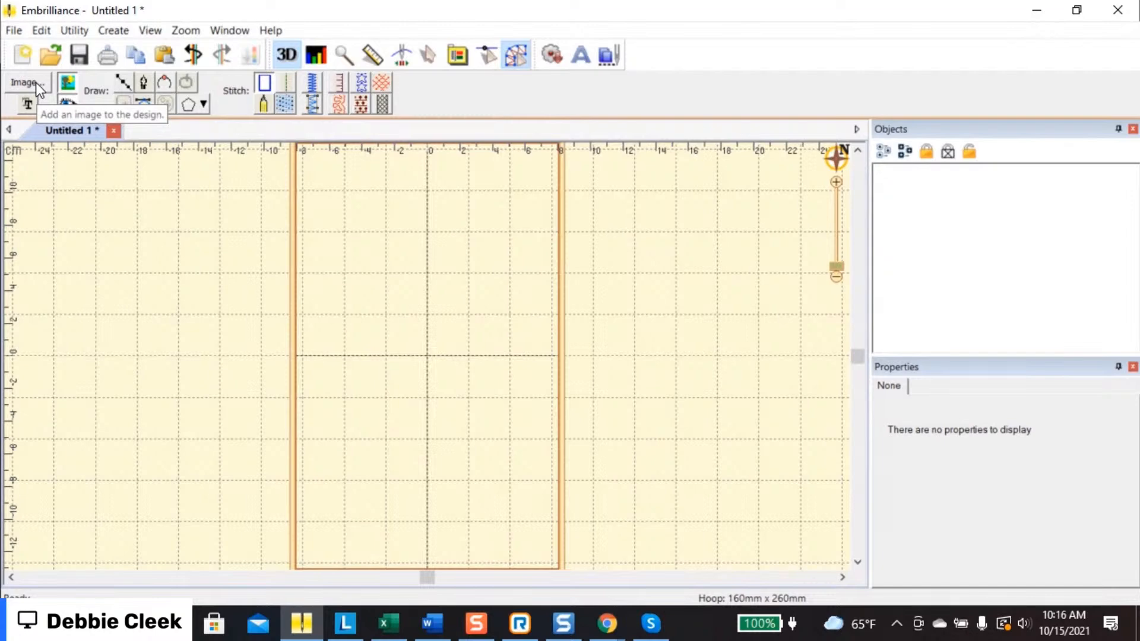
Import the image IMG_2569 into the design and delete it again
{"action": "left_click", "coordinate": [35, 83]}
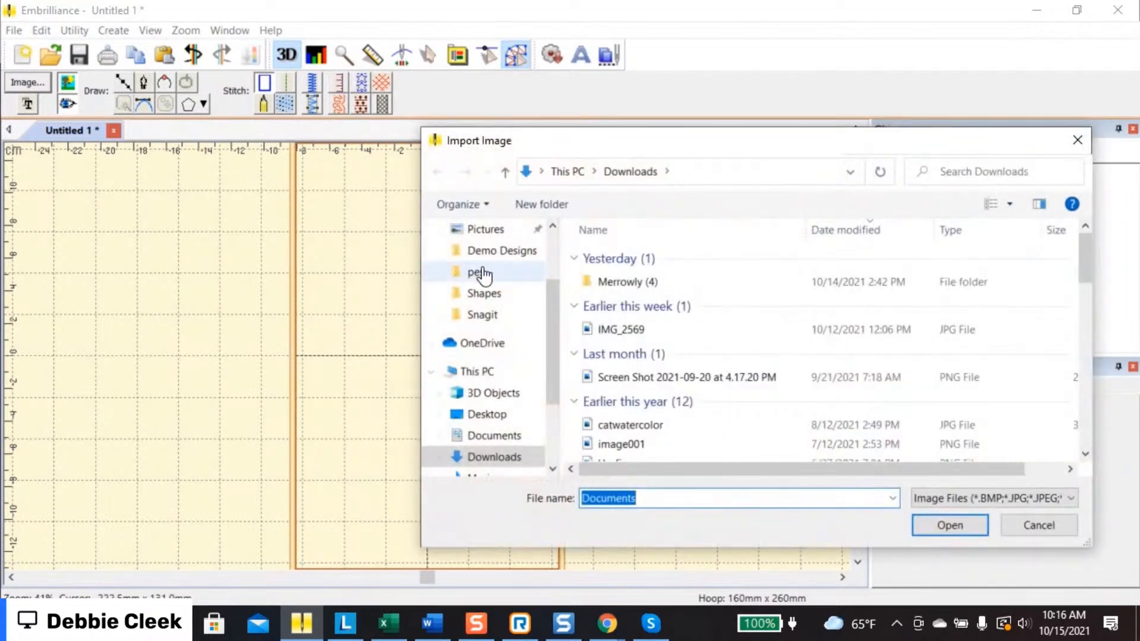
{"action": "left_click", "coordinate": [608, 329]}
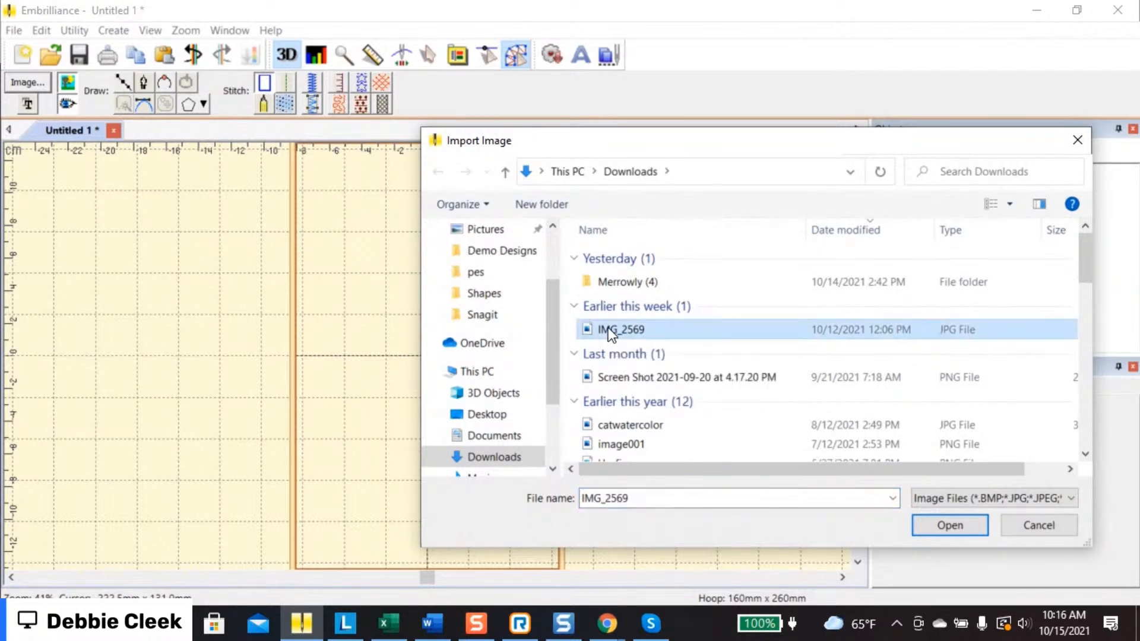
{"action": "left_click", "coordinate": [949, 525]}
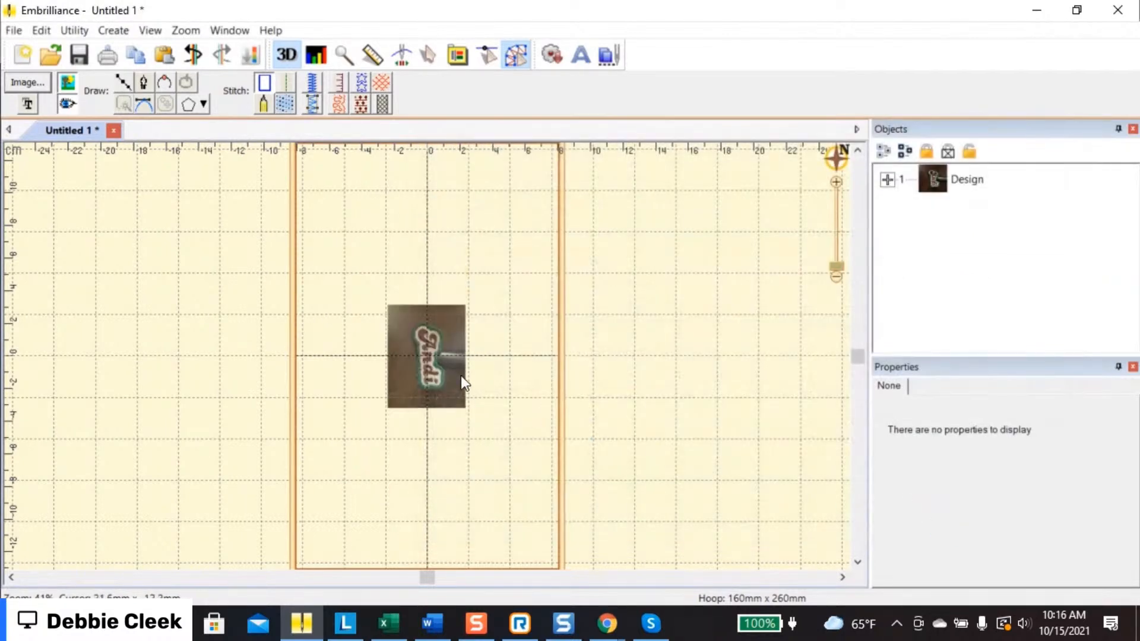
{"action": "left_click", "coordinate": [433, 364]}
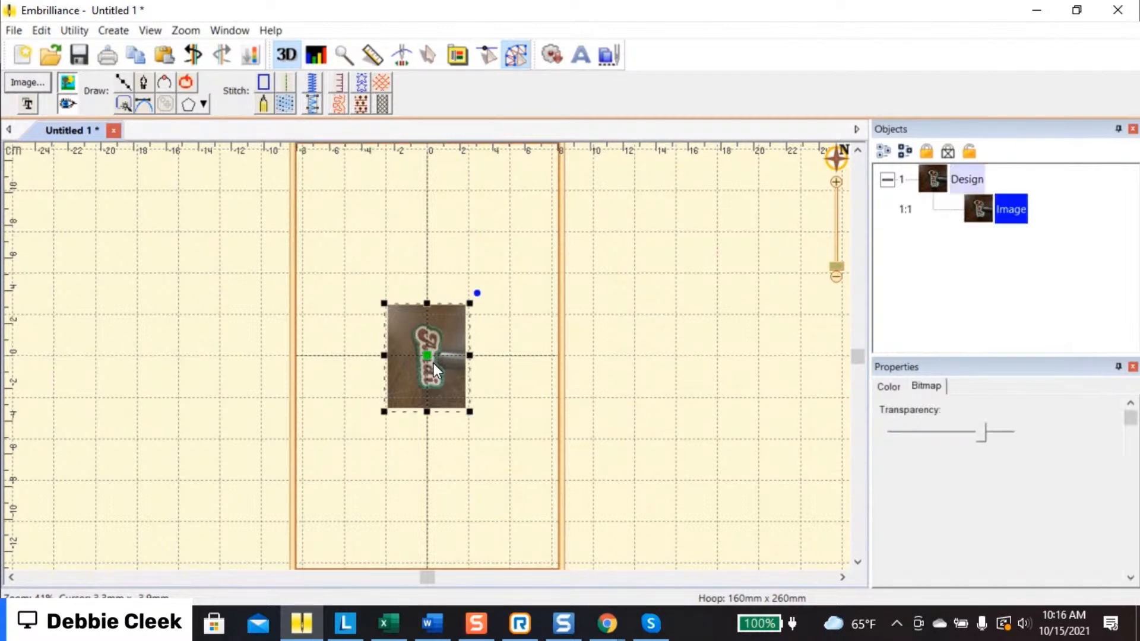
{"action": "key", "text": "Delete"}
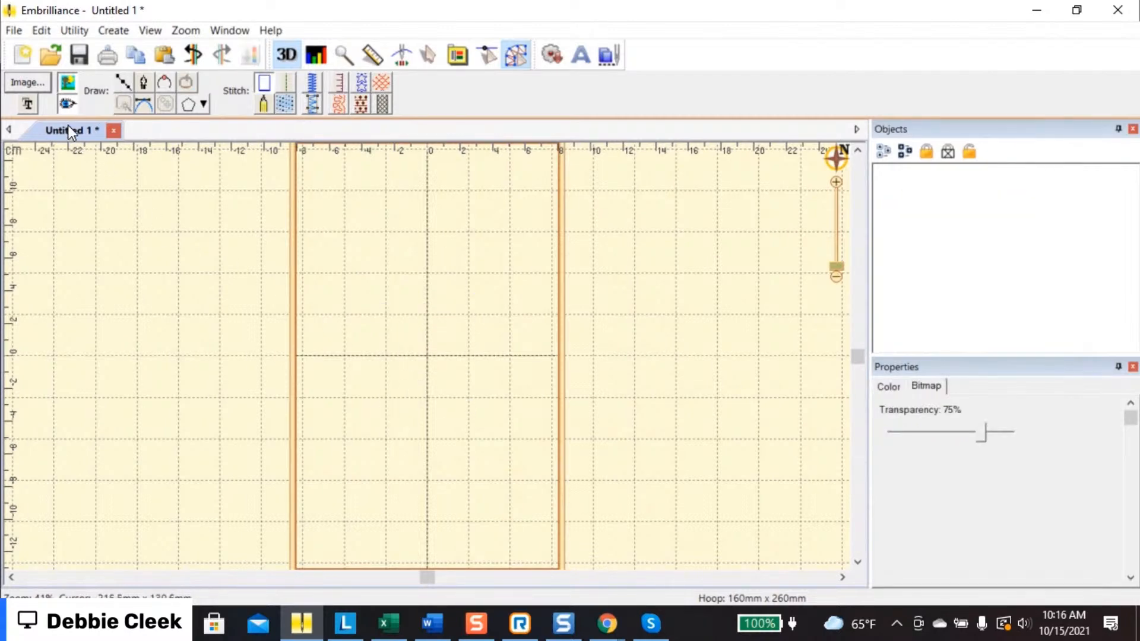
Browse the fonts available for TrueType Art and close the dialog without creating any text
{"action": "left_click", "coordinate": [30, 101]}
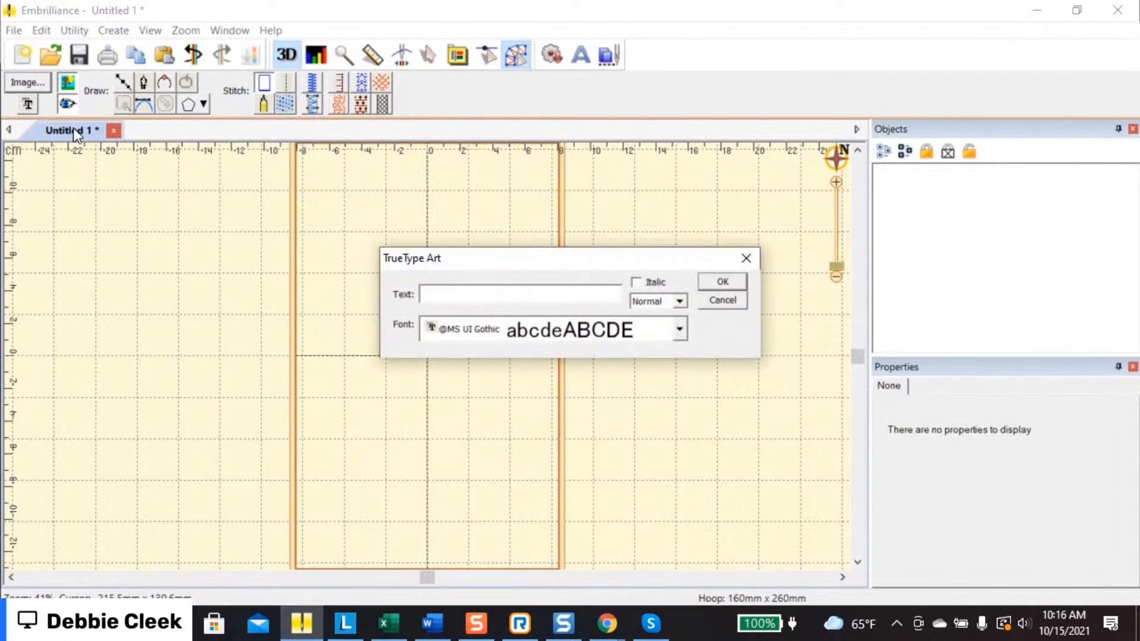
{"action": "left_click", "coordinate": [681, 328]}
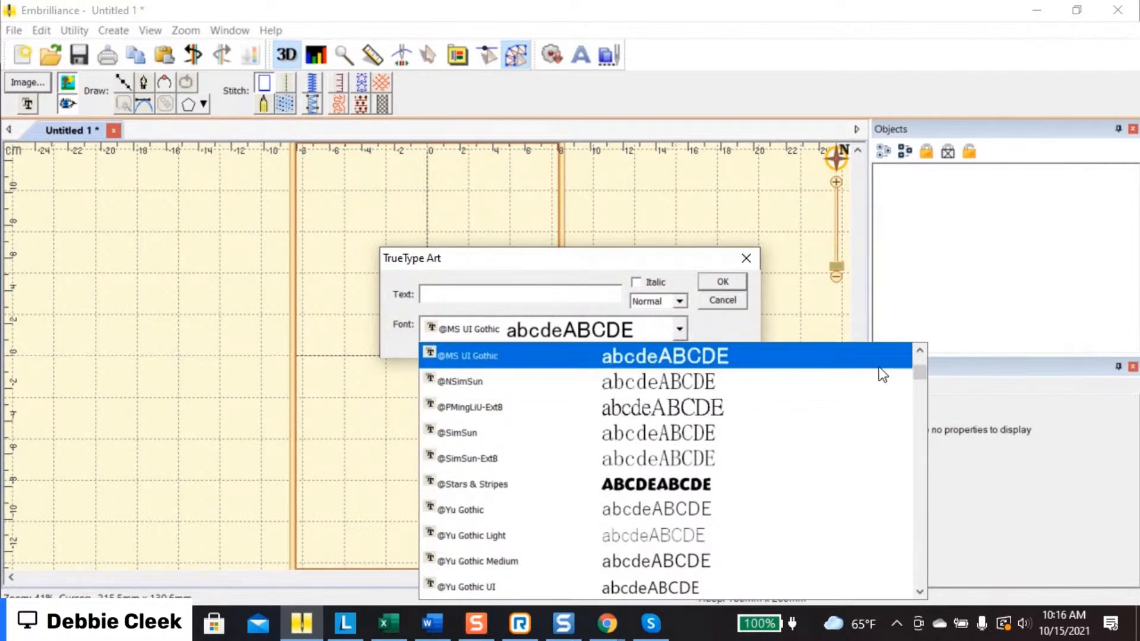
{"action": "left_click_drag", "start_coordinate": [915, 369], "coordinate": [934, 469]}
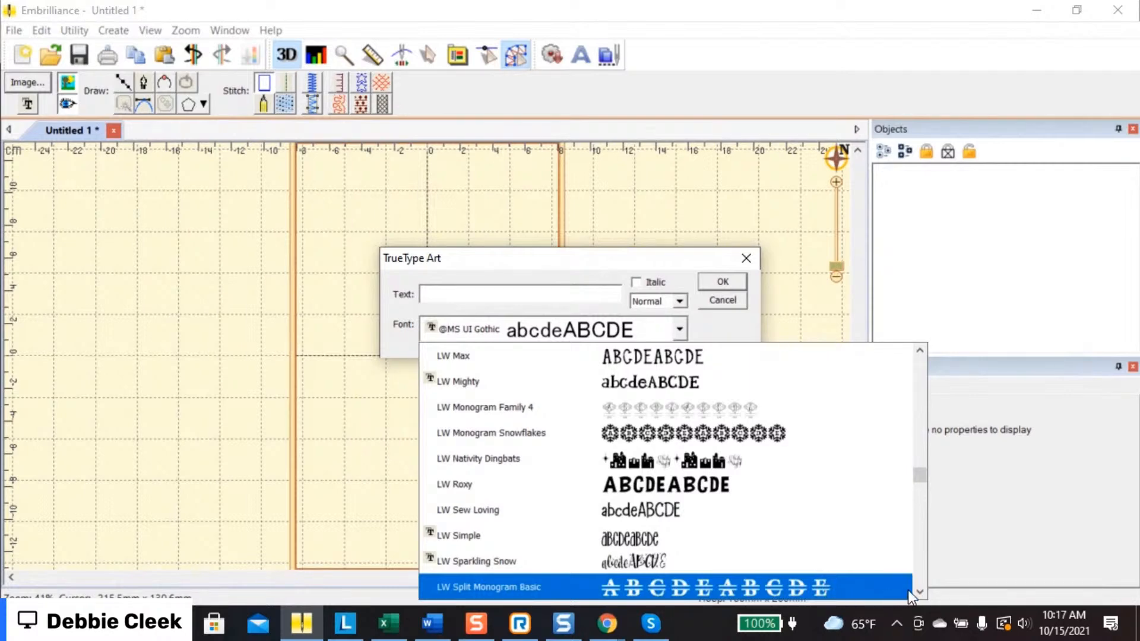
{"action": "left_click_drag", "start_coordinate": [920, 592], "coordinate": [917, 592]}
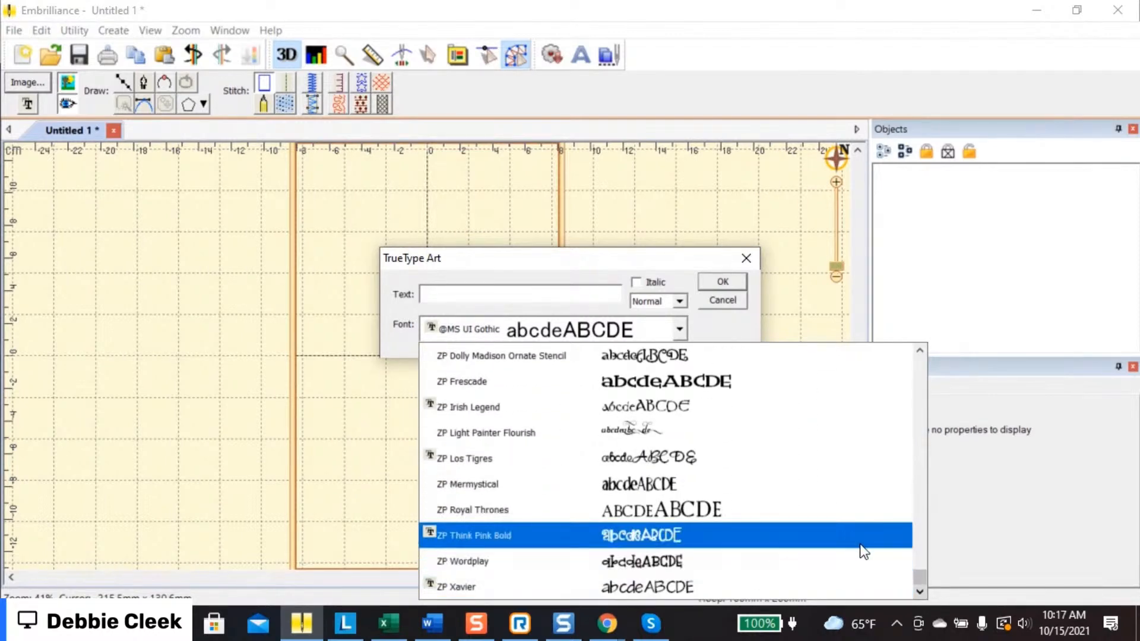
{"action": "left_click_drag", "start_coordinate": [924, 576], "coordinate": [914, 354]}
{"action": "left_click", "coordinate": [746, 257]}
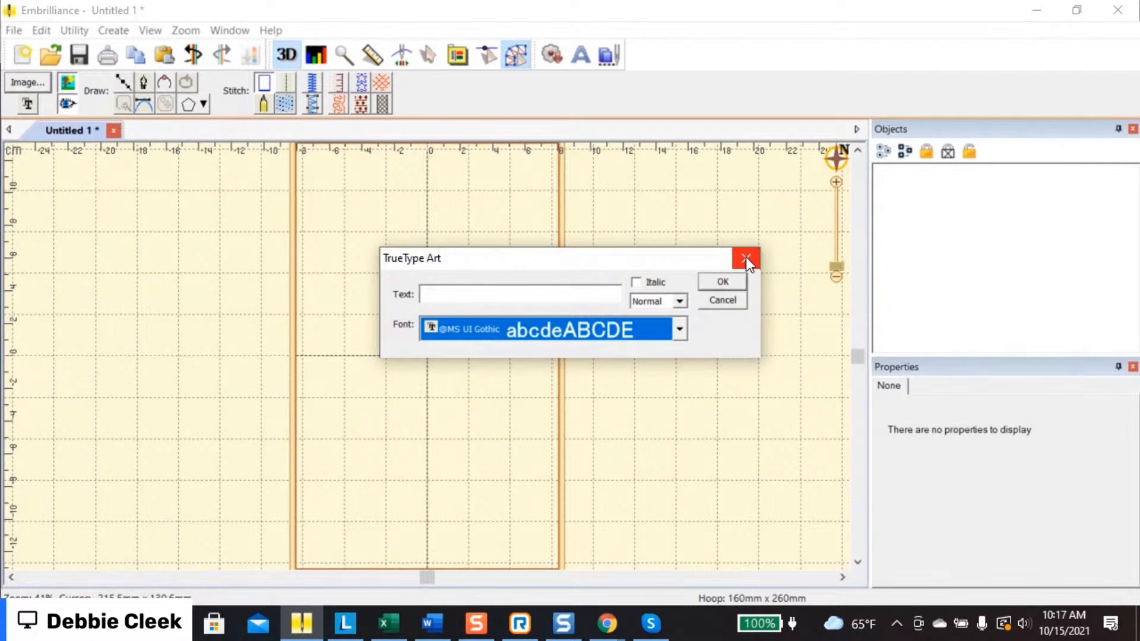
{"action": "left_click", "coordinate": [746, 260]}
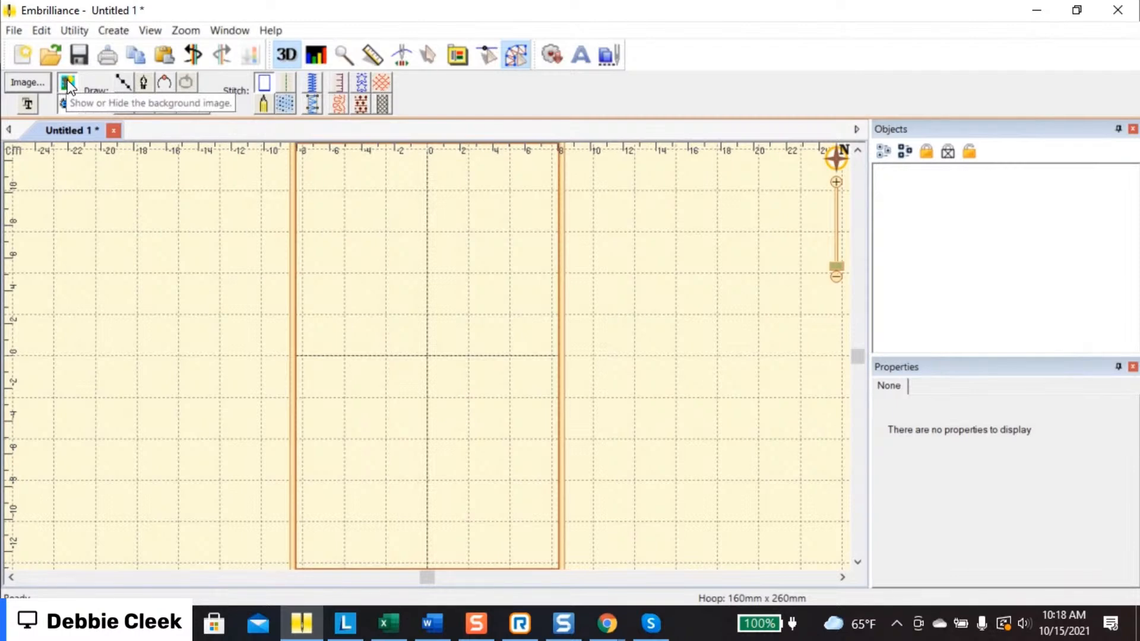
Undo the deletion of the imported image and select the restored image
{"action": "left_click", "coordinate": [191, 57]}
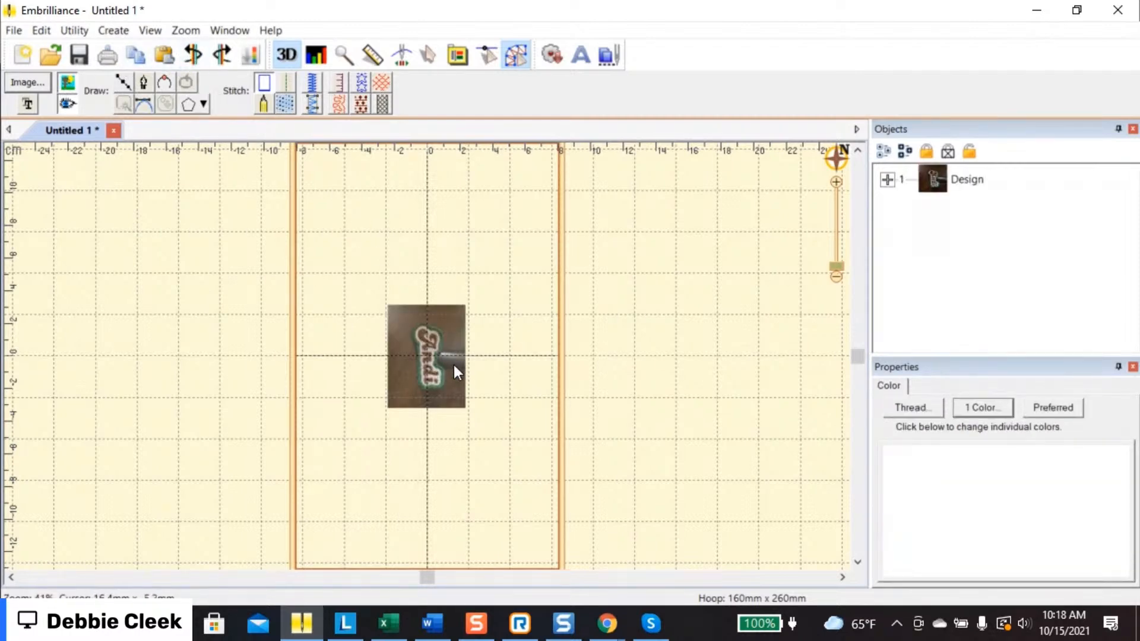
{"action": "left_click", "coordinate": [453, 365]}
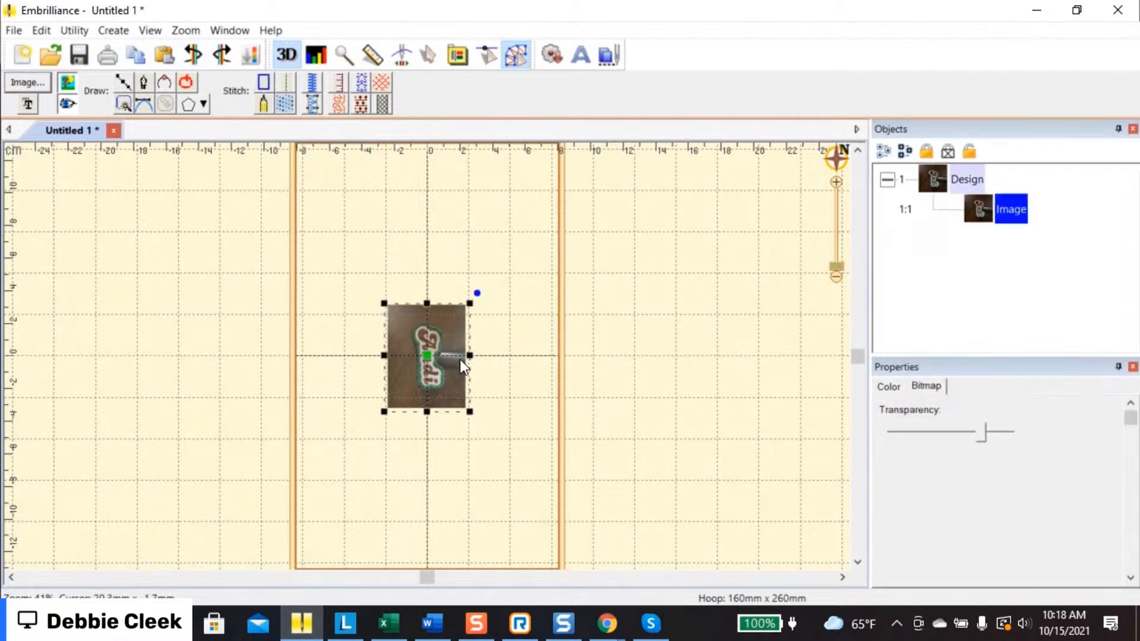
Toggle the background image's visibility, leaving it hidden, and delete the image from the design
{"action": "left_click", "coordinate": [66, 83]}
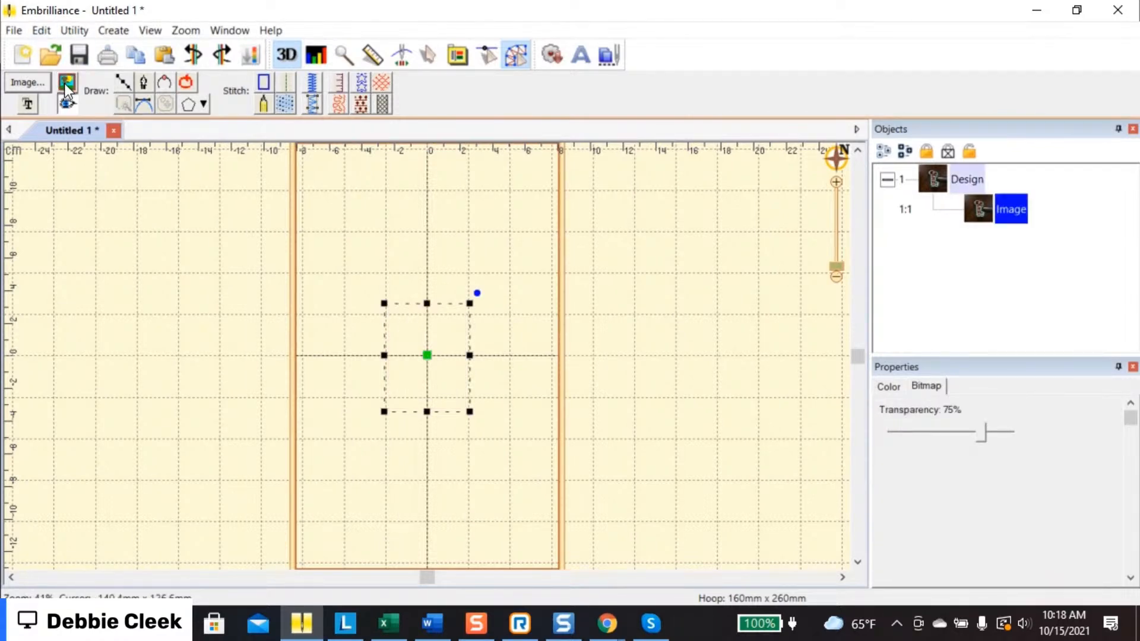
{"action": "left_click", "coordinate": [64, 84]}
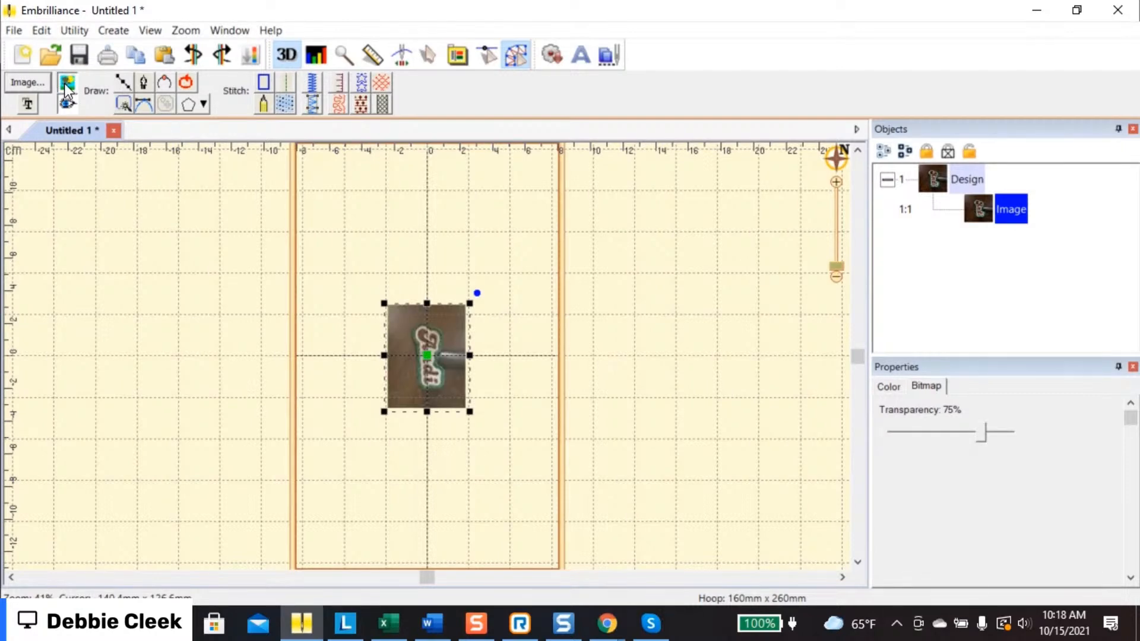
{"action": "left_click", "coordinate": [65, 83]}
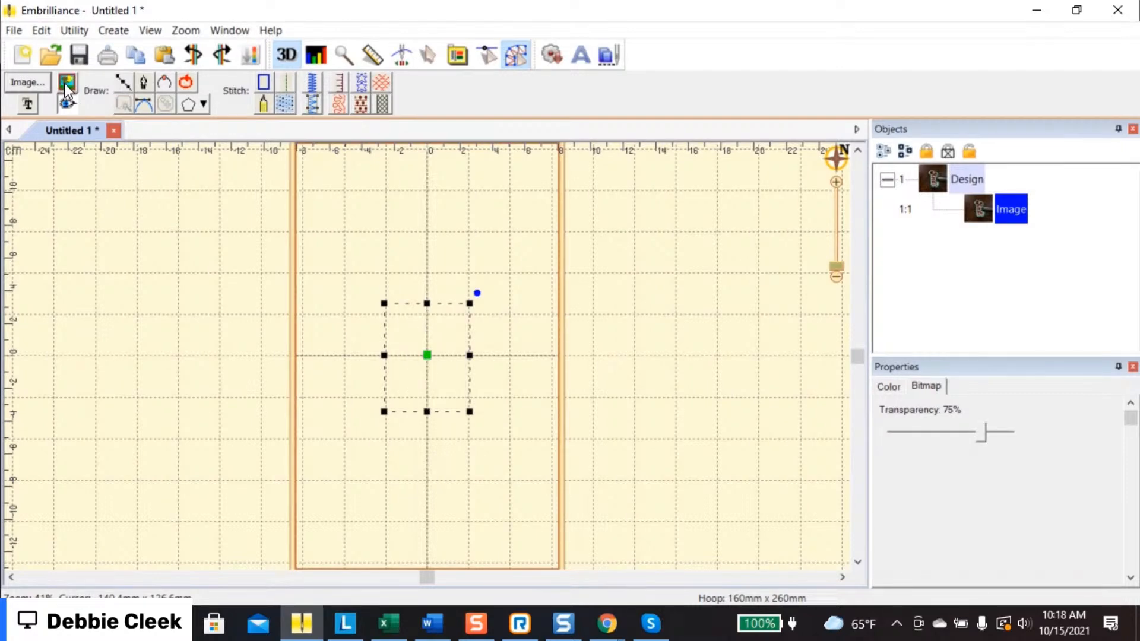
{"action": "key", "text": "Delete"}
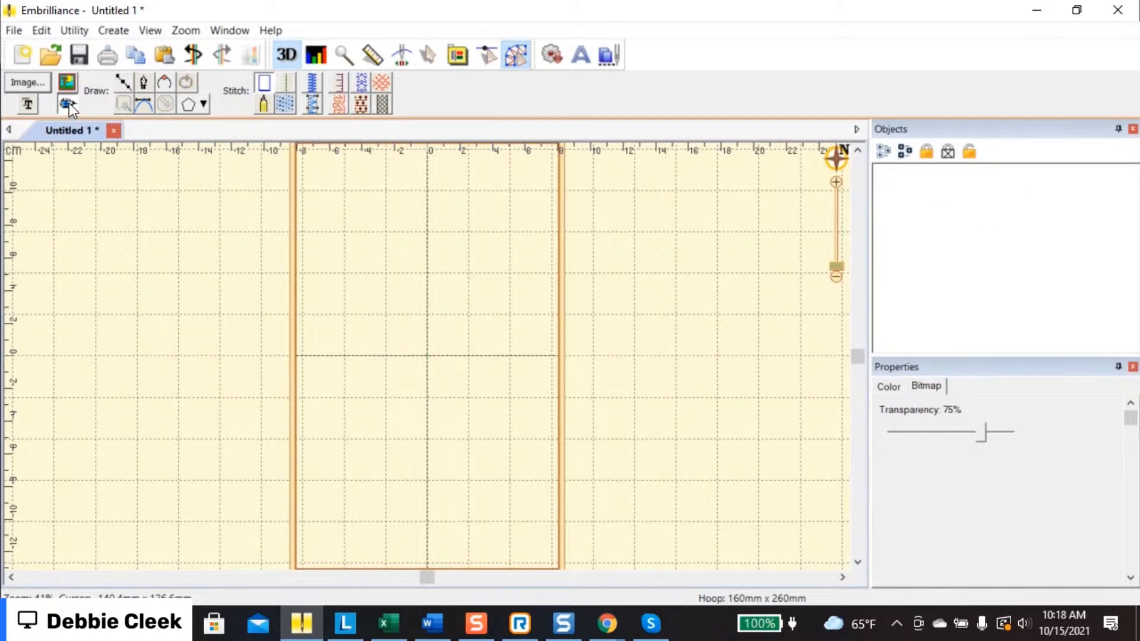
Draw an open zigzag line of four square points down the middle of the hoop, about 75 mm wide and 173 mm tall
{"action": "left_click", "coordinate": [124, 86]}
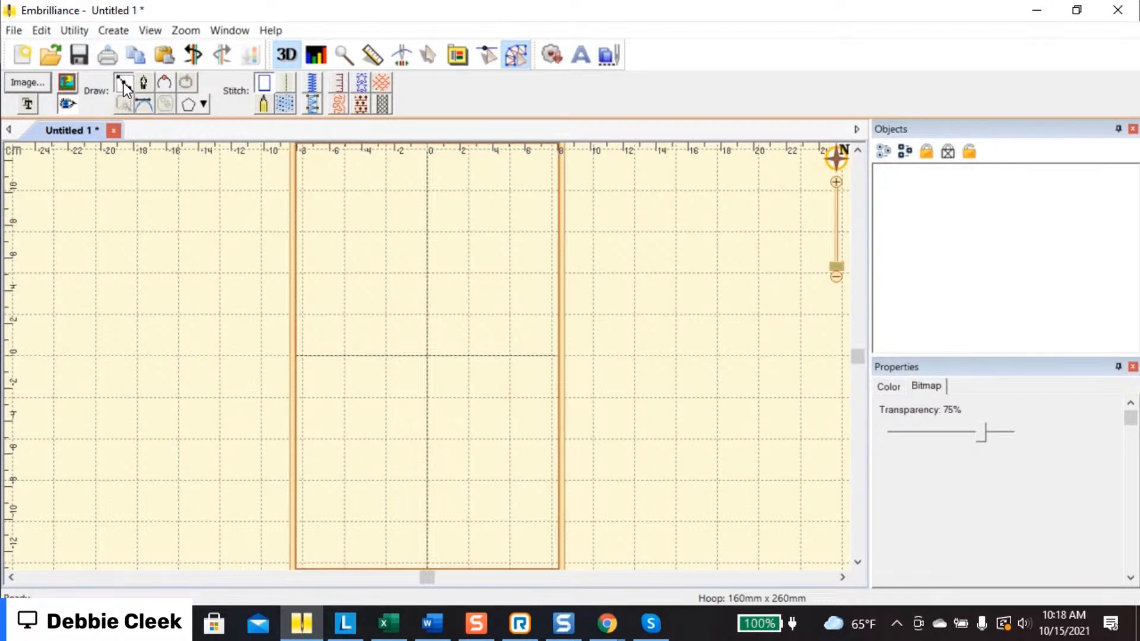
{"action": "left_click", "coordinate": [367, 206]}
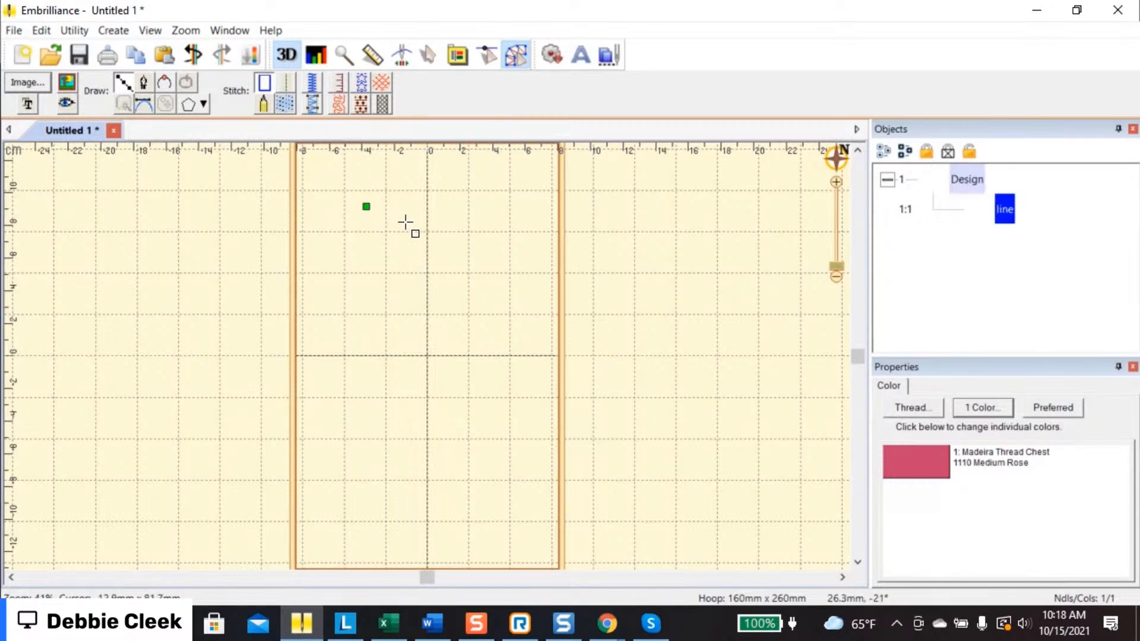
{"action": "left_click", "coordinate": [464, 272]}
{"action": "left_click", "coordinate": [385, 383]}
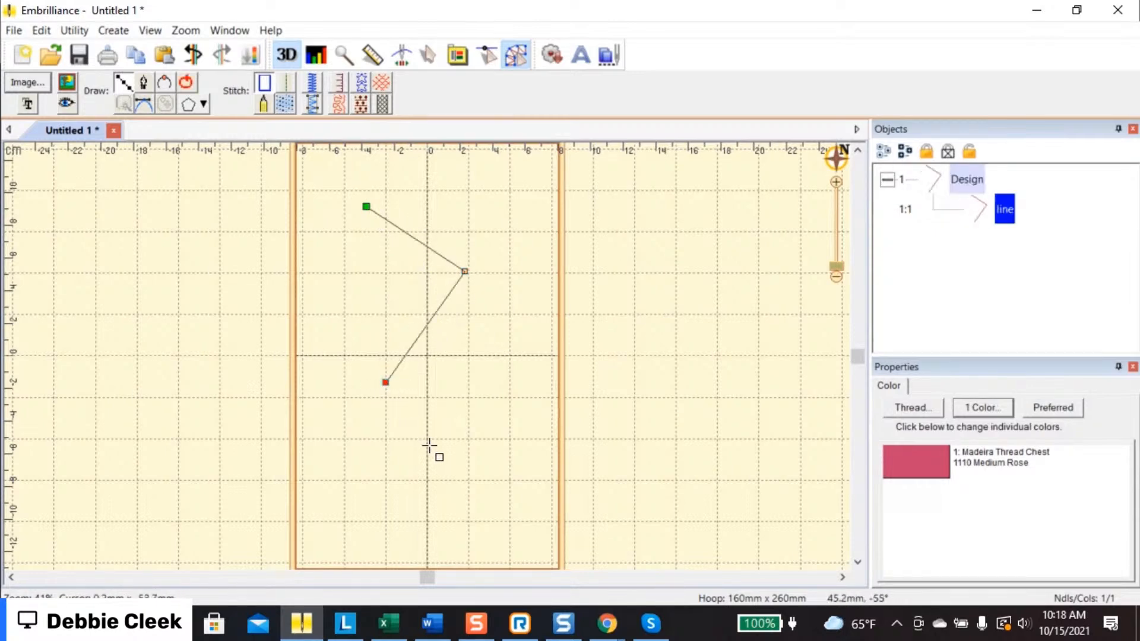
{"action": "left_click", "coordinate": [487, 486]}
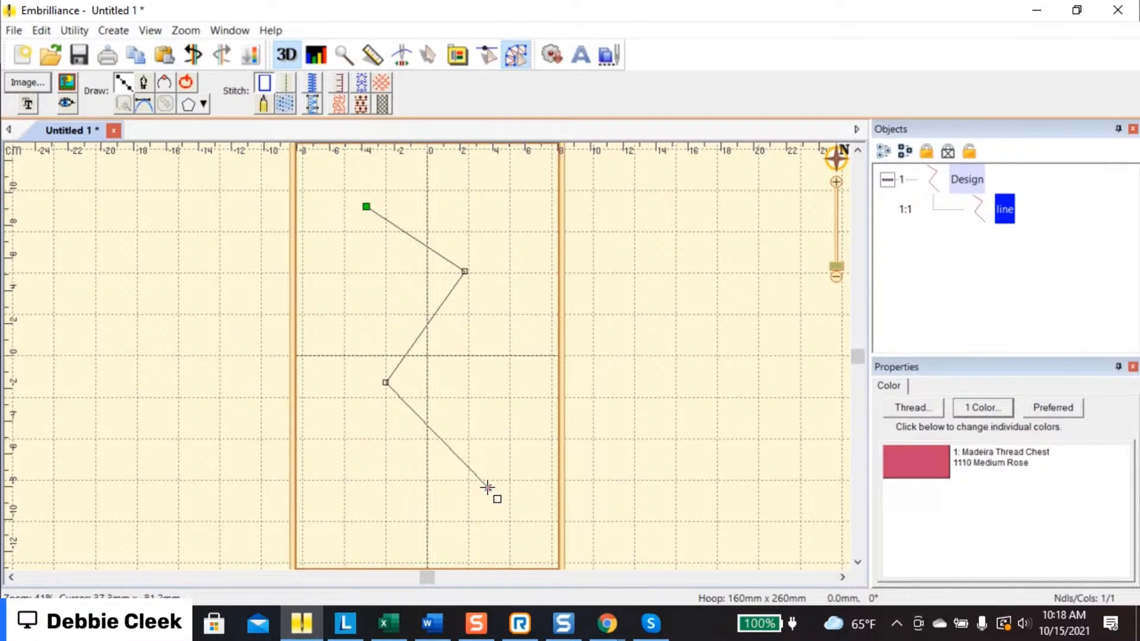
{"action": "key", "text": "Return"}
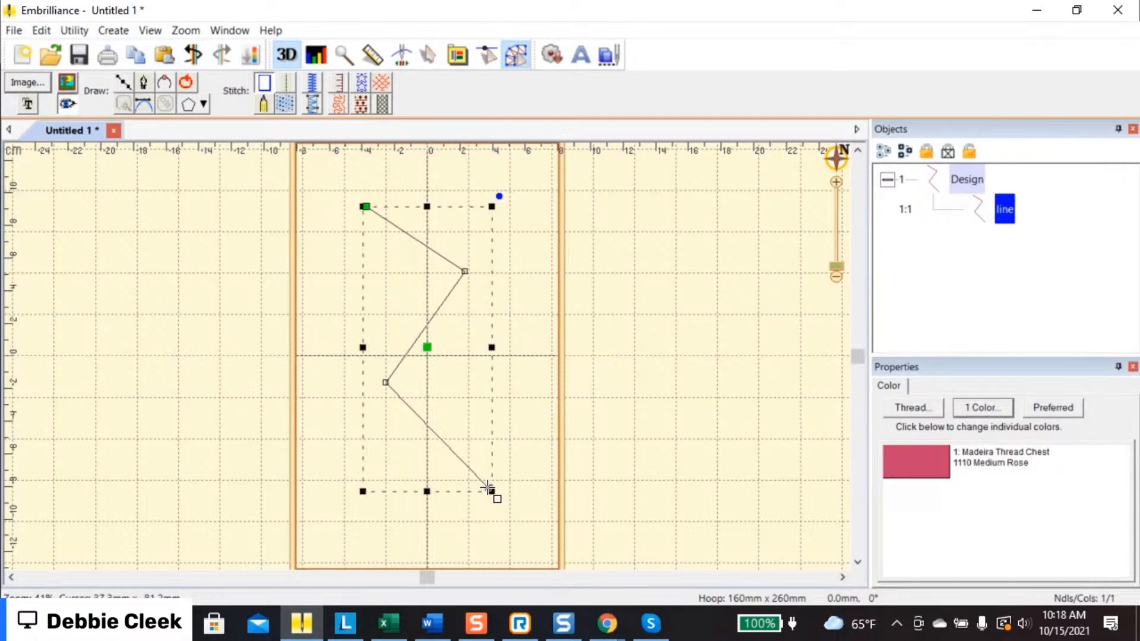
Apply a Run stitch to the zigzag line and toggle the stitch display off and on
{"action": "left_click", "coordinate": [288, 81]}
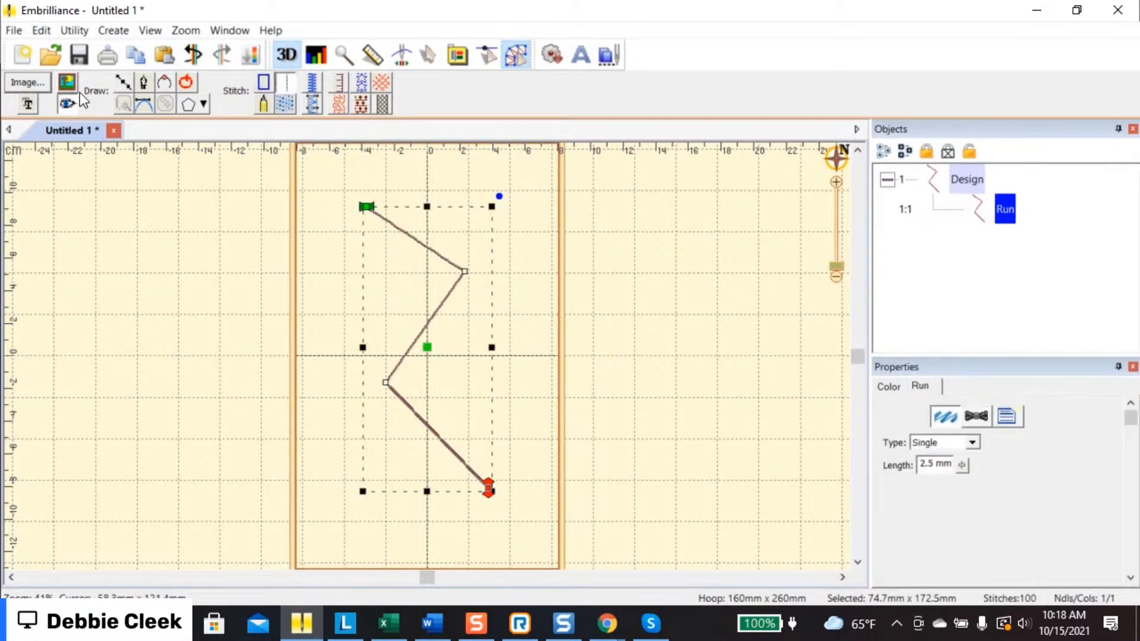
{"action": "left_click", "coordinate": [67, 104]}
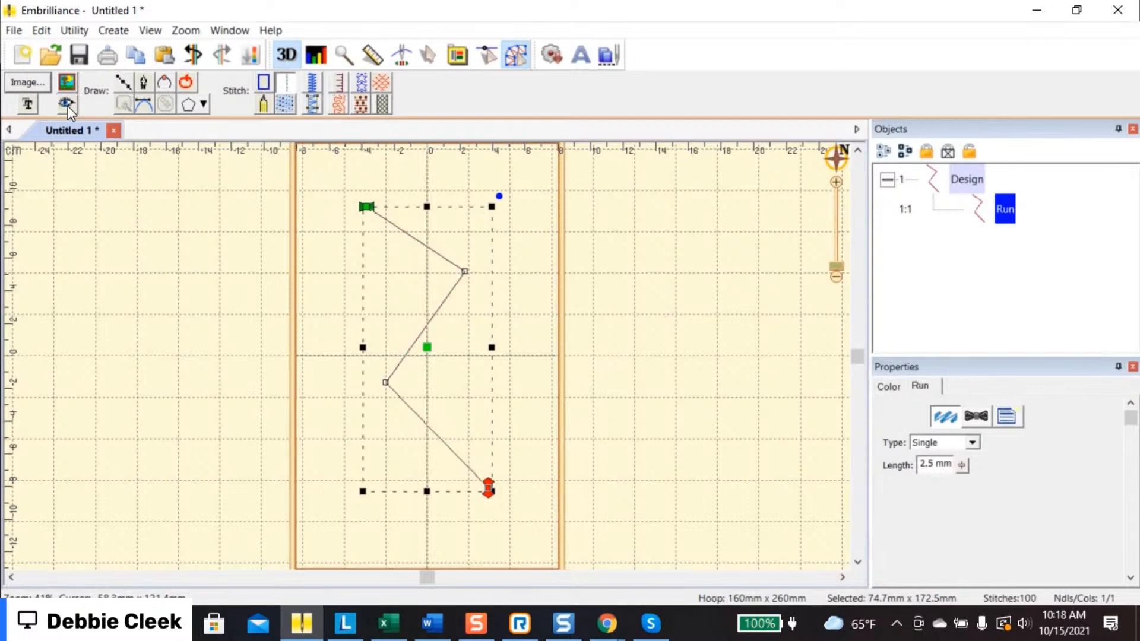
{"action": "left_click", "coordinate": [68, 104]}
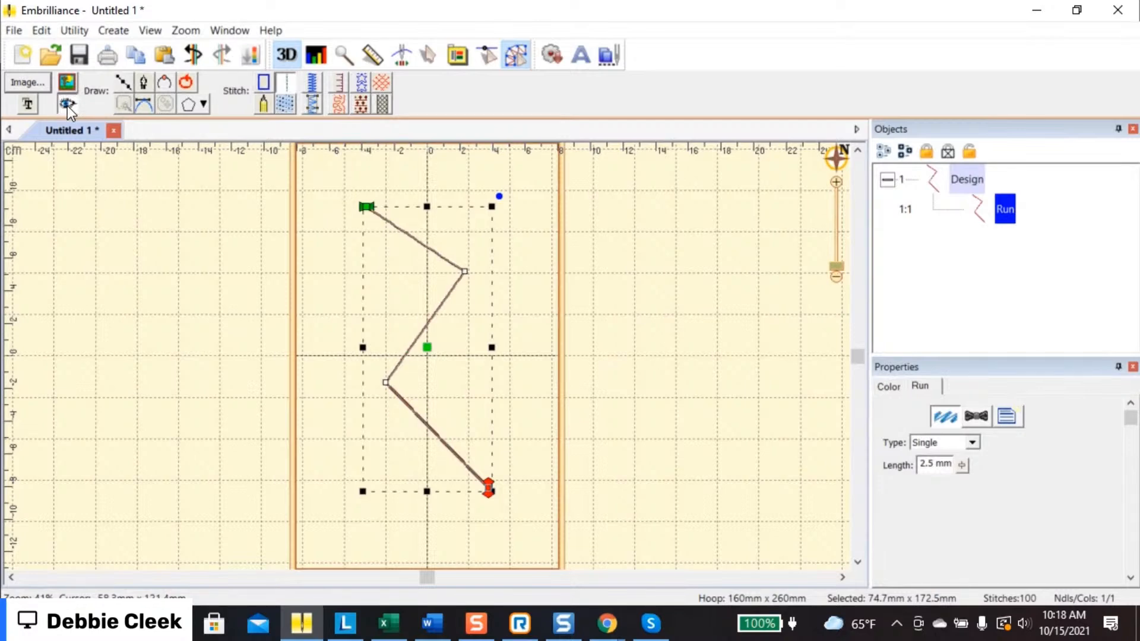
Change the zigzag line to a Satin Border and toggle the stitch display, leaving the stitches hidden and the line deselected
{"action": "left_click", "coordinate": [315, 84]}
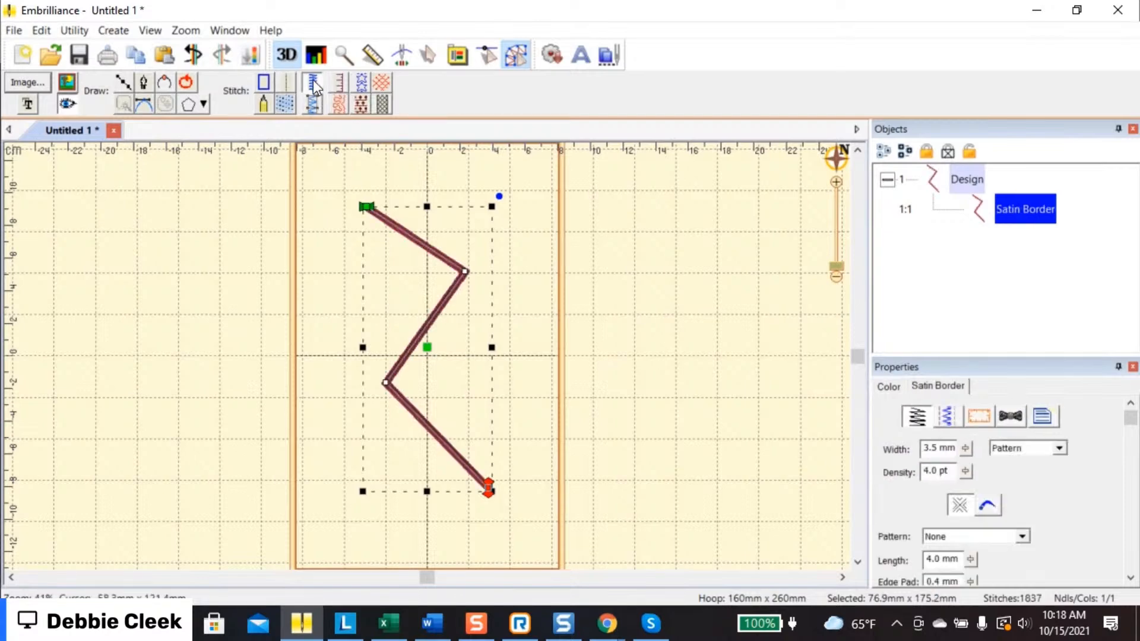
{"action": "left_click", "coordinate": [67, 104]}
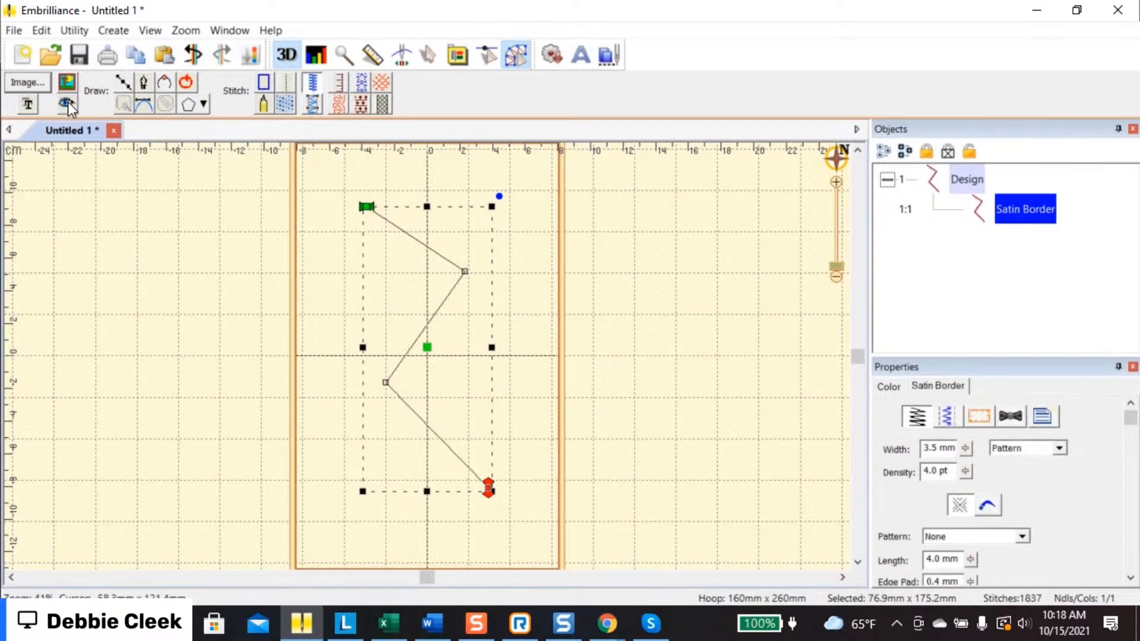
{"action": "left_click", "coordinate": [67, 105]}
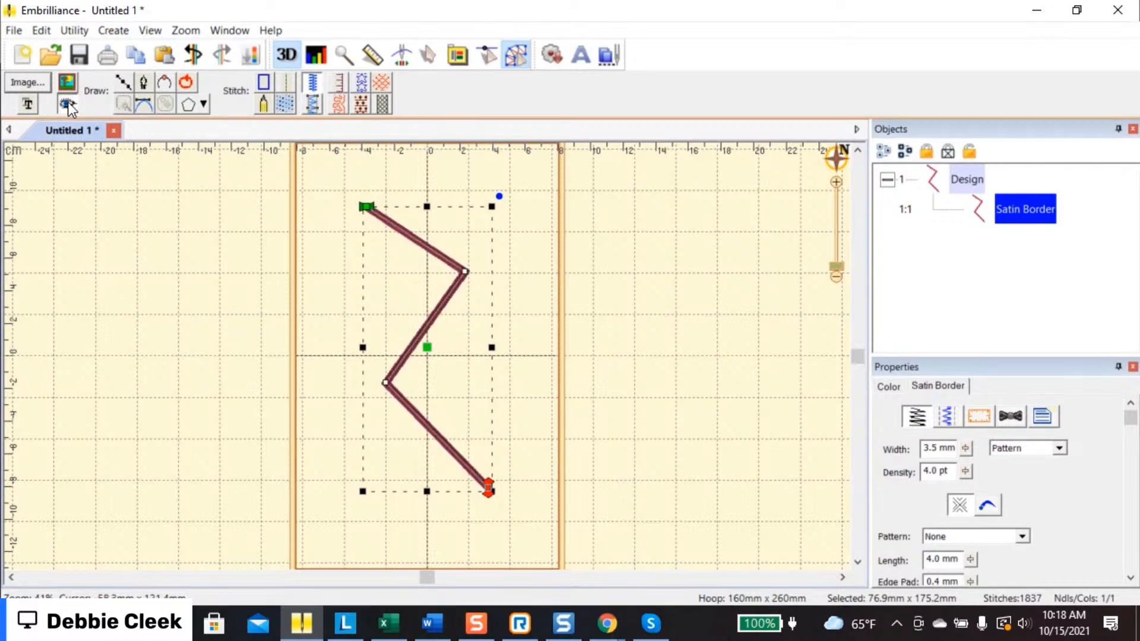
{"action": "left_click", "coordinate": [67, 106]}
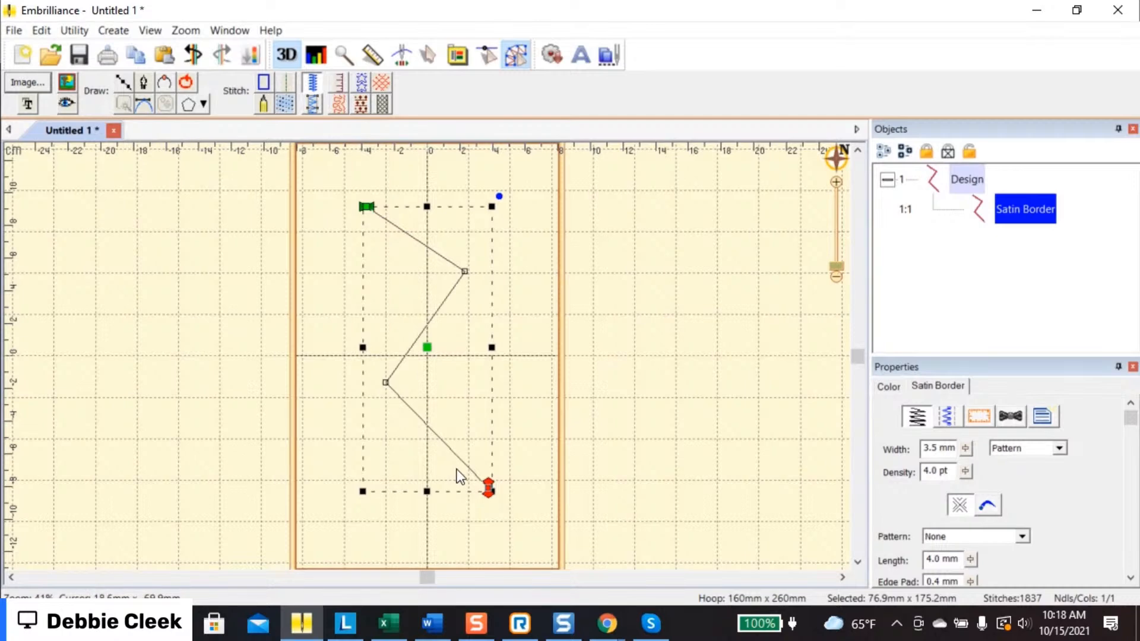
{"action": "left_click", "coordinate": [455, 192]}
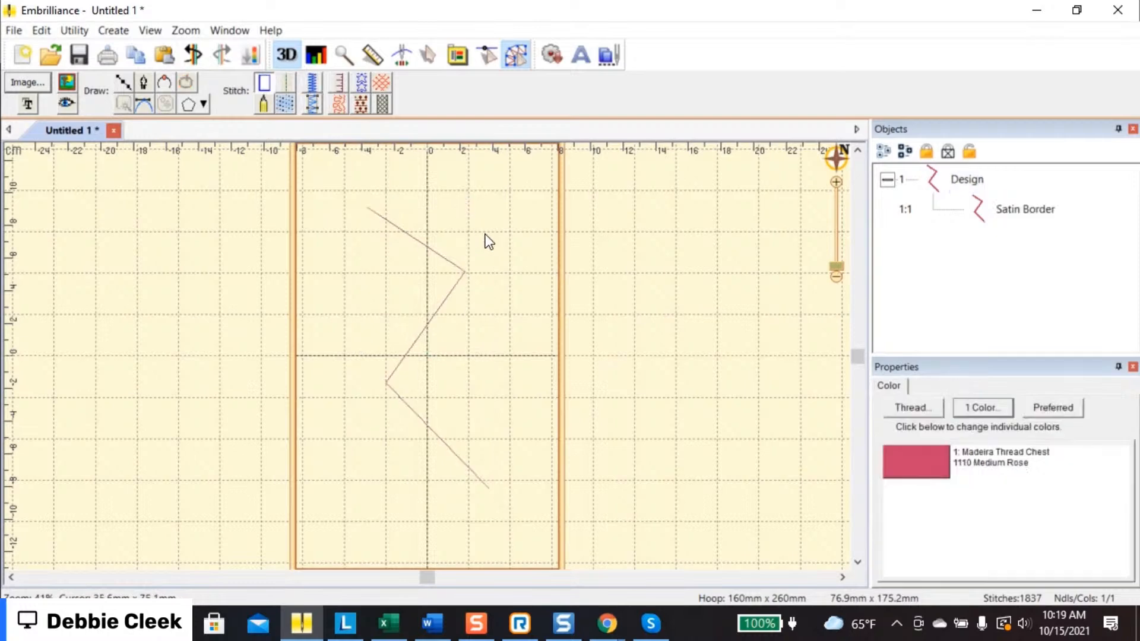
Start a second open line with four straight-cornered points zigzagging down the hoop, right of the first zigzag
{"action": "left_click", "coordinate": [123, 83]}
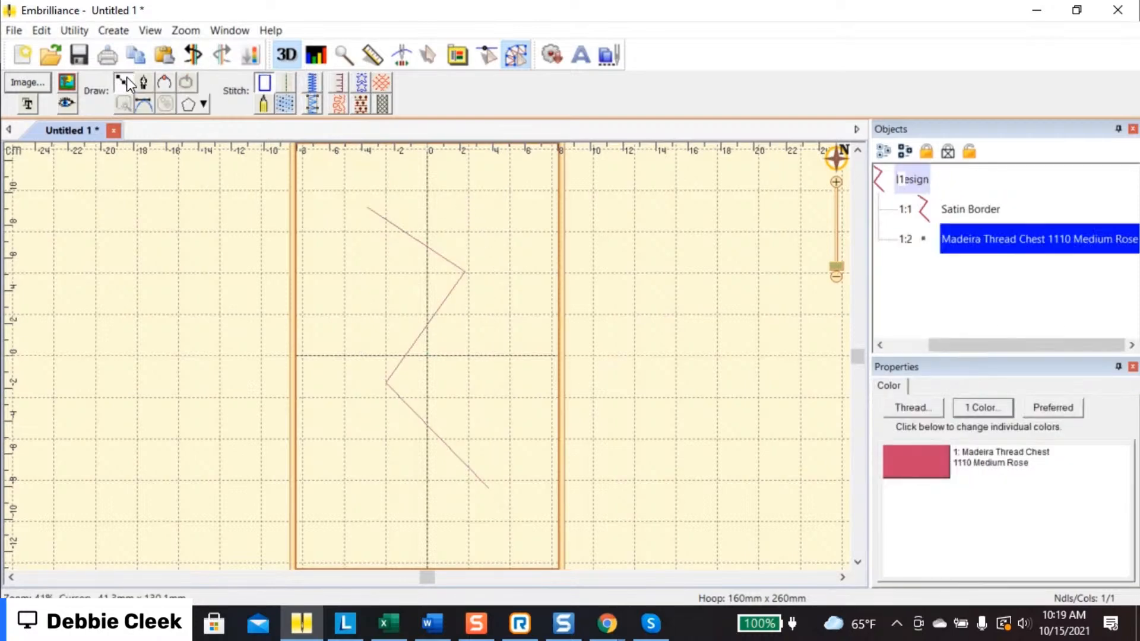
{"action": "left_click", "coordinate": [424, 198]}
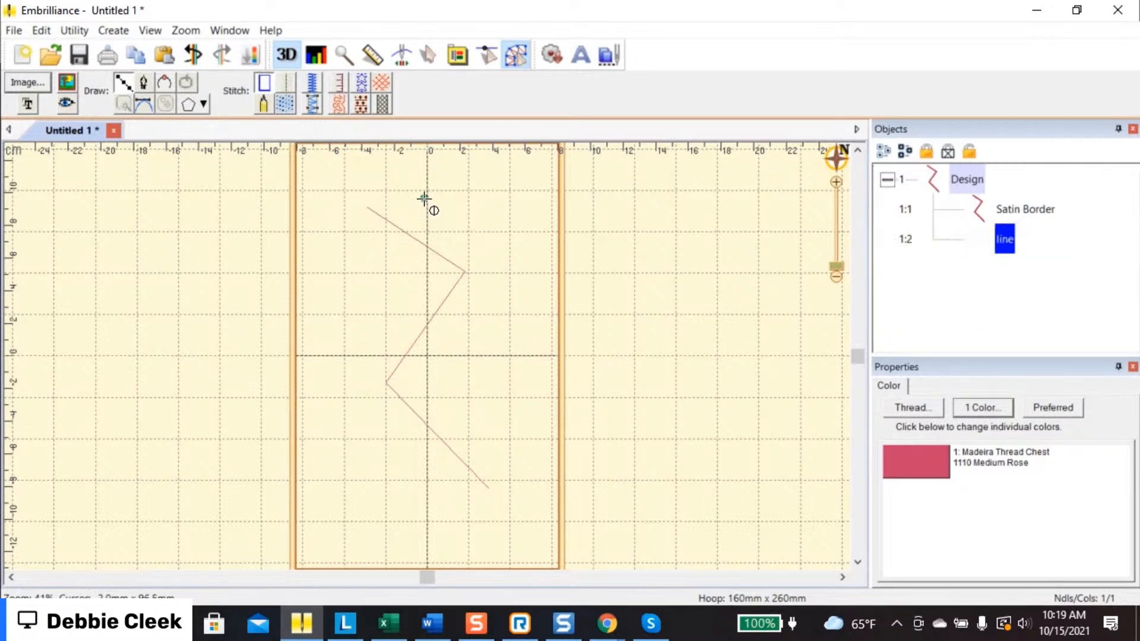
{"action": "left_click", "coordinate": [494, 269]}
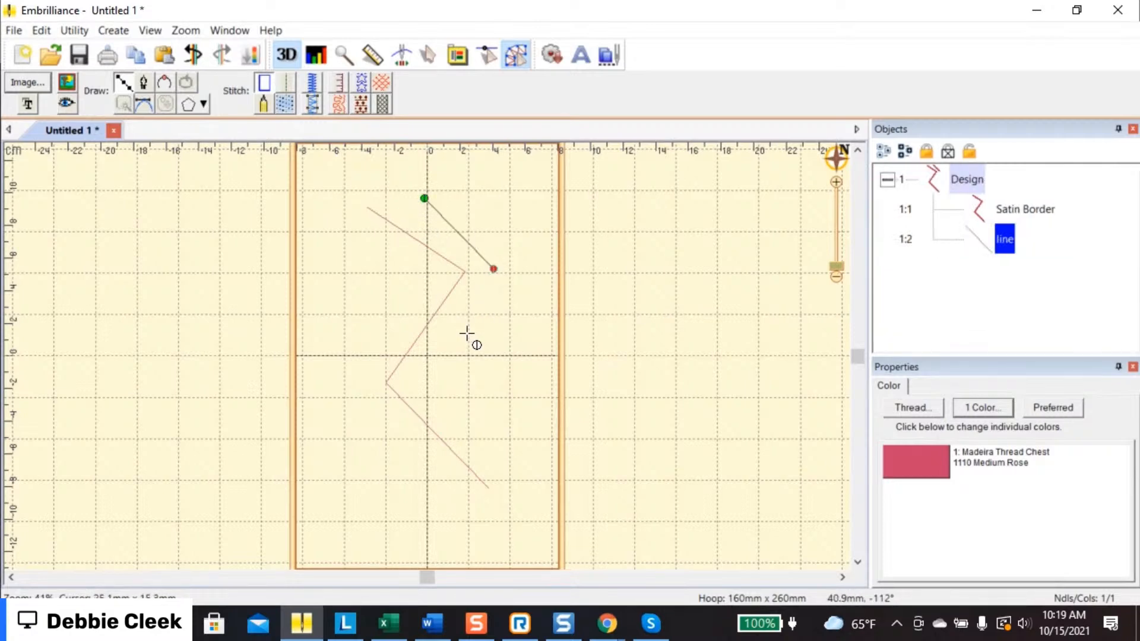
{"action": "left_click", "coordinate": [426, 380]}
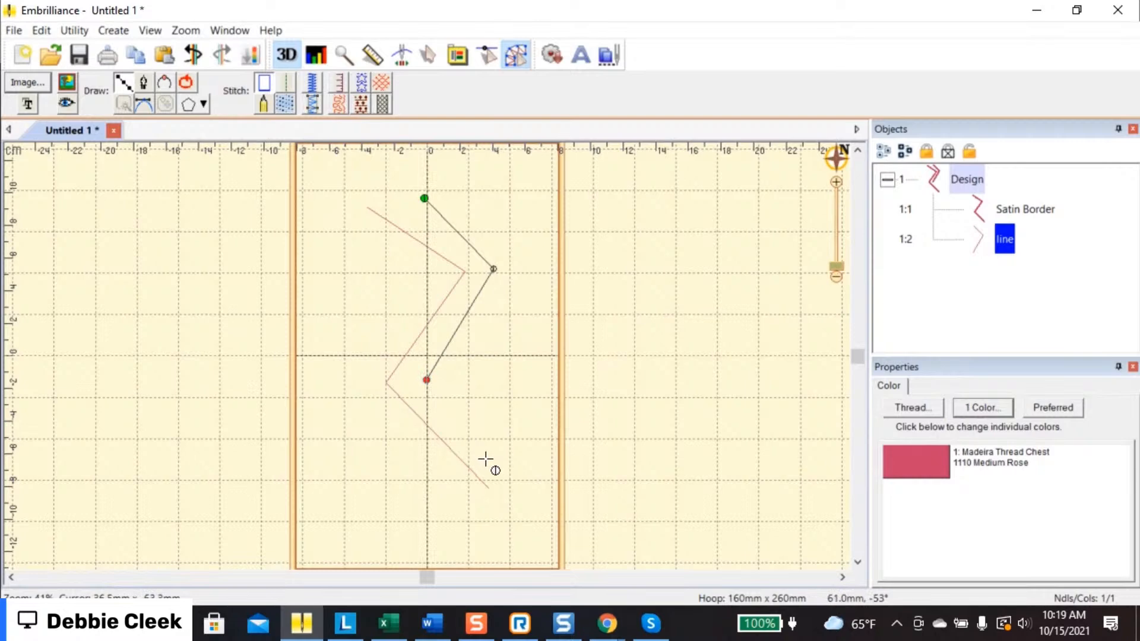
{"action": "left_click", "coordinate": [506, 471]}
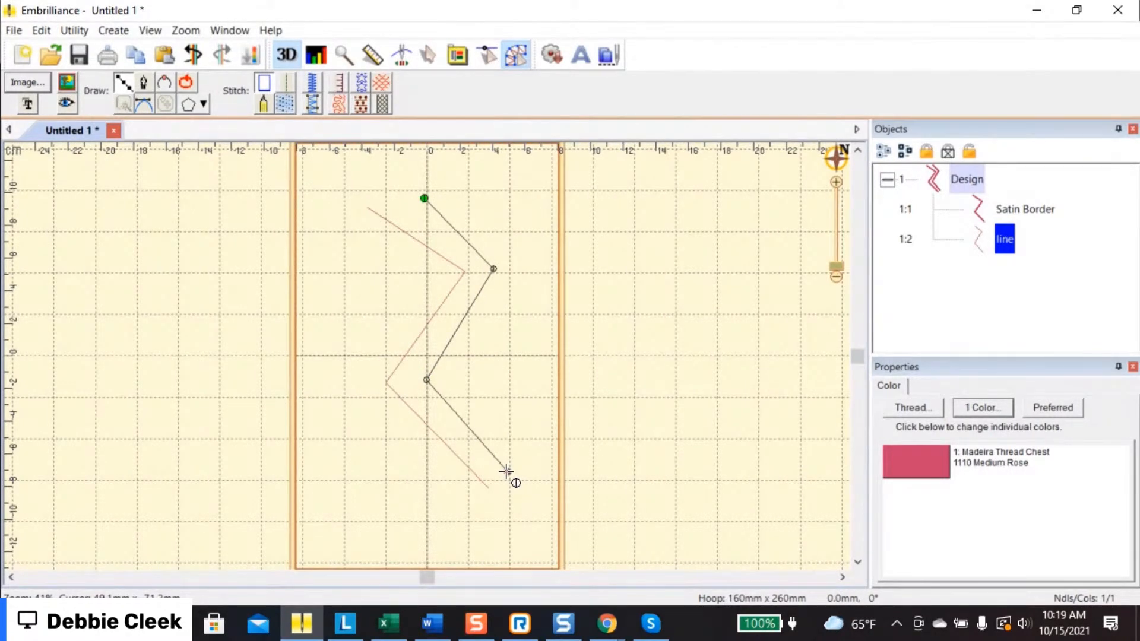
Continue the line with six curved points around the bottom and up the left side, about 101 mm wide and 203 mm tall overall
{"action": "left_click", "coordinate": [427, 509]}
{"action": "left_click", "coordinate": [355, 426]}
{"action": "left_click", "coordinate": [365, 343]}
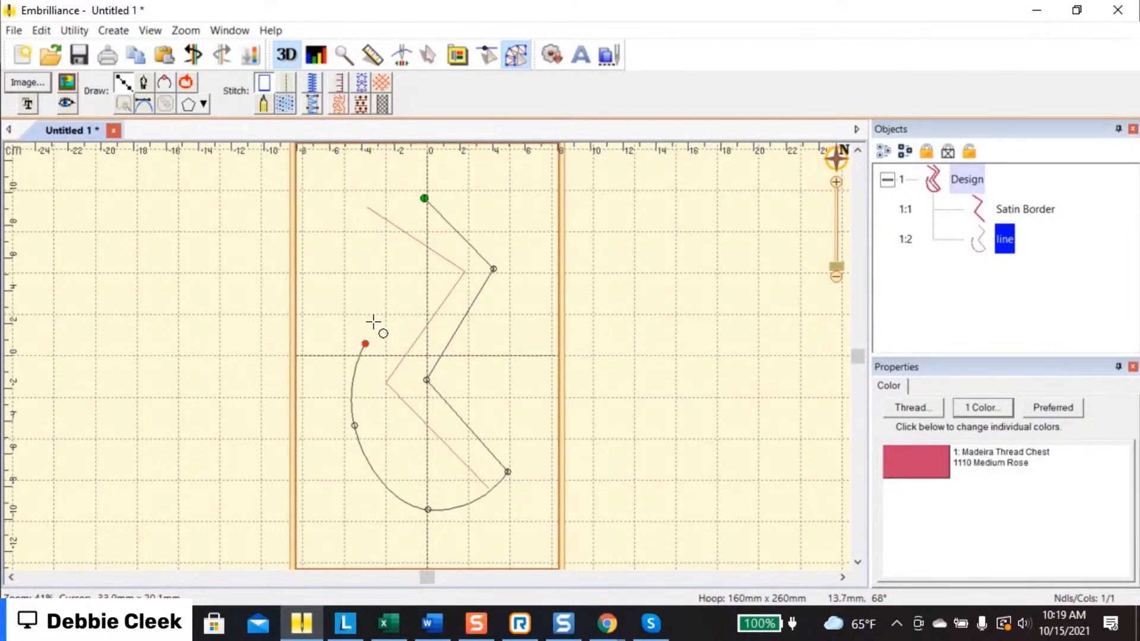
{"action": "left_click", "coordinate": [392, 274]}
{"action": "left_click", "coordinate": [343, 205]}
{"action": "left_click", "coordinate": [346, 180]}
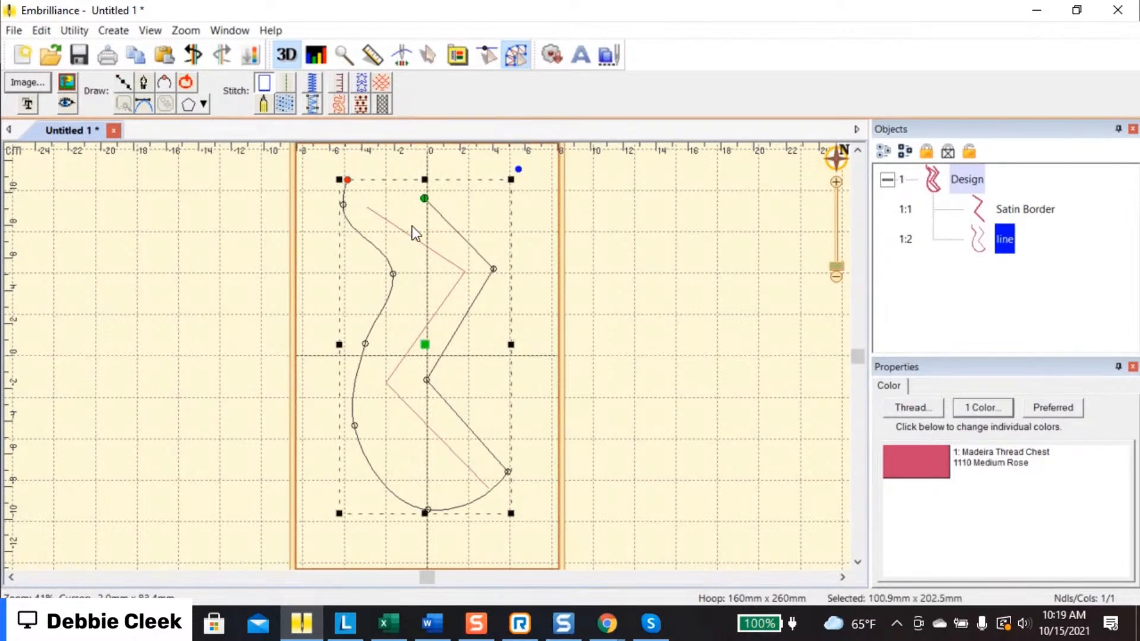
Examine the point type options for the start point of the second line, and deselect the line without changing it
{"action": "left_click", "coordinate": [425, 198]}
{"action": "right_click", "coordinate": [425, 198]}
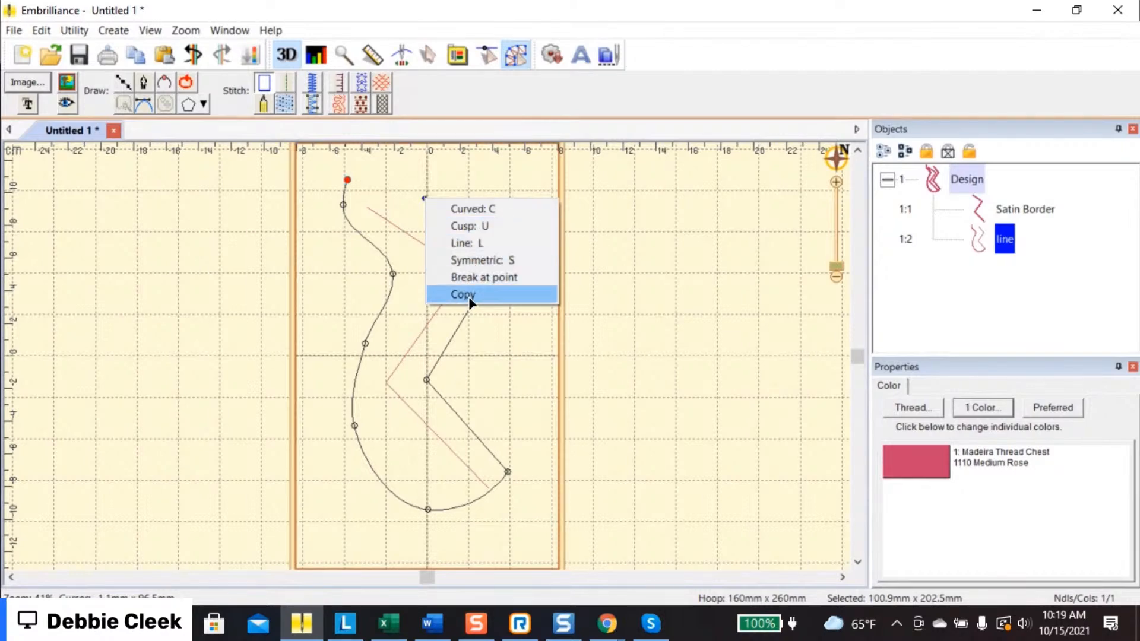
{"action": "left_click", "coordinate": [484, 373]}
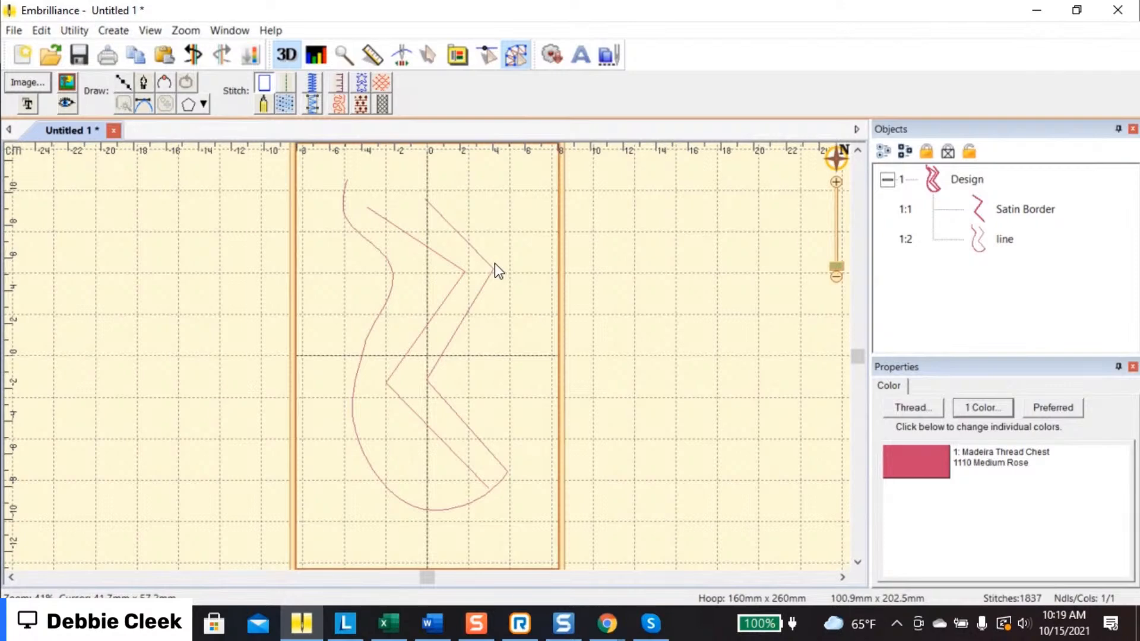
In a new design, draw the word Love and a large script letter below it freehand as one line, about 159 by 195 mm
{"action": "left_click", "coordinate": [21, 56]}
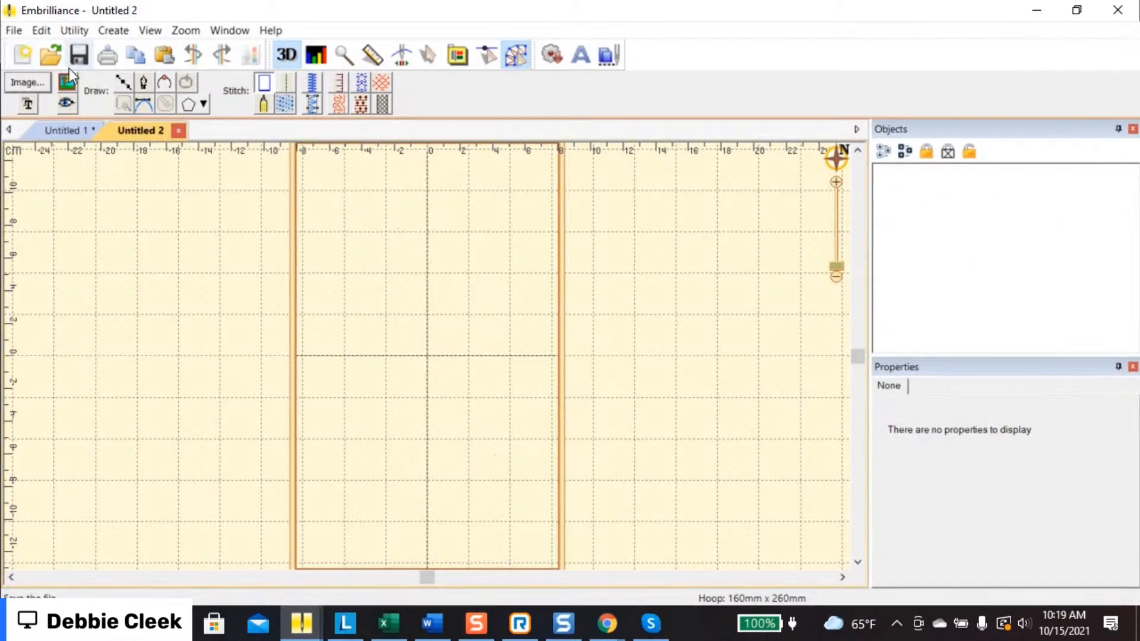
{"action": "left_click", "coordinate": [145, 82]}
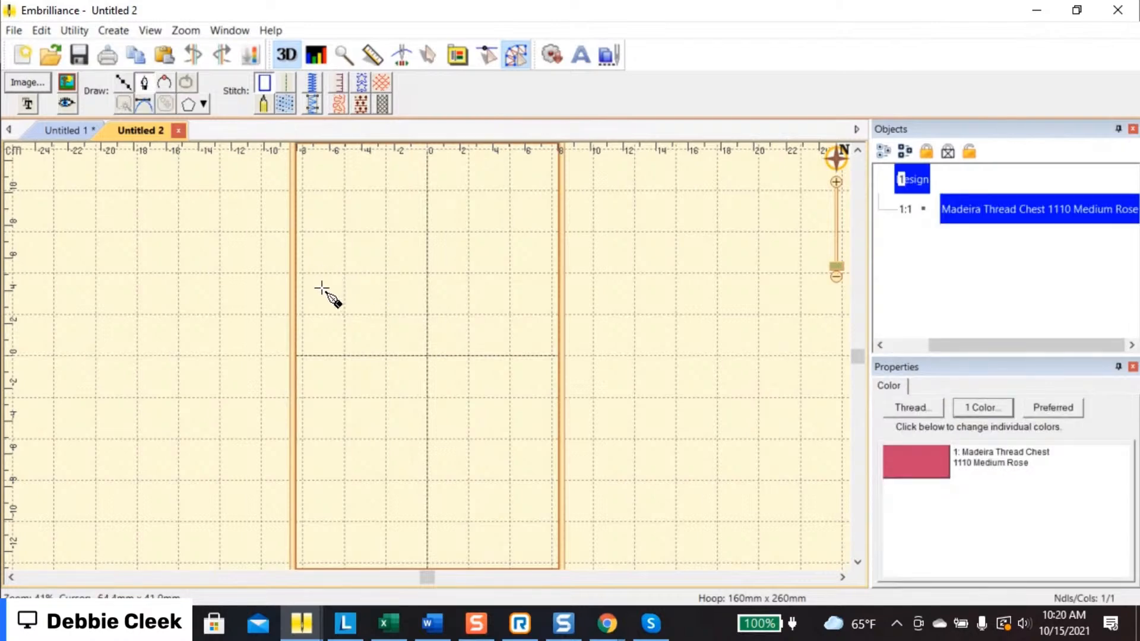
{"action": "mouse_move", "coordinate": [322, 289]}
{"action": "left_mouse_down"}
{"action": "mouse_move", "coordinate": [397, 255]}
{"action": "mouse_move", "coordinate": [414, 220]}
{"action": "mouse_move", "coordinate": [380, 306]}
{"action": "mouse_move", "coordinate": [343, 359]}
{"action": "mouse_move", "coordinate": [305, 337]}
{"action": "mouse_move", "coordinate": [341, 323]}
{"action": "mouse_move", "coordinate": [428, 322]}
{"action": "mouse_move", "coordinate": [439, 306]}
{"action": "mouse_move", "coordinate": [418, 340]}
{"action": "mouse_move", "coordinate": [467, 347]}
{"action": "mouse_move", "coordinate": [461, 298]}
{"action": "mouse_move", "coordinate": [444, 318]}
{"action": "mouse_move", "coordinate": [493, 300]}
{"action": "mouse_move", "coordinate": [484, 354]}
{"action": "mouse_move", "coordinate": [516, 314]}
{"action": "mouse_move", "coordinate": [537, 314]}
{"action": "mouse_move", "coordinate": [541, 289]}
{"action": "mouse_move", "coordinate": [530, 330]}
{"action": "mouse_move", "coordinate": [550, 344]}
{"action": "mouse_move", "coordinate": [564, 310]}
{"action": "left_mouse_up"}
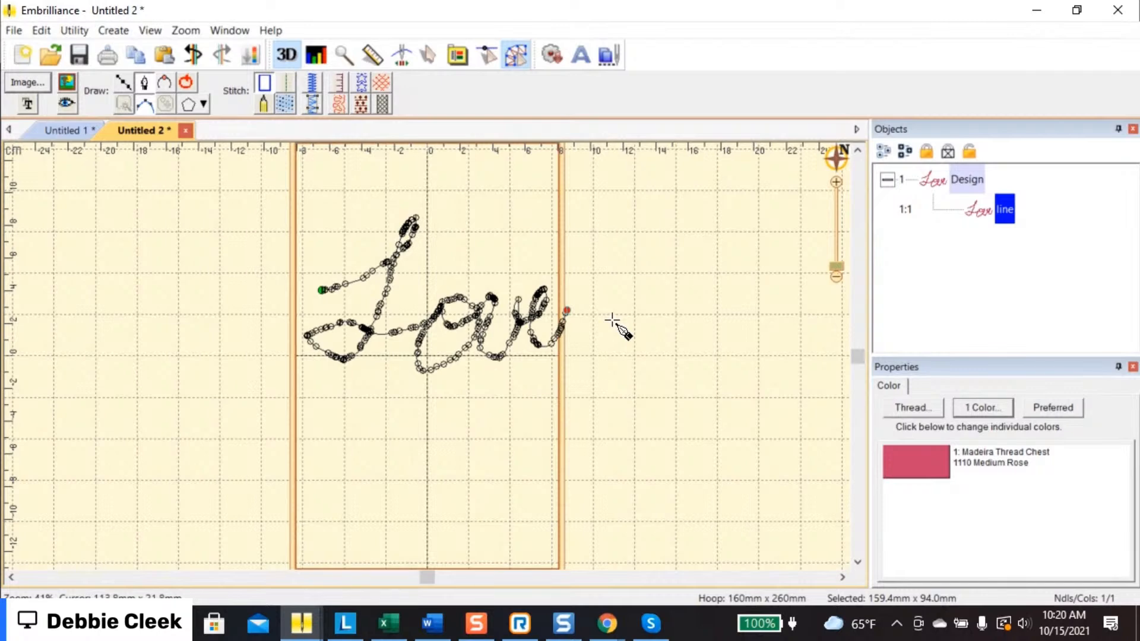
{"action": "mouse_move", "coordinate": [342, 441]}
{"action": "left_mouse_down"}
{"action": "mouse_move", "coordinate": [398, 444]}
{"action": "mouse_move", "coordinate": [376, 517]}
{"action": "mouse_move", "coordinate": [480, 499]}
{"action": "left_mouse_up"}
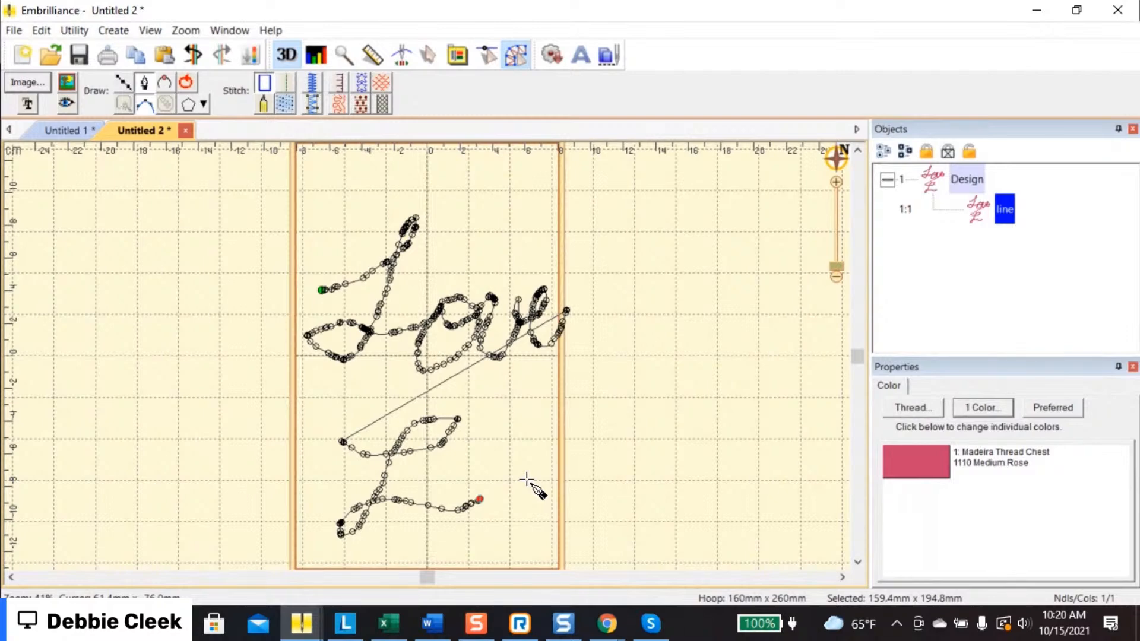
{"action": "key", "text": "Escape"}
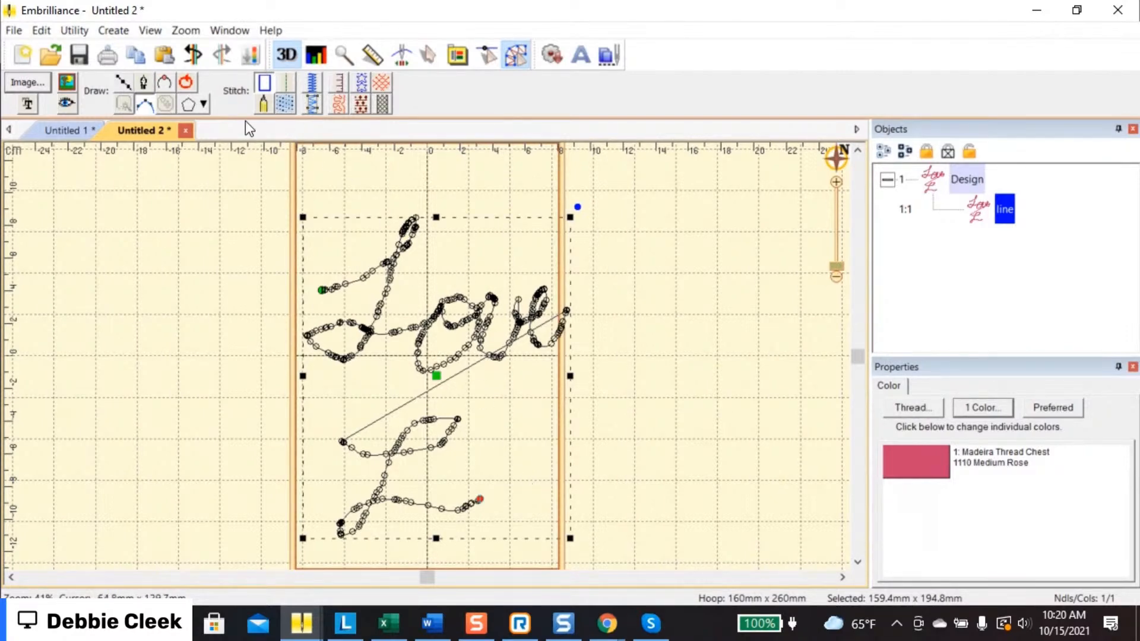
Start another blank design
{"action": "left_click", "coordinate": [24, 52]}
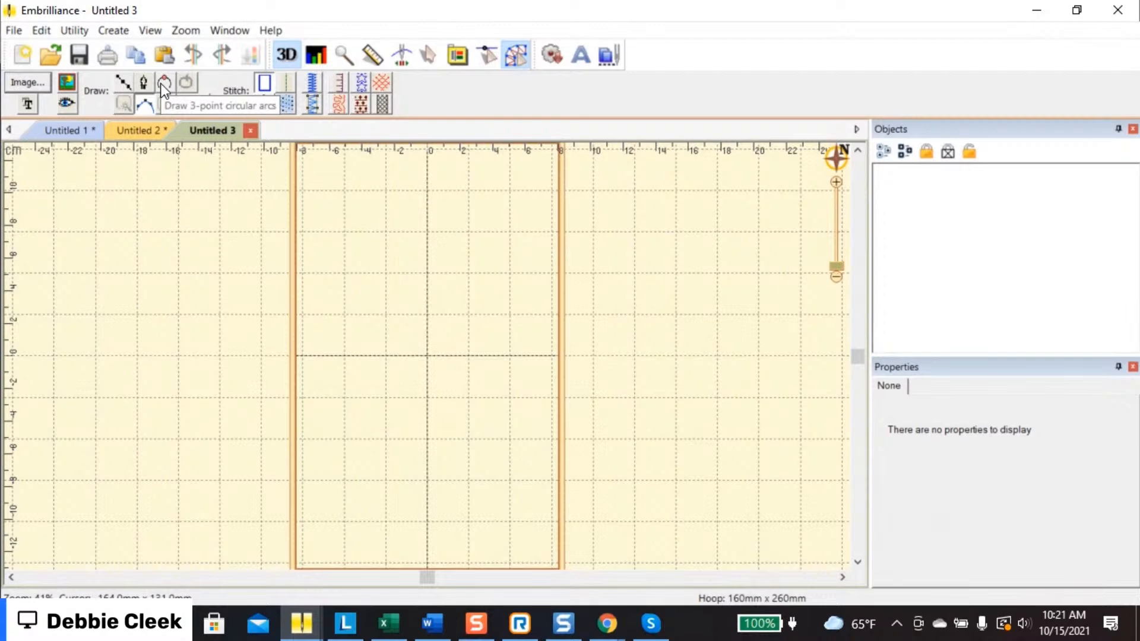
{"action": "left_click", "coordinate": [161, 84]}
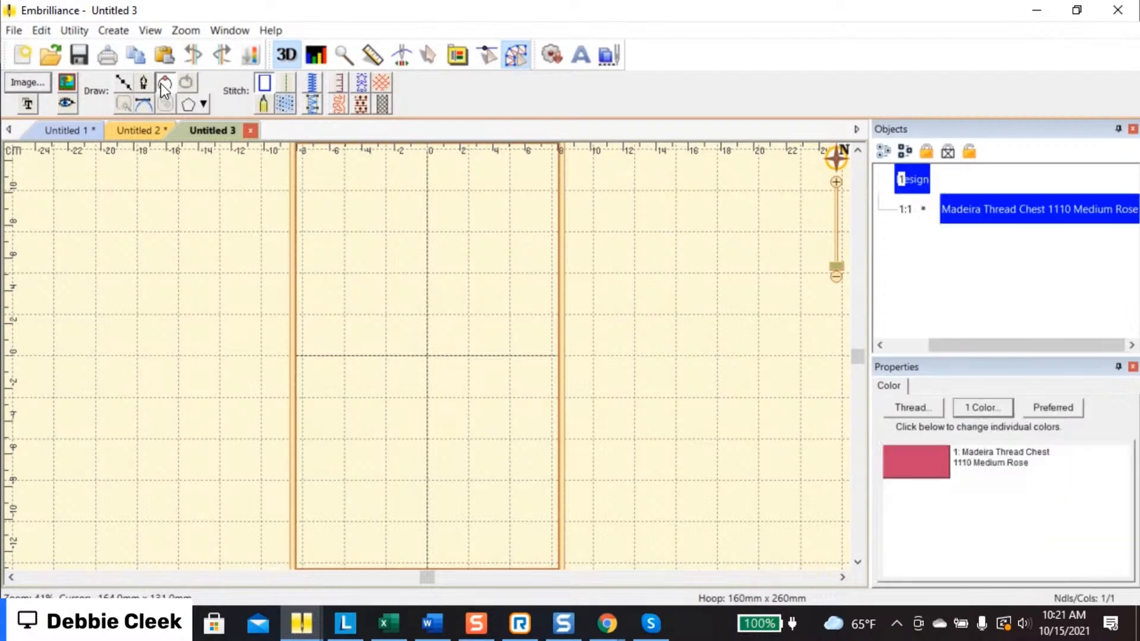
{"action": "left_click", "coordinate": [346, 358]}
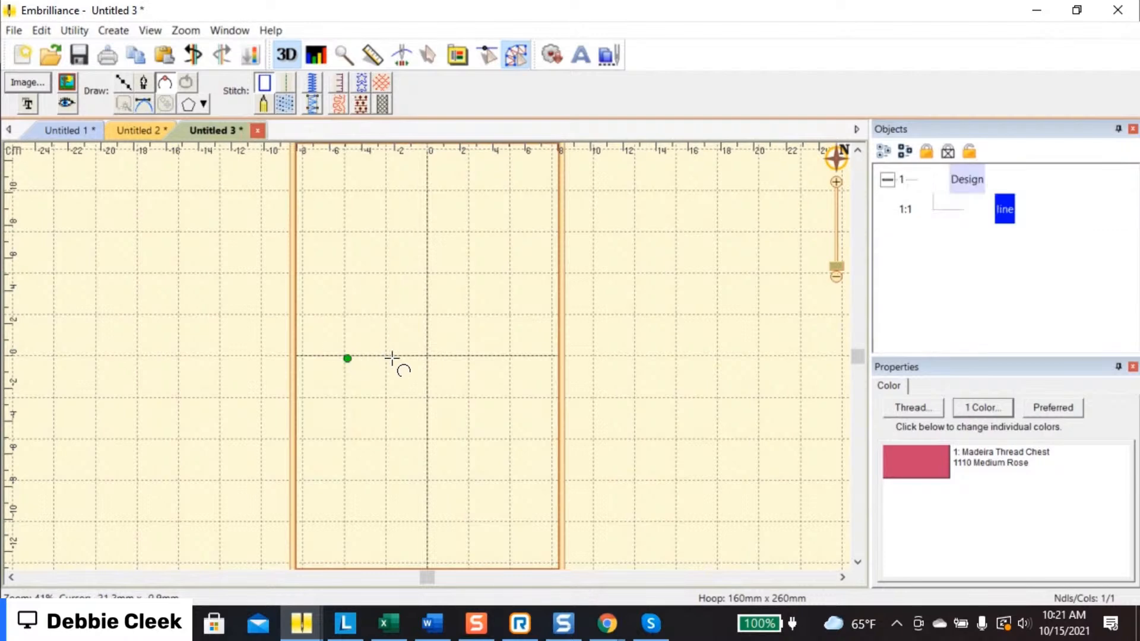
{"action": "left_click", "coordinate": [508, 355]}
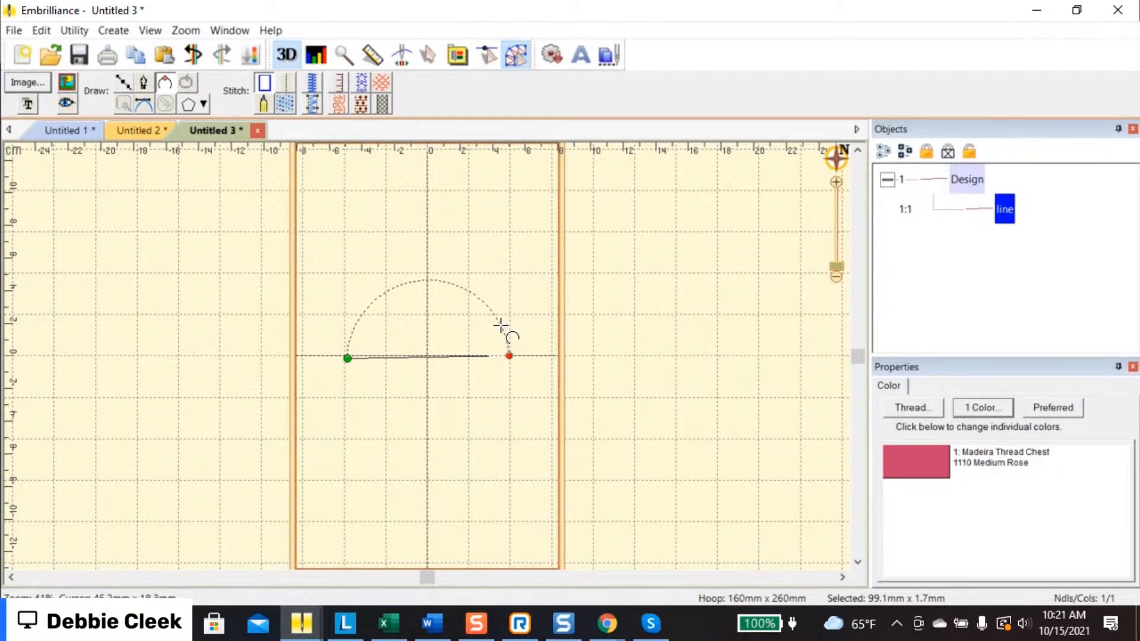
{"action": "key", "text": "Return"}
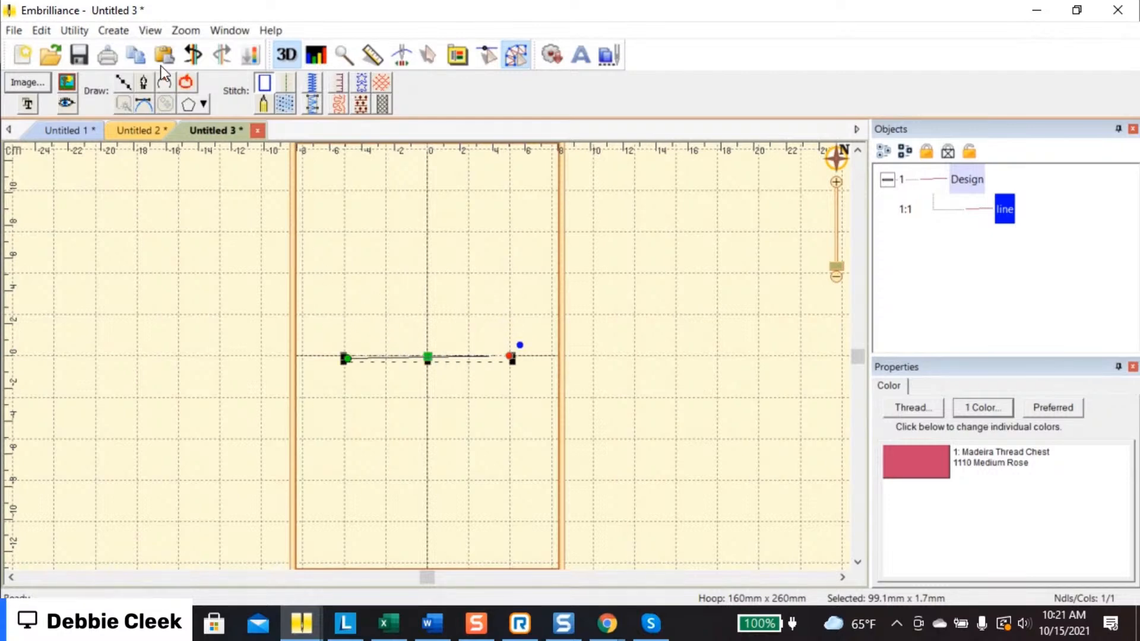
{"action": "key", "text": "Delete"}
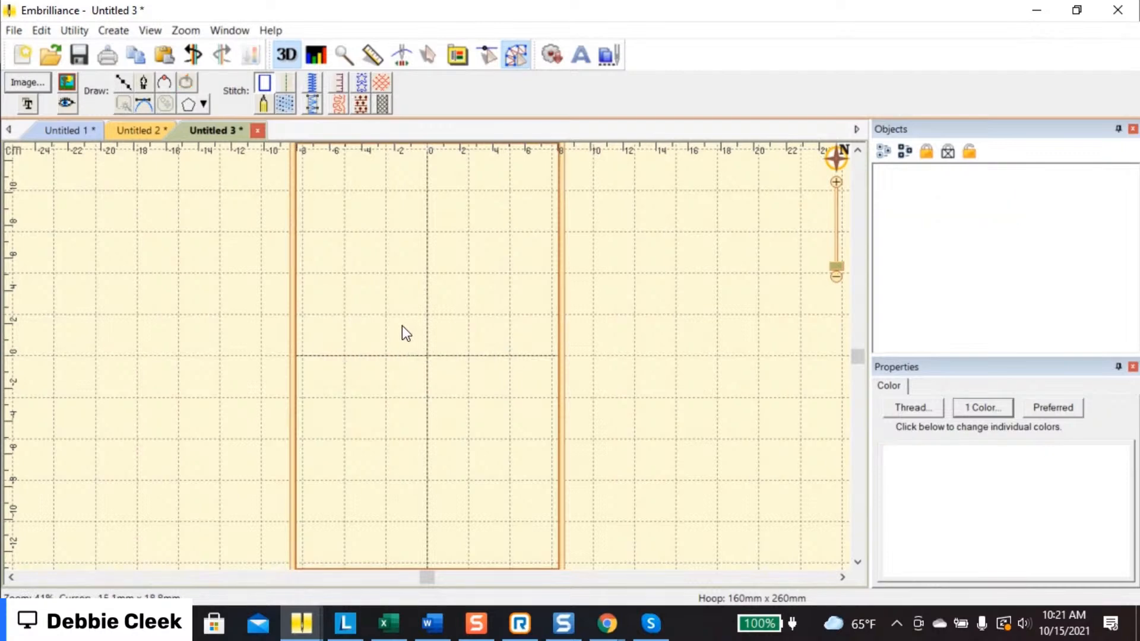
Draw a three-point circular arc bulging upward from the hoop's horizontal center line, about 100 mm wide and 54 mm tall
{"action": "left_click", "coordinate": [165, 81]}
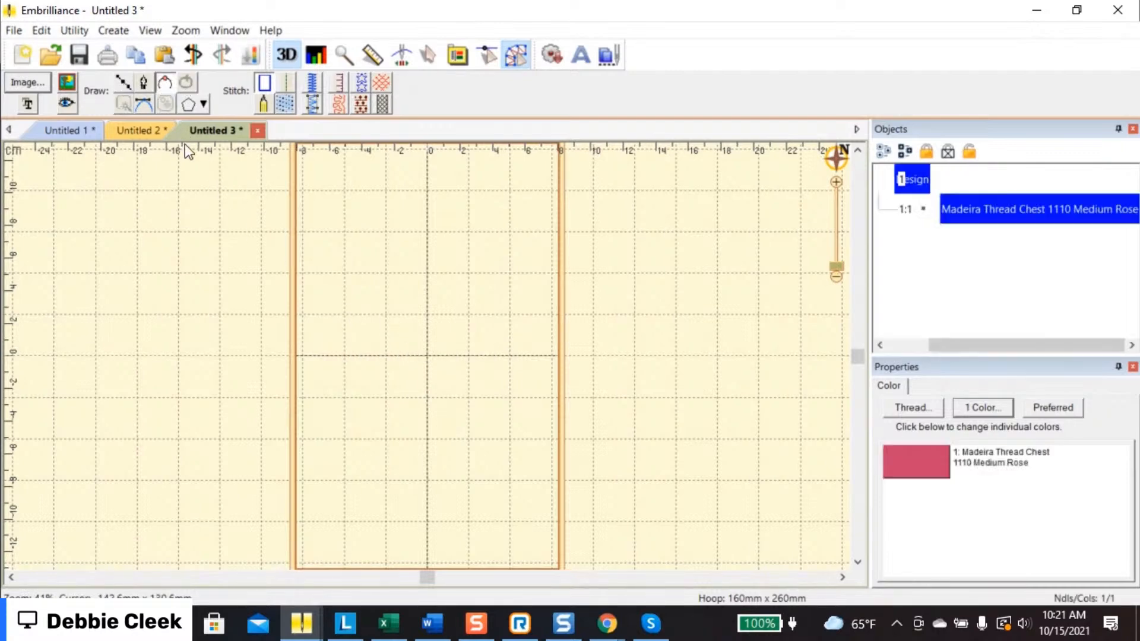
{"action": "left_click", "coordinate": [347, 357]}
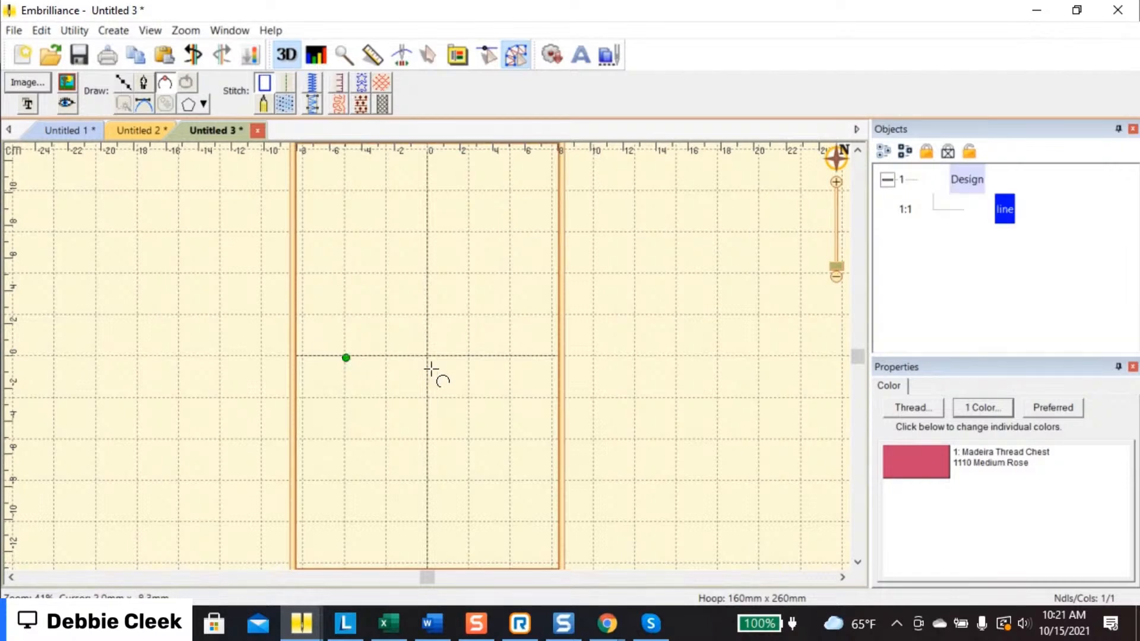
{"action": "left_click", "coordinate": [509, 356]}
{"action": "left_click", "coordinate": [504, 326]}
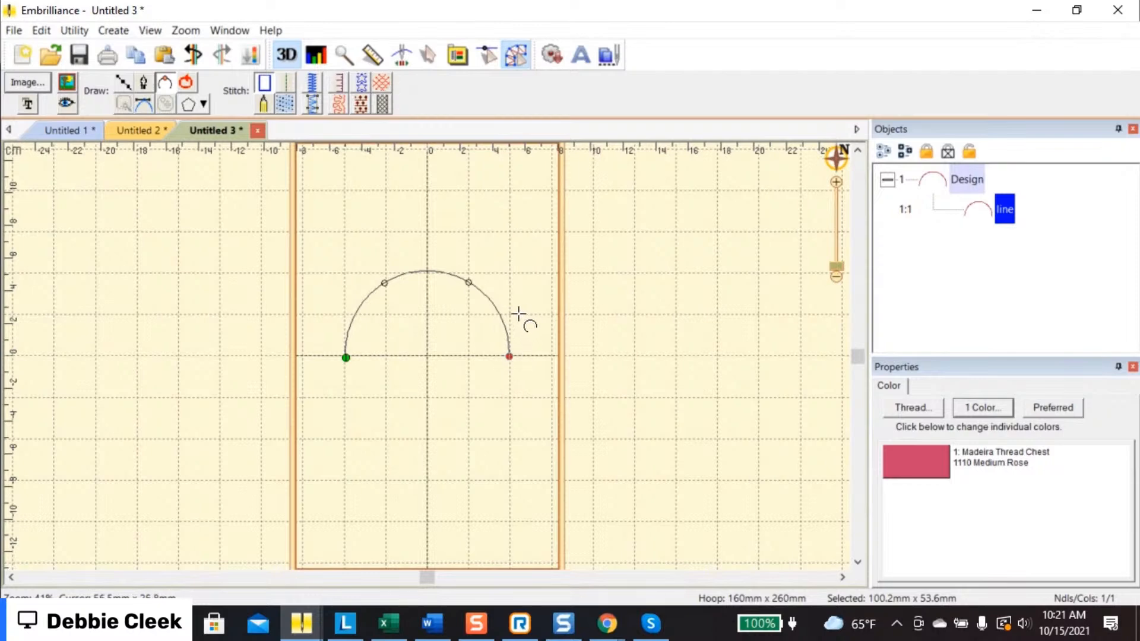
Chain three smaller circular arcs inward and downward from the first arc's right end, making the whole line about 104 by 129 mm
{"action": "left_click", "coordinate": [454, 354]}
{"action": "left_click", "coordinate": [447, 382]}
{"action": "left_click", "coordinate": [406, 417]}
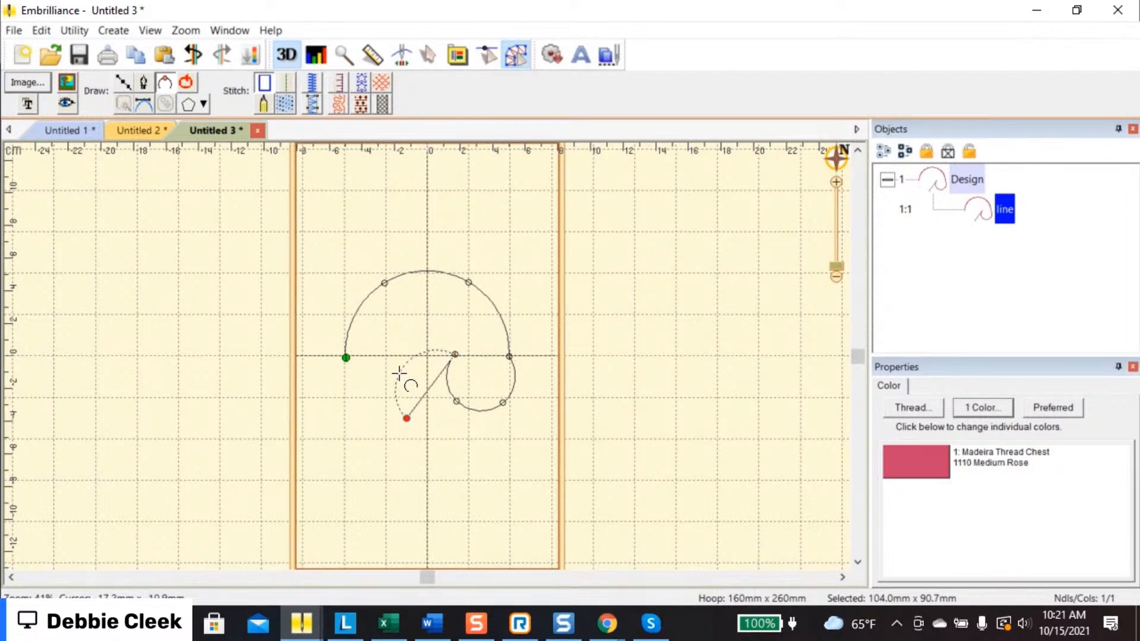
{"action": "left_click", "coordinate": [384, 346]}
{"action": "left_click", "coordinate": [427, 416]}
{"action": "left_click", "coordinate": [392, 468]}
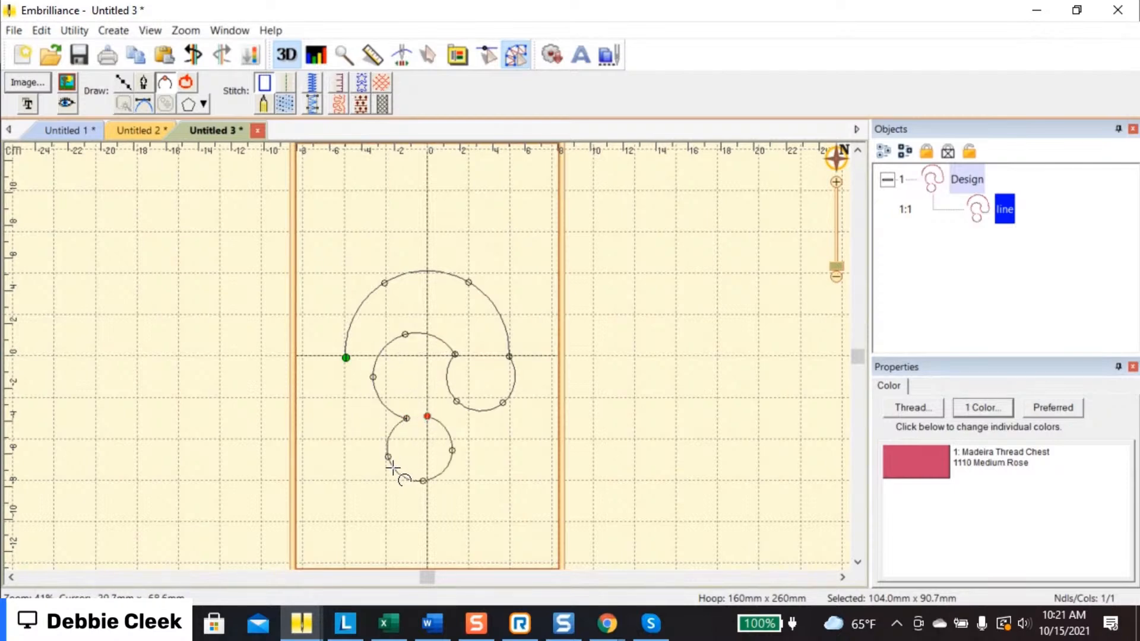
{"action": "key", "text": "Return"}
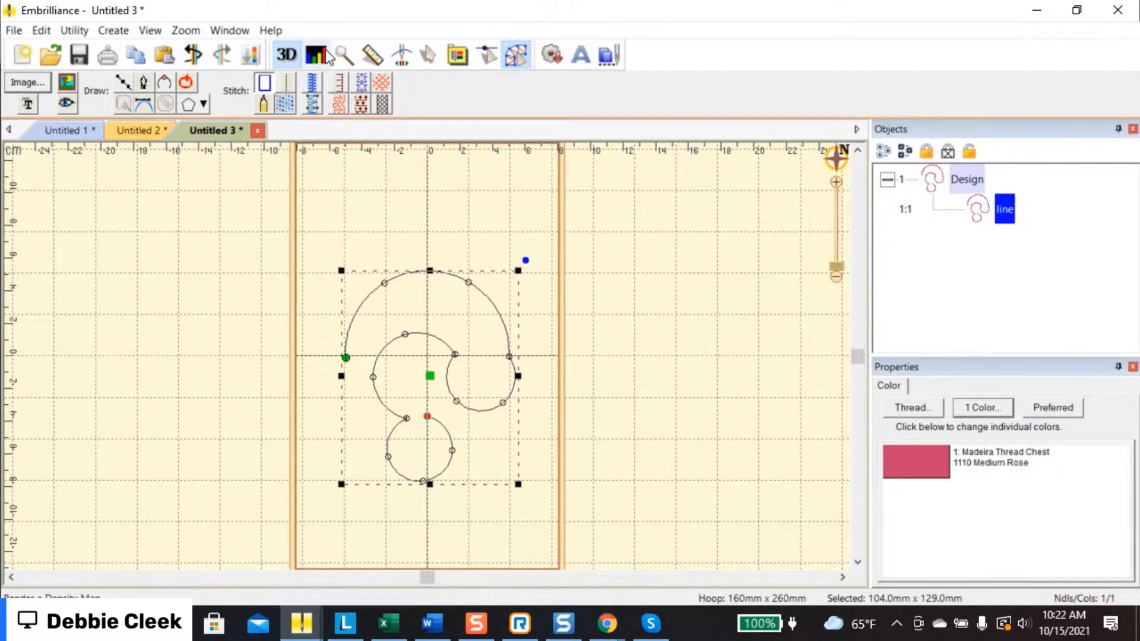
Apply a Run stitch to the arc line with the stitch display turned on, and open a new blank design
{"action": "left_click", "coordinate": [284, 83]}
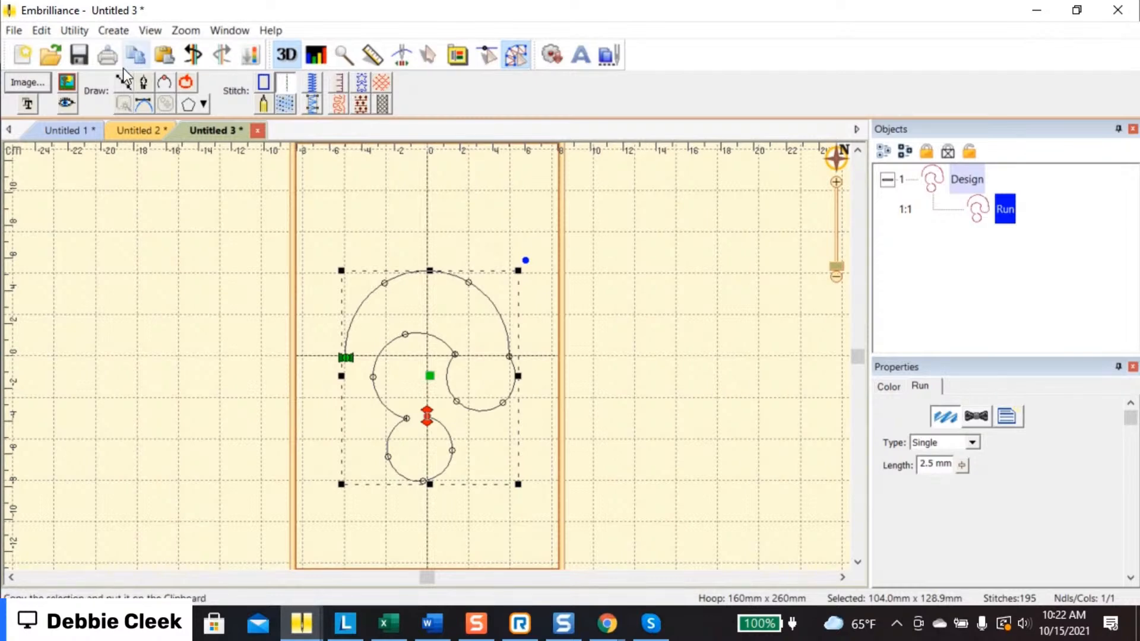
{"action": "left_click", "coordinate": [68, 106]}
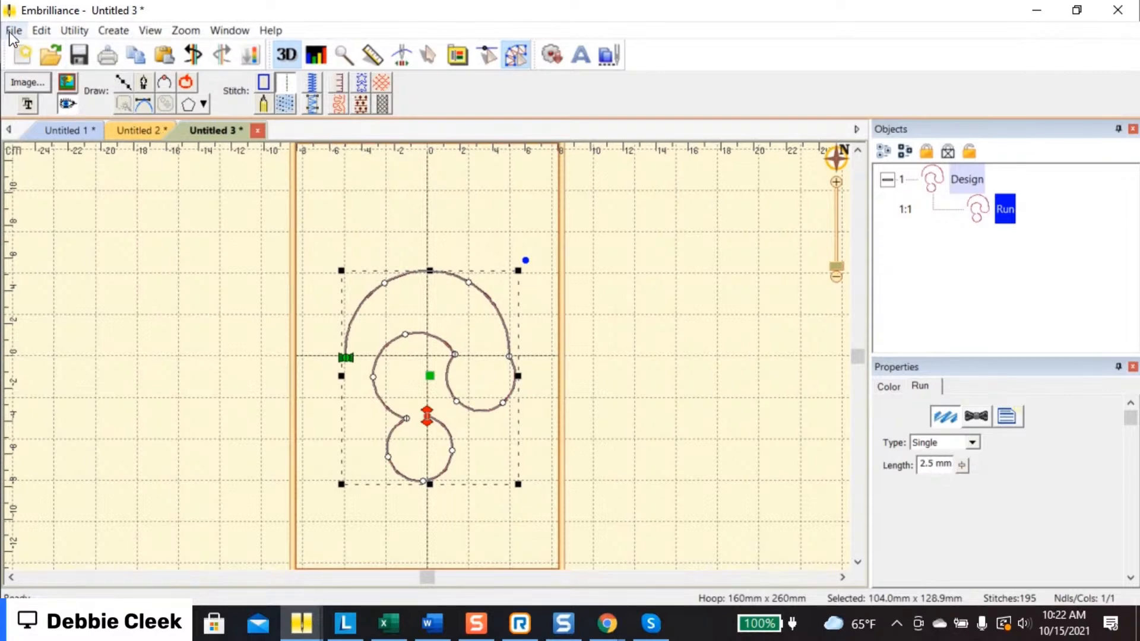
{"action": "left_click", "coordinate": [19, 54]}
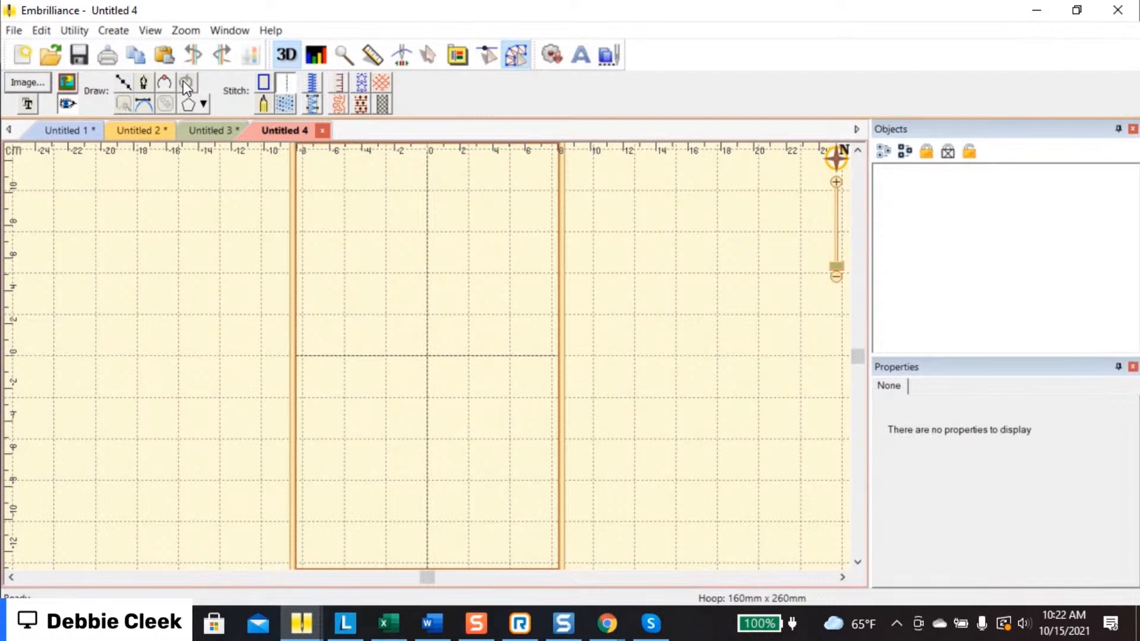
Return to the Untitled 1 design and close the second line, the one combining straight and curved points, into a shape
{"action": "left_click", "coordinate": [142, 132]}
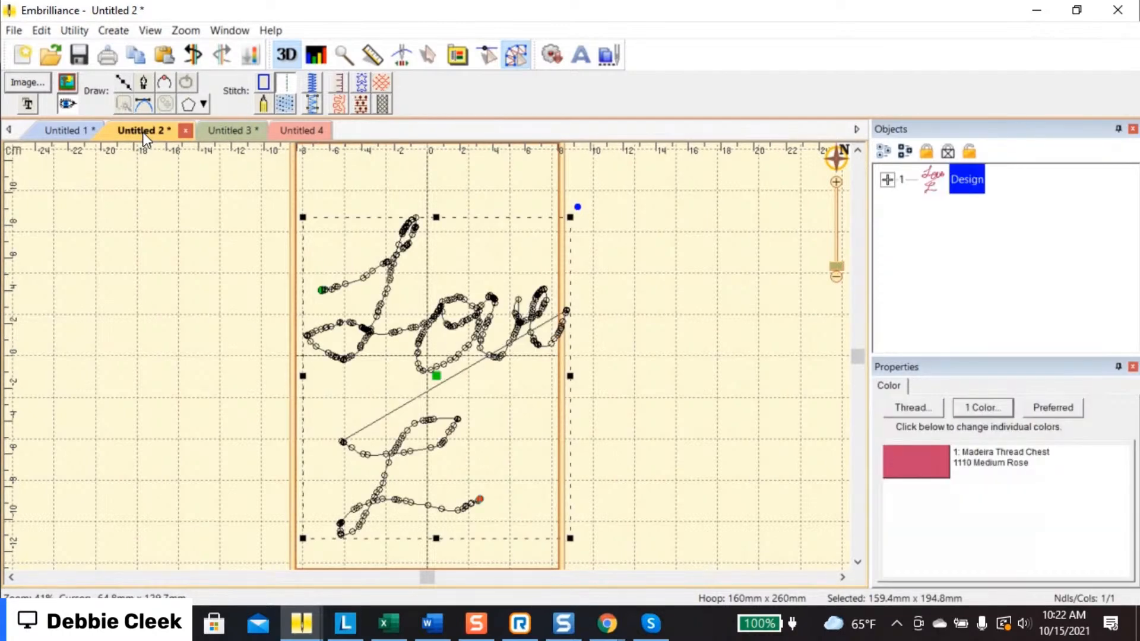
{"action": "left_click", "coordinate": [74, 125]}
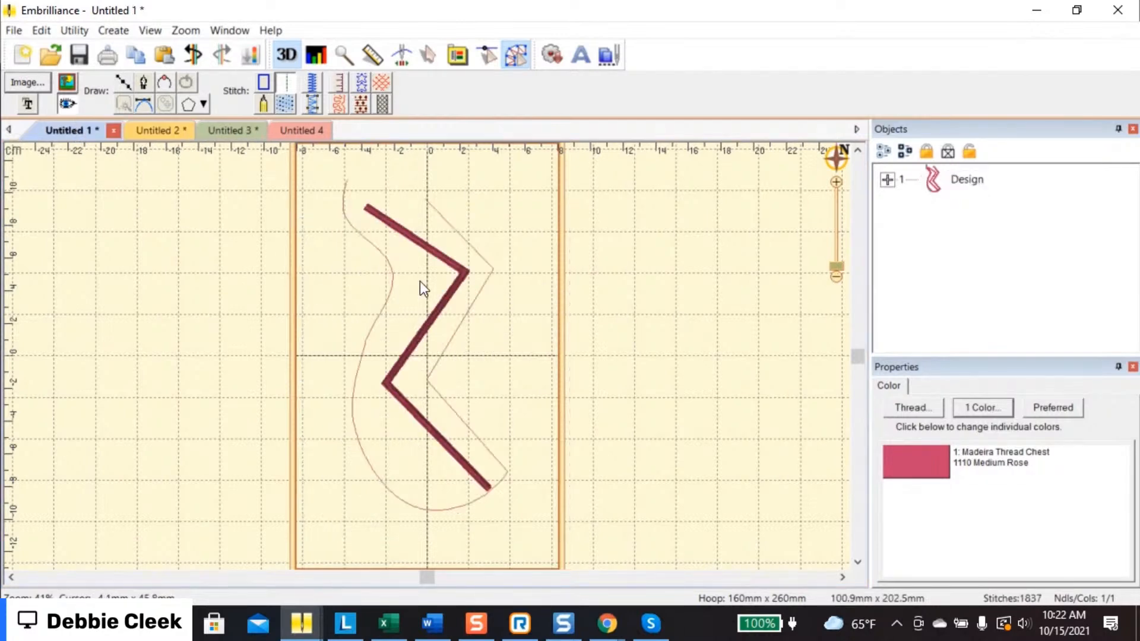
{"action": "left_click", "coordinate": [468, 319]}
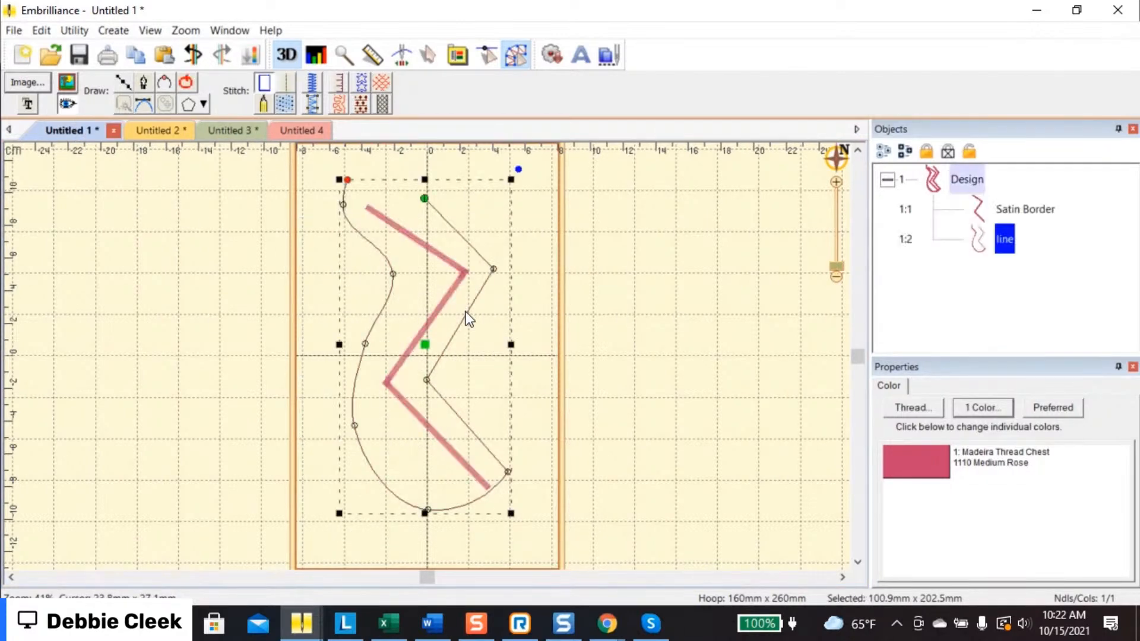
{"action": "left_click", "coordinate": [186, 83]}
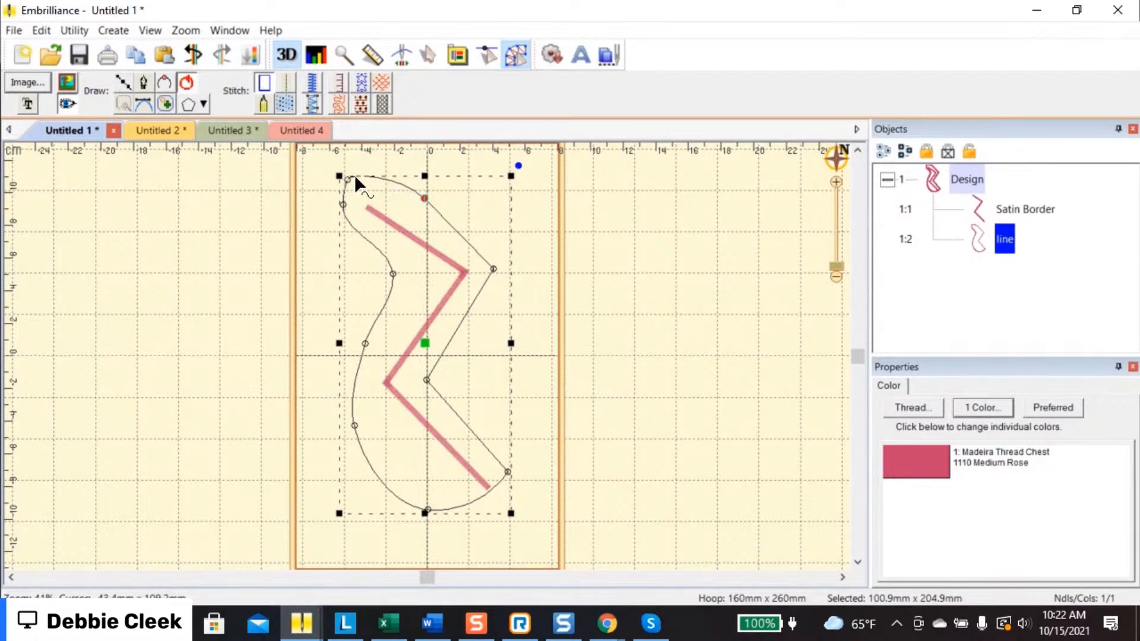
Reopen the closed line and move its start point up and to the right, away from the end point
{"action": "left_click", "coordinate": [424, 199]}
{"action": "left_click", "coordinate": [187, 84]}
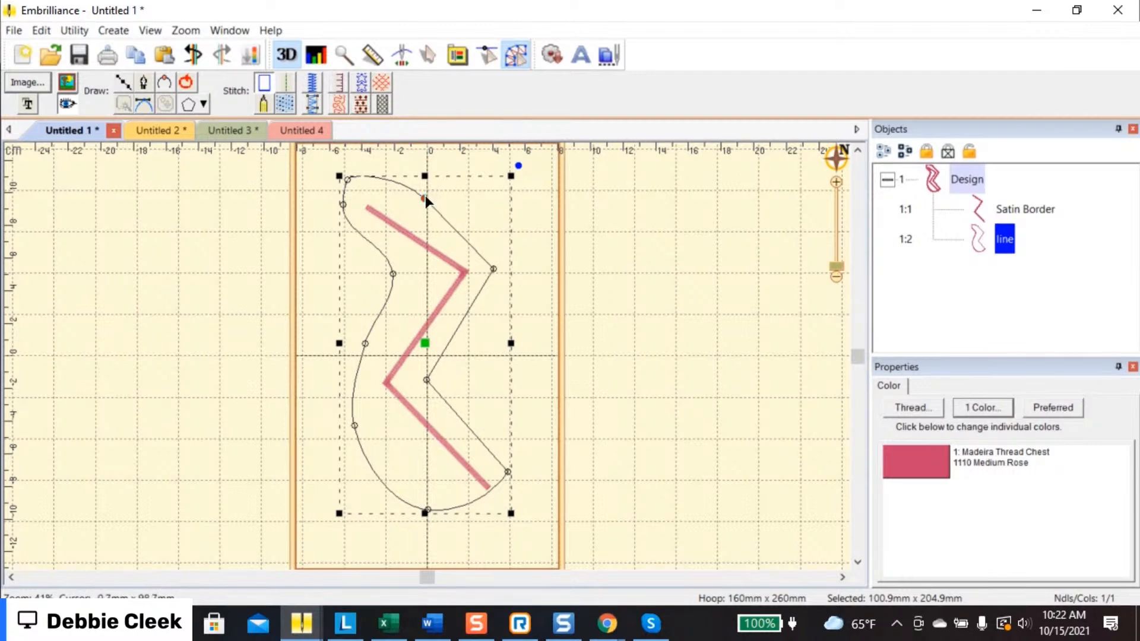
{"action": "left_click_drag", "start_coordinate": [422, 197], "coordinate": [444, 175]}
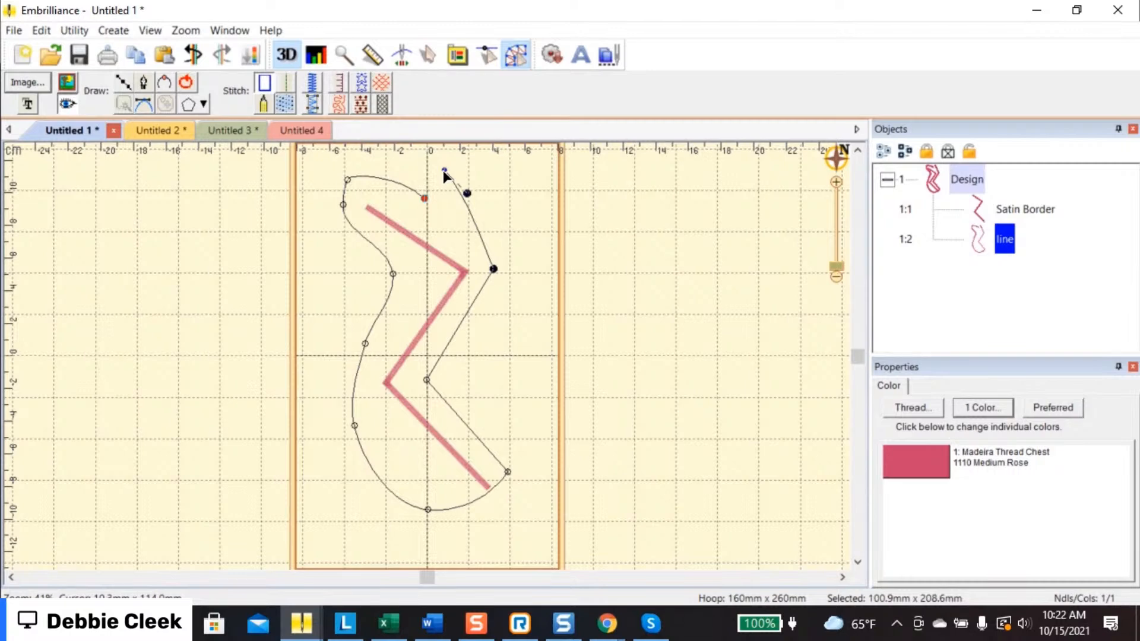
Close the reopened line into a shape again, delete its moved start point, and deselect the shape
{"action": "left_click", "coordinate": [187, 86]}
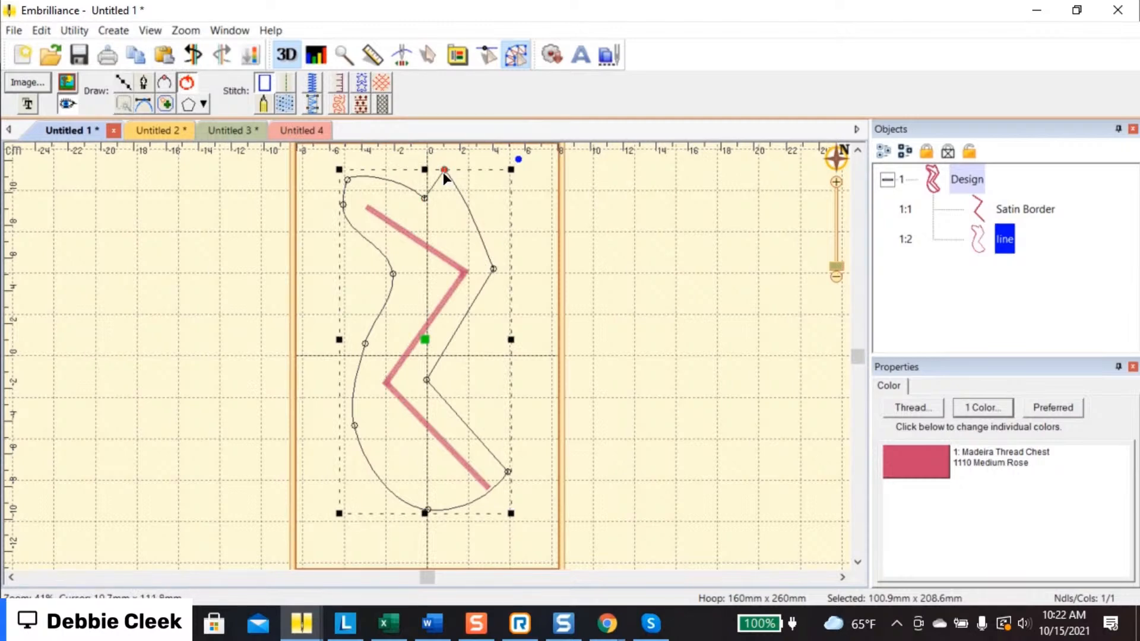
{"action": "key", "text": "Delete"}
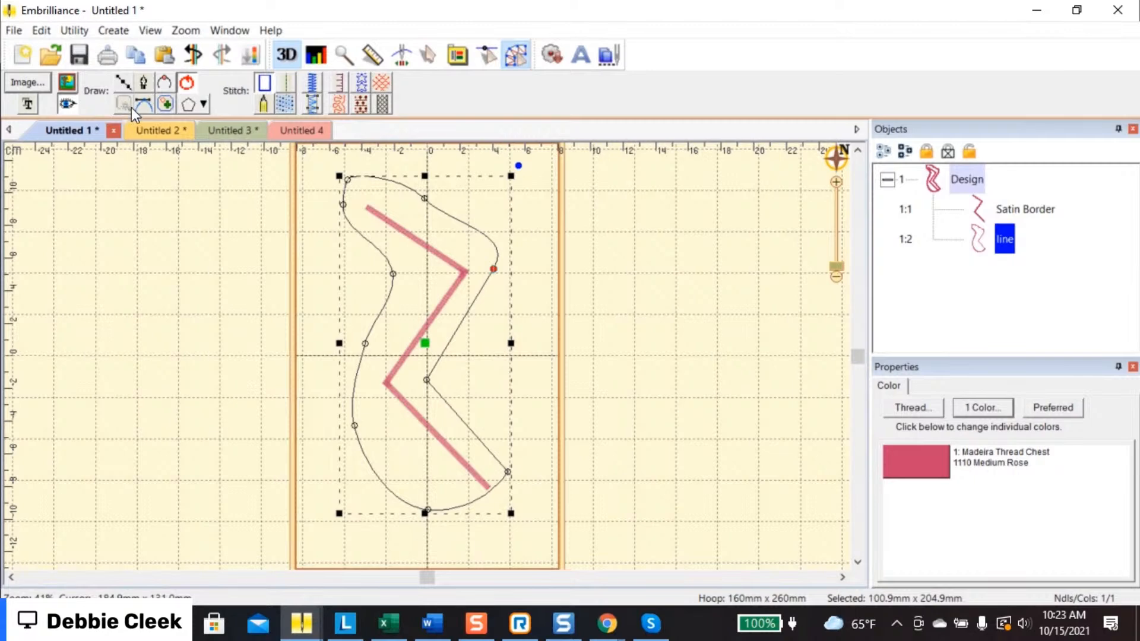
{"action": "left_click", "coordinate": [151, 202]}
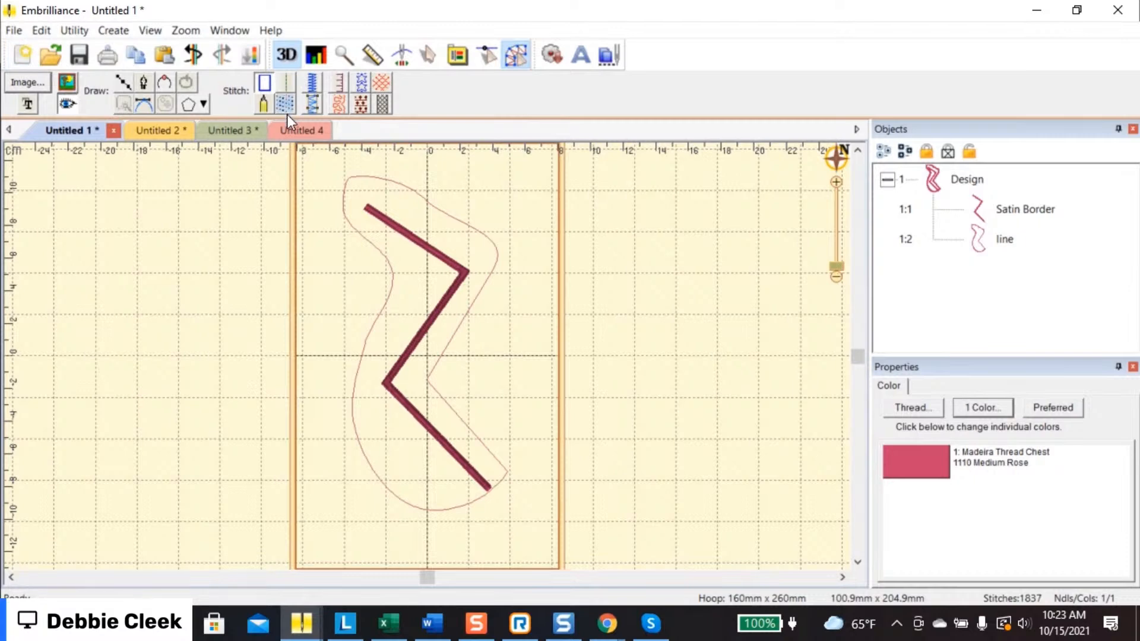
Switch to the blank Untitled 4 design and import the image001 PNG from the Downloads folder
{"action": "left_click", "coordinate": [291, 129]}
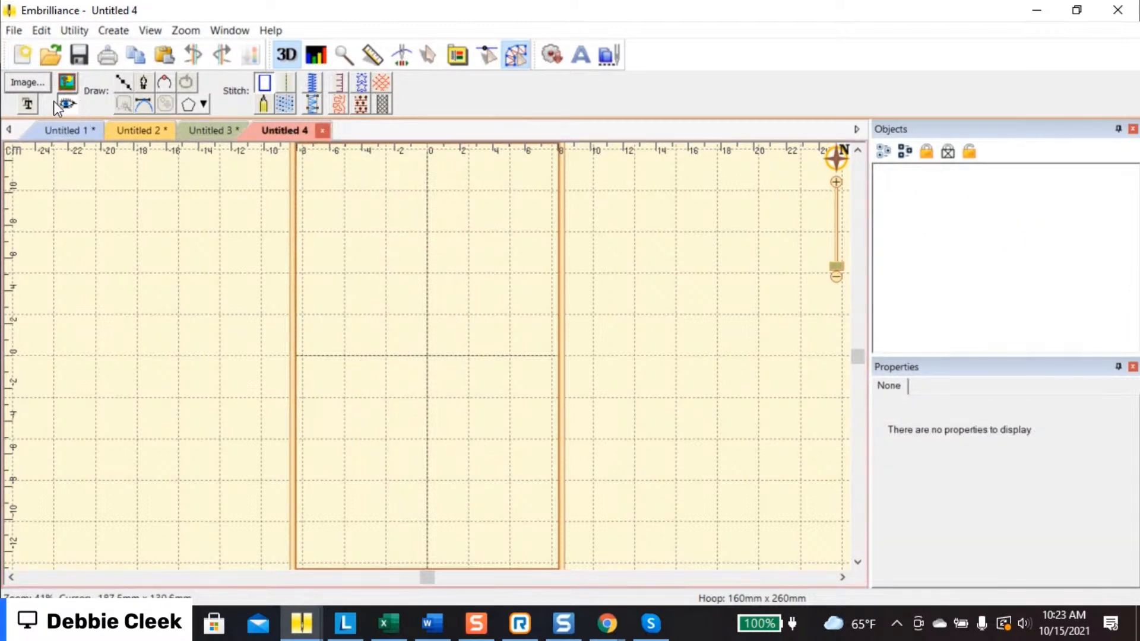
{"action": "left_click", "coordinate": [35, 83]}
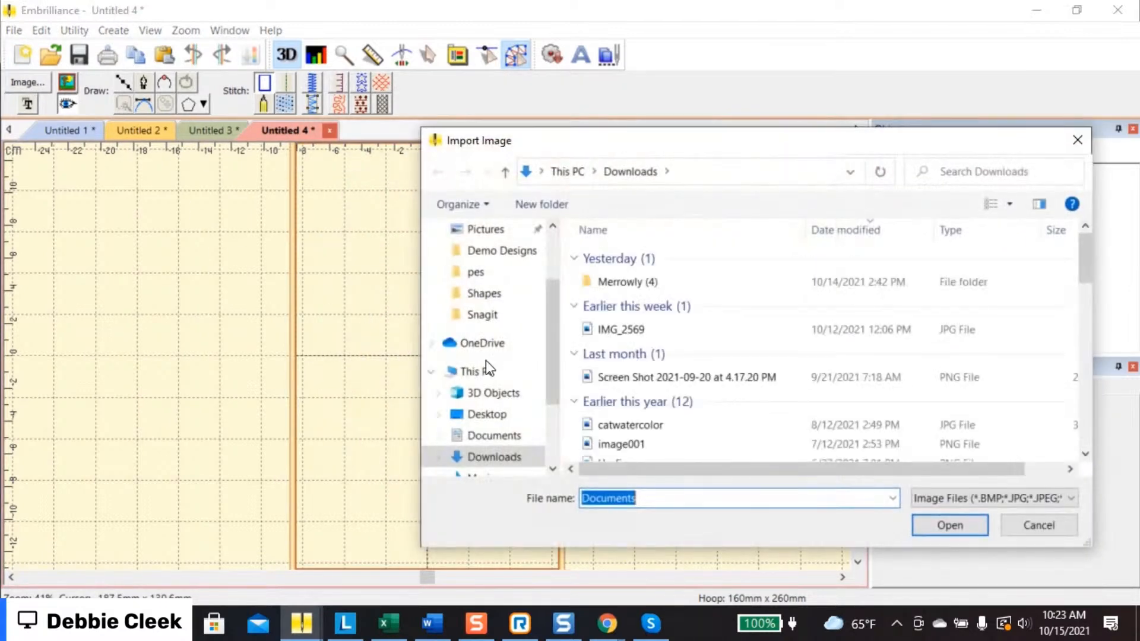
{"action": "left_click", "coordinate": [635, 442]}
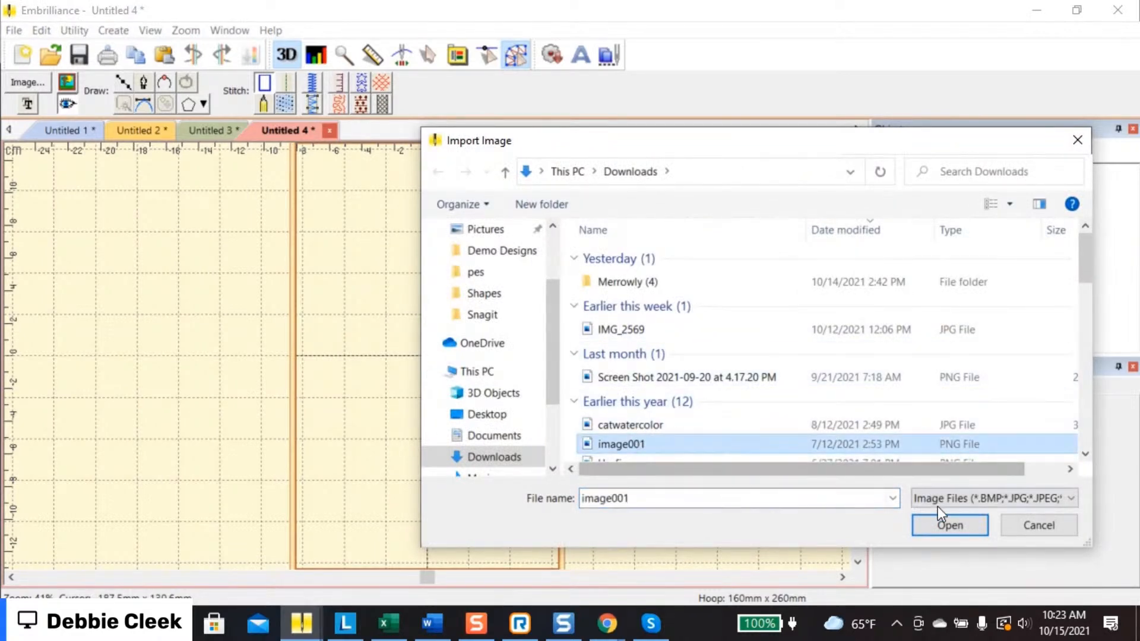
{"action": "left_click", "coordinate": [960, 530]}
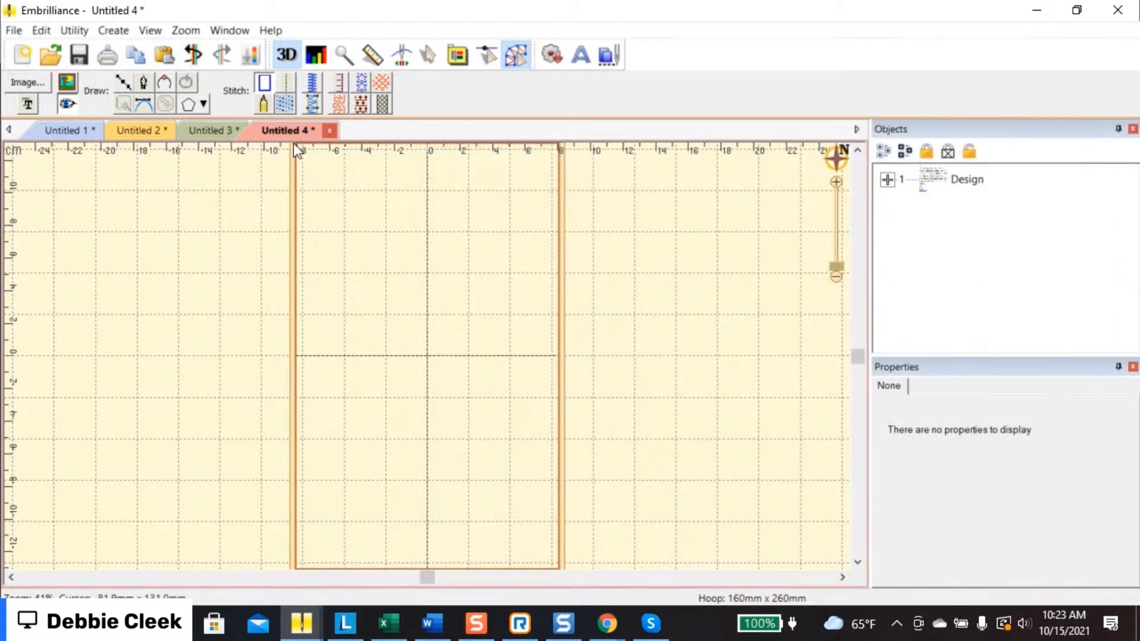
Import the IMG_2569 photo from Downloads and enlarge it proportionally up and to the right
{"action": "left_click", "coordinate": [39, 79]}
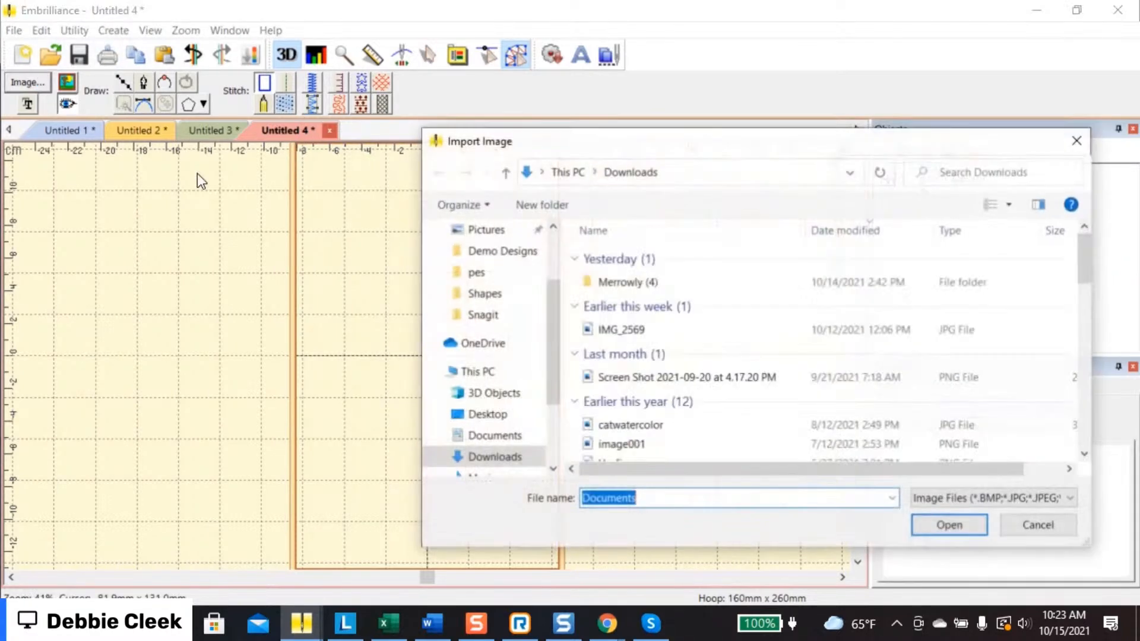
{"action": "left_click", "coordinate": [628, 331]}
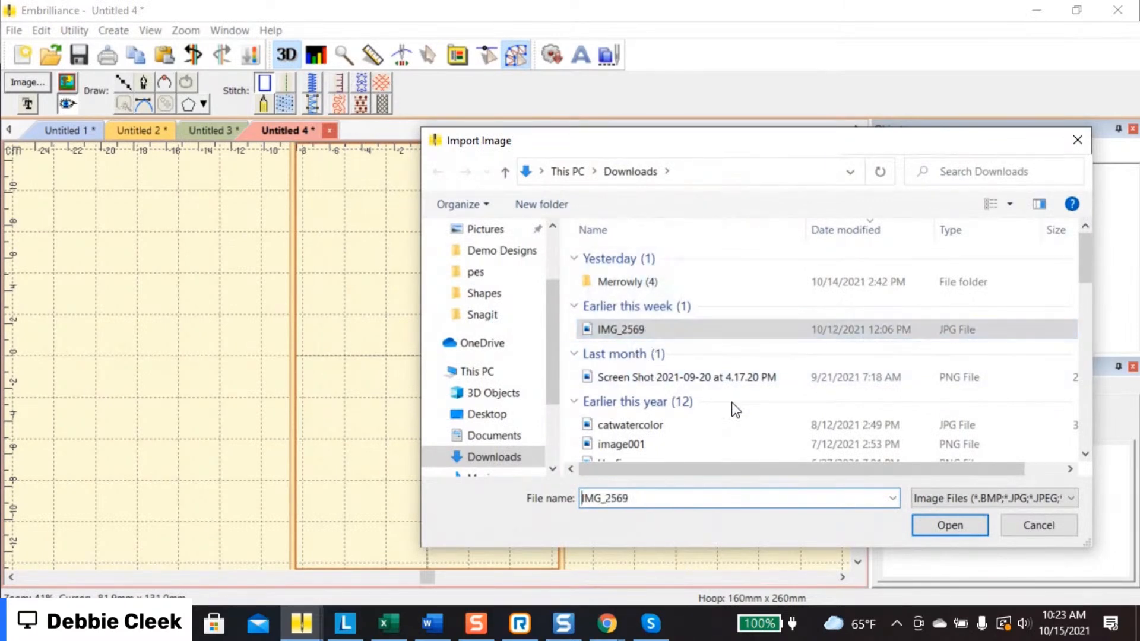
{"action": "left_click", "coordinate": [937, 520]}
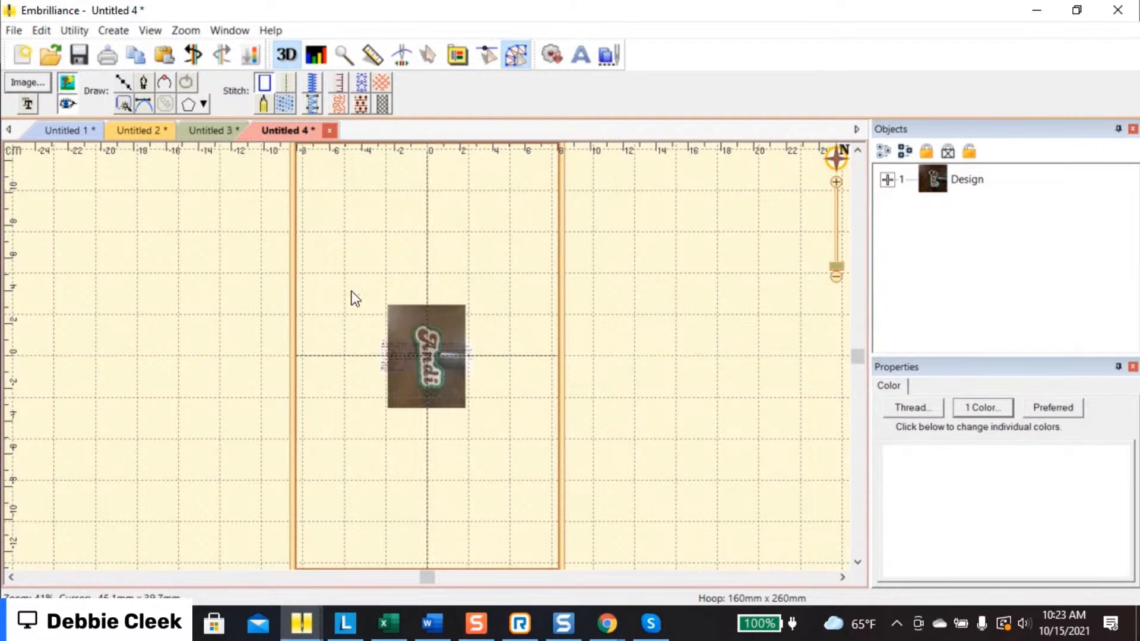
{"action": "left_click", "coordinate": [466, 308]}
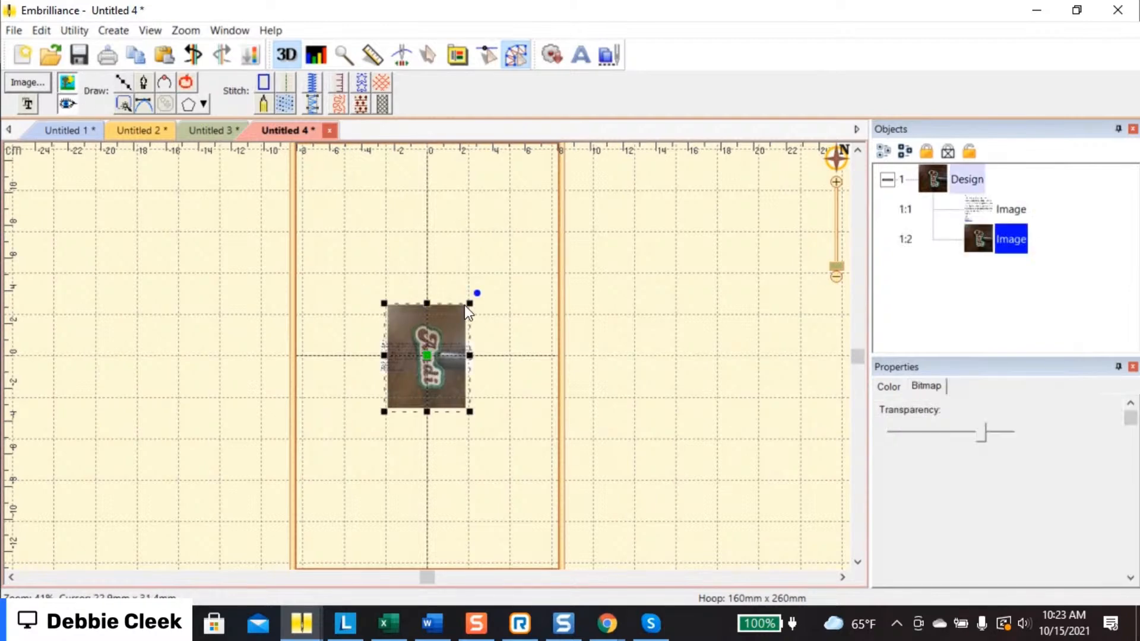
{"action": "left_click_drag", "start_coordinate": [472, 304], "coordinate": [542, 216]}
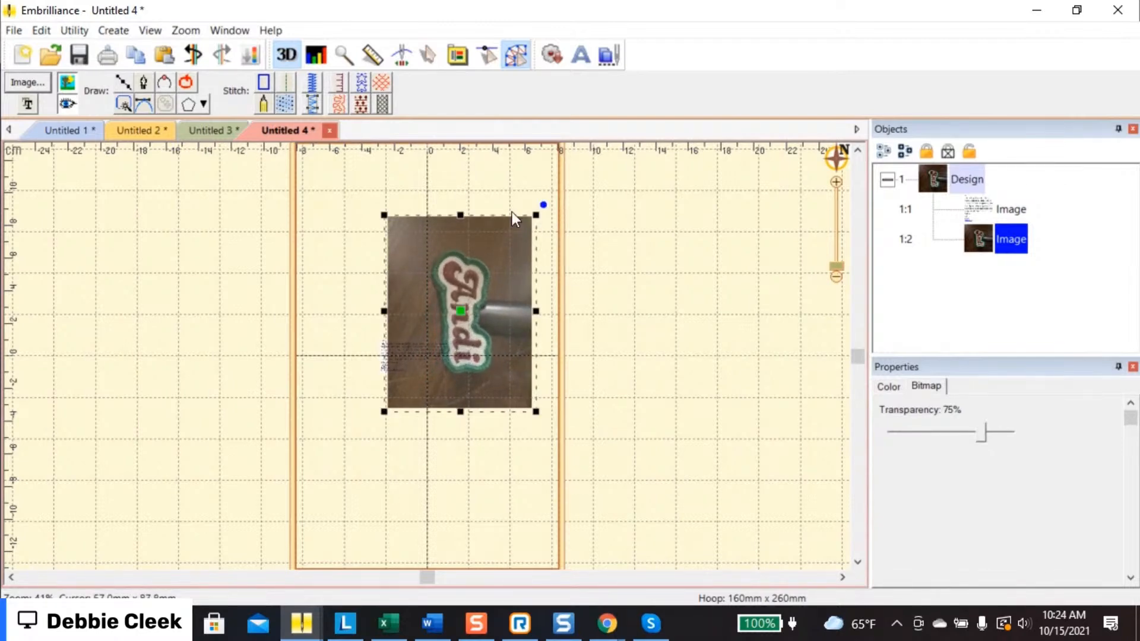
Trace two brown background areas and the lettering's green border in the photo with the magic wand at sensitivity 30
{"action": "left_click", "coordinate": [123, 105]}
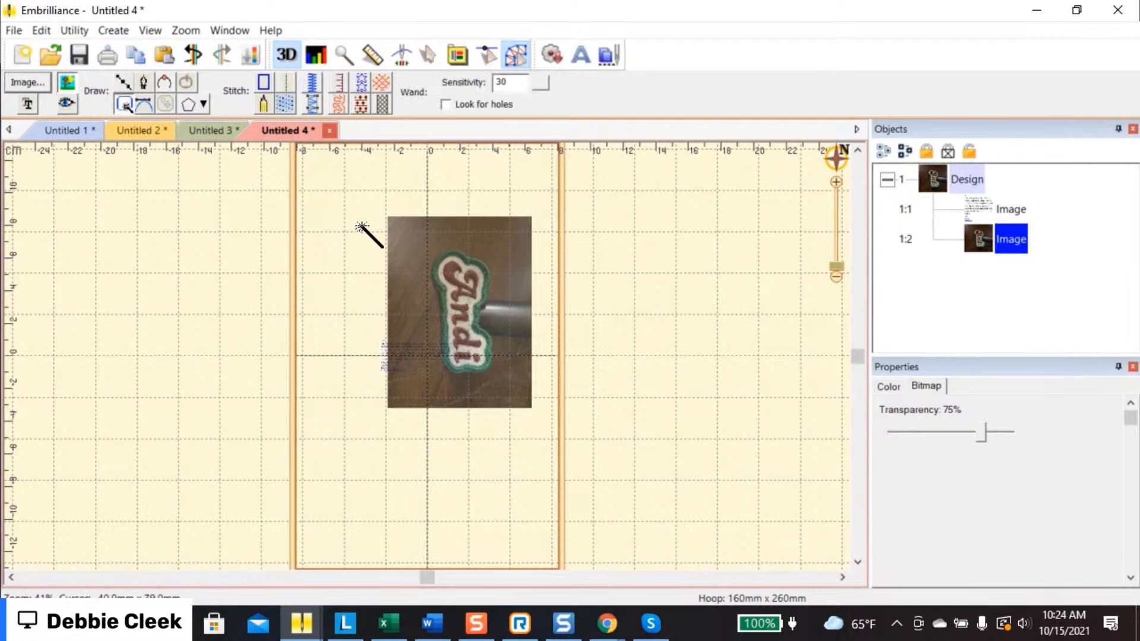
{"action": "left_click", "coordinate": [404, 262]}
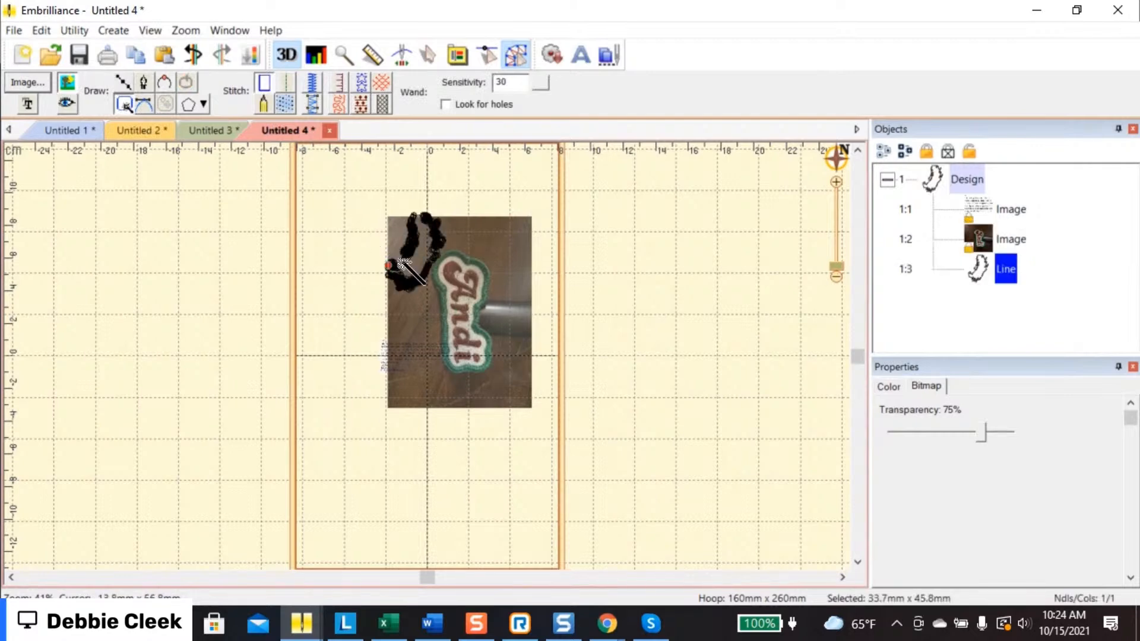
{"action": "left_click", "coordinate": [486, 241]}
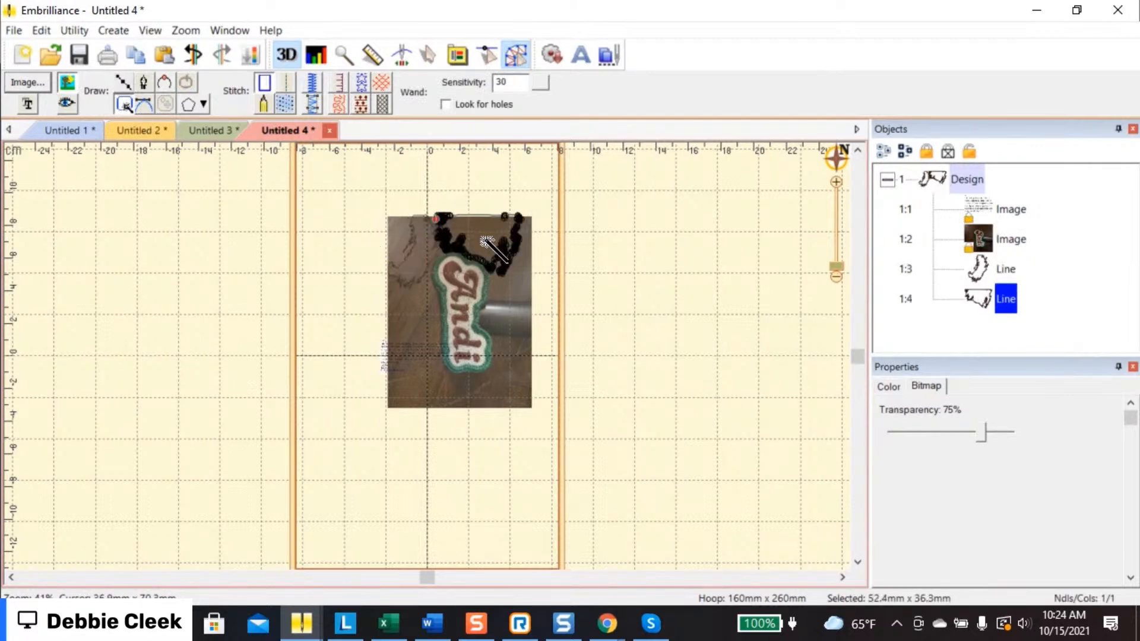
{"action": "left_click", "coordinate": [484, 300]}
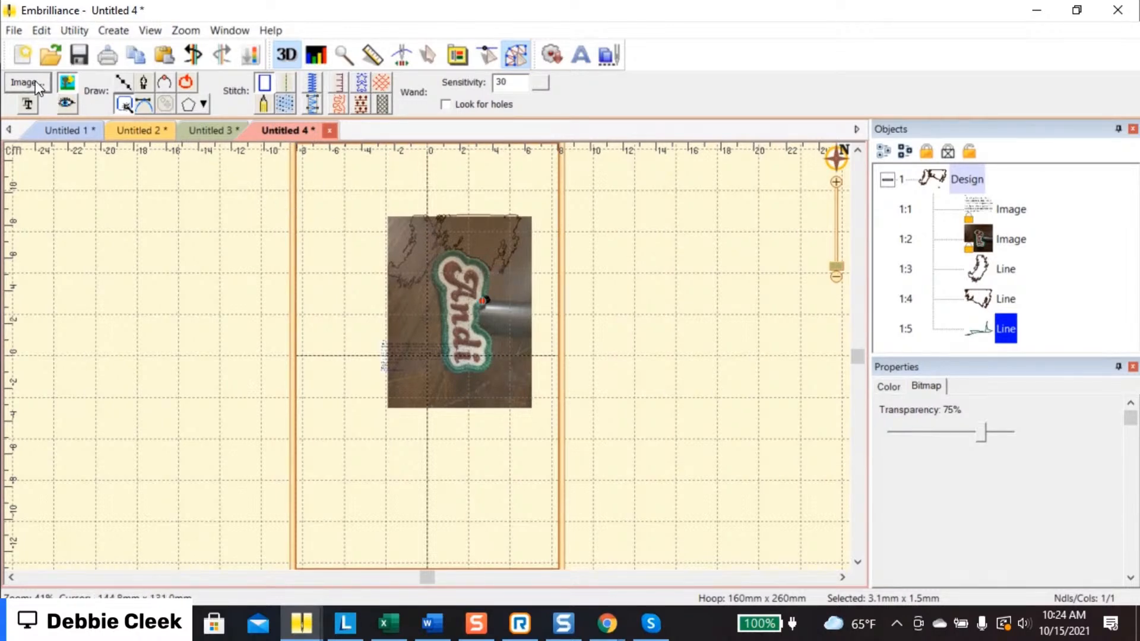
In a new blank design, draw a winding nine-point curved line and close it into a shape about 106 by 195 mm
{"action": "left_click", "coordinate": [25, 57]}
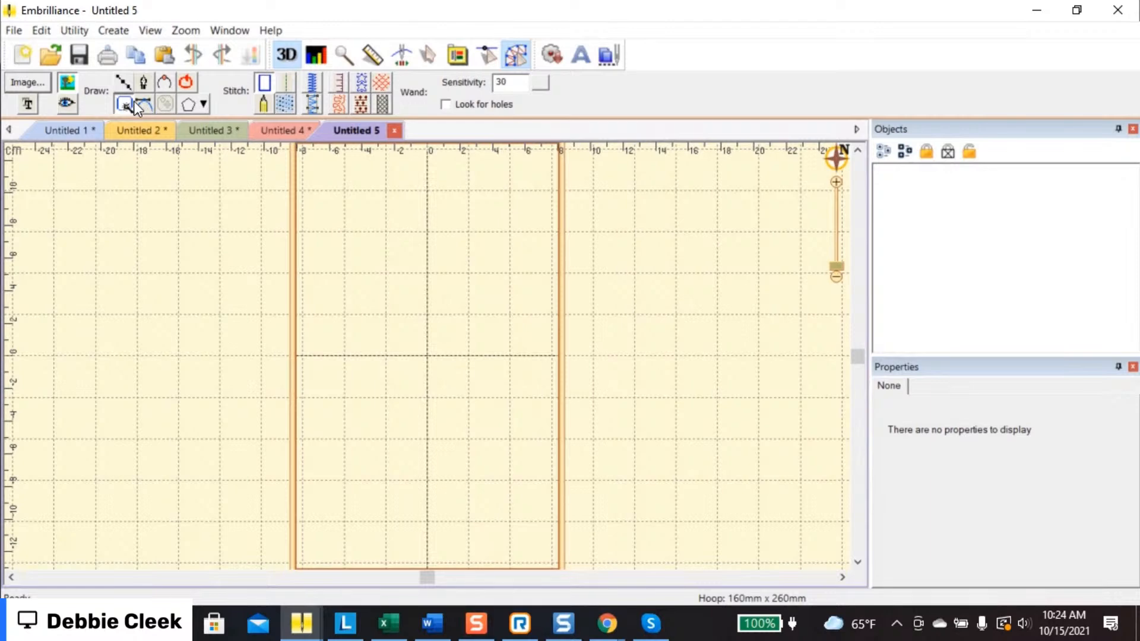
{"action": "left_click", "coordinate": [123, 80]}
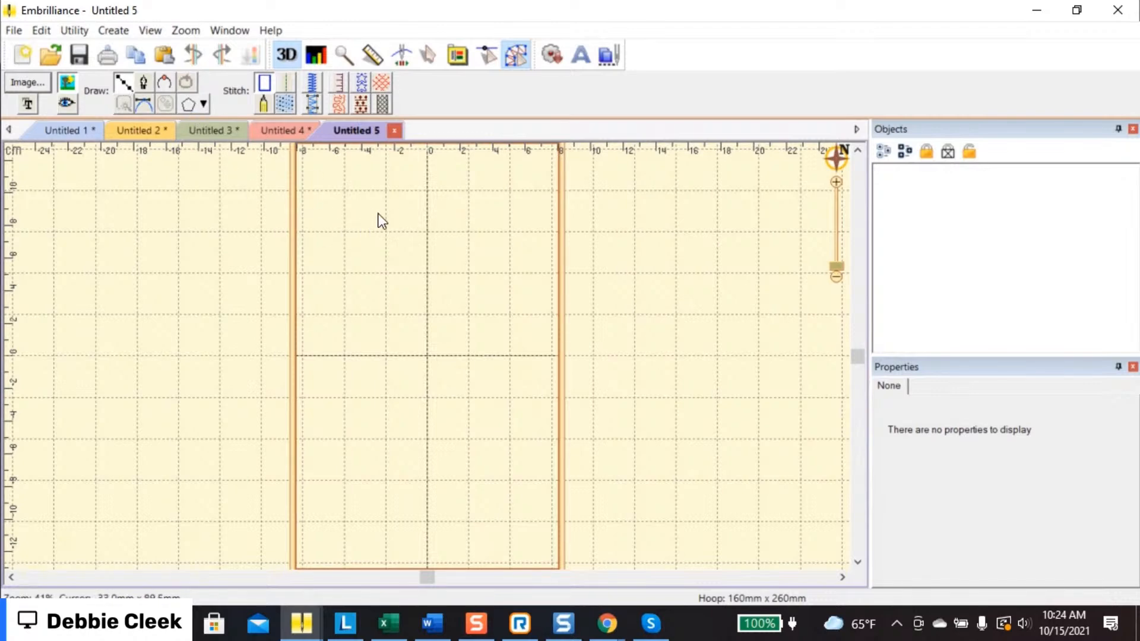
{"action": "left_click", "coordinate": [123, 84]}
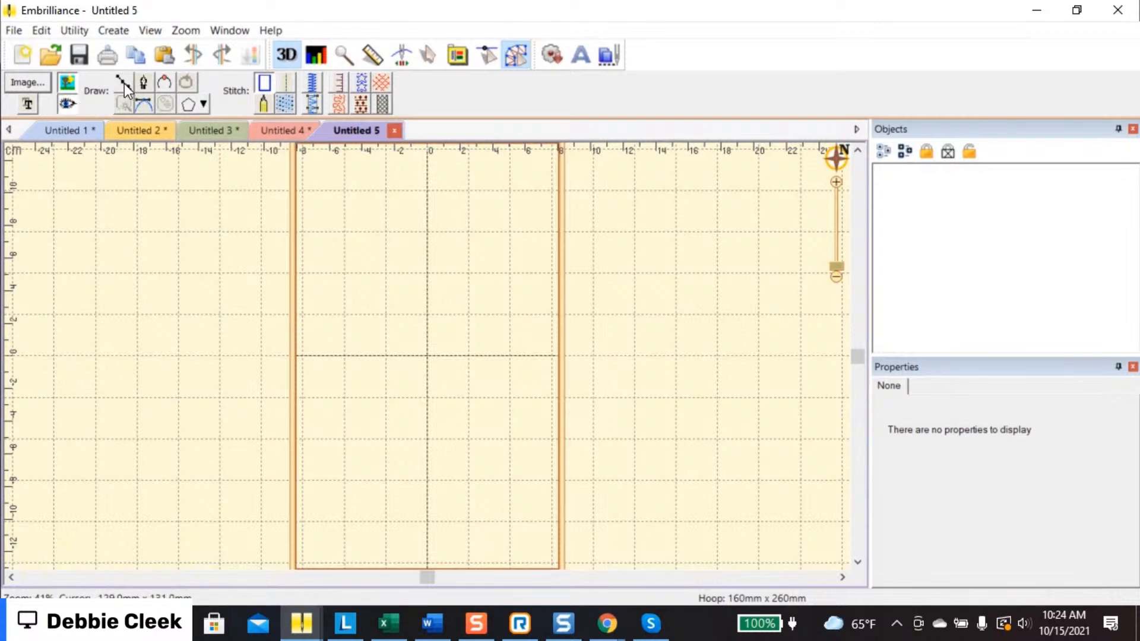
{"action": "left_click", "coordinate": [356, 205]}
{"action": "left_click", "coordinate": [455, 251]}
{"action": "left_click", "coordinate": [402, 336]}
{"action": "left_click", "coordinate": [422, 431]}
{"action": "left_click", "coordinate": [514, 497]}
{"action": "left_click", "coordinate": [510, 409]}
{"action": "left_click", "coordinate": [463, 346]}
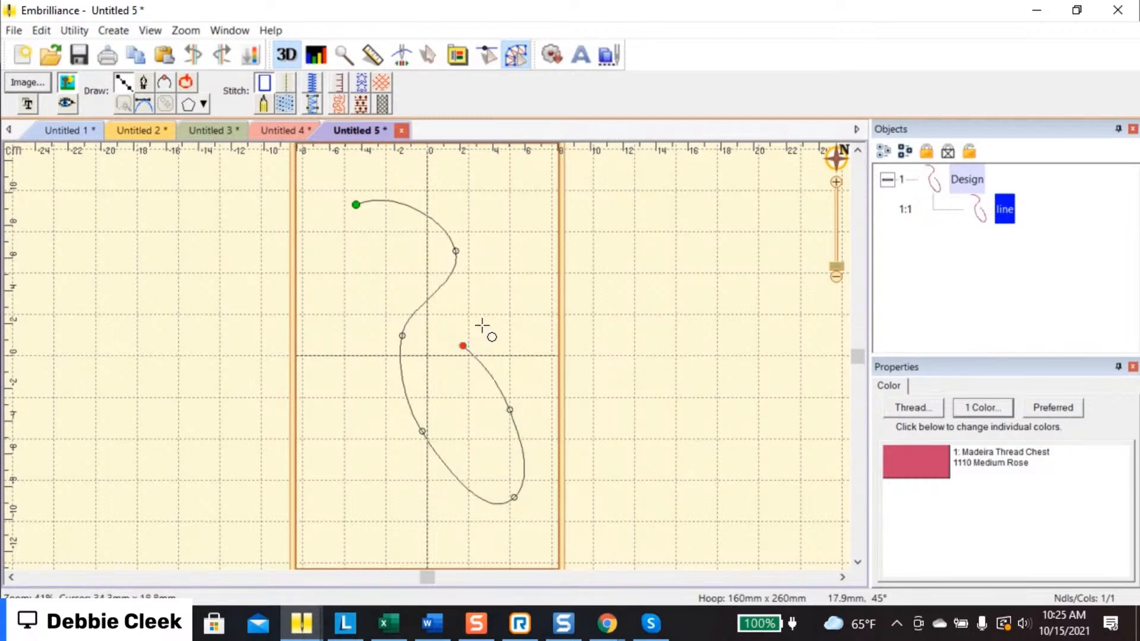
{"action": "left_click", "coordinate": [512, 270]}
{"action": "left_click", "coordinate": [503, 192]}
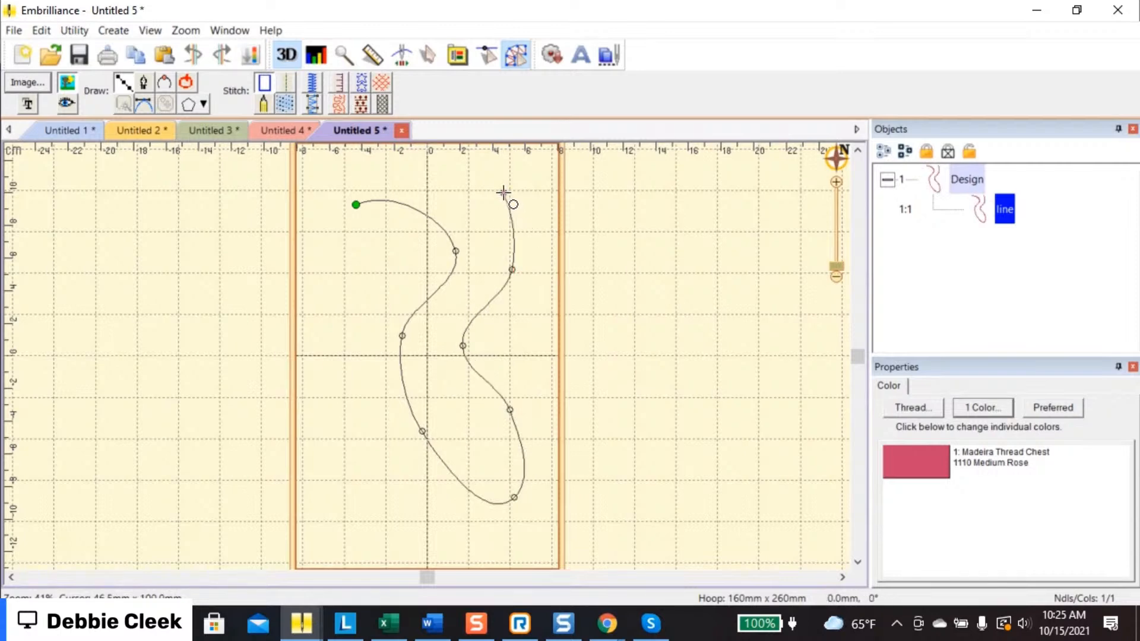
{"action": "right_click", "coordinate": [504, 193]}
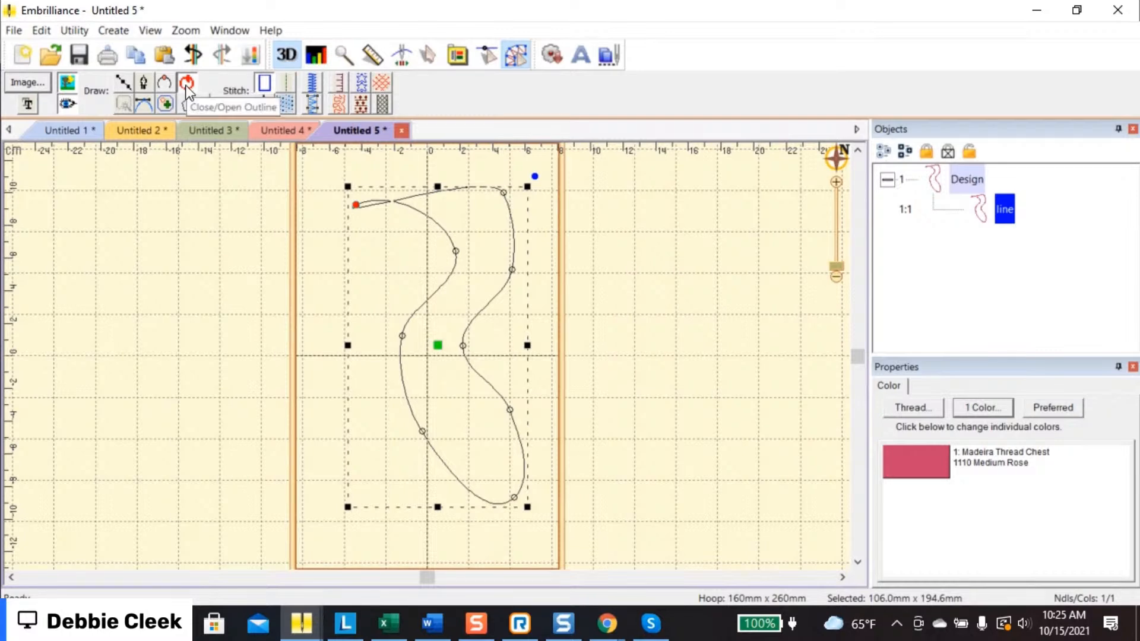
Delete the closed shape's start point, then reshape the curve by moving the neighbouring point up and left and adjusting its handle
{"action": "left_click", "coordinate": [355, 206]}
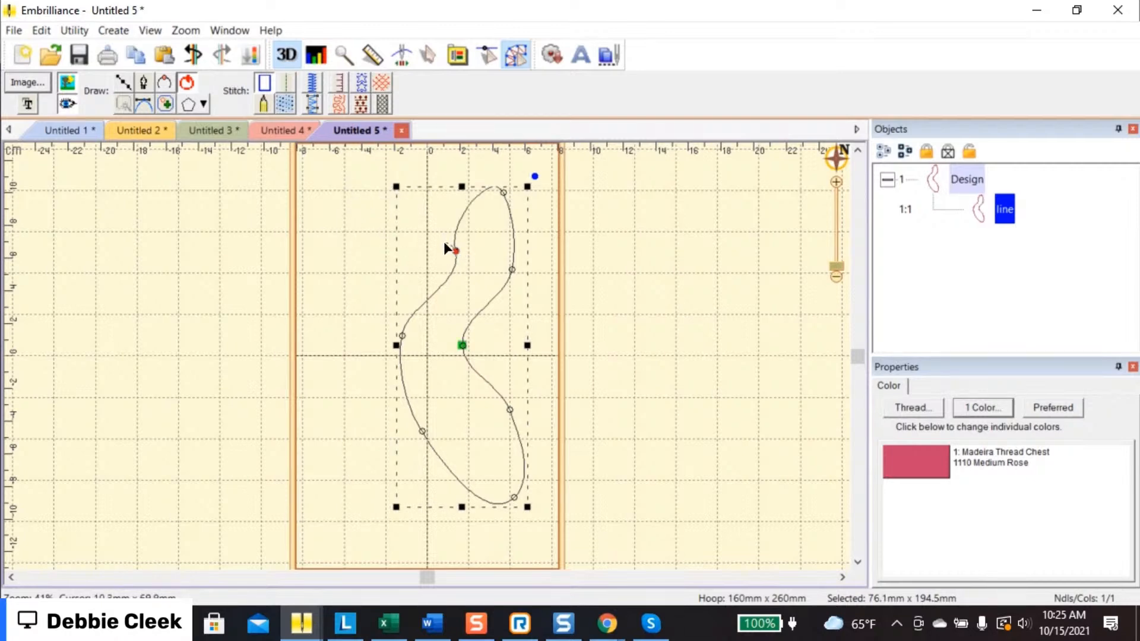
{"action": "left_click_drag", "start_coordinate": [456, 252], "coordinate": [419, 240]}
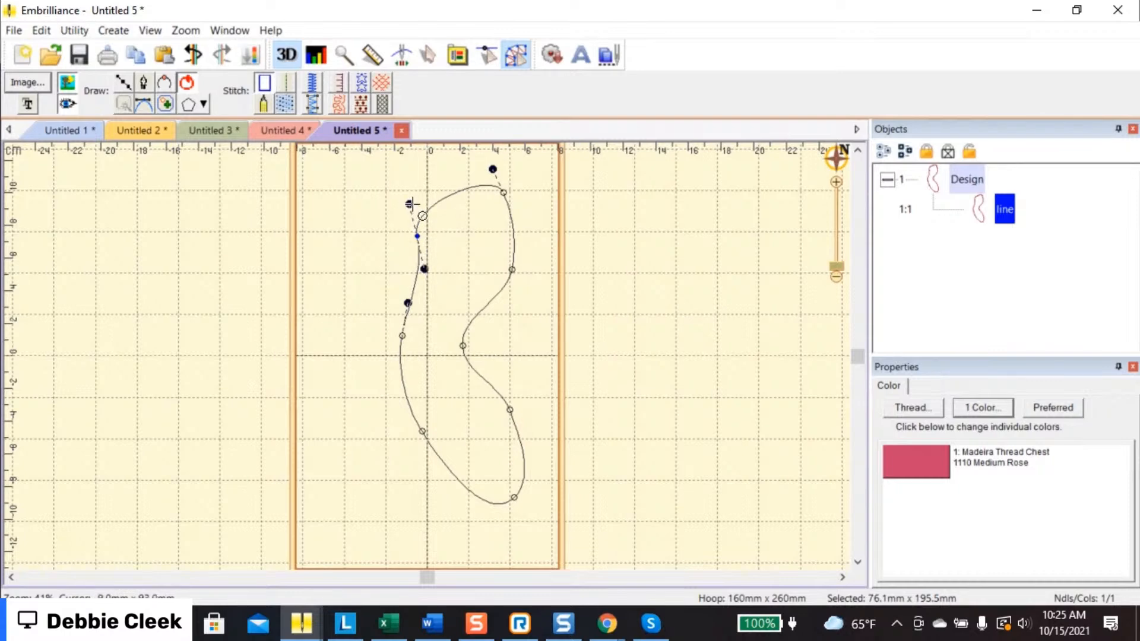
{"action": "mouse_move", "coordinate": [409, 204]}
{"action": "left_mouse_down"}
{"action": "mouse_move", "coordinate": [449, 205]}
{"action": "mouse_move", "coordinate": [430, 193]}
{"action": "left_mouse_up"}
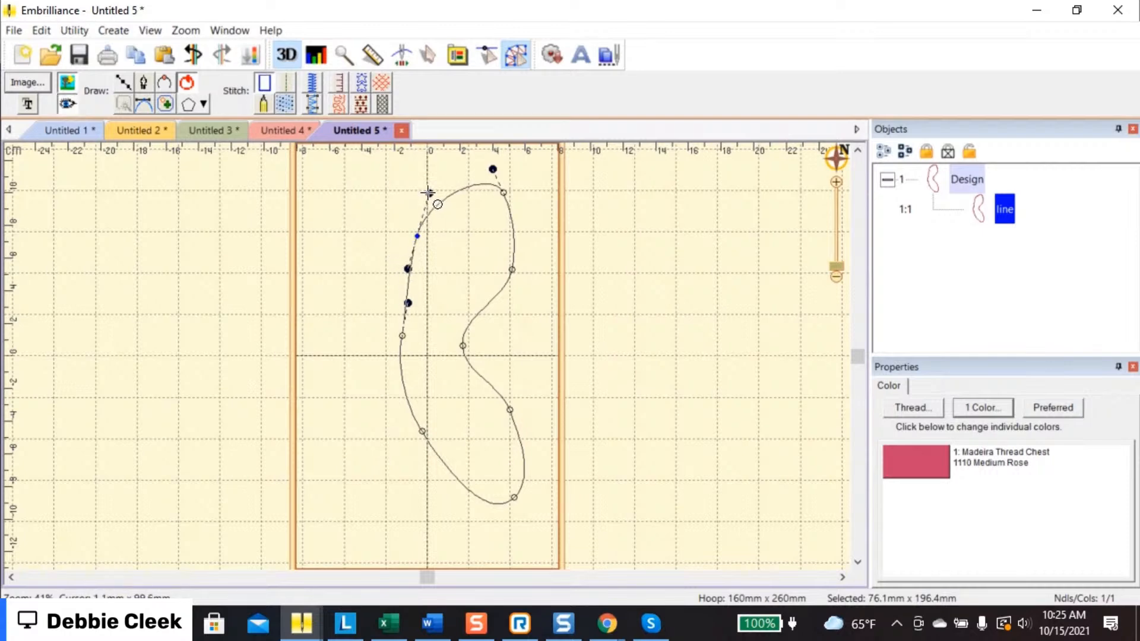
Switch the shape's curve mode to points without control handles, with hole drawing turned on and back off
{"action": "left_click", "coordinate": [166, 104]}
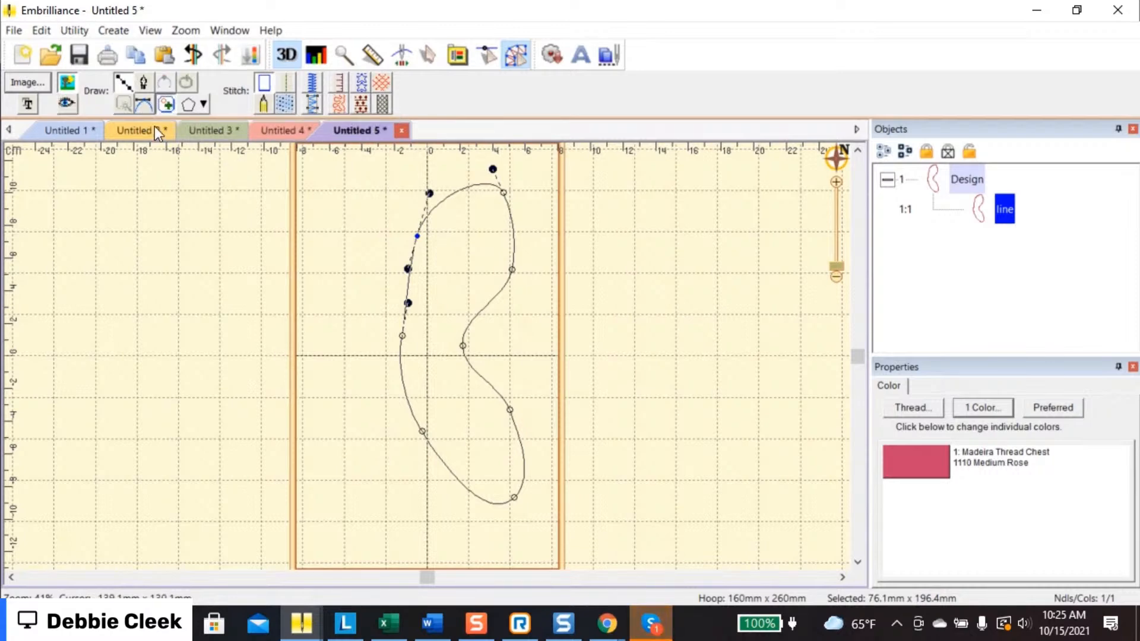
{"action": "left_click", "coordinate": [144, 104]}
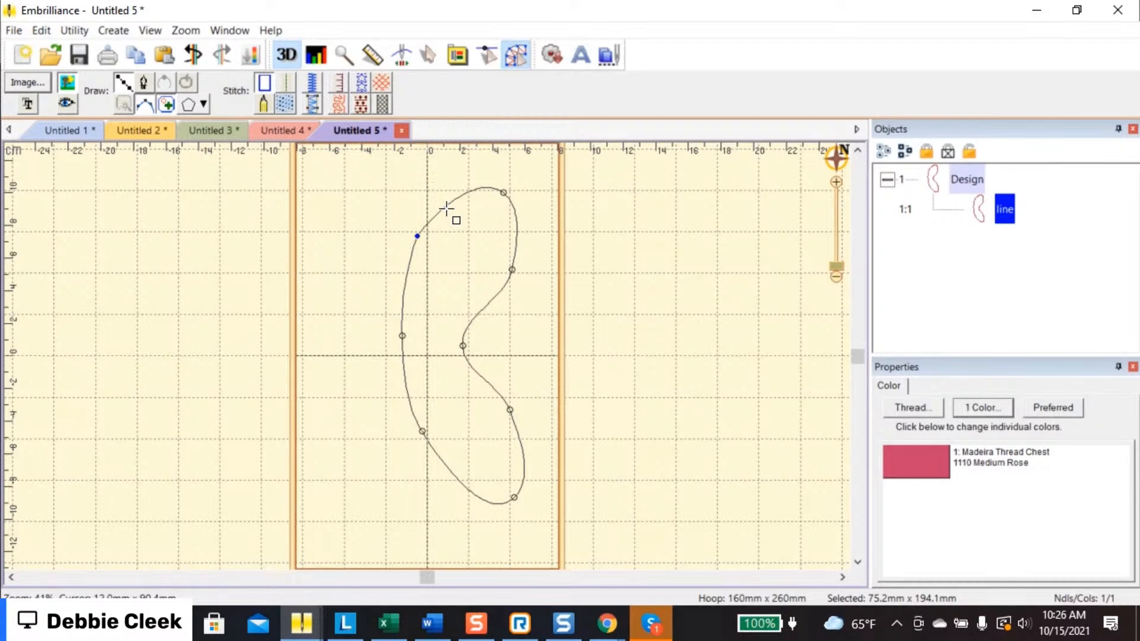
{"action": "left_click", "coordinate": [167, 104]}
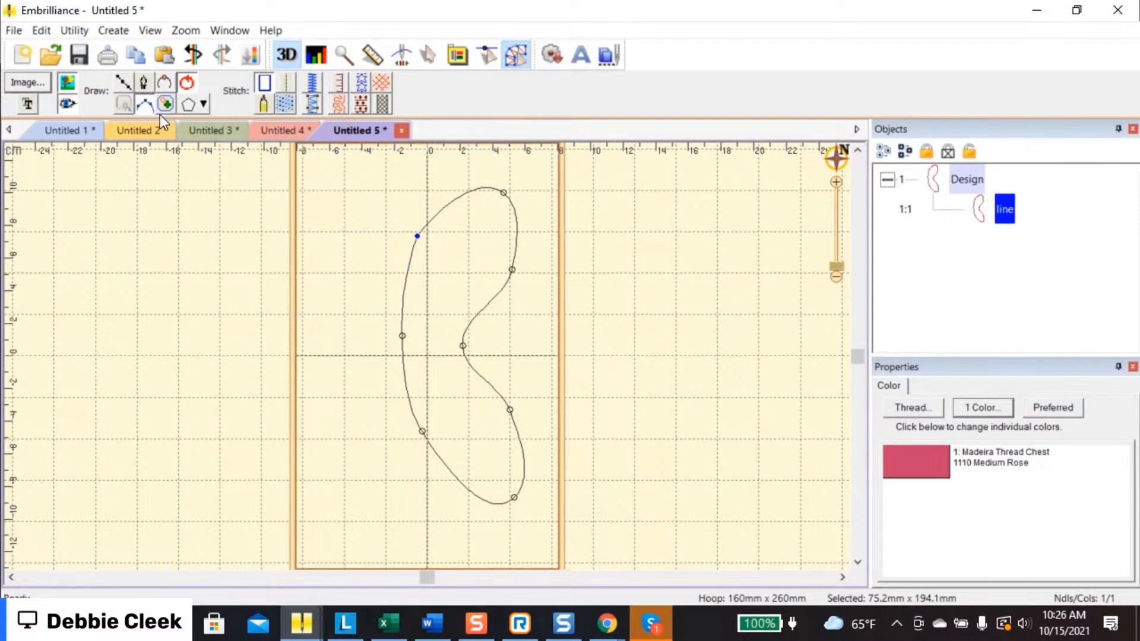
Draw an ellipse about 26 by 31 mm inside the upper part of the curved shape
{"action": "left_click", "coordinate": [204, 106]}
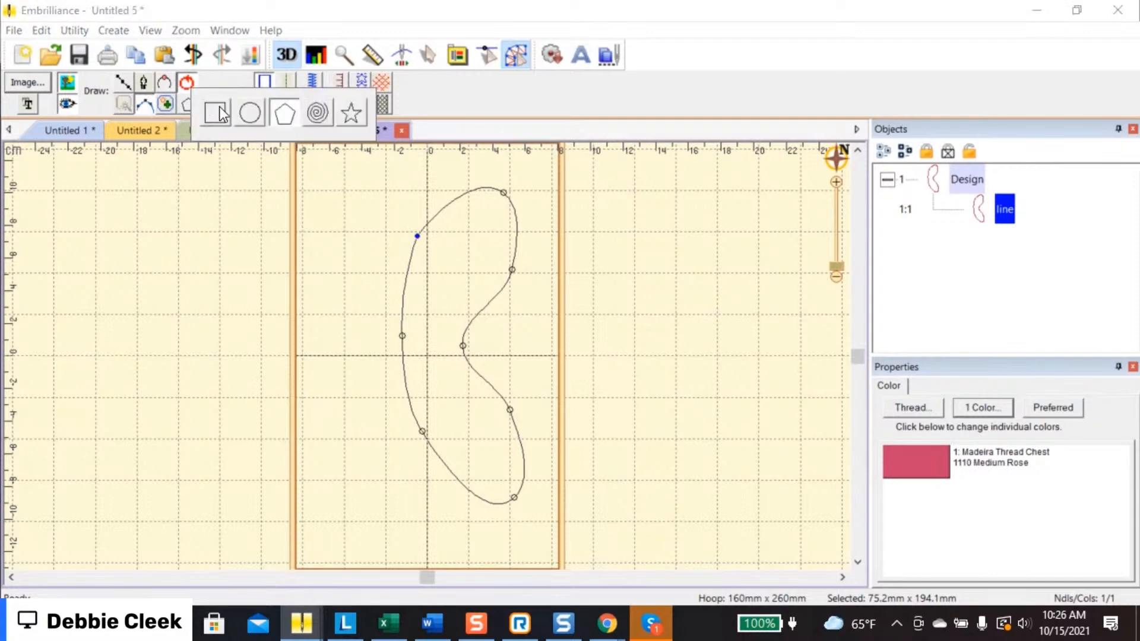
{"action": "left_click", "coordinate": [253, 114]}
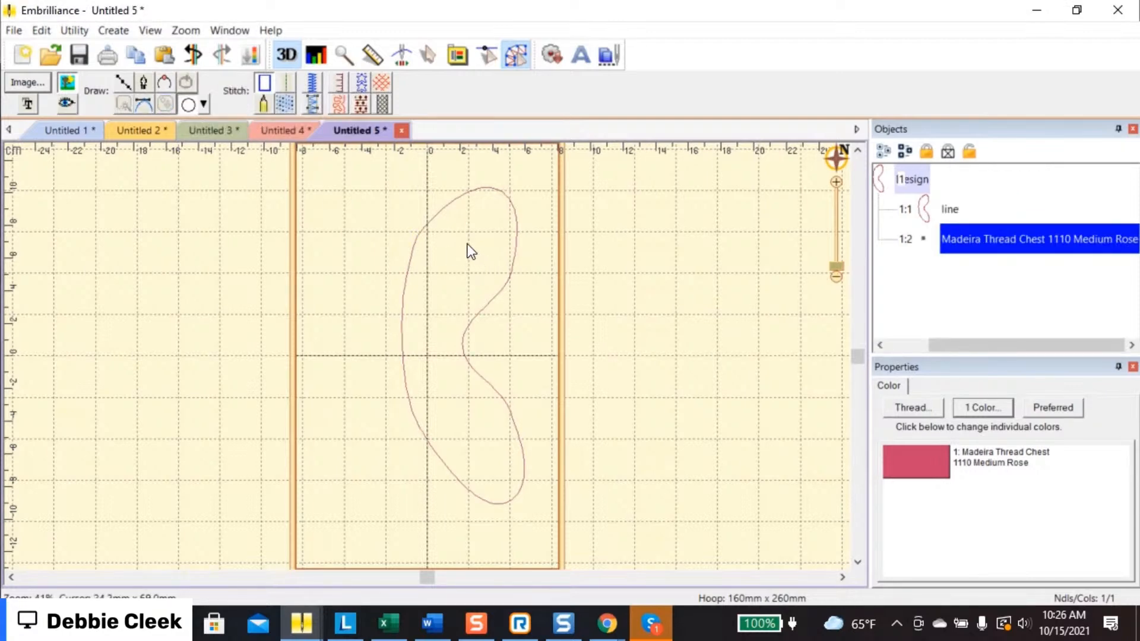
{"action": "left_click_drag", "start_coordinate": [479, 268], "coordinate": [496, 282]}
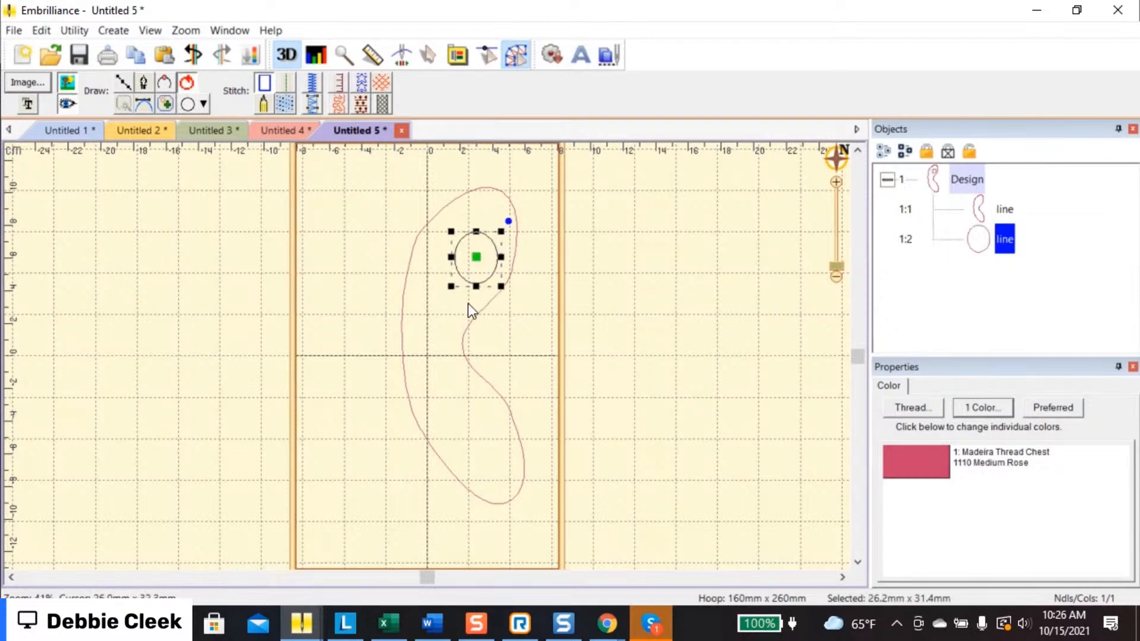
Try to turn the ellipse into a hole of the curved shape using the hole drawing option
{"action": "left_click", "coordinate": [410, 268]}
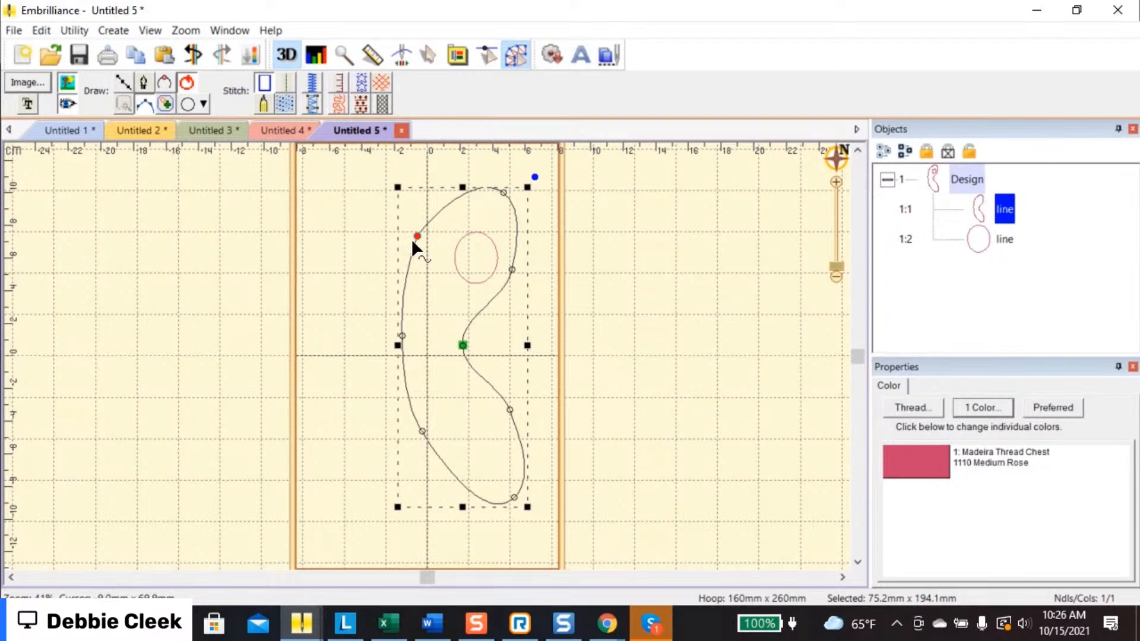
{"action": "right_click", "coordinate": [434, 256]}
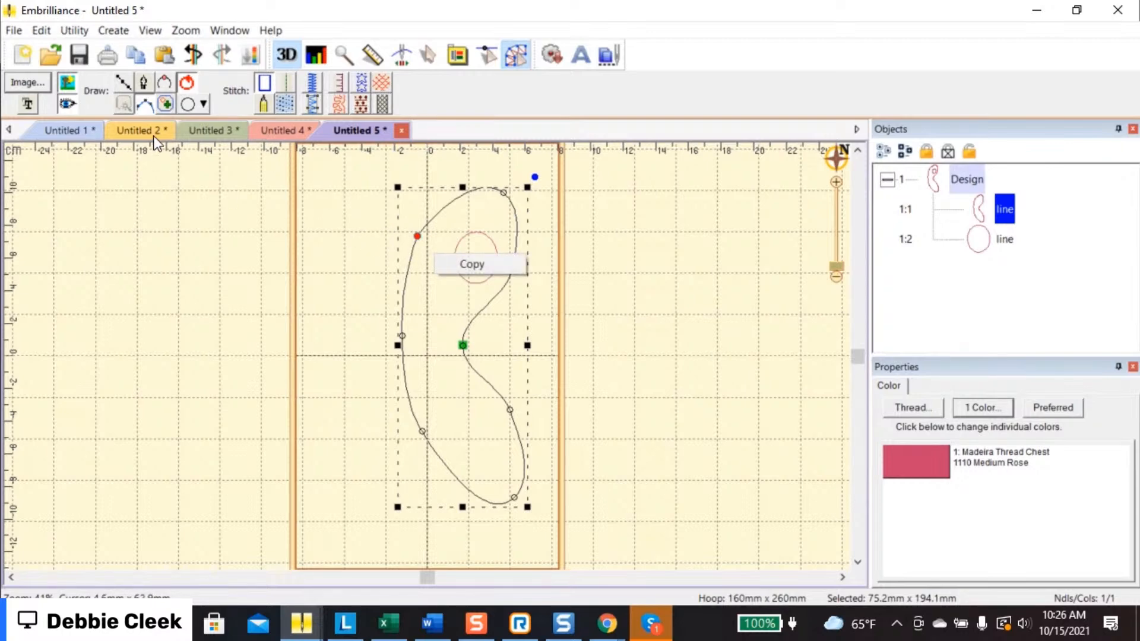
{"action": "left_click", "coordinate": [167, 104]}
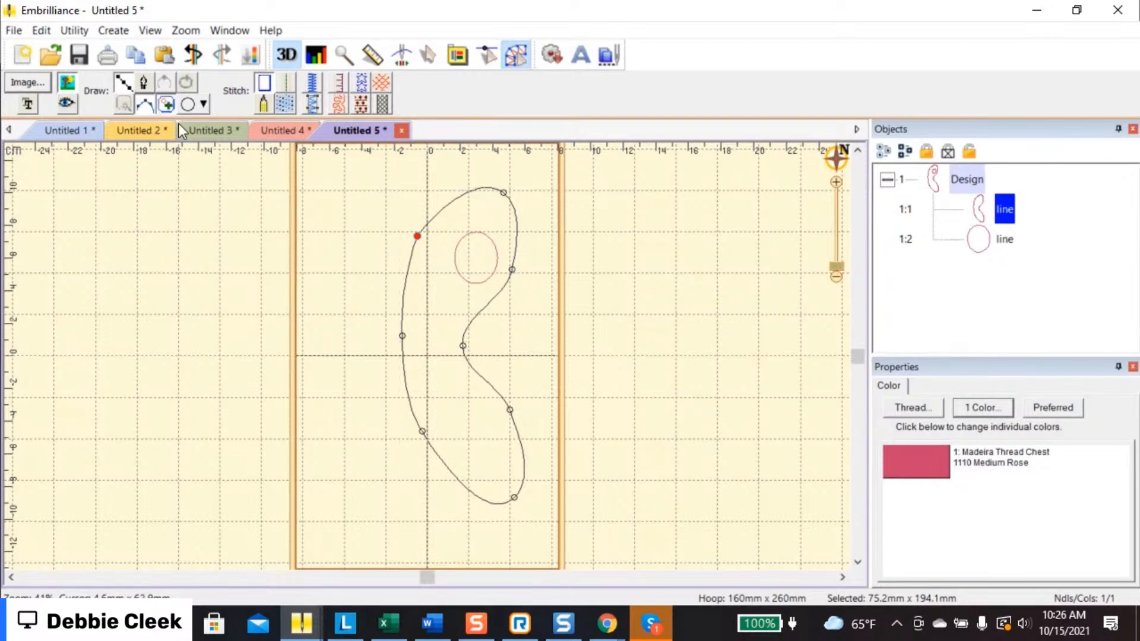
{"action": "left_click", "coordinate": [1004, 240]}
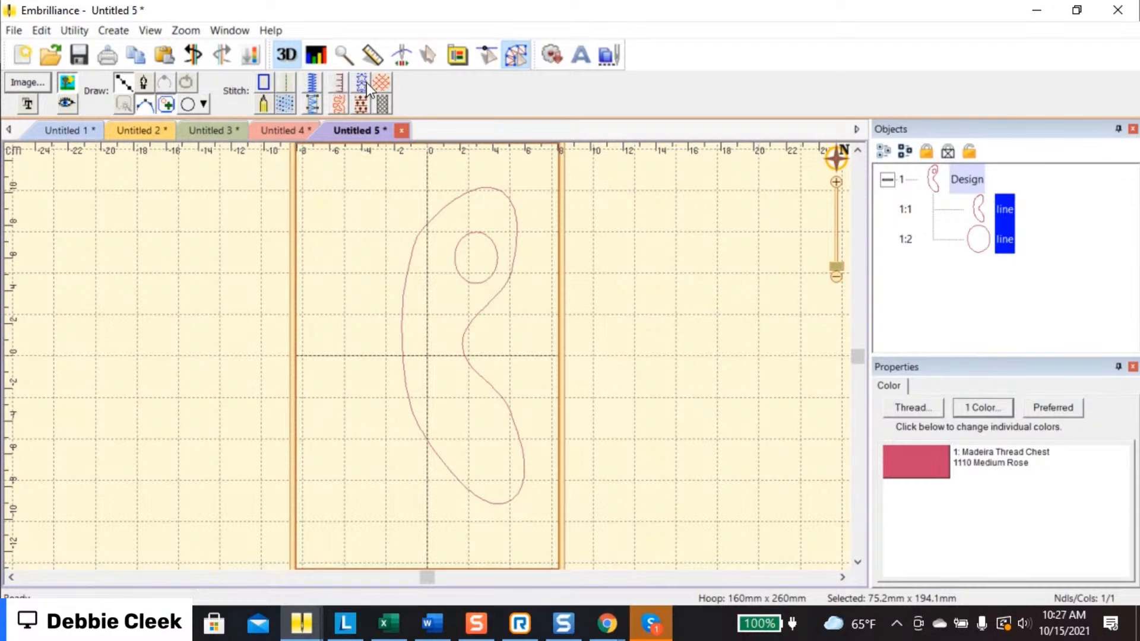
{"action": "scroll", "coordinate": [476, 236], "scroll_direction": "up", "scroll_amount": 1}
{"action": "right_click", "coordinate": [462, 254]}
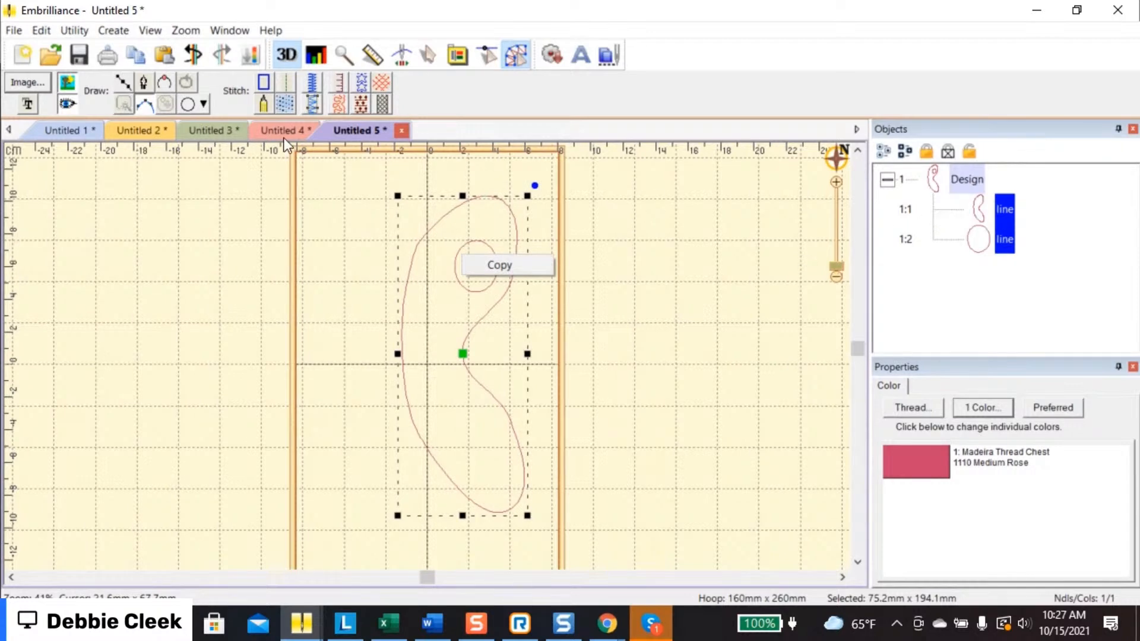
{"action": "left_click", "coordinate": [168, 107]}
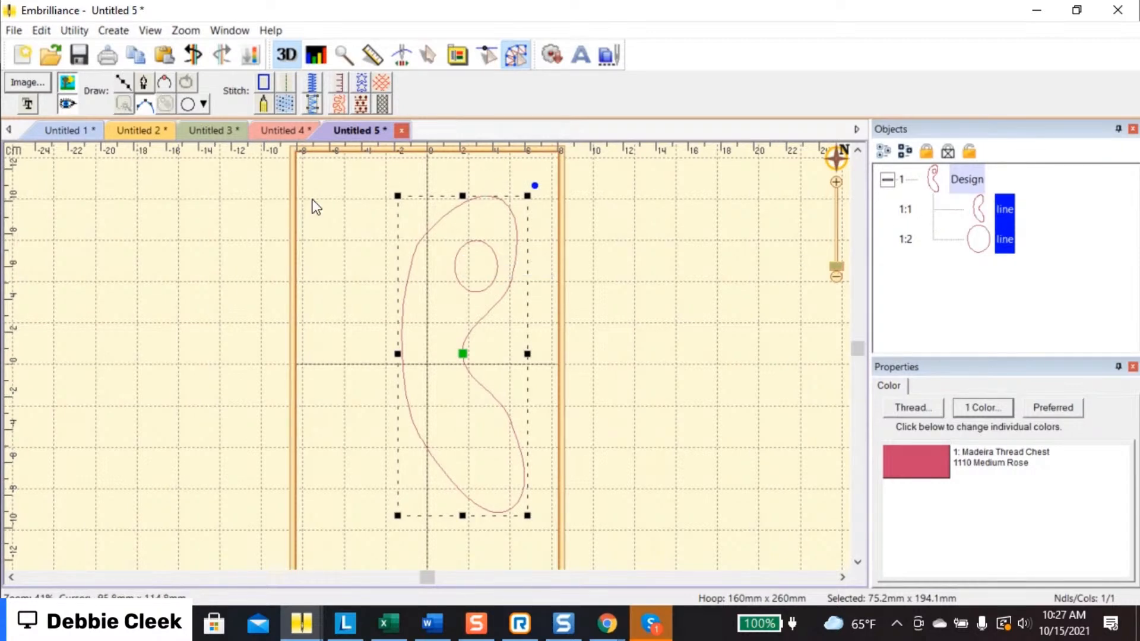
{"action": "left_click", "coordinate": [674, 290]}
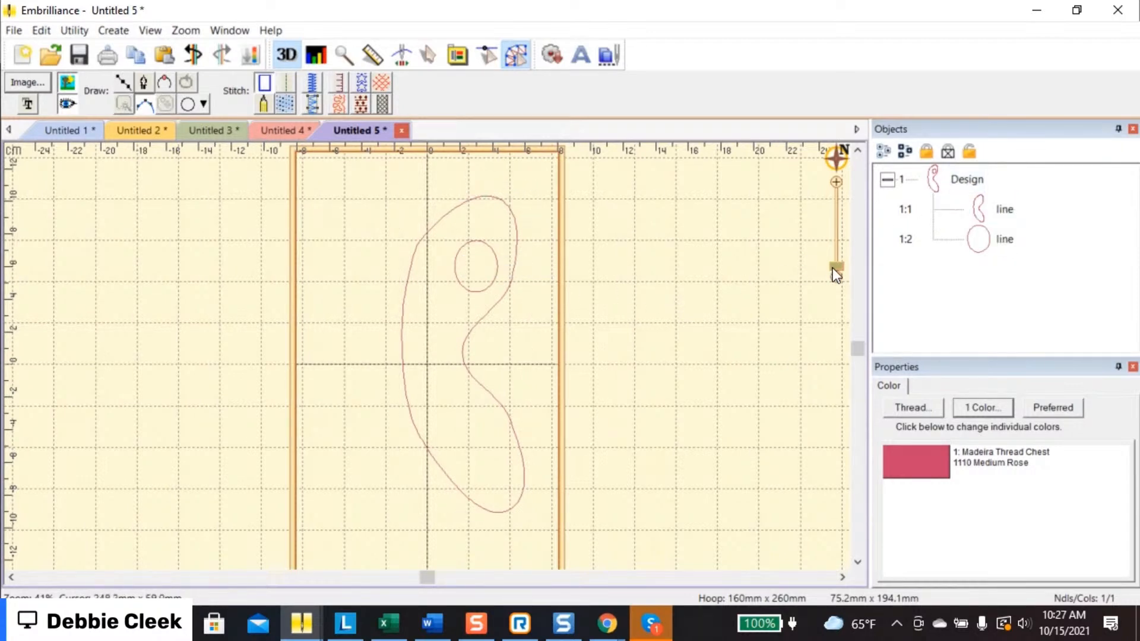
{"action": "left_click_drag", "start_coordinate": [832, 269], "coordinate": [832, 270]}
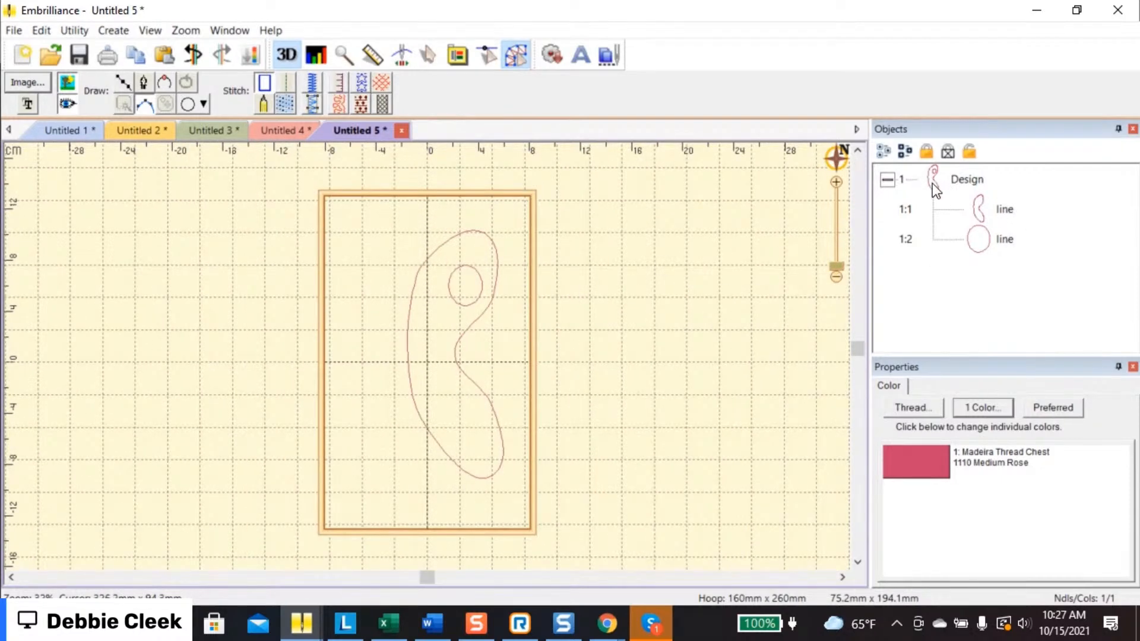
{"action": "left_click", "coordinate": [952, 181]}
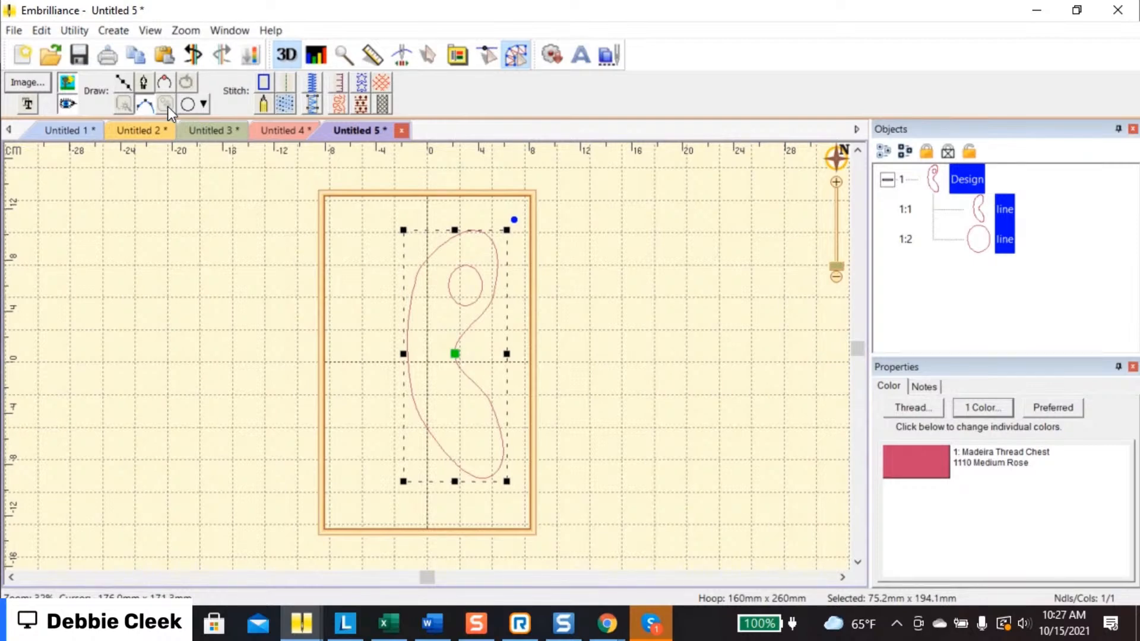
{"action": "left_click", "coordinate": [77, 31]}
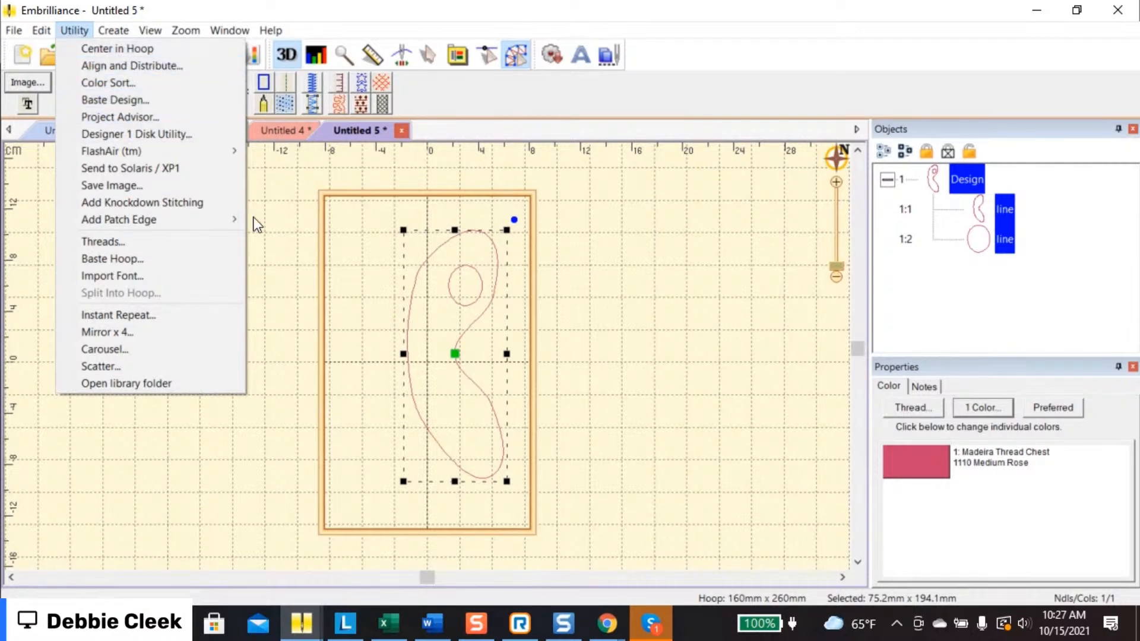
{"action": "left_click", "coordinate": [294, 264]}
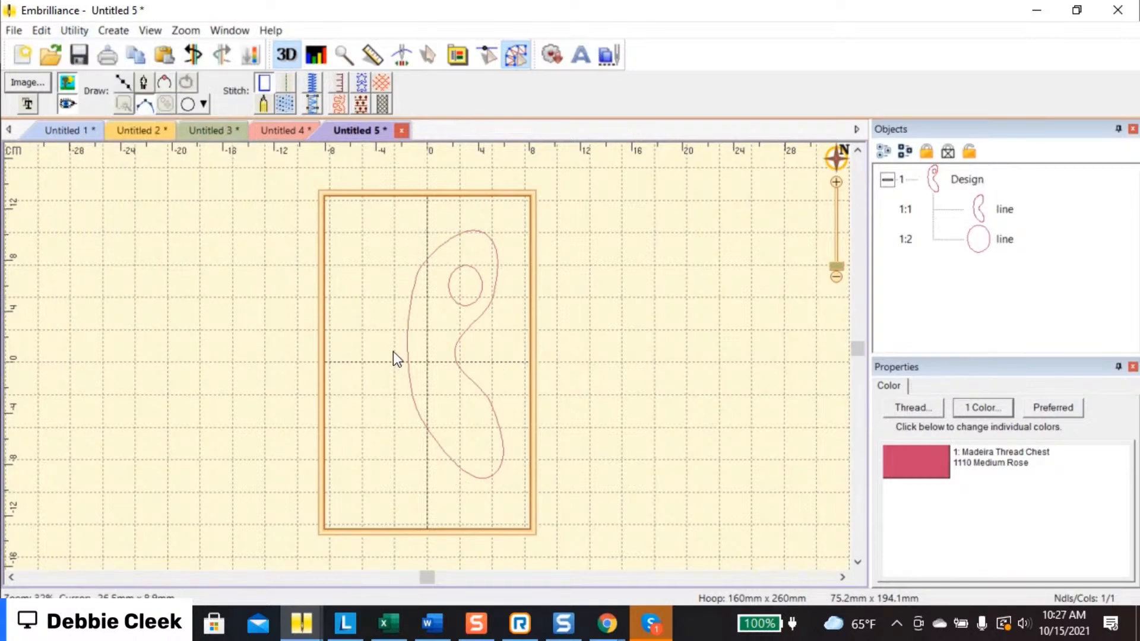
Combine the curved shape and the inner ellipse into one object with a hole, and apply the Fill stitch
{"action": "left_click", "coordinate": [958, 179]}
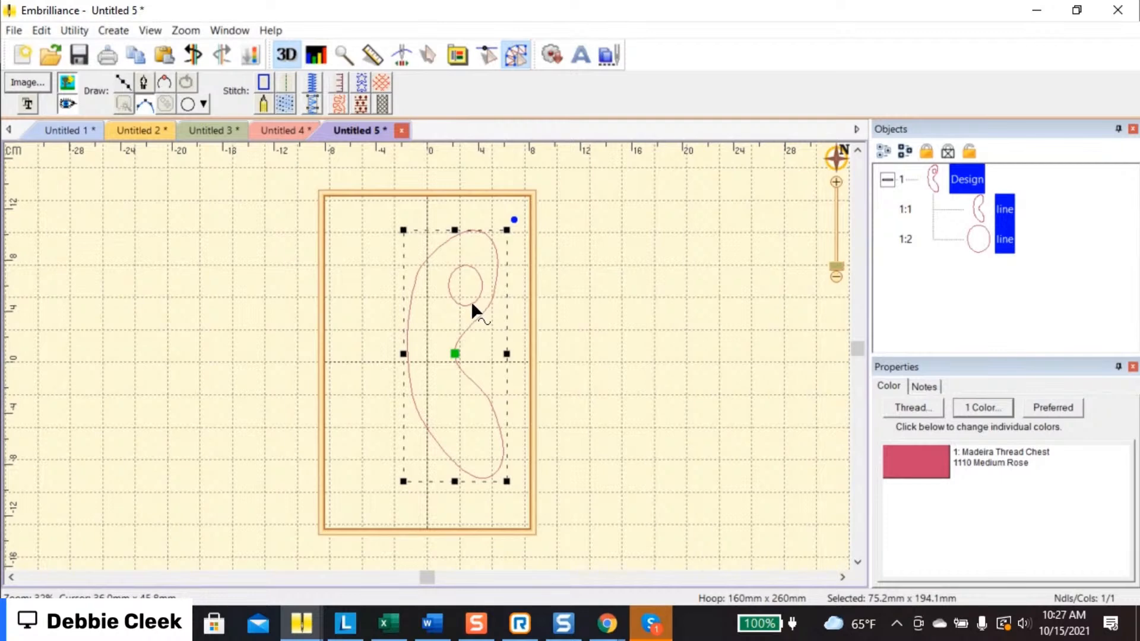
{"action": "right_click", "coordinate": [433, 326]}
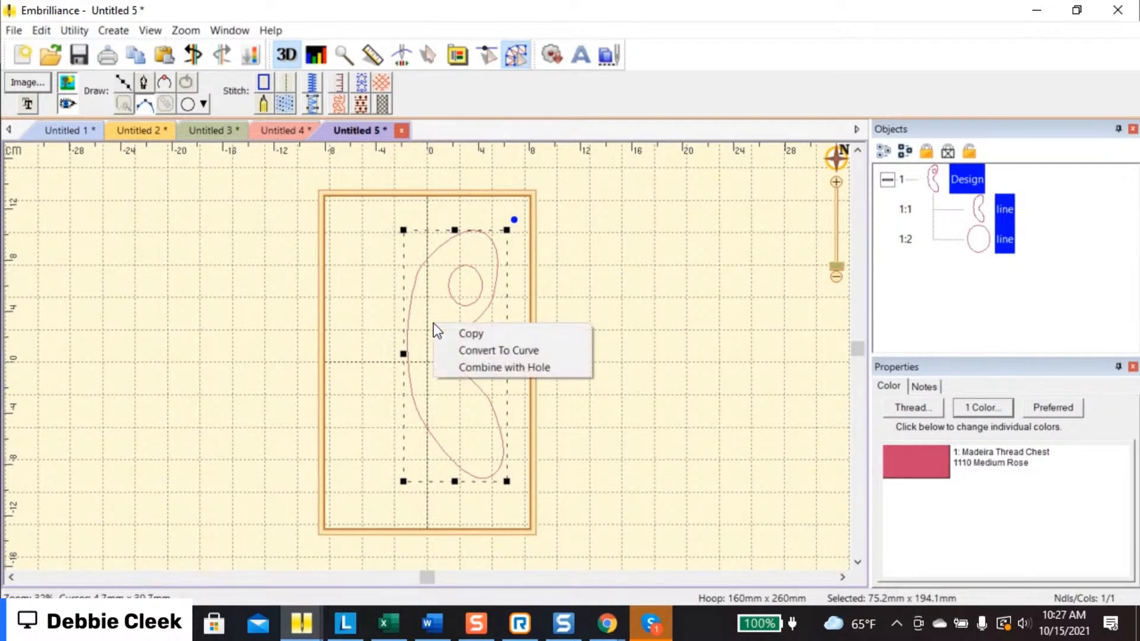
{"action": "left_click", "coordinate": [460, 367]}
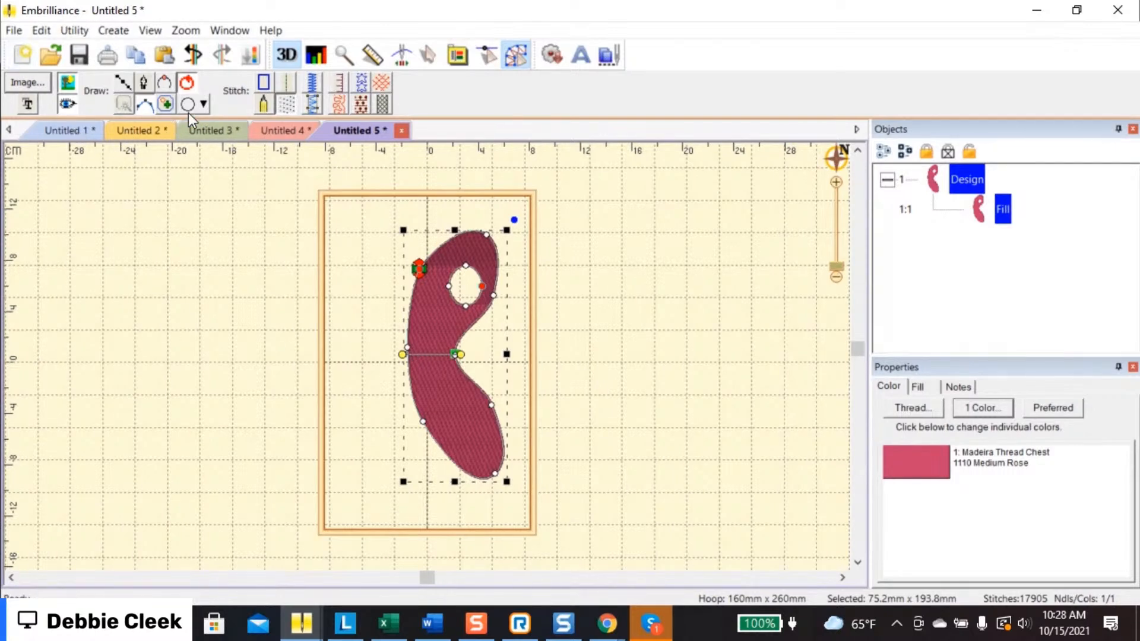
In a new blank design, draw a fill-stitched six-sided polygon about 106 by 94 mm
{"action": "left_click", "coordinate": [20, 59]}
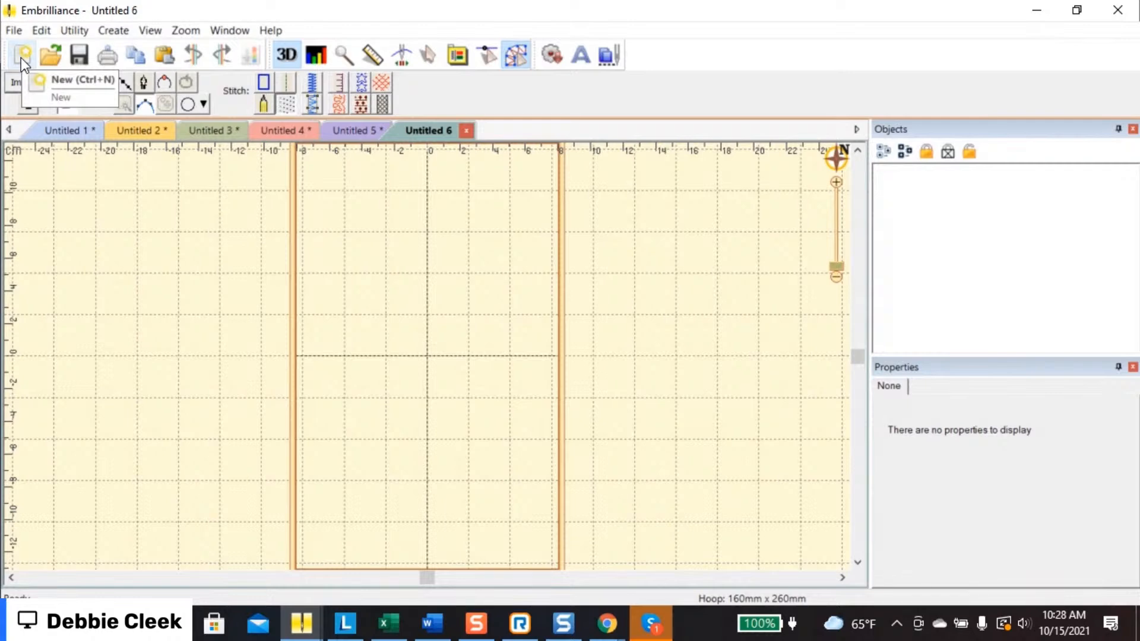
{"action": "left_click", "coordinate": [204, 104]}
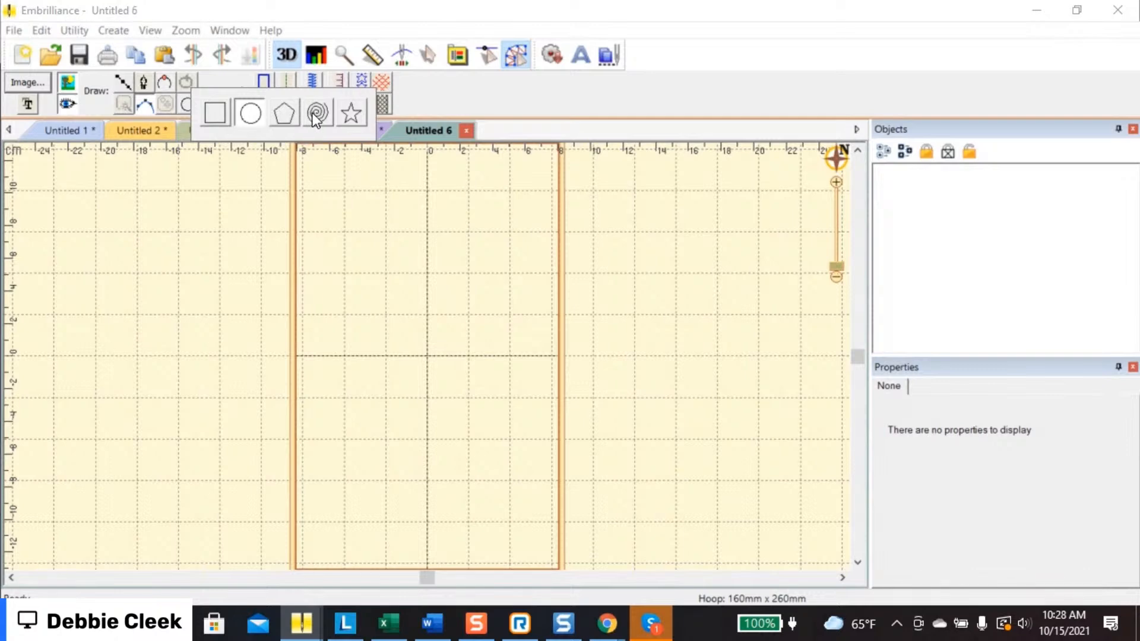
{"action": "left_click", "coordinate": [281, 119]}
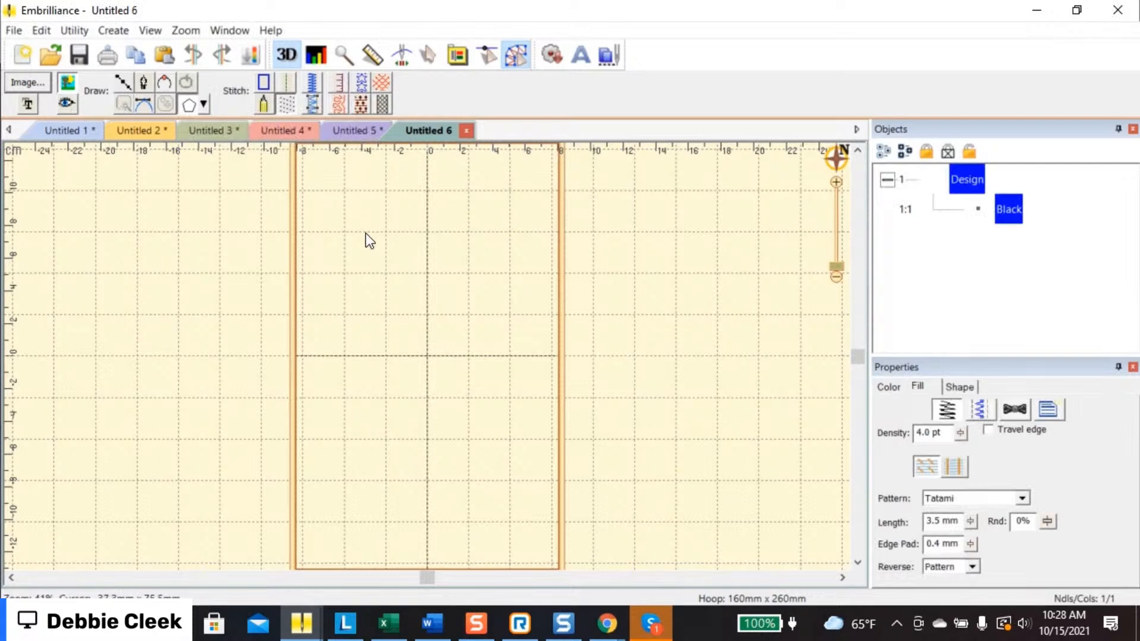
{"action": "left_click_drag", "start_coordinate": [367, 234], "coordinate": [536, 387]}
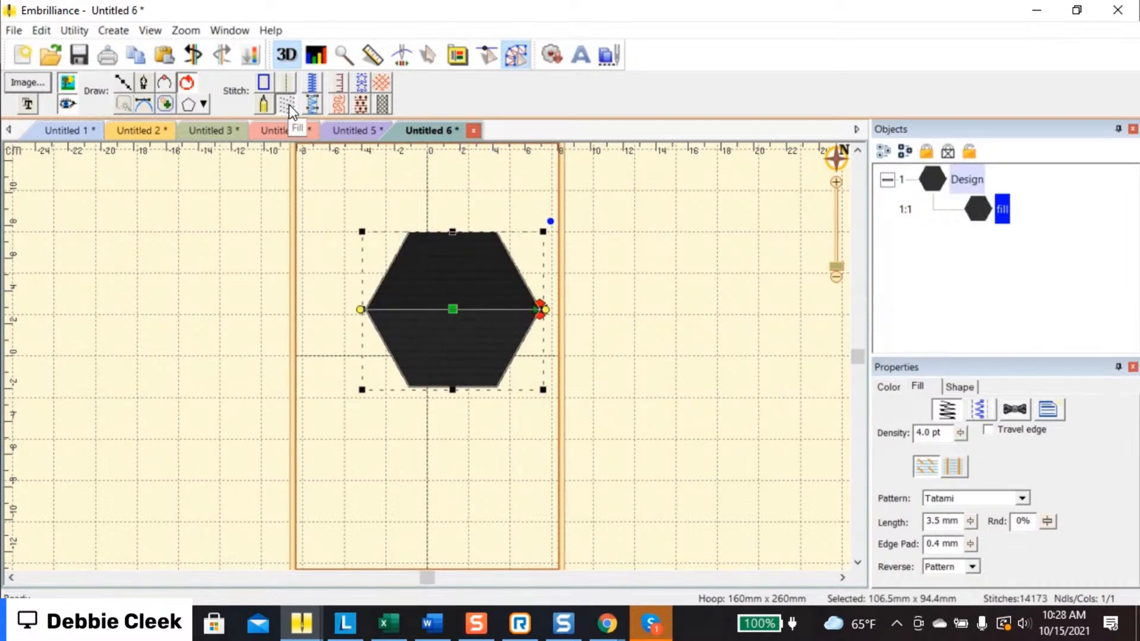
Change the hexagon's thread color to Robison-Anton Rayon 2738 Pro Erin
{"action": "left_click", "coordinate": [900, 390]}
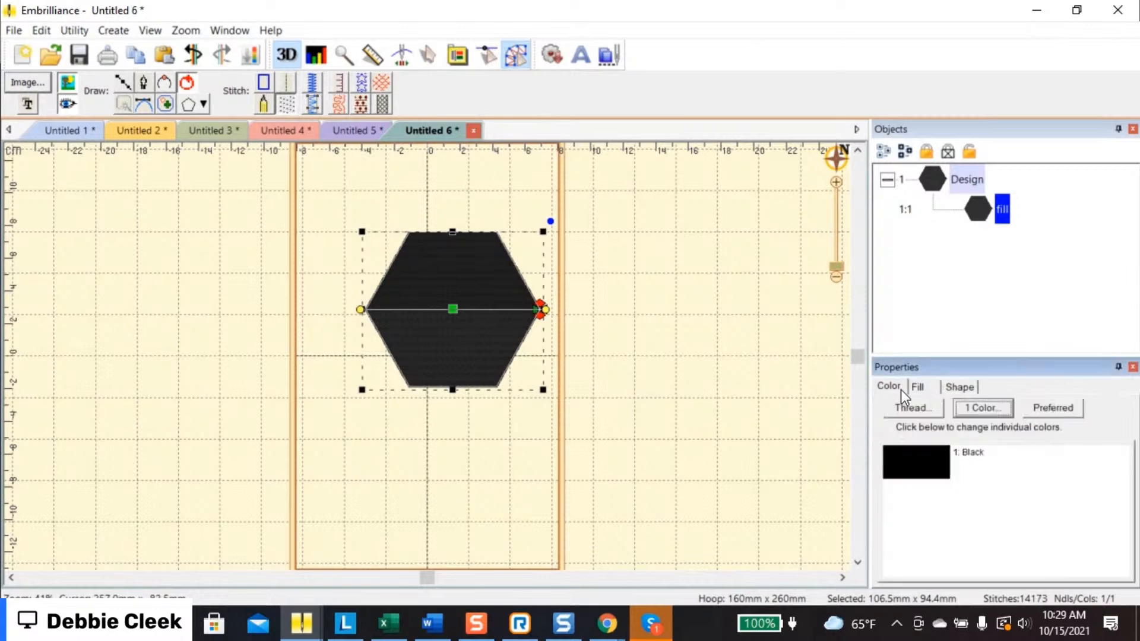
{"action": "left_click", "coordinate": [914, 464]}
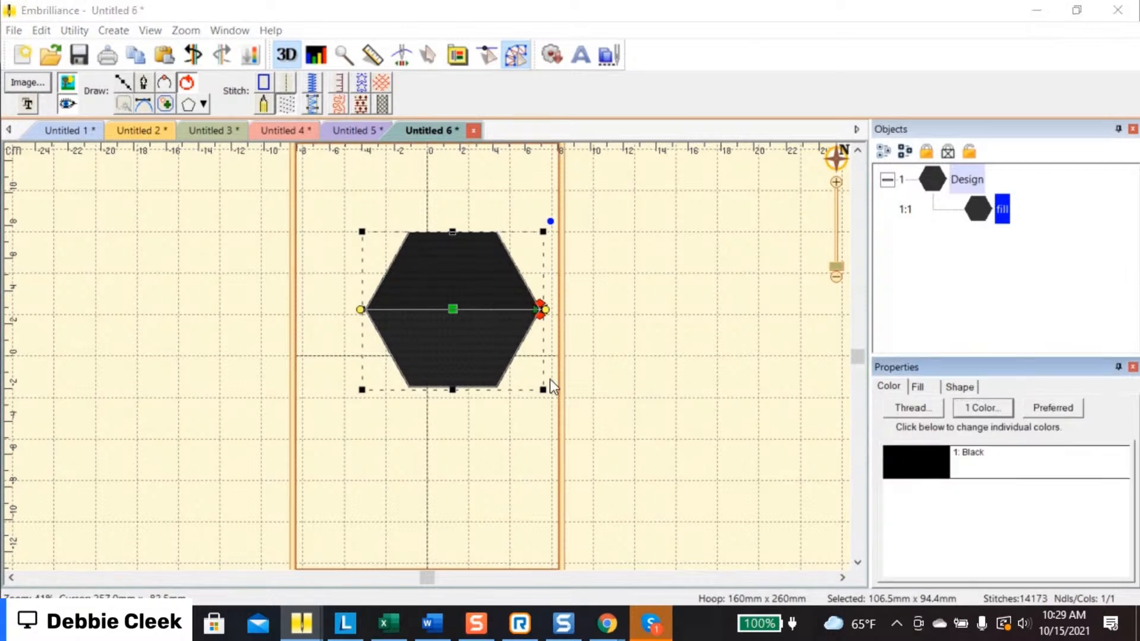
{"action": "left_click", "coordinate": [482, 382]}
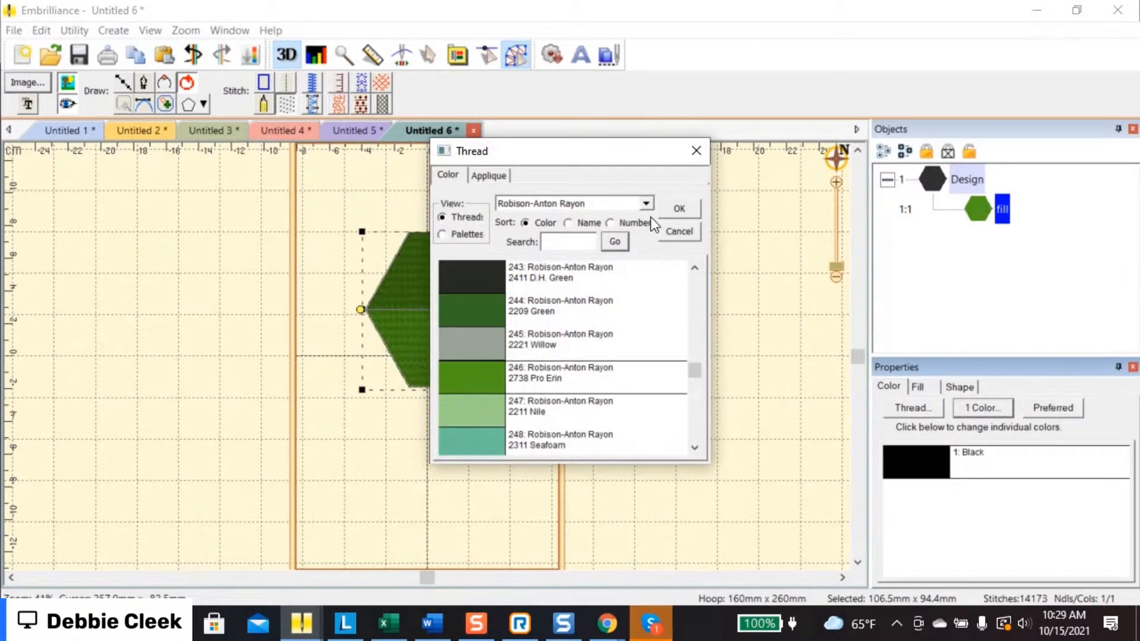
{"action": "left_click", "coordinate": [678, 209]}
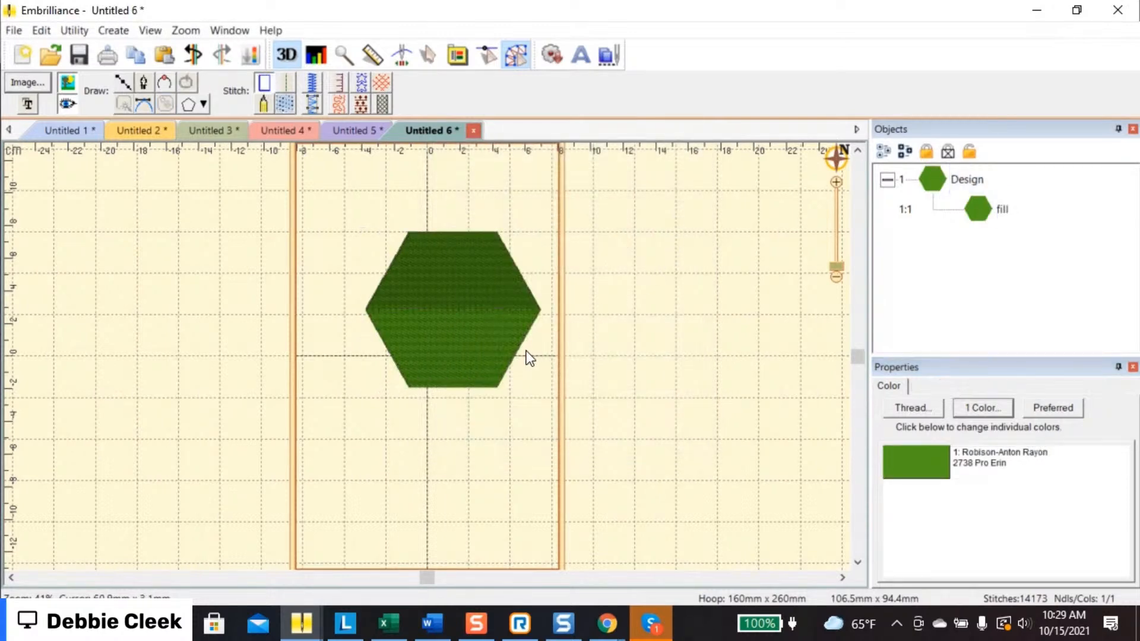
Set the green polygon's number of sides first to 5 and finally to 10
{"action": "left_click", "coordinate": [464, 359]}
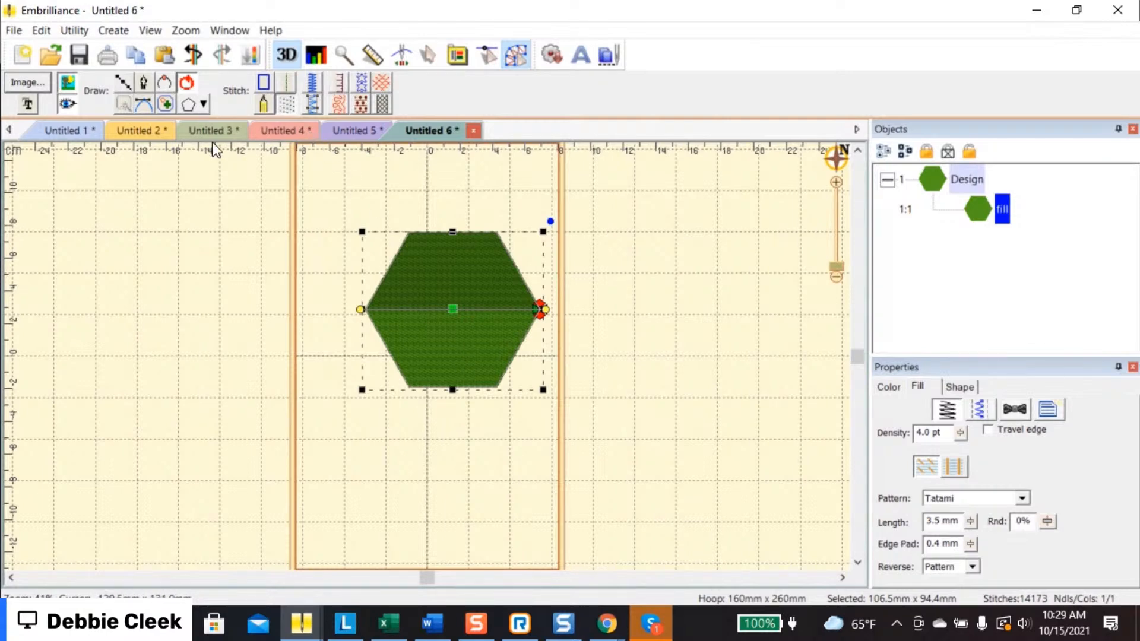
{"action": "left_click", "coordinate": [958, 386]}
{"action": "left_click", "coordinate": [952, 420]}
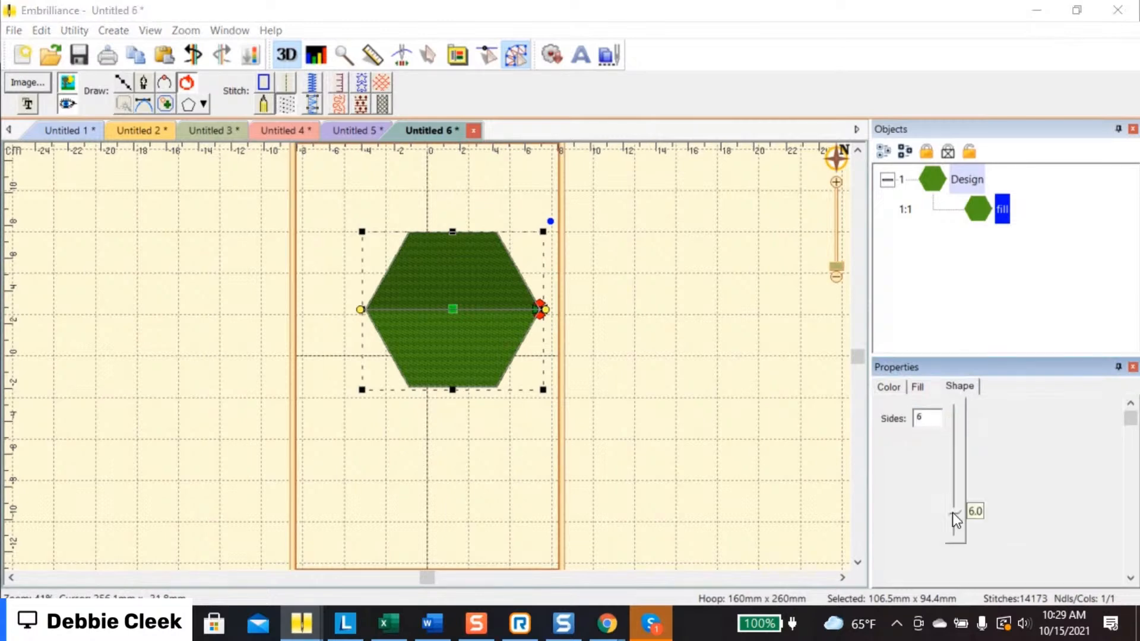
{"action": "left_click_drag", "start_coordinate": [952, 519], "coordinate": [952, 519]}
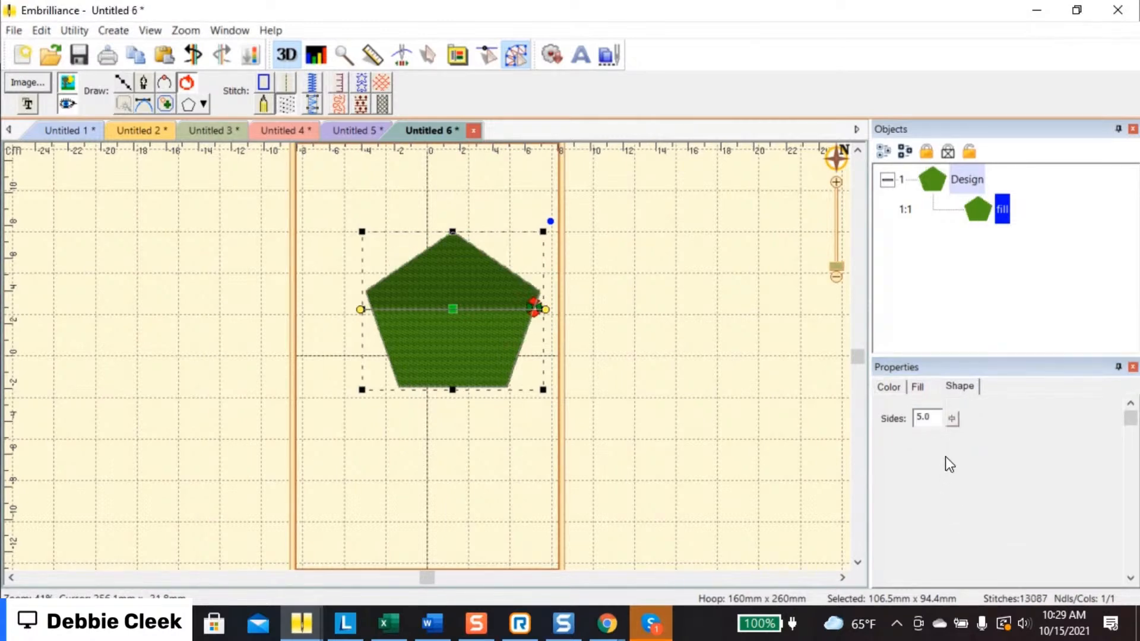
{"action": "left_click", "coordinate": [948, 419]}
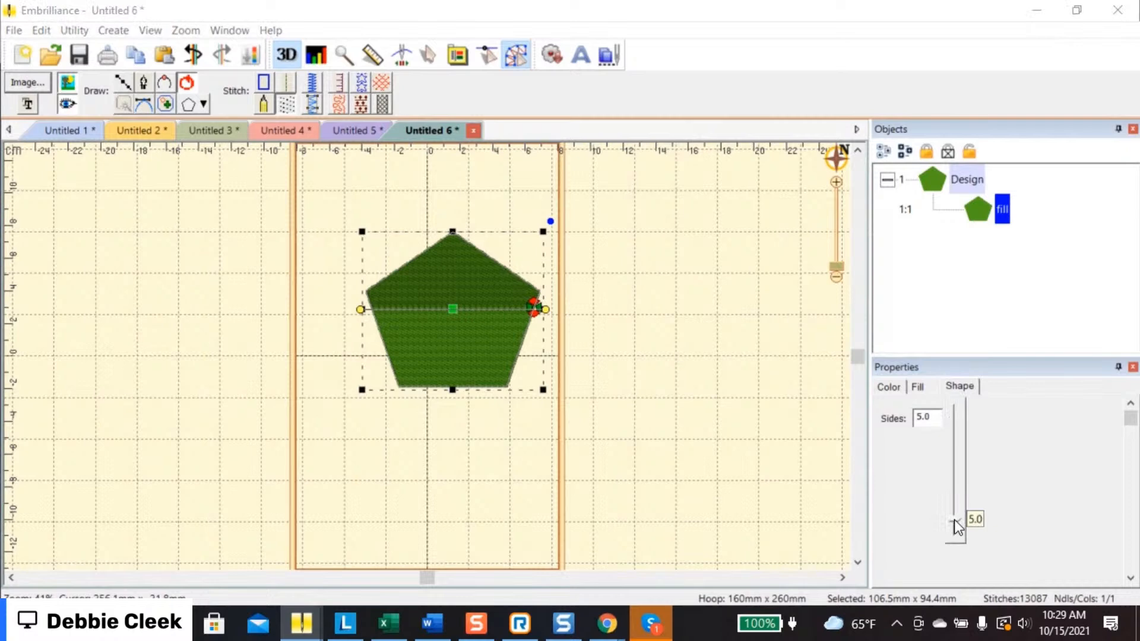
{"action": "left_click_drag", "start_coordinate": [957, 487], "coordinate": [957, 486]}
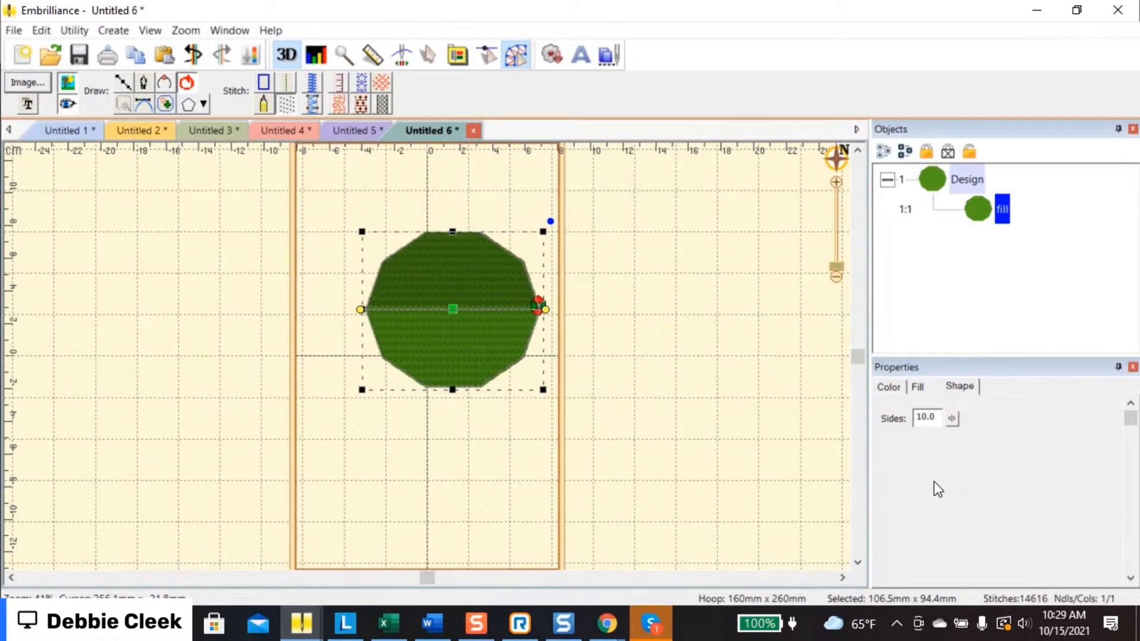
{"action": "left_click", "coordinate": [669, 459]}
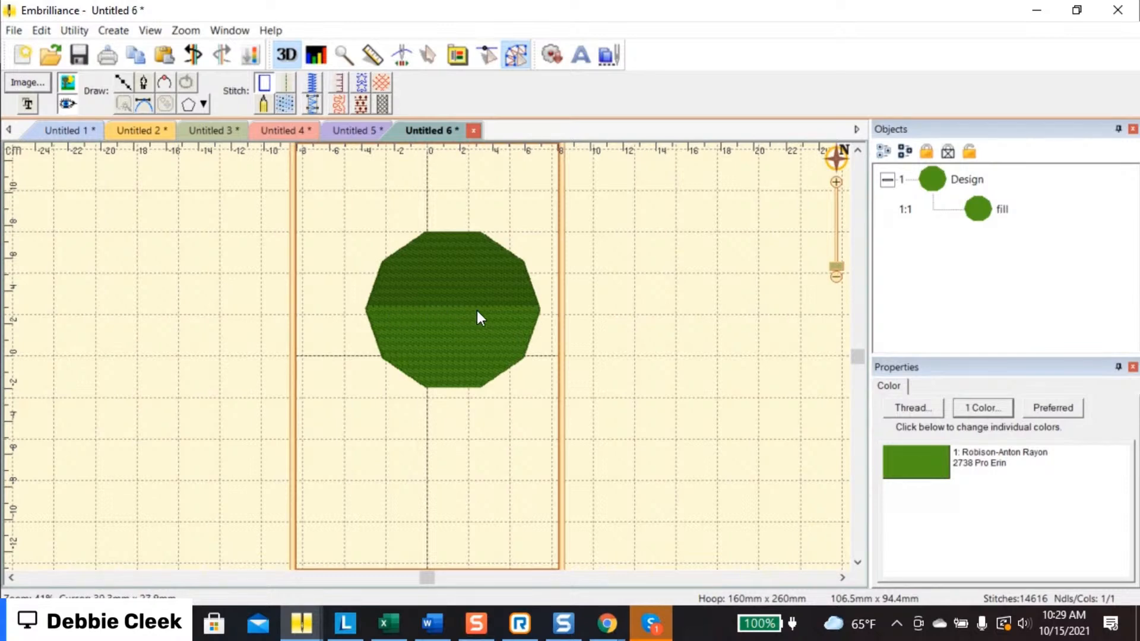
Move the ten-sided polygon's red stop marker to its bottom edge and its green start marker to its top edge
{"action": "left_click", "coordinate": [534, 307]}
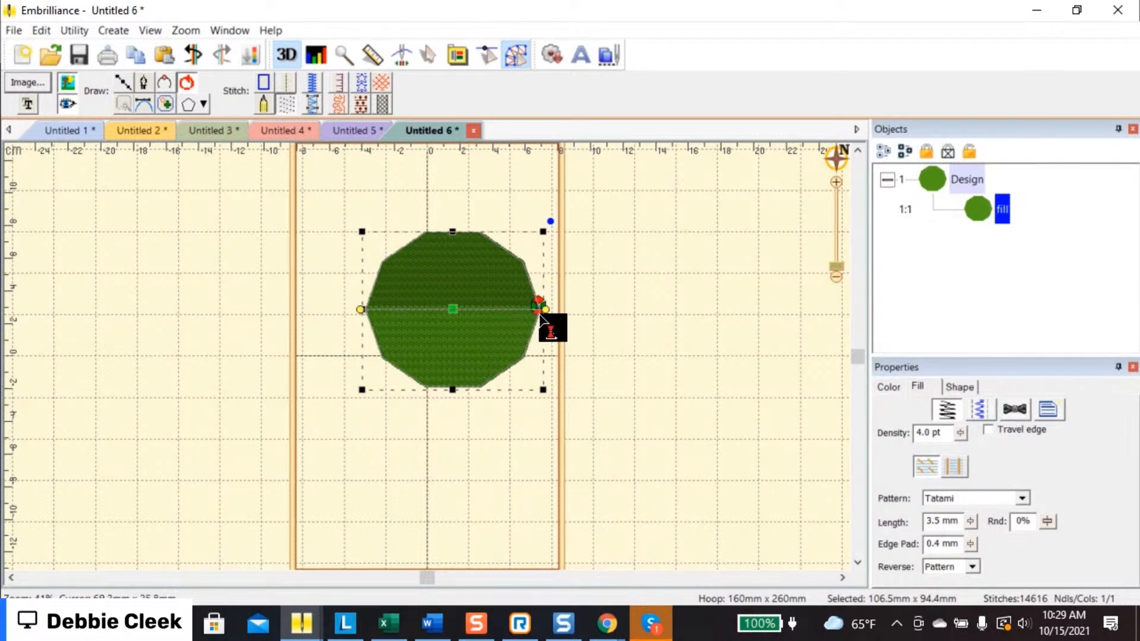
{"action": "mouse_move", "coordinate": [541, 316]}
{"action": "left_mouse_down"}
{"action": "mouse_move", "coordinate": [511, 363]}
{"action": "mouse_move", "coordinate": [464, 397]}
{"action": "mouse_move", "coordinate": [453, 391]}
{"action": "left_mouse_up"}
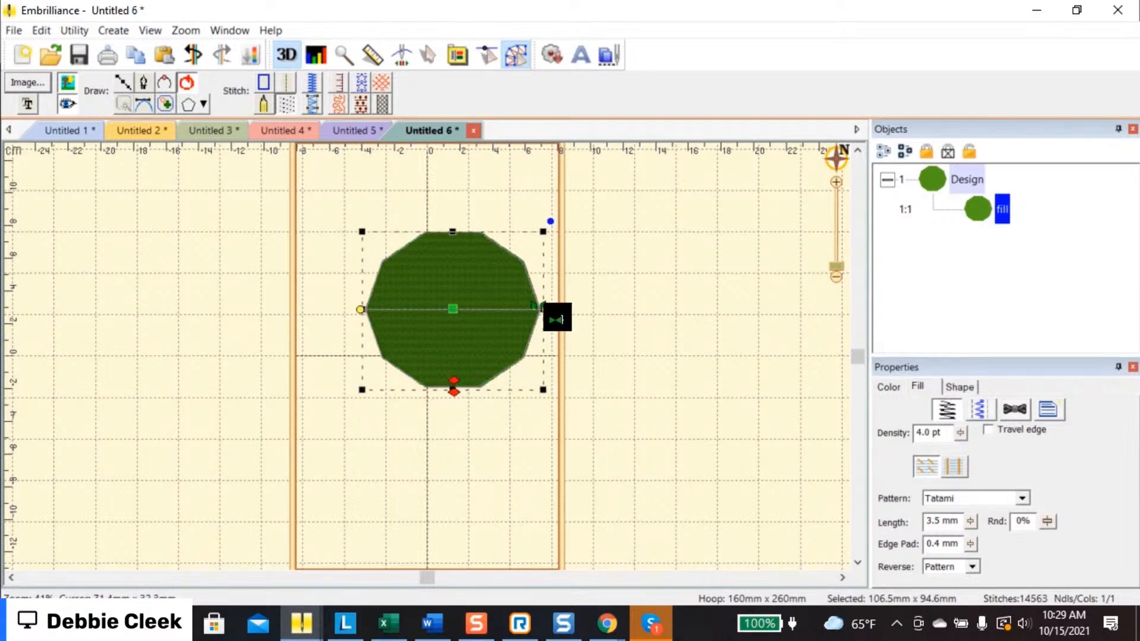
{"action": "mouse_move", "coordinate": [558, 320]}
{"action": "left_mouse_down"}
{"action": "mouse_move", "coordinate": [516, 260]}
{"action": "mouse_move", "coordinate": [469, 249]}
{"action": "left_mouse_up"}
{"action": "left_click", "coordinate": [620, 248]}
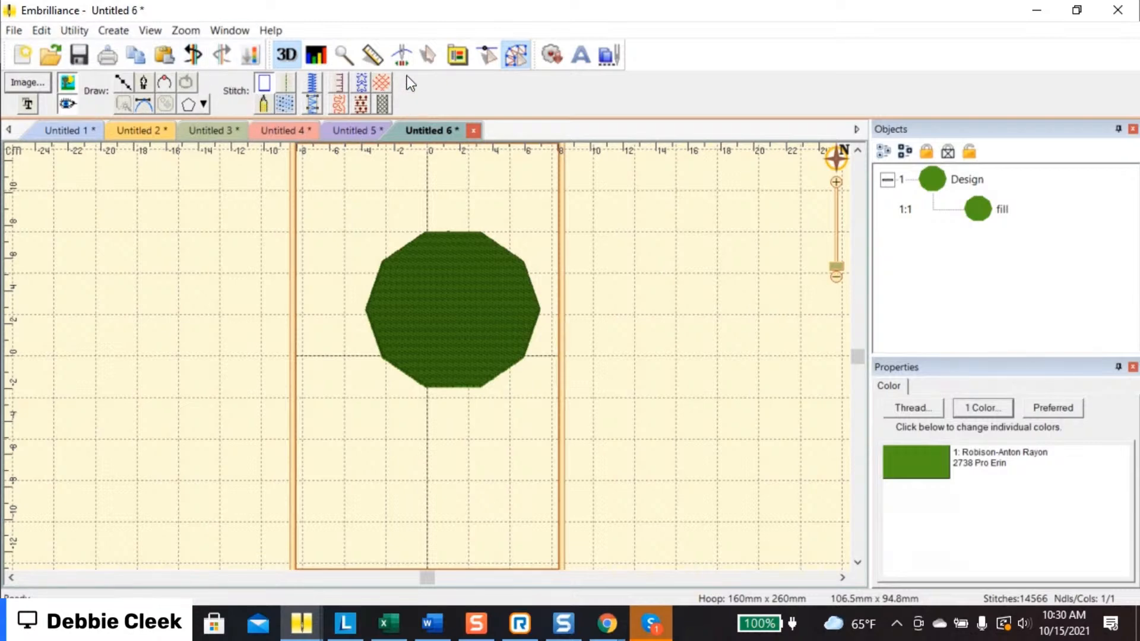
Change the ten-sided polygon's fill pattern to Wicker and inspect its stitches up close
{"action": "left_click", "coordinate": [443, 300]}
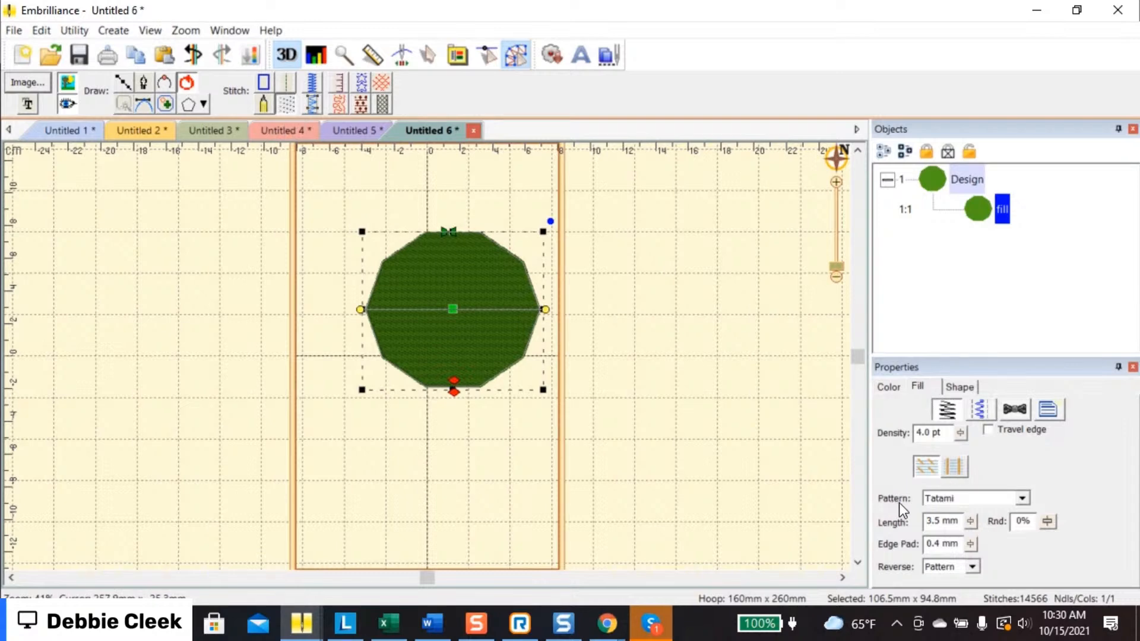
{"action": "left_click", "coordinate": [1021, 498]}
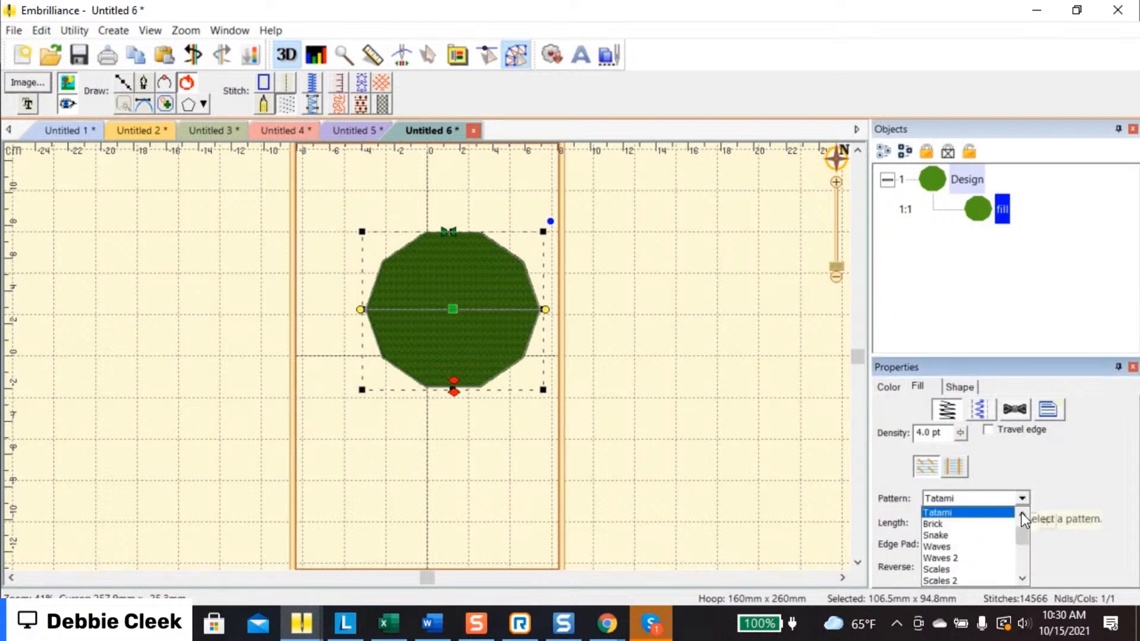
{"action": "left_click_drag", "start_coordinate": [1025, 533], "coordinate": [1031, 571]}
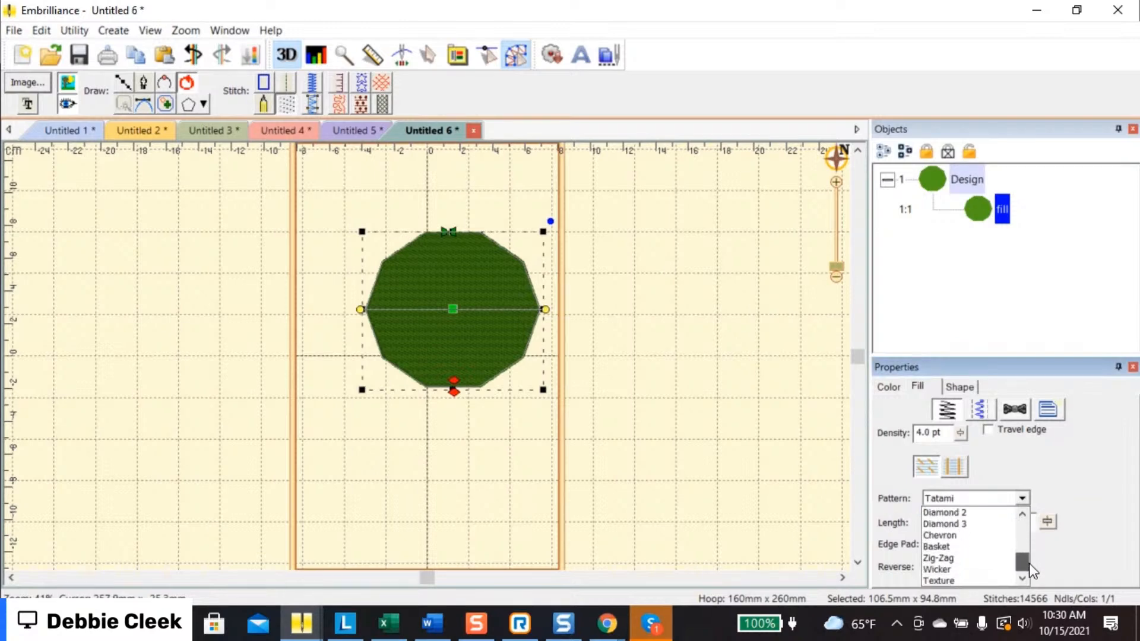
{"action": "left_click", "coordinate": [972, 569]}
{"action": "left_click_drag", "start_coordinate": [838, 262], "coordinate": [837, 250]}
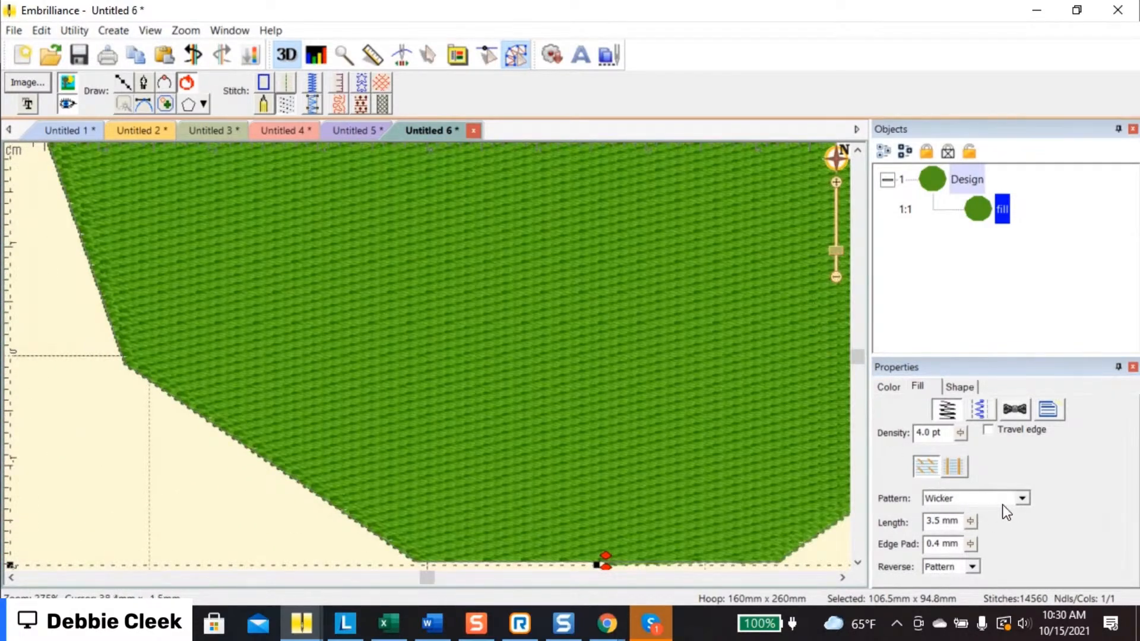
Change the ten-sided polygon's fill pattern first to Basket and finally to Waves
{"action": "left_click", "coordinate": [1021, 498]}
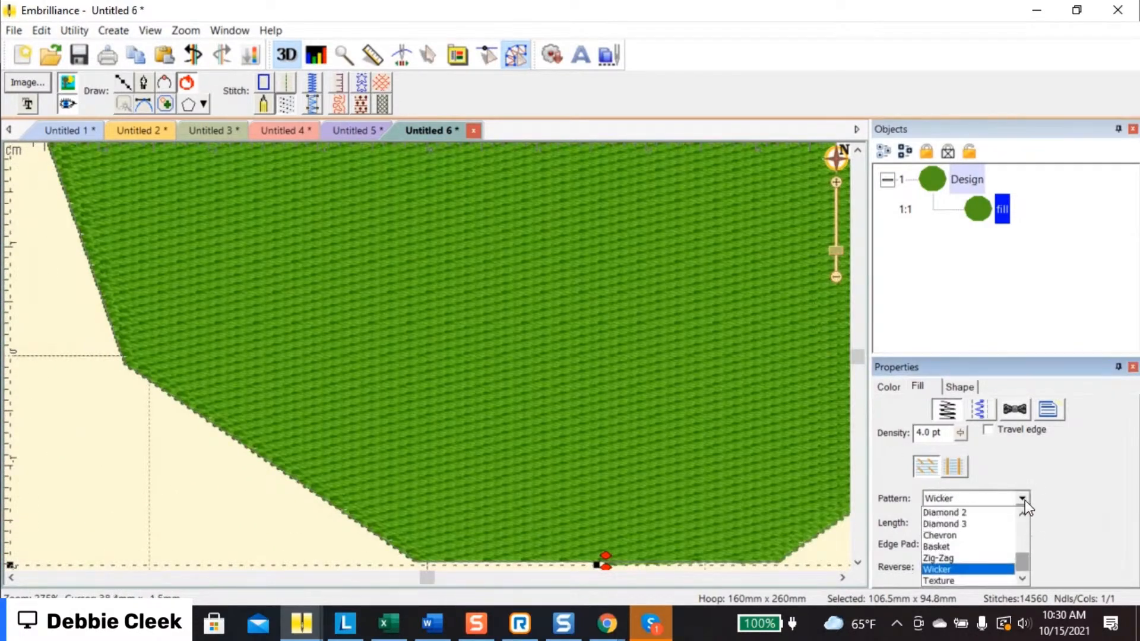
{"action": "left_click", "coordinate": [971, 545]}
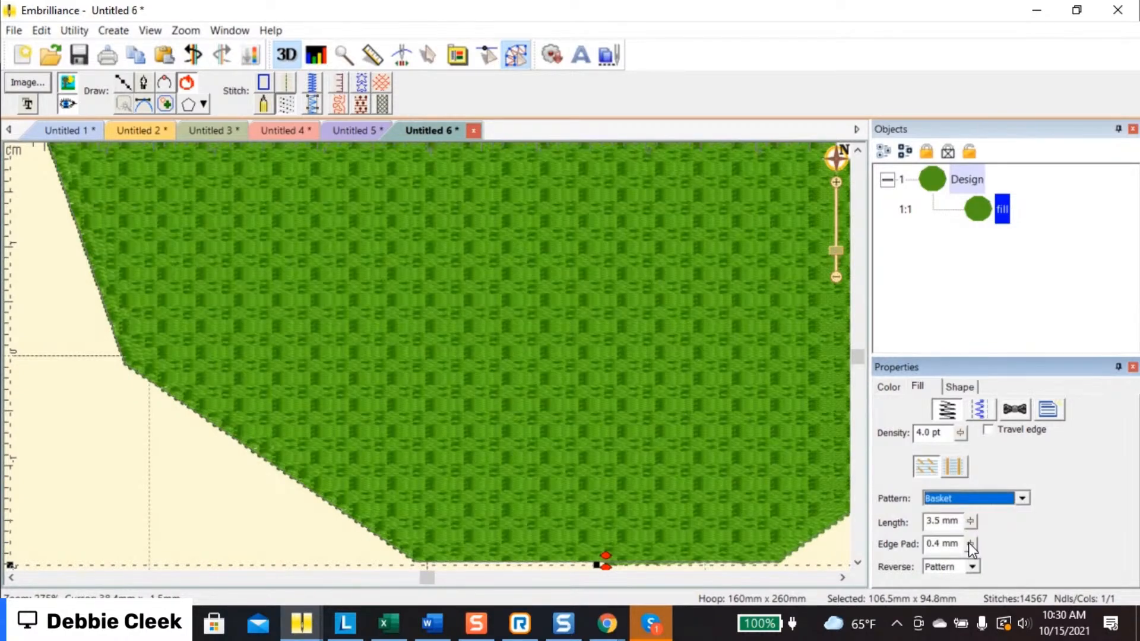
{"action": "left_click", "coordinate": [1022, 499]}
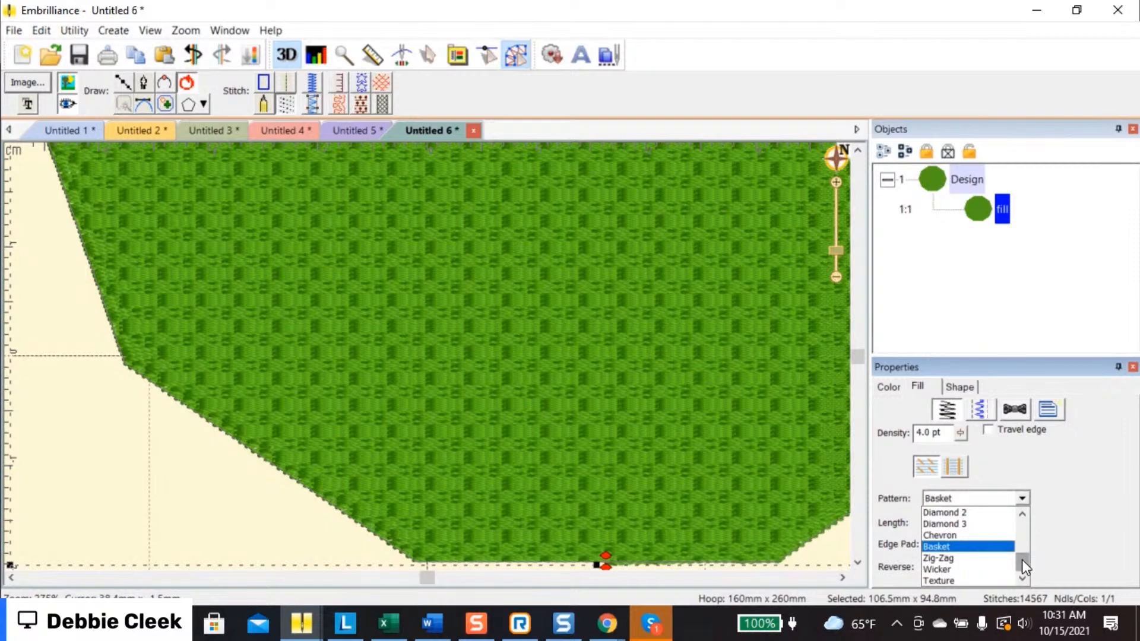
{"action": "left_click_drag", "start_coordinate": [1021, 559], "coordinate": [1024, 535]}
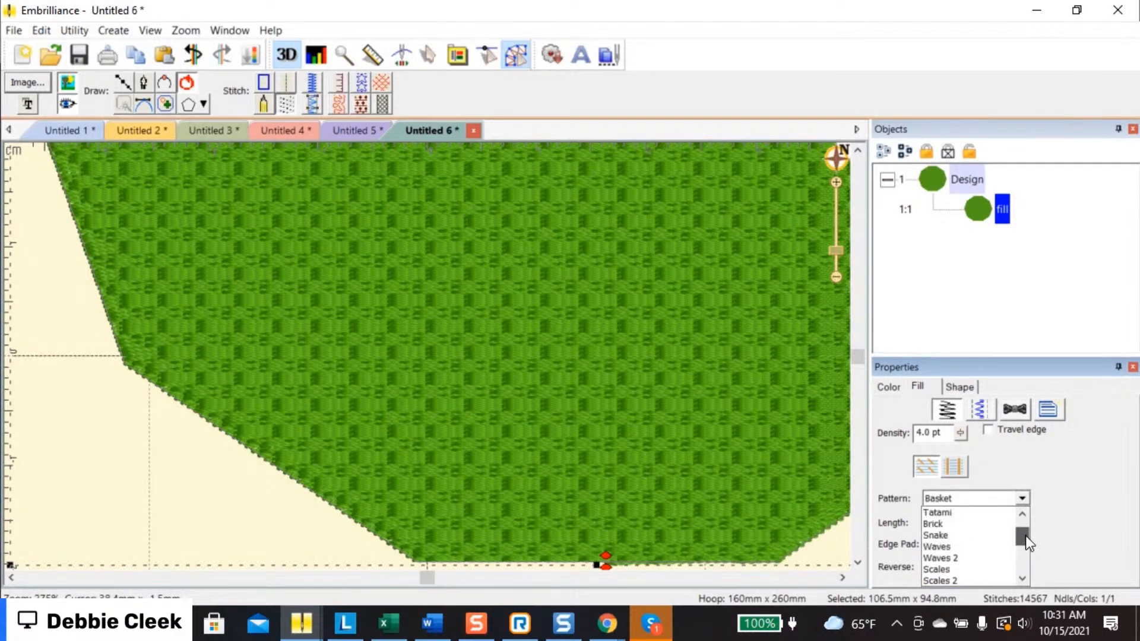
{"action": "left_click", "coordinate": [975, 546]}
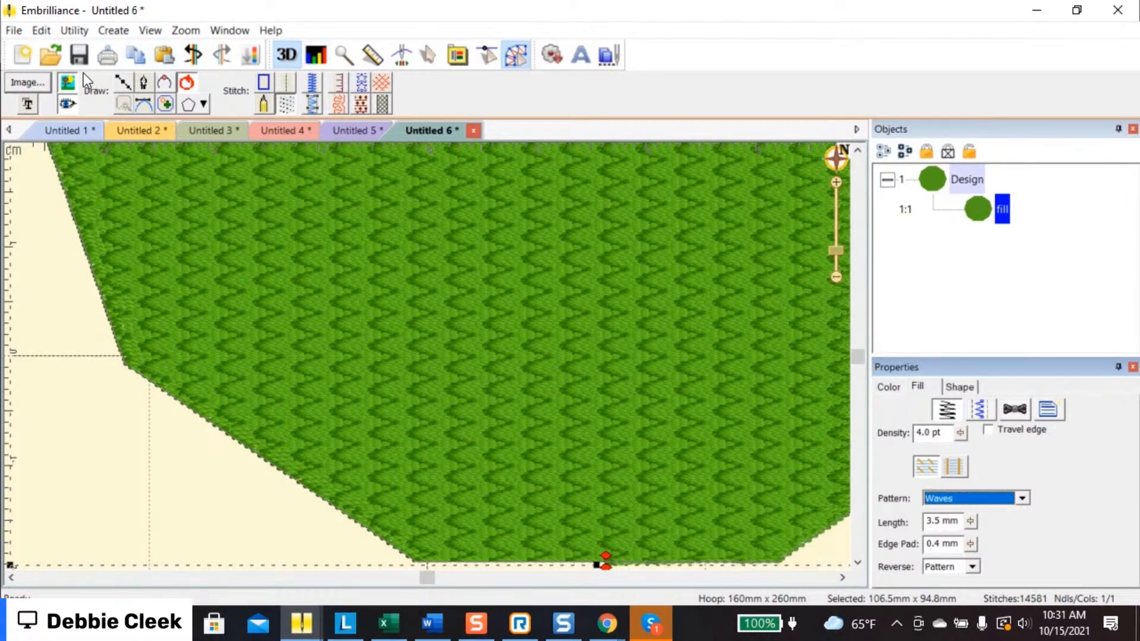
Create a new design and draw an open four-point zigzag line with straight segments, about 83 by 190 mm
{"action": "left_click", "coordinate": [22, 60]}
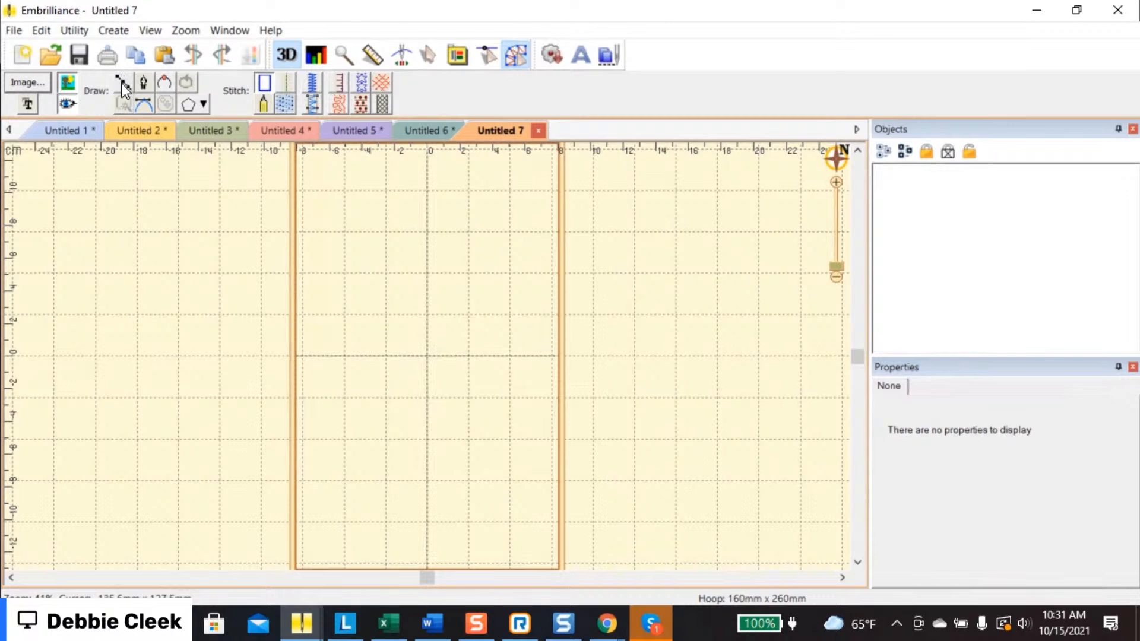
{"action": "left_click", "coordinate": [122, 84]}
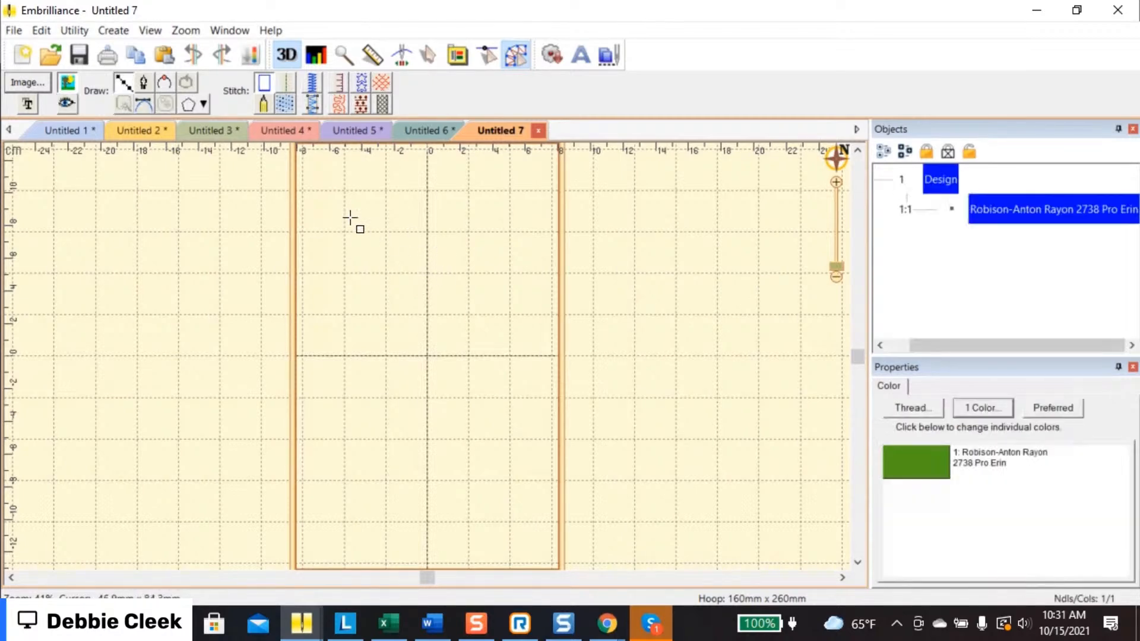
{"action": "left_click", "coordinate": [350, 216]}
{"action": "left_click", "coordinate": [446, 305]}
{"action": "left_click", "coordinate": [367, 435]}
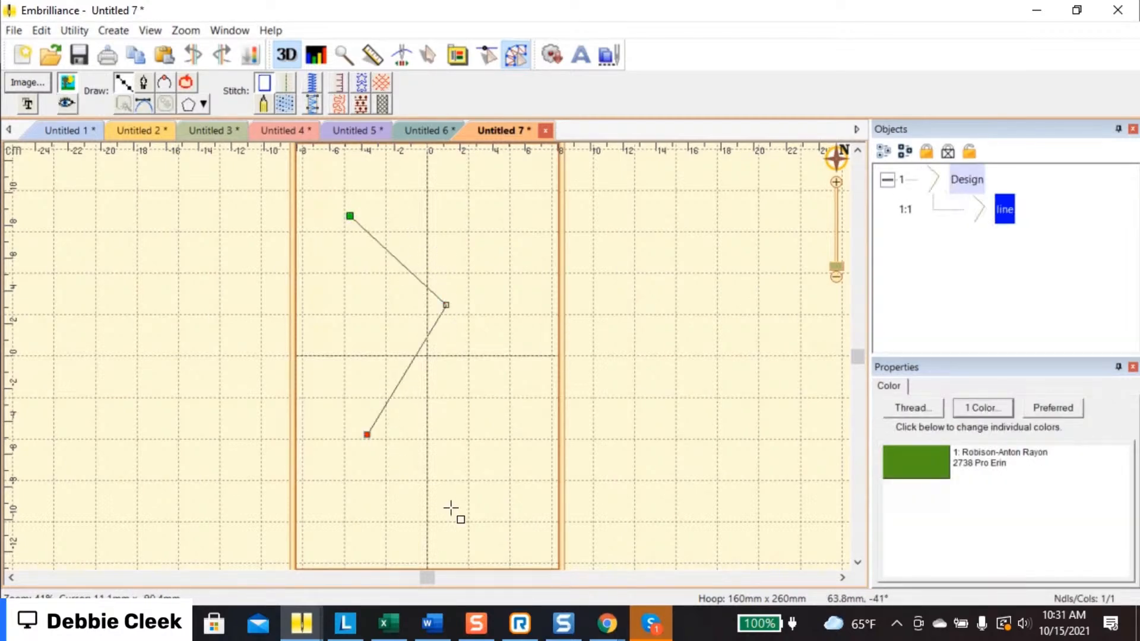
{"action": "left_click", "coordinate": [485, 527]}
{"action": "key", "text": "Return"}
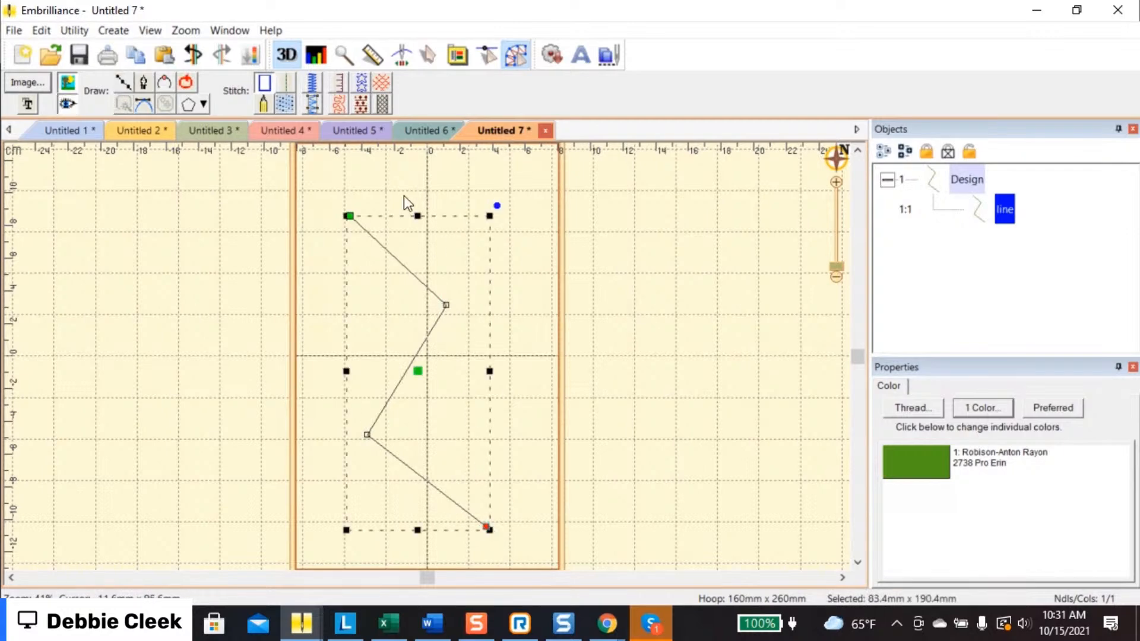
Convert the zigzag line to a Run stitch, choose the Bean type, review the pass counts, and set its length to 2.4 mm
{"action": "left_click", "coordinate": [287, 82]}
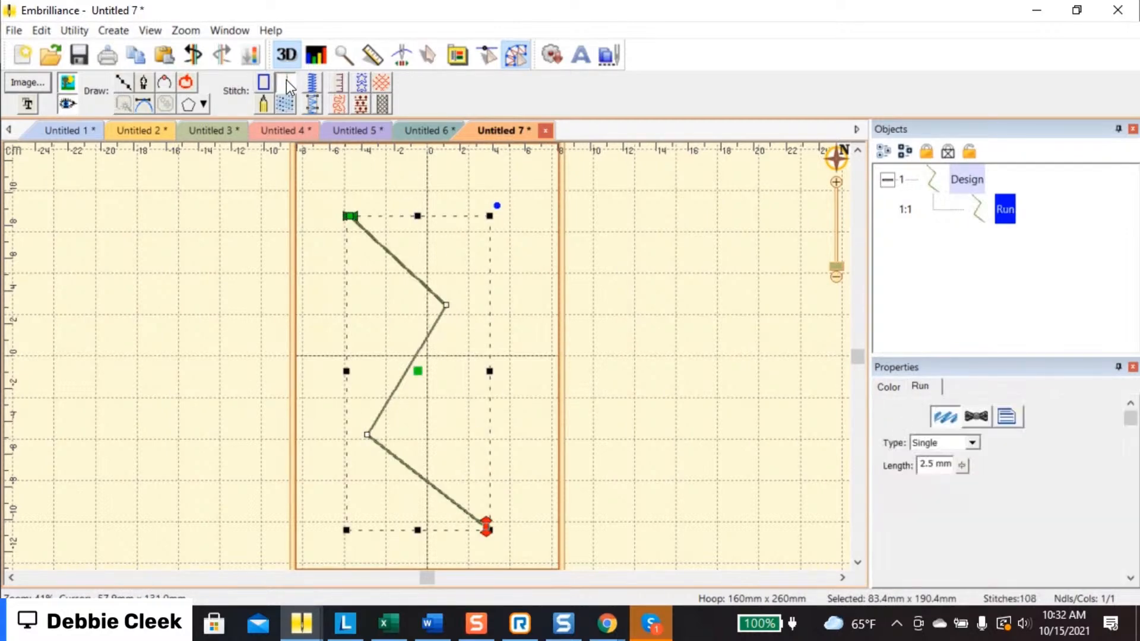
{"action": "left_click", "coordinate": [972, 442]}
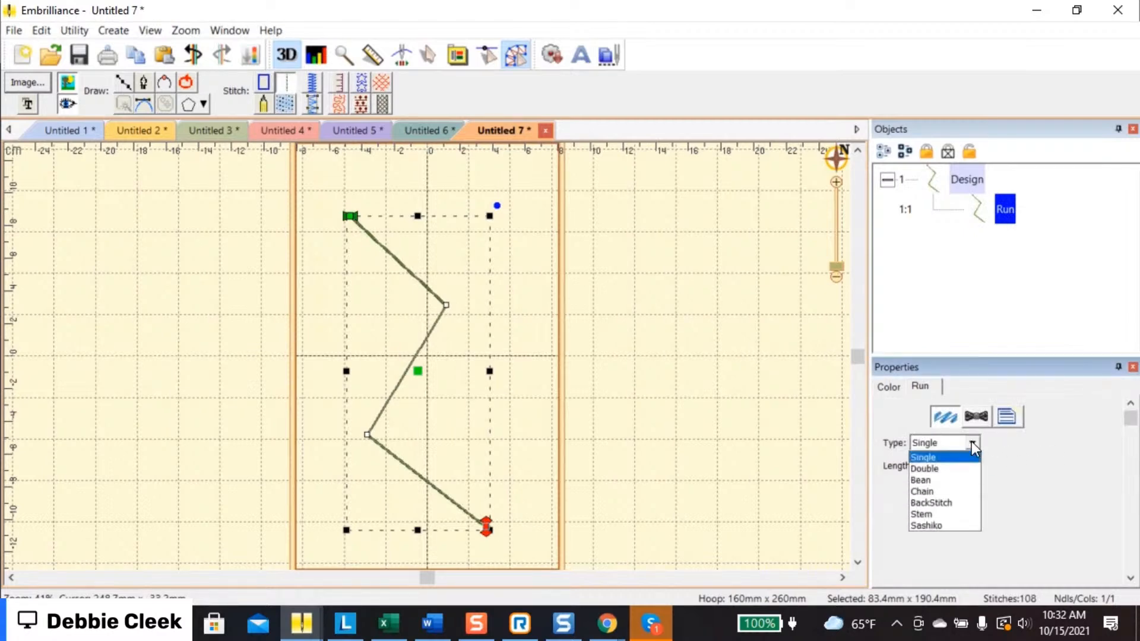
{"action": "left_click", "coordinate": [953, 480]}
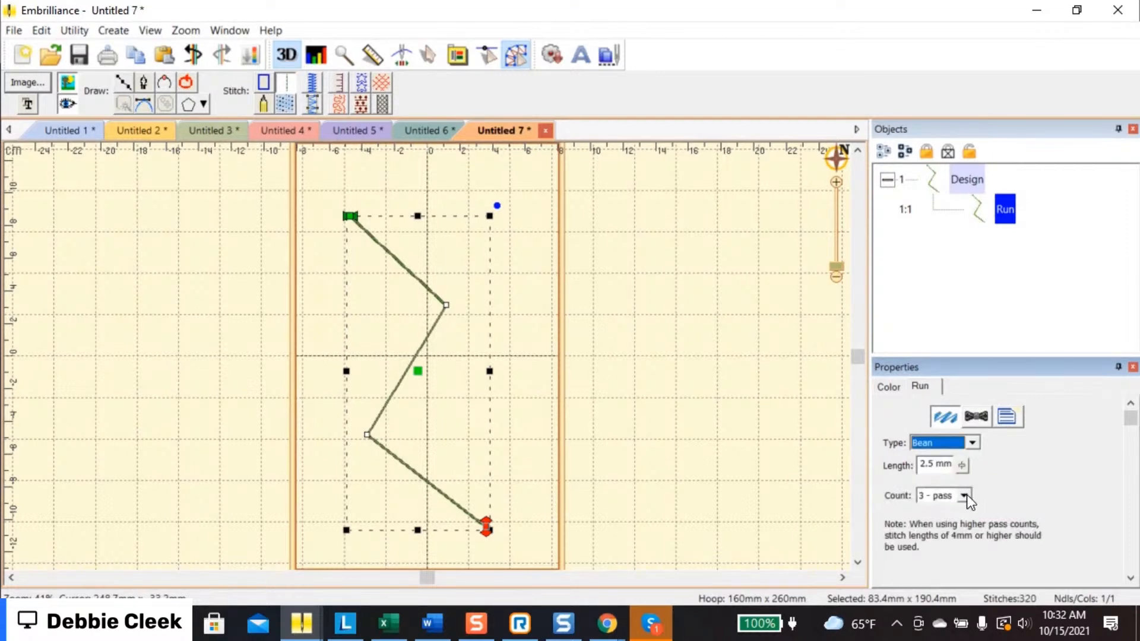
{"action": "left_click", "coordinate": [964, 496]}
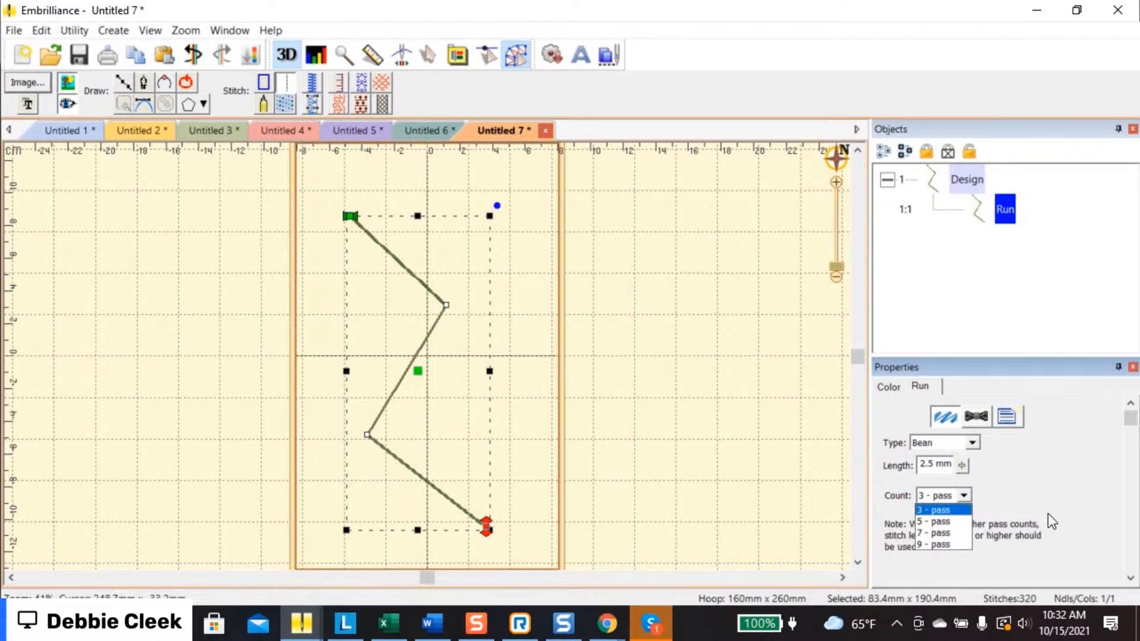
{"action": "left_click", "coordinate": [1063, 490]}
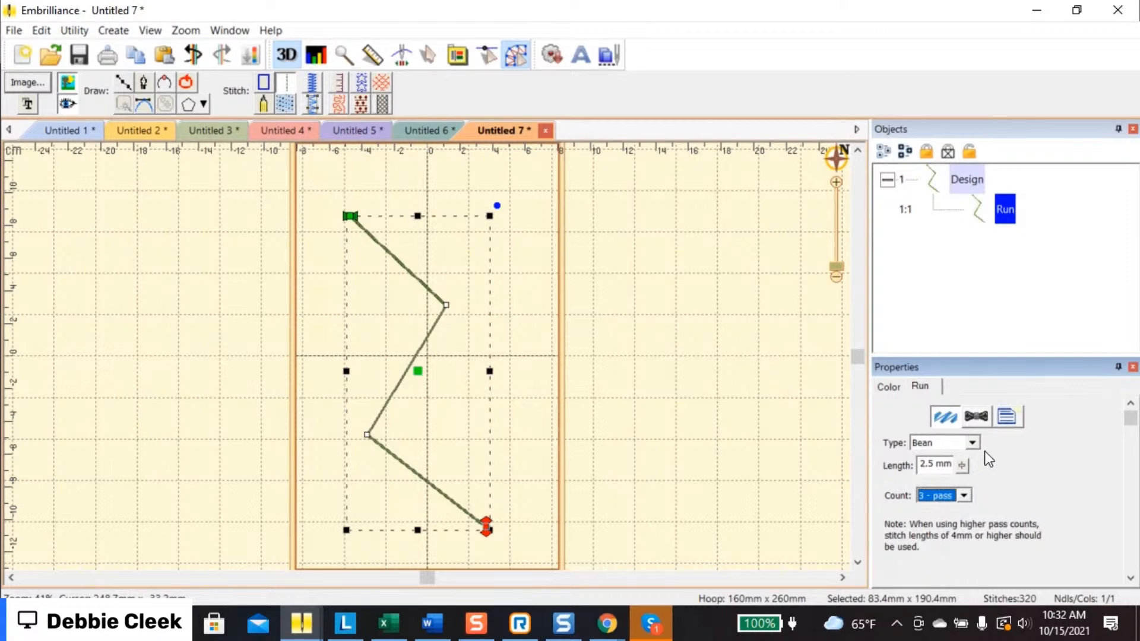
{"action": "left_click", "coordinate": [960, 467]}
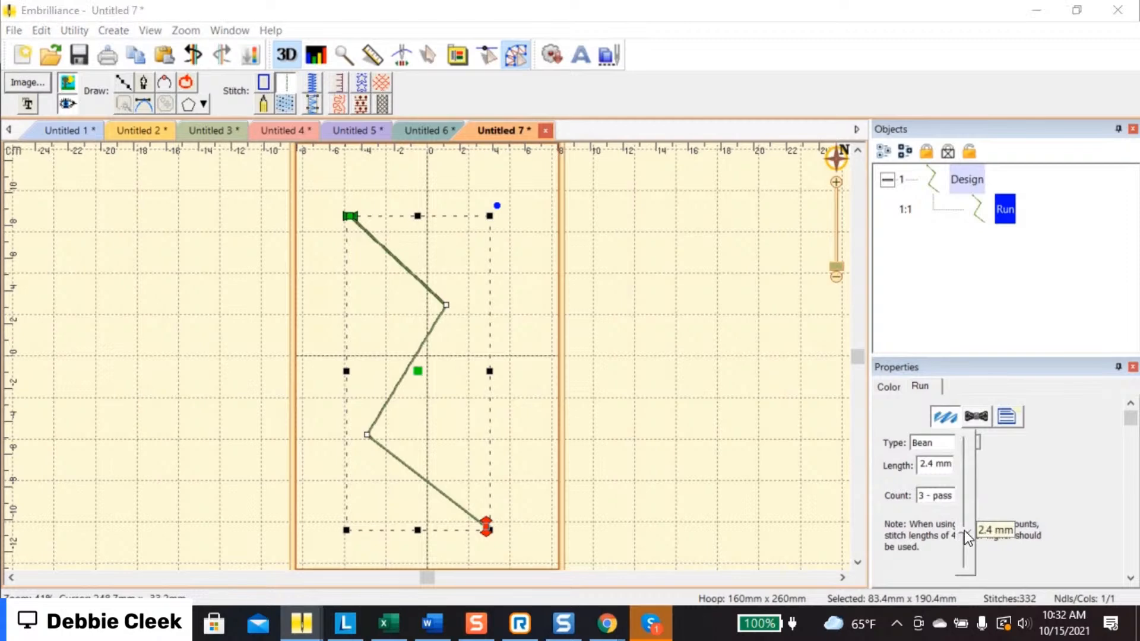
Change the zigzag line's run type to Chain and inspect its stitches up close
{"action": "left_click", "coordinate": [973, 444]}
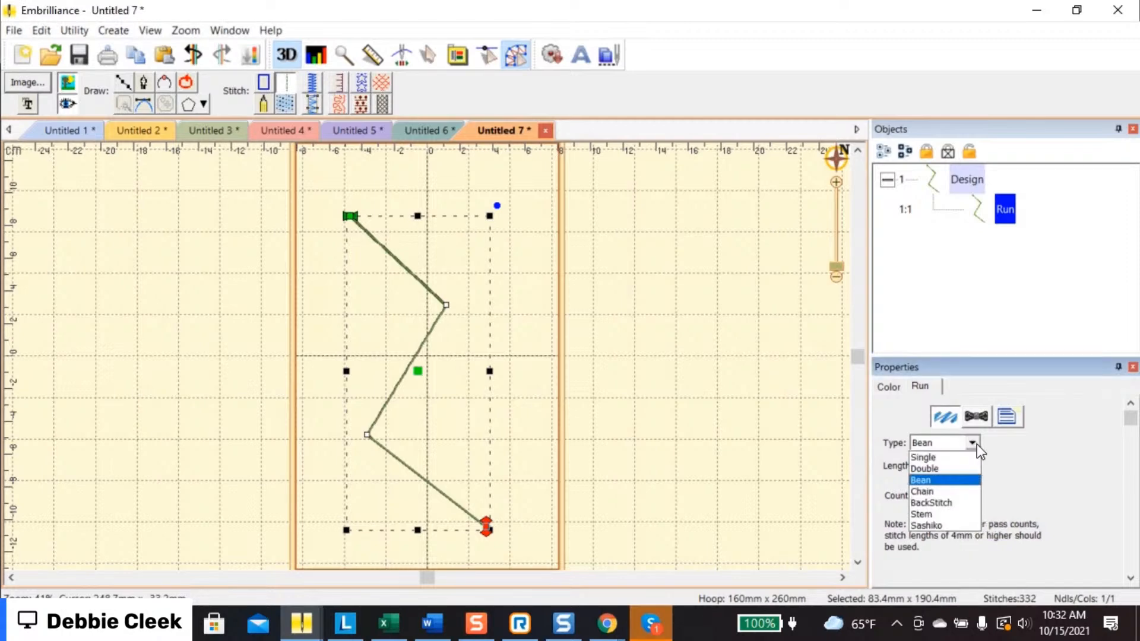
{"action": "left_click", "coordinate": [949, 491]}
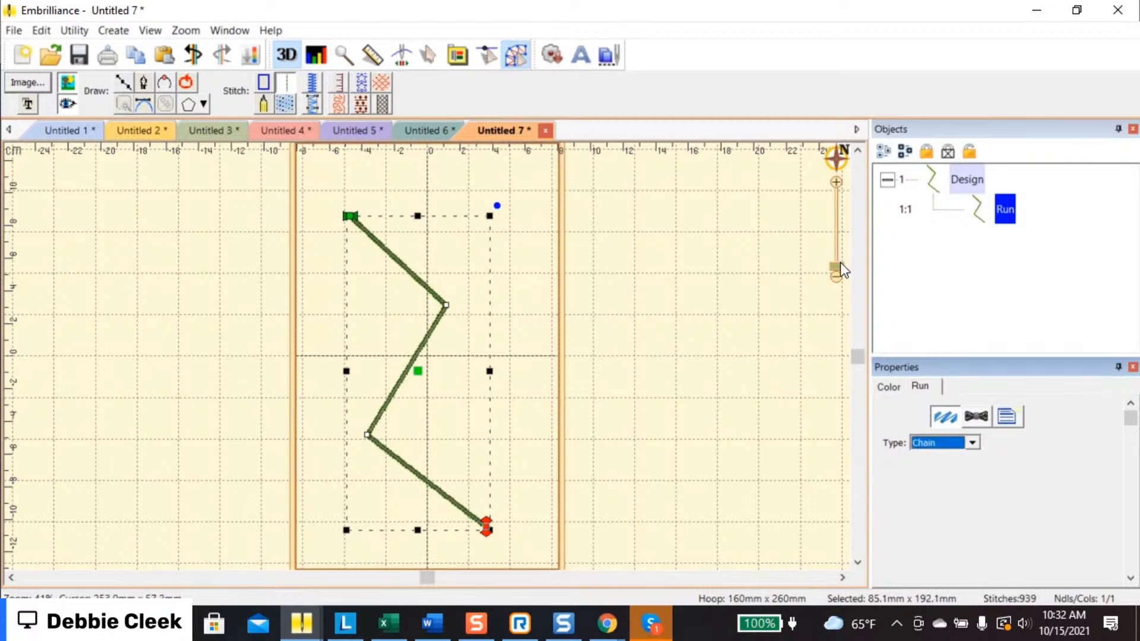
{"action": "left_click_drag", "start_coordinate": [836, 266], "coordinate": [830, 252]}
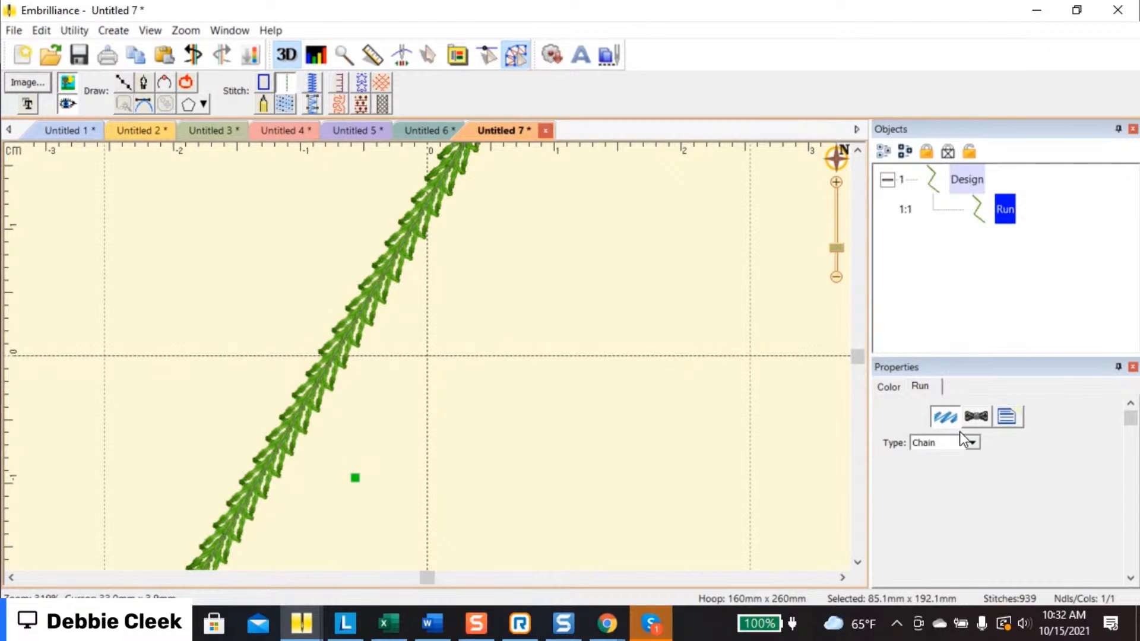
Change the zigzag line's run type to BackStitch, Stem and finally Sashiko, comparing how each one stitches
{"action": "left_click", "coordinate": [971, 442]}
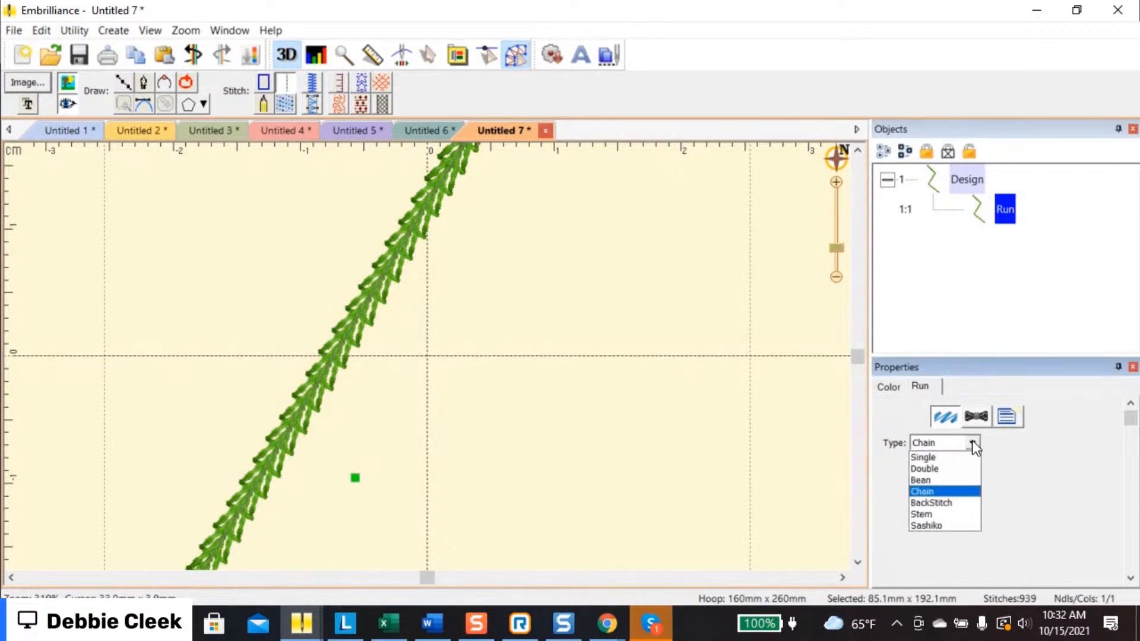
{"action": "left_click", "coordinate": [949, 503]}
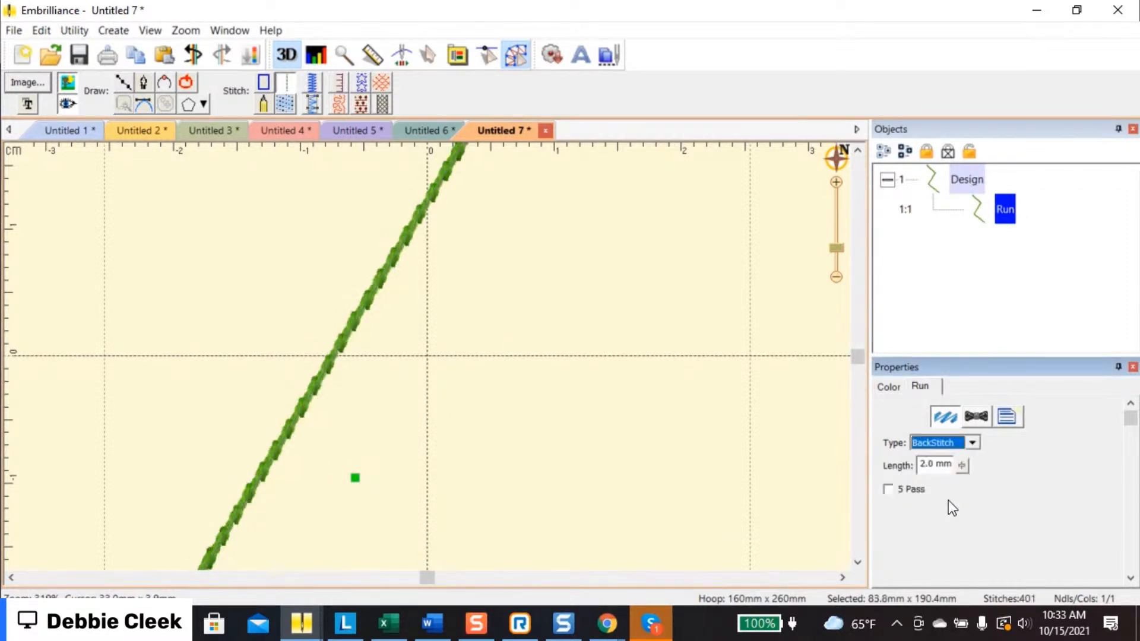
{"action": "left_click", "coordinate": [972, 441]}
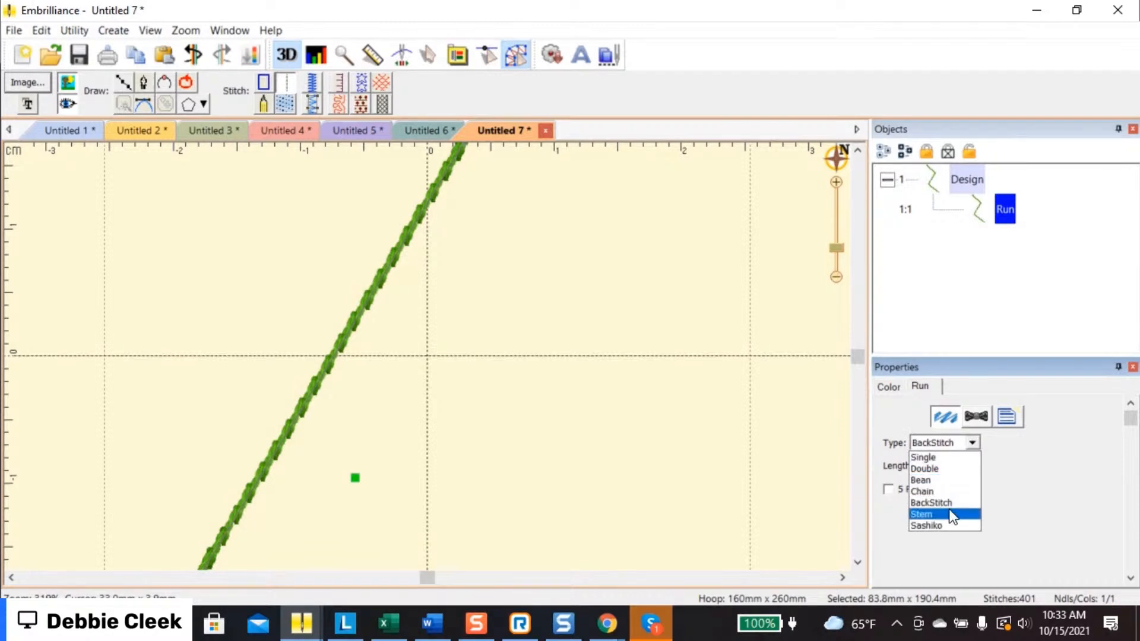
{"action": "left_click", "coordinate": [948, 514]}
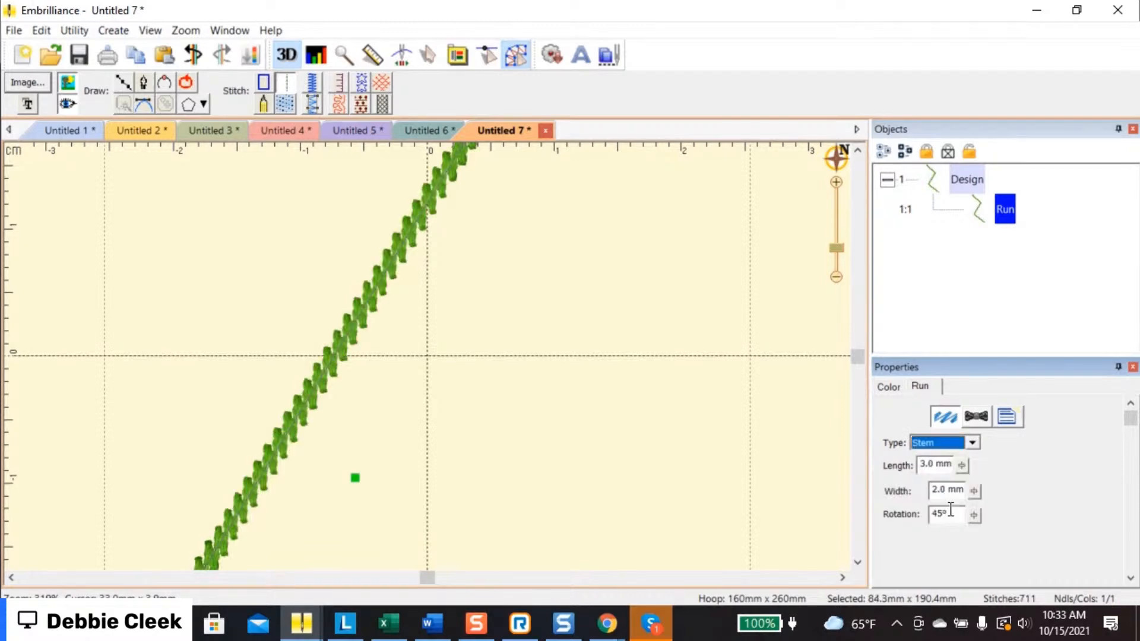
{"action": "left_click", "coordinate": [967, 443]}
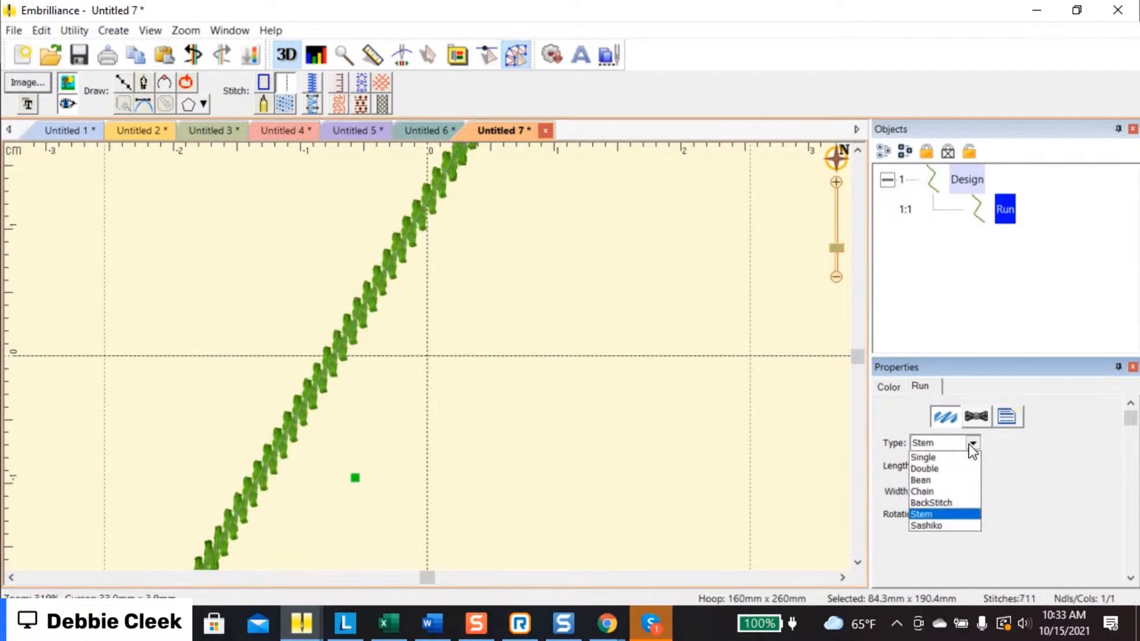
{"action": "left_click", "coordinate": [952, 526]}
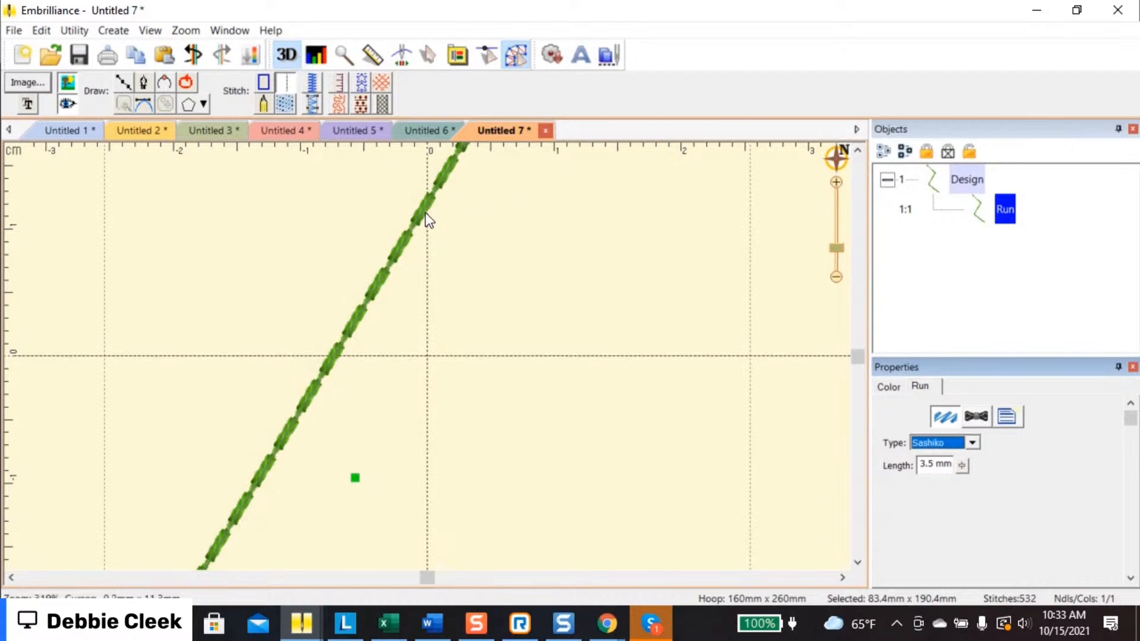
Convert the zigzag line to a Satin Border and set its width to 6.0 mm
{"action": "left_click", "coordinate": [313, 86]}
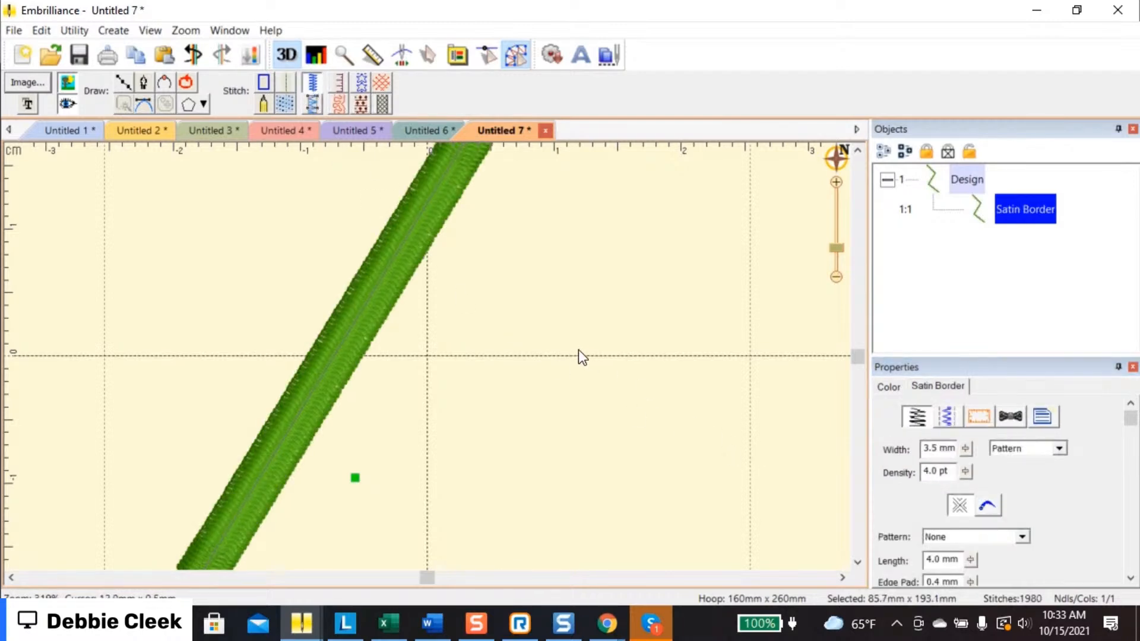
{"action": "left_click_drag", "start_coordinate": [839, 248], "coordinate": [843, 266]}
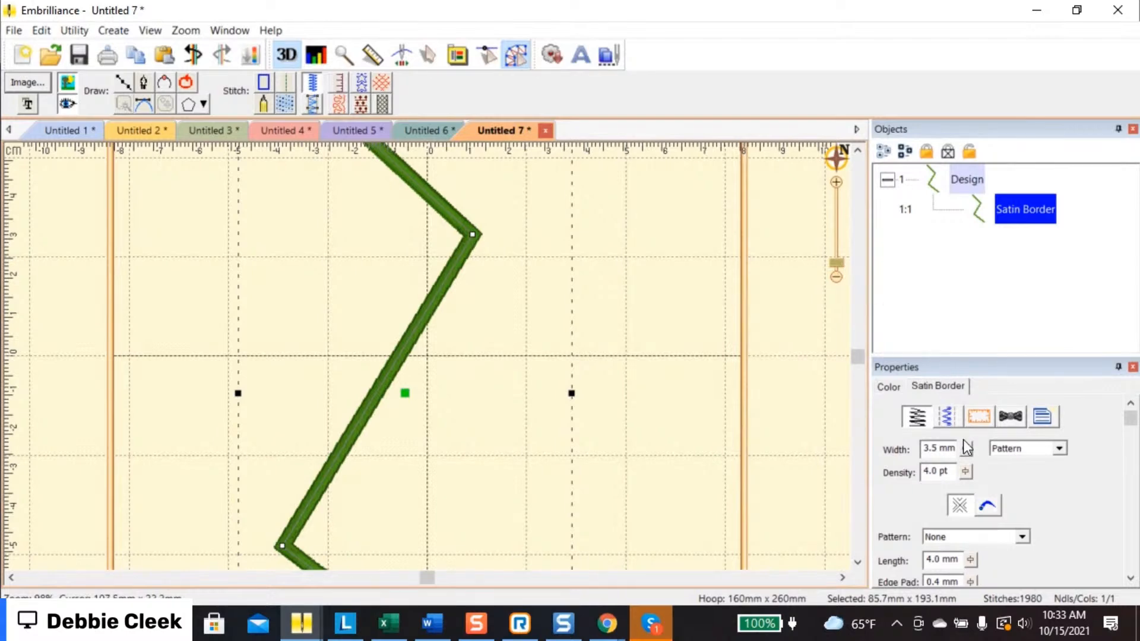
{"action": "left_click", "coordinate": [1022, 537]}
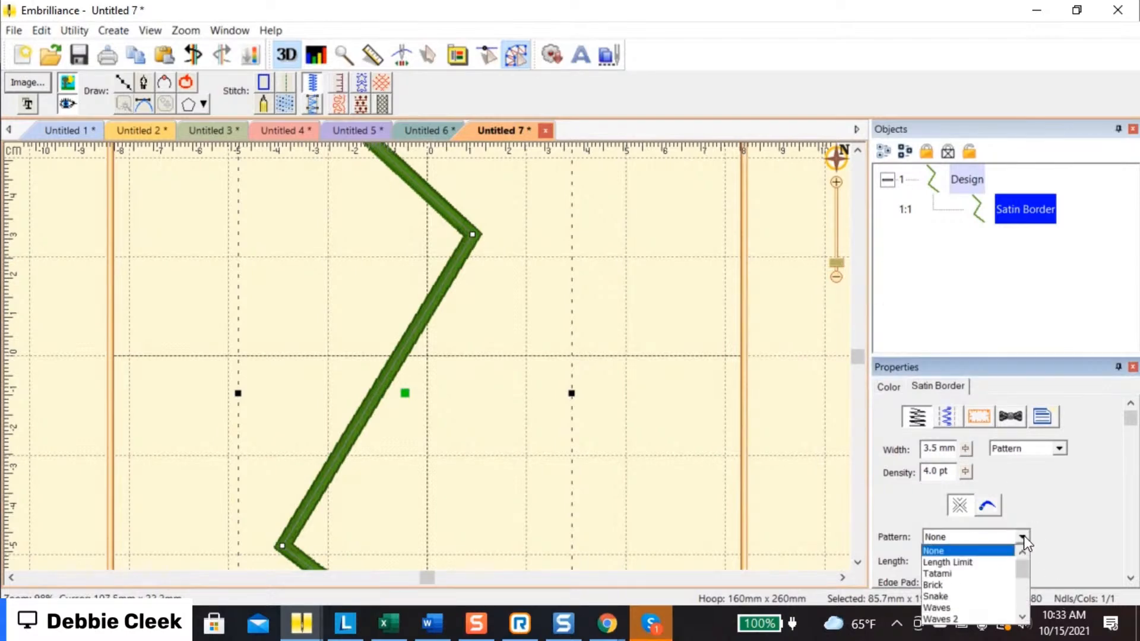
{"action": "left_click_drag", "start_coordinate": [1026, 571], "coordinate": [1025, 607]}
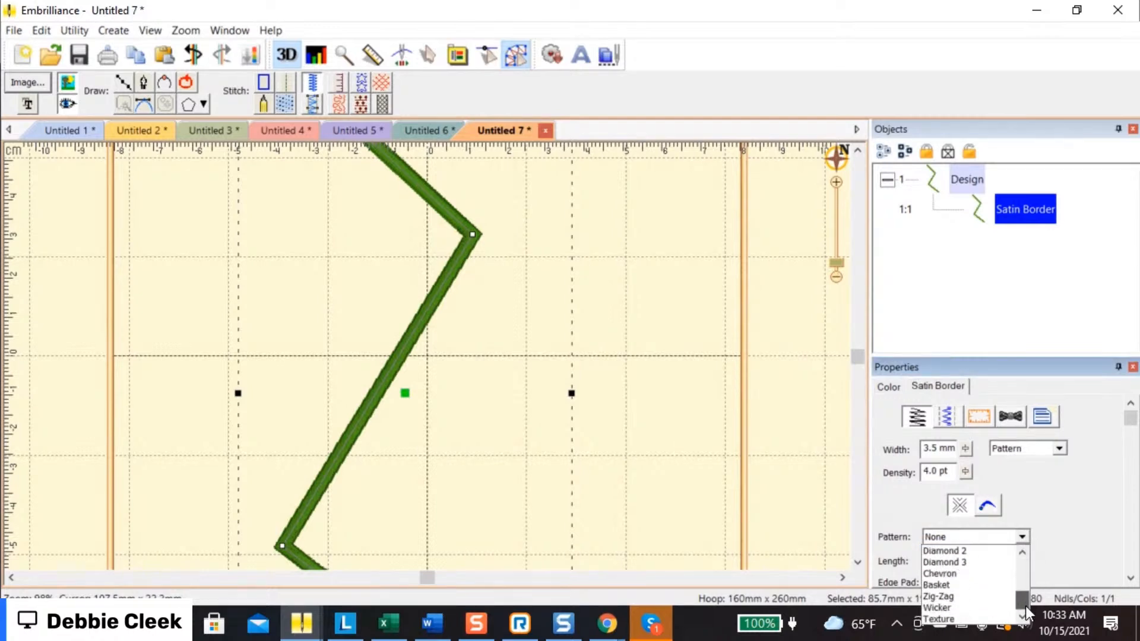
{"action": "left_click_drag", "start_coordinate": [1025, 605], "coordinate": [1025, 571]}
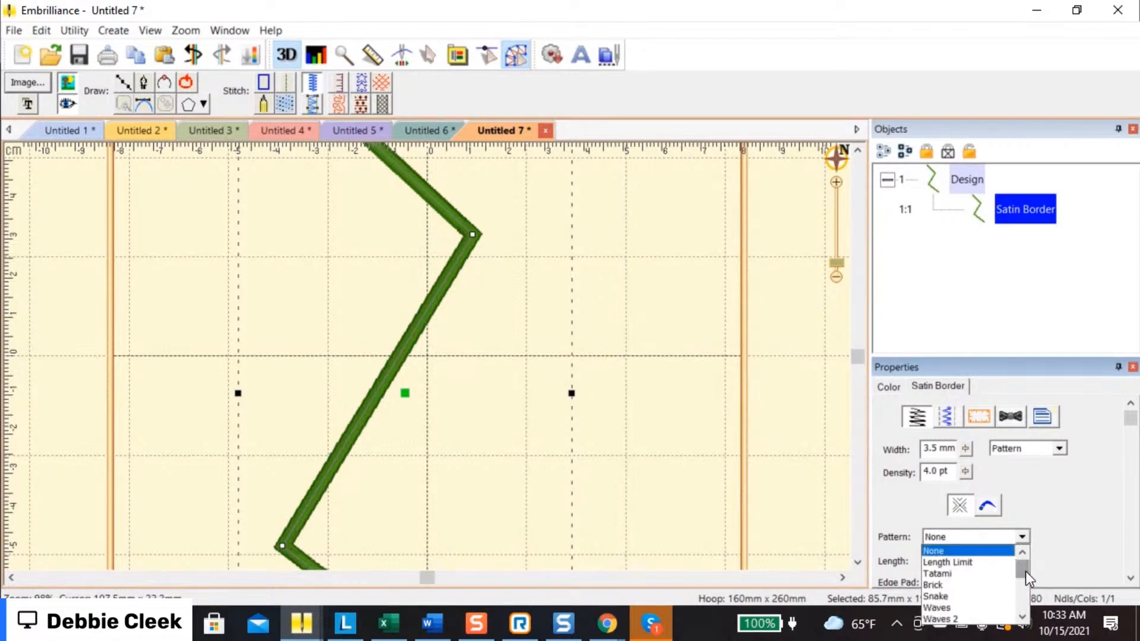
{"action": "left_click", "coordinate": [964, 450]}
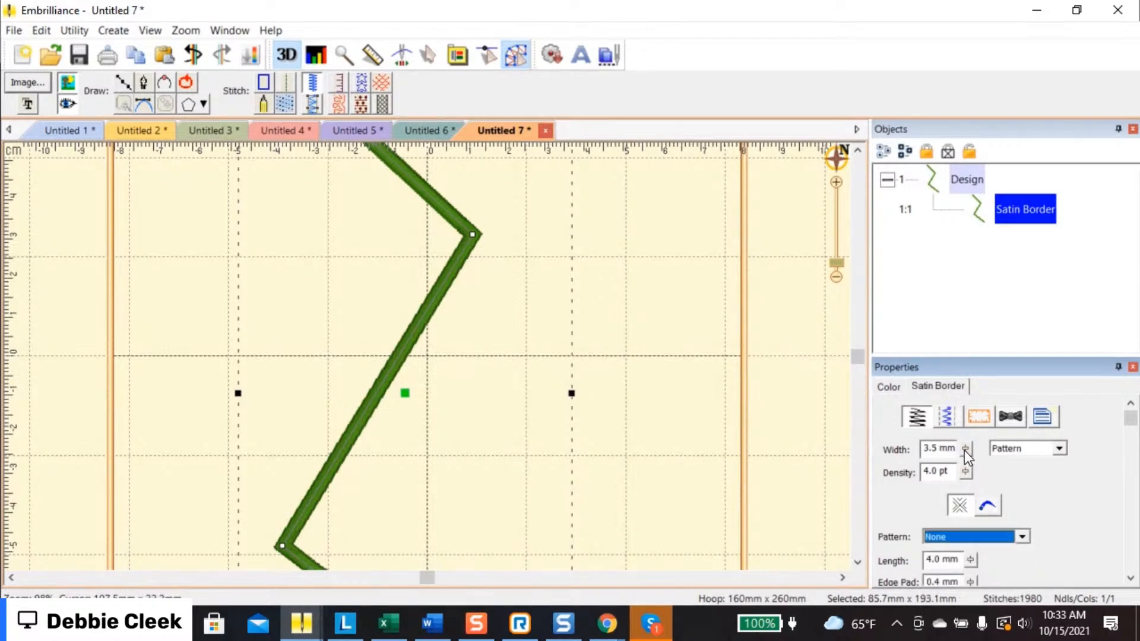
{"action": "mouse_move", "coordinate": [968, 450]}
{"action": "left_mouse_down"}
{"action": "mouse_move", "coordinate": [968, 503]}
{"action": "mouse_move", "coordinate": [979, 439]}
{"action": "left_mouse_up"}
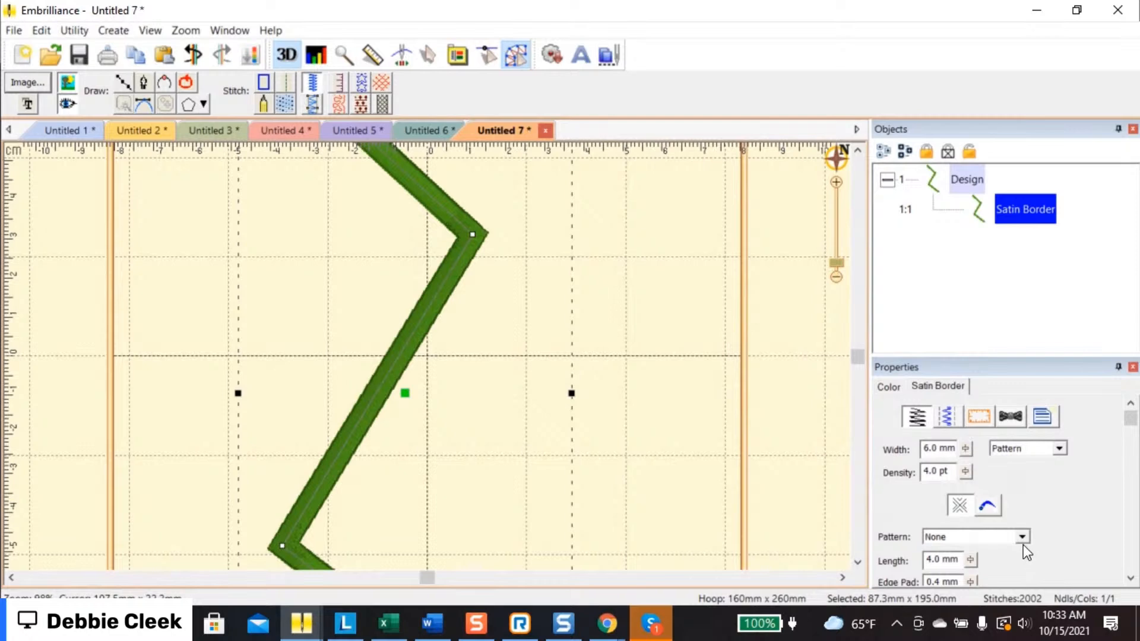
Change the satin border's pattern to Waves and inspect its stitches up close
{"action": "left_click", "coordinate": [1022, 540]}
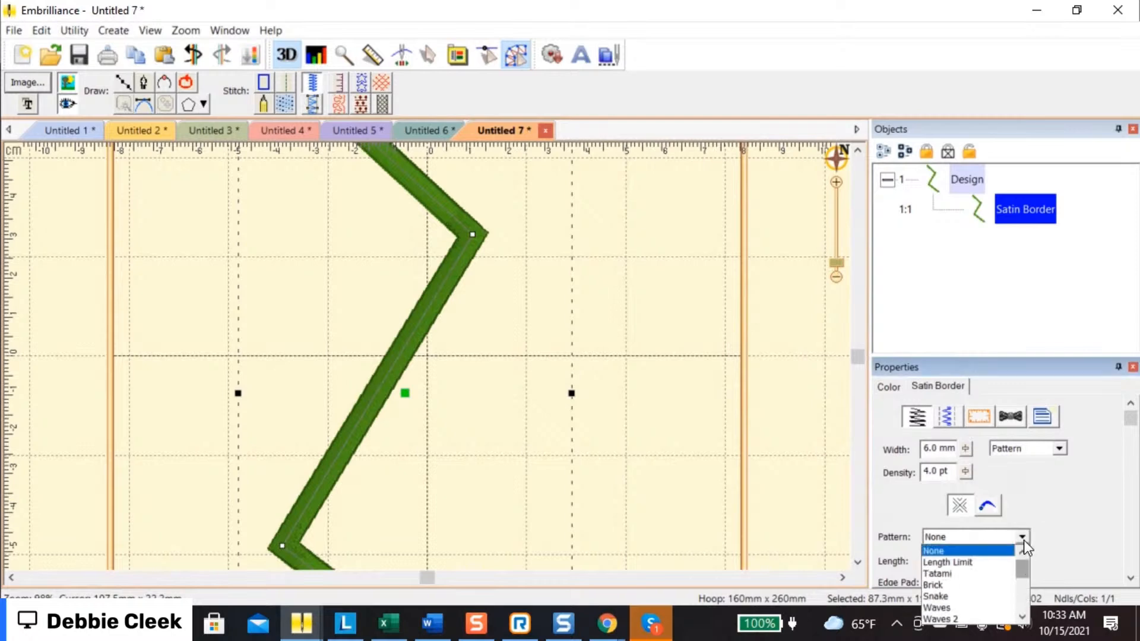
{"action": "left_click", "coordinate": [980, 607]}
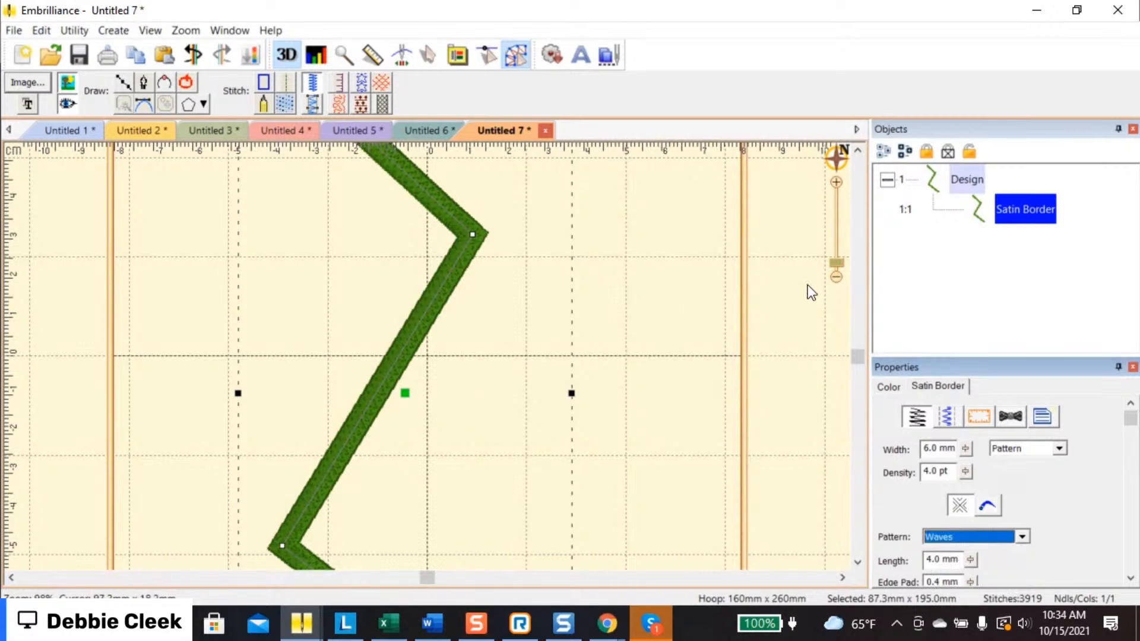
{"action": "left_click_drag", "start_coordinate": [835, 268], "coordinate": [836, 255]}
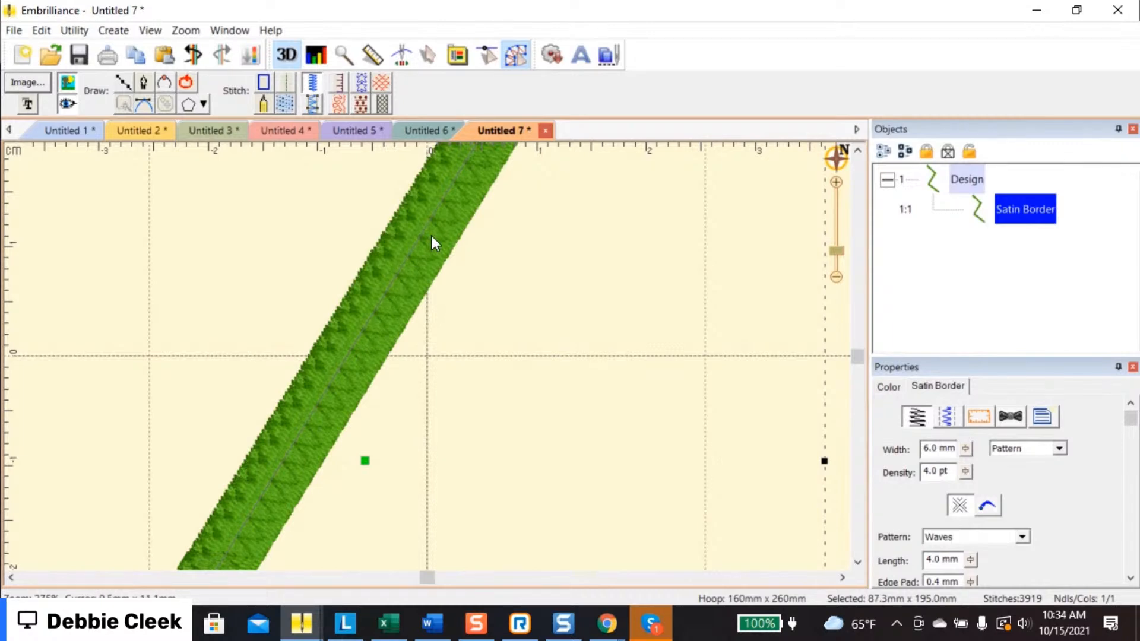
Change the satin border's pattern from Waves to Tatami
{"action": "left_click", "coordinate": [1021, 538]}
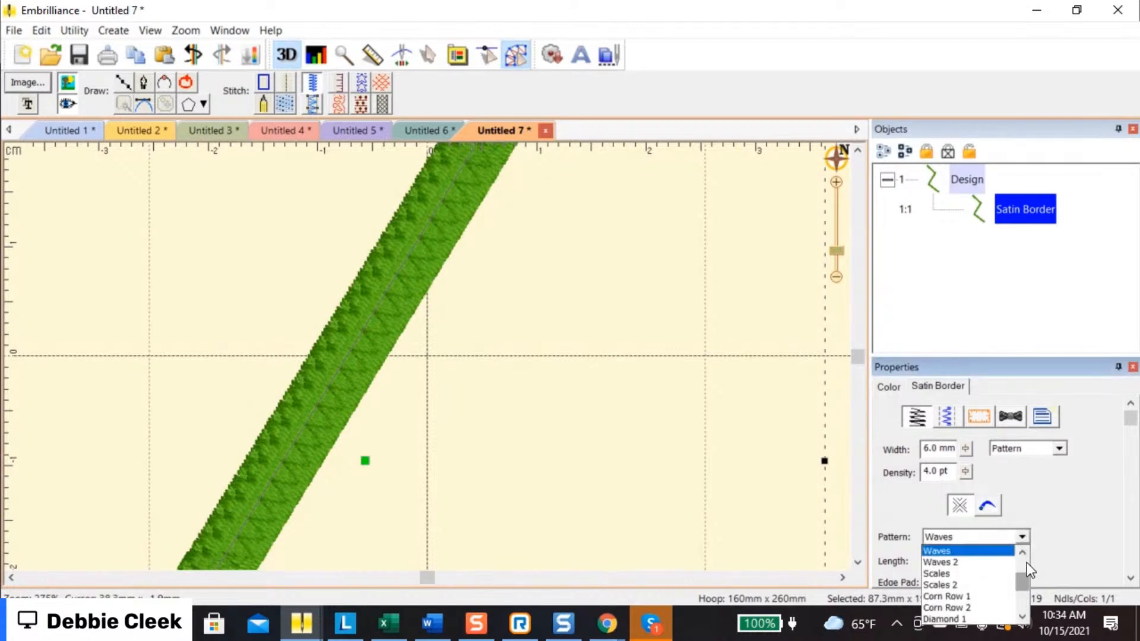
{"action": "left_click_drag", "start_coordinate": [1023, 572], "coordinate": [1024, 554]}
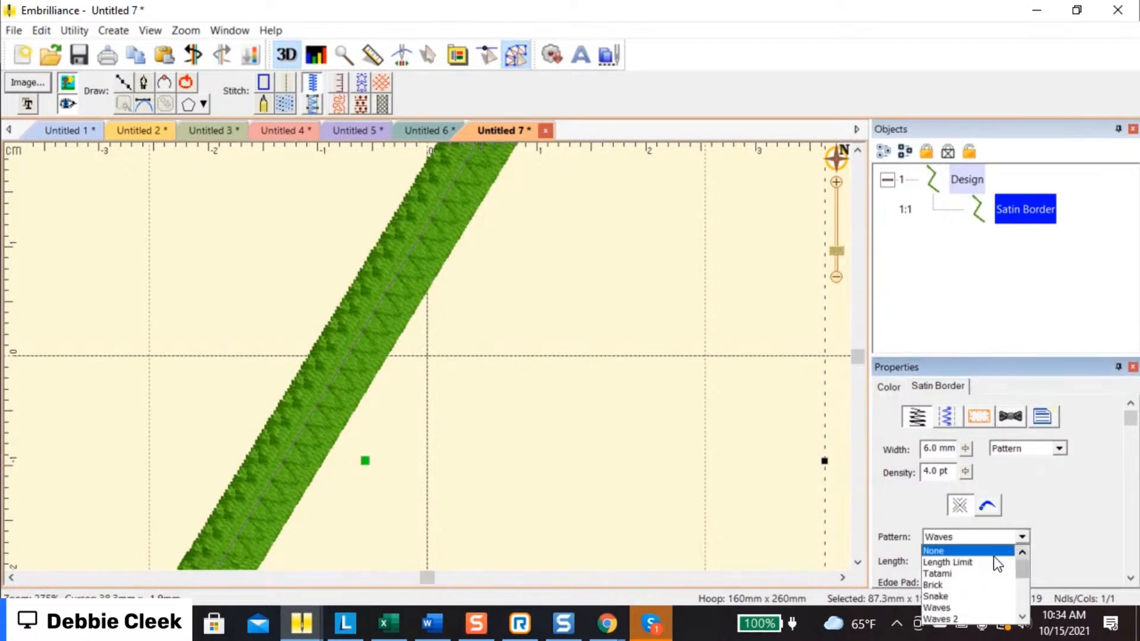
{"action": "left_click", "coordinate": [975, 574]}
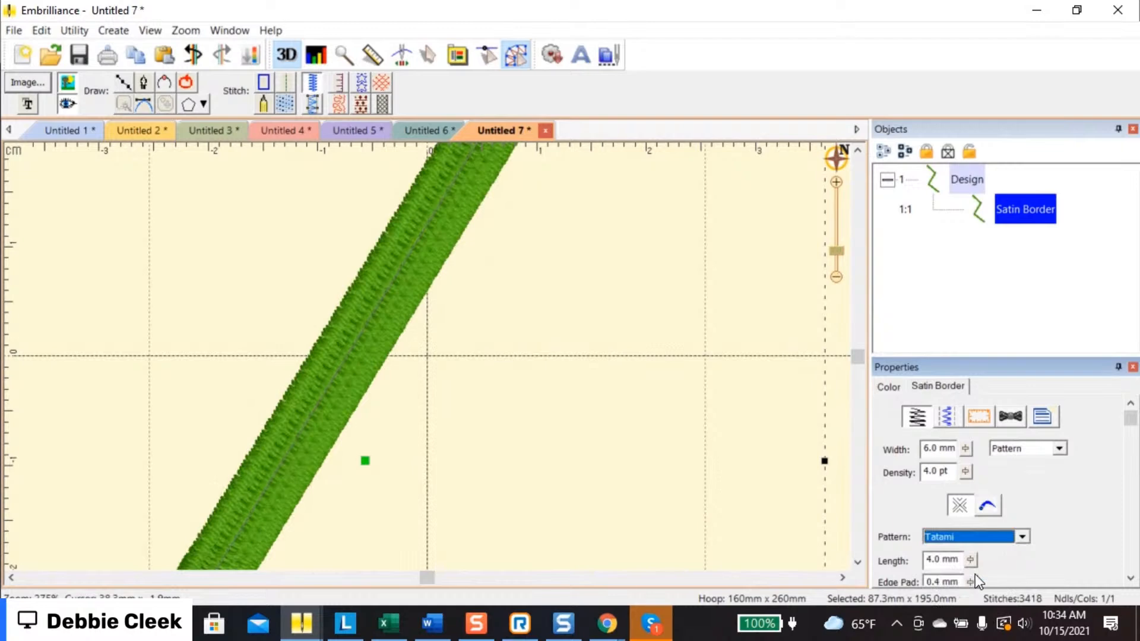
Switch the satin border's fill type to Split and set it to 3 columns
{"action": "left_click", "coordinate": [1057, 448]}
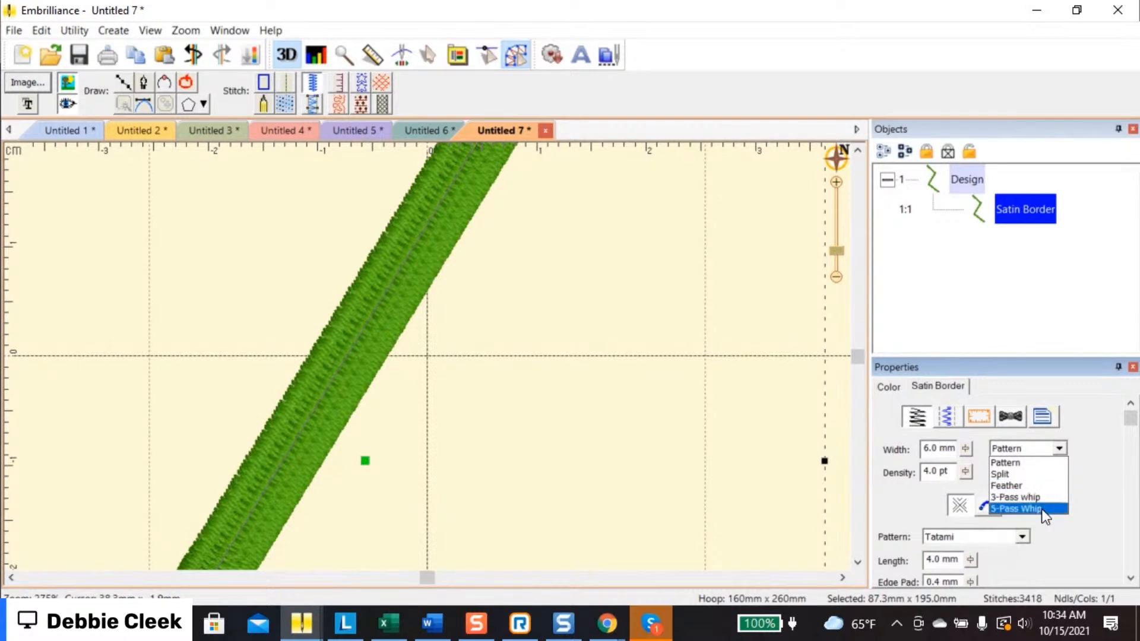
{"action": "left_click", "coordinate": [1030, 474]}
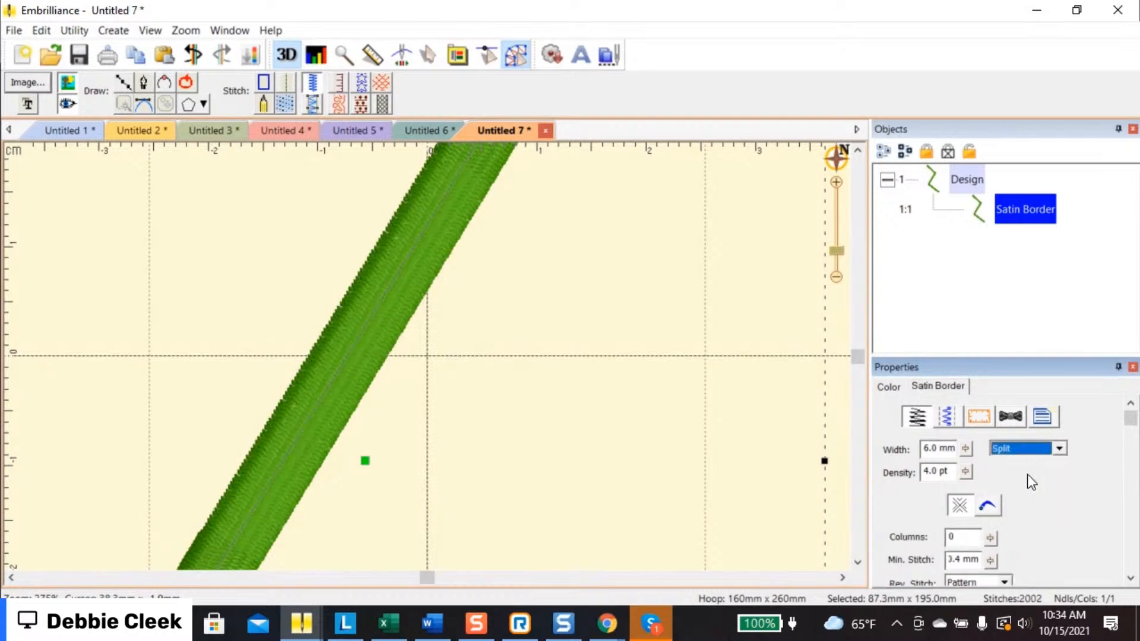
{"action": "left_click", "coordinate": [990, 537]}
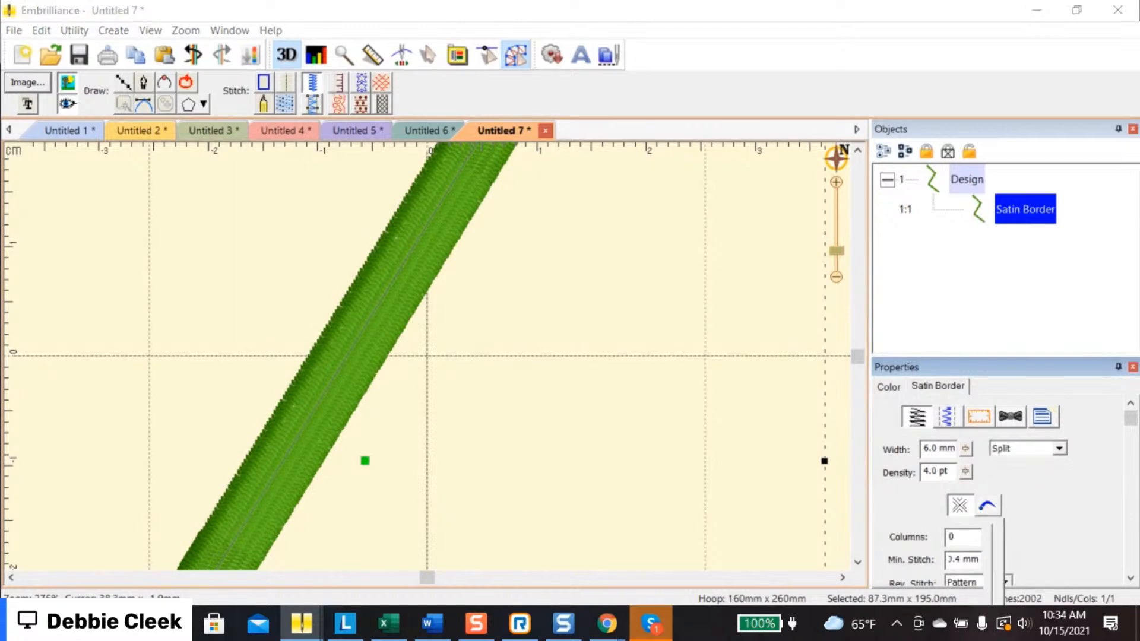
{"action": "left_click", "coordinate": [994, 581]}
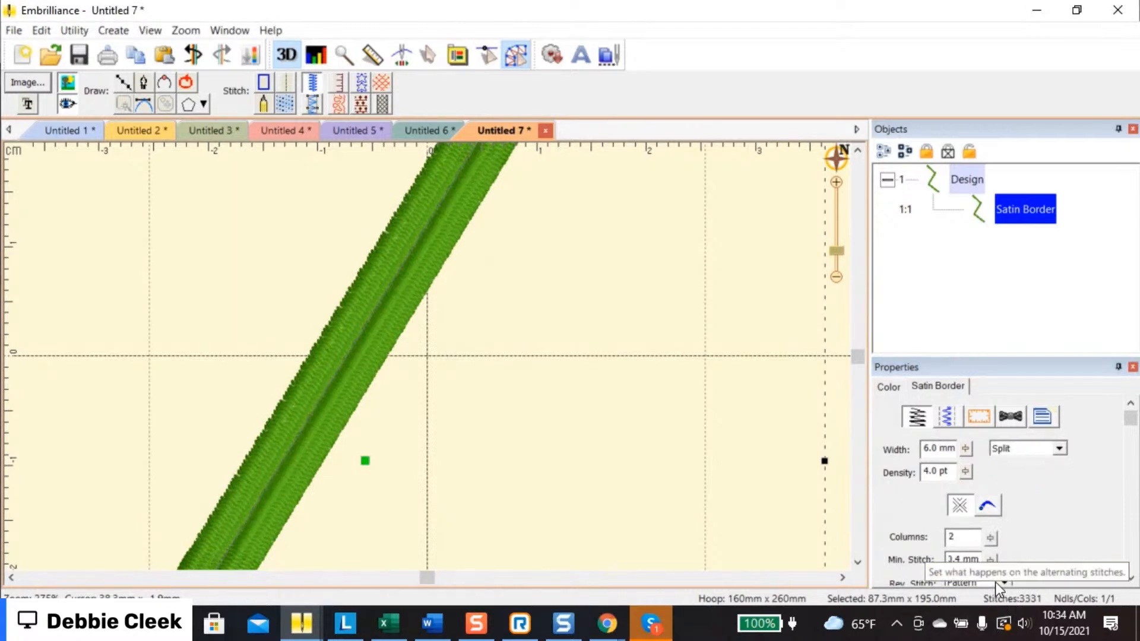
{"action": "left_click", "coordinate": [991, 538]}
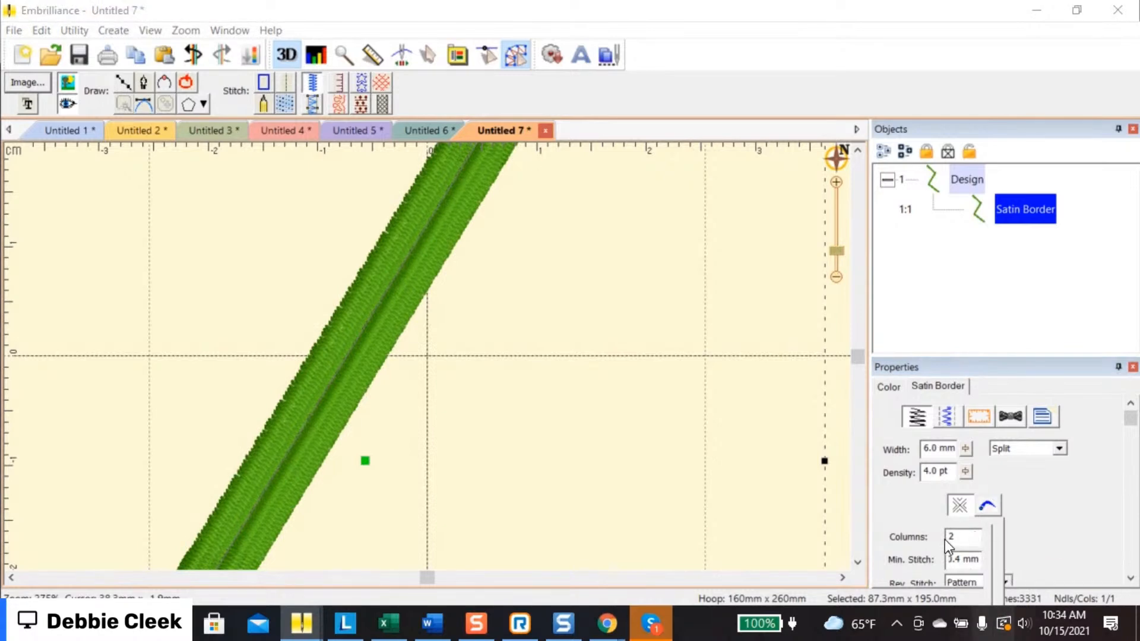
{"action": "left_click", "coordinate": [992, 546]}
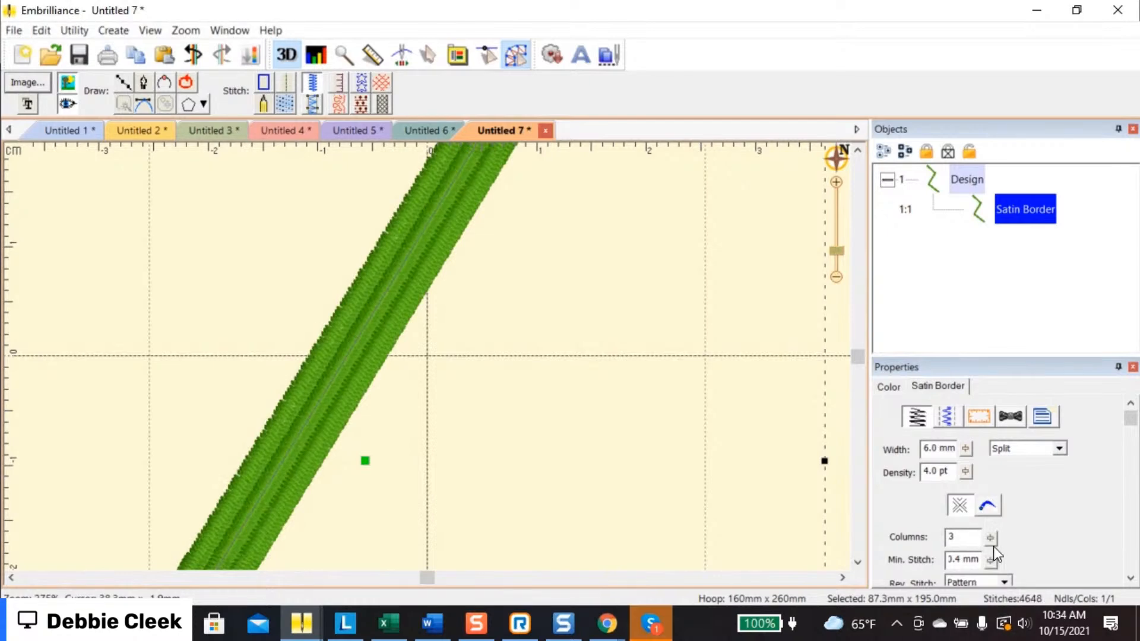
{"action": "left_click", "coordinate": [777, 466]}
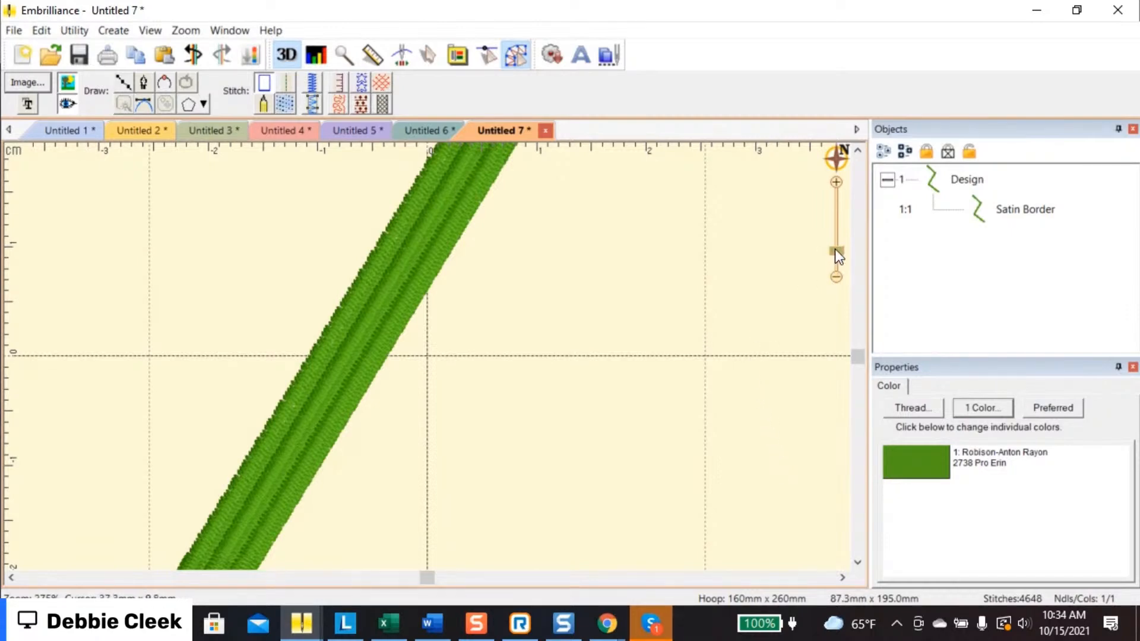
{"action": "left_click_drag", "start_coordinate": [837, 254], "coordinate": [831, 269]}
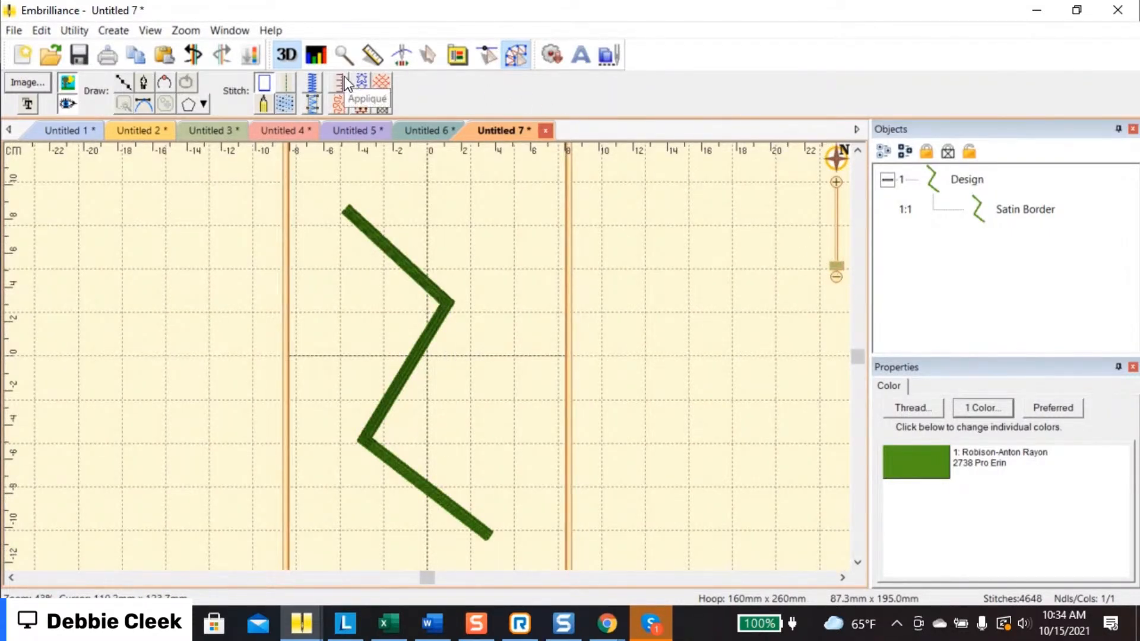
Create a new design and draw an upright ellipse about 105 × 131 mm near the hoop's center
{"action": "left_click", "coordinate": [21, 54]}
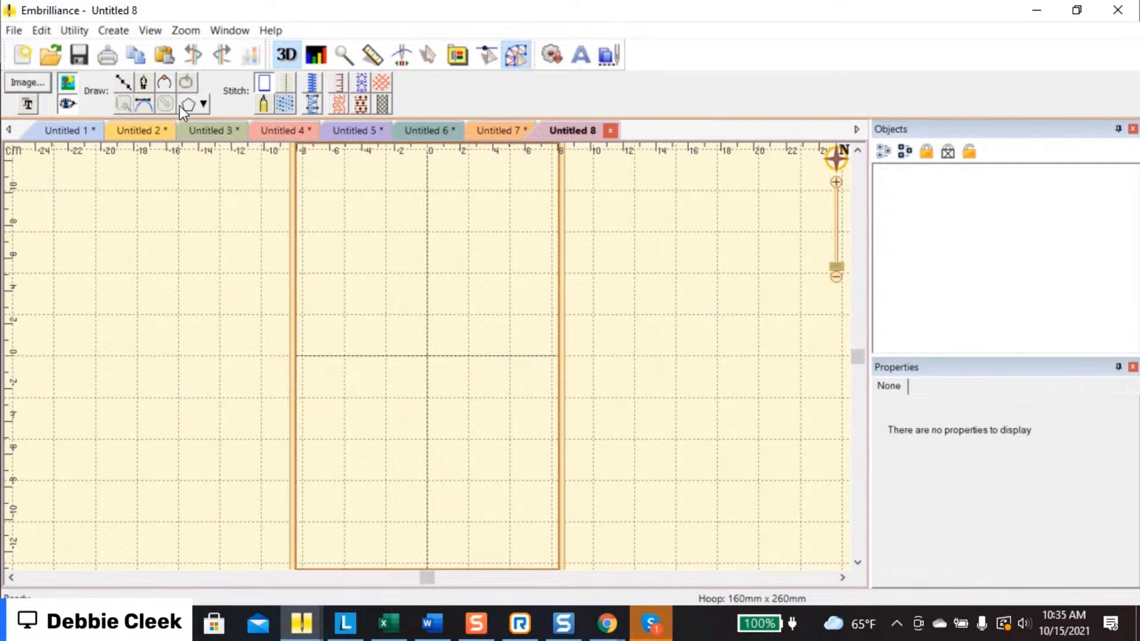
{"action": "left_click", "coordinate": [203, 104]}
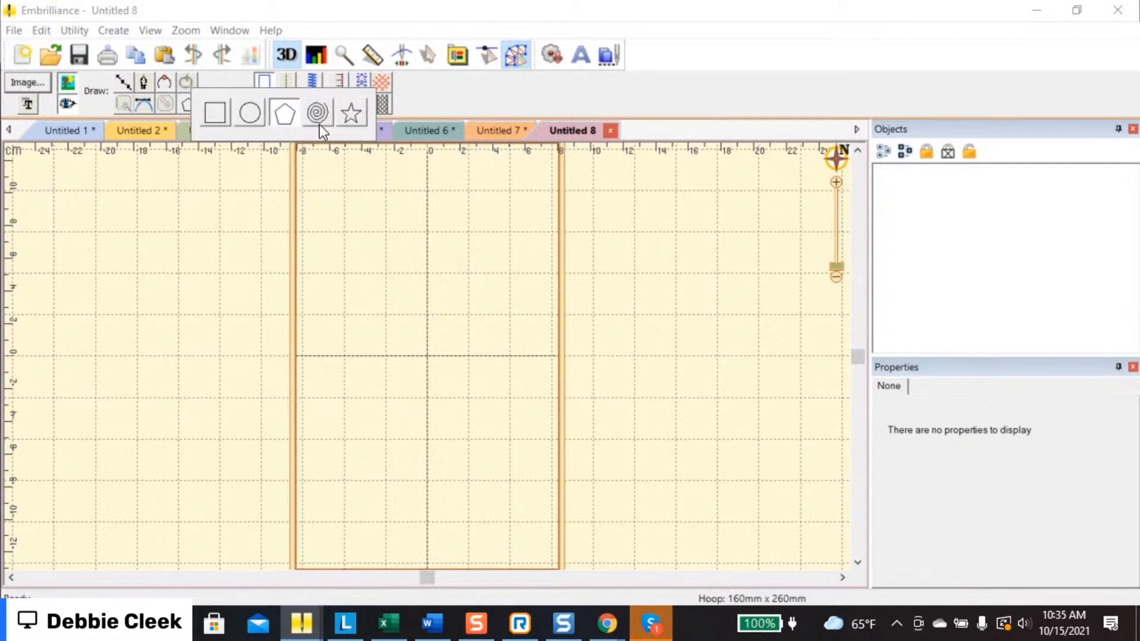
{"action": "left_click", "coordinate": [250, 114]}
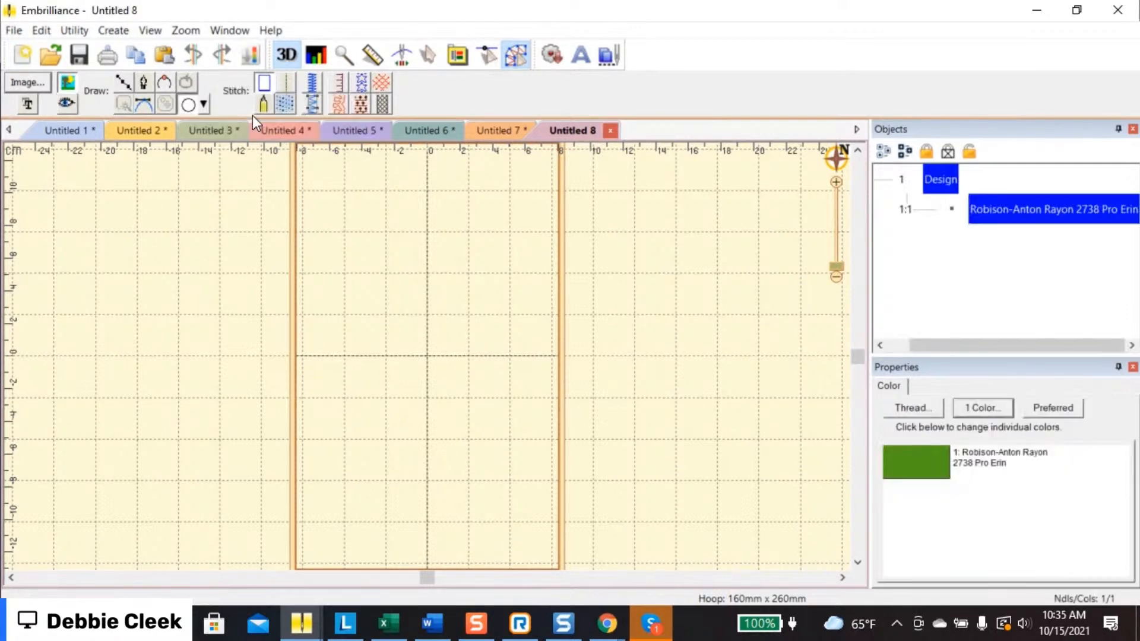
{"action": "mouse_move", "coordinate": [348, 233]}
{"action": "left_mouse_down"}
{"action": "mouse_move", "coordinate": [466, 402]}
{"action": "mouse_move", "coordinate": [522, 452]}
{"action": "left_mouse_up"}
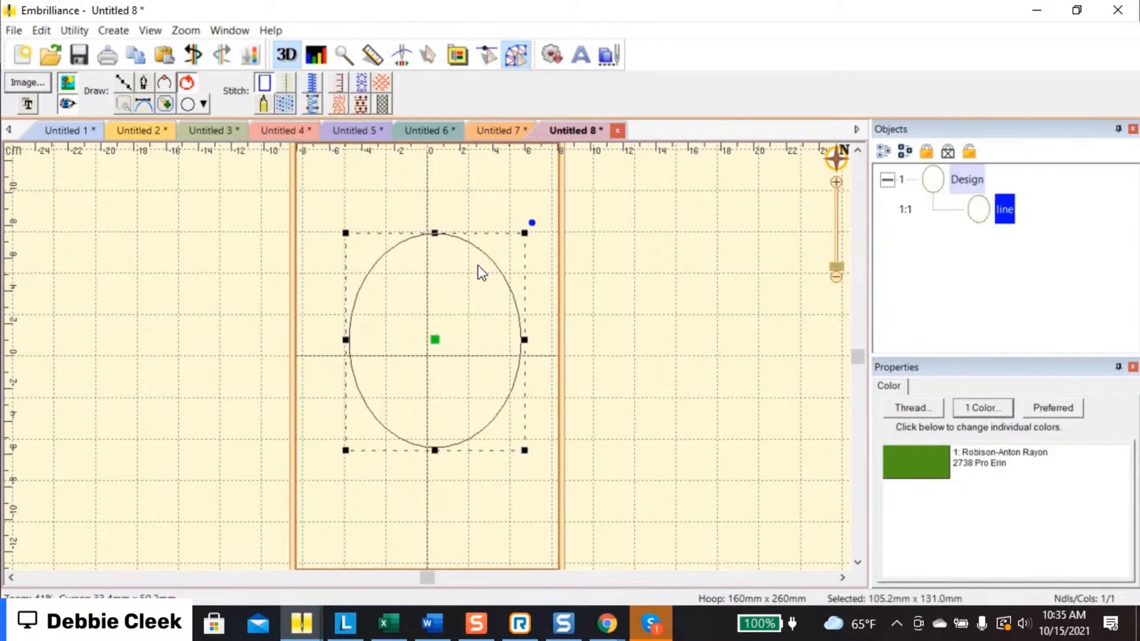
Convert the ellipse to an Applique with the Material line enabled and its border set to None
{"action": "left_click", "coordinate": [339, 87]}
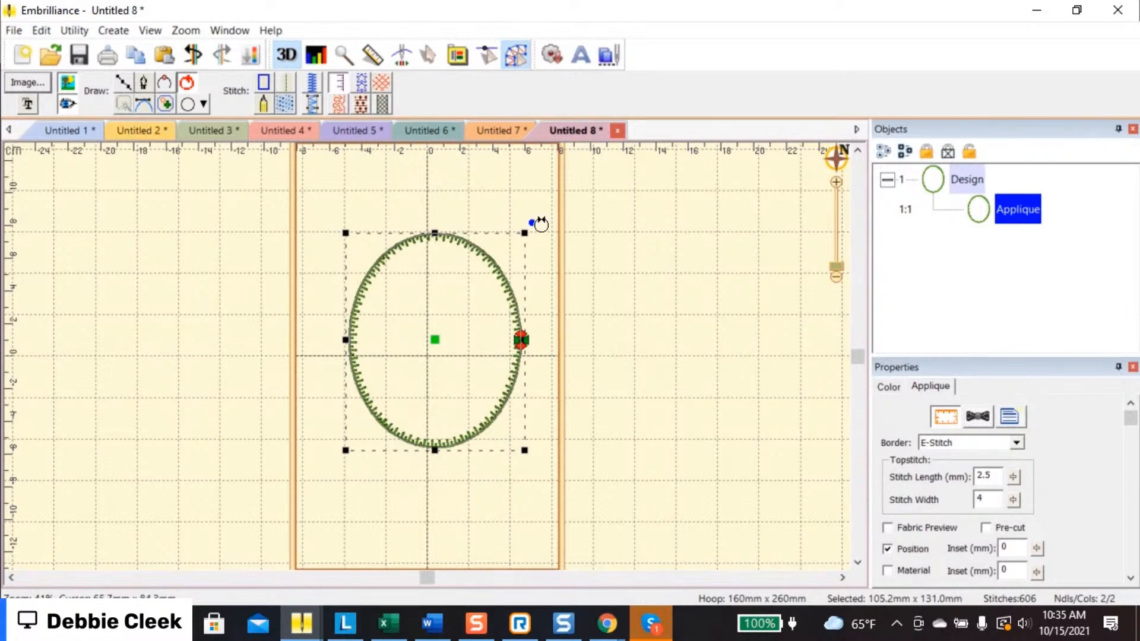
{"action": "left_click", "coordinate": [1018, 442]}
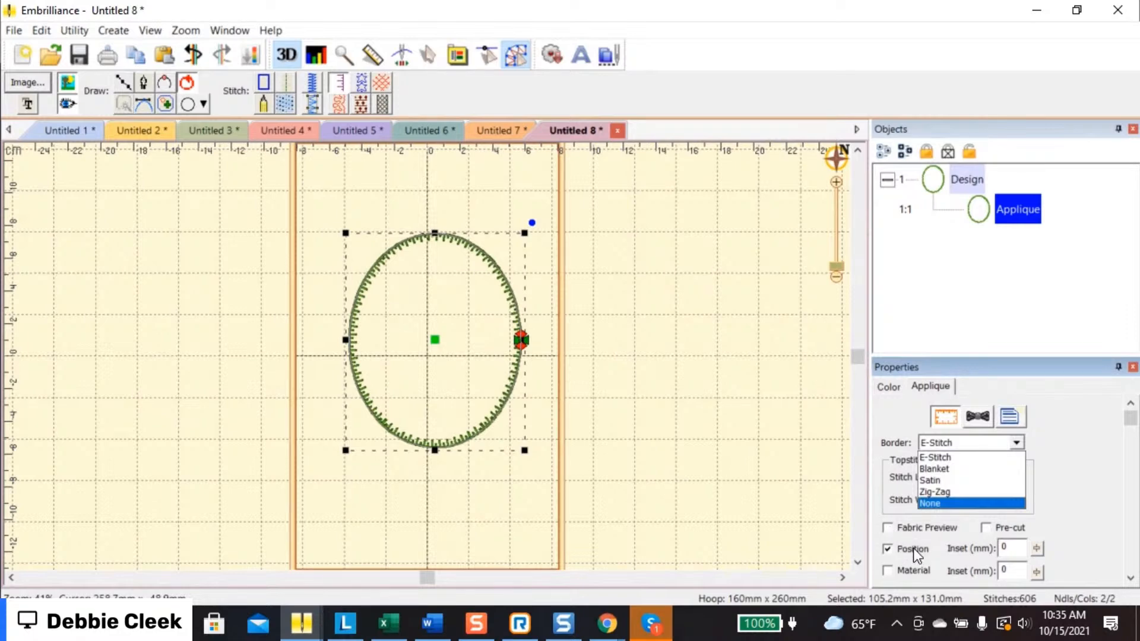
{"action": "left_click", "coordinate": [889, 572]}
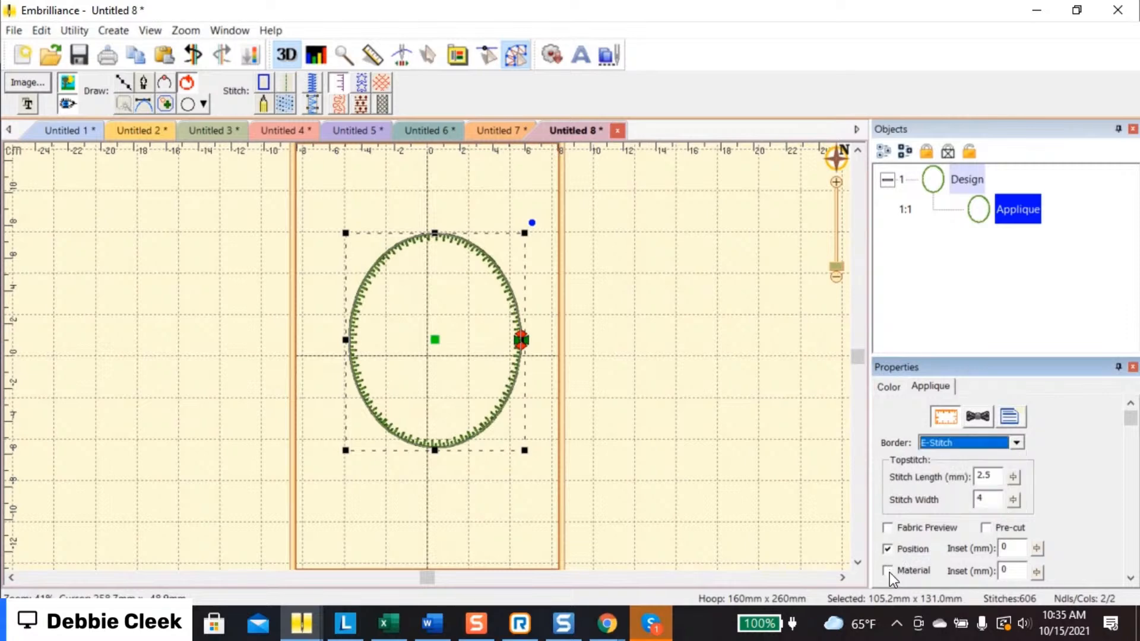
{"action": "left_click", "coordinate": [888, 571]}
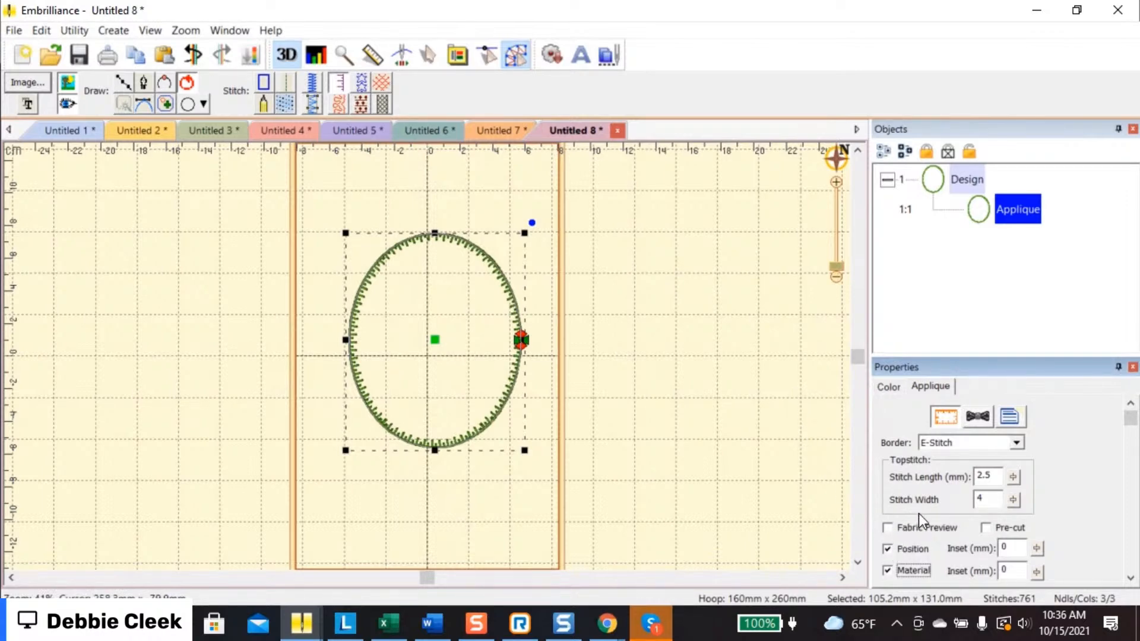
{"action": "left_click", "coordinate": [1015, 443]}
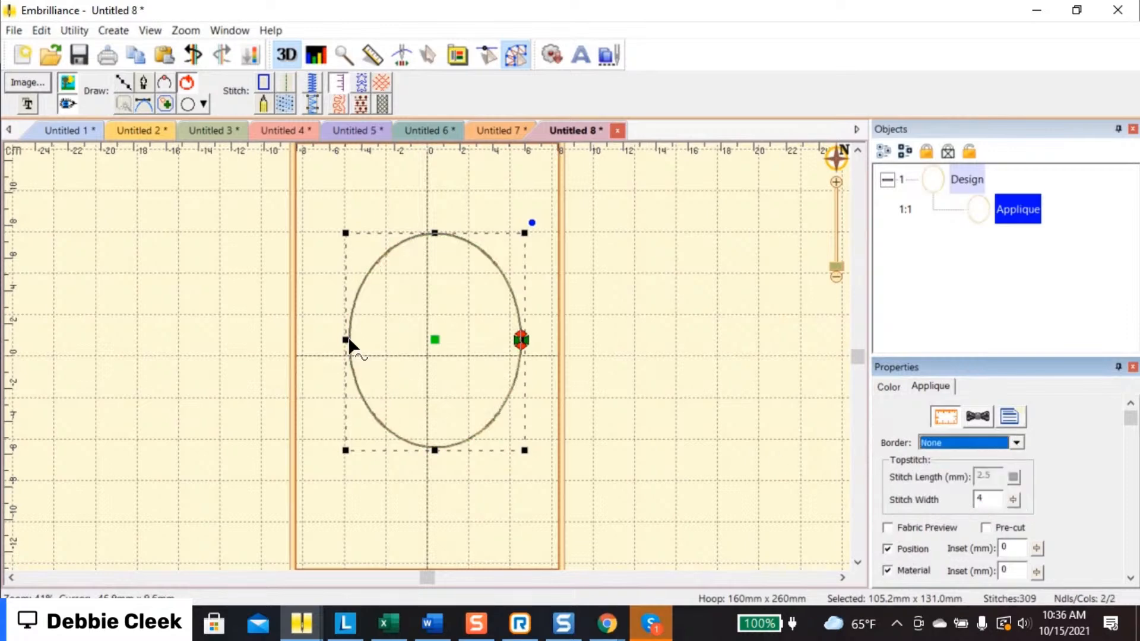
Duplicate the applique ellipse by copying it and pasting the copy in the same place
{"action": "right_click", "coordinate": [433, 342]}
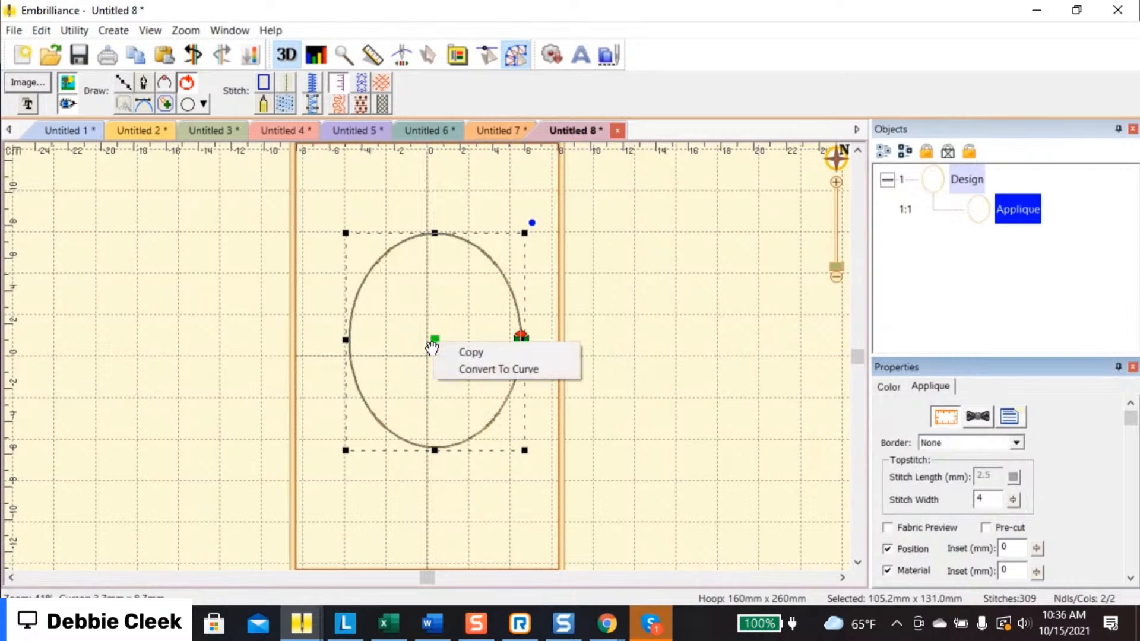
{"action": "left_click", "coordinate": [461, 354]}
{"action": "right_click", "coordinate": [461, 355]}
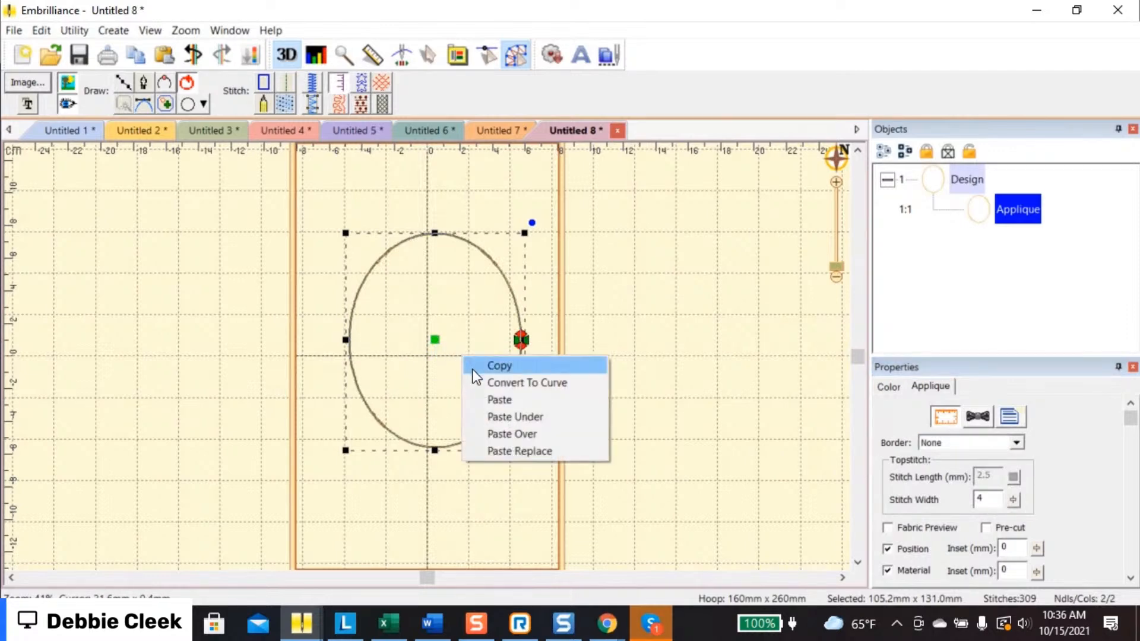
{"action": "left_click", "coordinate": [479, 399]}
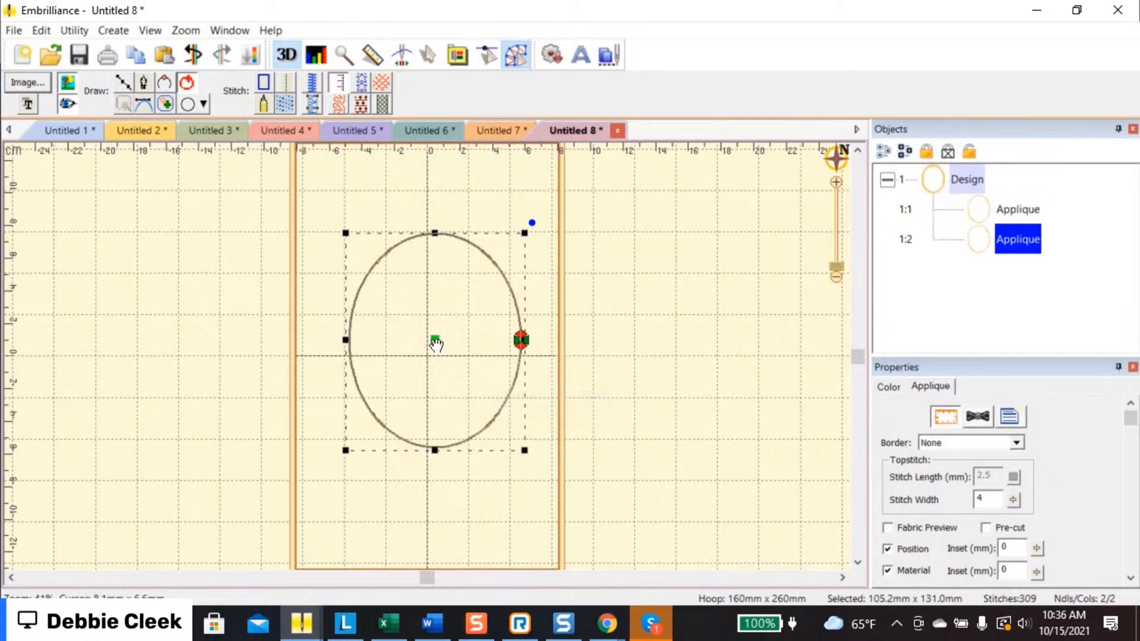
Convert the pasted ellipse to Motif stitching using the Larger 1 motif
{"action": "left_click", "coordinate": [362, 86]}
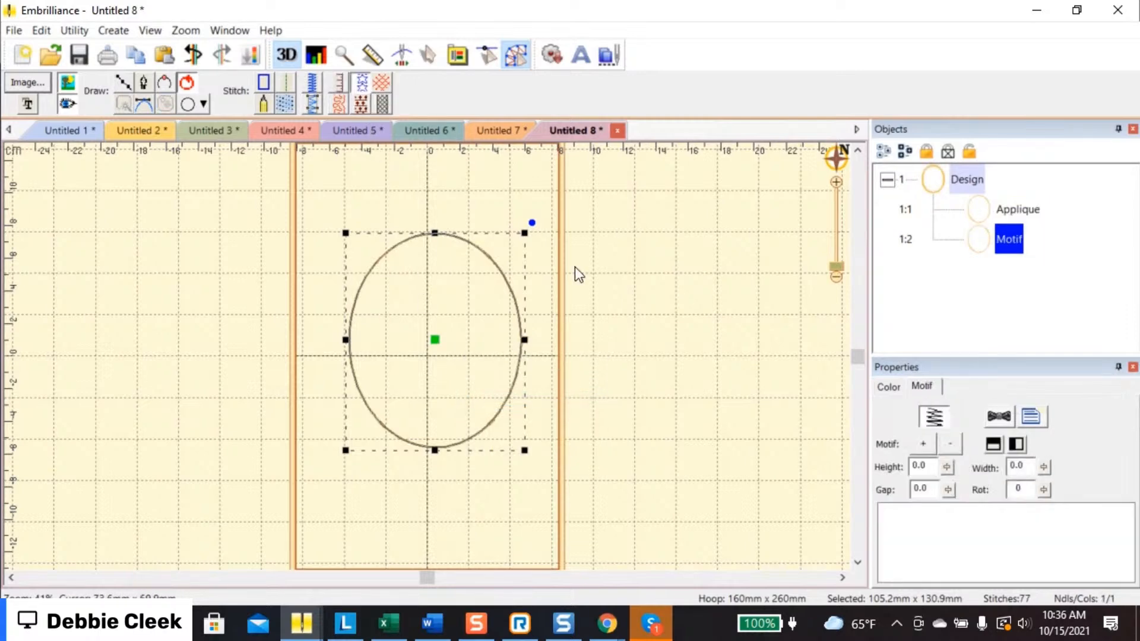
{"action": "left_click", "coordinate": [922, 444]}
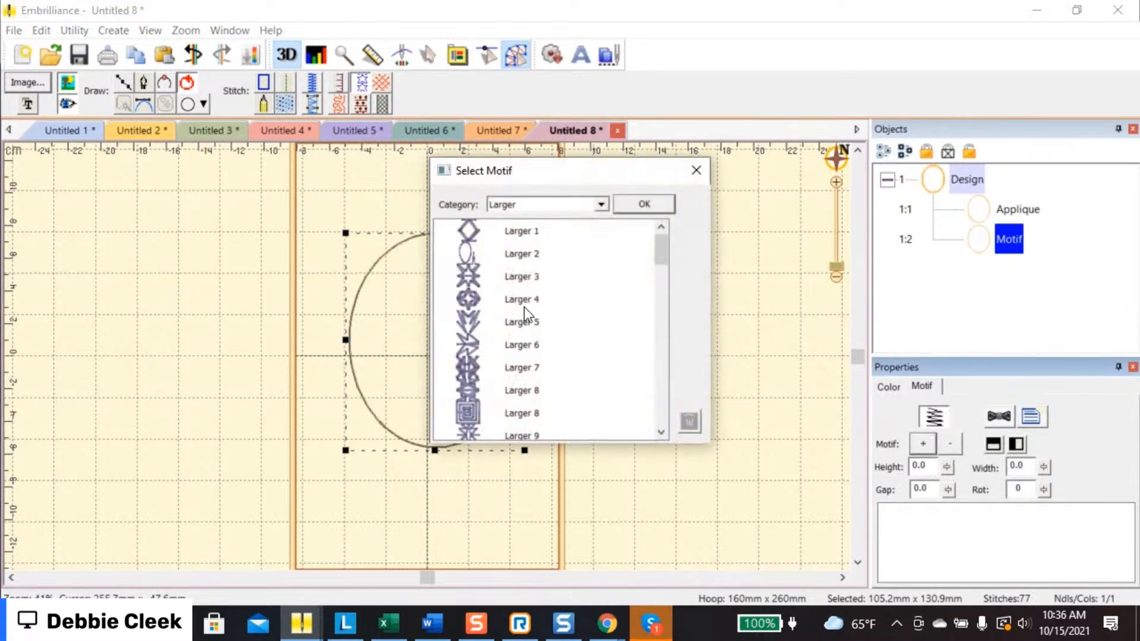
{"action": "left_click", "coordinate": [468, 236]}
{"action": "left_click", "coordinate": [644, 205]}
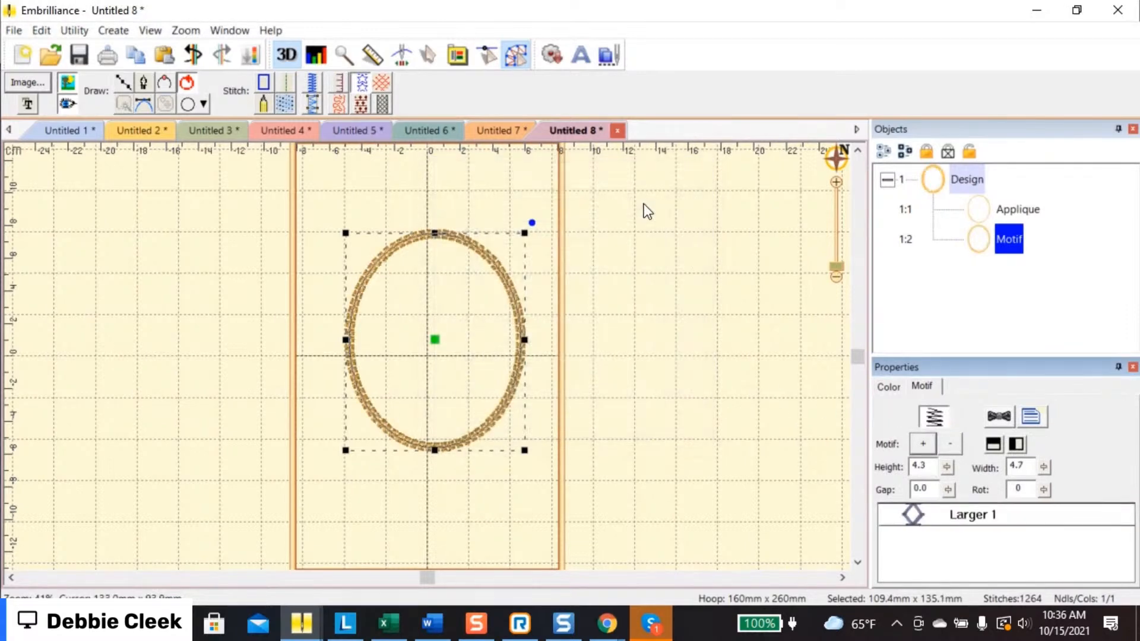
{"action": "left_click", "coordinate": [654, 226]}
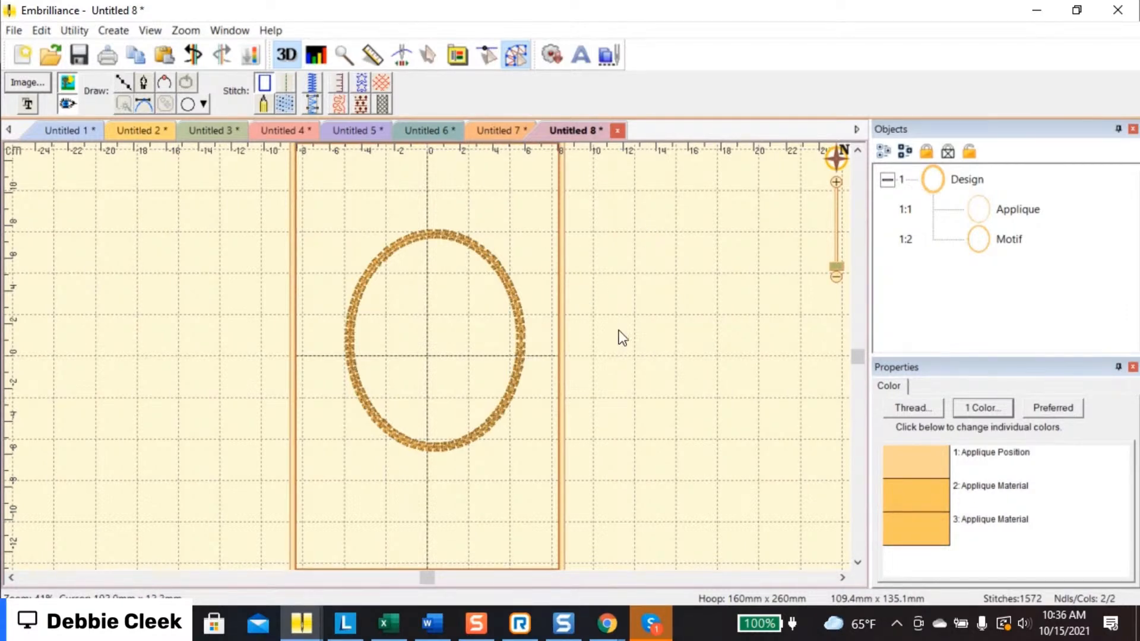
Add the Decorative 1 motif from the Decorative category to the motif ellipse and set its height to 5.2
{"action": "mouse_move", "coordinate": [837, 266]}
{"action": "left_mouse_down"}
{"action": "mouse_move", "coordinate": [842, 254]}
{"action": "mouse_move", "coordinate": [848, 267]}
{"action": "left_mouse_up"}
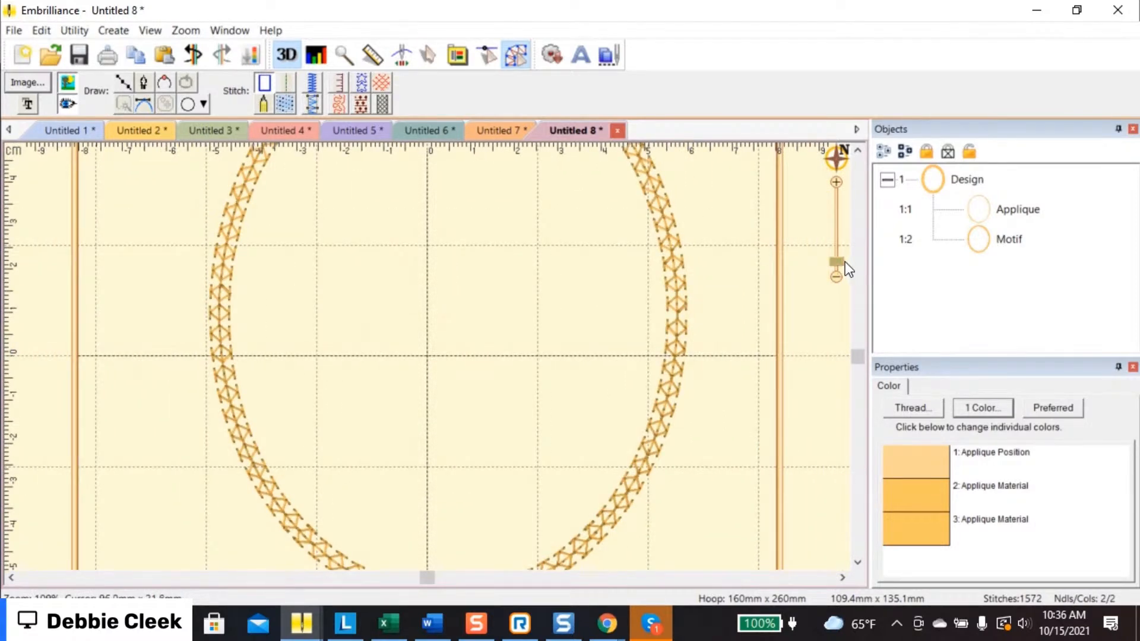
{"action": "left_click_drag", "start_coordinate": [861, 147], "coordinate": [861, 147]}
{"action": "left_click", "coordinate": [685, 426]}
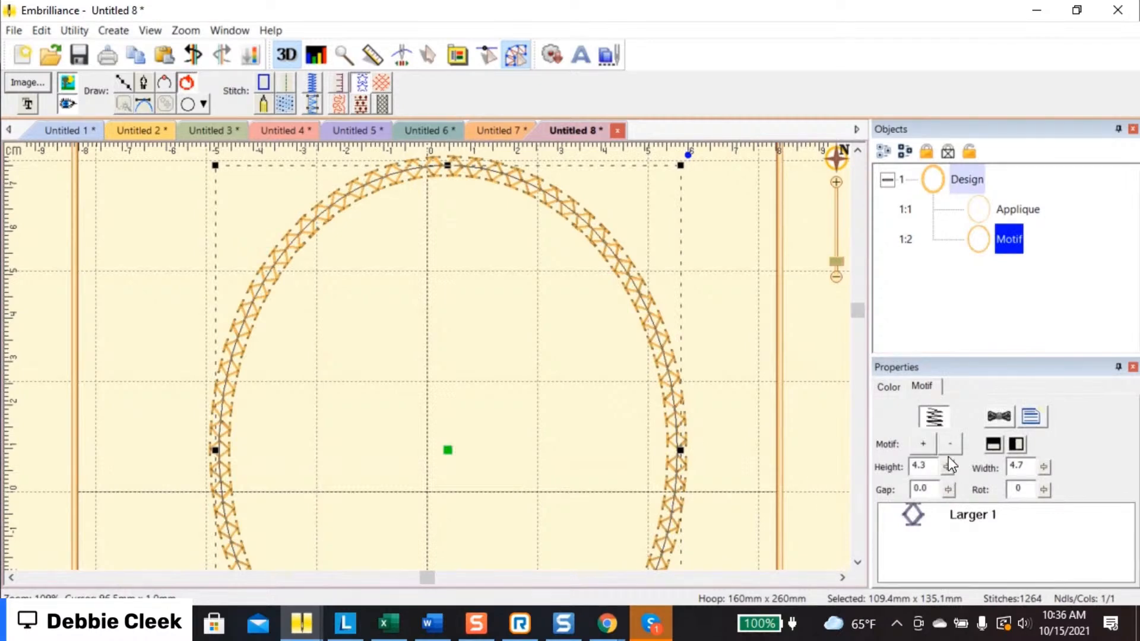
{"action": "left_click", "coordinate": [923, 444]}
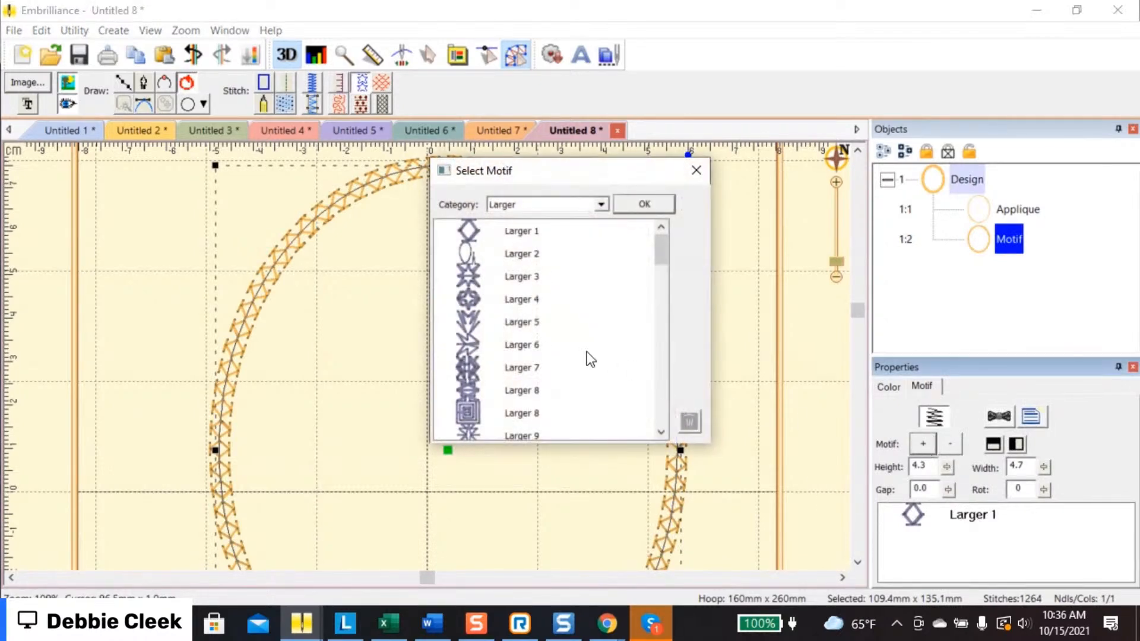
{"action": "left_click", "coordinate": [600, 205]}
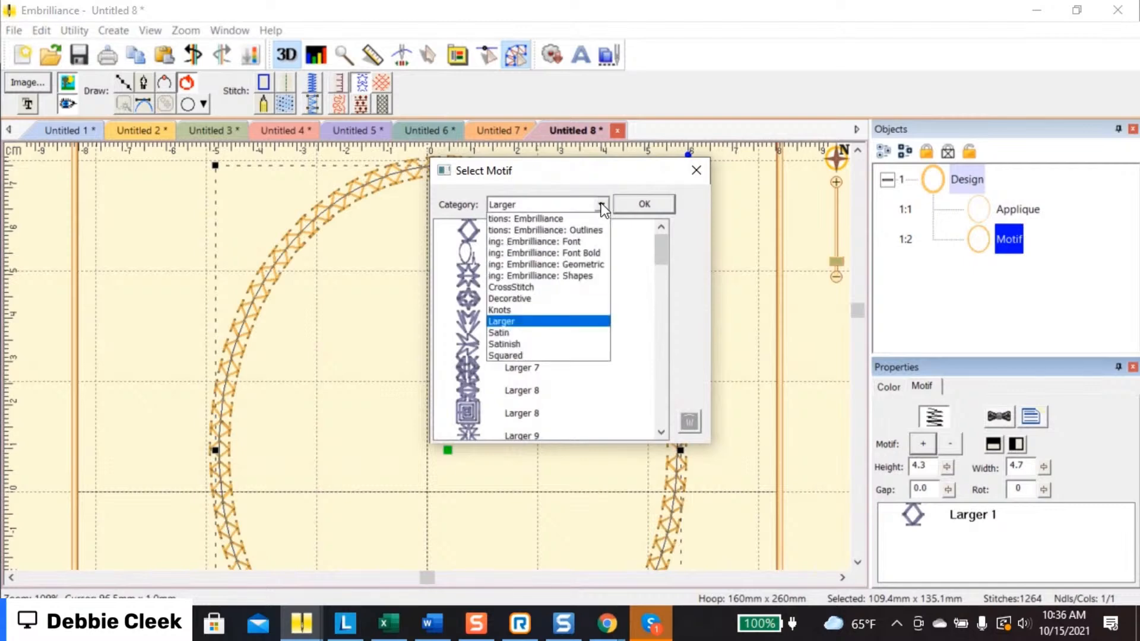
{"action": "left_click", "coordinate": [514, 301]}
{"action": "left_click", "coordinate": [516, 237]}
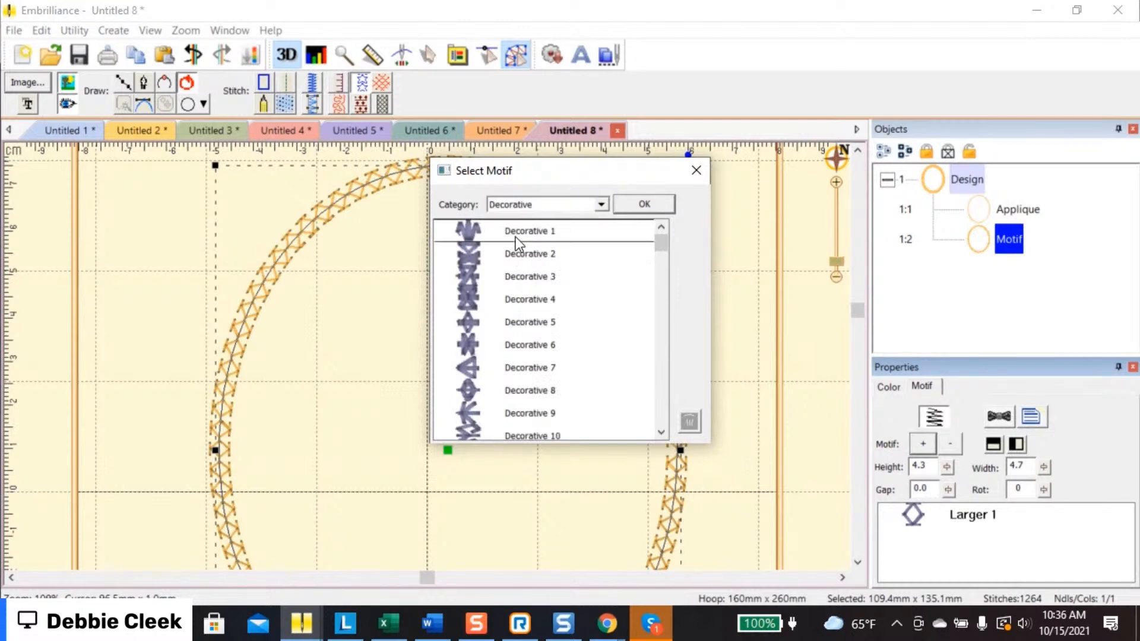
{"action": "left_click", "coordinate": [617, 206]}
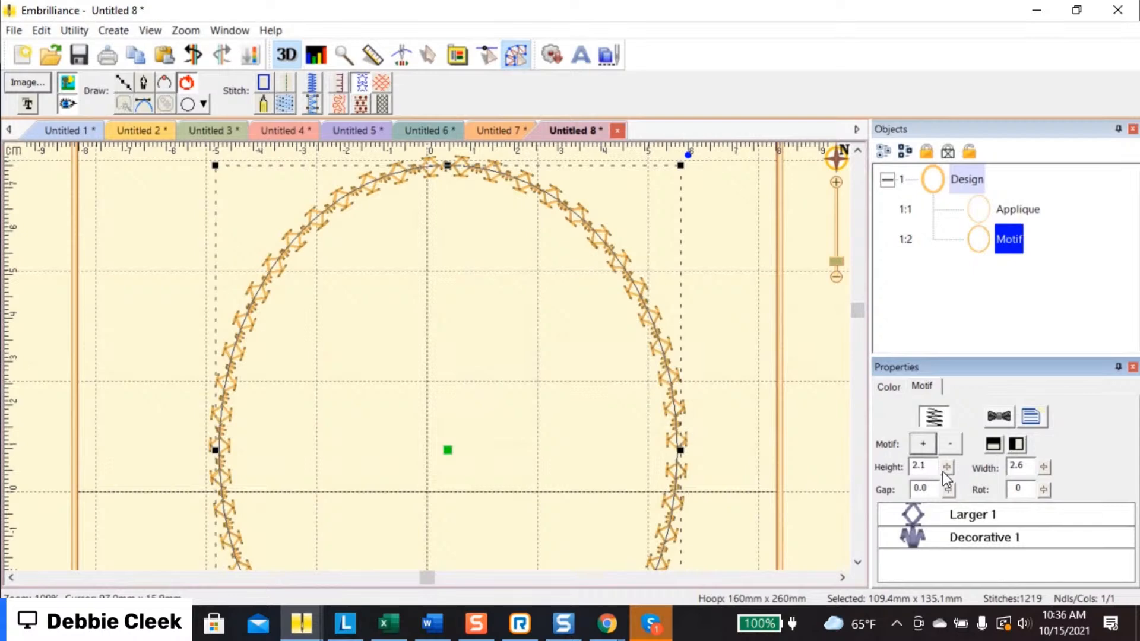
{"action": "left_click_drag", "start_coordinate": [947, 468], "coordinate": [948, 544]}
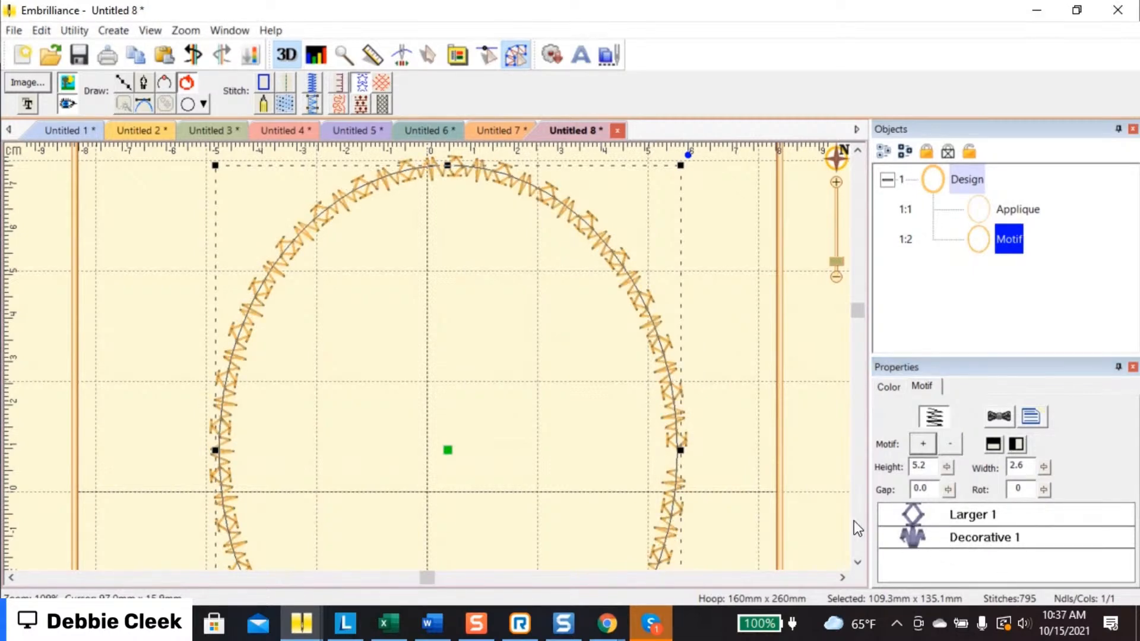
Add the Satinish 2 motif from the Satinish category to the motif ellipse's sequence
{"action": "left_click", "coordinate": [924, 443]}
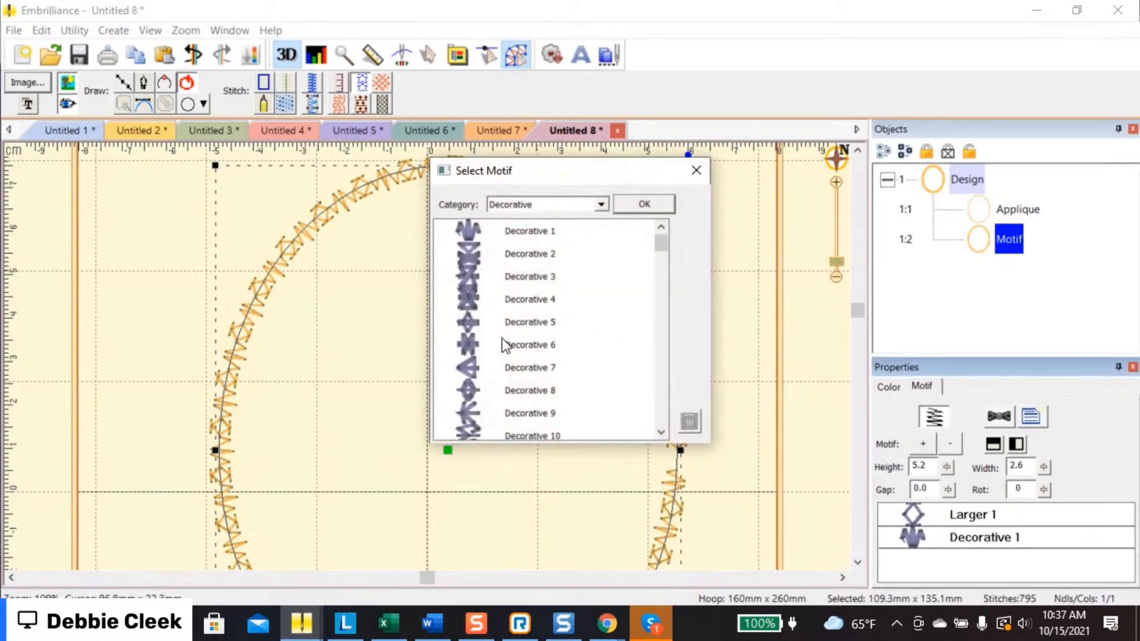
{"action": "left_click", "coordinate": [602, 204]}
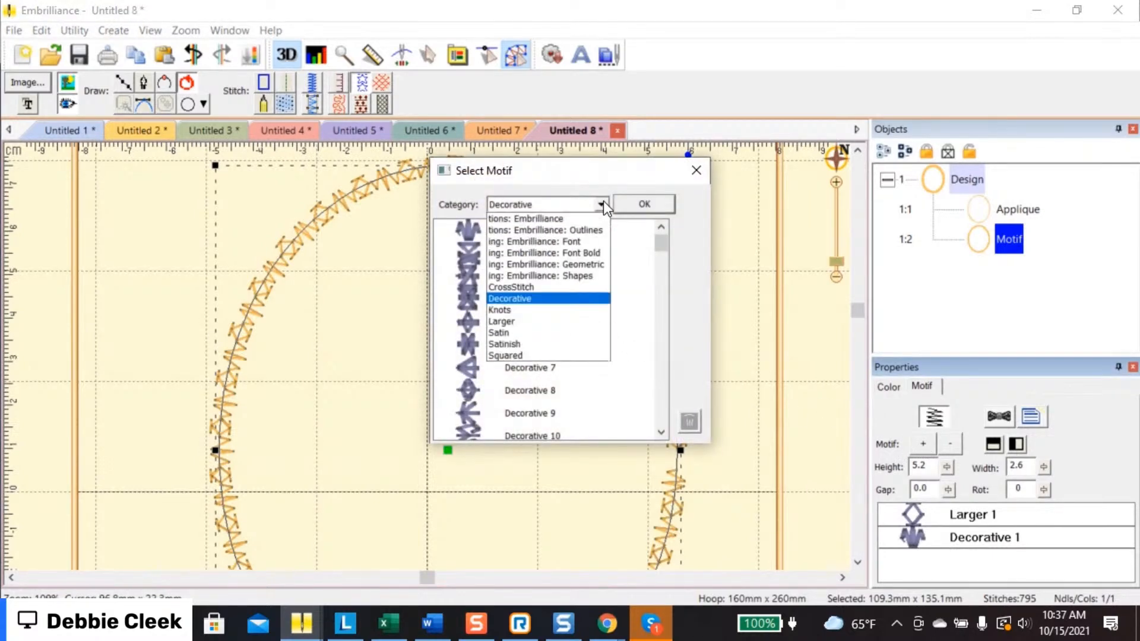
{"action": "left_click", "coordinate": [510, 344]}
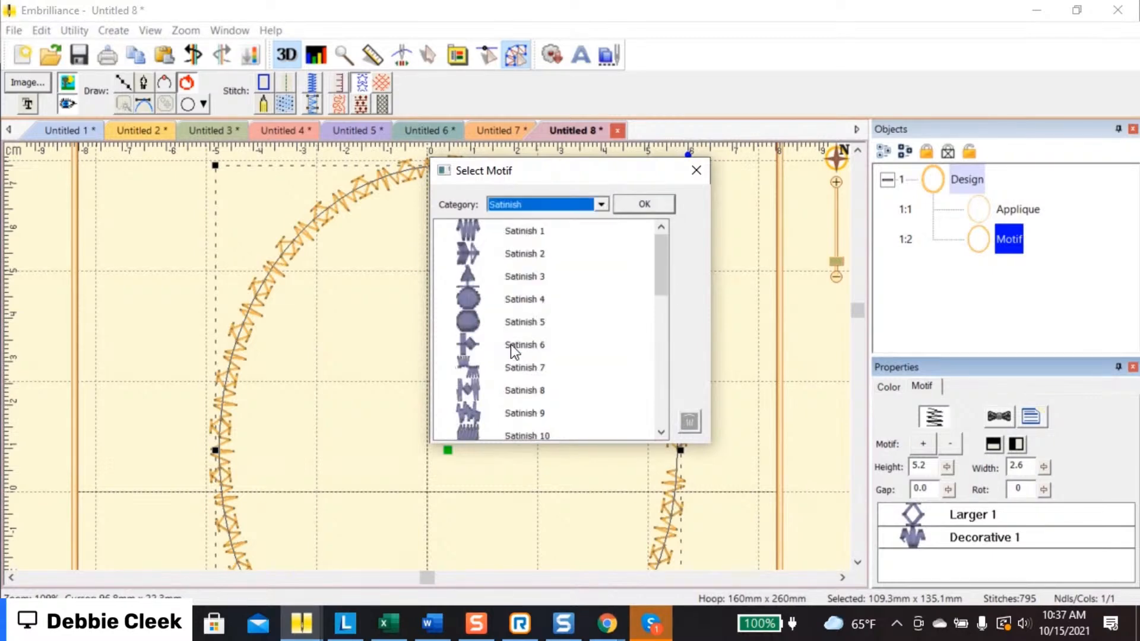
{"action": "left_click", "coordinate": [480, 255]}
{"action": "left_click", "coordinate": [615, 204]}
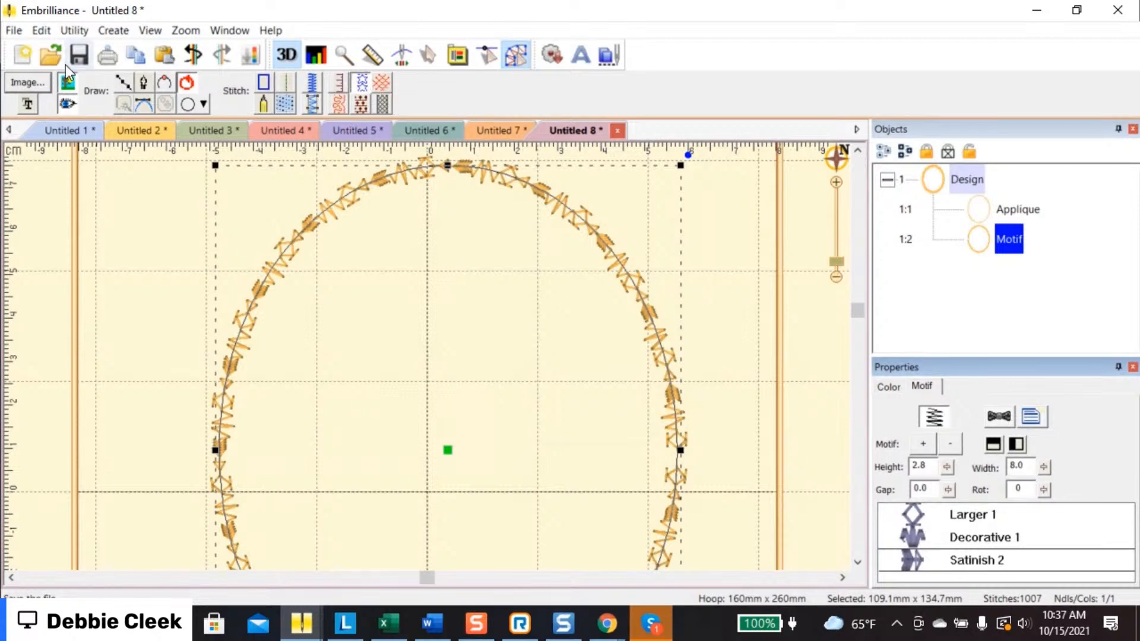
In a new design, draw a closed U-shaped outline about 135 by 75 mm above the horizontal centerline and fill it with cross stitch
{"action": "left_click", "coordinate": [20, 51]}
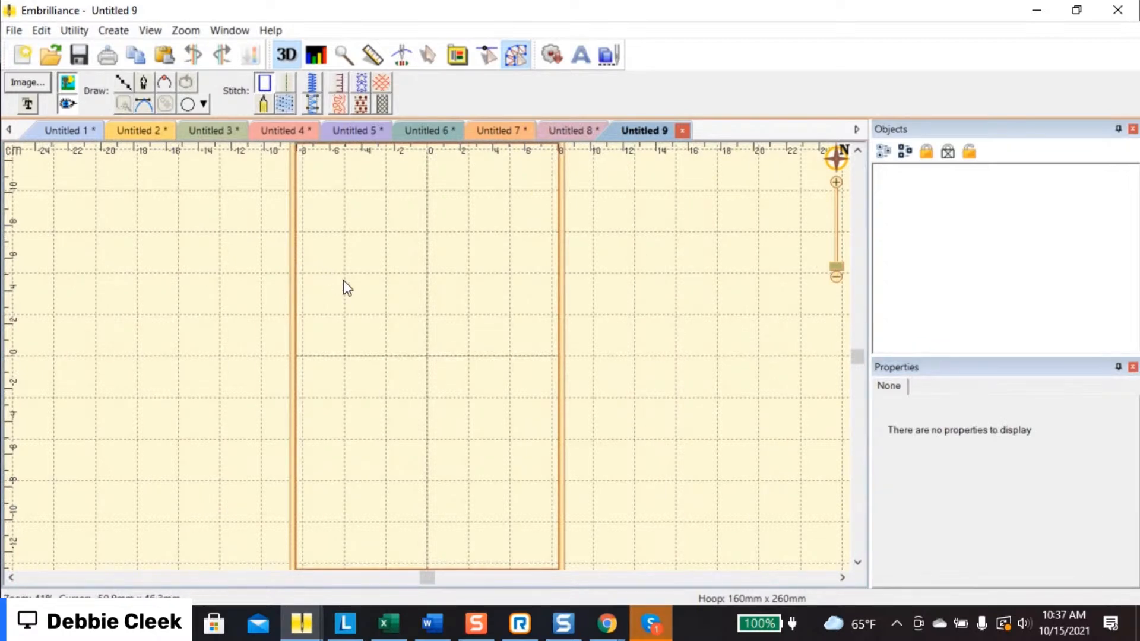
{"action": "left_click", "coordinate": [122, 83]}
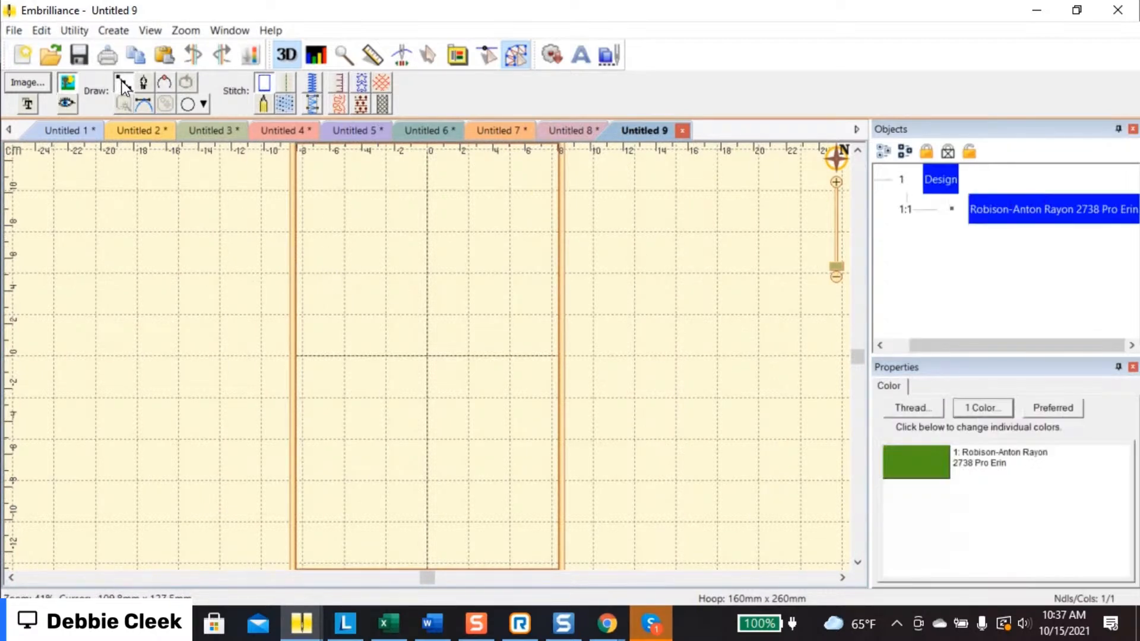
{"action": "left_click", "coordinate": [326, 235]}
{"action": "left_click", "coordinate": [427, 353]}
{"action": "left_click", "coordinate": [533, 238]}
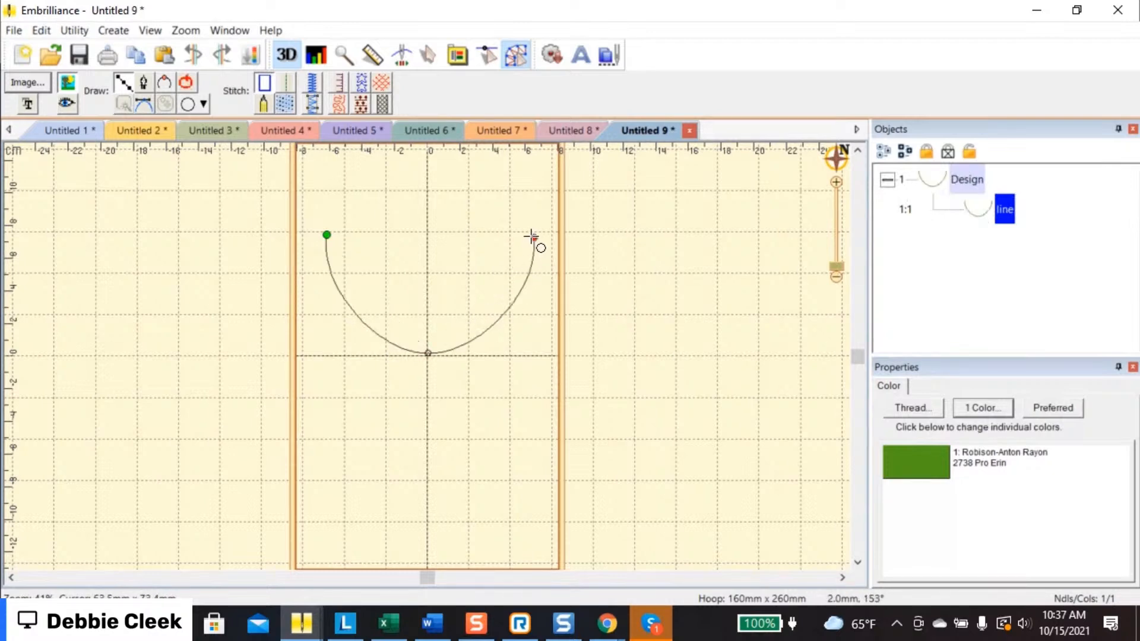
{"action": "left_click", "coordinate": [498, 230]}
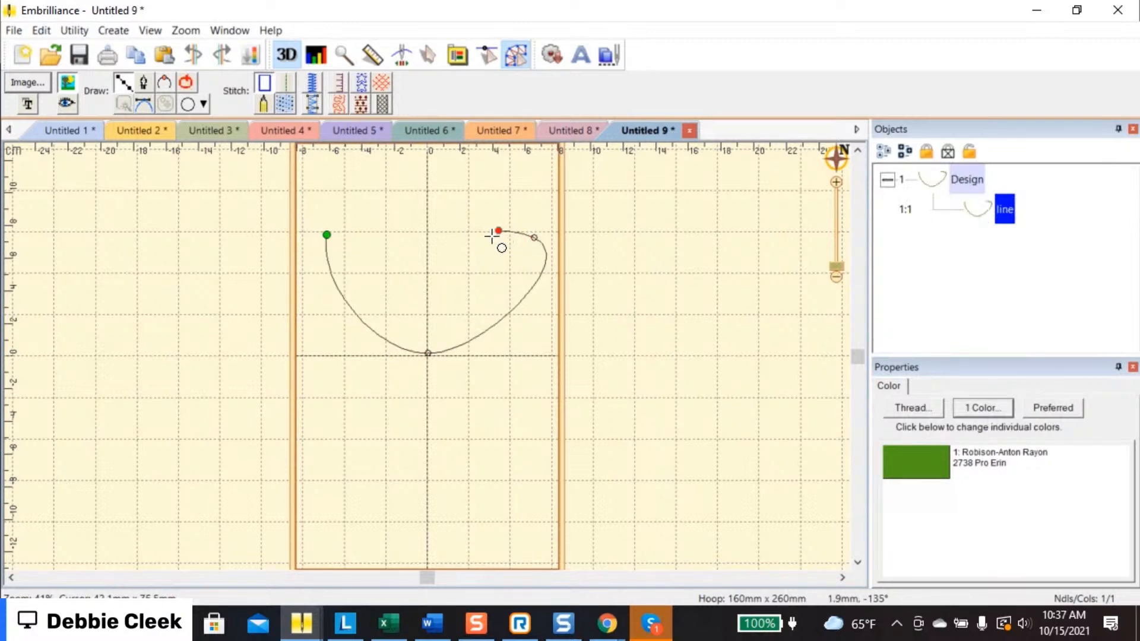
{"action": "left_click", "coordinate": [425, 315]}
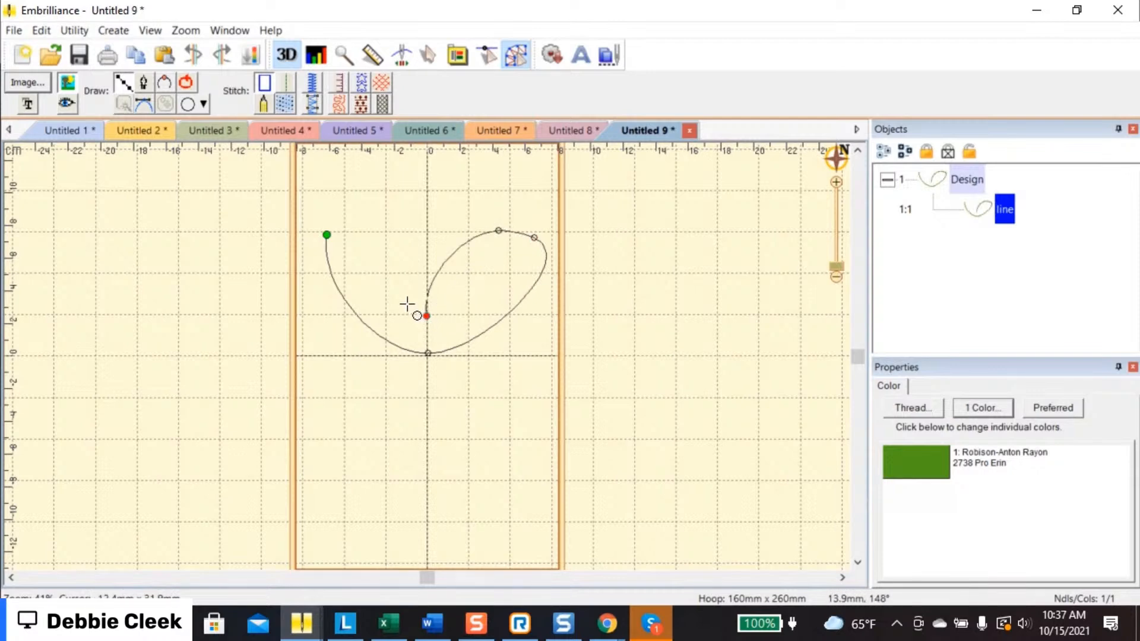
{"action": "left_click", "coordinate": [365, 232]}
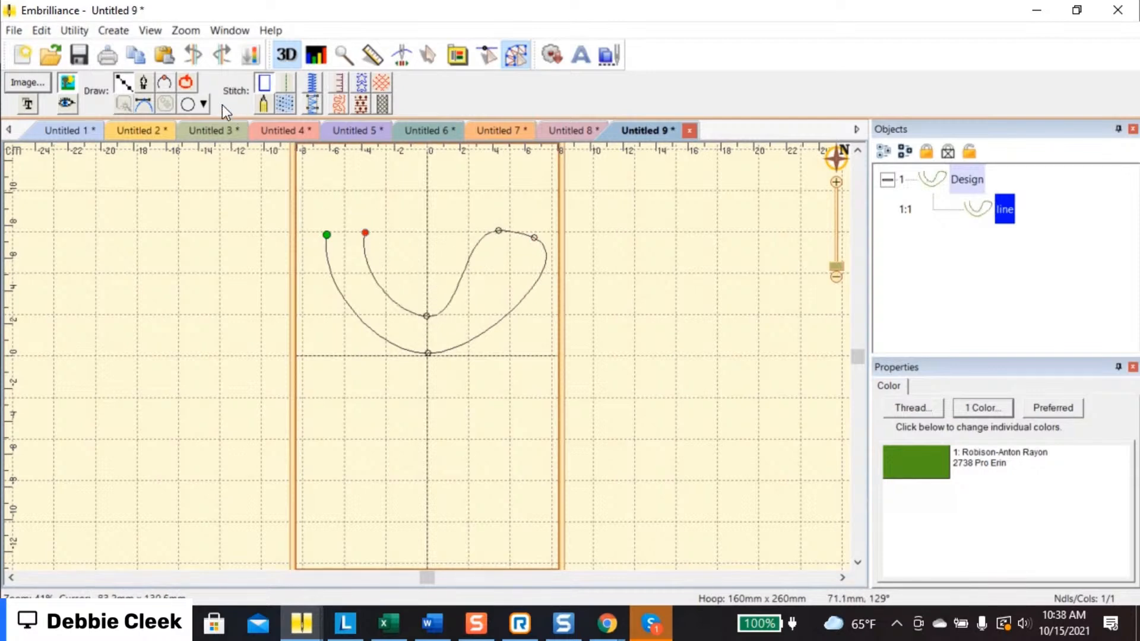
{"action": "left_click", "coordinate": [187, 82]}
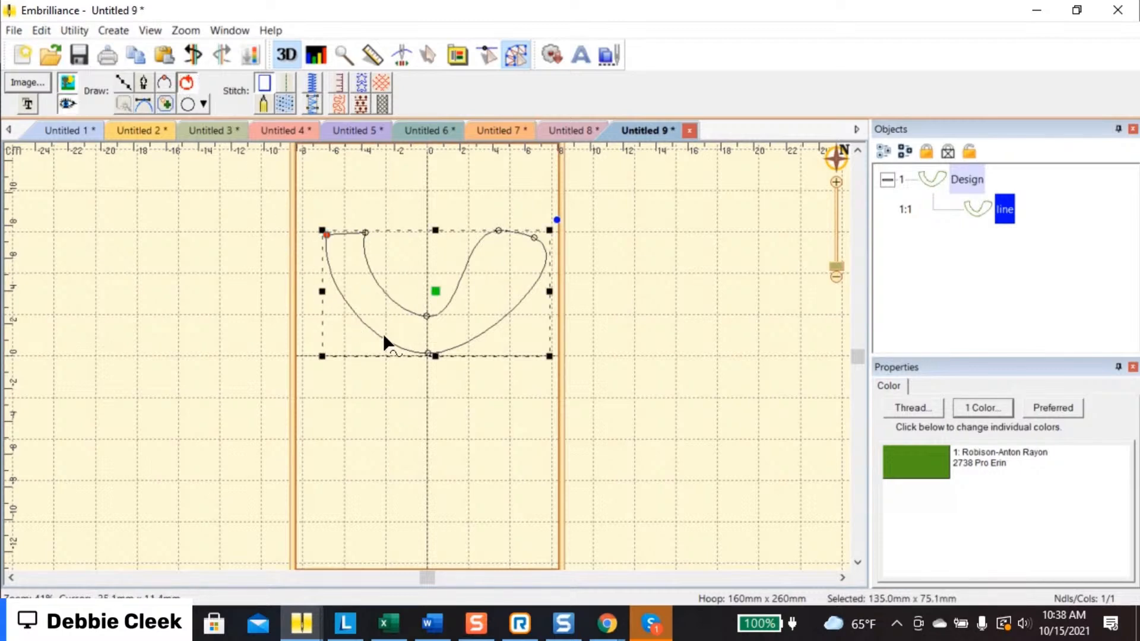
{"action": "left_click", "coordinate": [381, 82]}
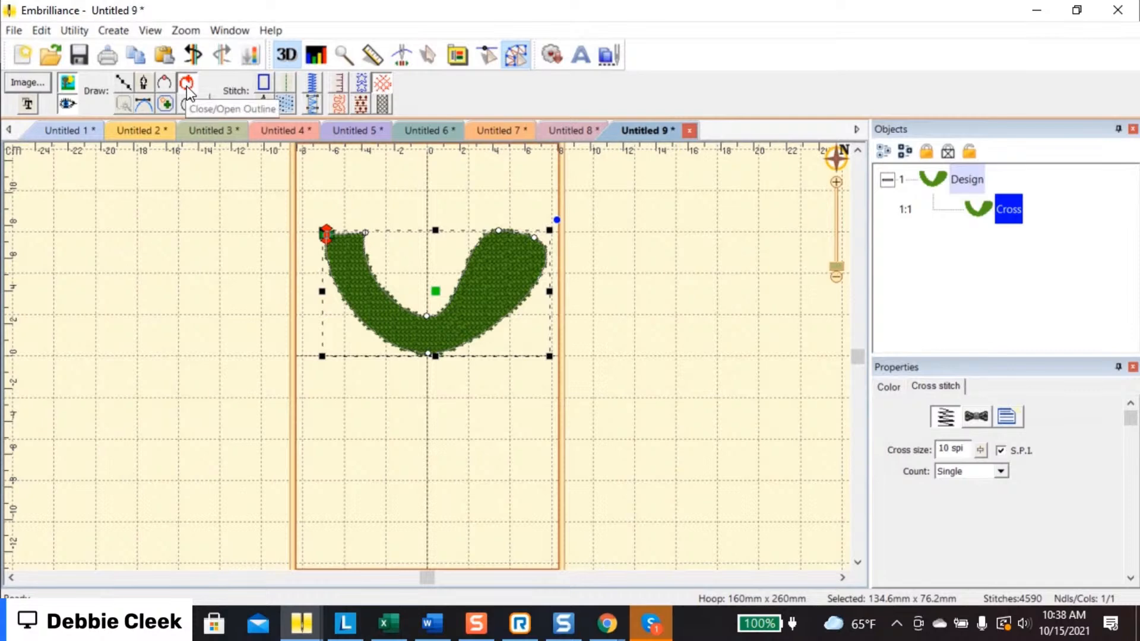
Draw a second closed U-shaped outline about 78 by 64 mm along the inner edge of the cross-stitch shape
{"action": "left_click", "coordinate": [121, 84]}
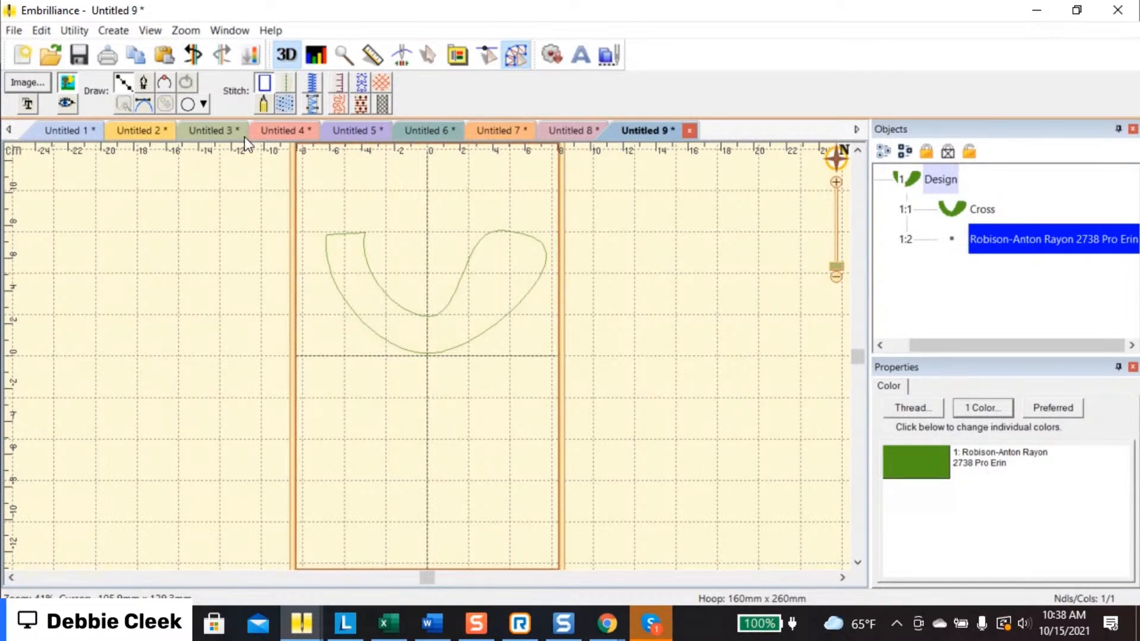
{"action": "left_click", "coordinate": [366, 232]}
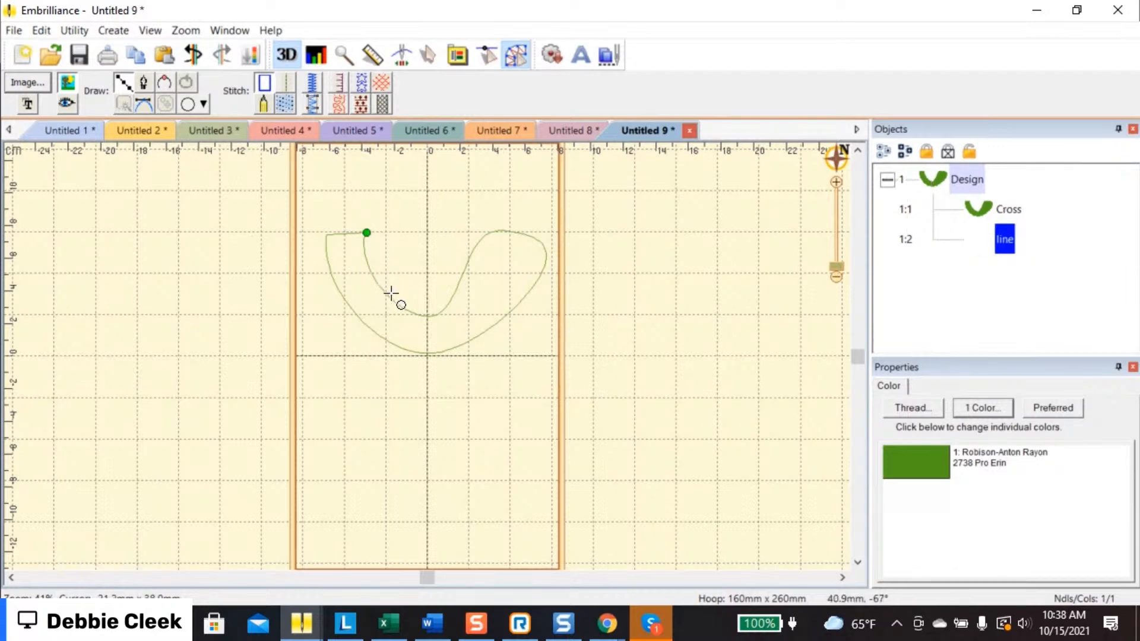
{"action": "left_click", "coordinate": [433, 314]}
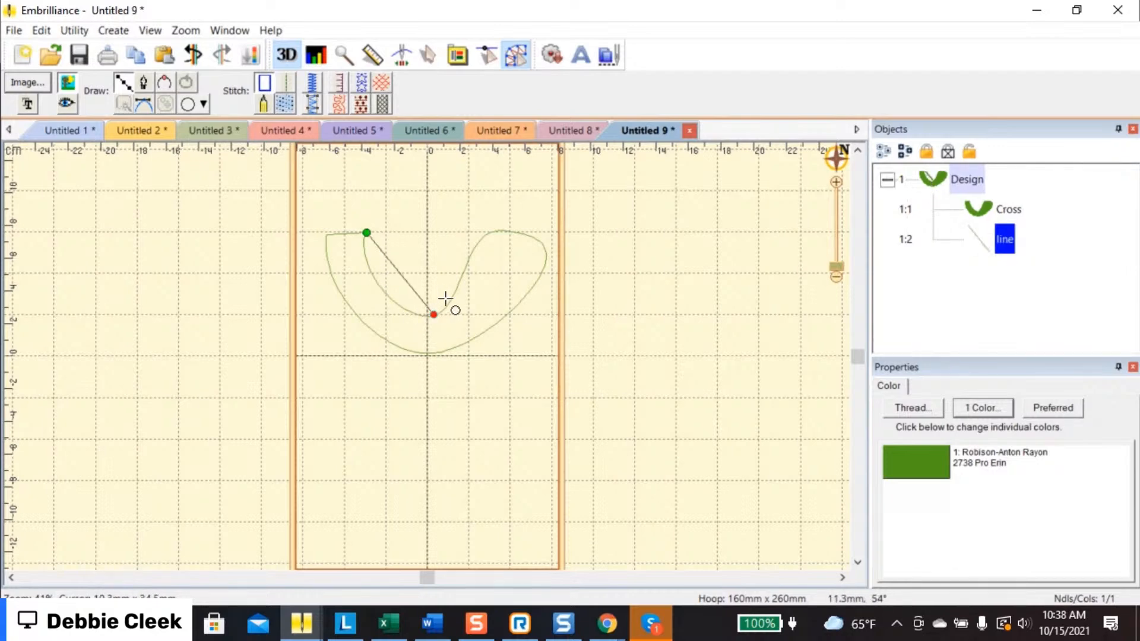
{"action": "left_click", "coordinate": [487, 231]}
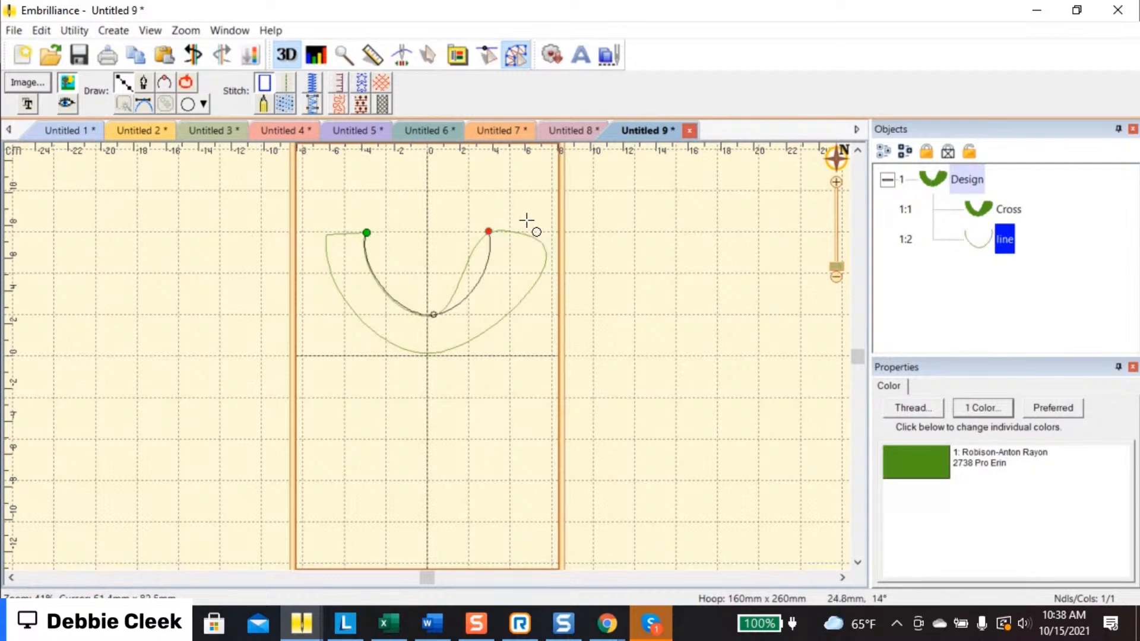
{"action": "left_click", "coordinate": [468, 211]}
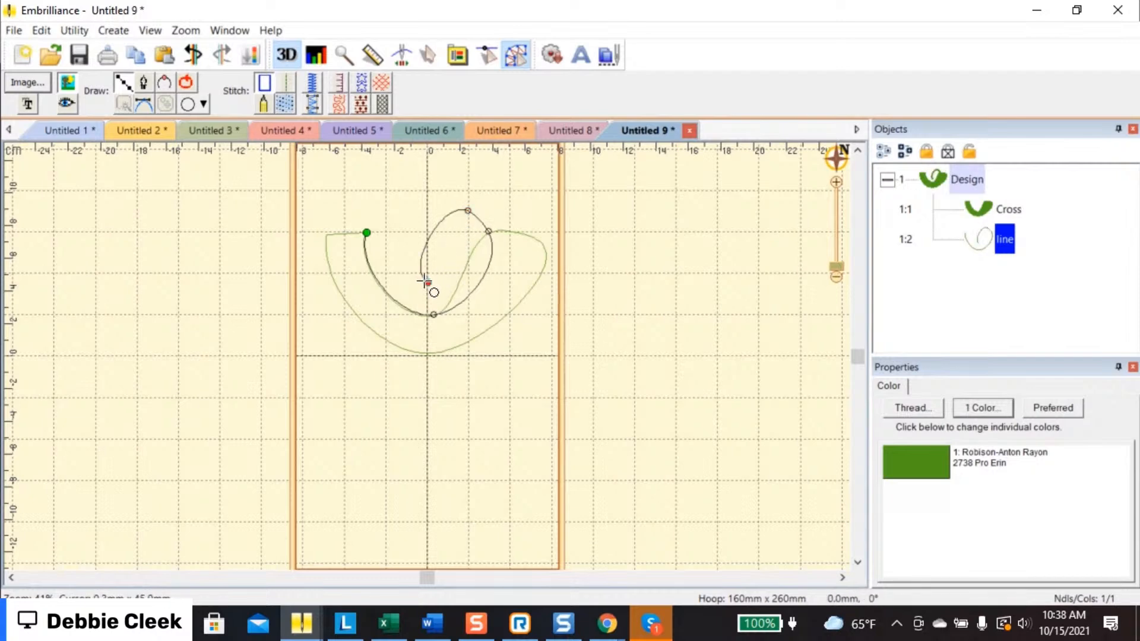
{"action": "left_click", "coordinate": [402, 218]}
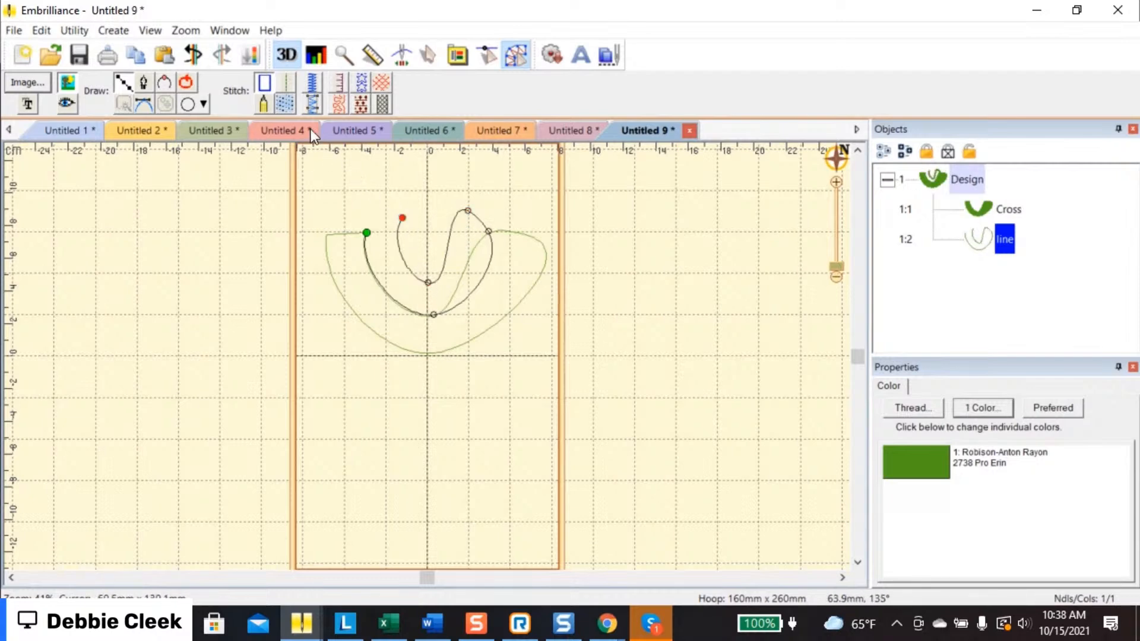
{"action": "left_click", "coordinate": [190, 81]}
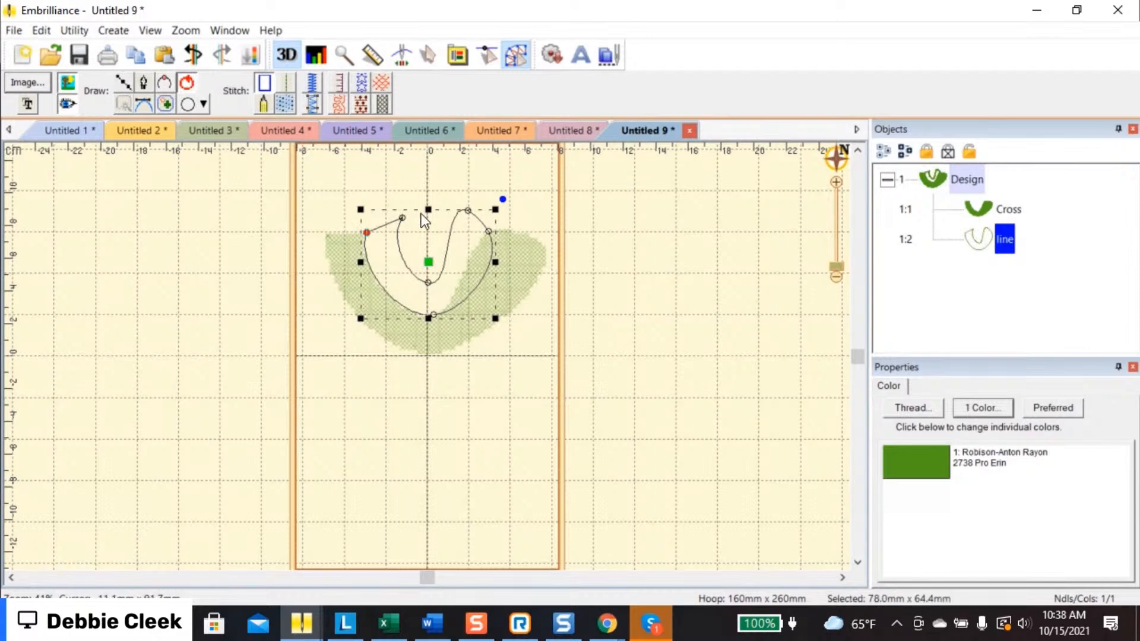
Open the smaller outline at its upper-right point and select its neighbouring points to inspect their curve handles
{"action": "left_click", "coordinate": [489, 232]}
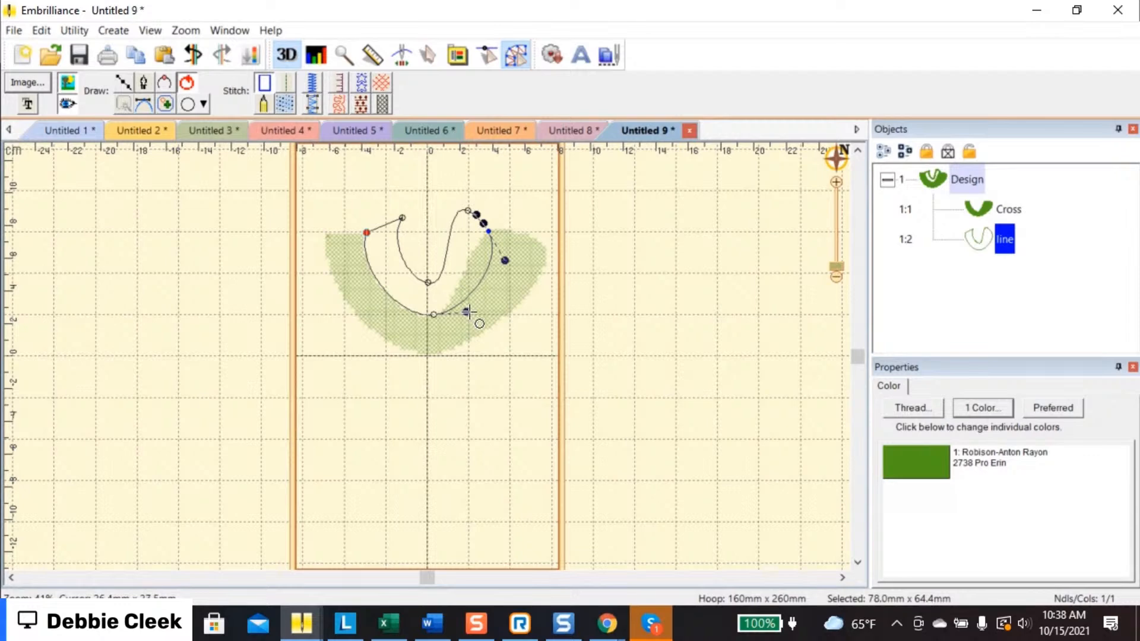
{"action": "left_click", "coordinate": [188, 84]}
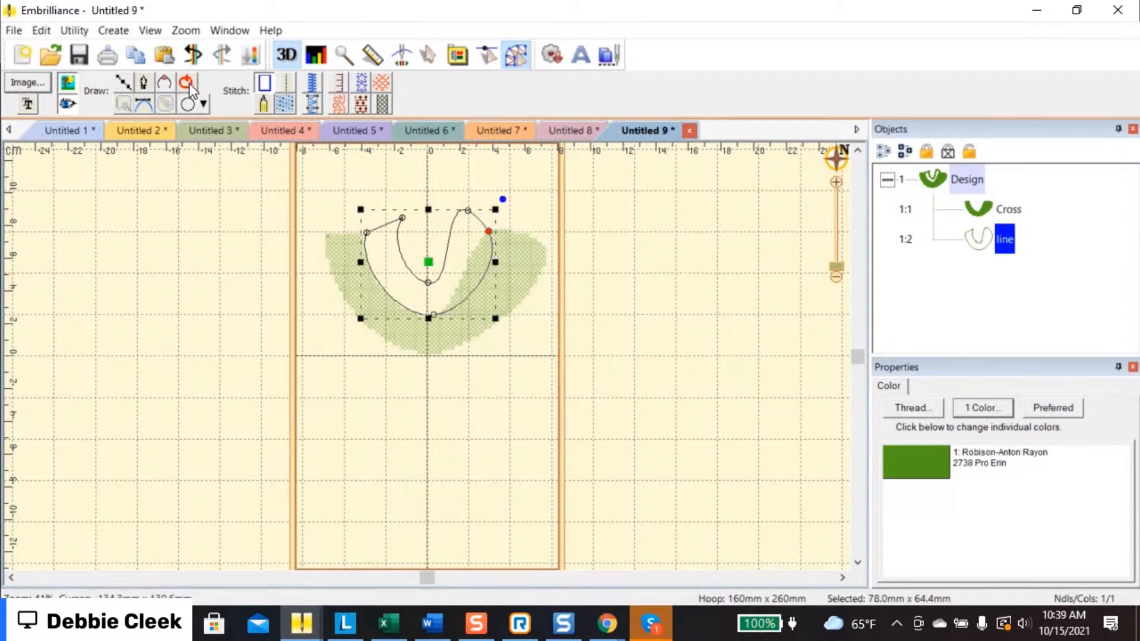
{"action": "left_click", "coordinate": [488, 232]}
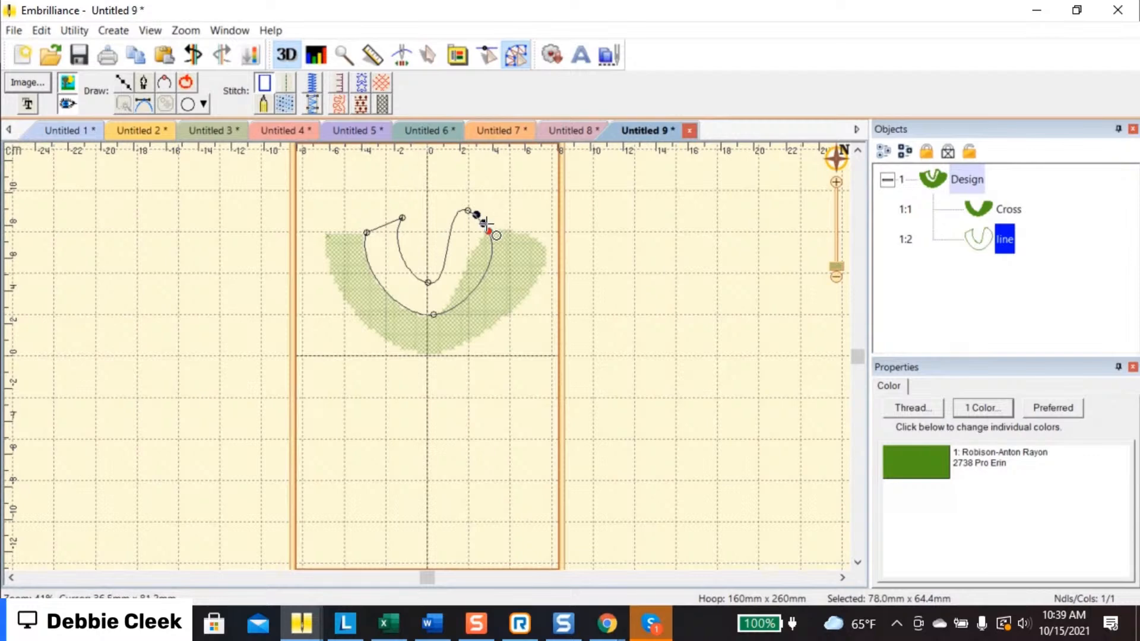
{"action": "left_click", "coordinate": [432, 315]}
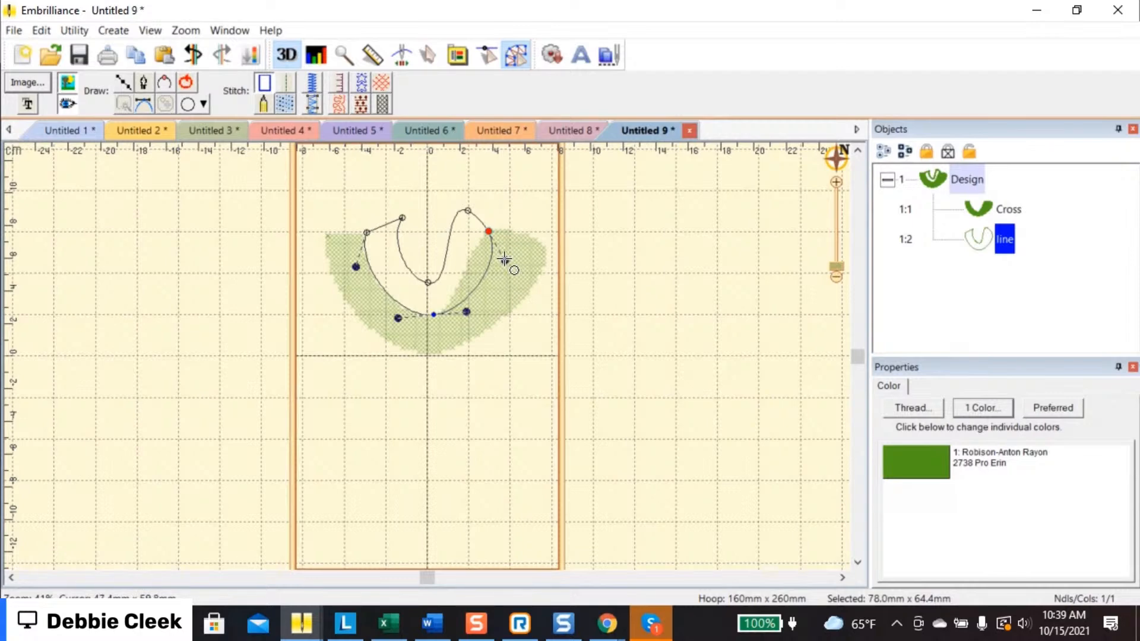
{"action": "left_click", "coordinate": [498, 241]}
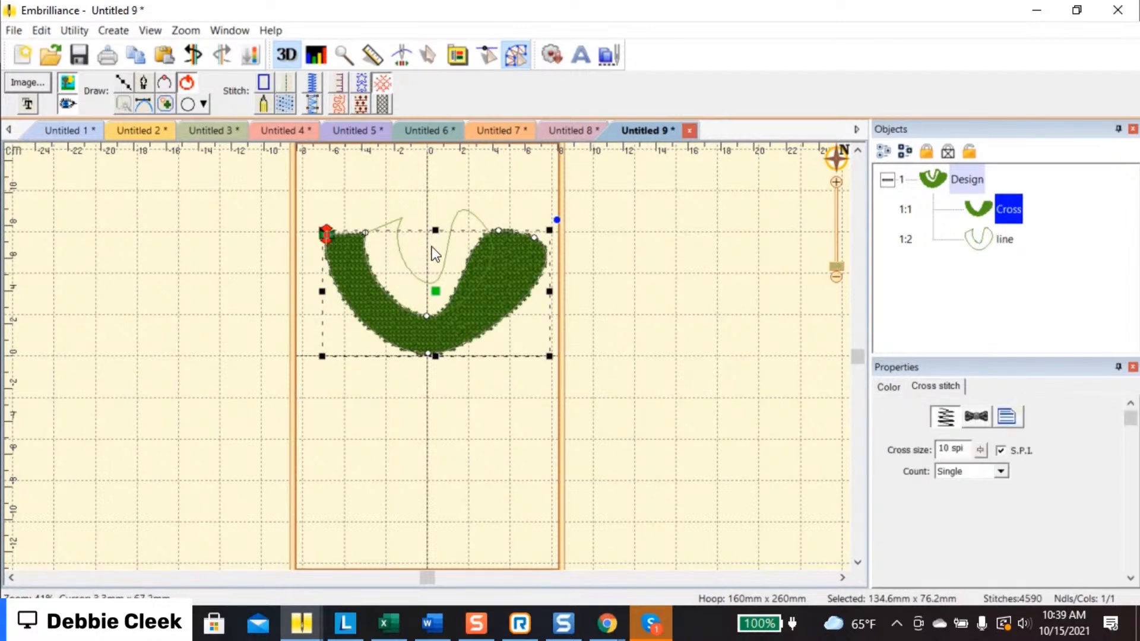
Set the smaller outline's thread color to Robison-Anton Rayon 2536 Rockport Blue
{"action": "left_click", "coordinate": [481, 220]}
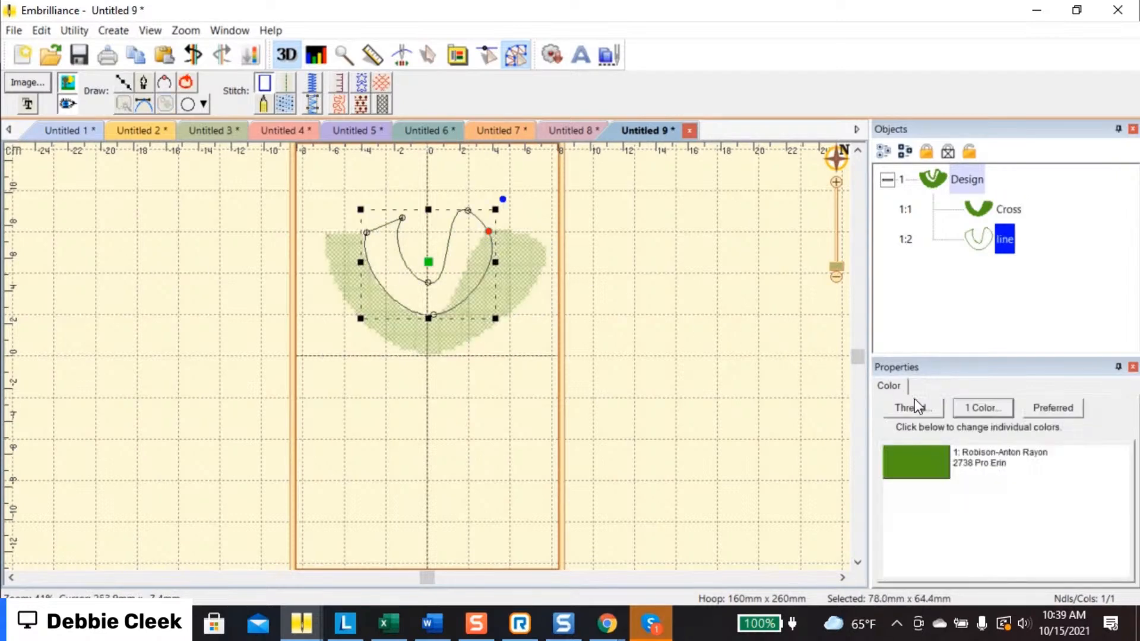
{"action": "left_click", "coordinate": [928, 458]}
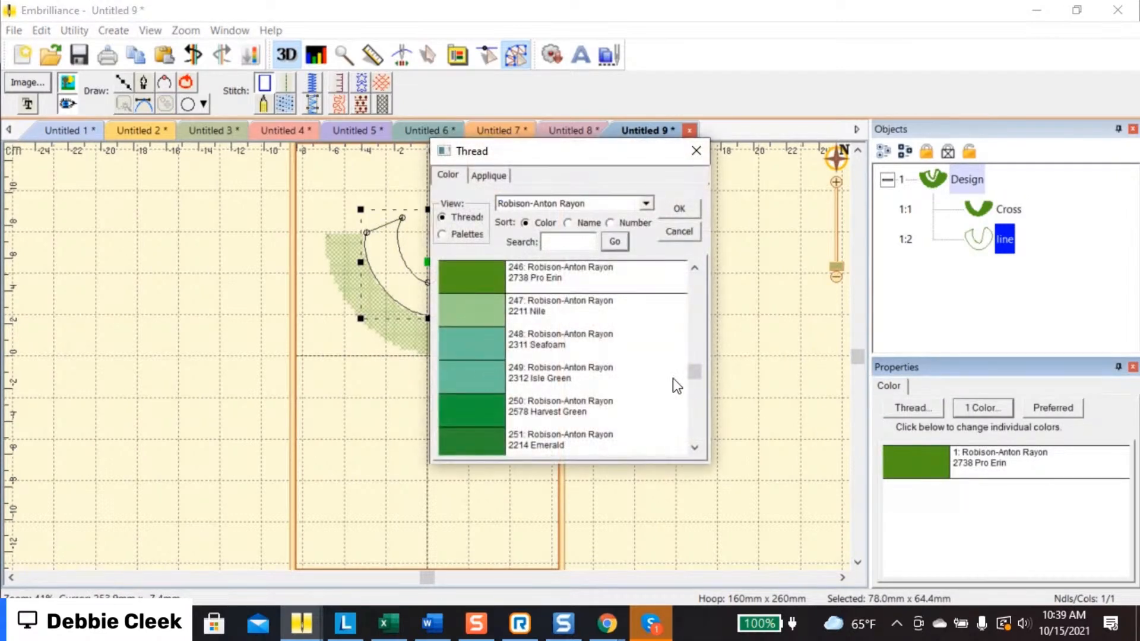
{"action": "left_click_drag", "start_coordinate": [700, 375], "coordinate": [700, 412]}
{"action": "left_click", "coordinate": [497, 439]}
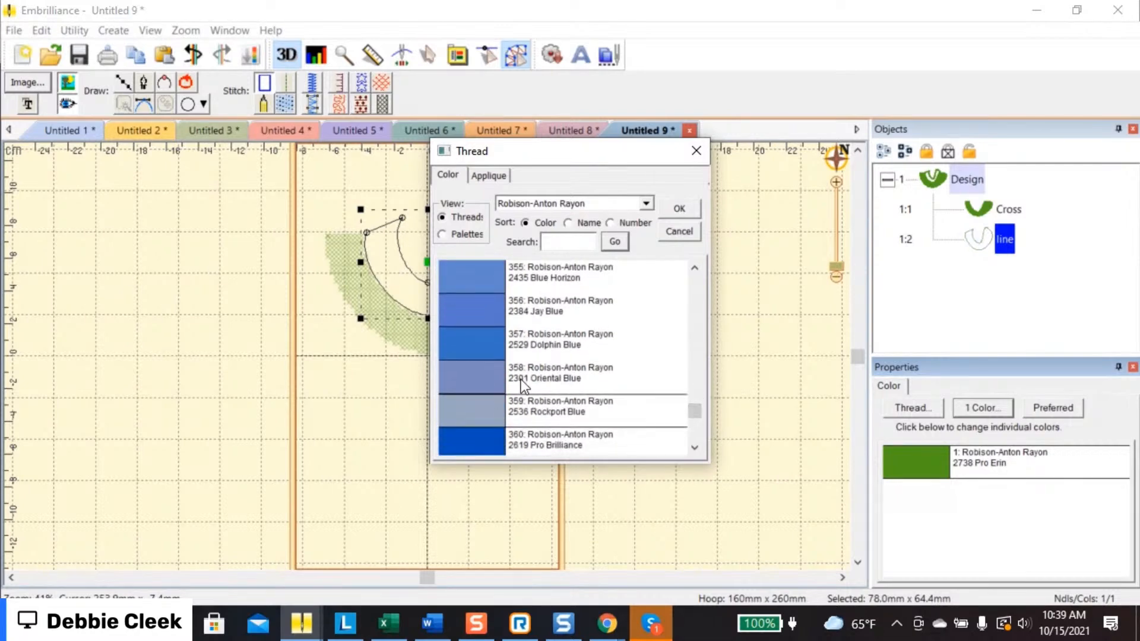
{"action": "left_click", "coordinate": [681, 208]}
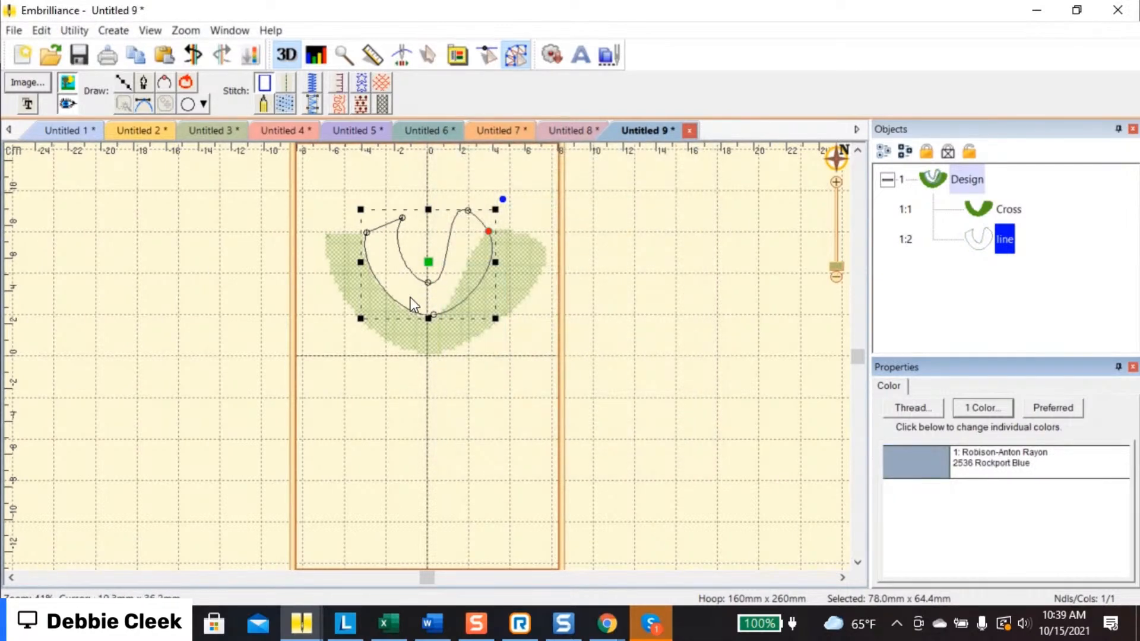
Try cross stitch and Column satin stitching on the smaller Rockport Blue shape
{"action": "left_click", "coordinate": [392, 258]}
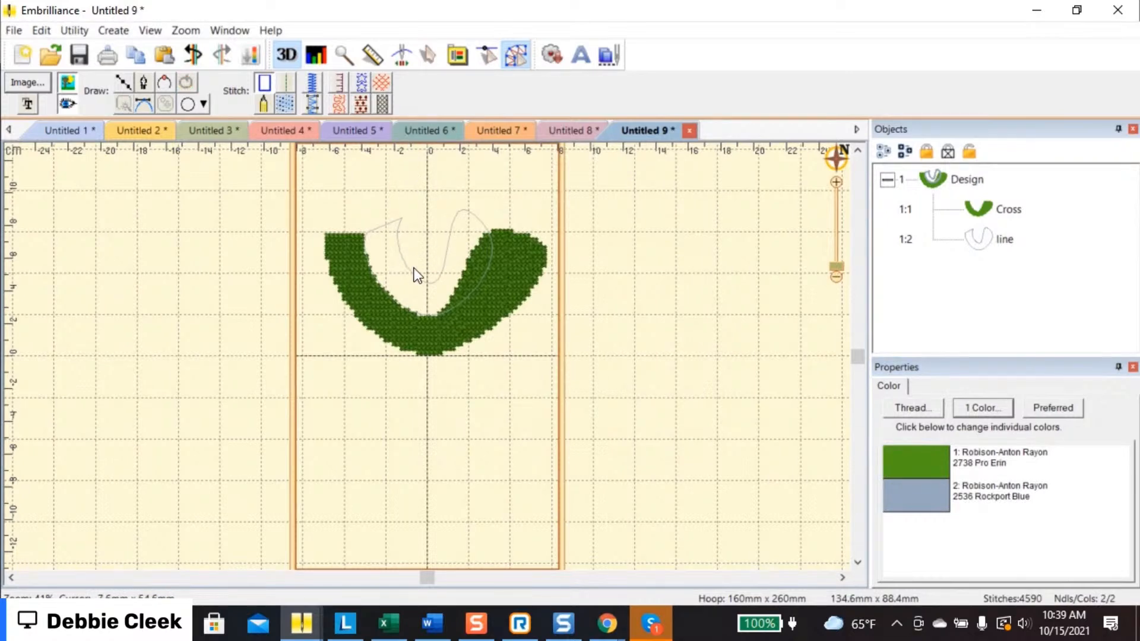
{"action": "left_click", "coordinate": [412, 273]}
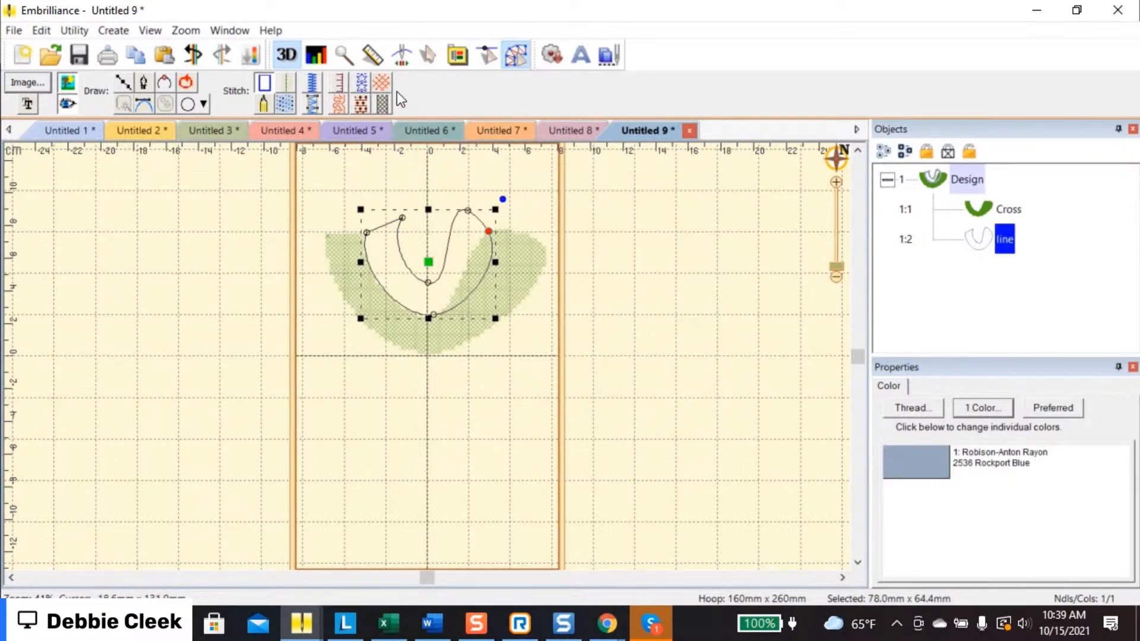
{"action": "left_click", "coordinate": [380, 82]}
{"action": "left_click_drag", "start_coordinate": [840, 269], "coordinate": [841, 260]}
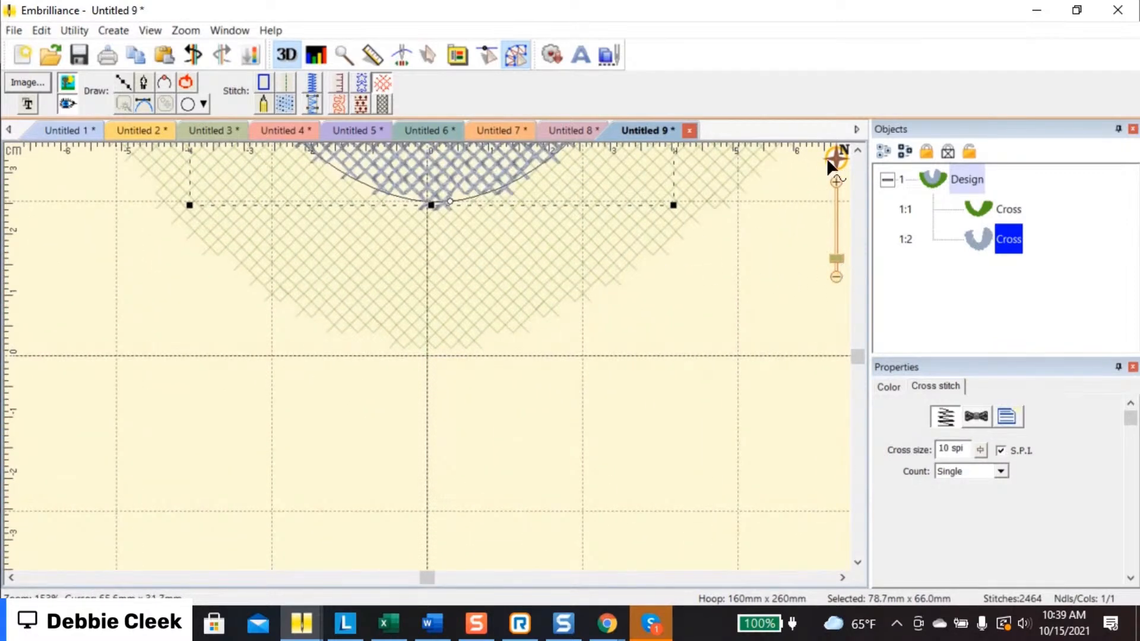
{"action": "left_click", "coordinate": [859, 148]}
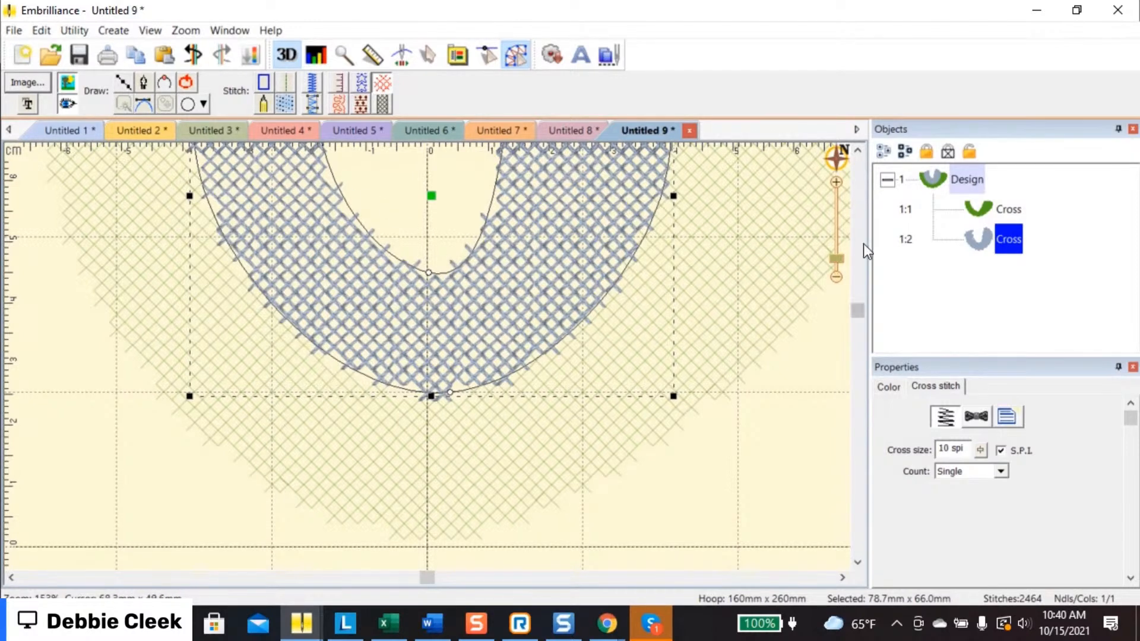
{"action": "left_click_drag", "start_coordinate": [857, 309], "coordinate": [853, 276]}
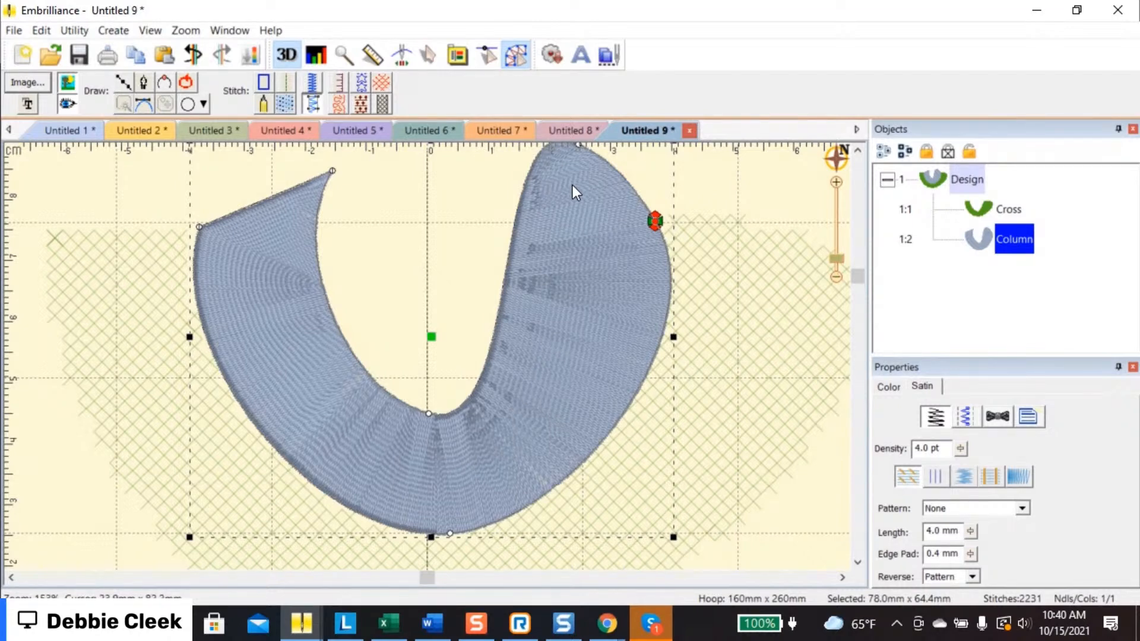
Try stipple stitching on the smaller Rockport Blue shape with the Drunkard, Curvy, Leafy and Geometric patterns
{"action": "left_click", "coordinate": [337, 102]}
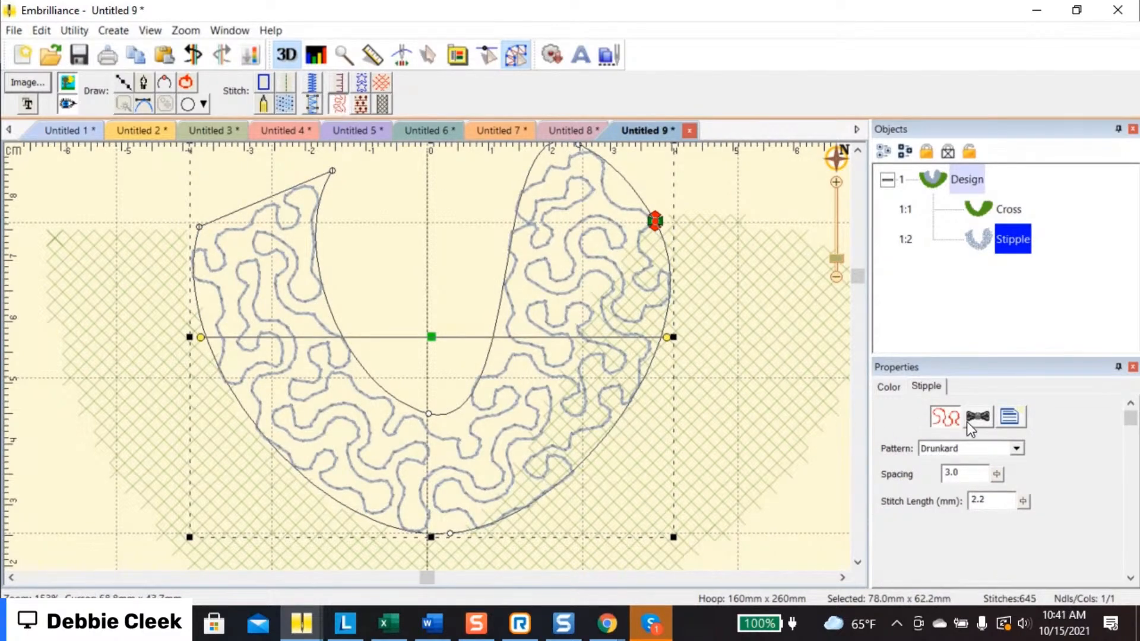
{"action": "left_click", "coordinate": [1021, 451]}
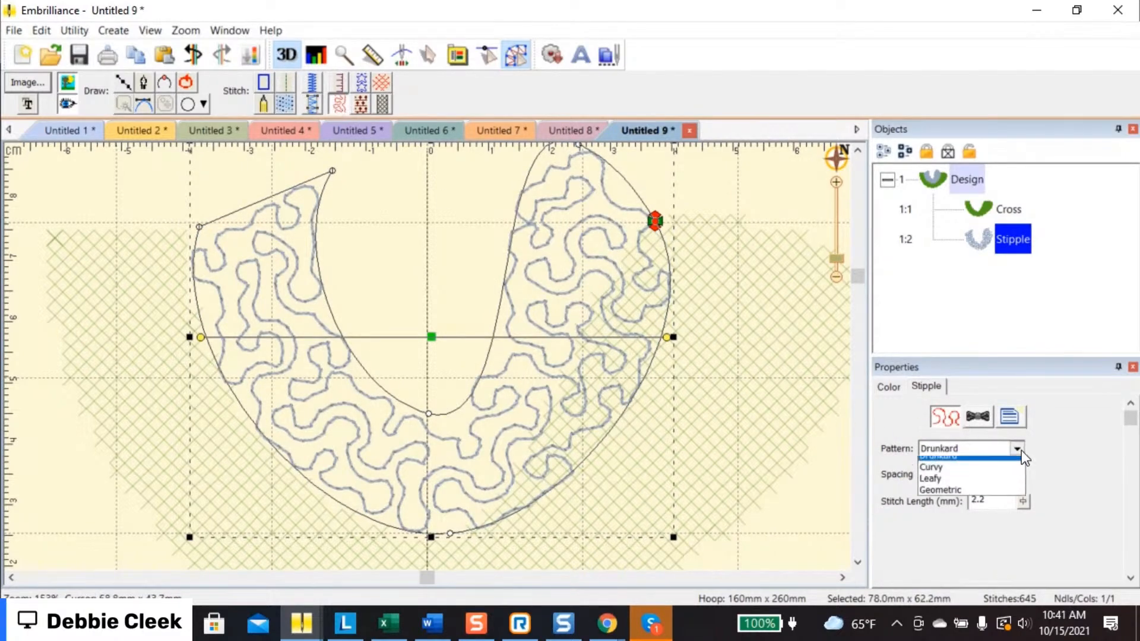
{"action": "left_click", "coordinate": [1000, 474]}
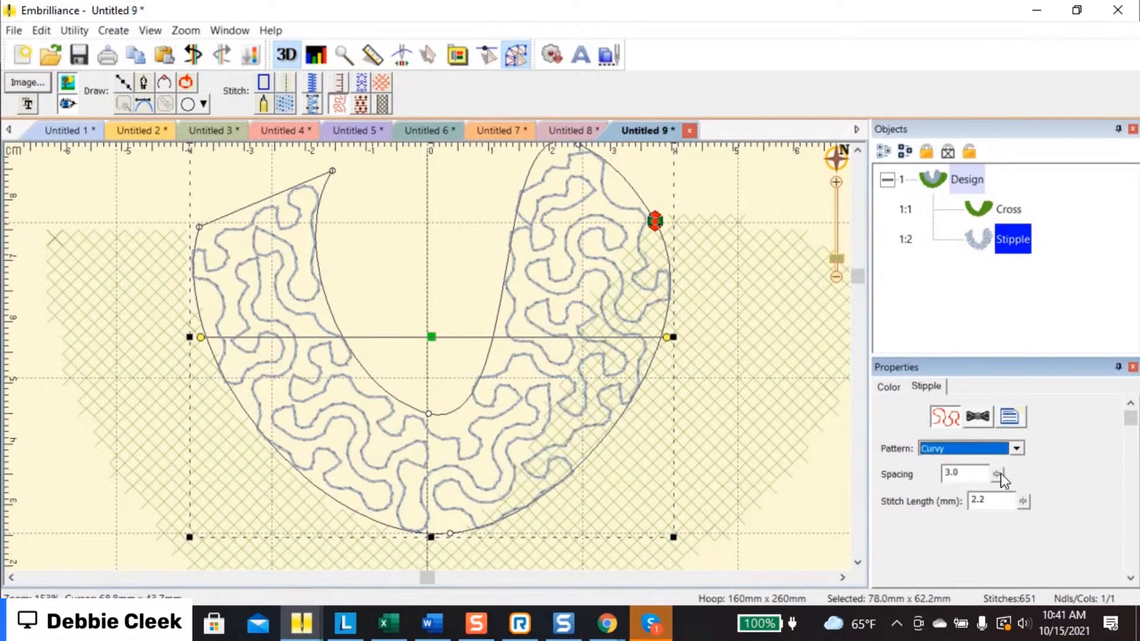
{"action": "left_click", "coordinate": [1016, 446]}
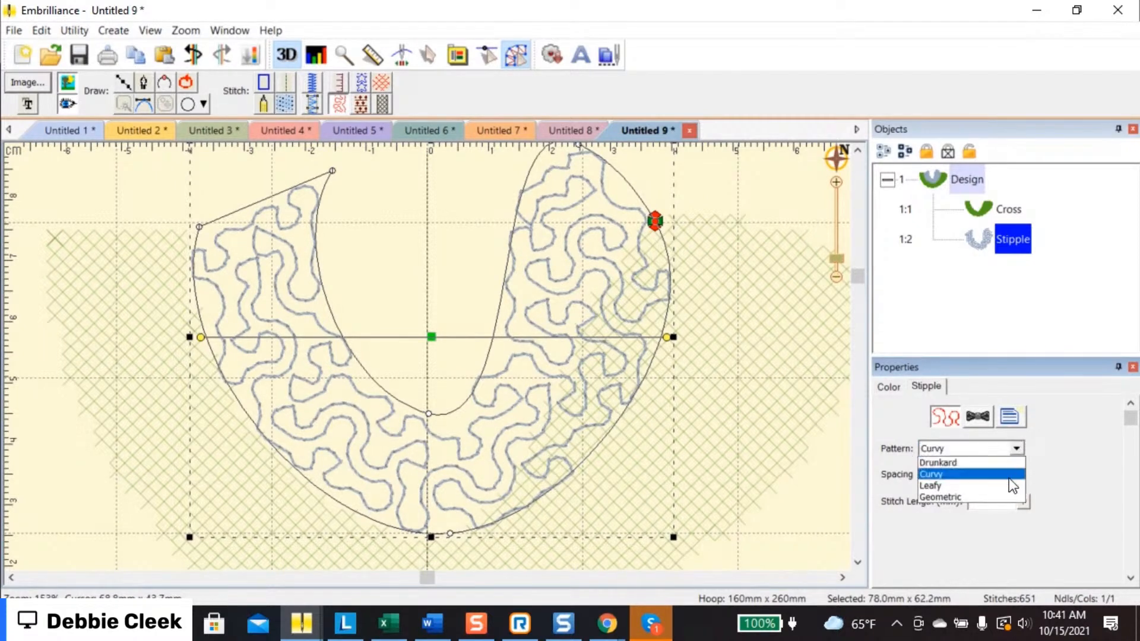
{"action": "left_click", "coordinate": [1009, 484]}
{"action": "left_click", "coordinate": [1017, 447]}
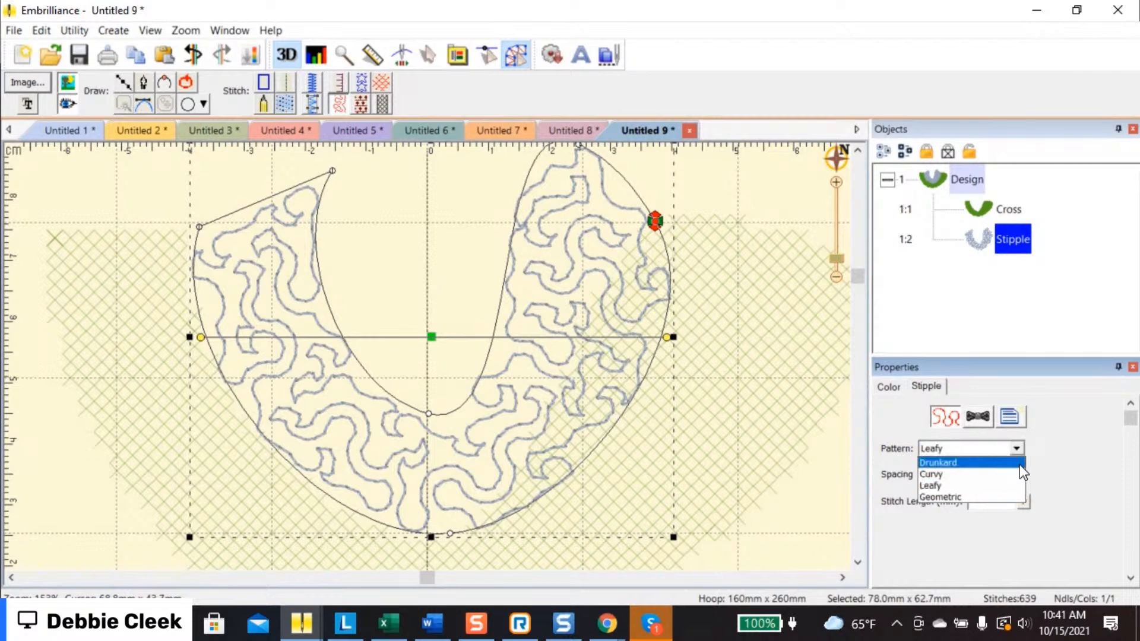
{"action": "left_click", "coordinate": [1009, 496]}
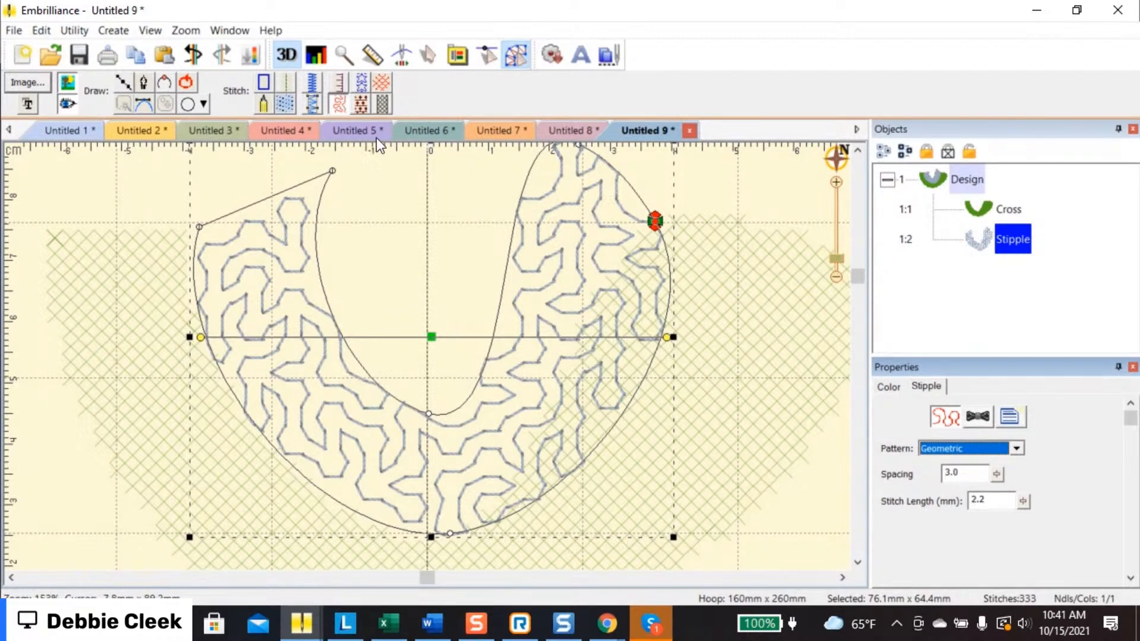
Convert the smaller shape to a motif fill and delete the larger green cross-stitch shape
{"action": "left_click", "coordinate": [363, 105]}
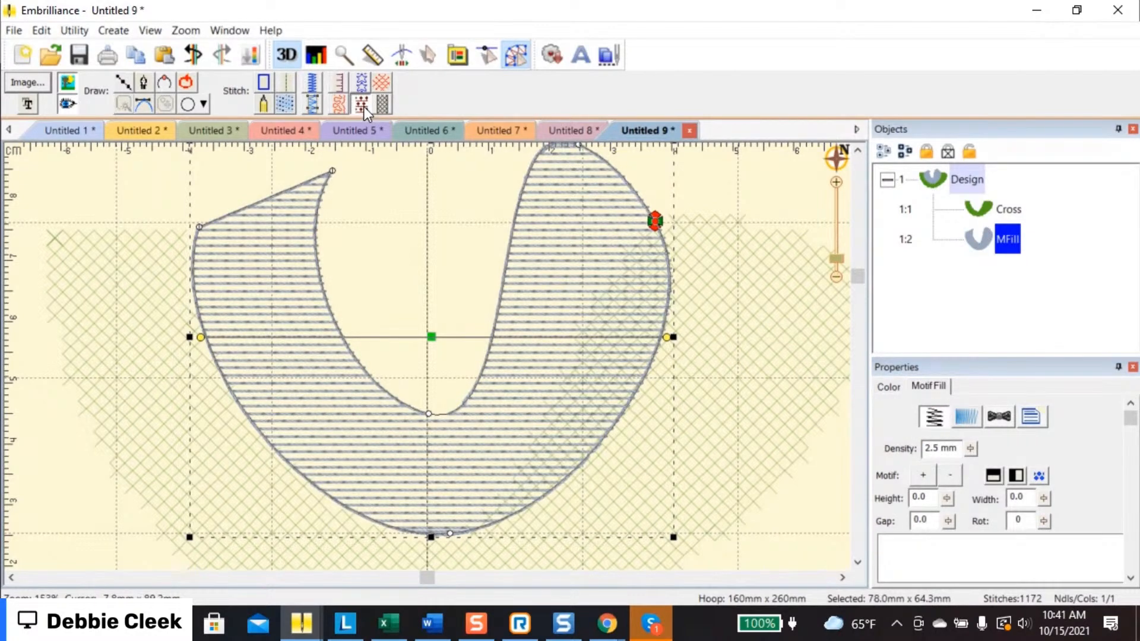
{"action": "left_click", "coordinate": [755, 352]}
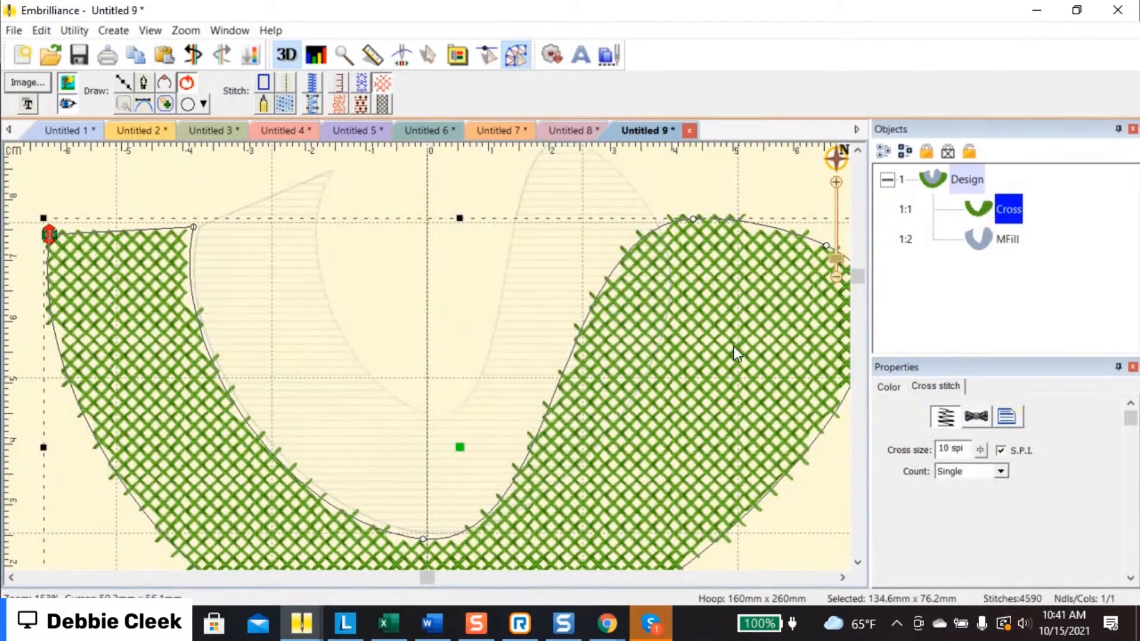
{"action": "key", "text": "Delete"}
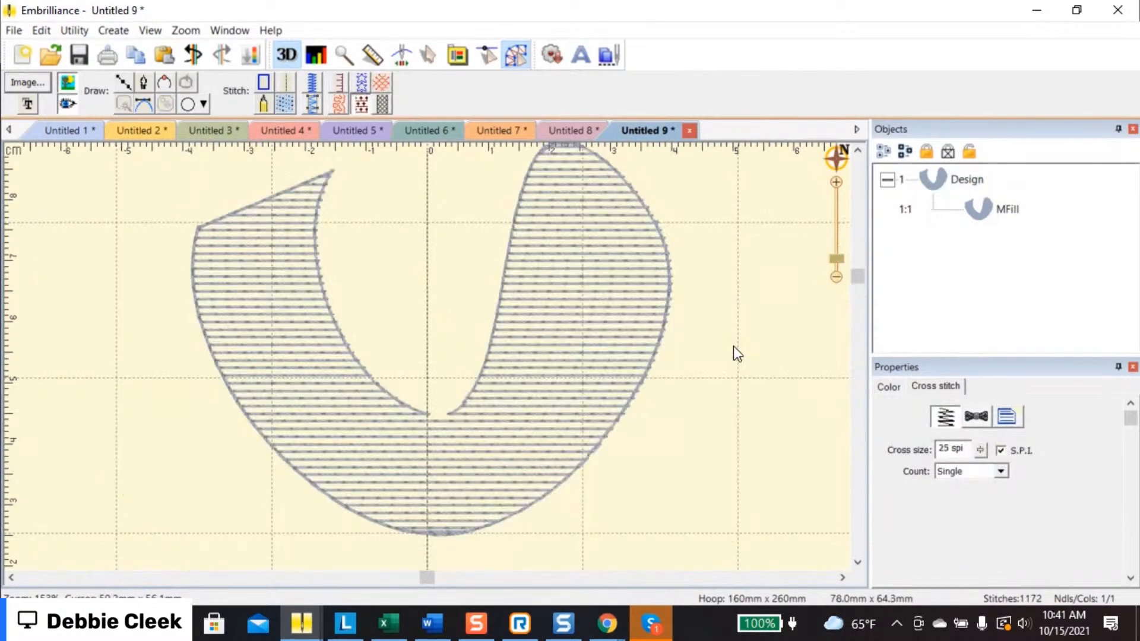
Add the Satinish 2 motif to the remaining U-shaped motif fill
{"action": "left_click", "coordinate": [660, 349]}
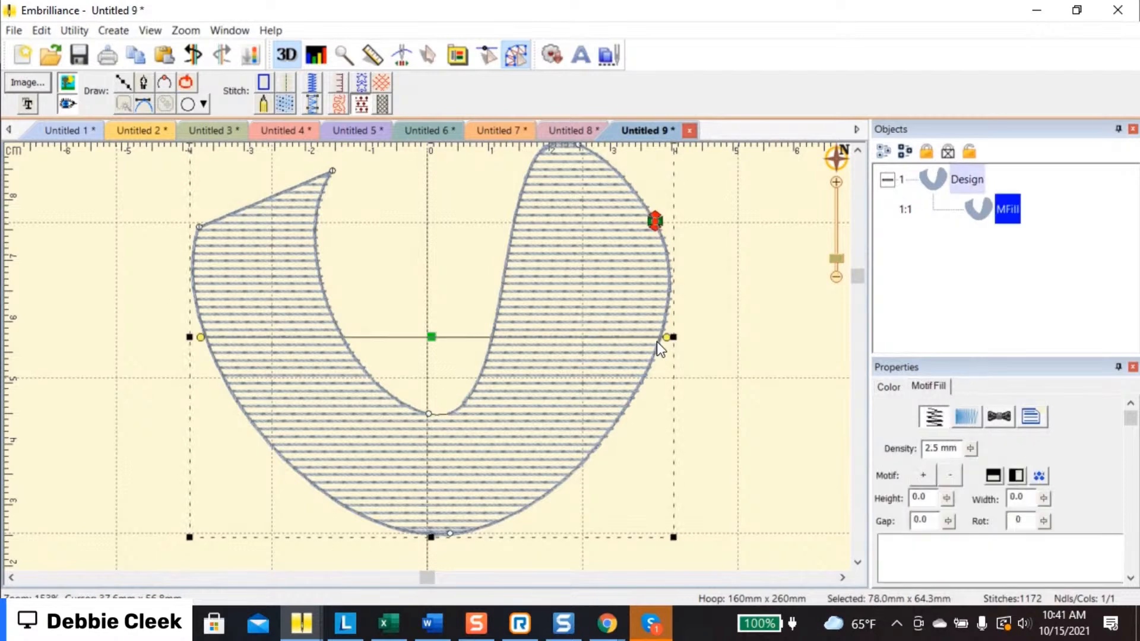
{"action": "left_click", "coordinate": [922, 477]}
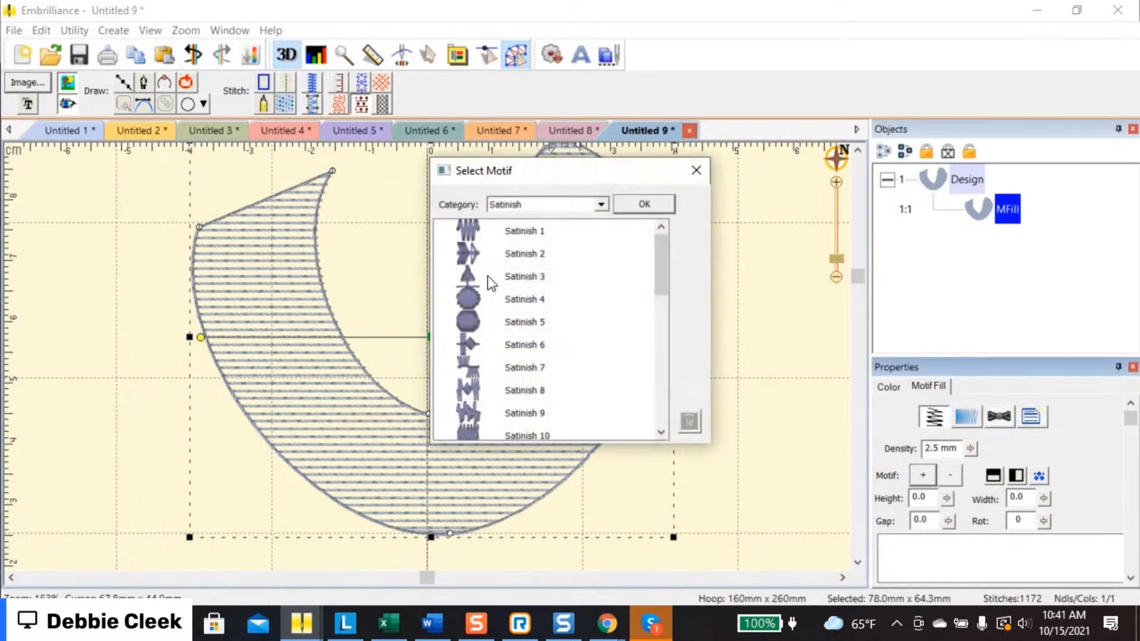
{"action": "left_click", "coordinate": [461, 249]}
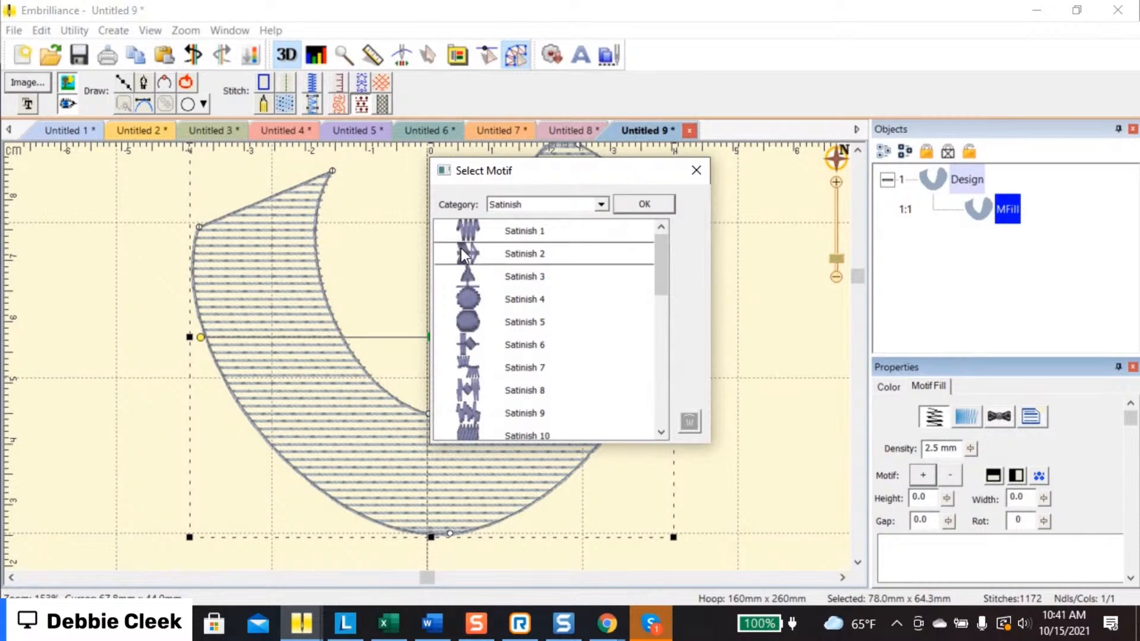
{"action": "left_click", "coordinate": [638, 204]}
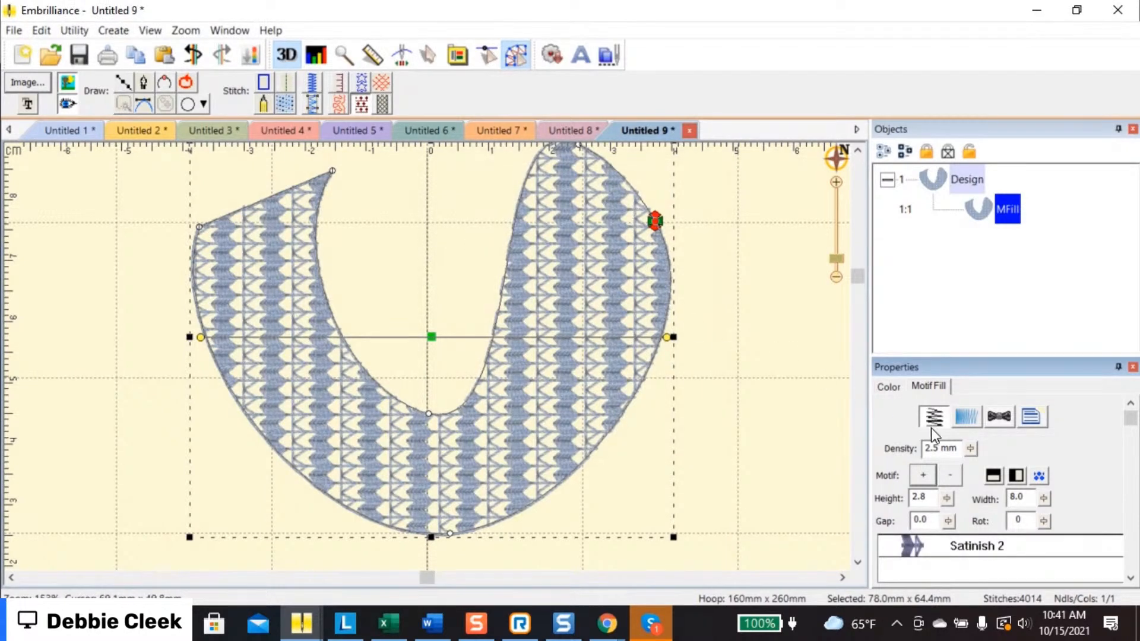
Add the Larger 25 motif from the Larger category as the fill's second motif
{"action": "left_click", "coordinate": [924, 475]}
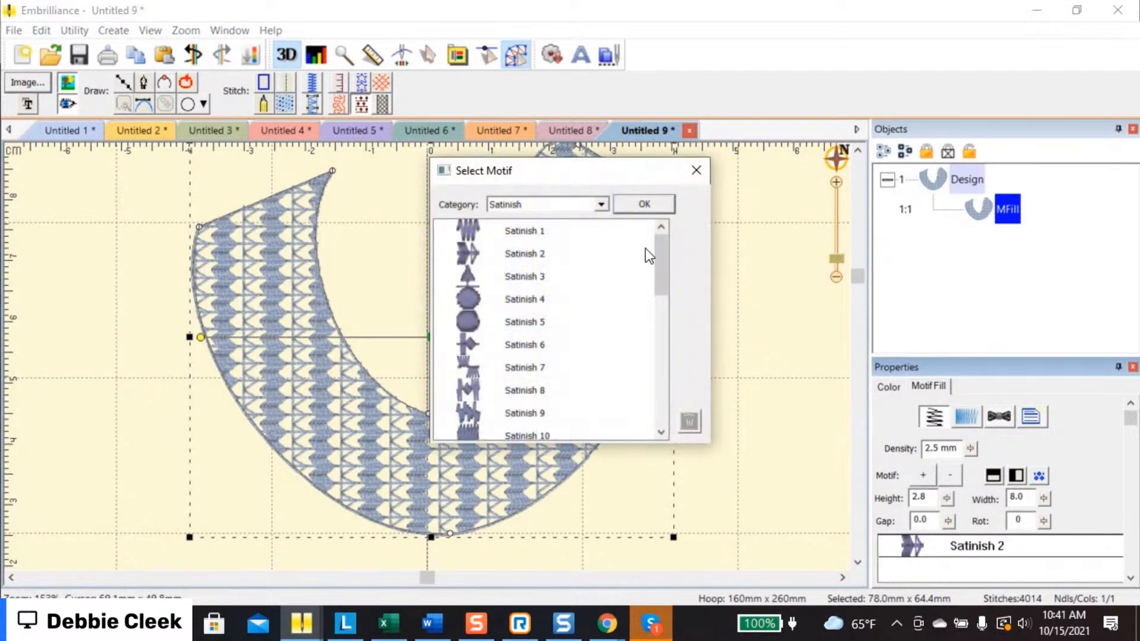
{"action": "left_click", "coordinate": [598, 204]}
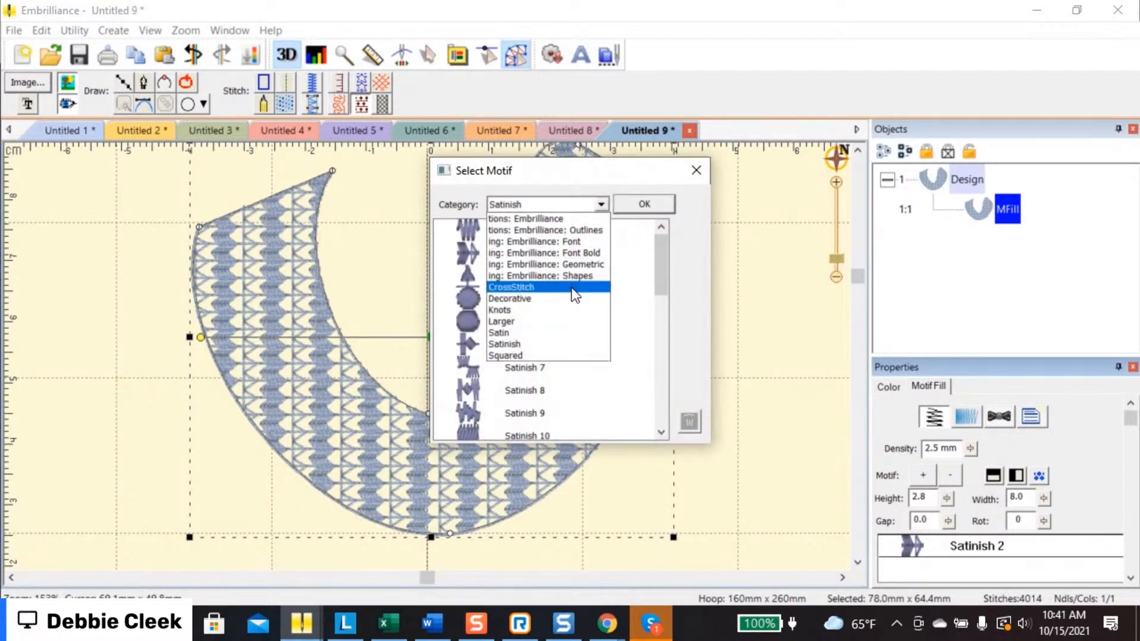
{"action": "left_click", "coordinate": [568, 321]}
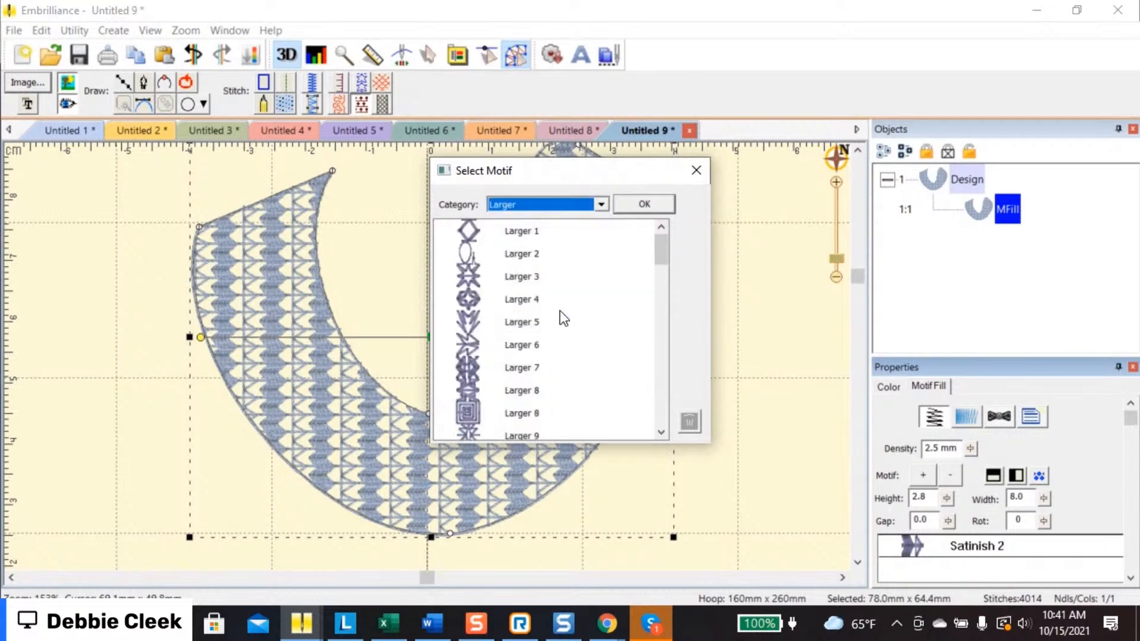
{"action": "left_click", "coordinate": [476, 342]}
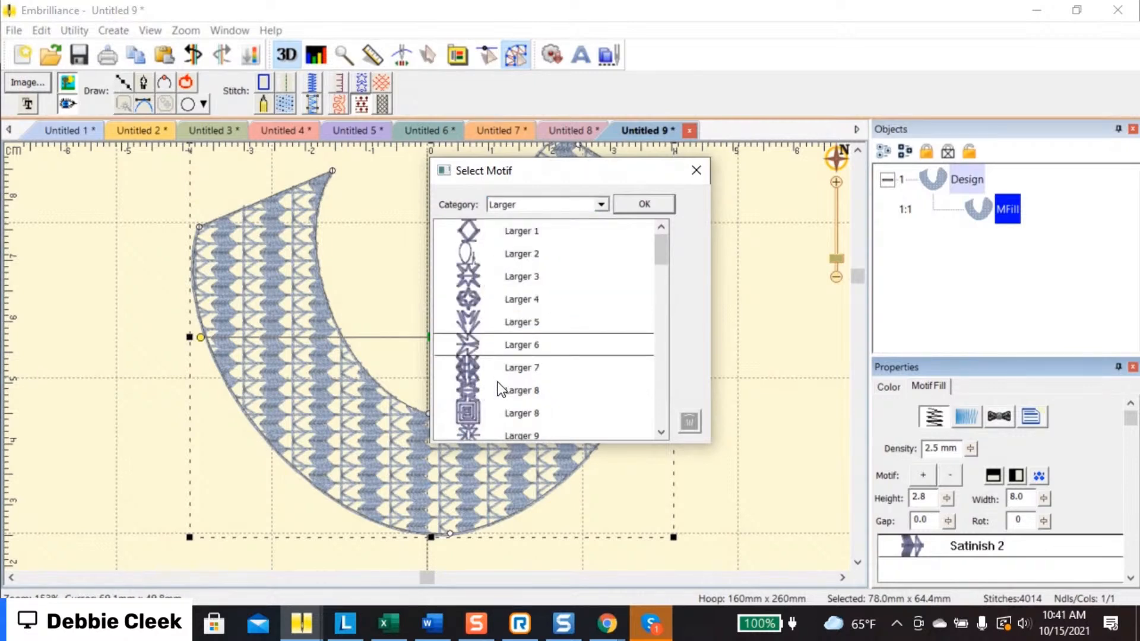
{"action": "left_click_drag", "start_coordinate": [658, 251], "coordinate": [642, 426]}
{"action": "left_click", "coordinate": [475, 369]}
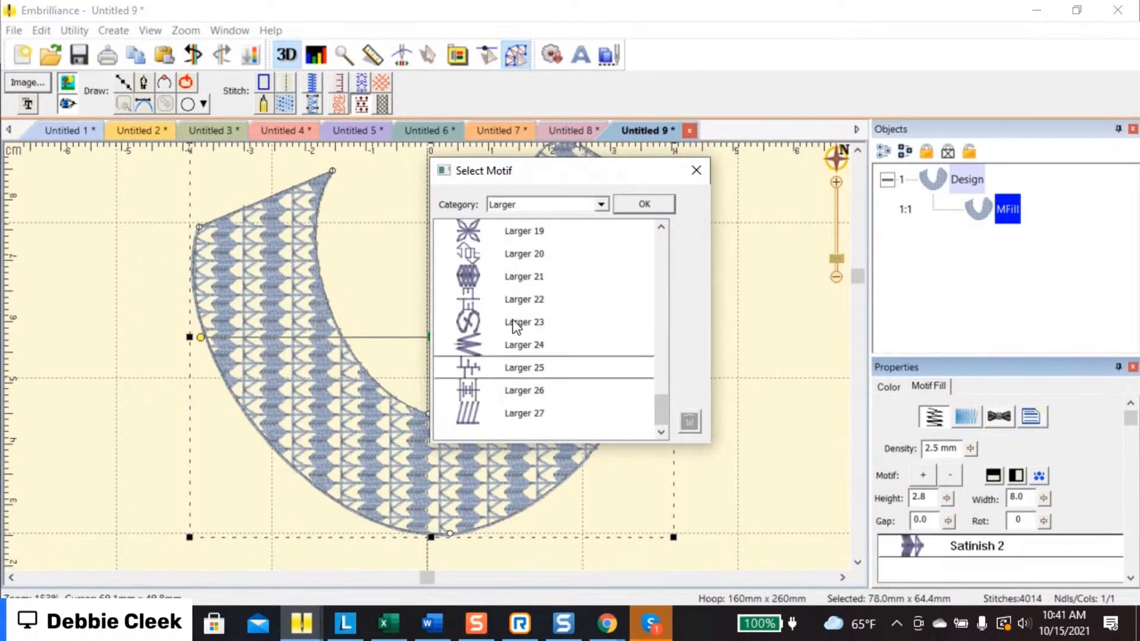
{"action": "left_click", "coordinate": [639, 207]}
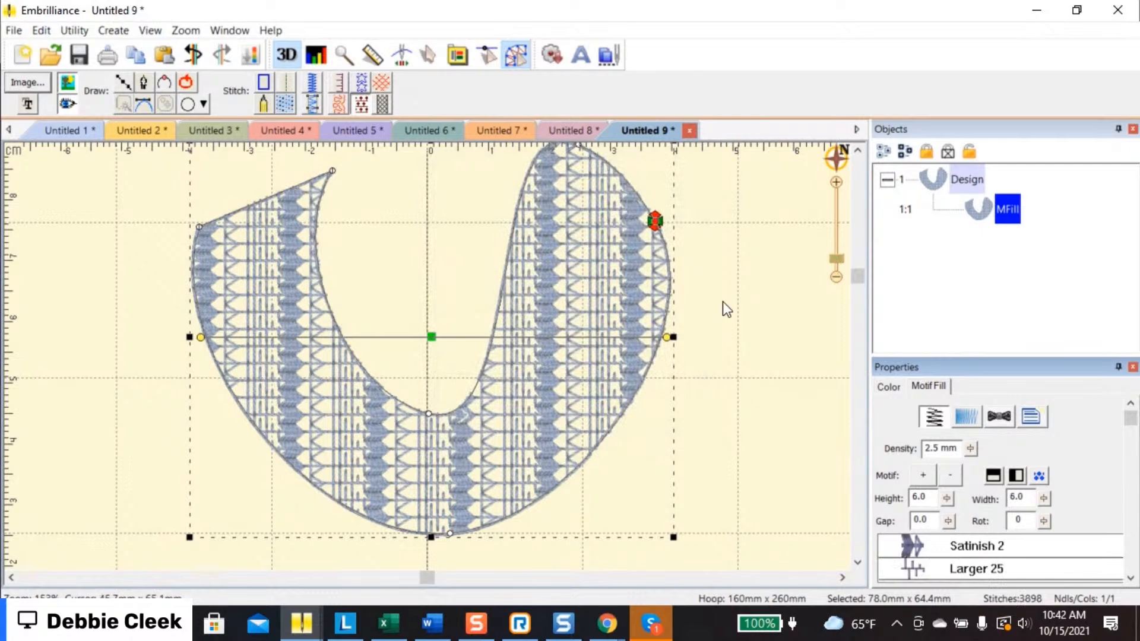
Add the Larger 13 motif as the third motif of the U-shaped fill
{"action": "left_click", "coordinate": [923, 475]}
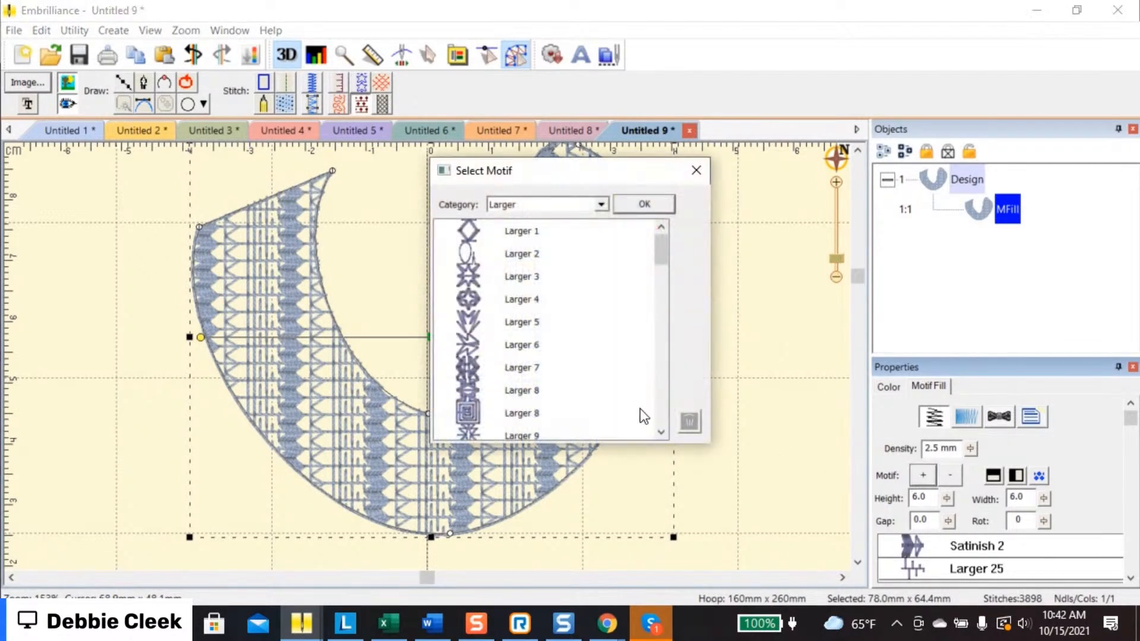
{"action": "left_click_drag", "start_coordinate": [662, 256], "coordinate": [668, 390]}
{"action": "left_click", "coordinate": [468, 247]}
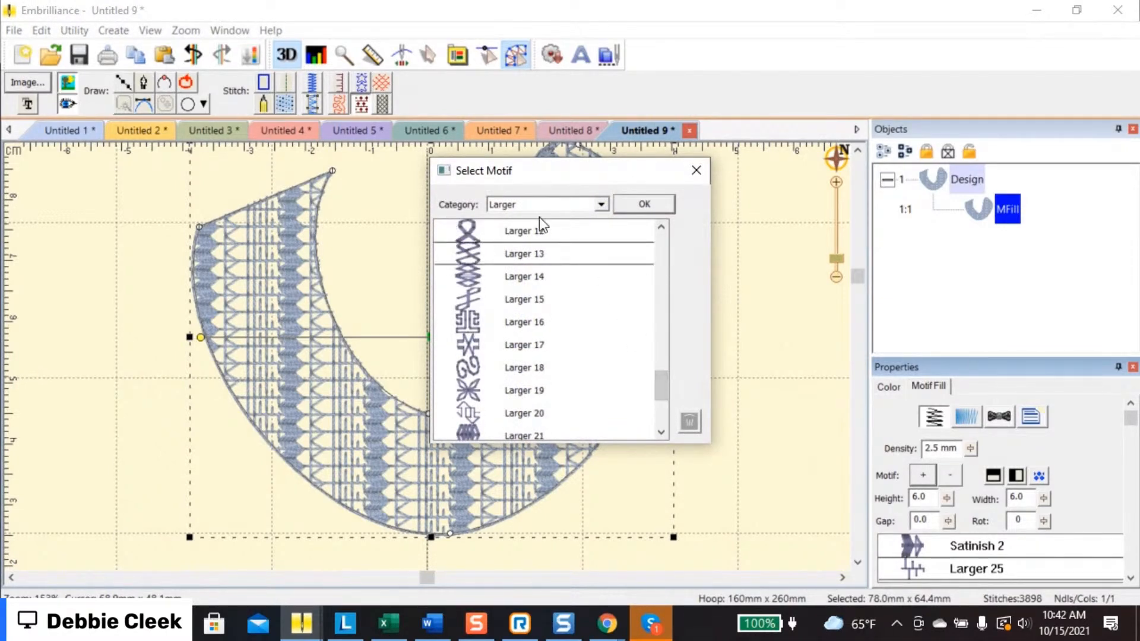
{"action": "left_click", "coordinate": [643, 204]}
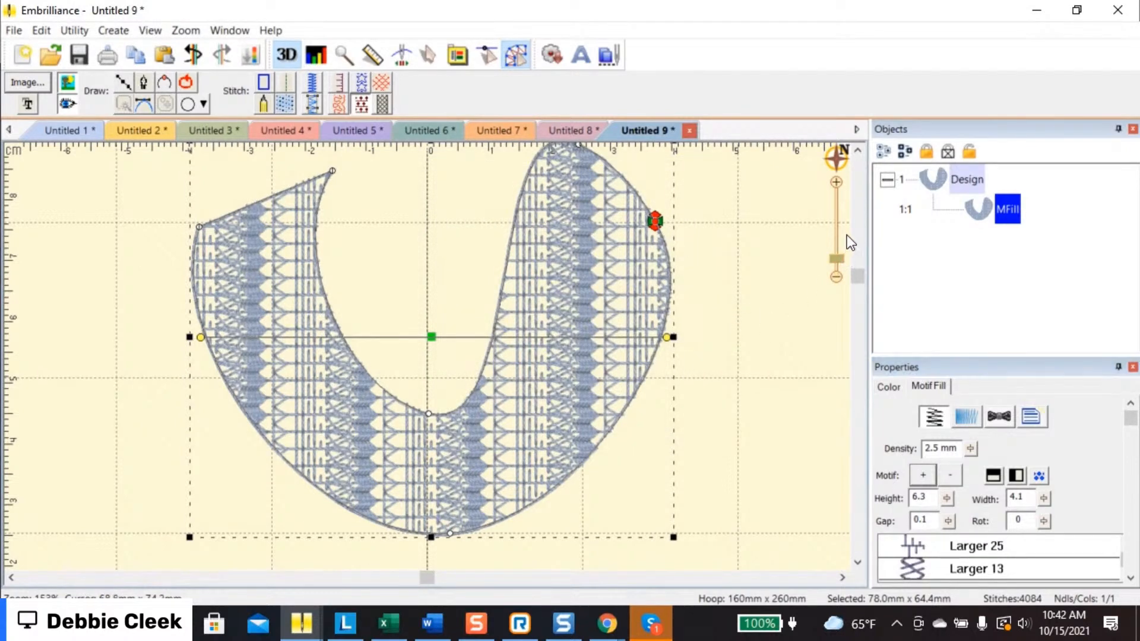
Set the Larger 13 motif's gap to 2.8 and height to 11.9, and remove that motif from the fill
{"action": "left_click", "coordinate": [841, 254]}
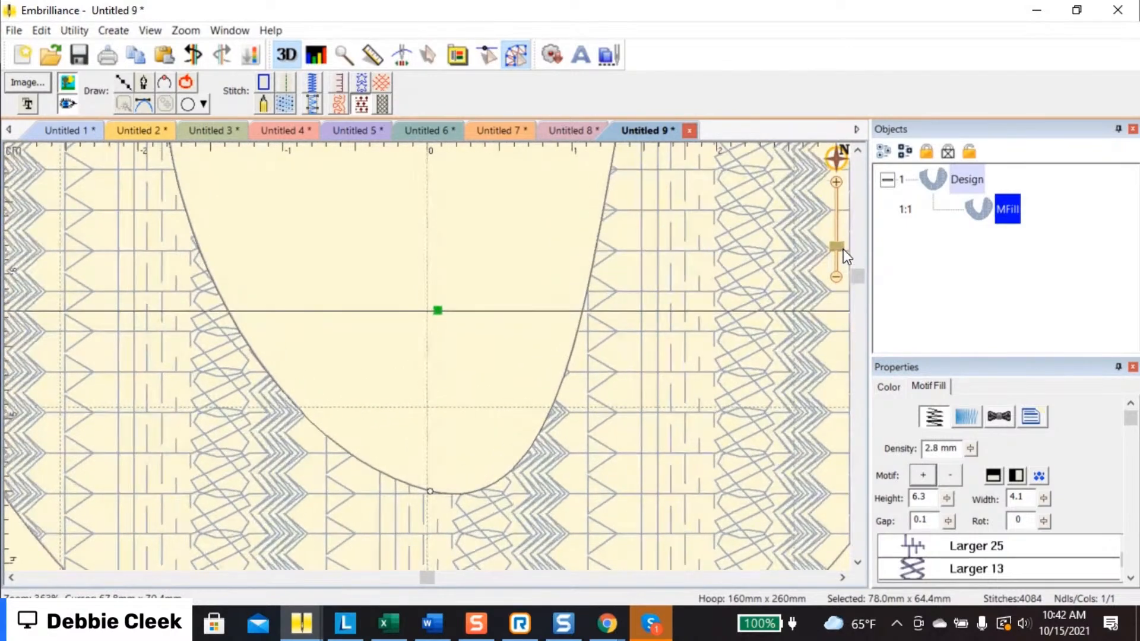
{"action": "left_click_drag", "start_coordinate": [843, 249], "coordinate": [842, 247]}
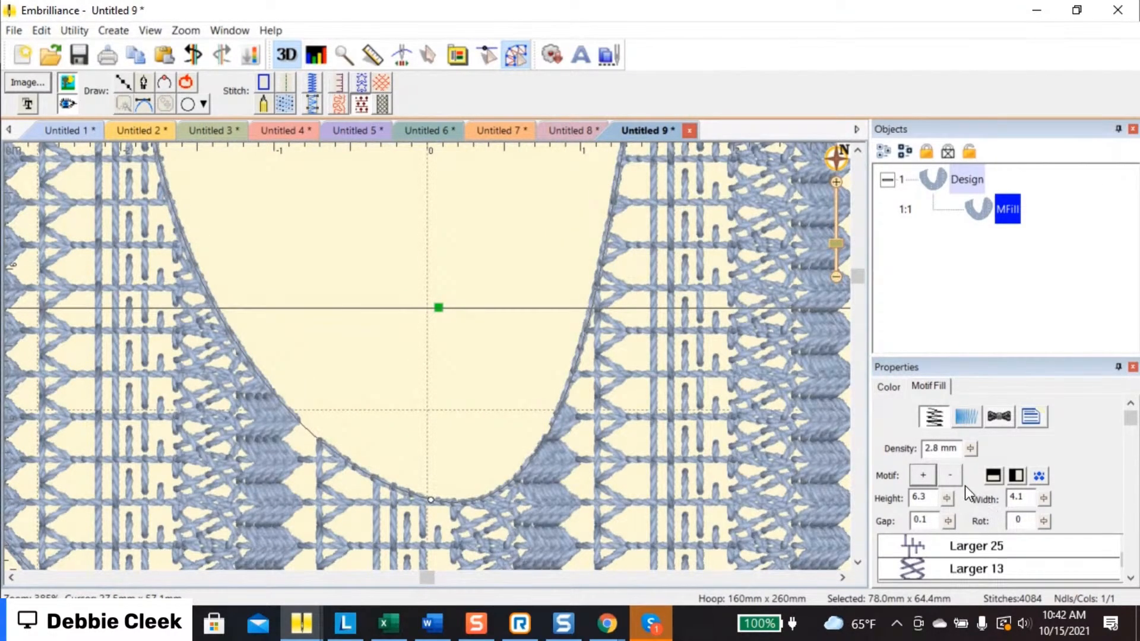
{"action": "left_click_drag", "start_coordinate": [946, 521], "coordinate": [957, 564]}
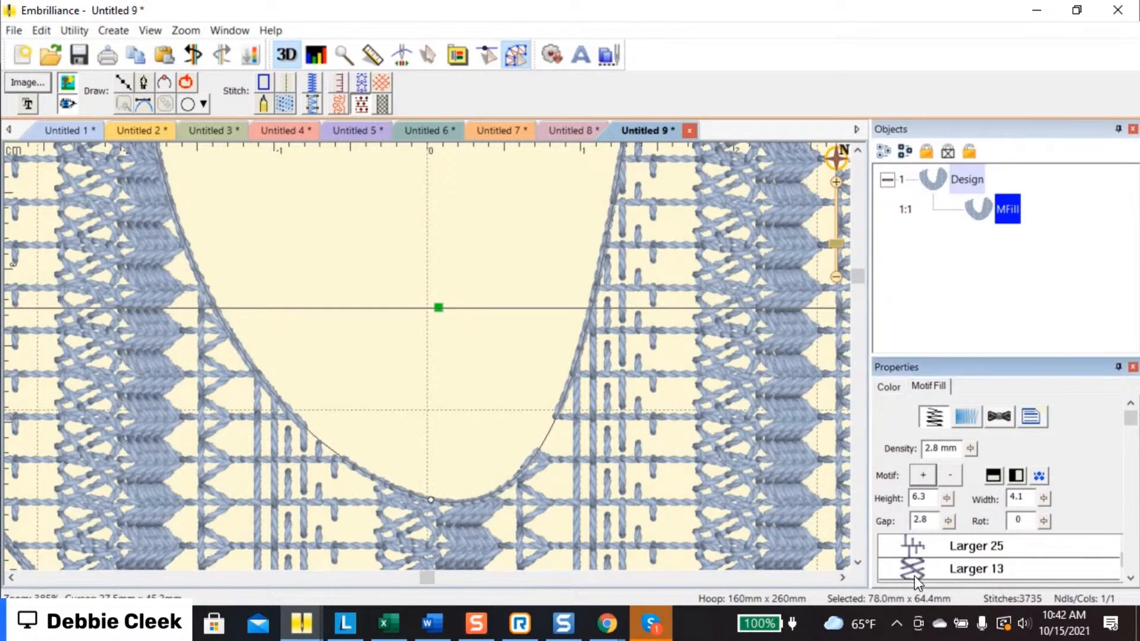
{"action": "left_click_drag", "start_coordinate": [947, 500], "coordinate": [953, 528]}
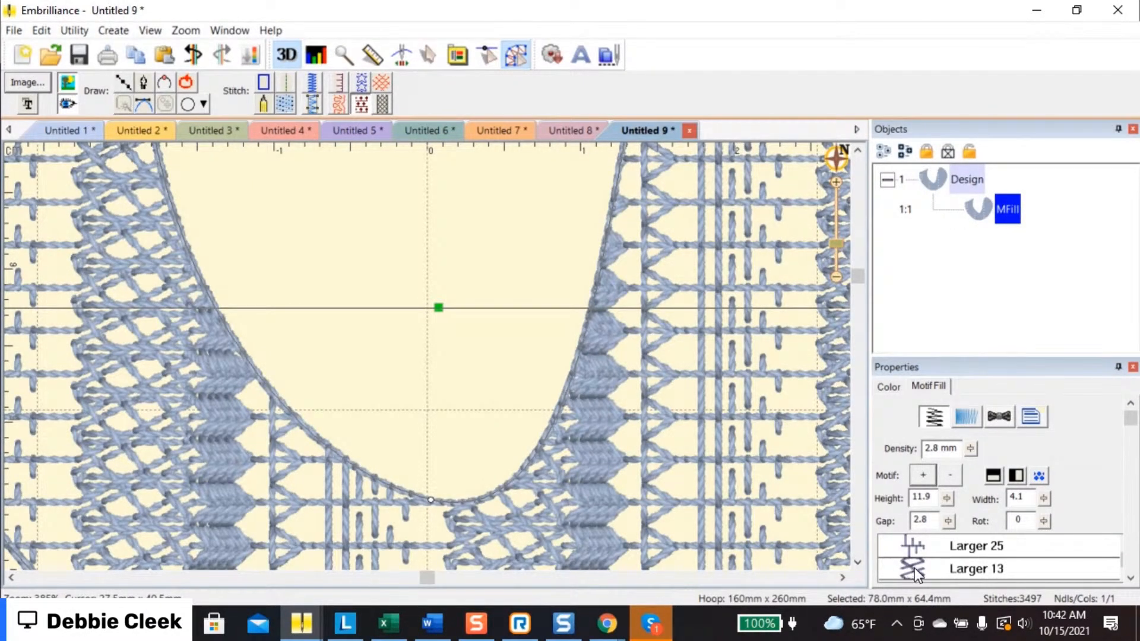
{"action": "left_click", "coordinate": [948, 479]}
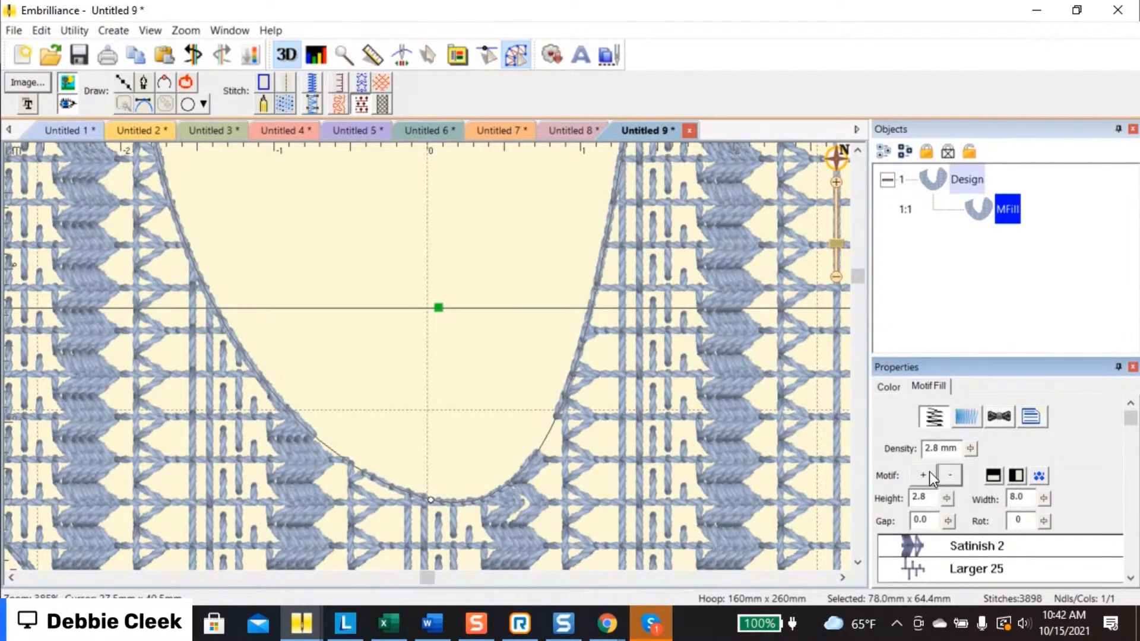
Add the Larger 9 motif to the fill alongside Satinish 2 and Larger 25
{"action": "left_click", "coordinate": [921, 476]}
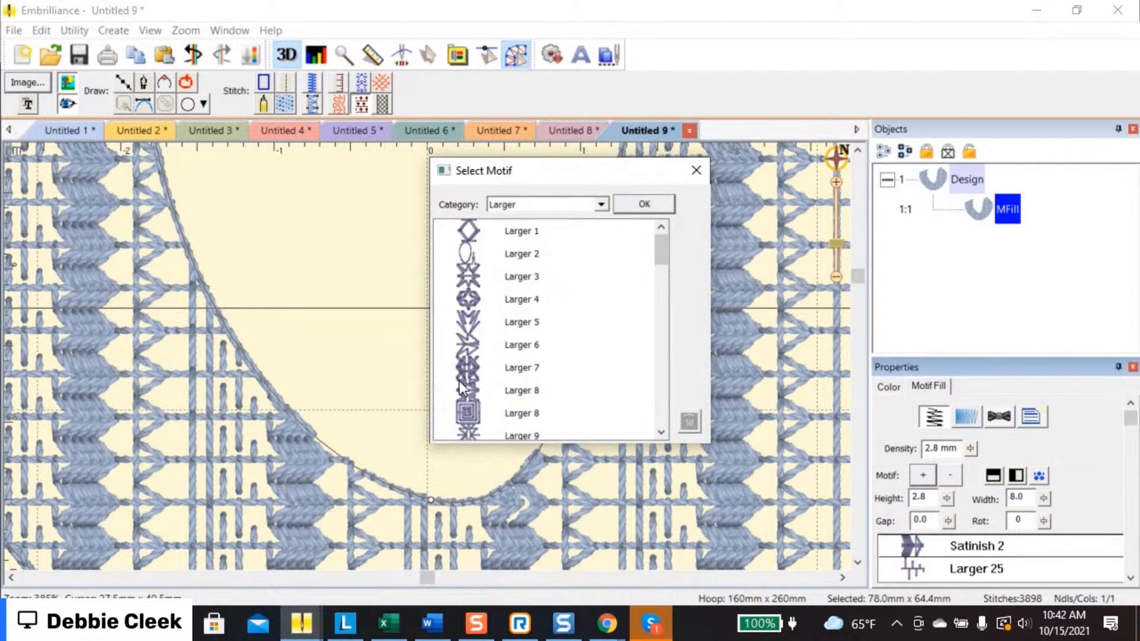
{"action": "left_click", "coordinate": [468, 429]}
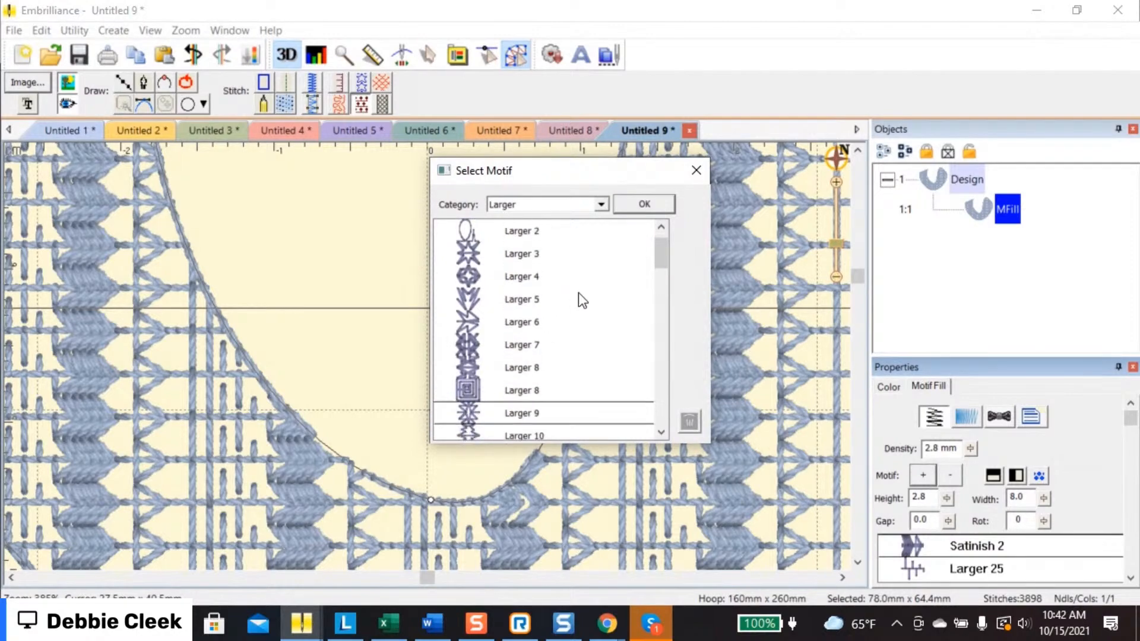
{"action": "left_click", "coordinate": [643, 204]}
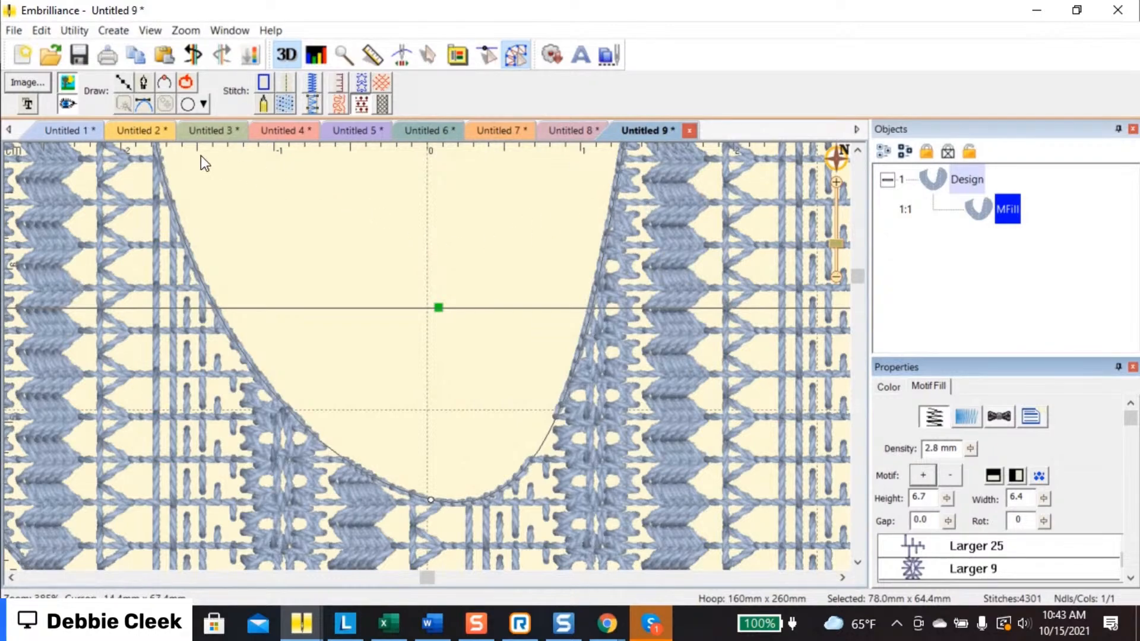
Create a new design and draw a lace-stitched oval about 104 mm wide and 153 mm high, centred horizontally in the hoop
{"action": "left_click", "coordinate": [30, 83]}
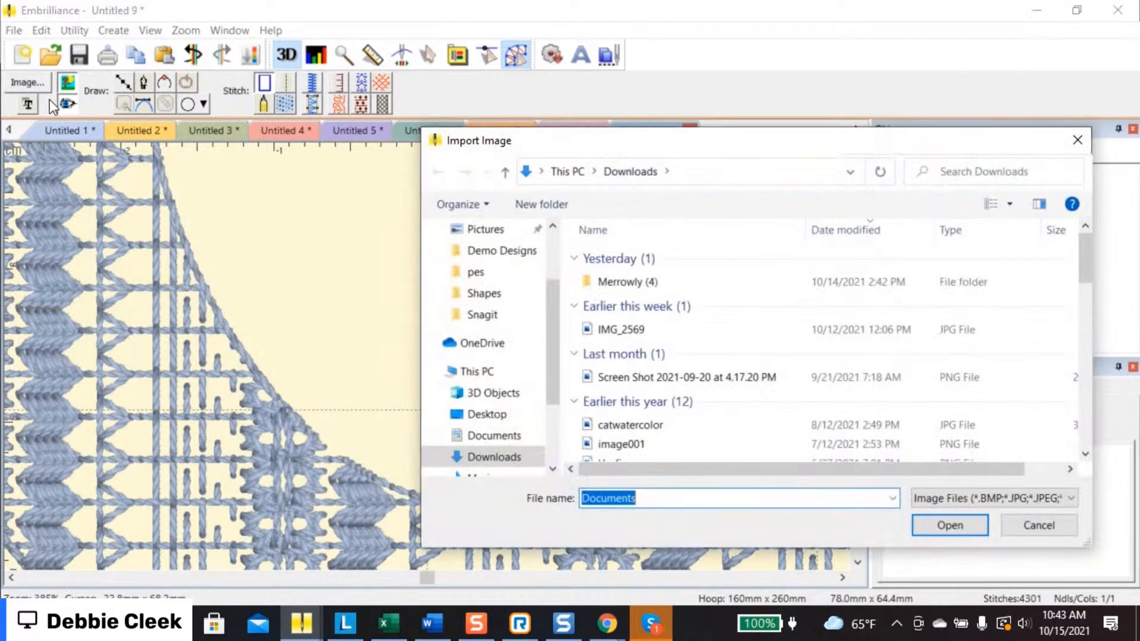
{"action": "left_click", "coordinate": [1077, 140]}
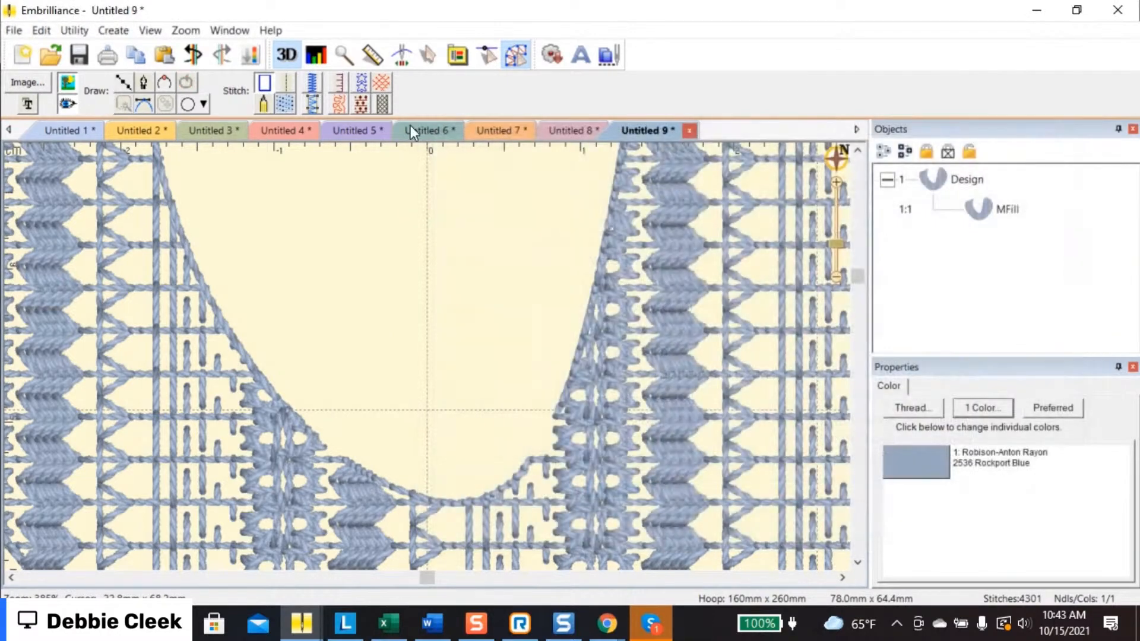
{"action": "left_click", "coordinate": [19, 52]}
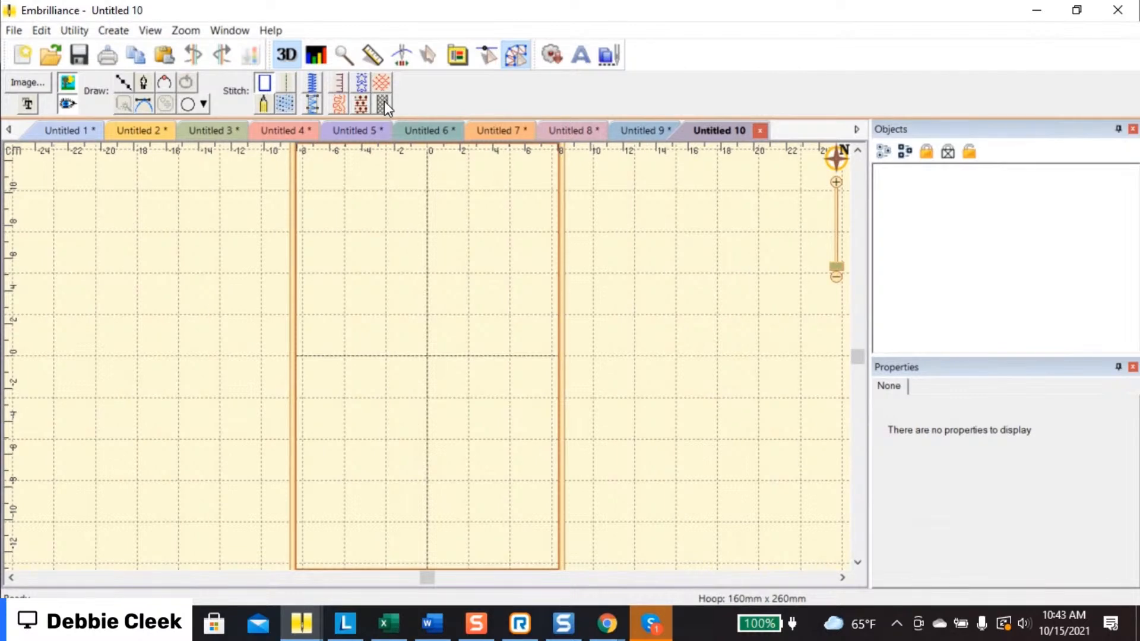
{"action": "left_click", "coordinate": [385, 102]}
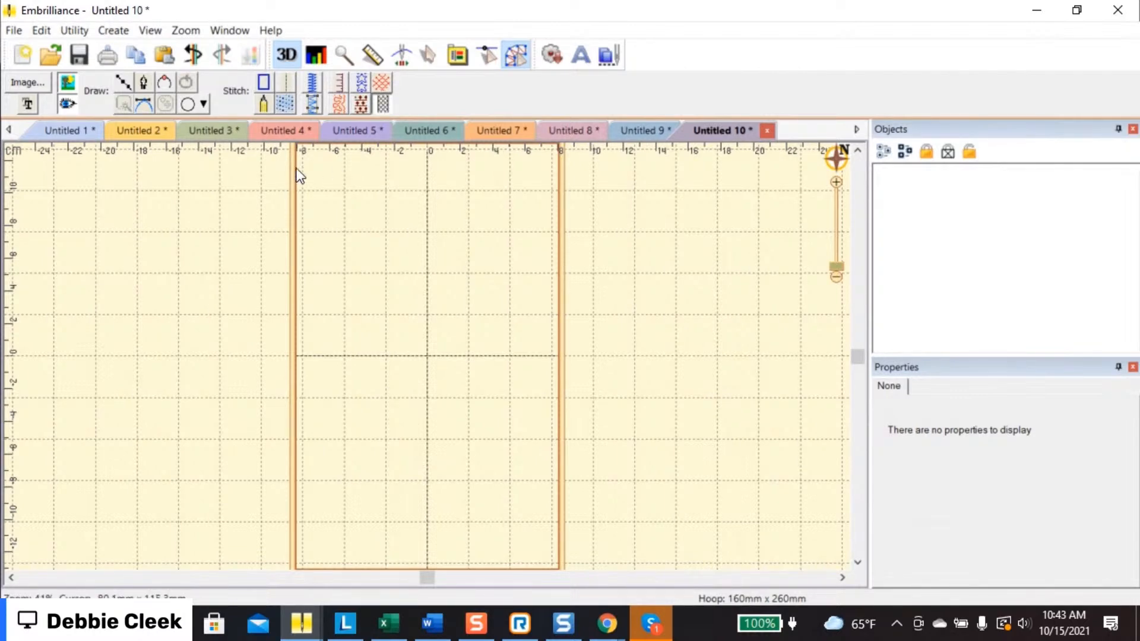
{"action": "left_click", "coordinate": [203, 104]}
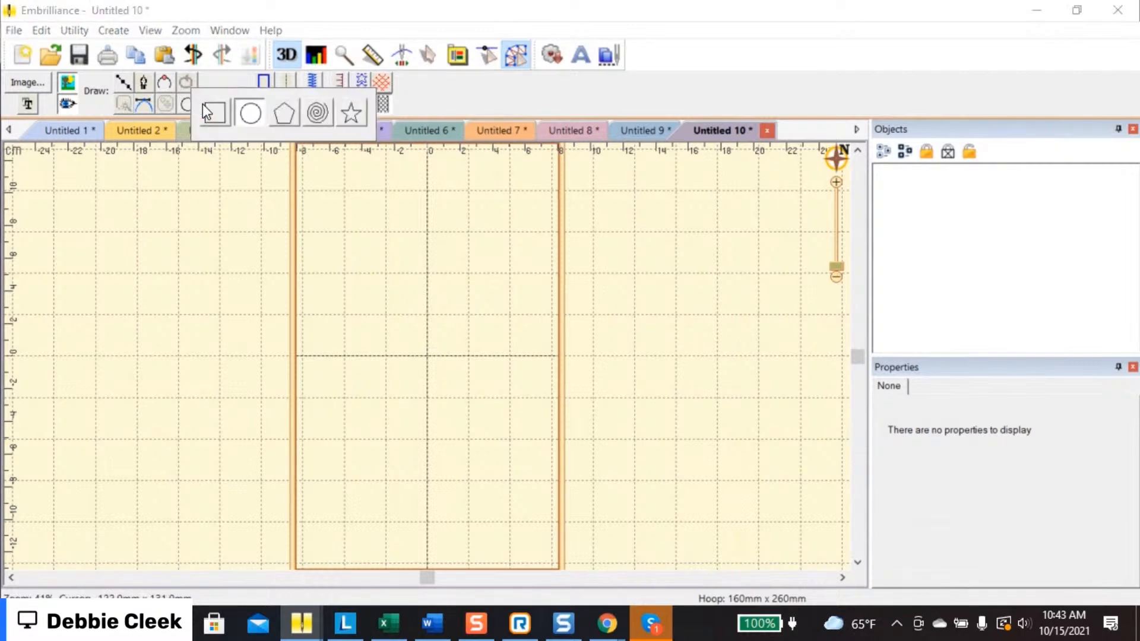
{"action": "left_click", "coordinate": [203, 105]}
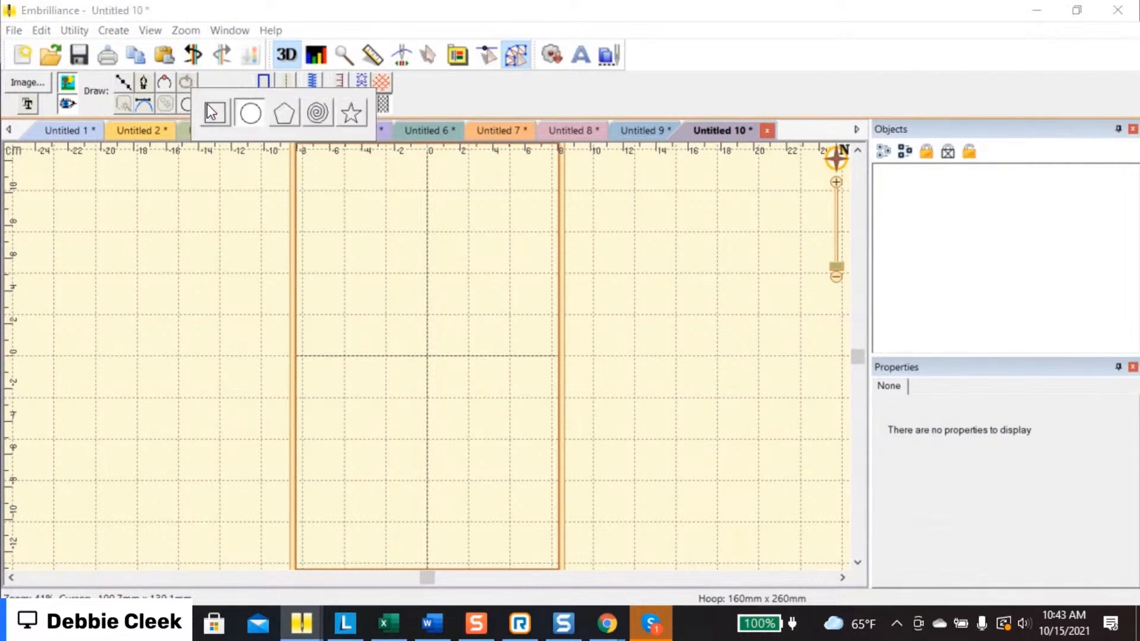
{"action": "left_click", "coordinate": [250, 114]}
{"action": "left_click_drag", "start_coordinate": [344, 208], "coordinate": [514, 457]}
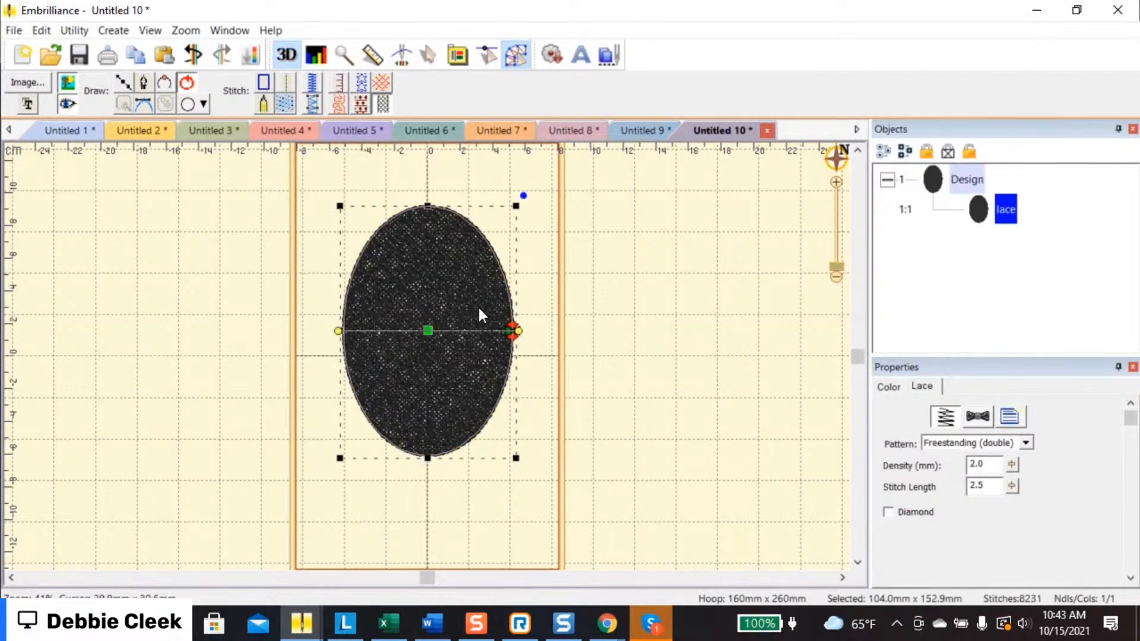
Set the lace oval's thread color to Robison-Anton Rayon 2311 Seafoam and bring up its lace stitch settings
{"action": "left_click", "coordinate": [888, 388]}
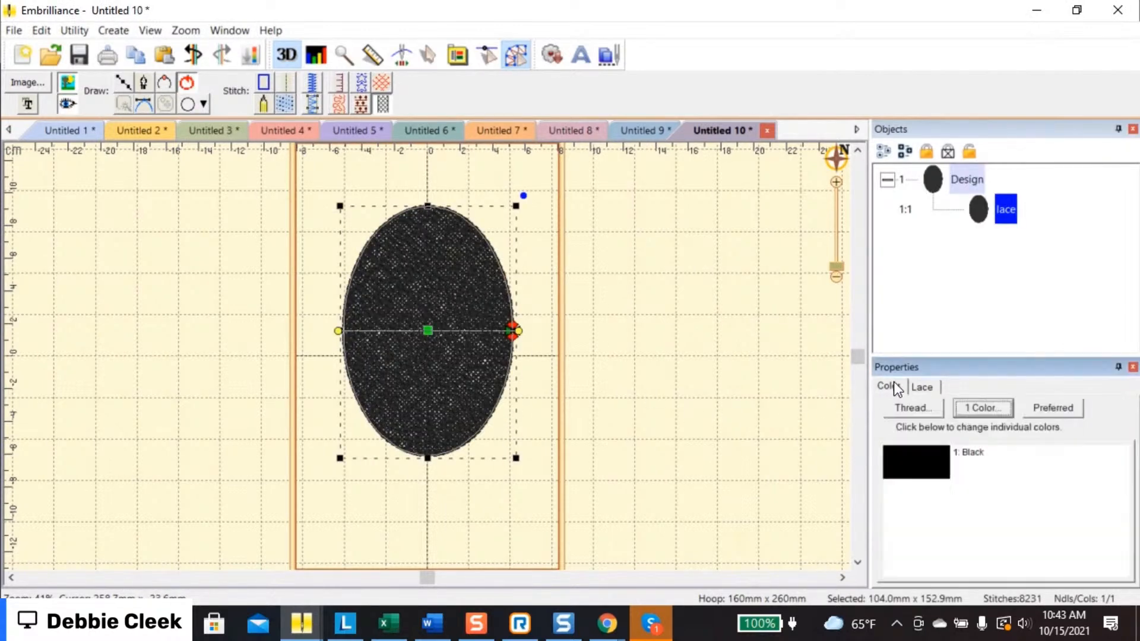
{"action": "left_click", "coordinate": [910, 454]}
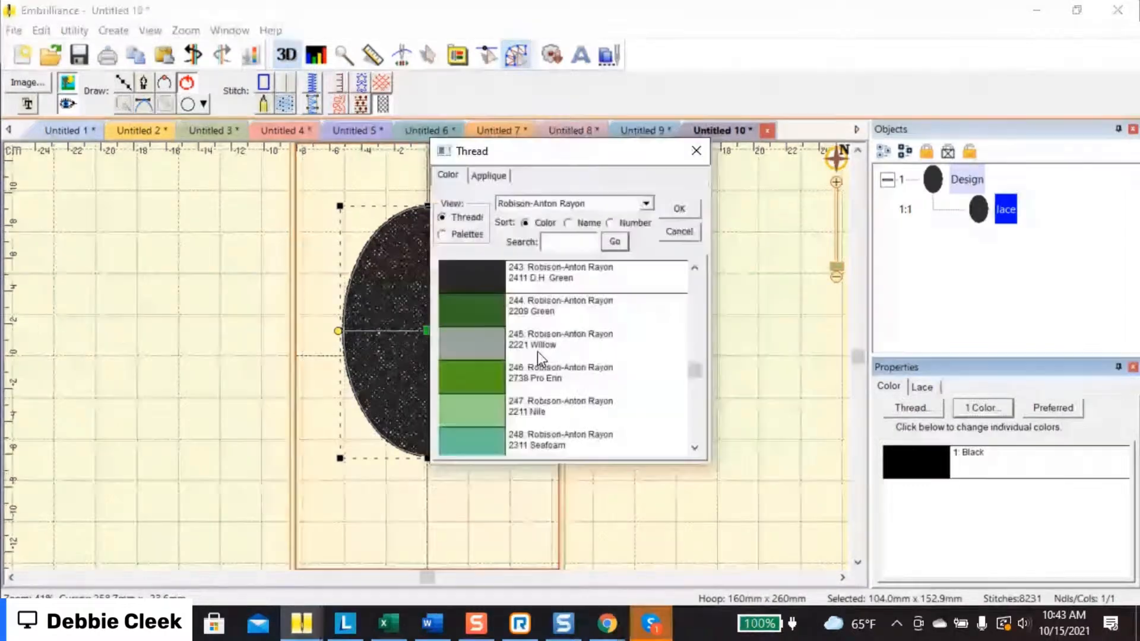
{"action": "left_click", "coordinate": [482, 415]}
{"action": "left_click", "coordinate": [474, 439]}
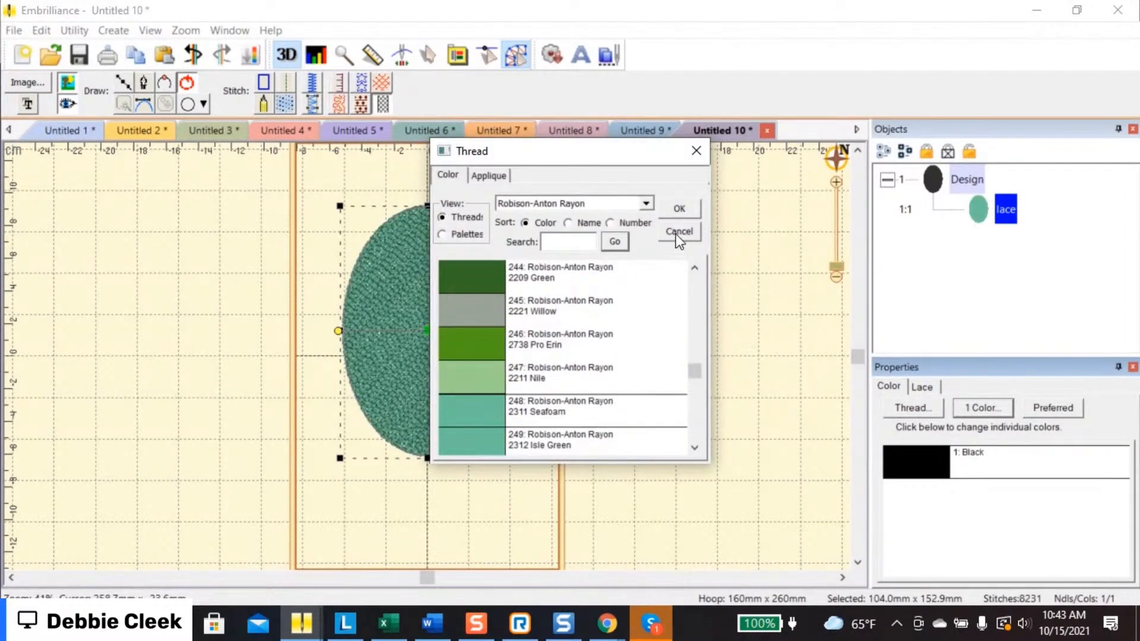
{"action": "left_click", "coordinate": [680, 209]}
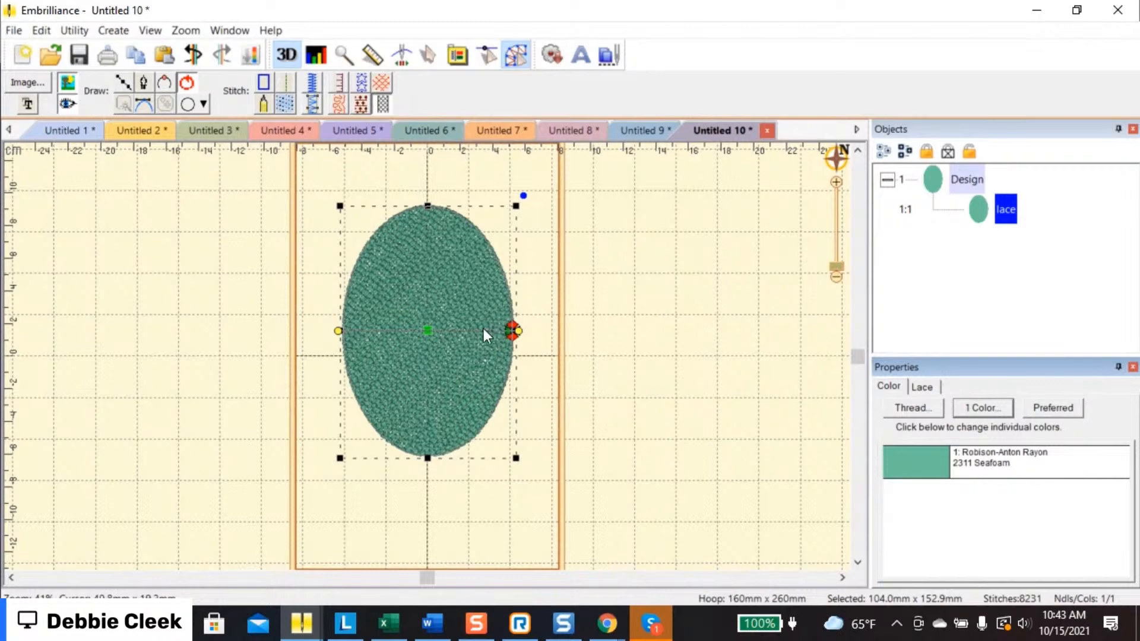
{"action": "left_click", "coordinate": [918, 387]}
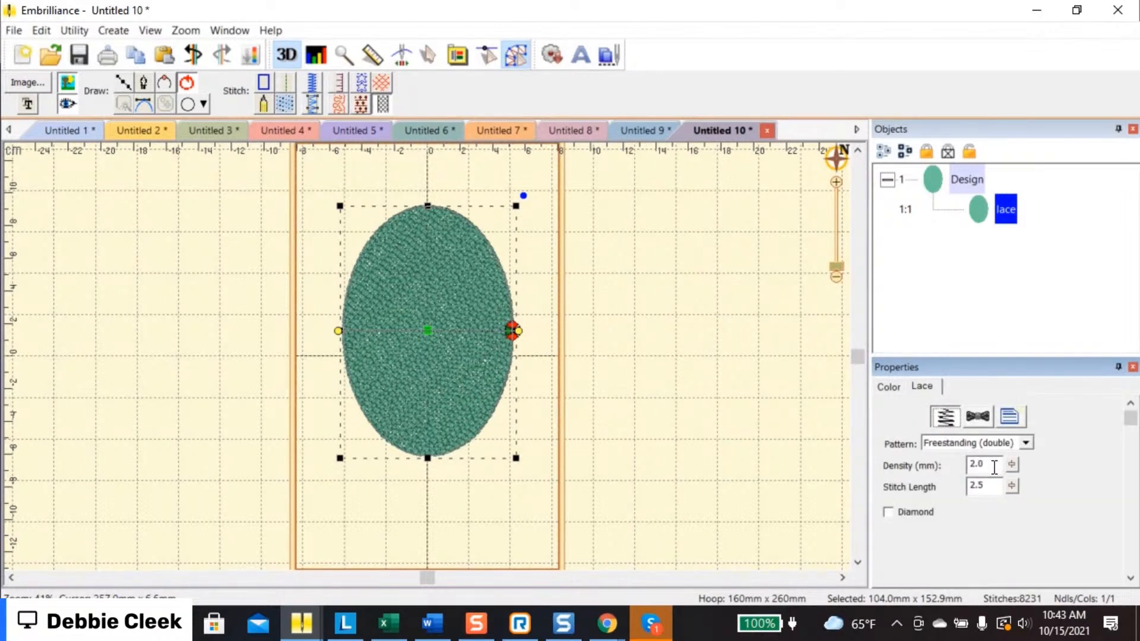
Set the oval lace fill's pattern to Single and its density to 12.0 mm
{"action": "left_click", "coordinate": [1025, 442]}
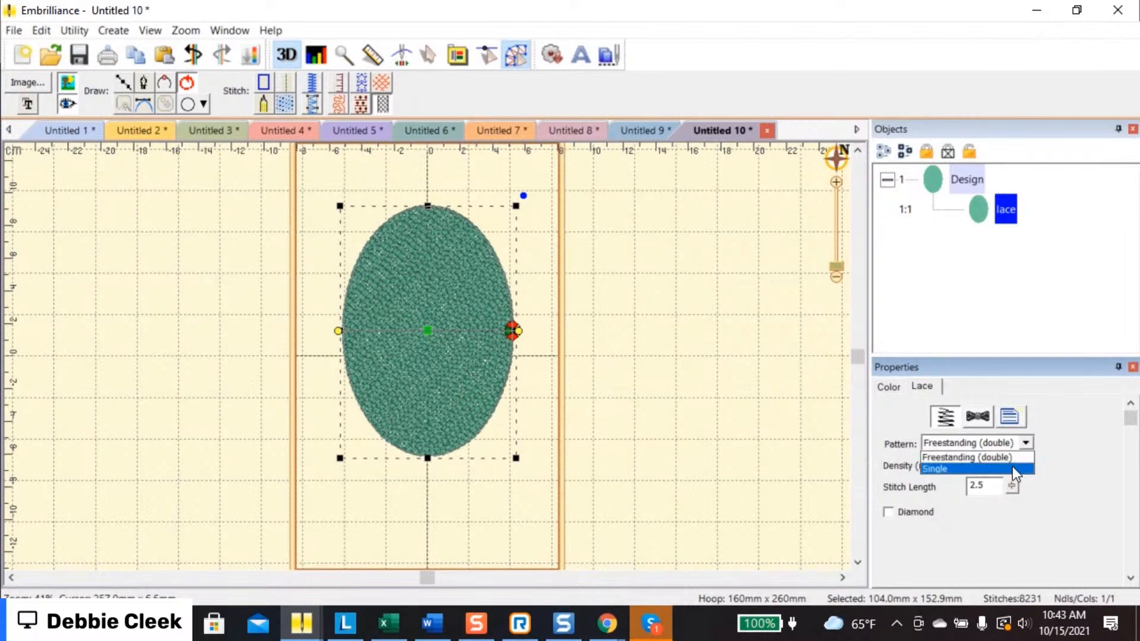
{"action": "left_click", "coordinate": [1012, 469]}
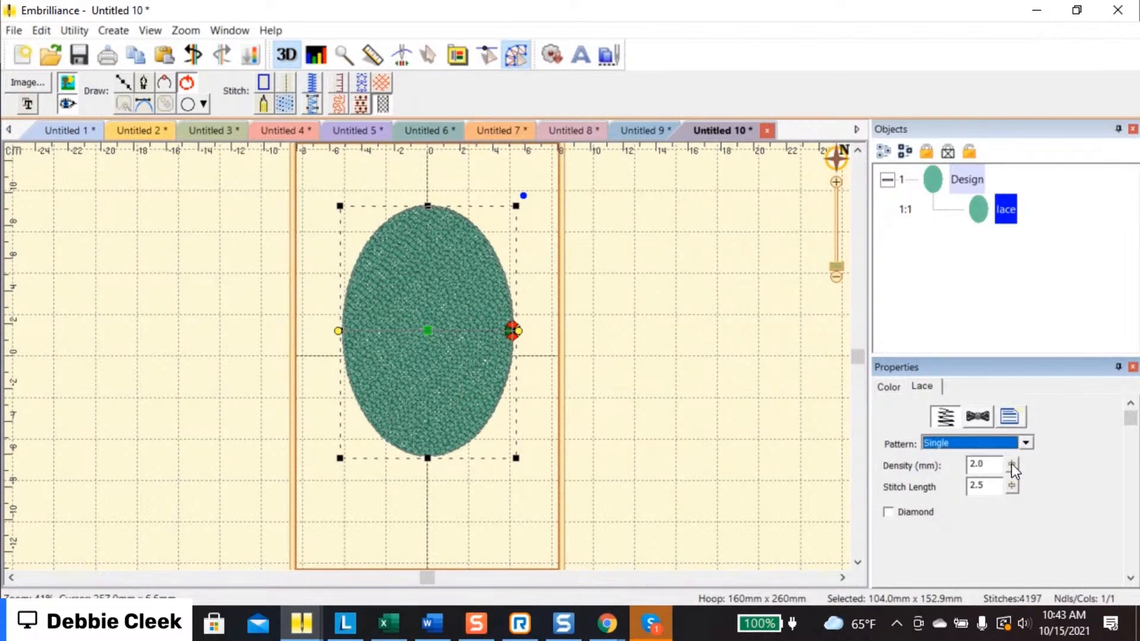
{"action": "left_click_drag", "start_coordinate": [1011, 465], "coordinate": [1015, 559]}
{"action": "left_click_drag", "start_coordinate": [1030, 440], "coordinate": [1031, 440]}
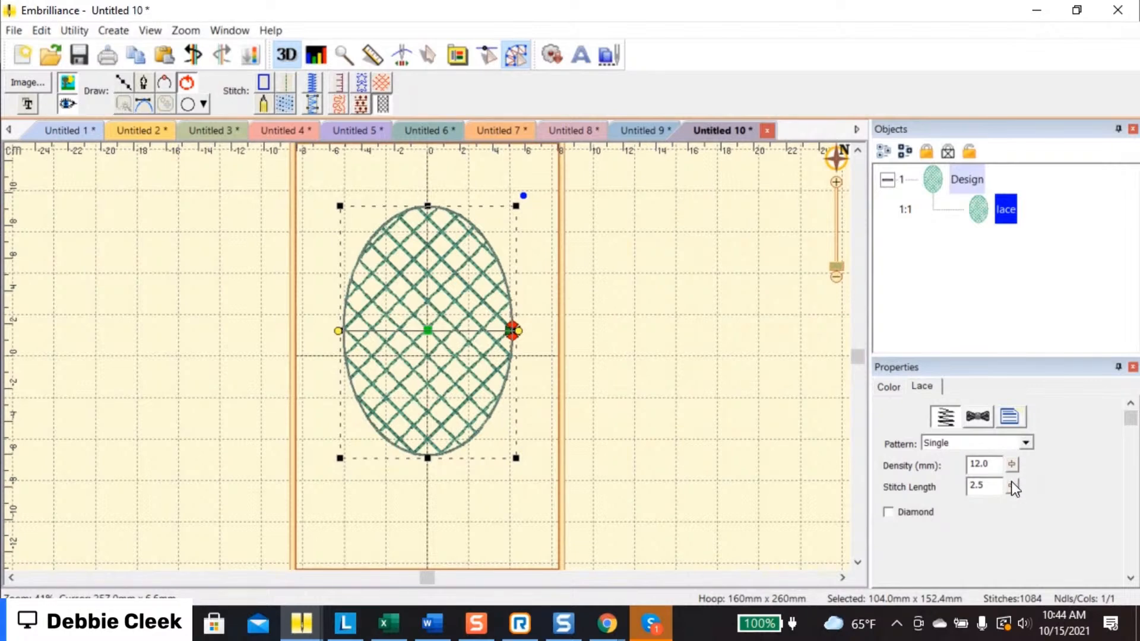
Turn on the Diamond option for the lace fill and set its pattern to Freestanding (double) with a 4.2 mm density
{"action": "left_click", "coordinate": [890, 513]}
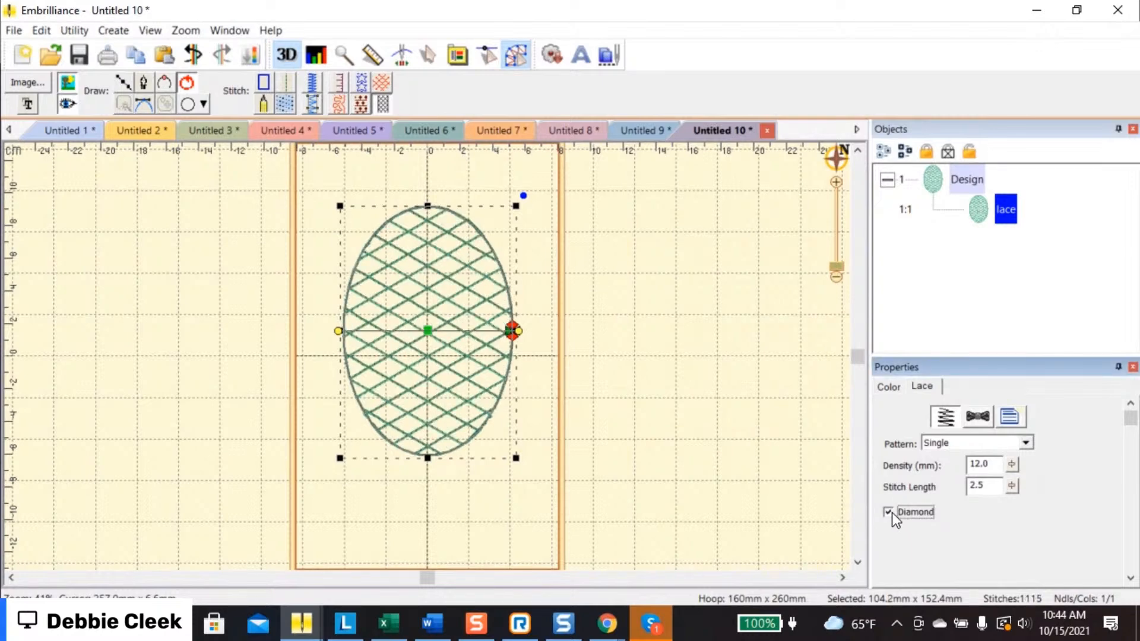
{"action": "left_click", "coordinate": [1025, 443]}
{"action": "left_click", "coordinate": [1012, 457]}
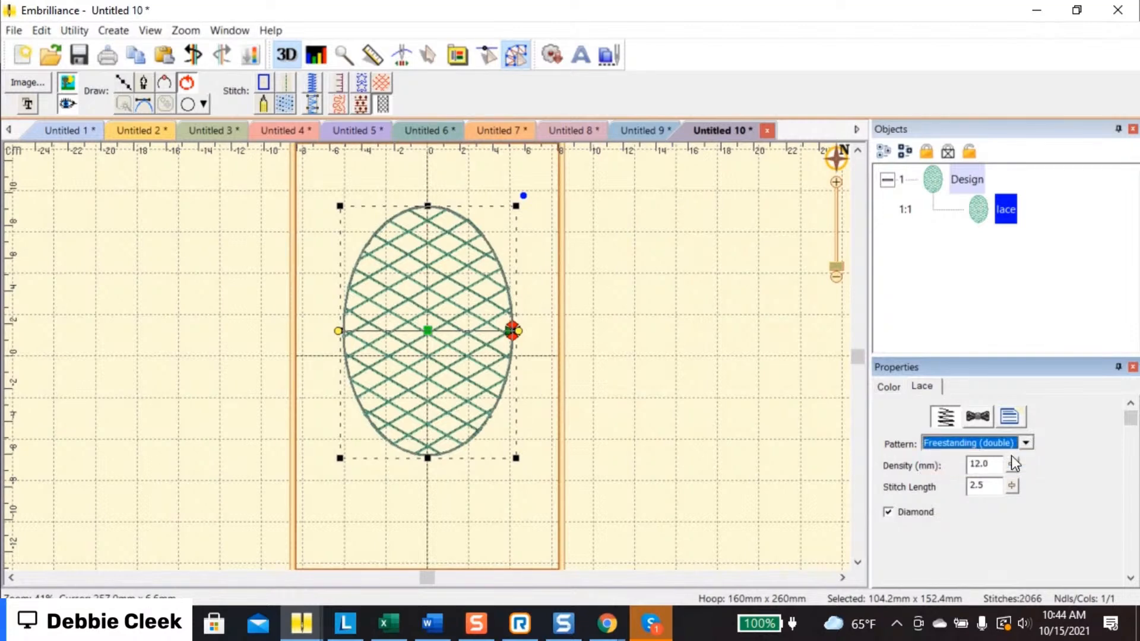
{"action": "left_click", "coordinate": [1009, 465]}
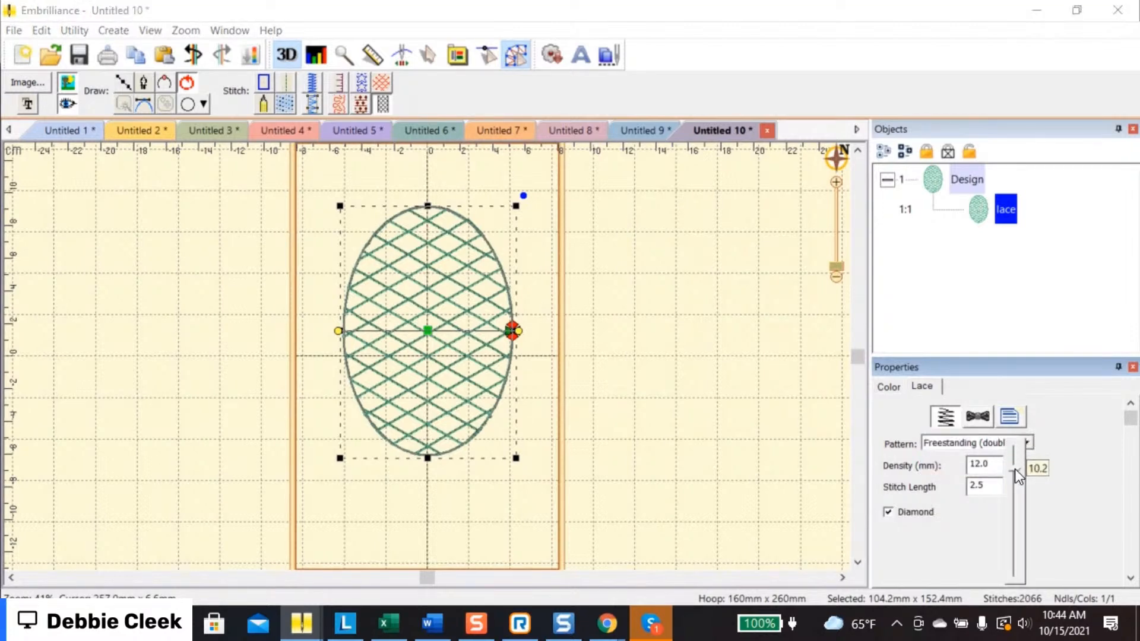
{"action": "left_click_drag", "start_coordinate": [1013, 487], "coordinate": [1018, 529]}
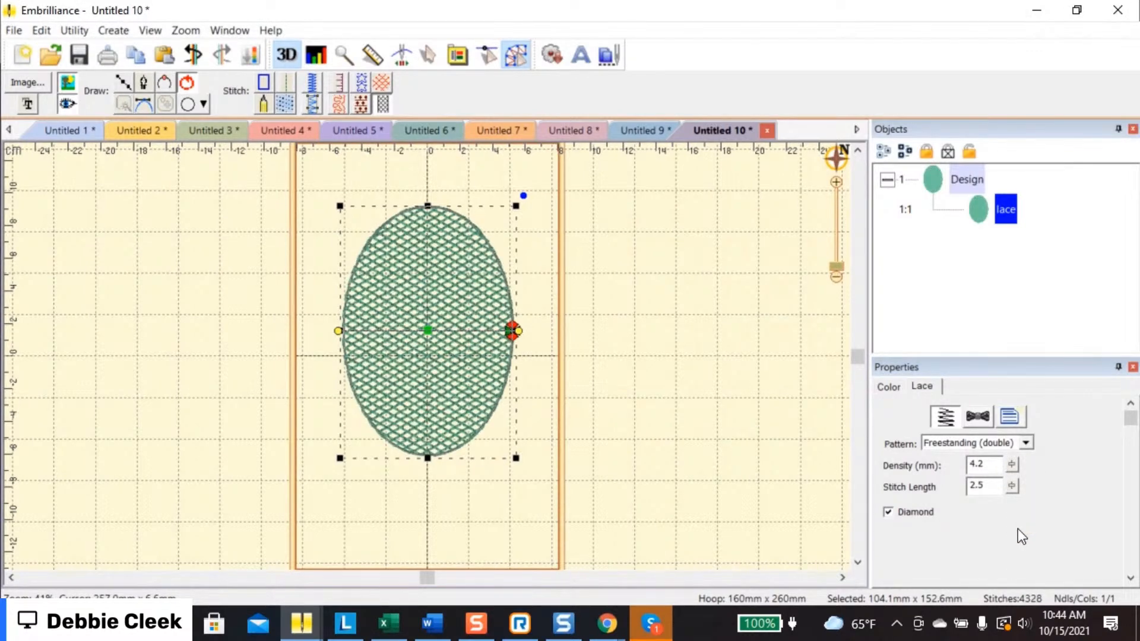
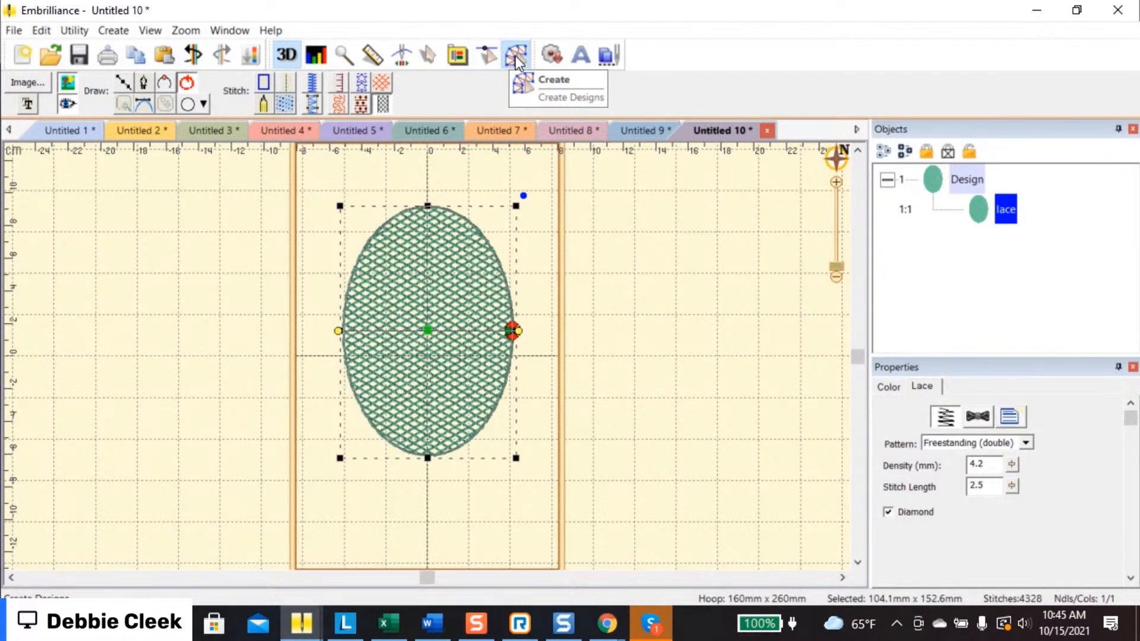
Switch Create mode to its fuller set of drawing and stitch tools, including vector import
{"action": "left_click", "coordinate": [515, 55]}
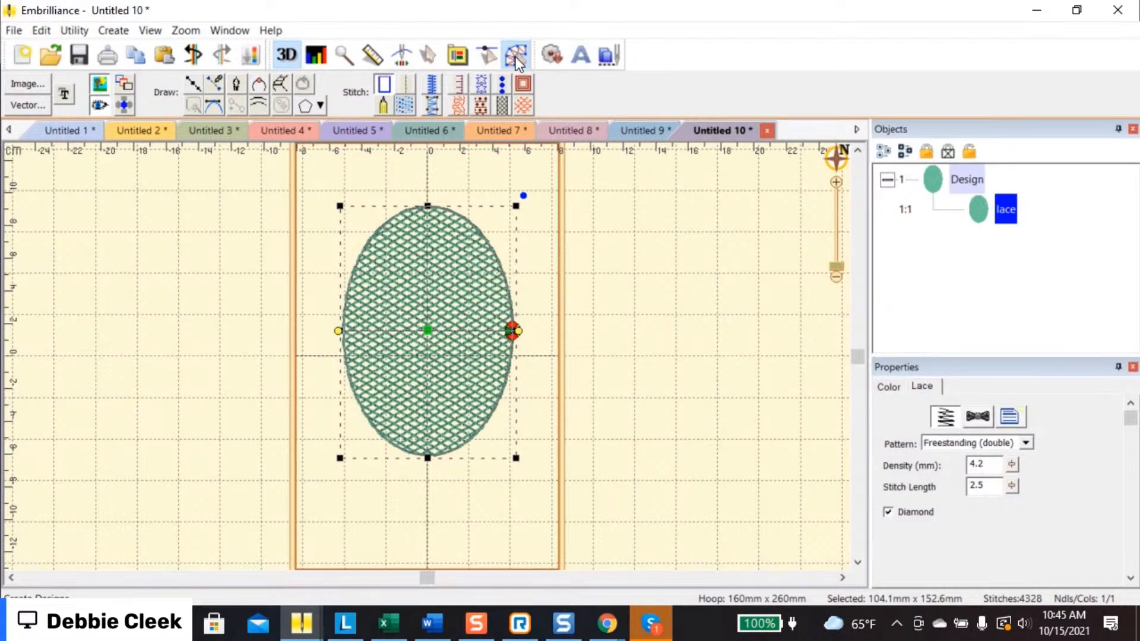
{"action": "left_click", "coordinate": [766, 131]}
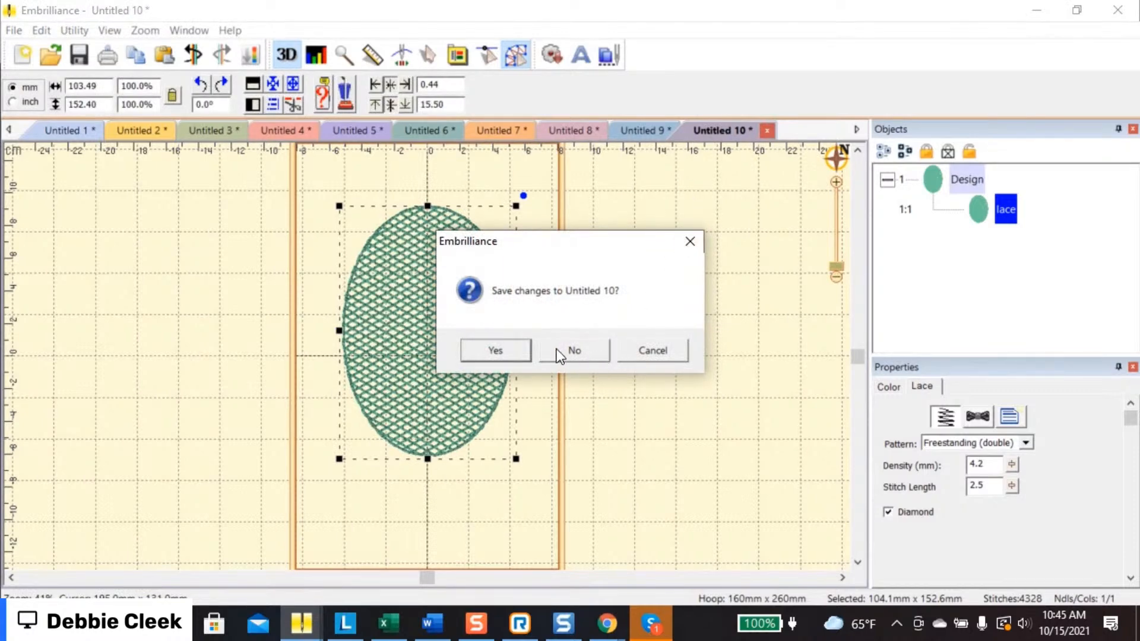
{"action": "left_click", "coordinate": [503, 353]}
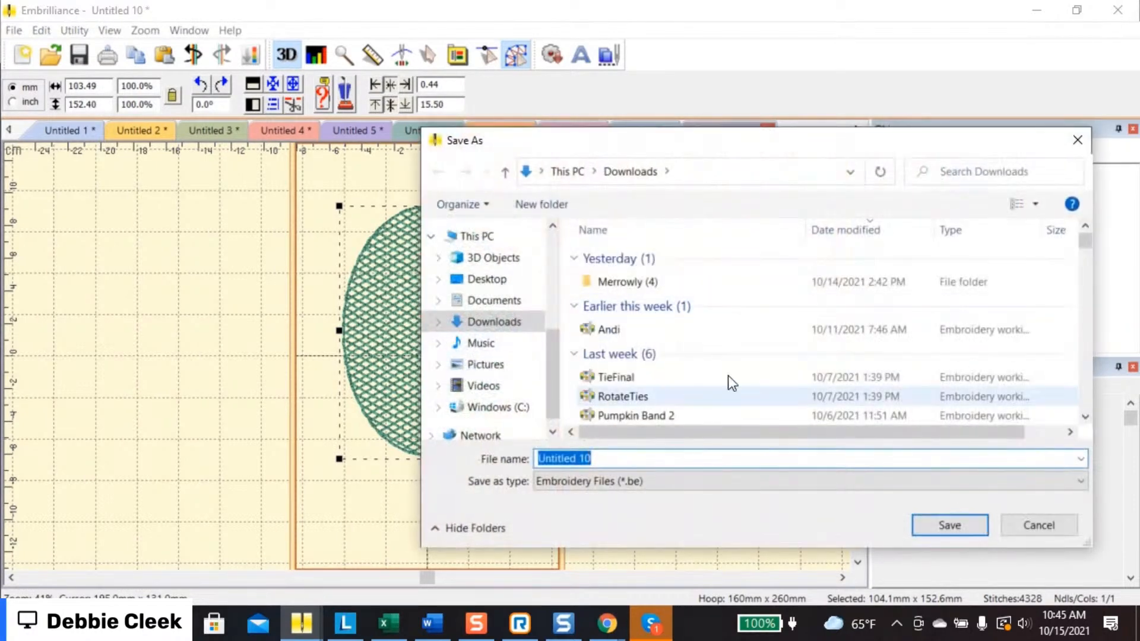
{"action": "left_click", "coordinate": [1064, 526]}
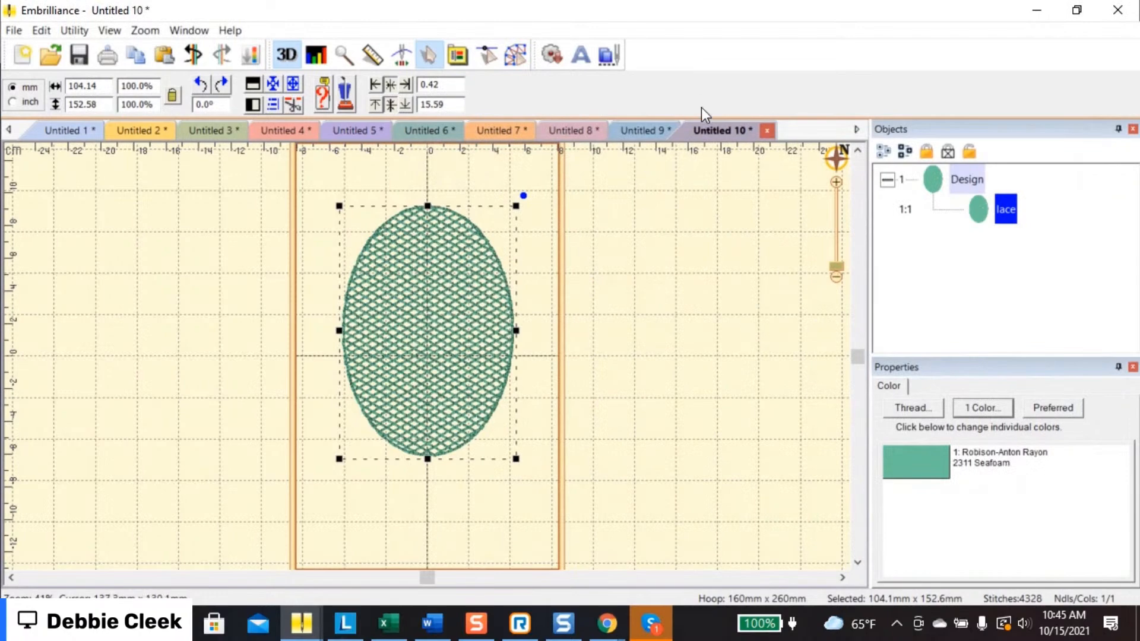
Close all open designs, from Untitled 10 down to Untitled 1, without saving any changes
{"action": "left_click", "coordinate": [767, 131]}
{"action": "left_click", "coordinate": [596, 348]}
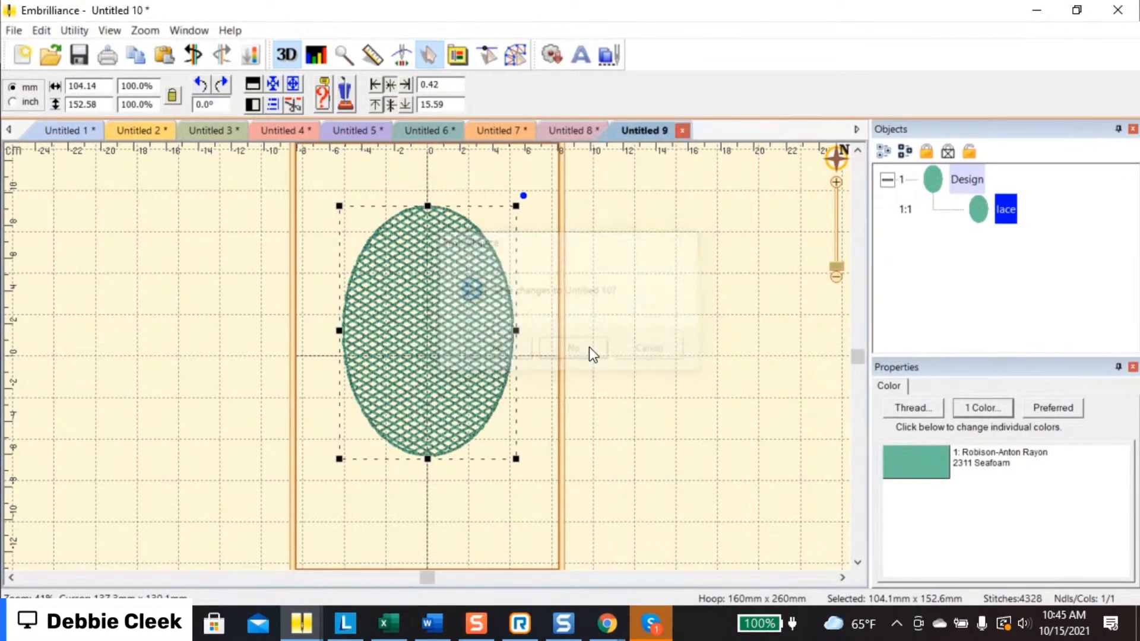
{"action": "left_click", "coordinate": [690, 131]}
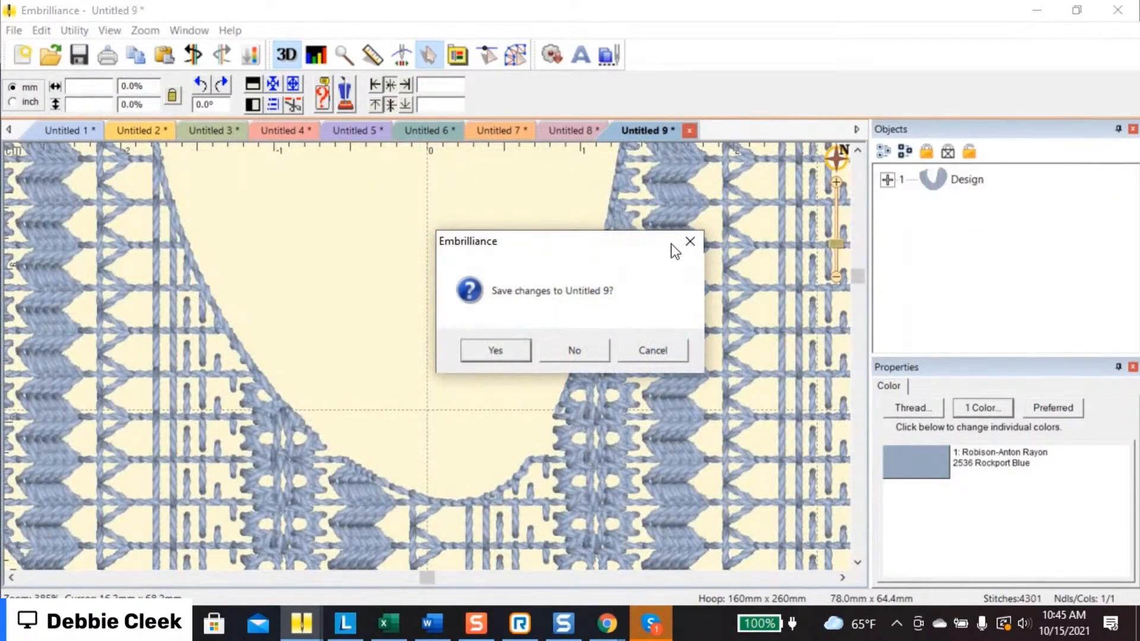
{"action": "left_click", "coordinate": [574, 349]}
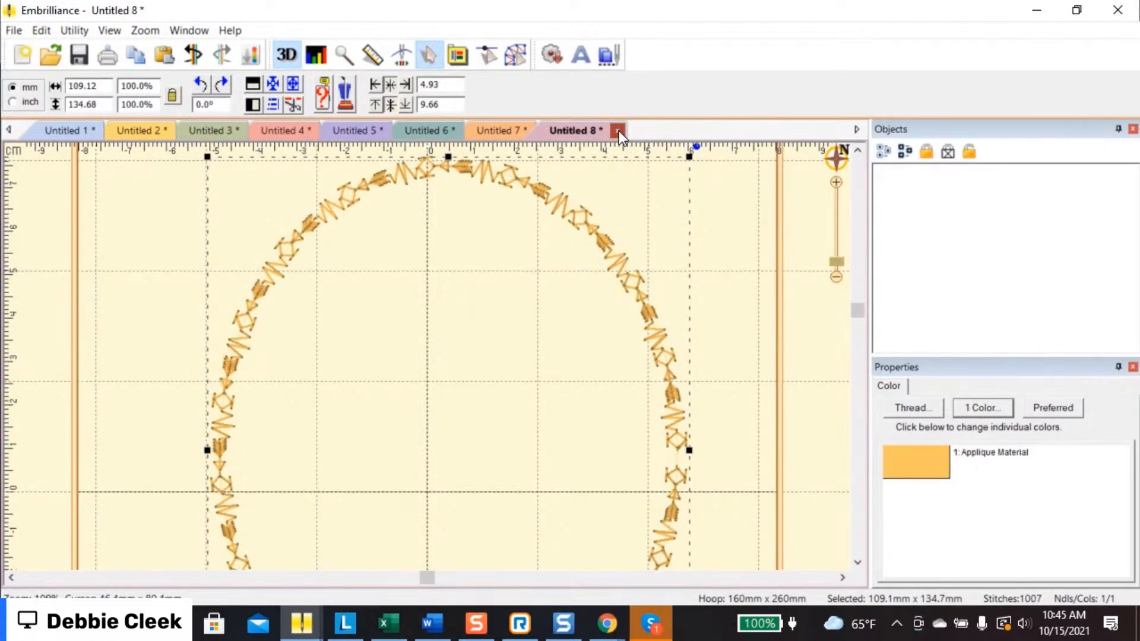
{"action": "left_click", "coordinate": [618, 131]}
{"action": "left_click", "coordinate": [594, 346]}
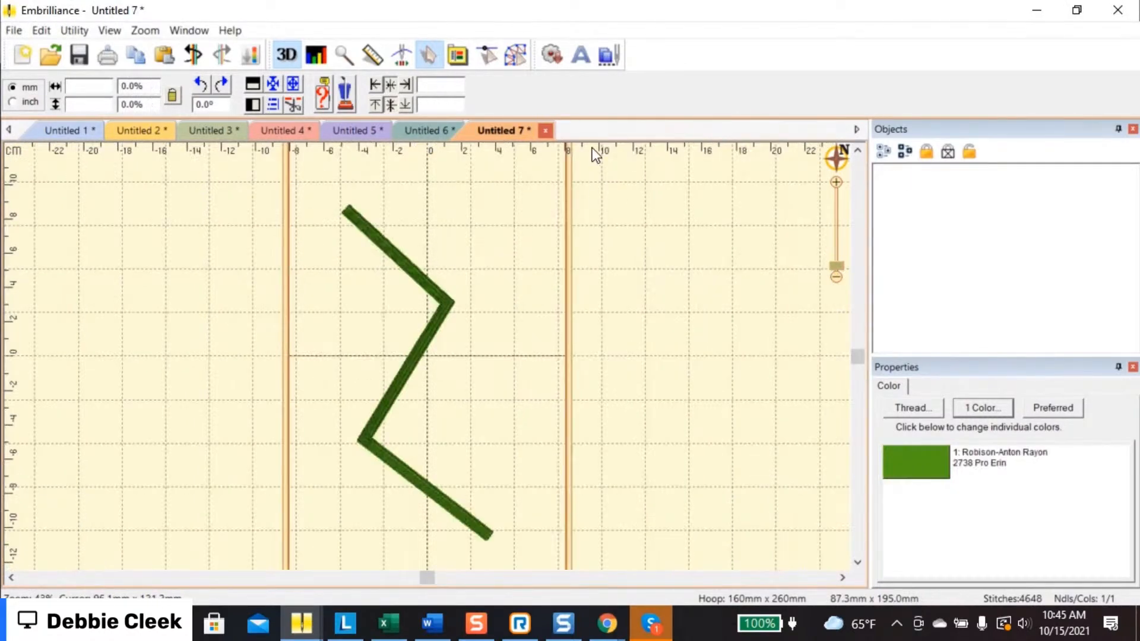
{"action": "left_click", "coordinate": [547, 130]}
{"action": "left_click", "coordinate": [548, 350]}
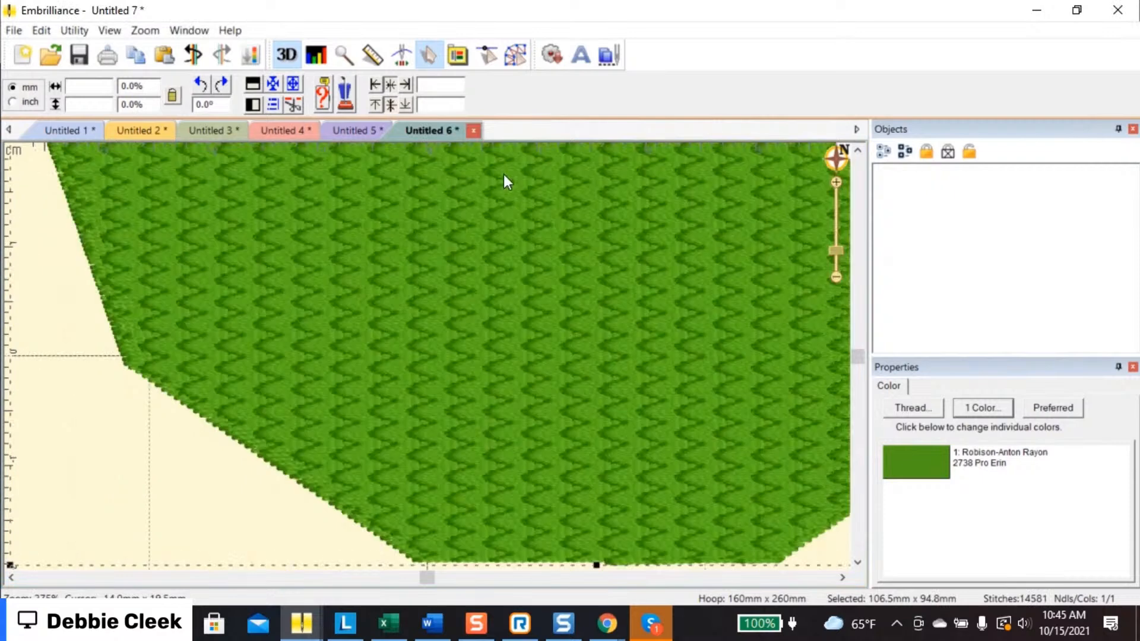
{"action": "left_click", "coordinate": [473, 131]}
{"action": "key", "text": "n"}
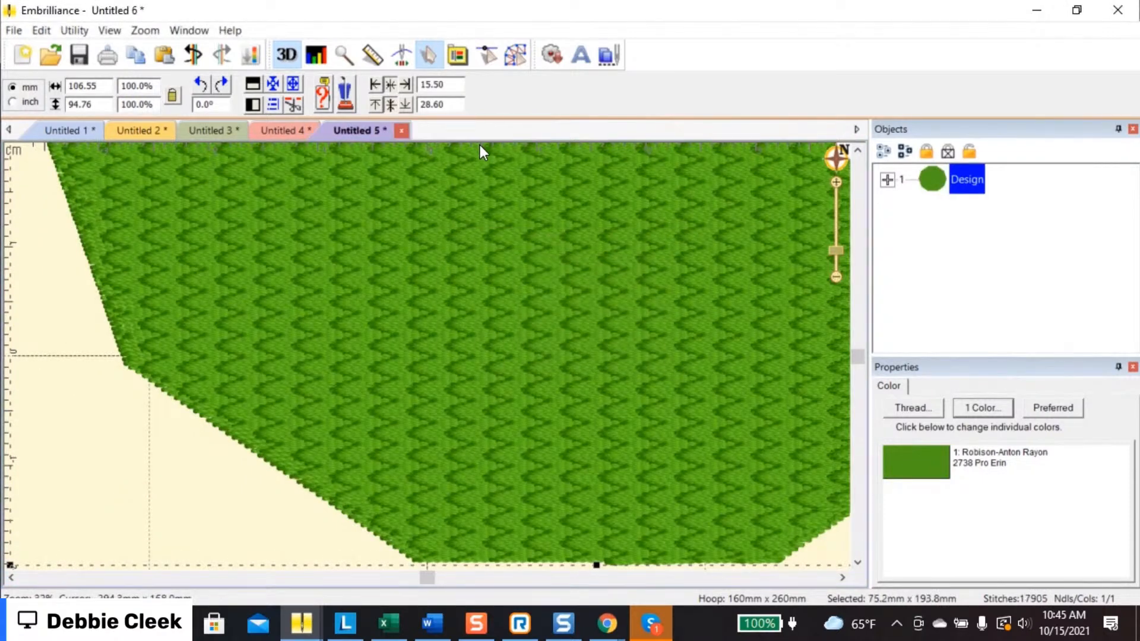
{"action": "left_click", "coordinate": [402, 130]}
{"action": "key", "text": "n"}
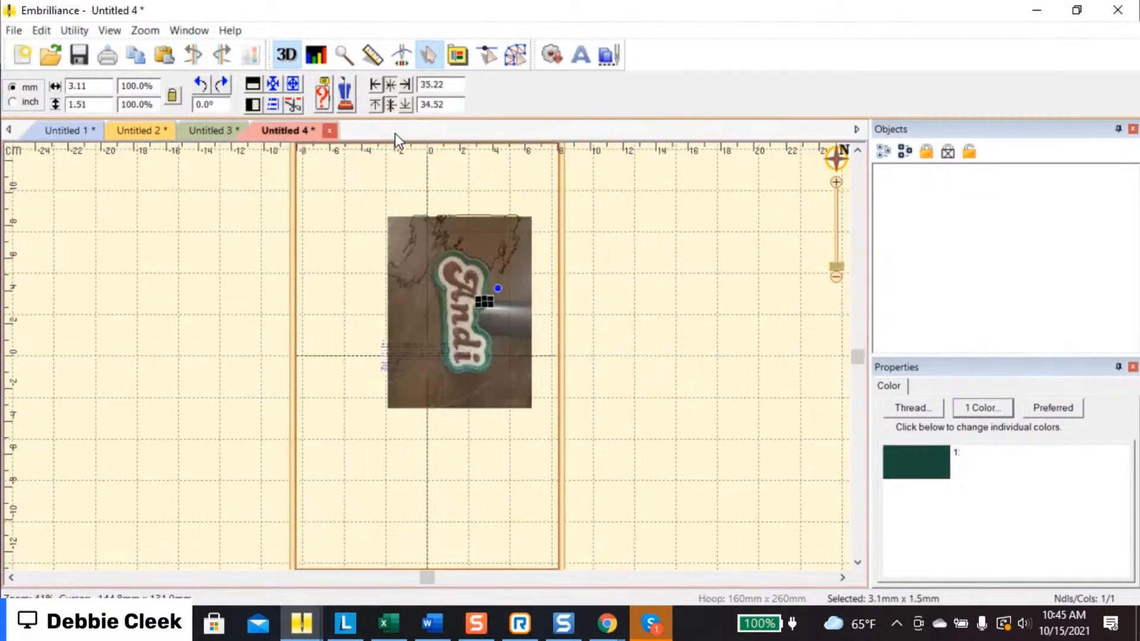
{"action": "left_click", "coordinate": [329, 131]}
{"action": "key", "text": "n"}
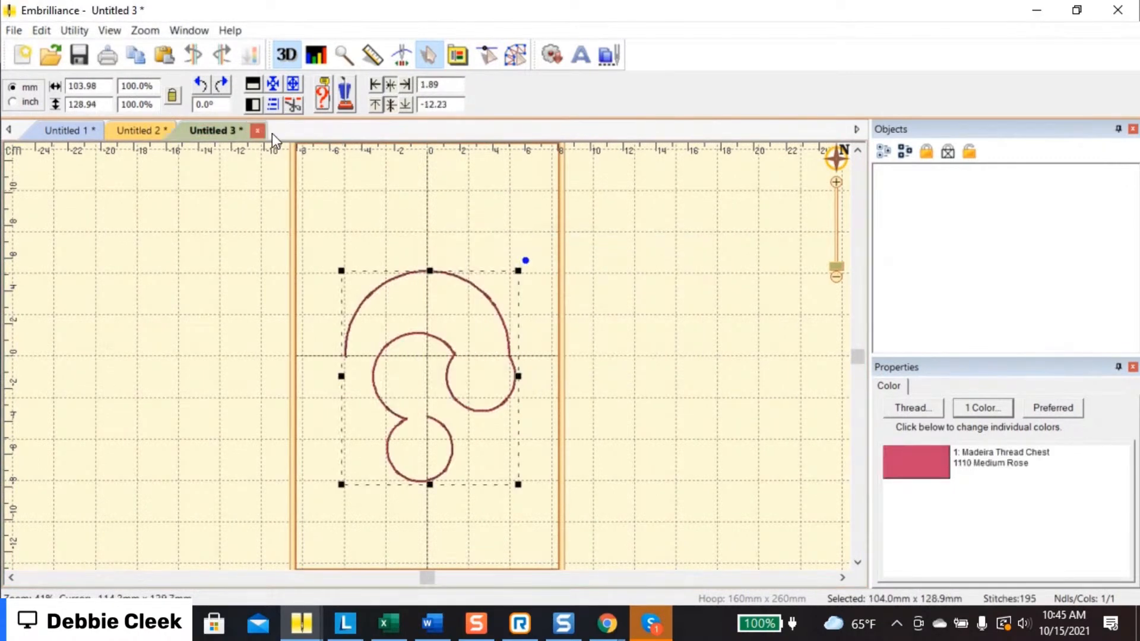
{"action": "left_click", "coordinate": [266, 131]}
{"action": "key", "text": "n"}
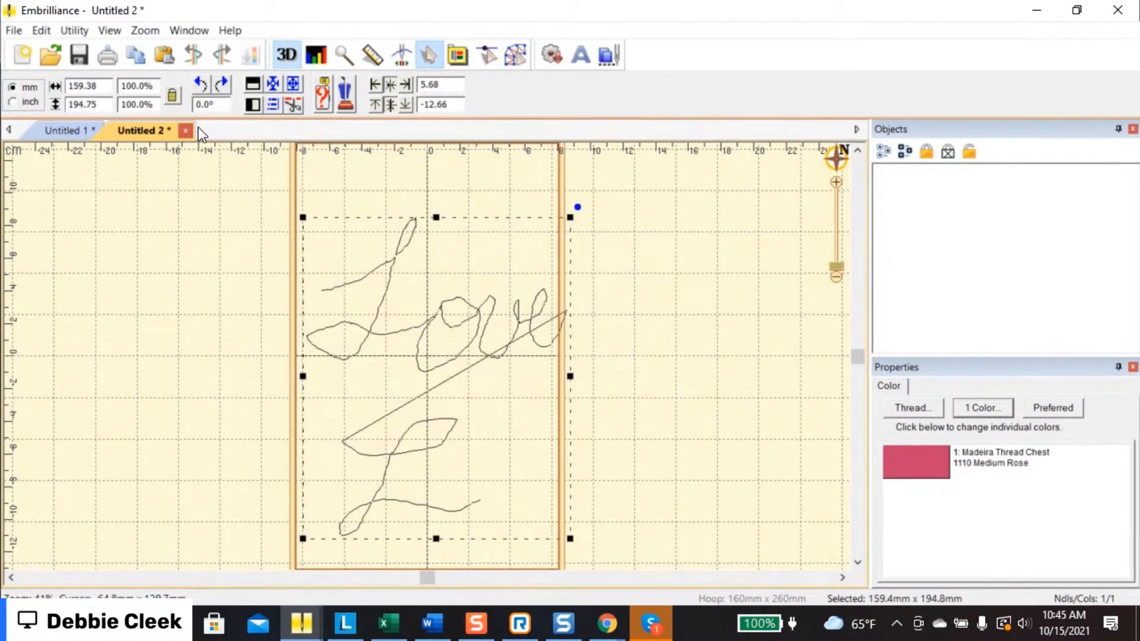
{"action": "left_click", "coordinate": [186, 131]}
{"action": "key", "text": "n"}
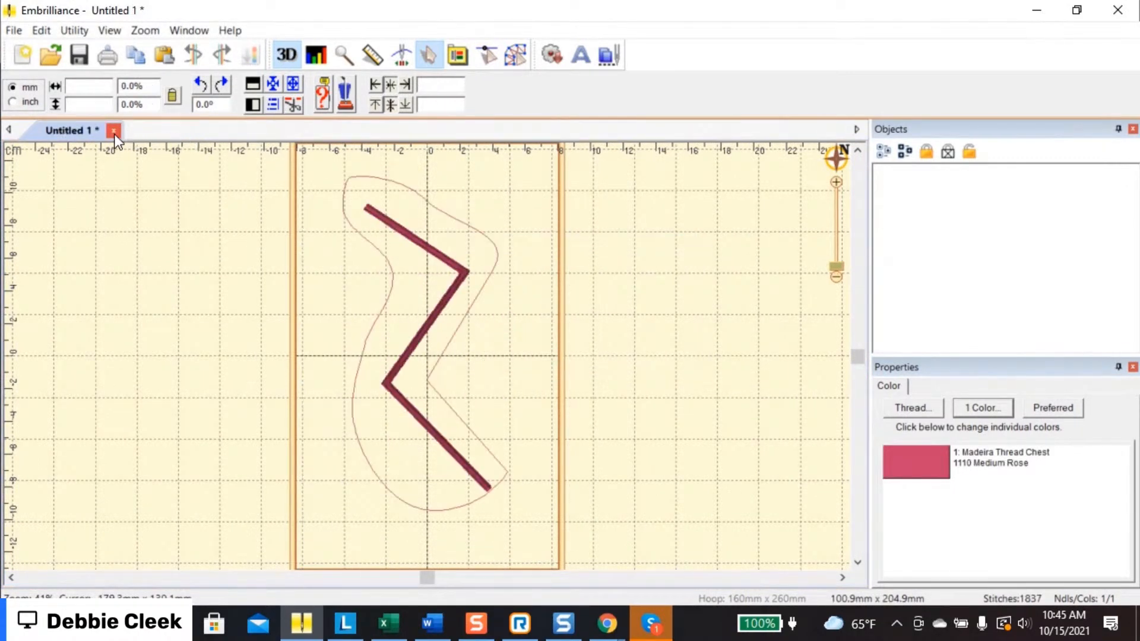
{"action": "left_click", "coordinate": [113, 131]}
{"action": "key", "text": "n"}
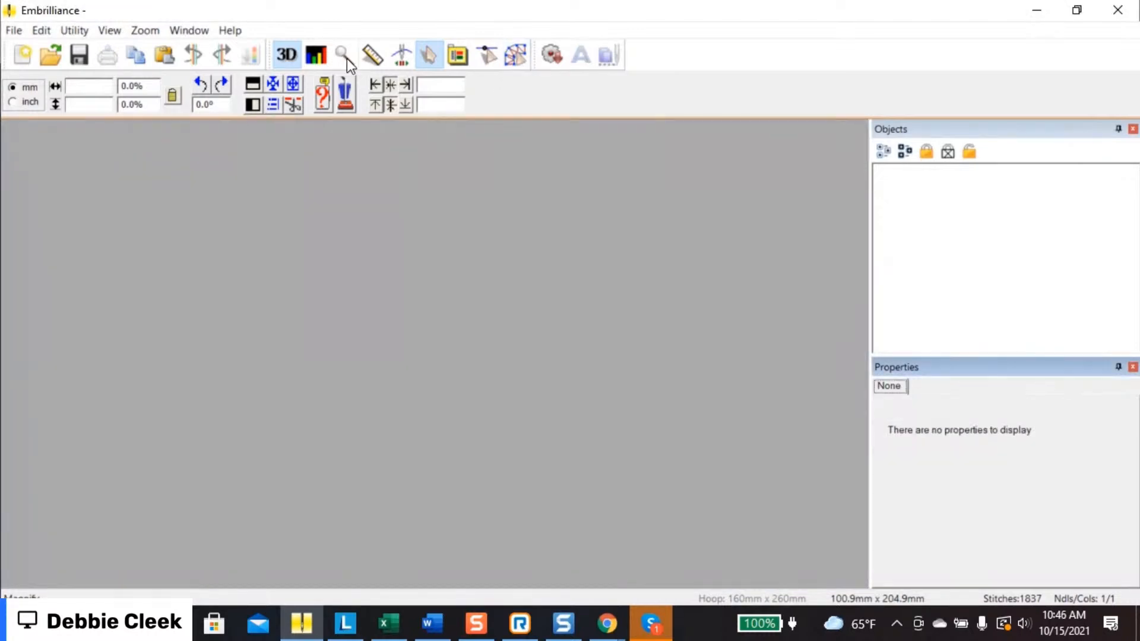
Start a new blank design and switch it to Create mode
{"action": "left_click", "coordinate": [26, 58]}
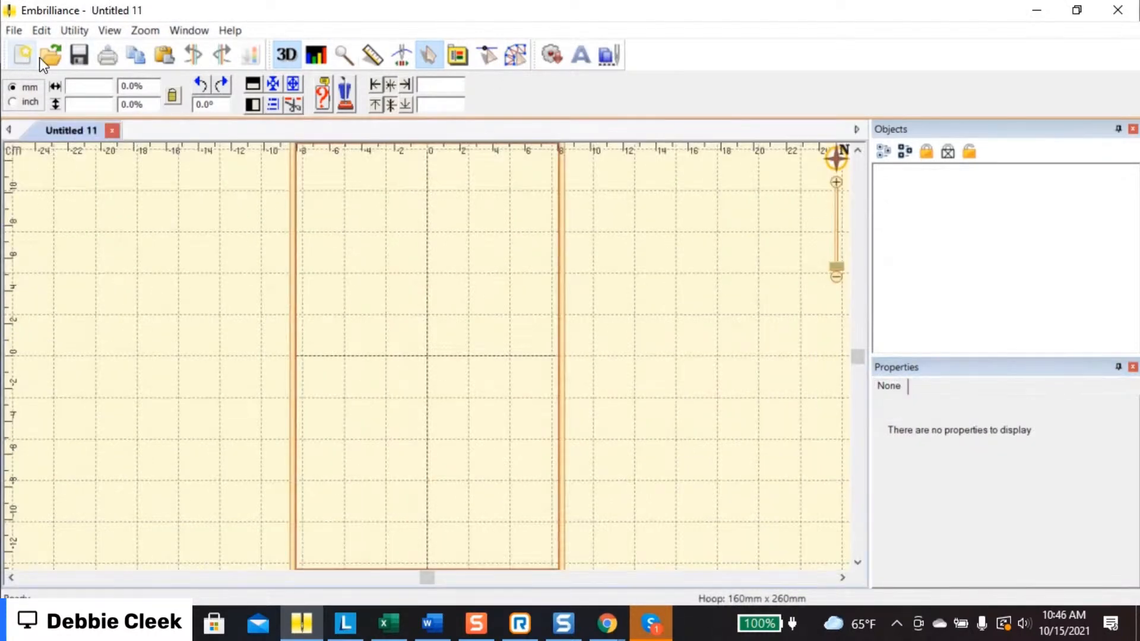
{"action": "left_click", "coordinate": [521, 53]}
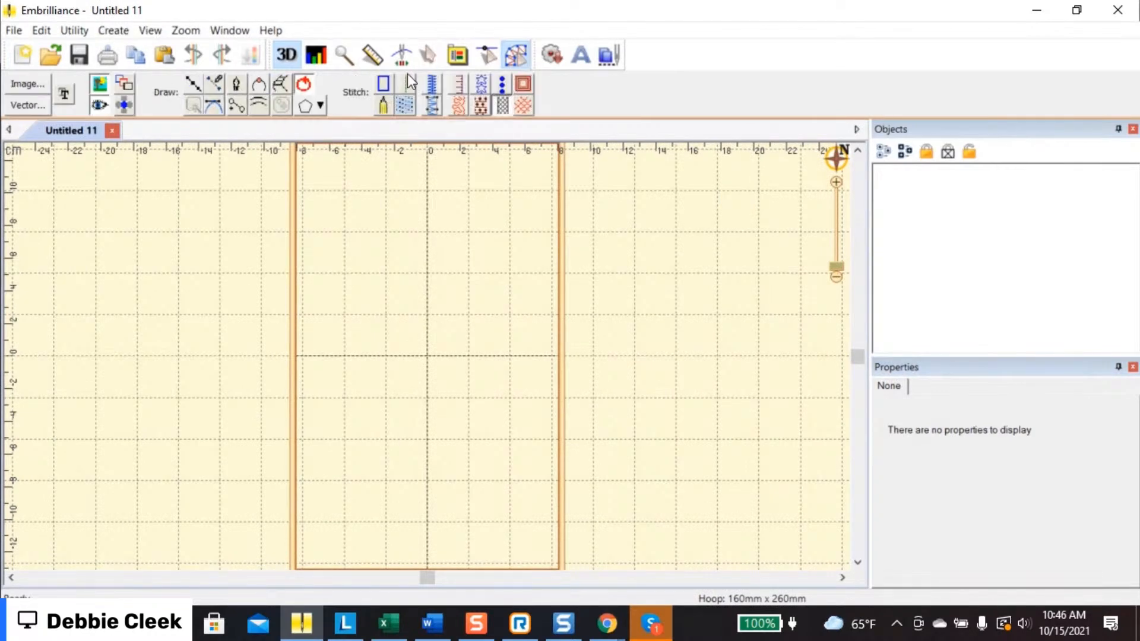
Preview the Gothic 4 P SVG vector file and look through the other vector files in Downloads without importing any
{"action": "left_click", "coordinate": [23, 104]}
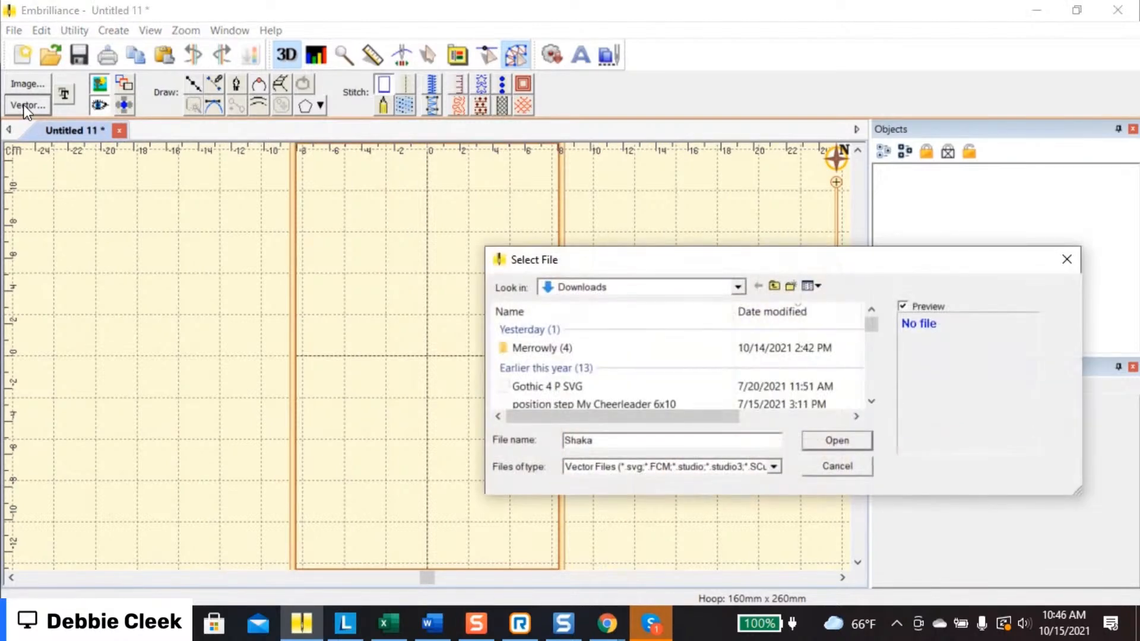
{"action": "left_click", "coordinate": [586, 387]}
{"action": "left_click", "coordinate": [870, 401]}
{"action": "left_click", "coordinate": [871, 401]}
{"action": "left_click", "coordinate": [871, 401]}
{"action": "left_click", "coordinate": [870, 401]}
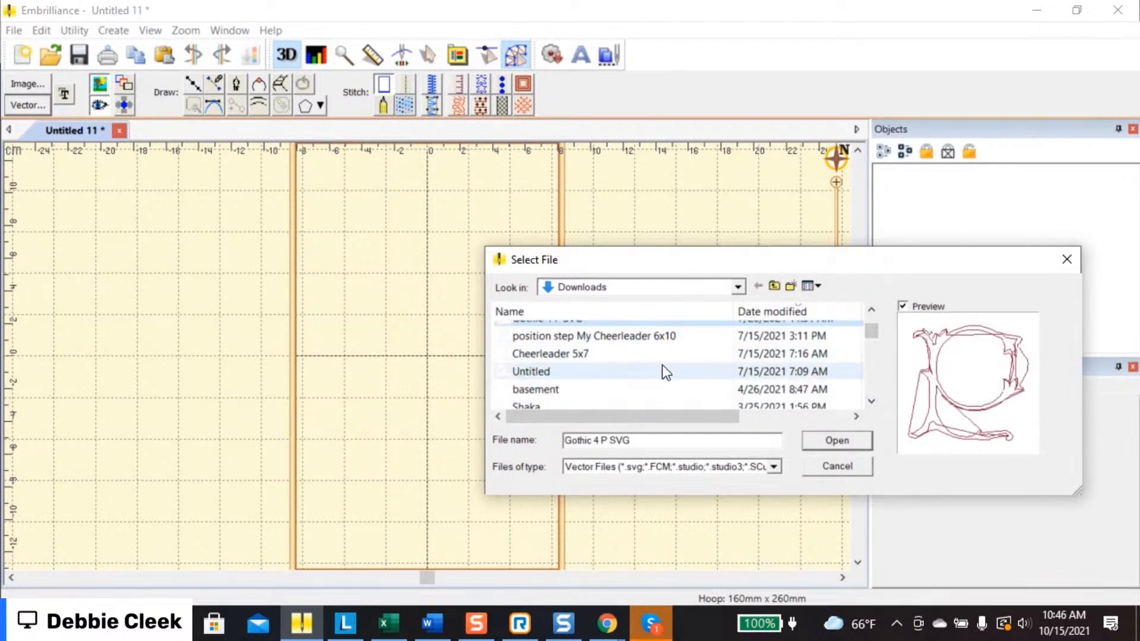
{"action": "mouse_move", "coordinate": [704, 415]}
{"action": "left_mouse_down"}
{"action": "mouse_move", "coordinate": [824, 425]}
{"action": "mouse_move", "coordinate": [859, 415]}
{"action": "mouse_move", "coordinate": [689, 414]}
{"action": "mouse_move", "coordinate": [706, 419]}
{"action": "left_mouse_up"}
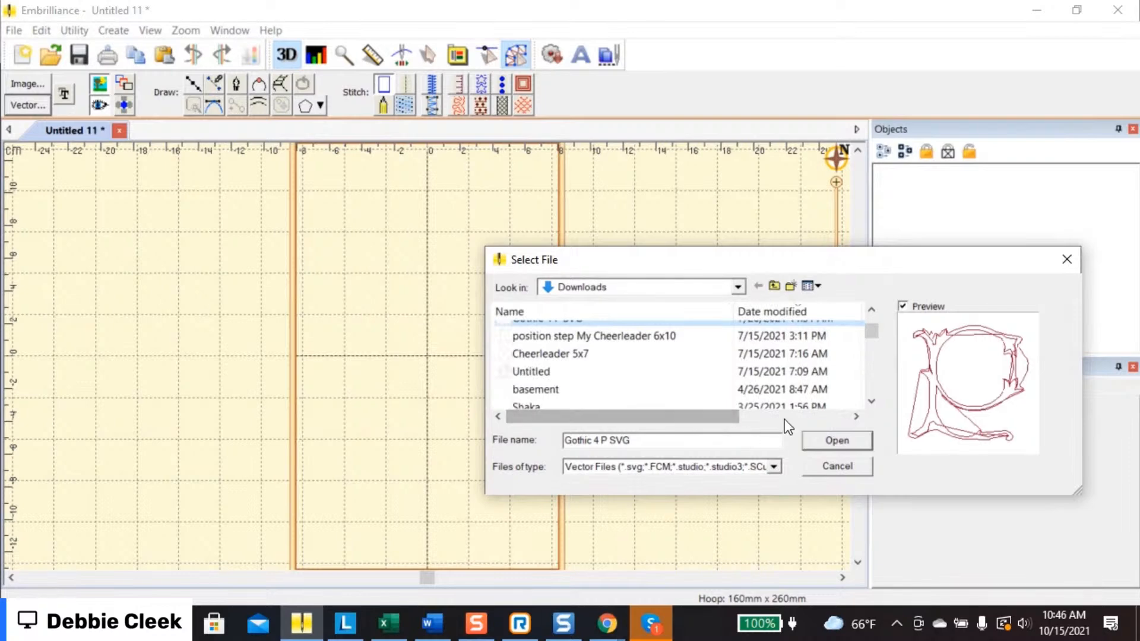
{"action": "left_click", "coordinate": [871, 401]}
{"action": "left_click", "coordinate": [871, 401]}
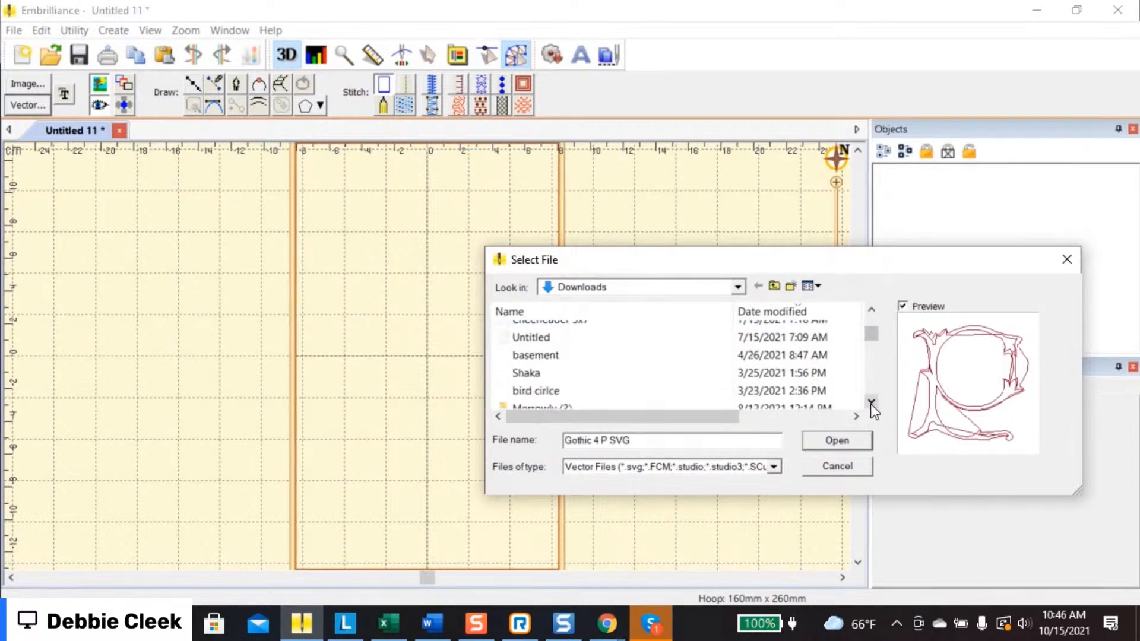
{"action": "left_click", "coordinate": [834, 466]}
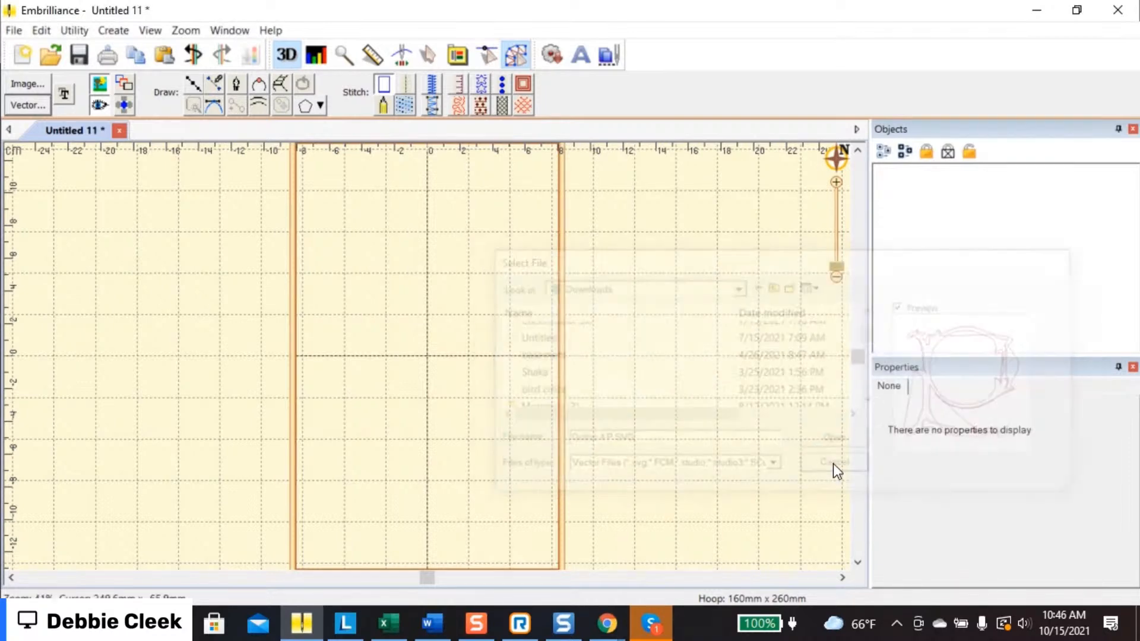
Check which vector file formats can be imported, leaving the file selection without opening anything
{"action": "left_click", "coordinate": [25, 106]}
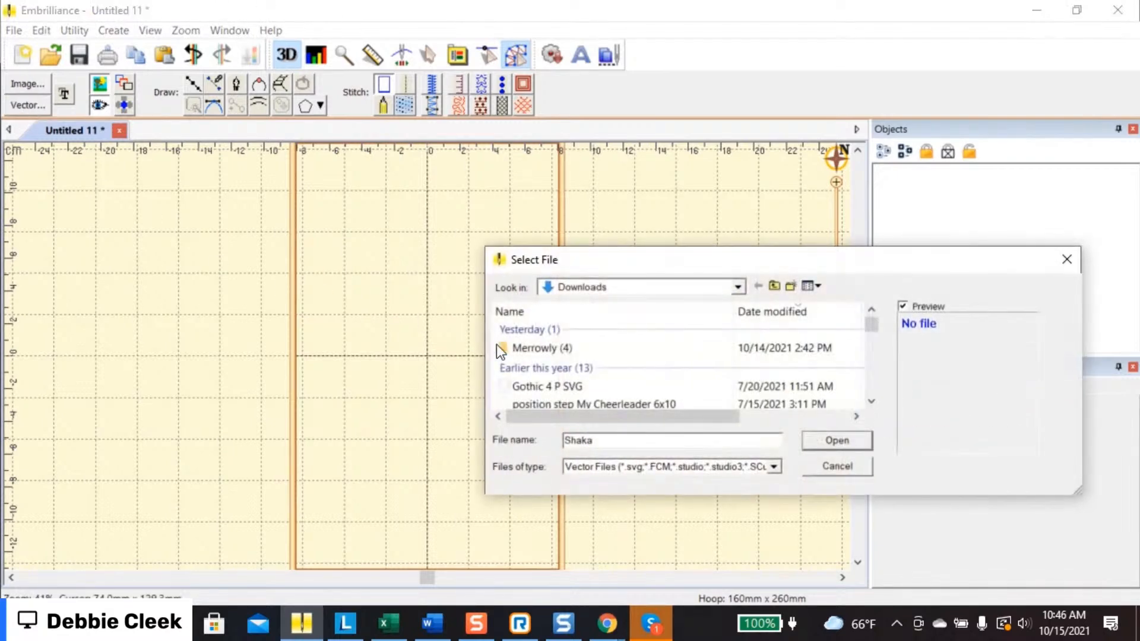
{"action": "left_click", "coordinate": [772, 468]}
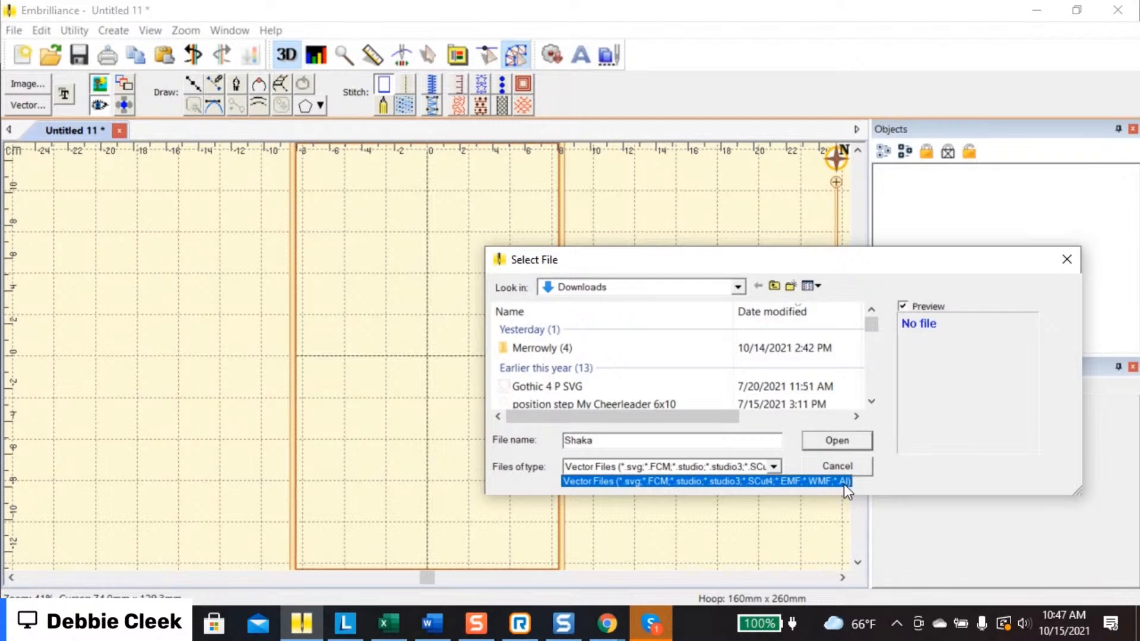
{"action": "left_click", "coordinate": [1072, 259]}
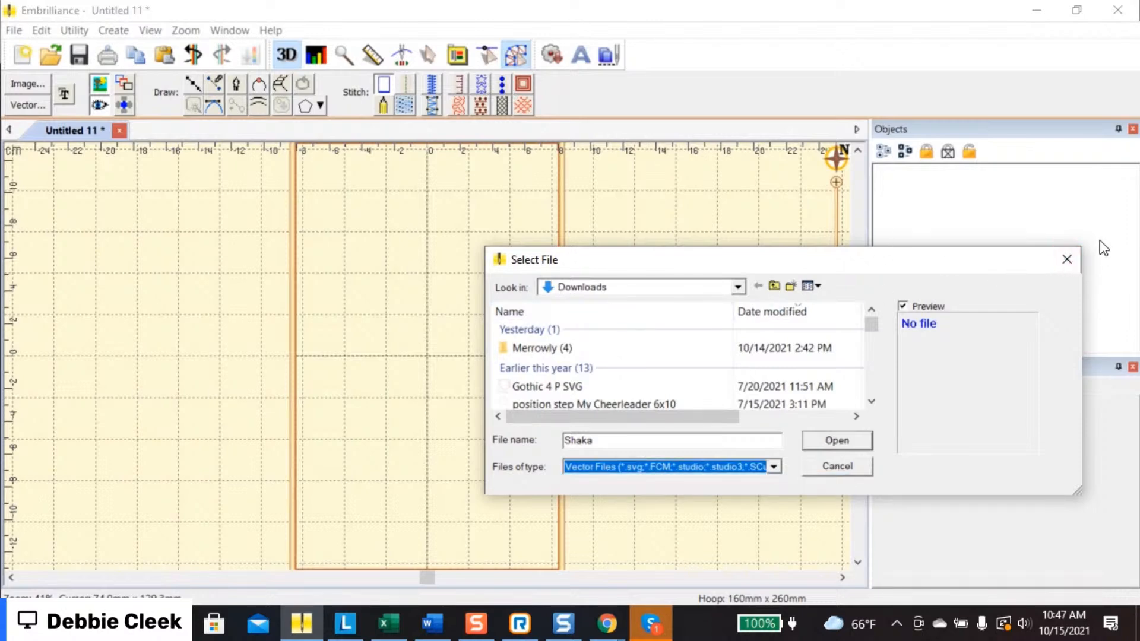
{"action": "left_click", "coordinate": [1067, 260]}
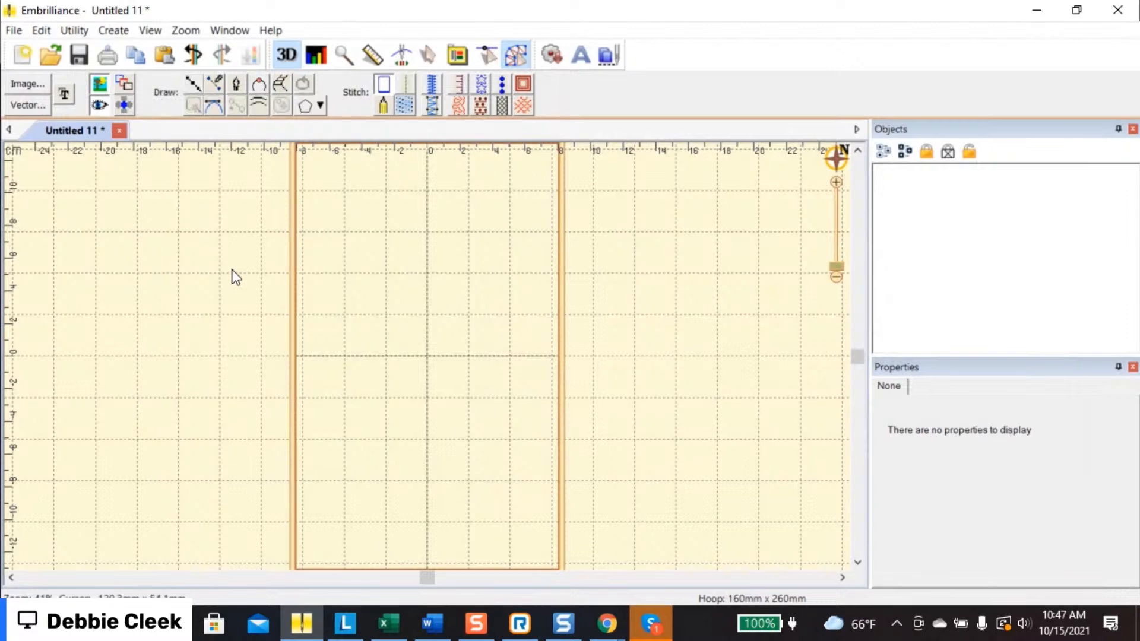
Draw a rounded rectangle about 28 × 33 mm near the hoop's upper left corner and give it a fill stitch
{"action": "left_click", "coordinate": [320, 108]}
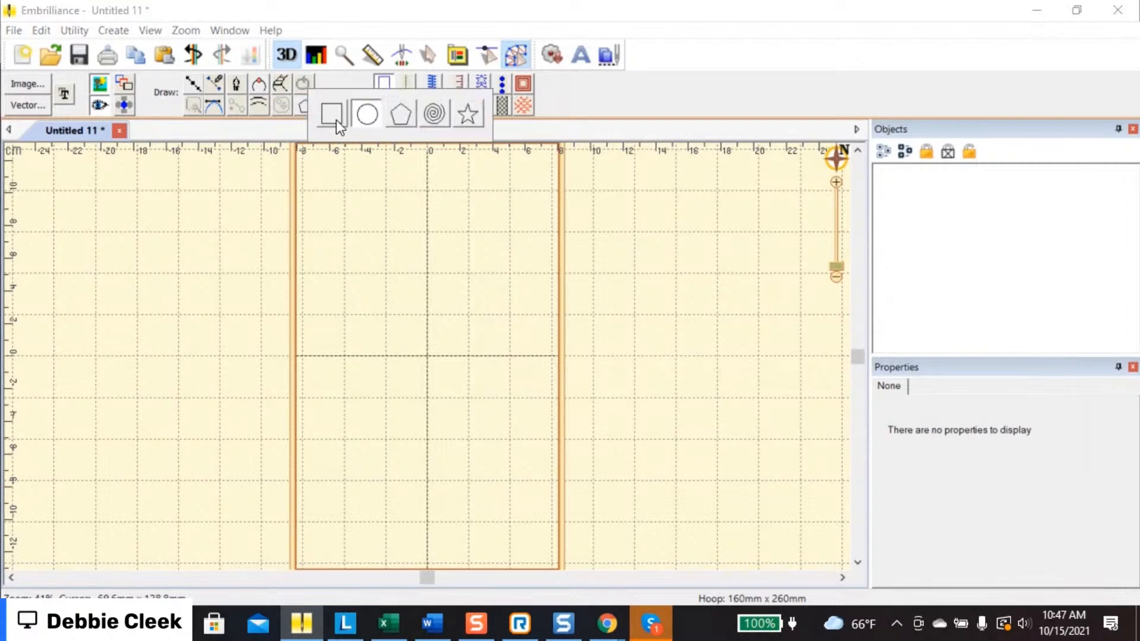
{"action": "left_click", "coordinate": [333, 115]}
{"action": "left_click_drag", "start_coordinate": [314, 193], "coordinate": [361, 246]}
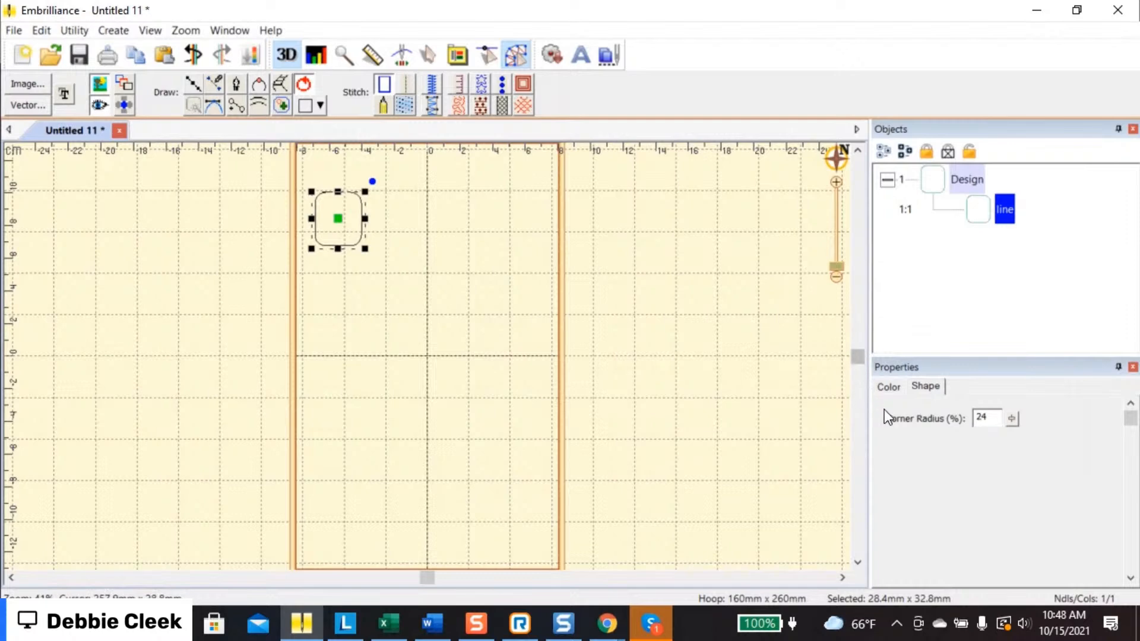
{"action": "left_click", "coordinate": [406, 107]}
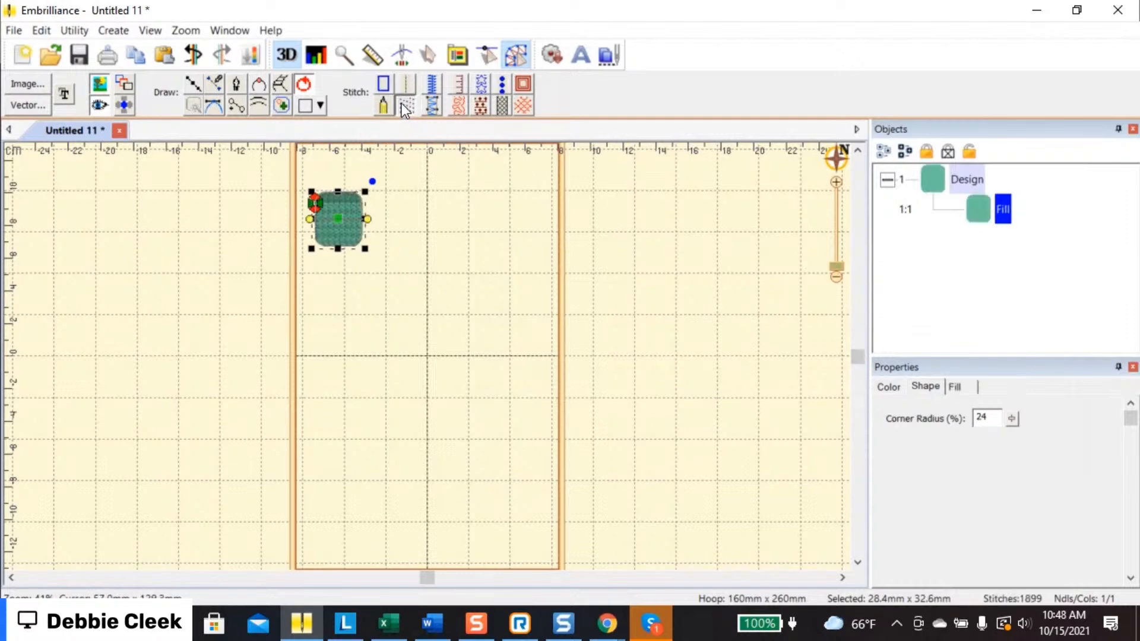
Draw an oval about 36 × 43 mm just above the hoop's centre, lower than the rounded rectangle
{"action": "left_click", "coordinate": [320, 105]}
{"action": "left_click", "coordinate": [362, 116]}
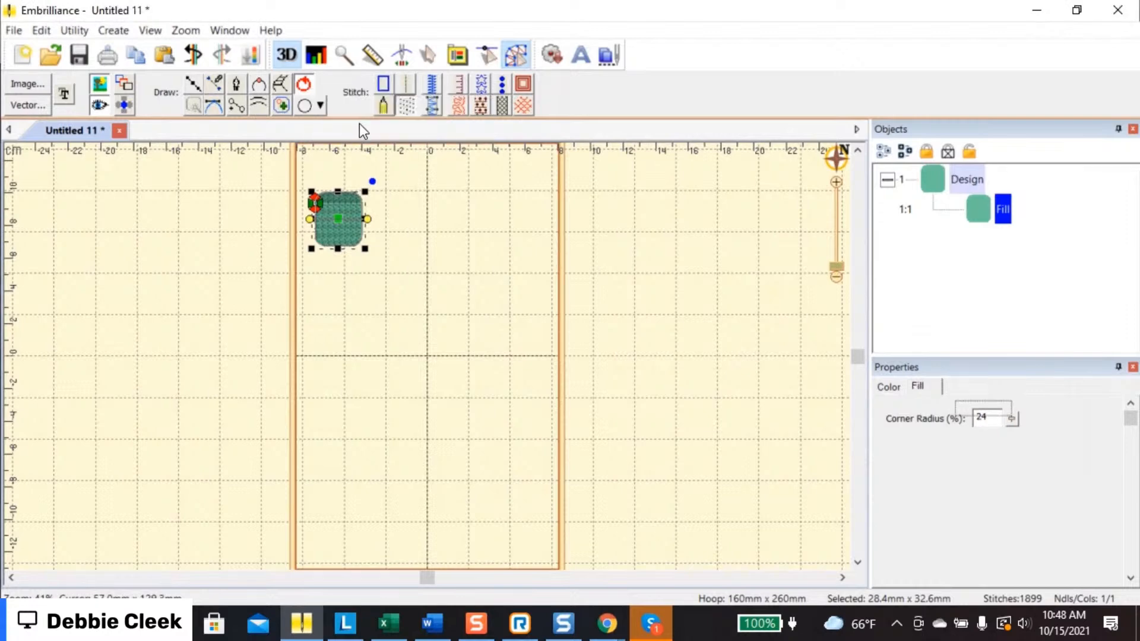
{"action": "left_click", "coordinate": [414, 289]}
{"action": "left_click_drag", "start_coordinate": [414, 288], "coordinate": [467, 353]}
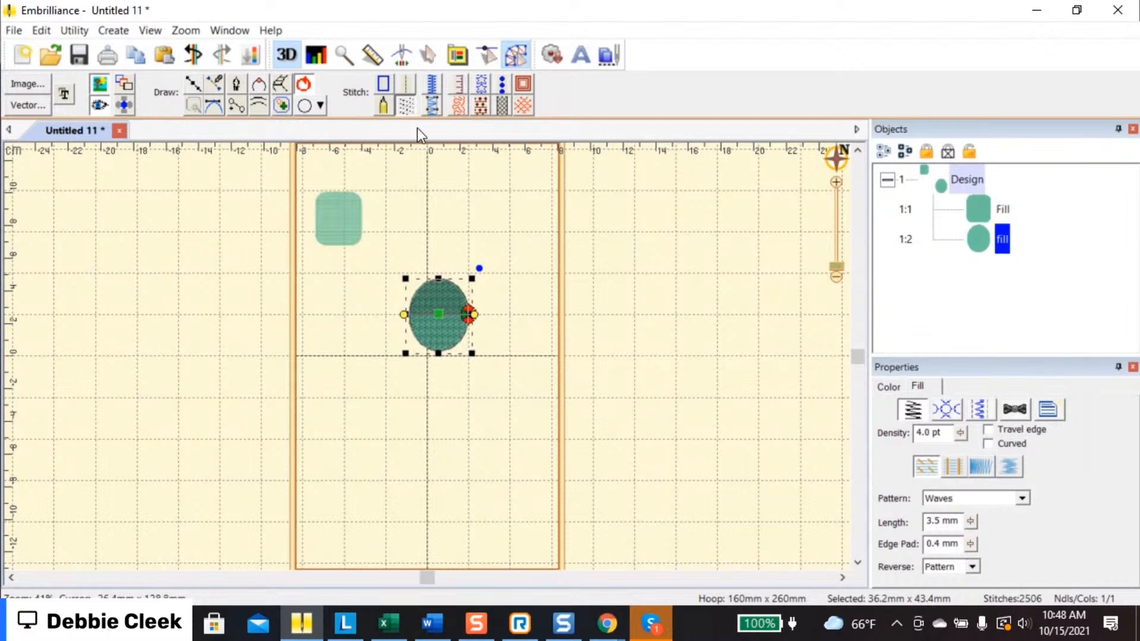
Set the oval's thread colour to Robison-Anton Rayon 2475 Mocha Cream
{"action": "left_click", "coordinate": [889, 387]}
{"action": "left_click", "coordinate": [924, 459]}
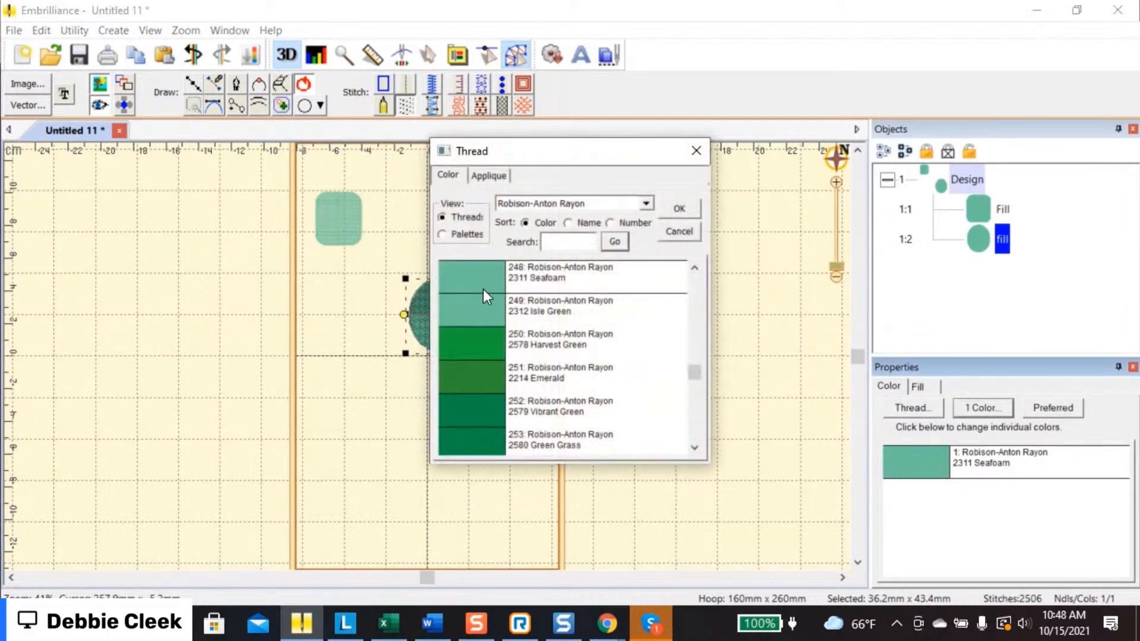
{"action": "left_click_drag", "start_coordinate": [693, 373], "coordinate": [640, 325]}
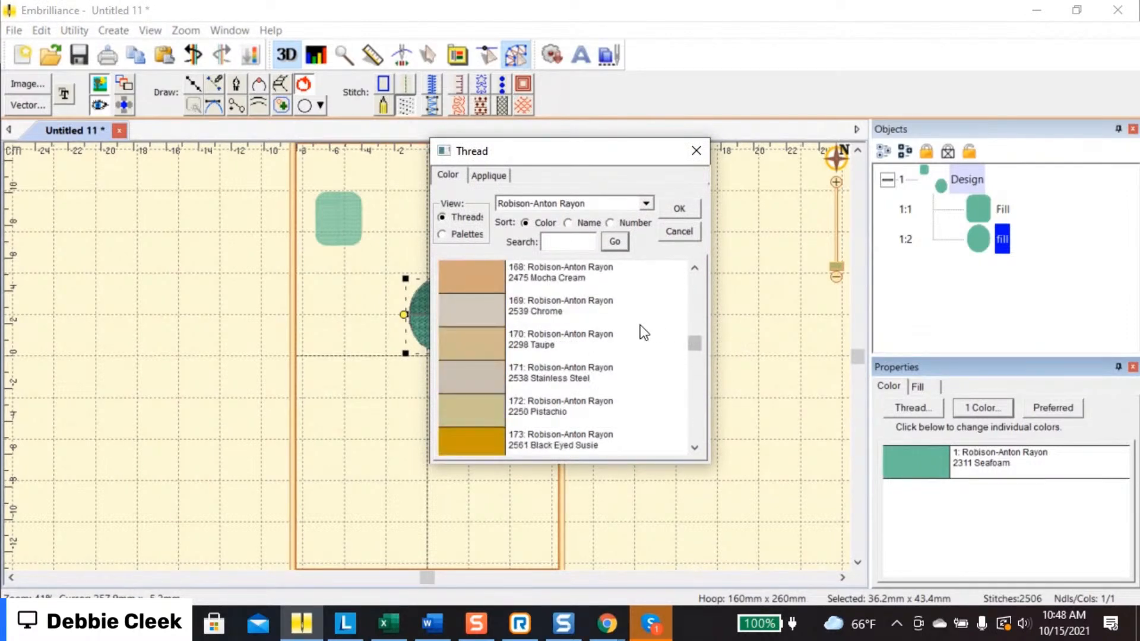
{"action": "left_click", "coordinate": [501, 284]}
{"action": "left_click", "coordinate": [686, 212]}
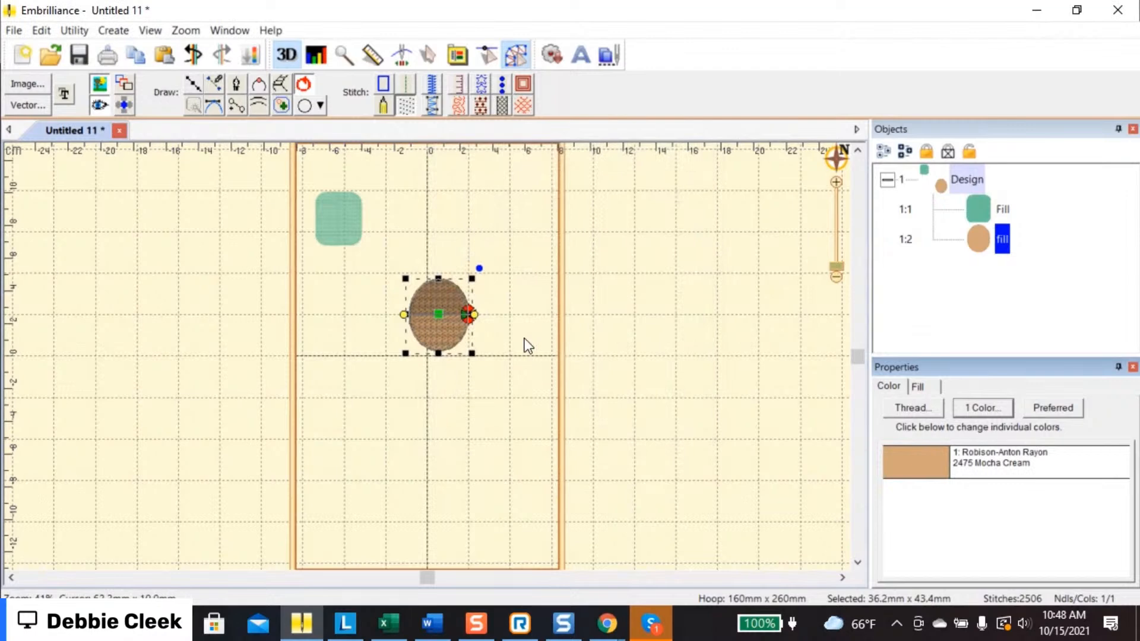
Draw a polygon about 45 × 46 mm in the hoop's lower left area and set it to 6 sides
{"action": "left_click", "coordinate": [320, 107]}
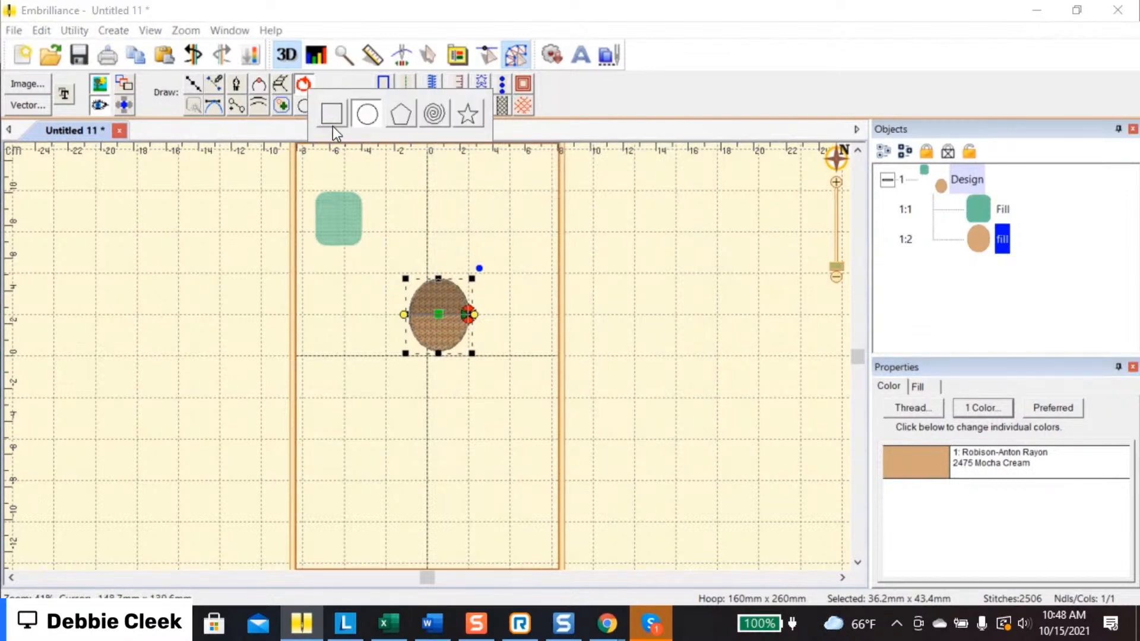
{"action": "left_click", "coordinate": [399, 114]}
{"action": "left_click_drag", "start_coordinate": [331, 400], "coordinate": [403, 472]}
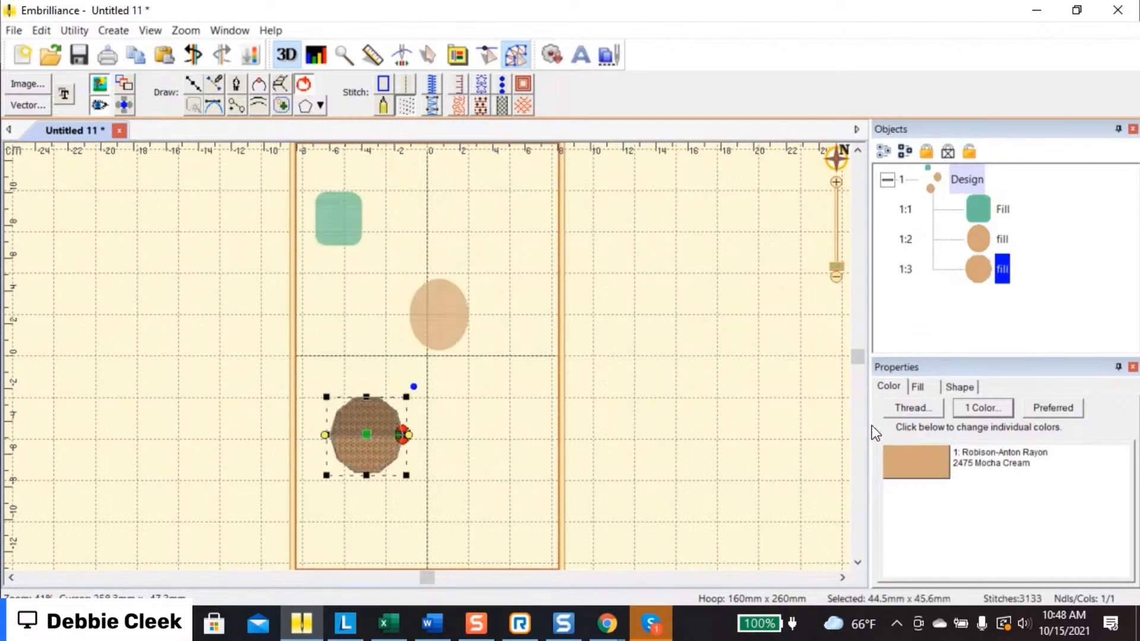
{"action": "left_click", "coordinate": [959, 387]}
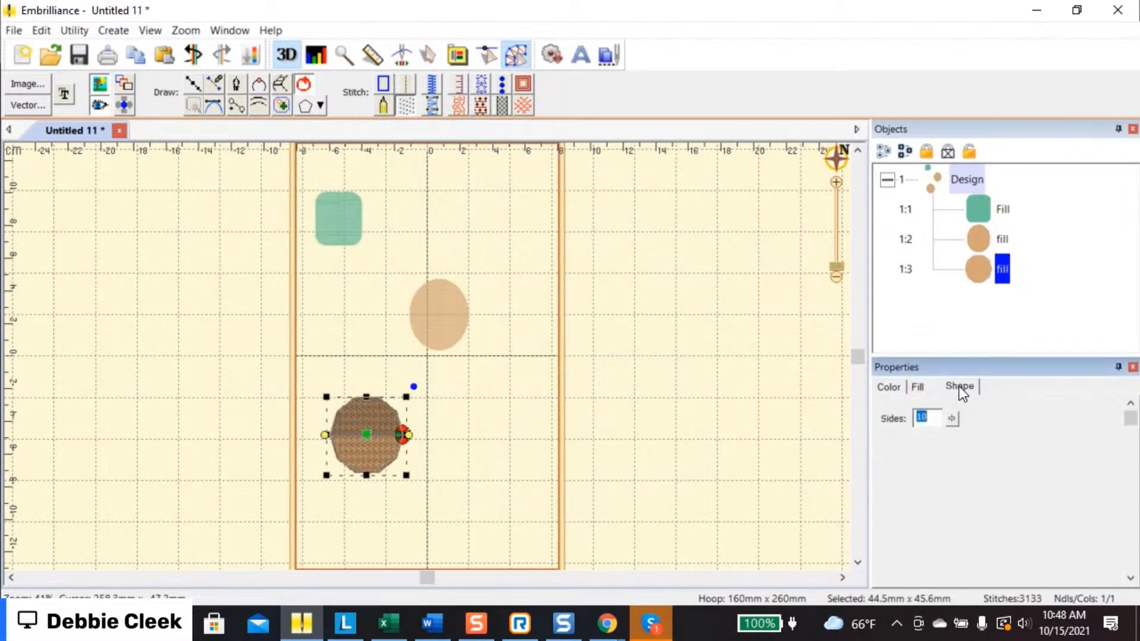
{"action": "left_click_drag", "start_coordinate": [950, 418], "coordinate": [959, 515]}
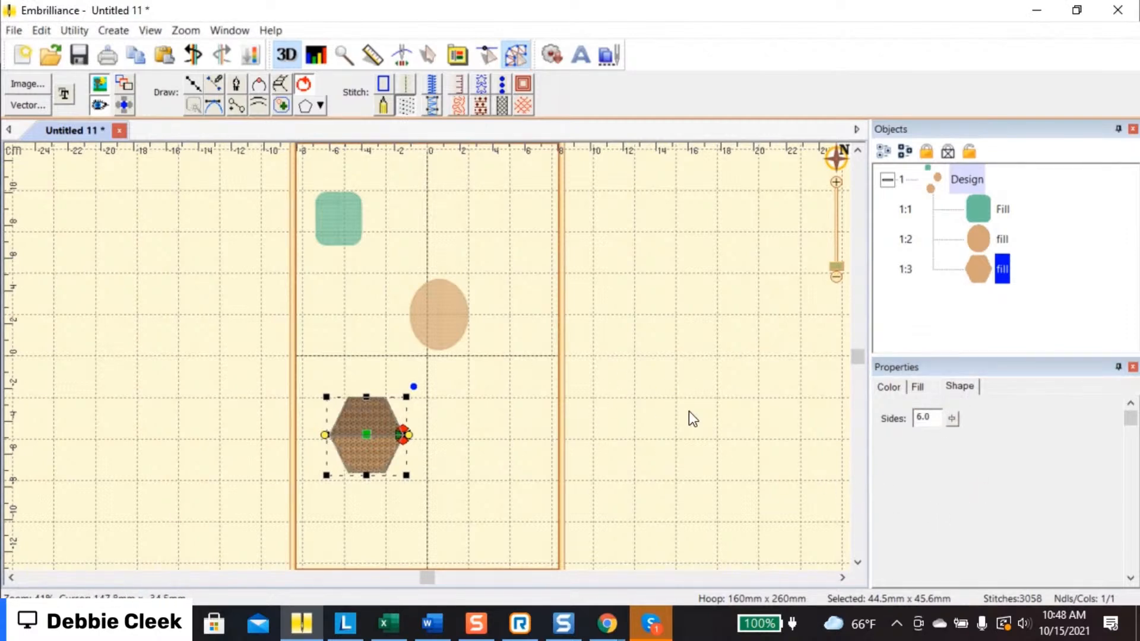
Set the hexagon's thread colour to Robison-Anton Rayon 2467 Orangeade
{"action": "left_click", "coordinate": [885, 387]}
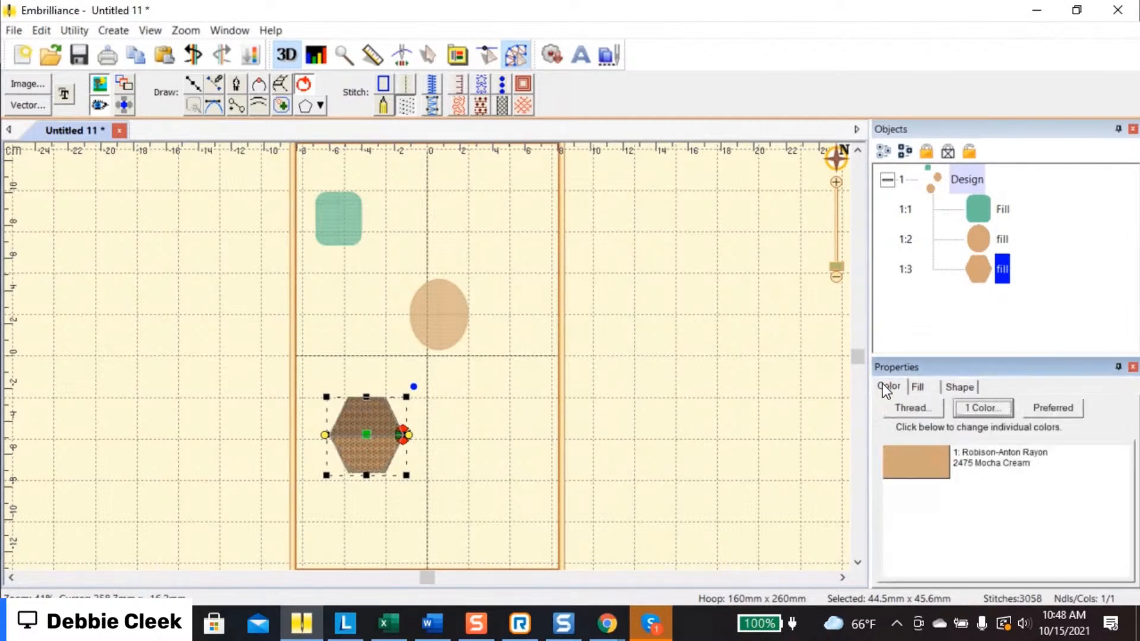
{"action": "left_click", "coordinate": [910, 468]}
{"action": "left_click_drag", "start_coordinate": [695, 343], "coordinate": [558, 313]}
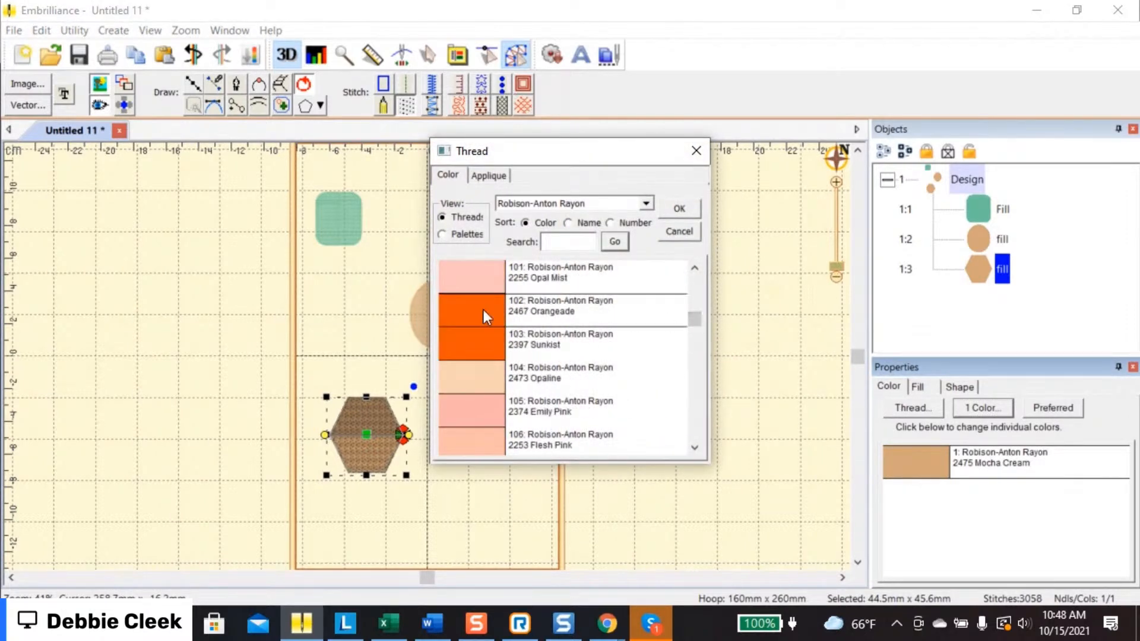
{"action": "left_click", "coordinate": [483, 310]}
{"action": "left_click", "coordinate": [666, 212]}
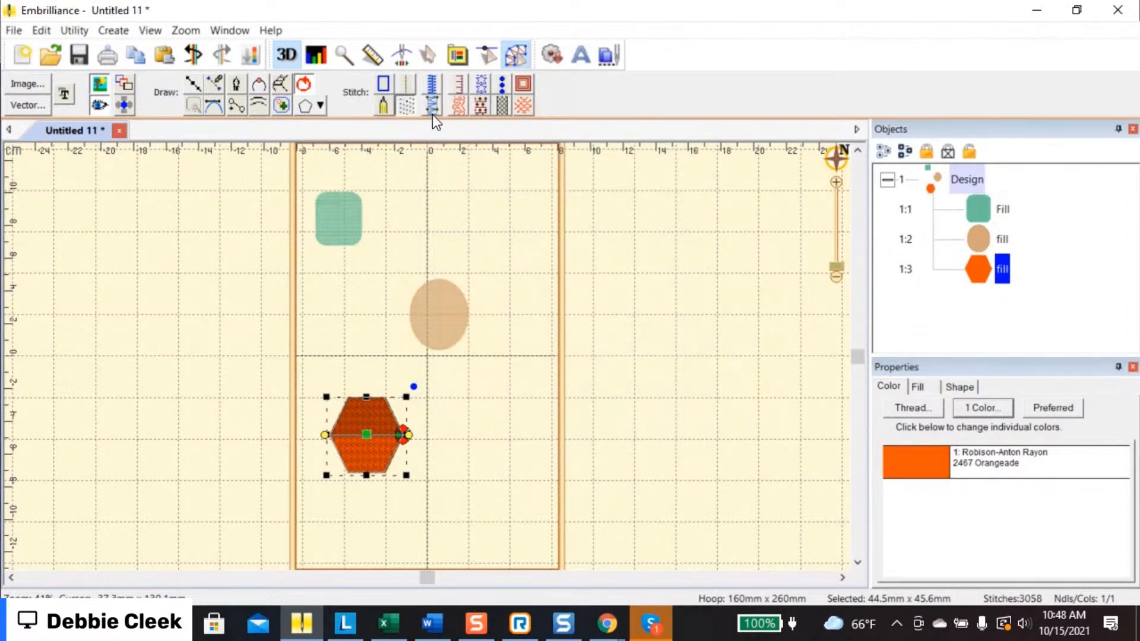
Draw a five-pointed star about 65 × 62 mm in the hoop's lower right area
{"action": "mouse_move", "coordinate": [325, 102]}
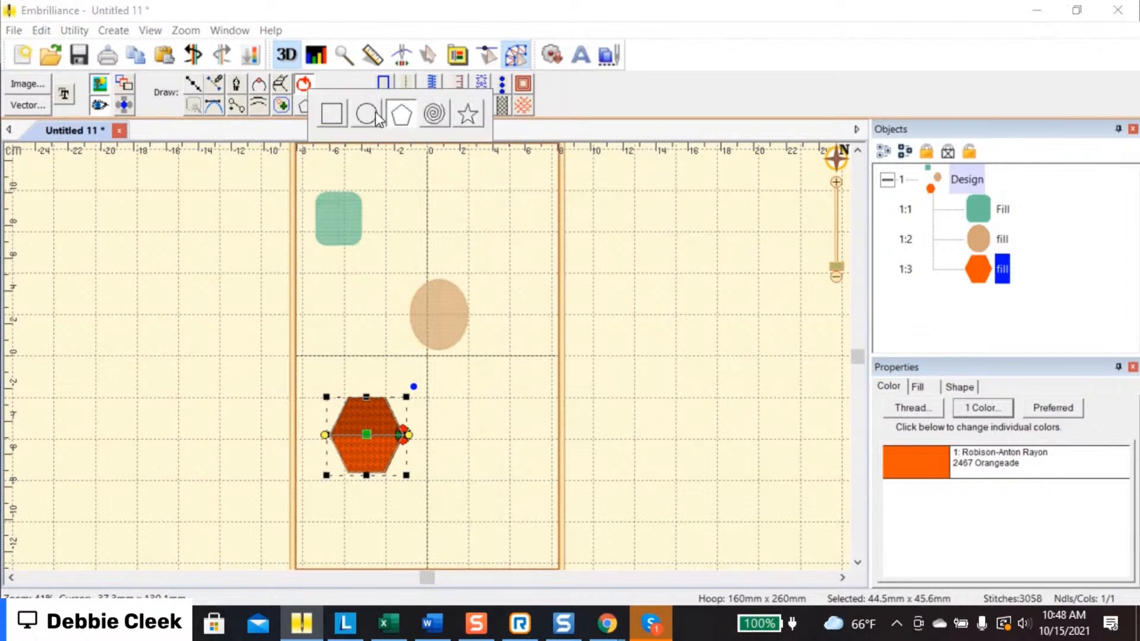
{"action": "left_click", "coordinate": [466, 117]}
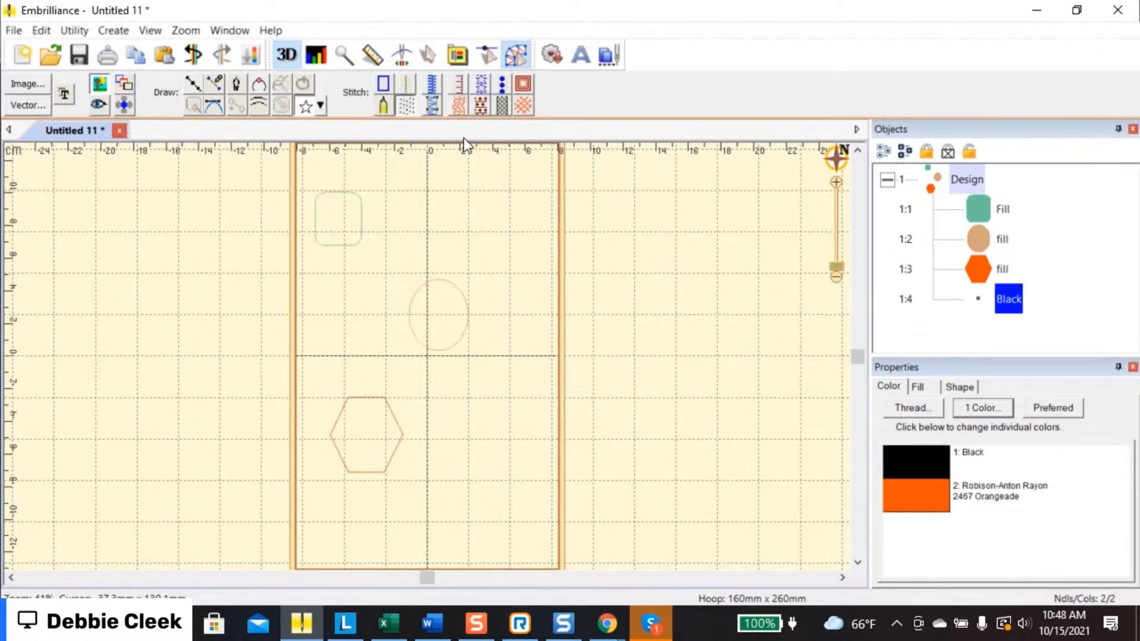
{"action": "left_click_drag", "start_coordinate": [469, 436], "coordinate": [489, 465]}
{"action": "left_click_drag", "start_coordinate": [466, 415], "coordinate": [487, 496]}
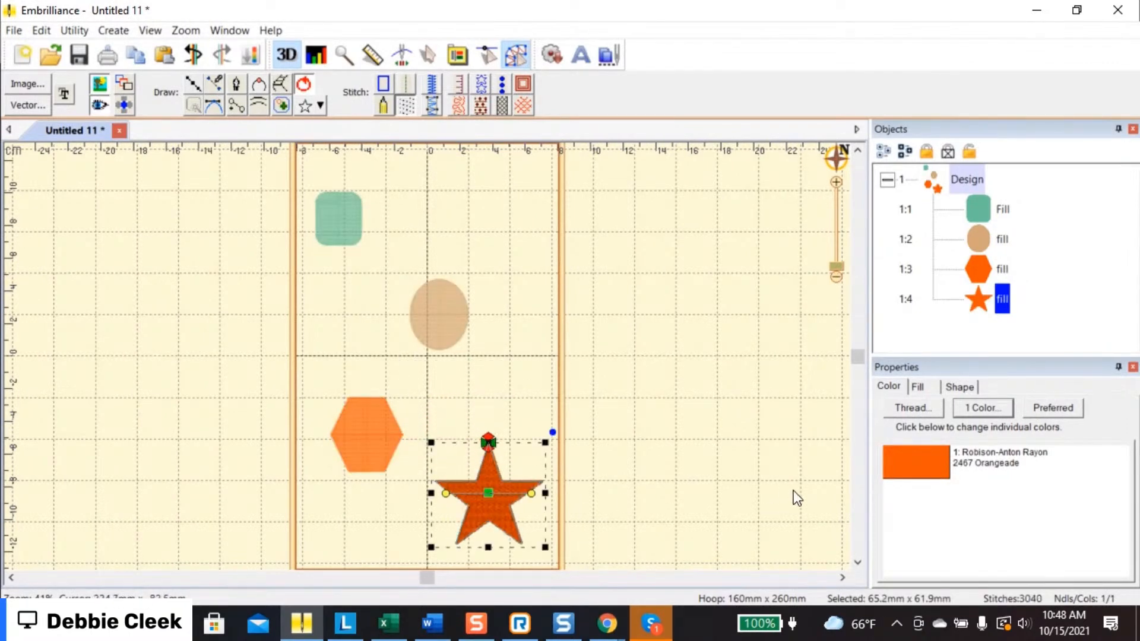
Set the star's thread colour to Robison-Anton Rayon 2388 Pacific Blue and deselect the shape
{"action": "left_click", "coordinate": [895, 467]}
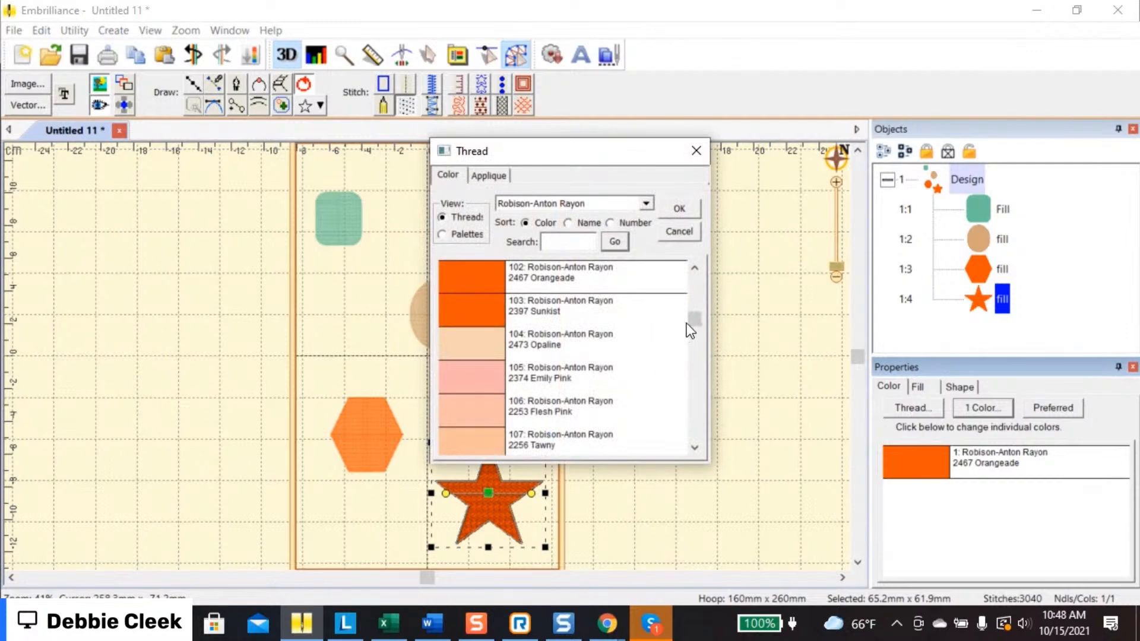
{"action": "left_click_drag", "start_coordinate": [691, 322], "coordinate": [692, 404]}
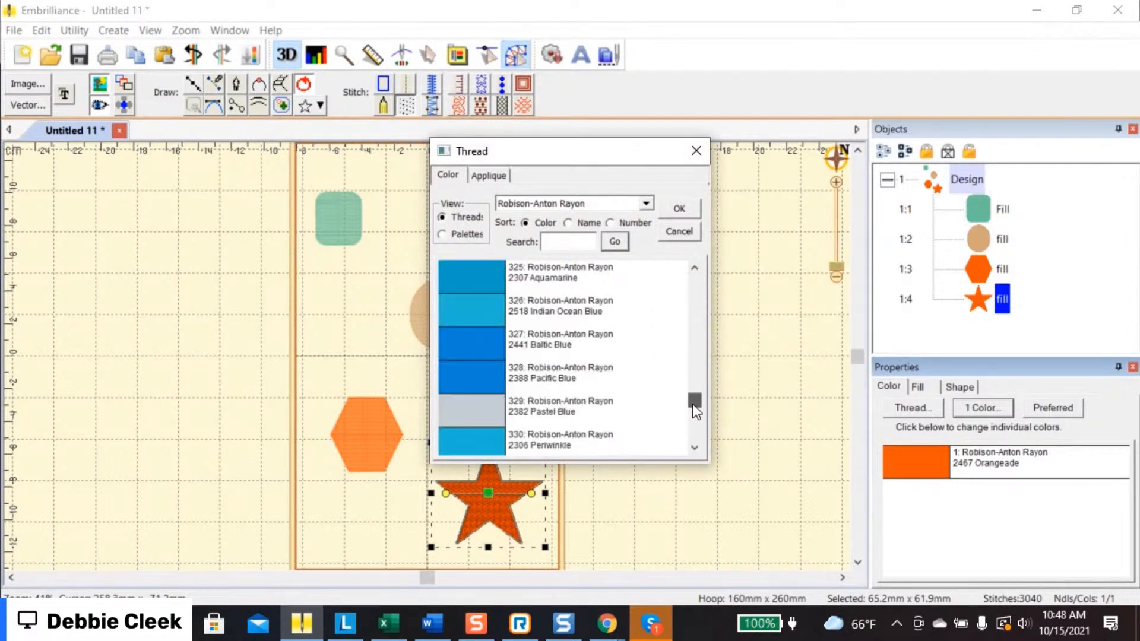
{"action": "left_click", "coordinate": [482, 371]}
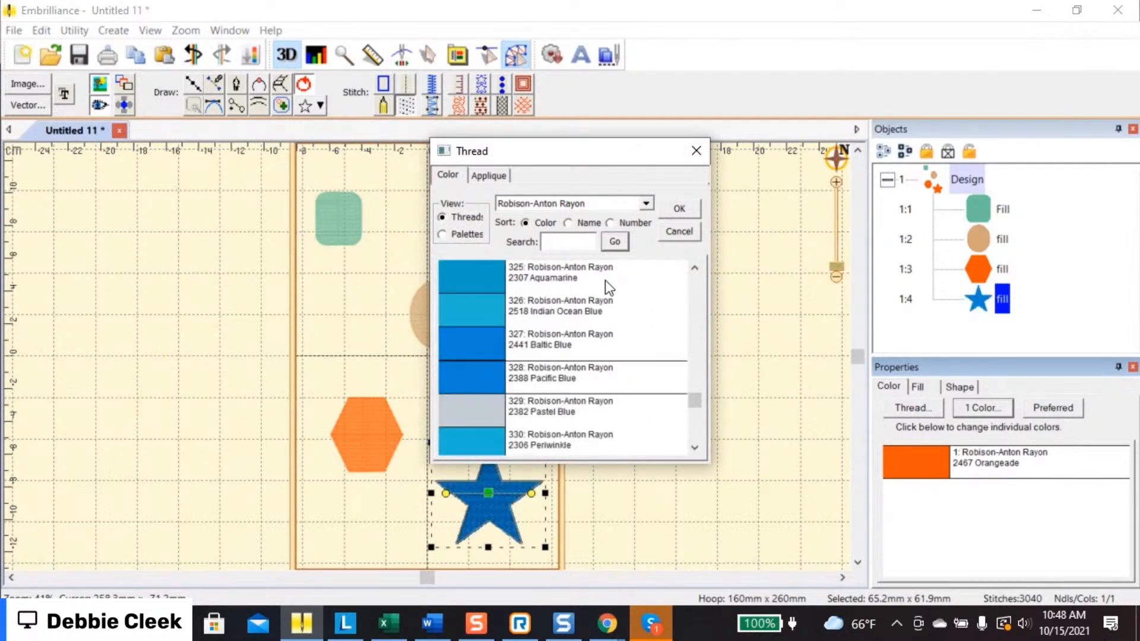
{"action": "left_click", "coordinate": [676, 210]}
{"action": "left_click", "coordinate": [697, 290]}
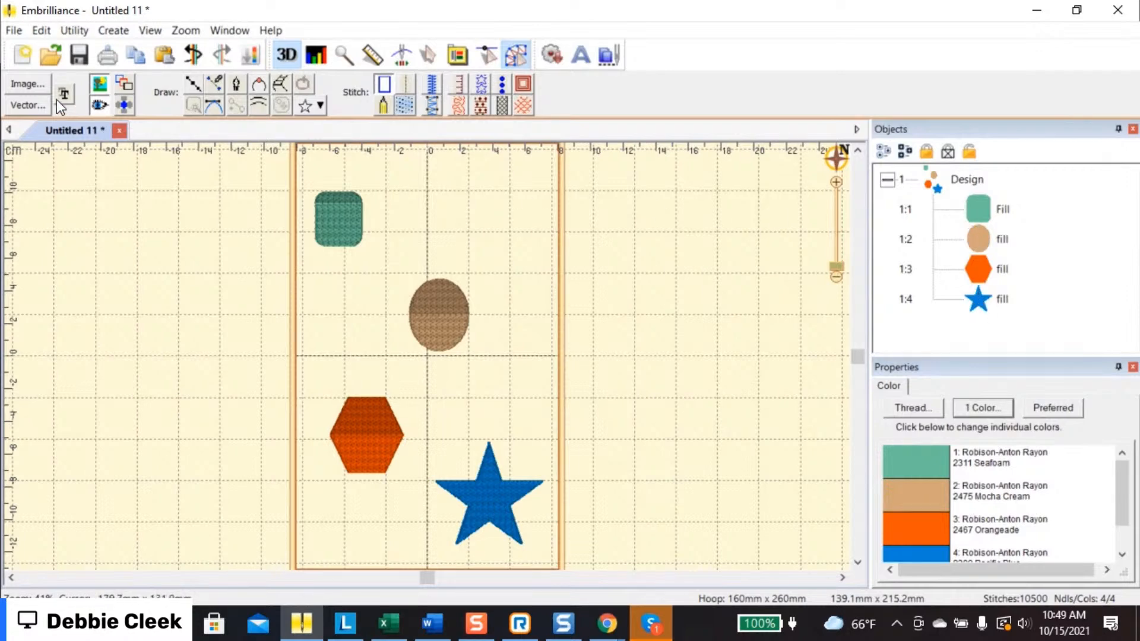
Turn on ordering by selection and sequence the stitching as oval, hexagon, rounded rectangle, star
{"action": "left_click", "coordinate": [126, 83]}
{"action": "left_click", "coordinate": [439, 323]}
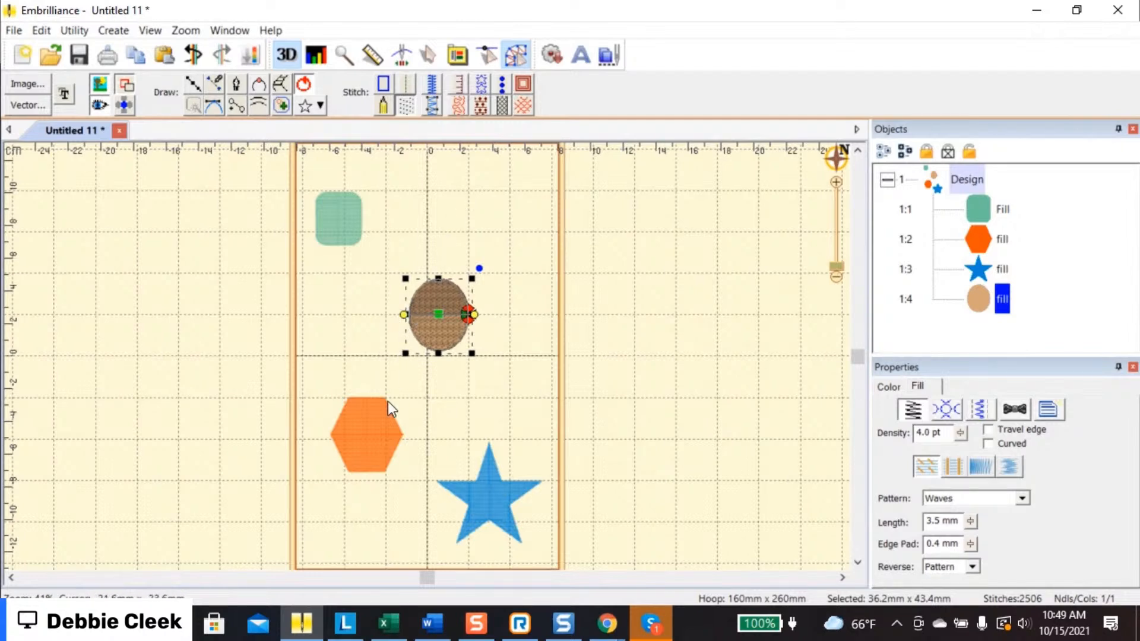
{"action": "left_click", "coordinate": [370, 422]}
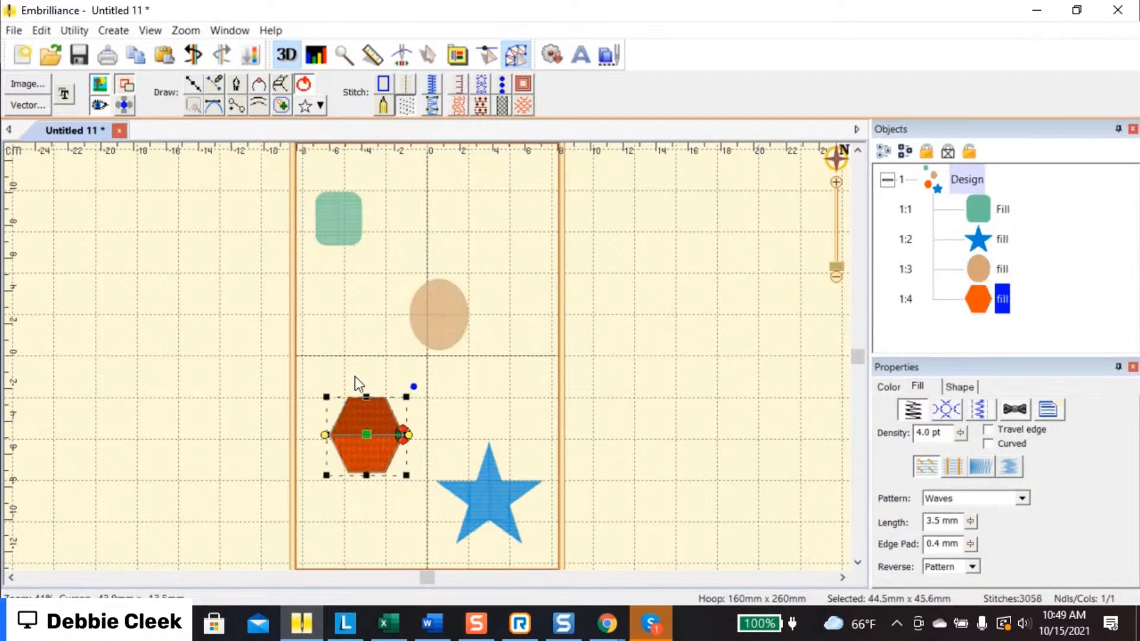
{"action": "left_click", "coordinate": [346, 226]}
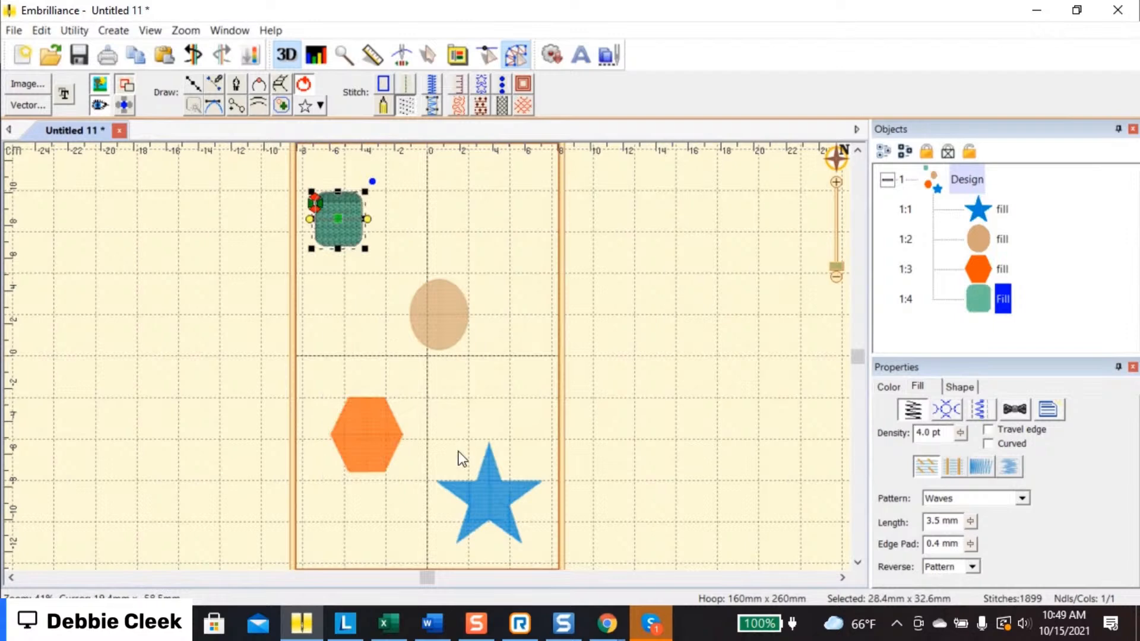
{"action": "left_click", "coordinate": [496, 510]}
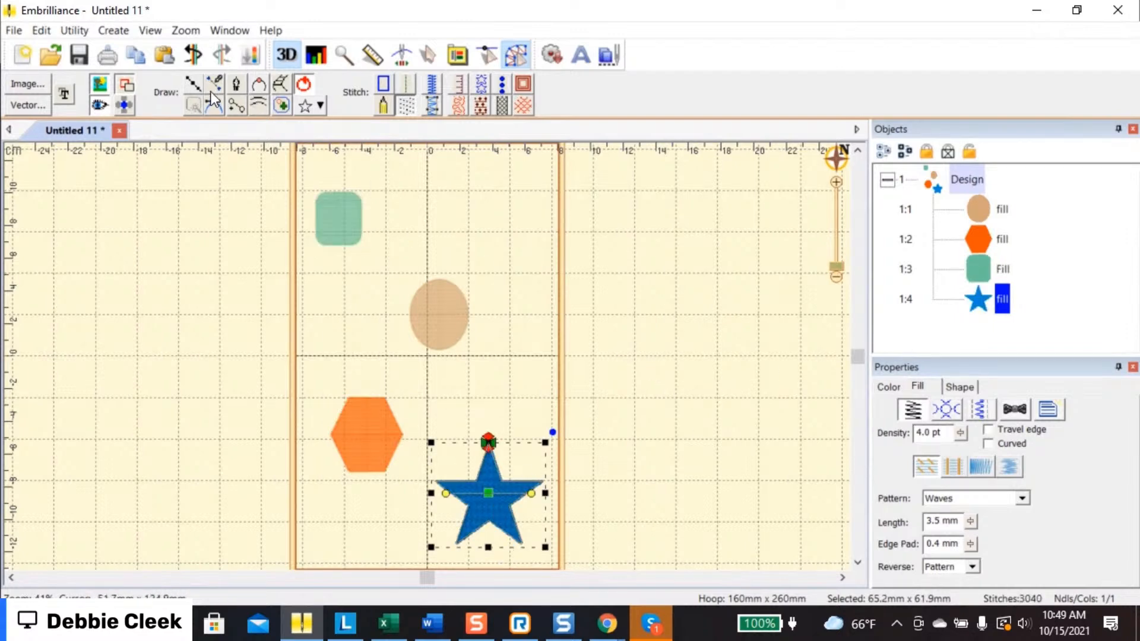
{"action": "left_click", "coordinate": [416, 203]}
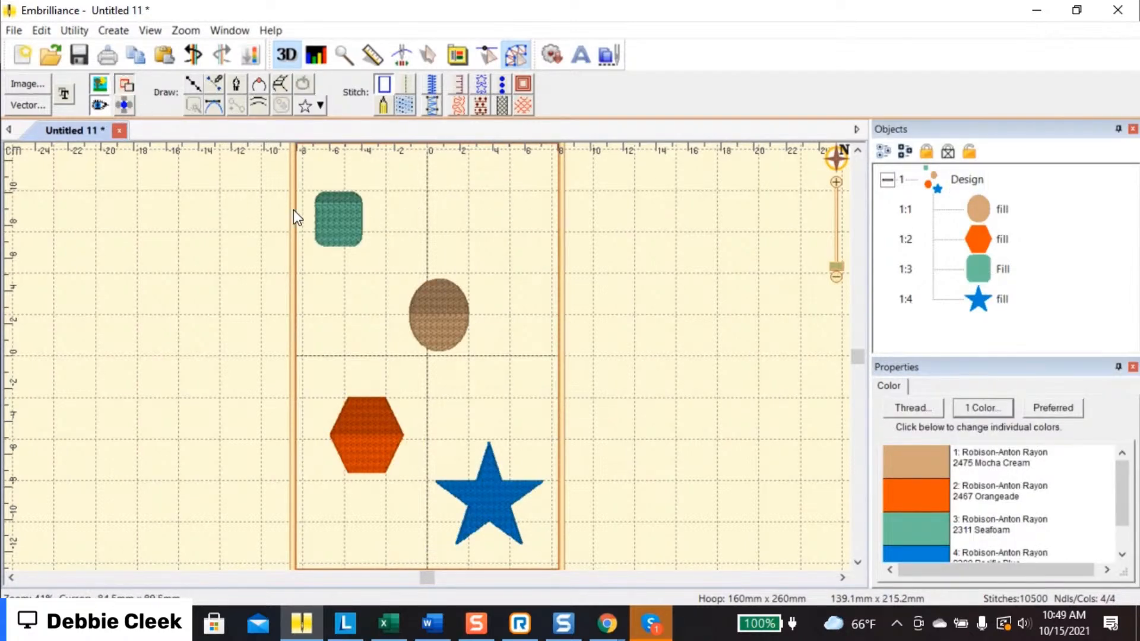
Reorder the stitching by selection to rounded rectangle, hexagon, oval, star
{"action": "left_click", "coordinate": [339, 216]}
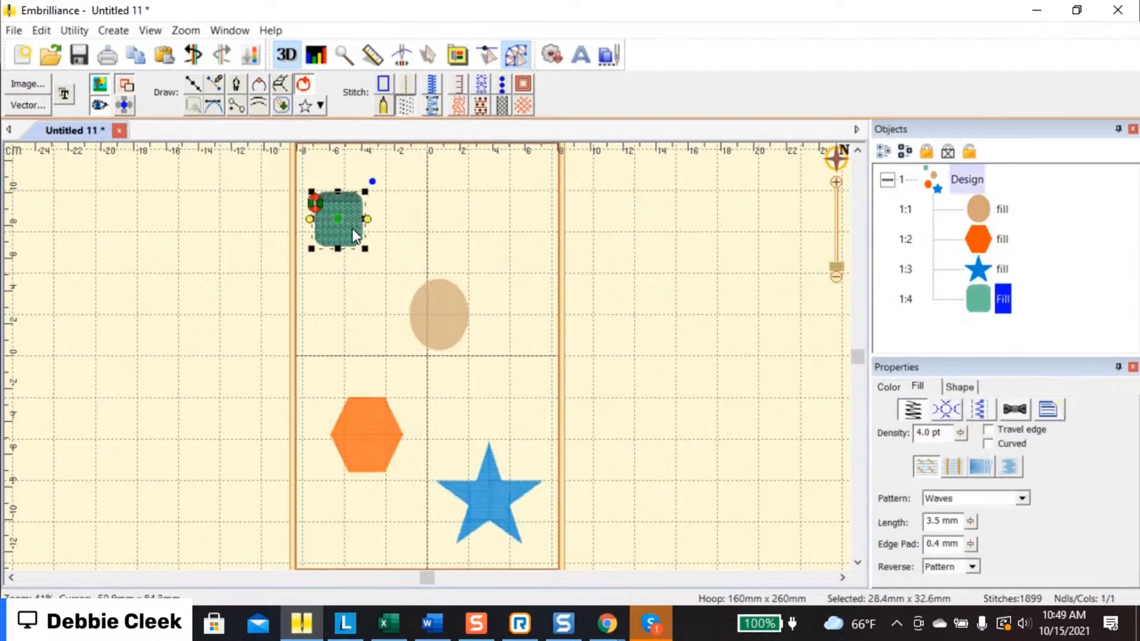
{"action": "left_click", "coordinate": [360, 440]}
{"action": "left_click", "coordinate": [433, 325]}
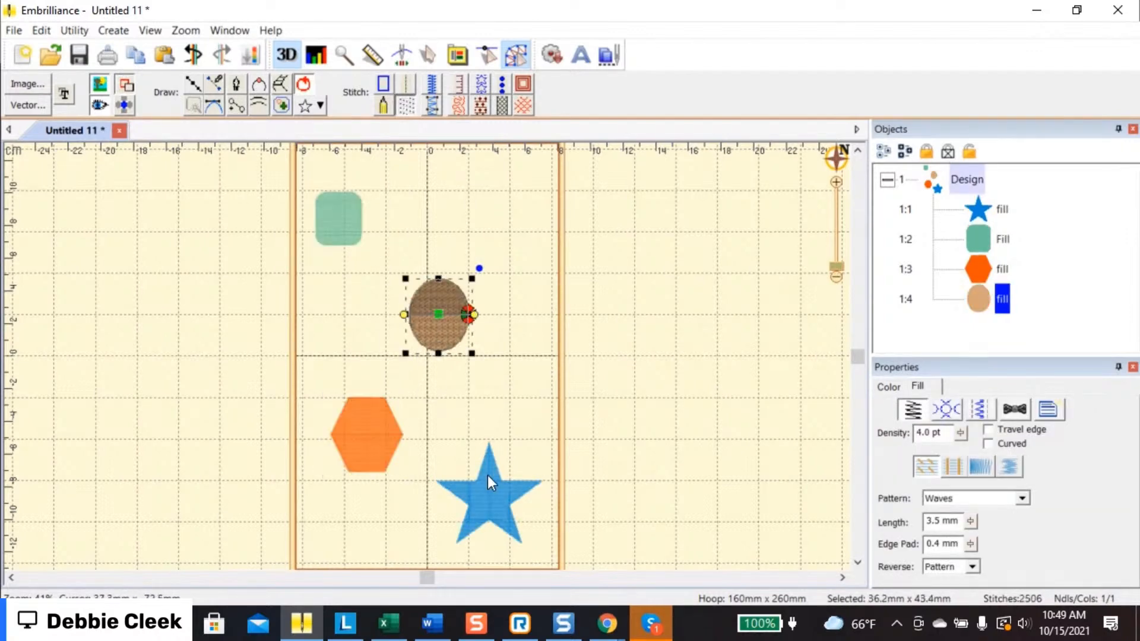
{"action": "left_click", "coordinate": [487, 479]}
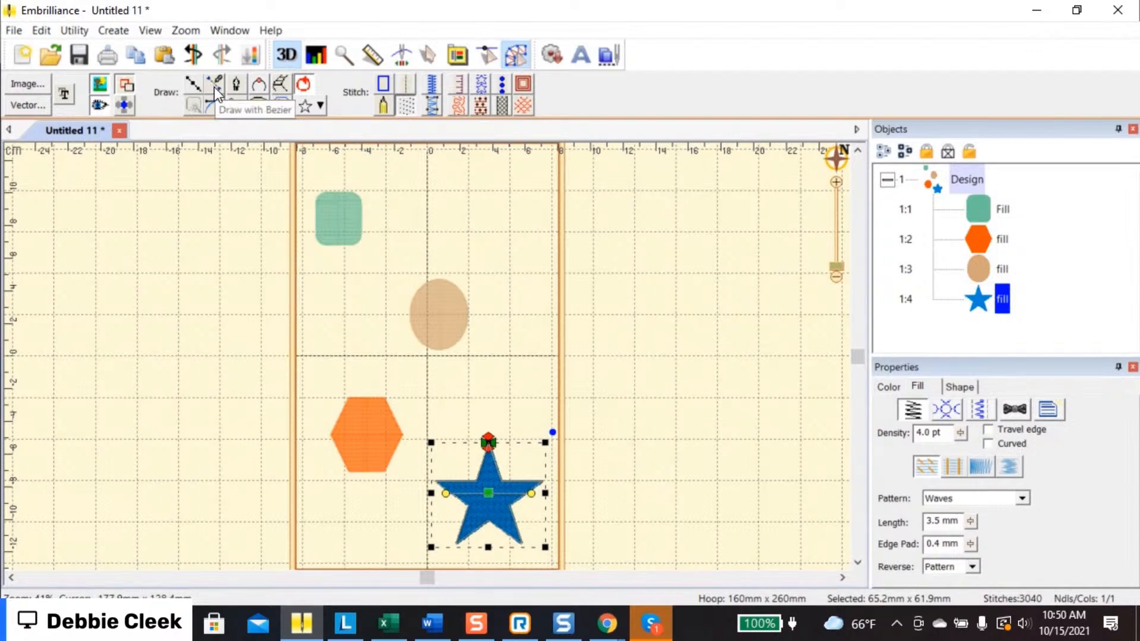
In a new blank design, draw a five-point S-shaped Bezier line about 64 × 201 mm down the hoop's left half
{"action": "left_click", "coordinate": [19, 54]}
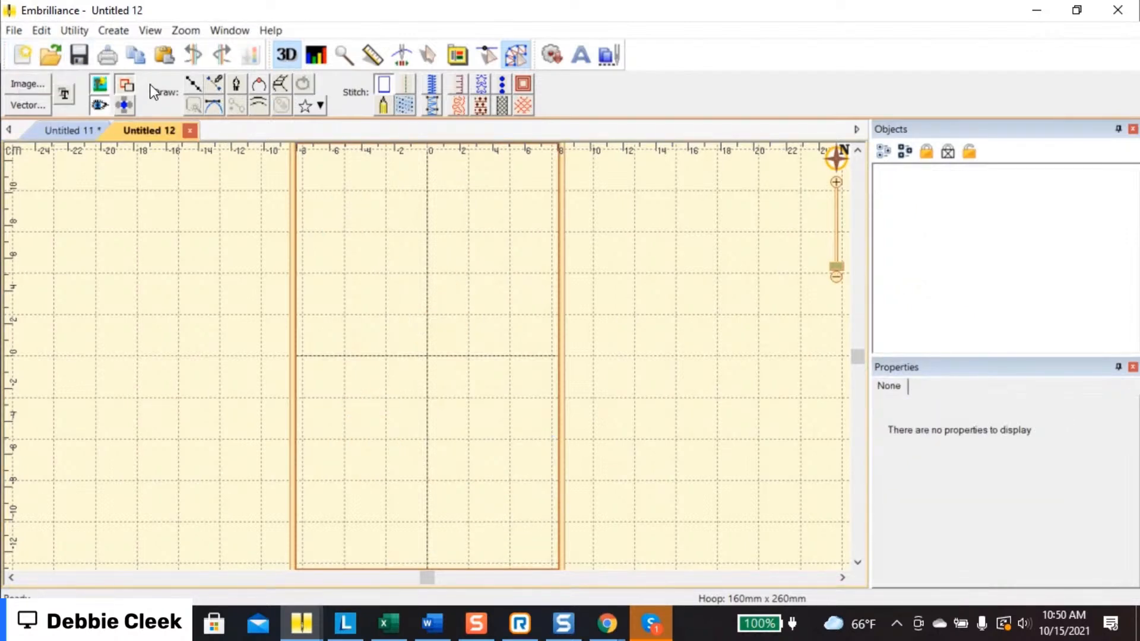
{"action": "left_click", "coordinate": [214, 82]}
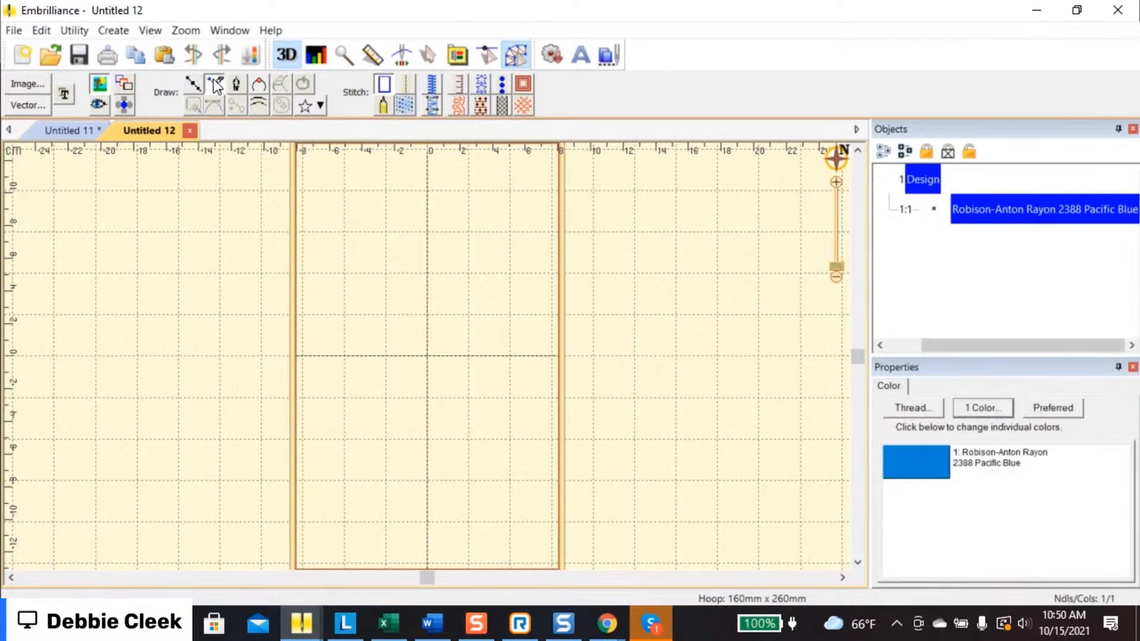
{"action": "left_click_drag", "start_coordinate": [318, 189], "coordinate": [347, 203]}
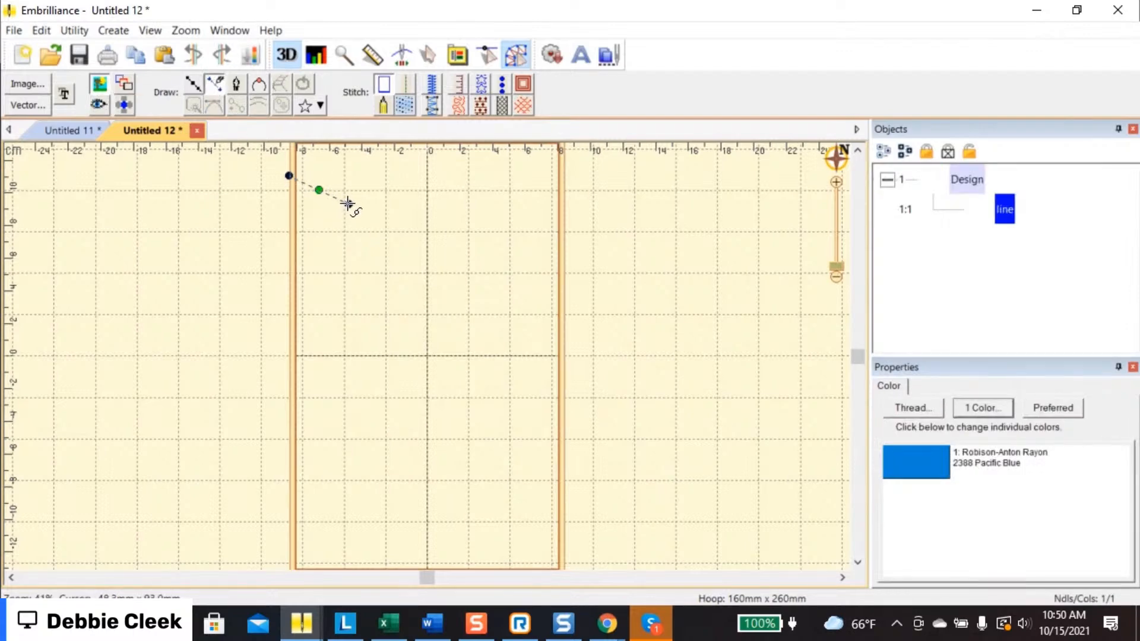
{"action": "left_click_drag", "start_coordinate": [387, 235], "coordinate": [393, 278]}
{"action": "left_click_drag", "start_coordinate": [386, 332], "coordinate": [350, 474]}
{"action": "left_click", "coordinate": [422, 519]}
{"action": "left_click_drag", "start_coordinate": [424, 519], "coordinate": [431, 552]}
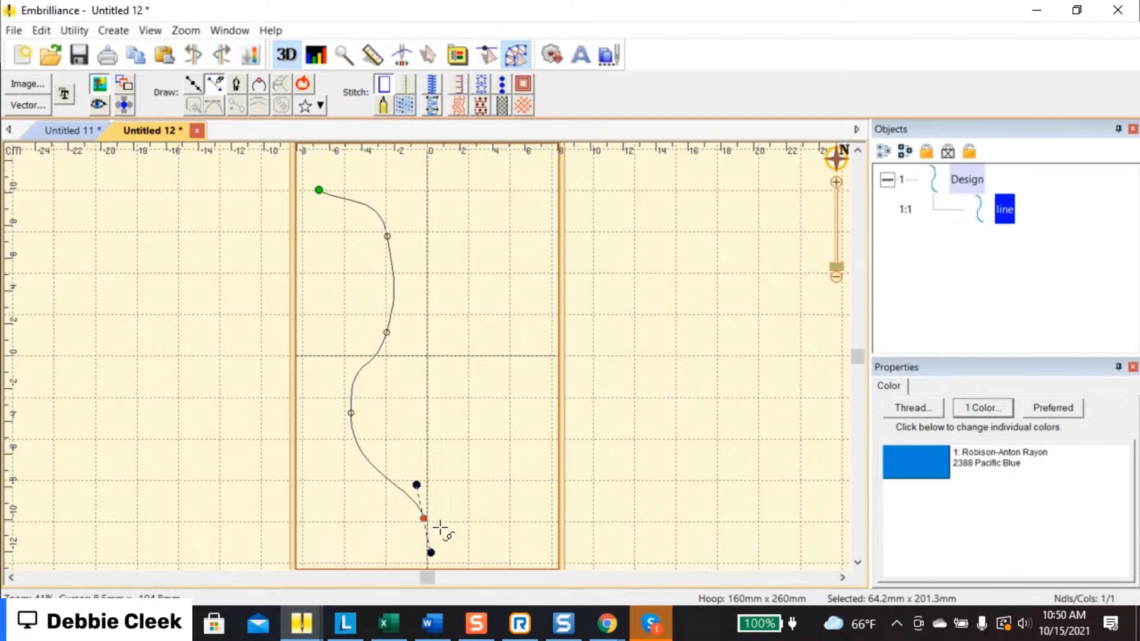
{"action": "key", "text": "Return"}
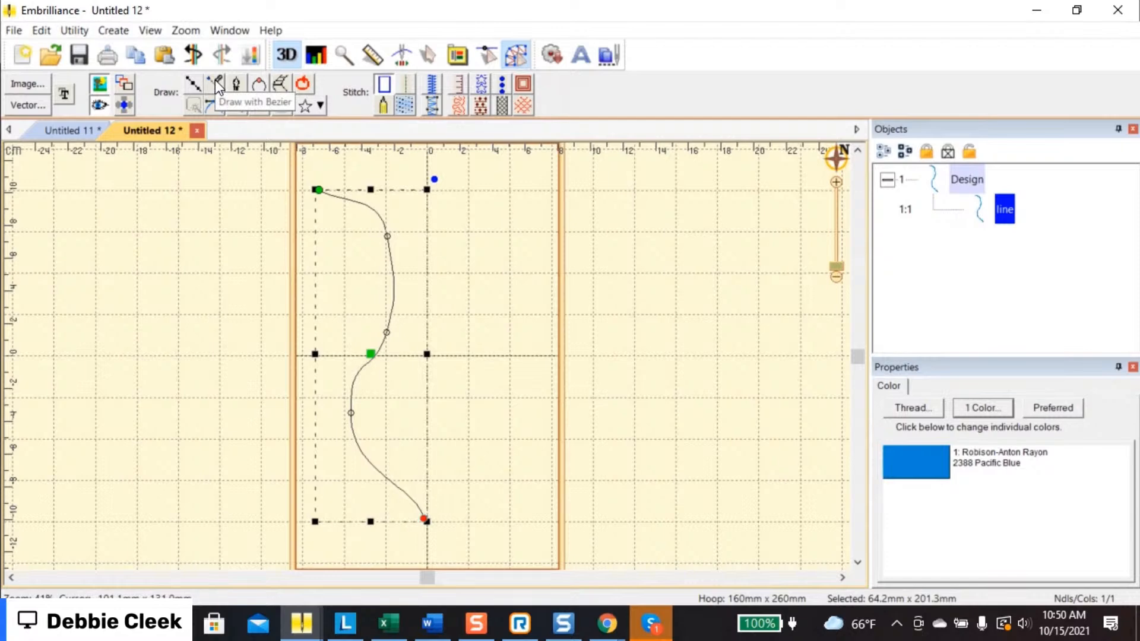
Draw a U-shaped satin column about 71 × 76 mm in the hoop's upper part by placing paired points along its two sides
{"action": "left_click", "coordinate": [279, 83]}
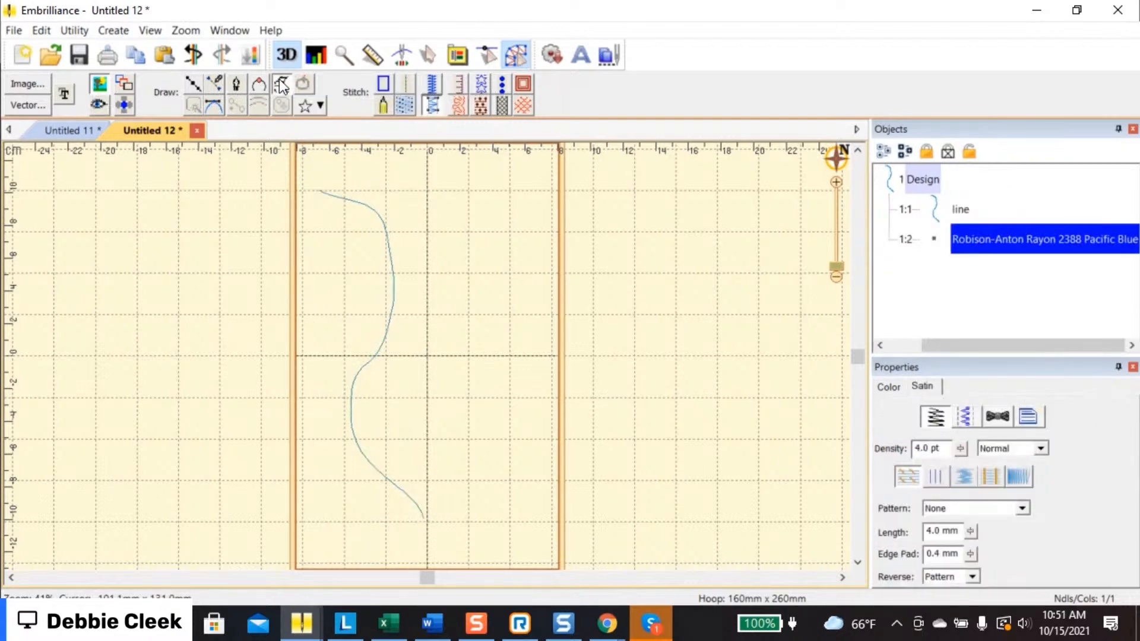
{"action": "left_click", "coordinate": [469, 192]}
{"action": "left_click", "coordinate": [513, 192]}
{"action": "left_click", "coordinate": [467, 215]}
{"action": "left_click", "coordinate": [511, 217]}
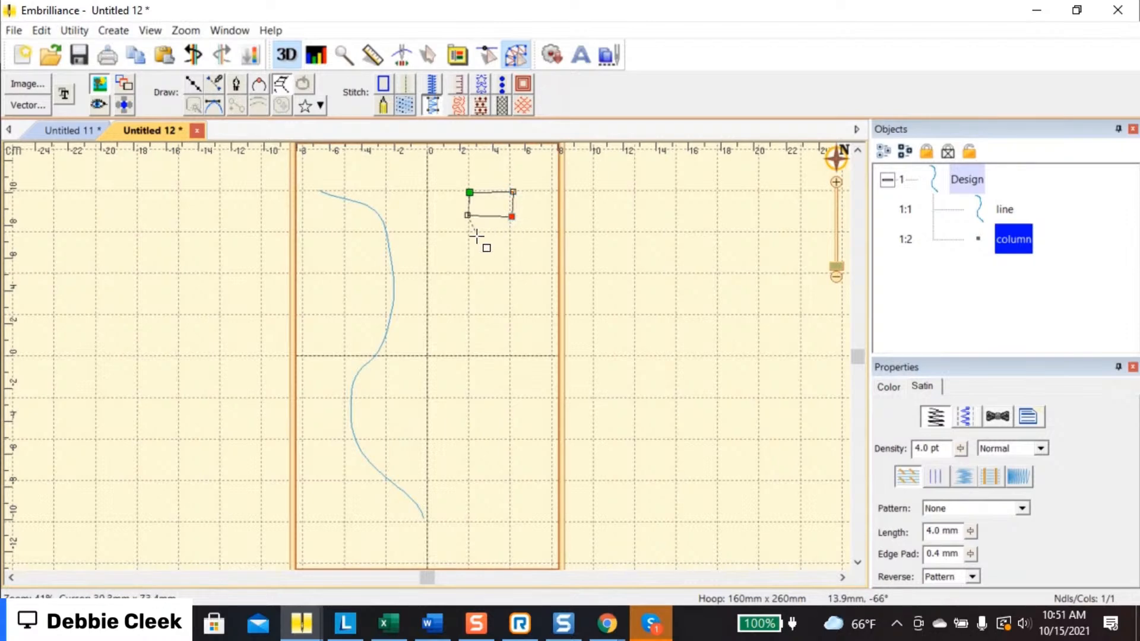
{"action": "left_click", "coordinate": [463, 232]}
{"action": "left_click", "coordinate": [501, 250]}
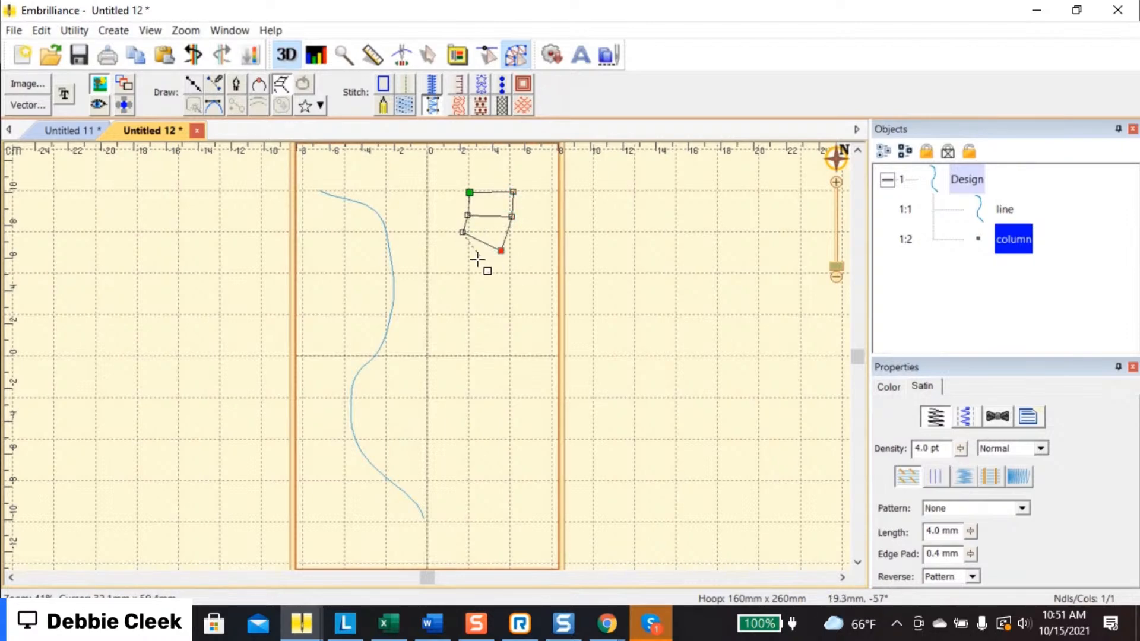
{"action": "left_click", "coordinate": [457, 243]}
{"action": "left_click", "coordinate": [470, 284]}
{"action": "left_click", "coordinate": [445, 252]}
{"action": "left_click", "coordinate": [430, 292]}
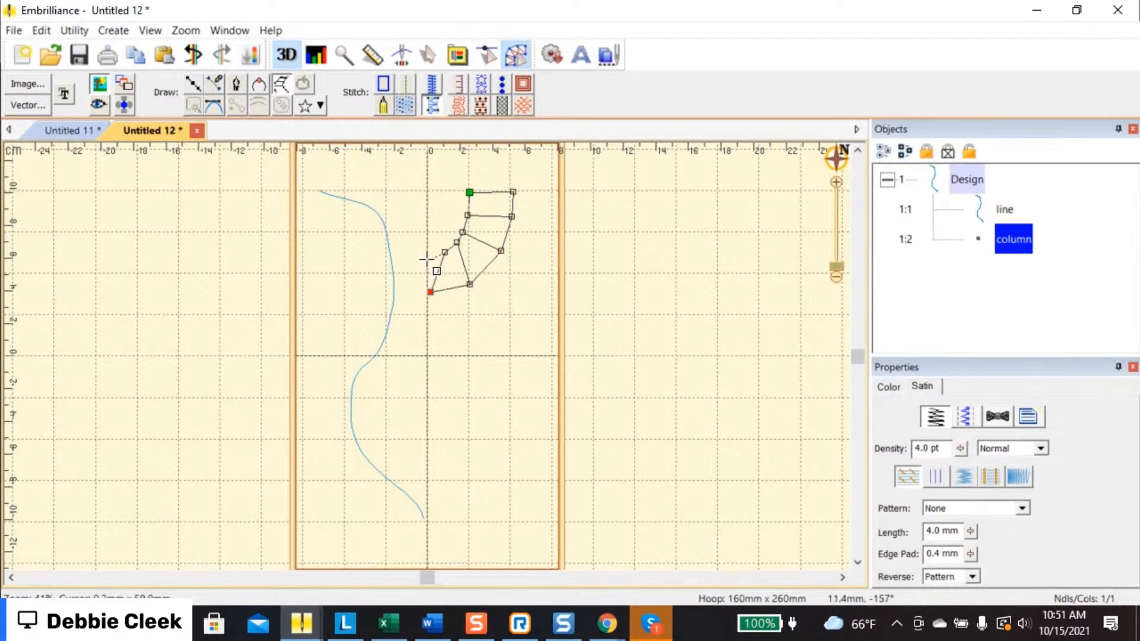
{"action": "left_click", "coordinate": [431, 252]}
{"action": "left_click", "coordinate": [418, 268]}
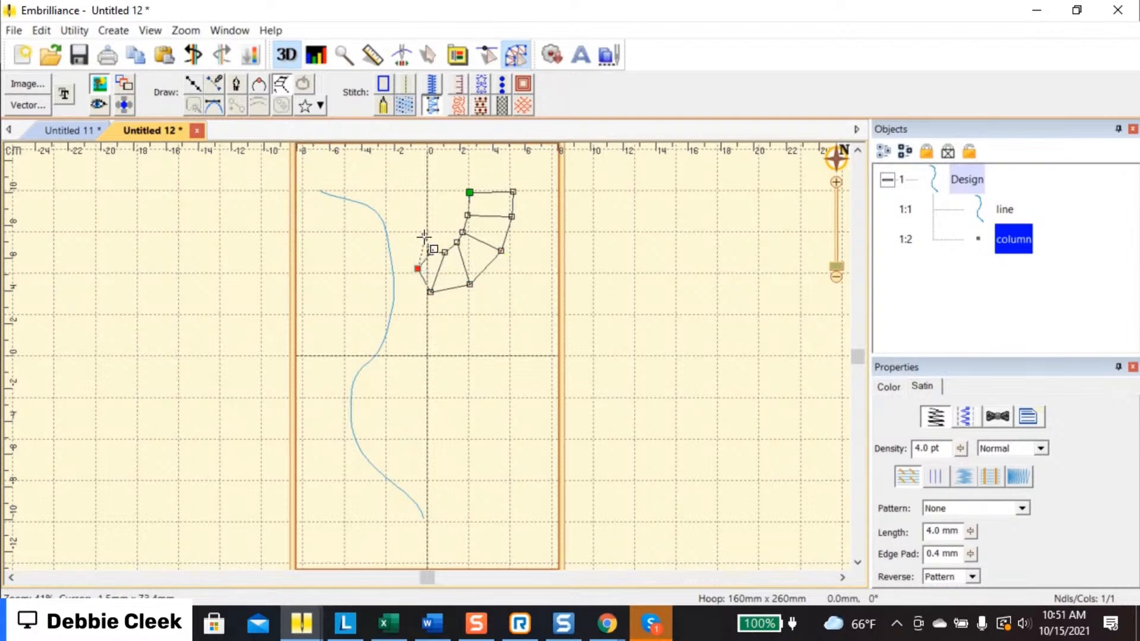
{"action": "left_click", "coordinate": [401, 241]}
{"action": "left_click", "coordinate": [424, 236]}
{"action": "left_click", "coordinate": [396, 212]}
{"action": "left_click", "coordinate": [419, 218]}
{"action": "left_click", "coordinate": [399, 188]}
{"action": "left_click", "coordinate": [417, 196]}
{"action": "left_click", "coordinate": [408, 168]}
{"action": "key", "text": "Return"}
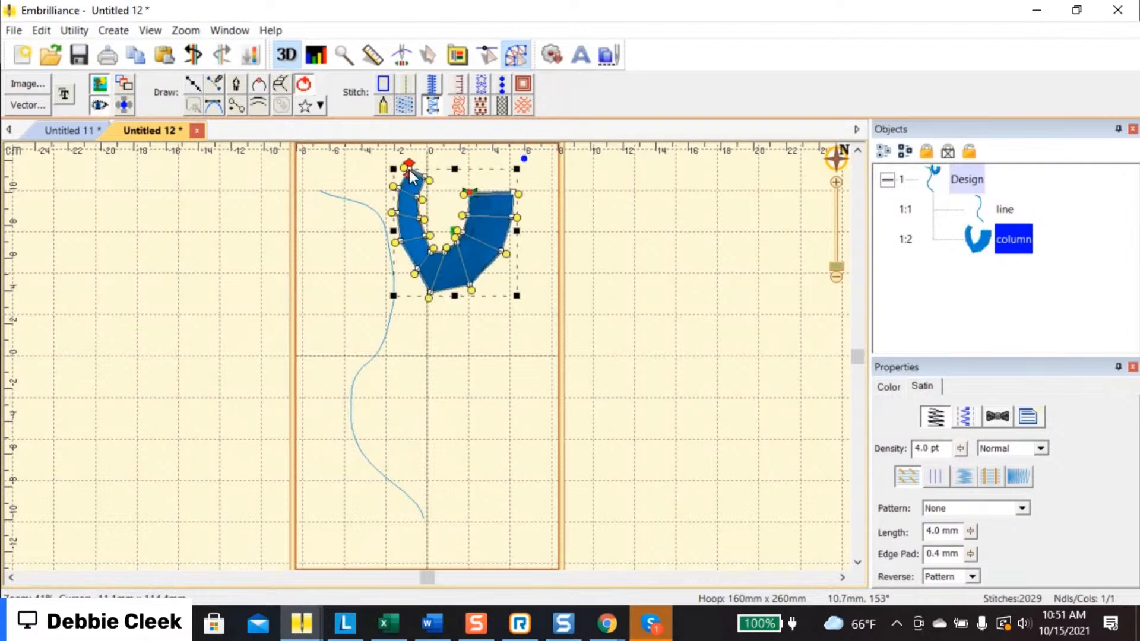
{"action": "right_click", "coordinate": [672, 315]}
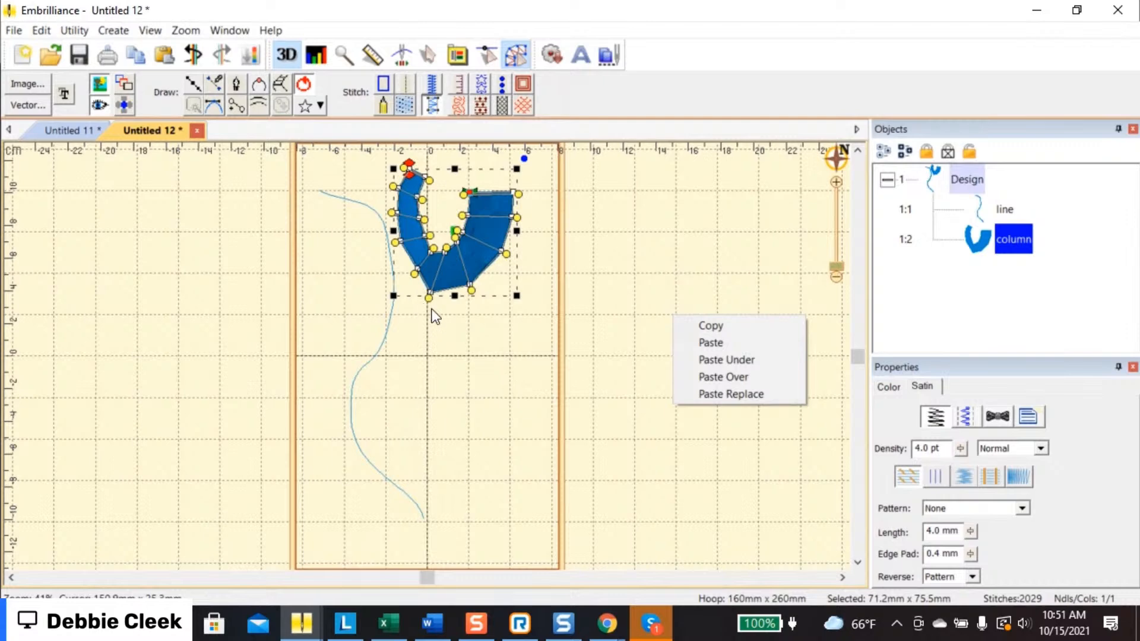
{"action": "key", "text": "Escape"}
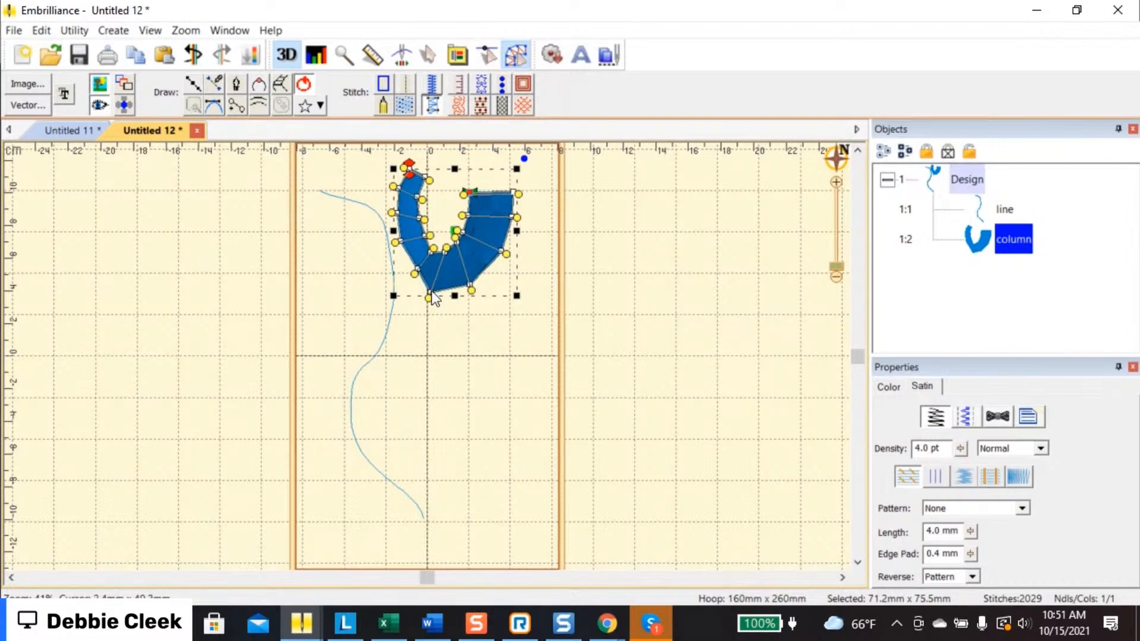
{"action": "right_click", "coordinate": [433, 296]}
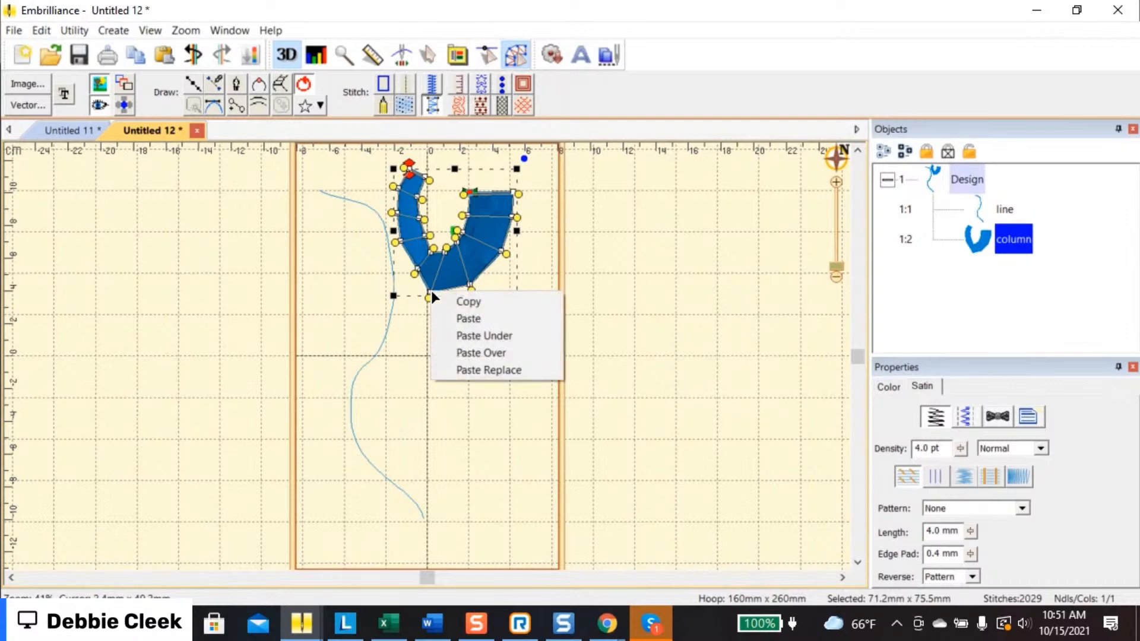
{"action": "left_click", "coordinate": [439, 336]}
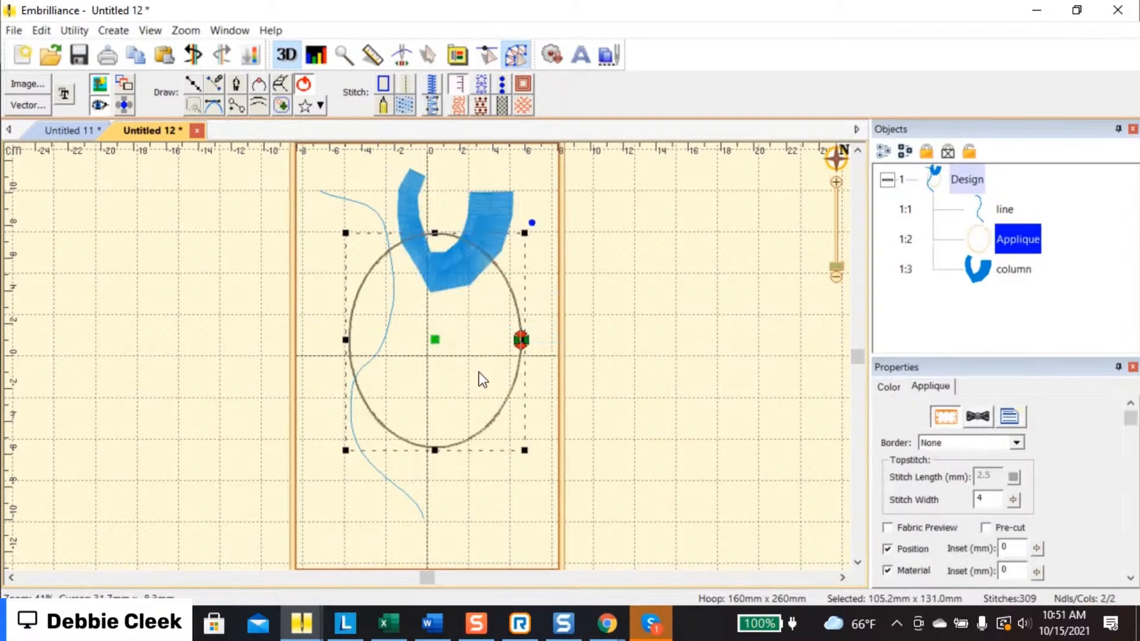
{"action": "key", "text": "Delete"}
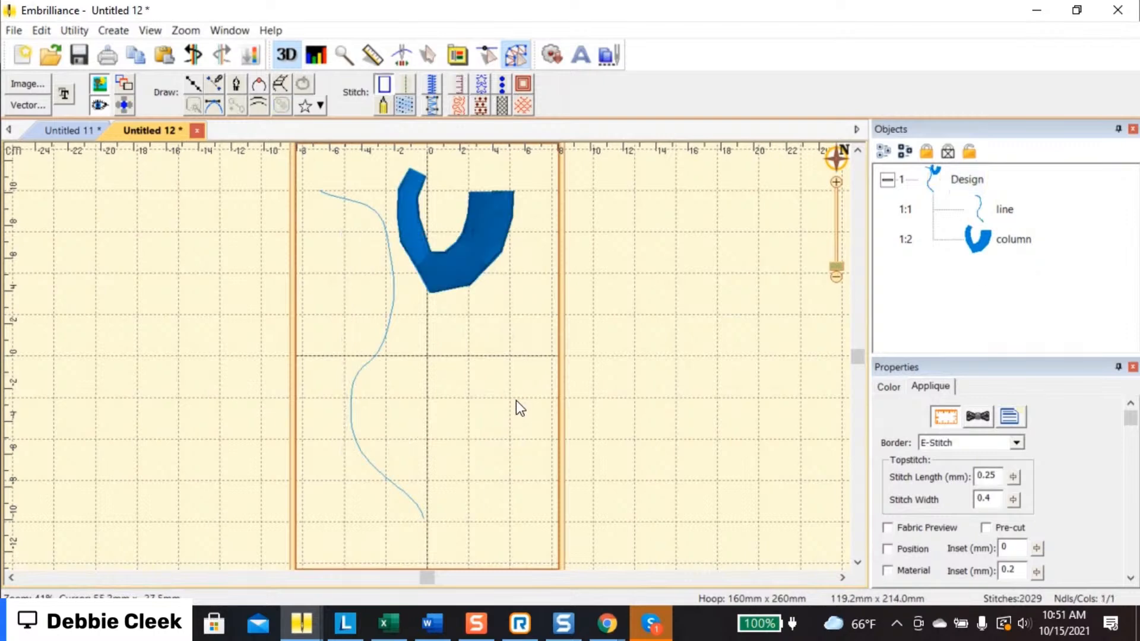
Shift the lowest point of the U-shaped column slightly up and inward, and remove the two inclination lines at its bottom bend
{"action": "left_click", "coordinate": [480, 277]}
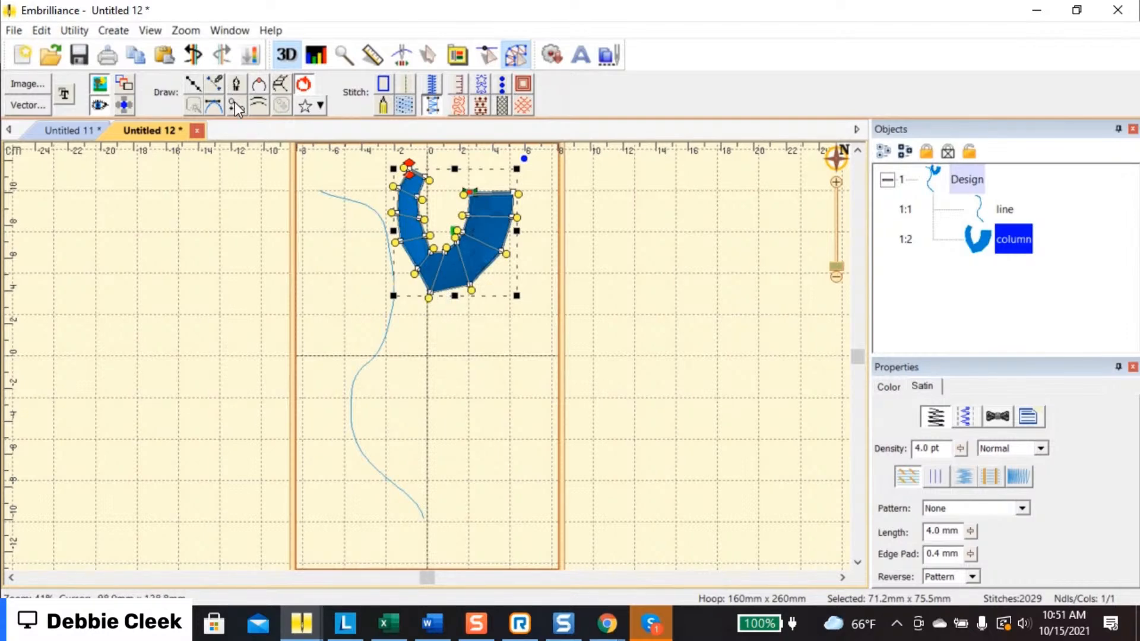
{"action": "left_click", "coordinate": [429, 295]}
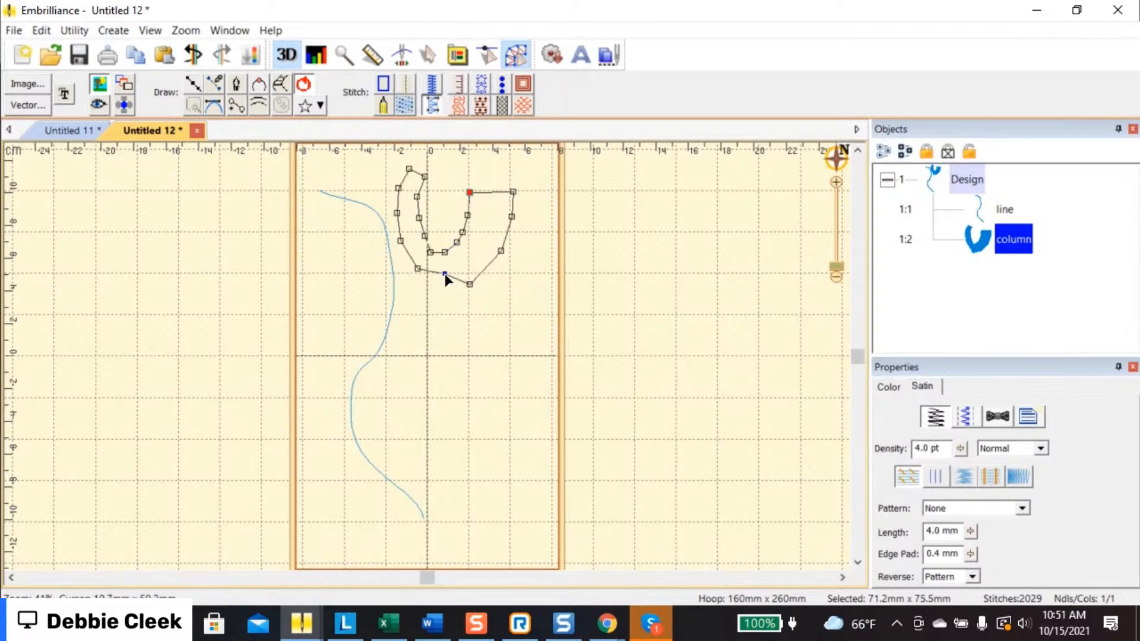
{"action": "left_click", "coordinate": [438, 294]}
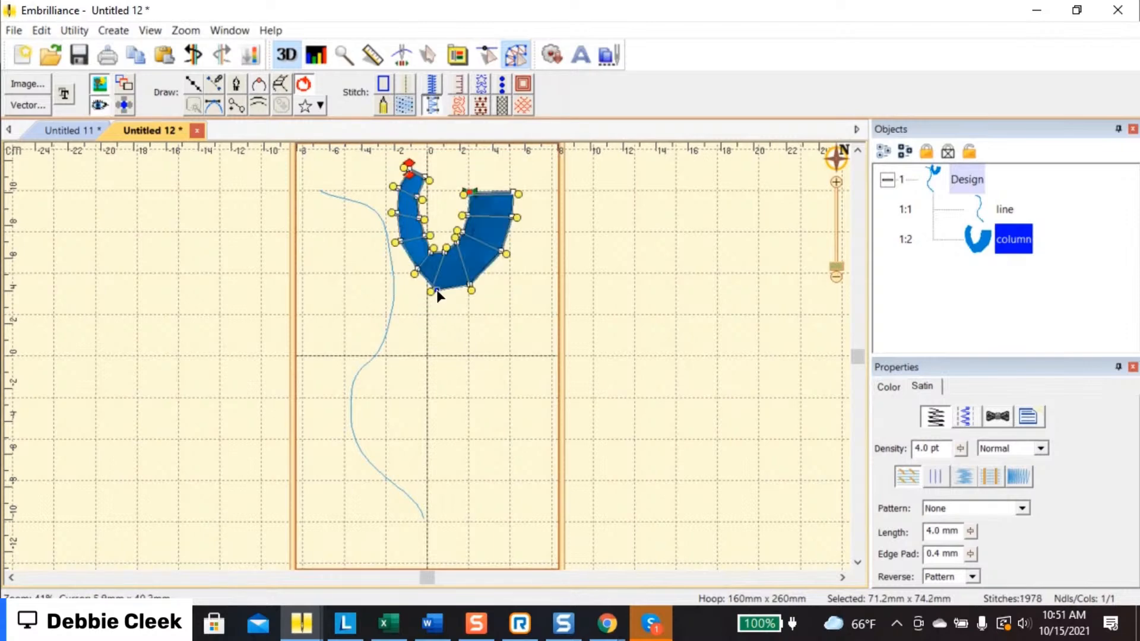
{"action": "left_click", "coordinate": [454, 249]}
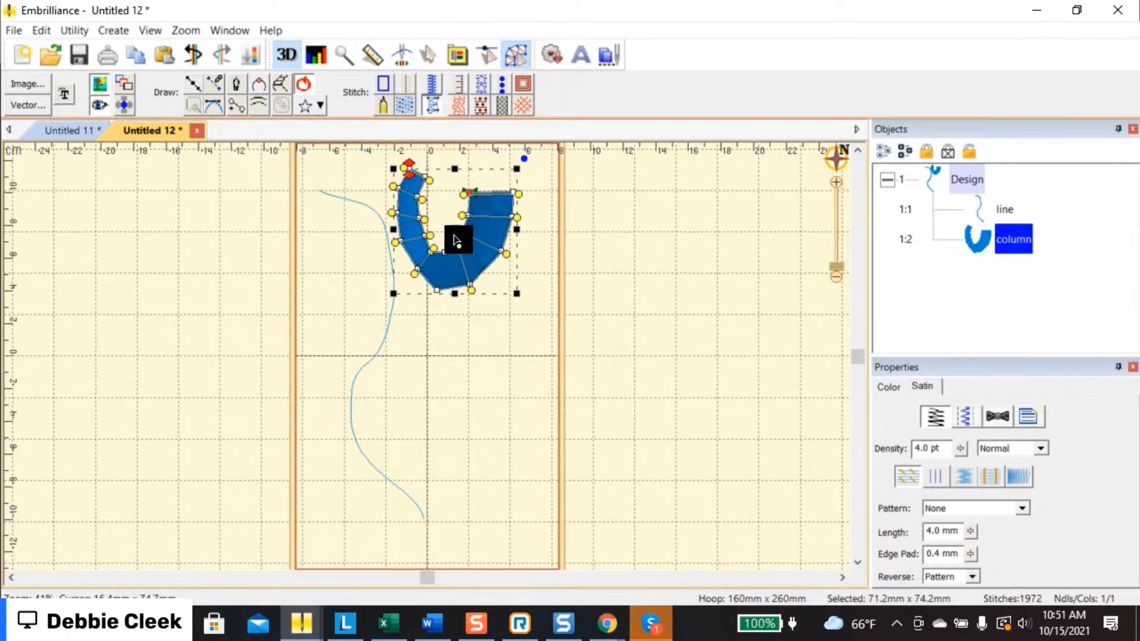
{"action": "mouse_move", "coordinate": [455, 237]}
{"action": "left_mouse_down"}
{"action": "mouse_move", "coordinate": [438, 276]}
{"action": "mouse_move", "coordinate": [478, 360]}
{"action": "left_mouse_up"}
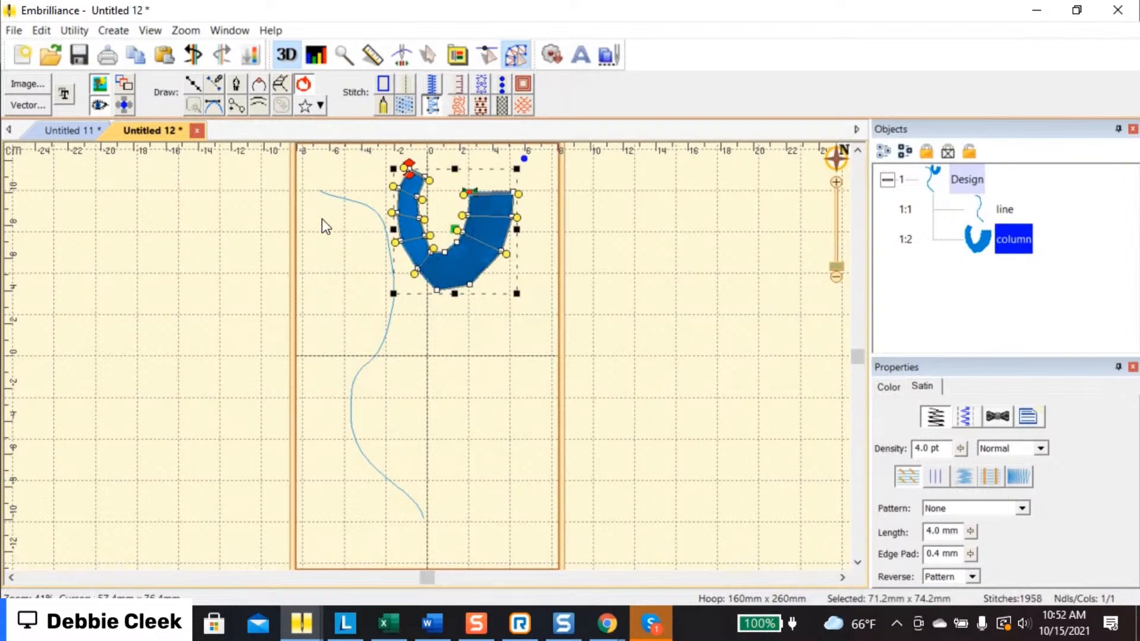
Add inclination lines across the column's bottom bend and the top of its right arm, regenerate the stitches and adjust the line just below
{"action": "left_click", "coordinate": [232, 100]}
{"action": "left_click_drag", "start_coordinate": [468, 286], "coordinate": [446, 246]}
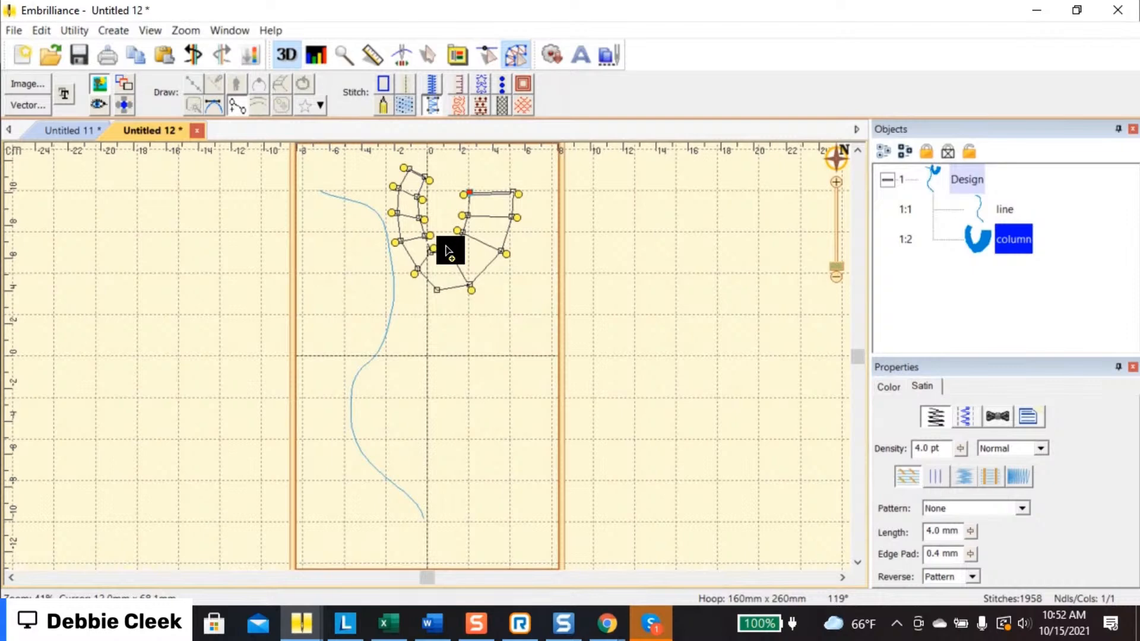
{"action": "left_click", "coordinate": [445, 245]}
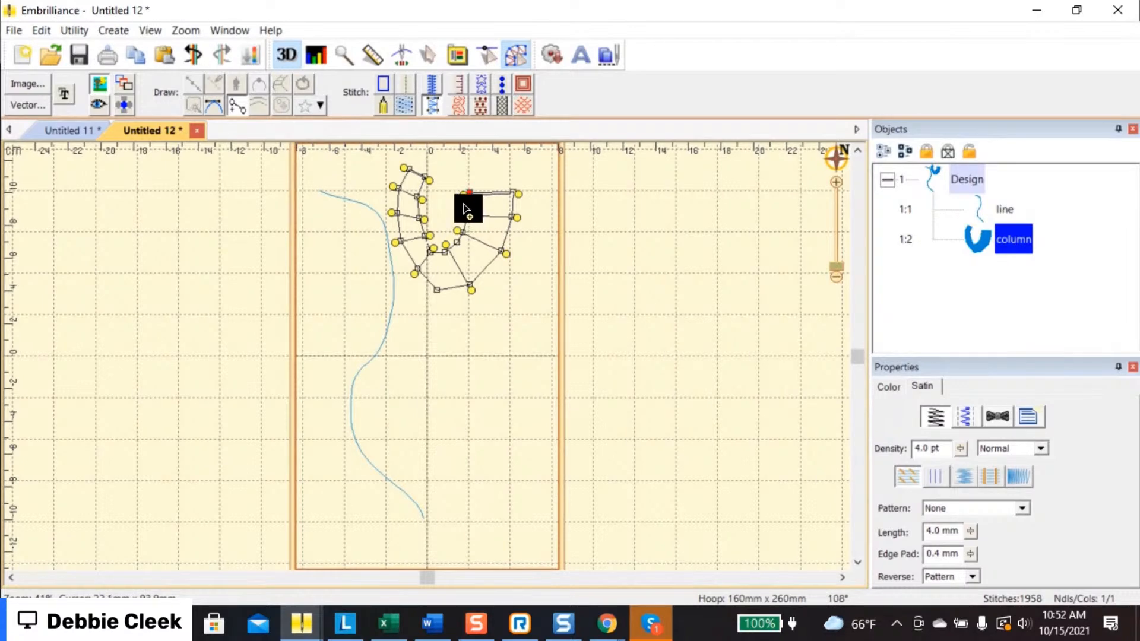
{"action": "left_click_drag", "start_coordinate": [509, 209], "coordinate": [523, 206]}
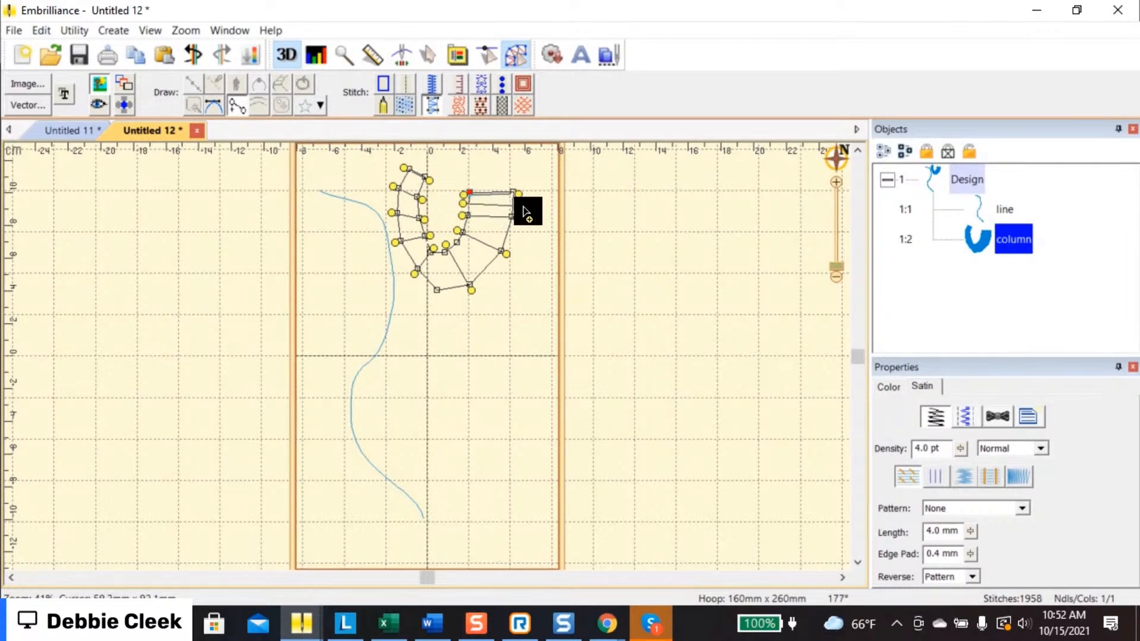
{"action": "key", "text": "Return"}
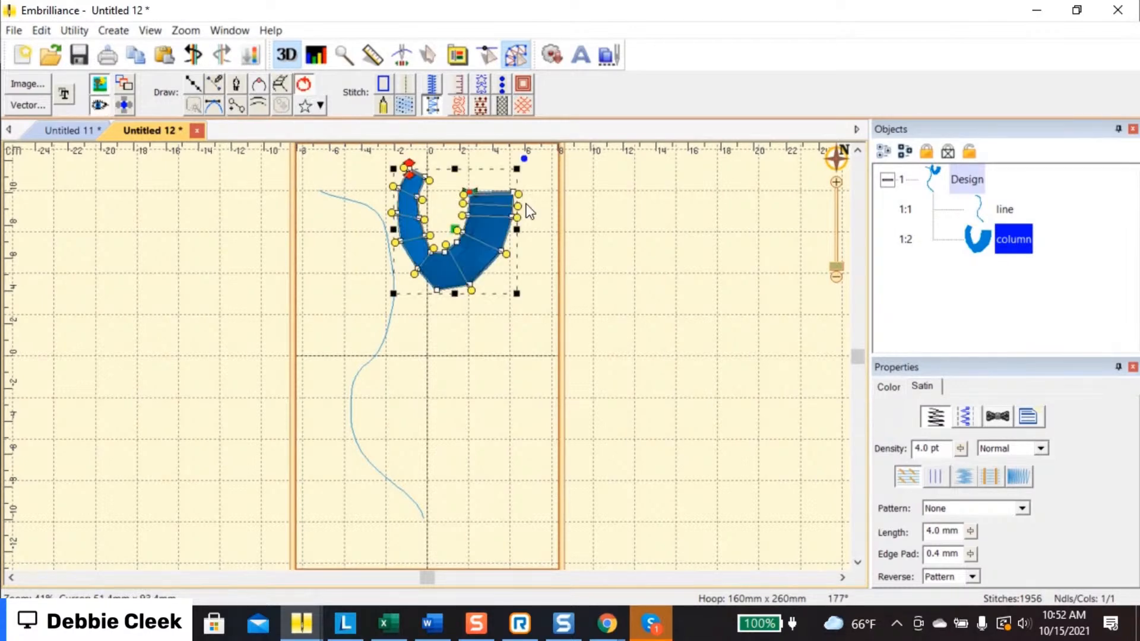
{"action": "mouse_move", "coordinate": [517, 217]}
{"action": "left_mouse_down"}
{"action": "mouse_move", "coordinate": [517, 238]}
{"action": "mouse_move", "coordinate": [522, 217]}
{"action": "left_mouse_up"}
Deselect the column and examine the satin stitching around its lower bend close up
{"action": "left_click", "coordinate": [586, 214]}
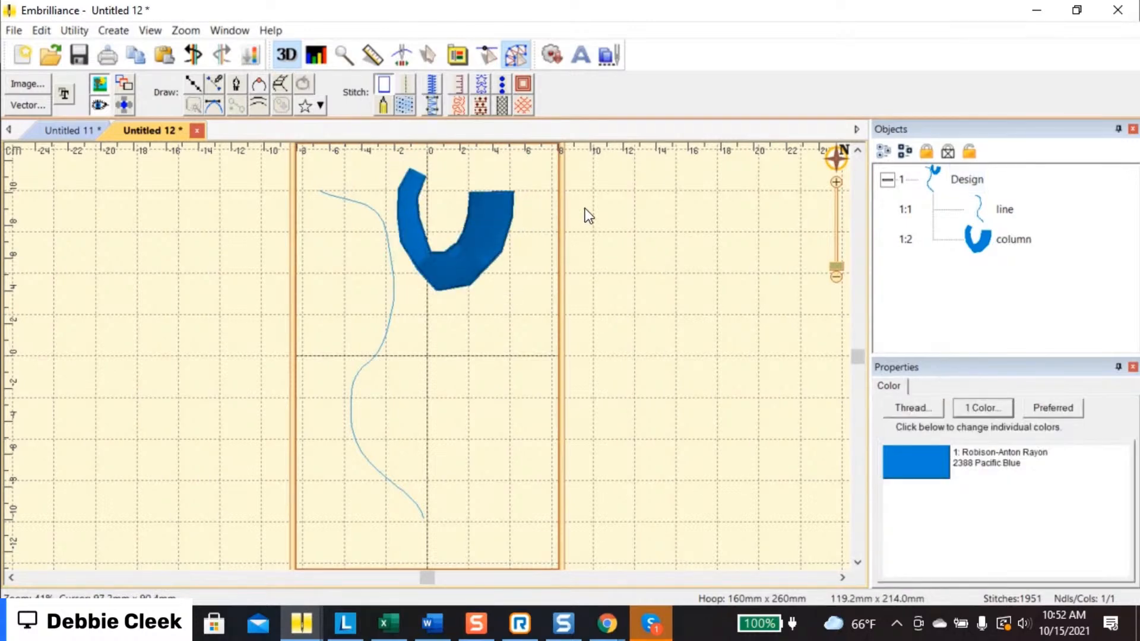
{"action": "left_click_drag", "start_coordinate": [838, 268], "coordinate": [838, 253]}
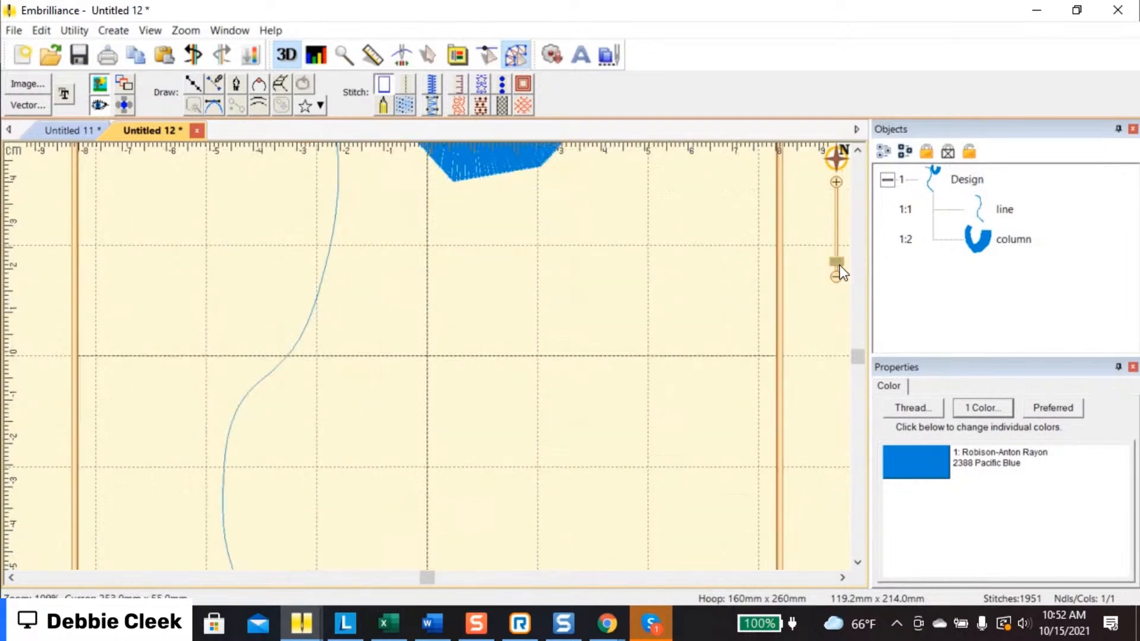
{"action": "mouse_move", "coordinate": [843, 161]}
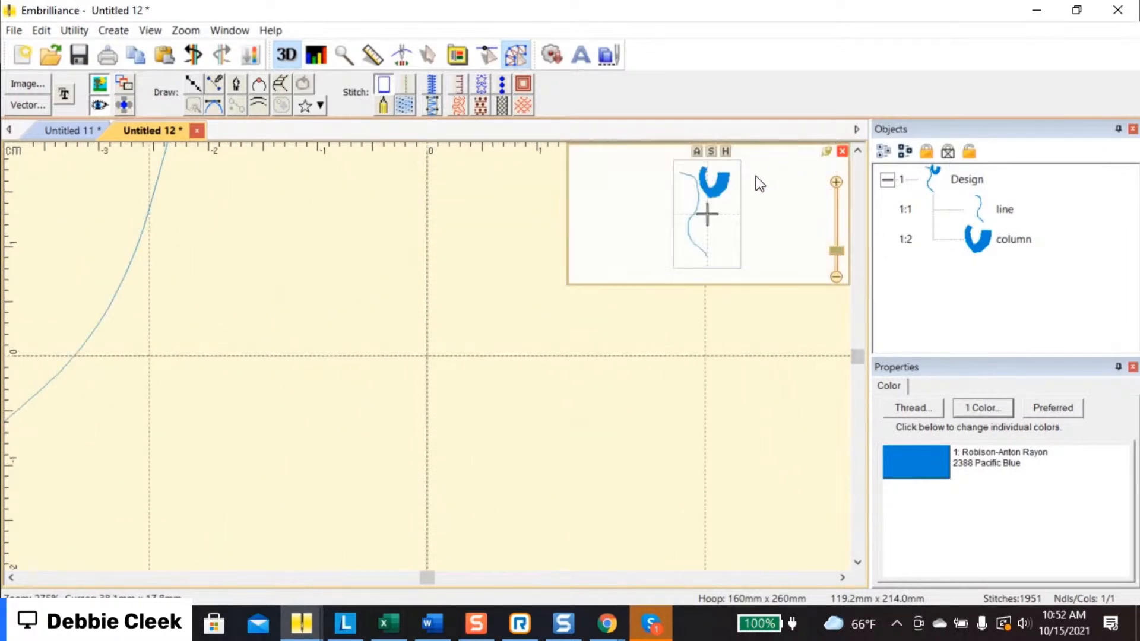
{"action": "left_click_drag", "start_coordinate": [712, 219], "coordinate": [711, 187]}
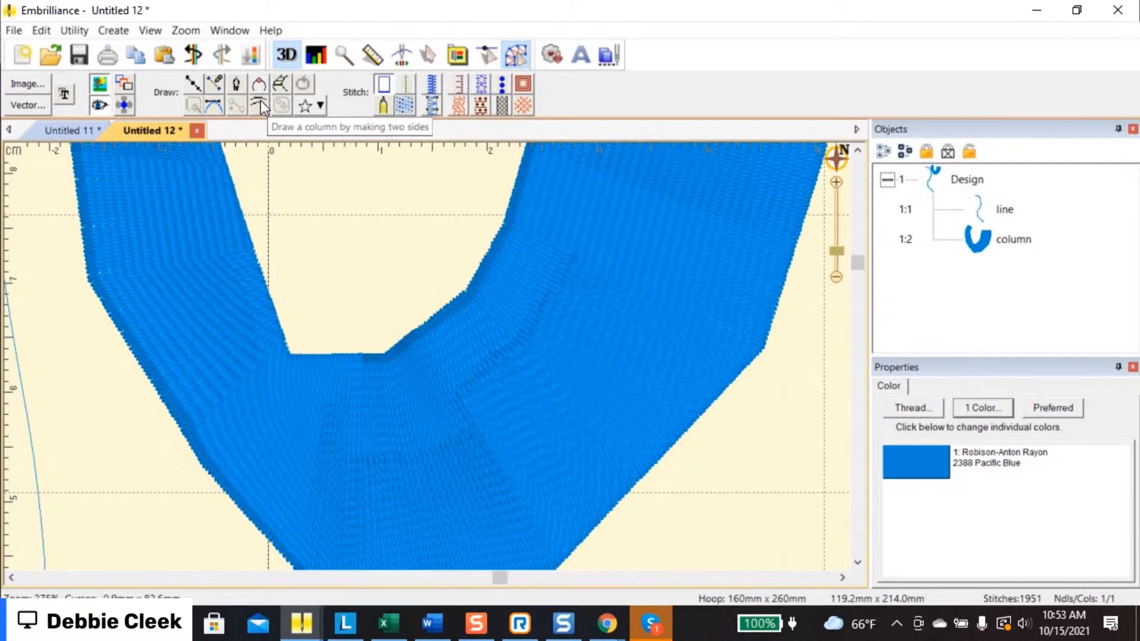
In a new blank design, start a two-sided column and draw its first side as an eleven-point straight-segment zigzag across the hoop's centre
{"action": "left_click", "coordinate": [22, 58]}
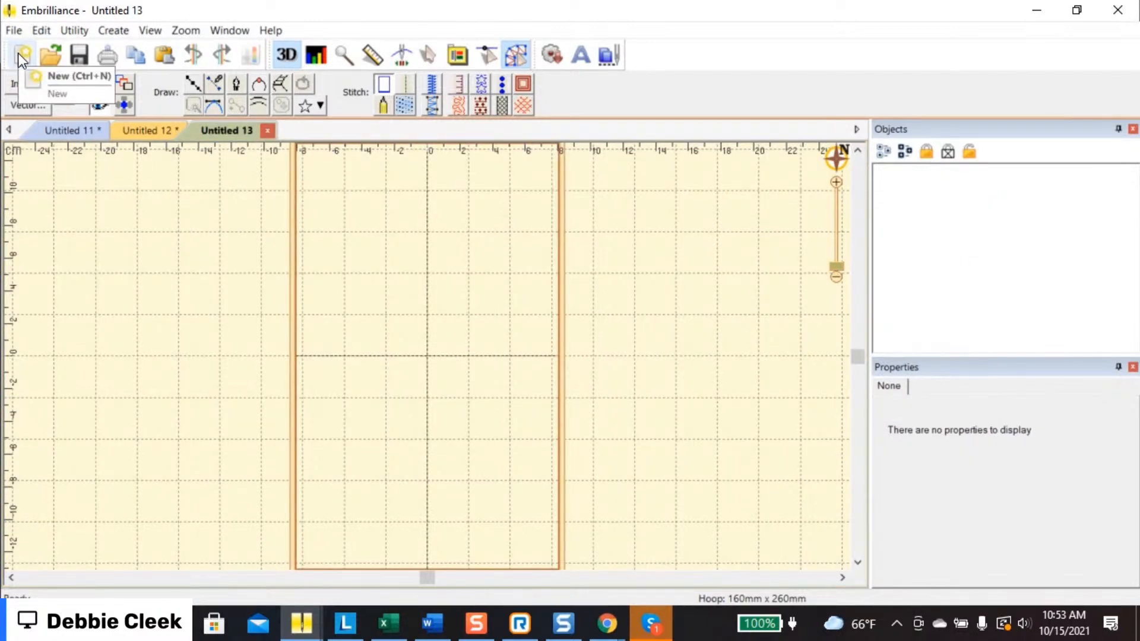
{"action": "left_click", "coordinate": [258, 103]}
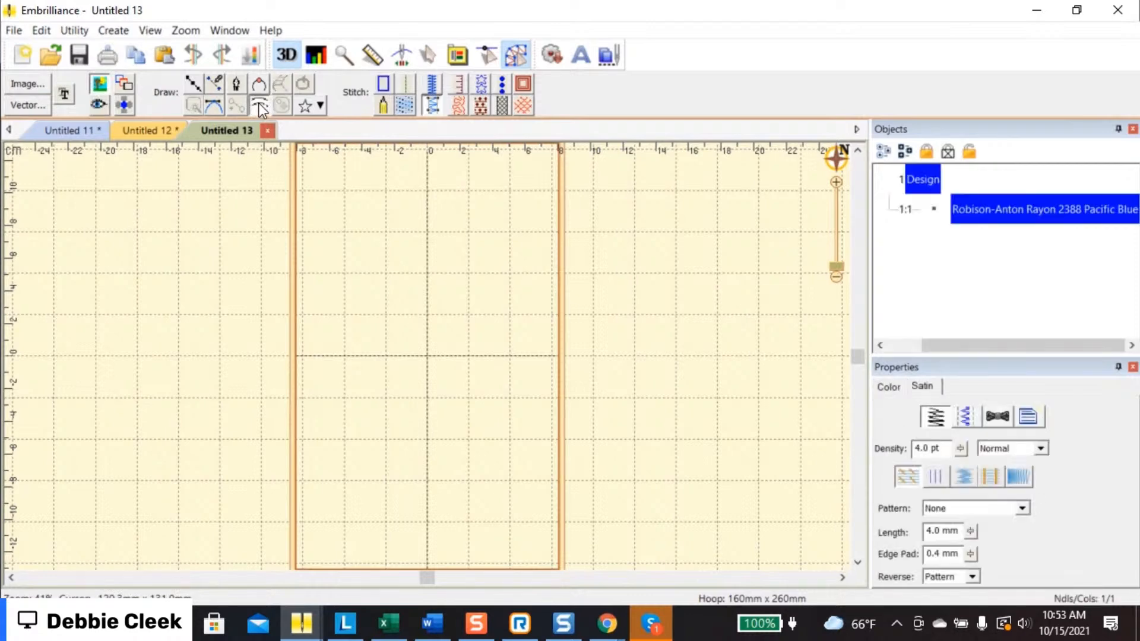
{"action": "left_click", "coordinate": [200, 84]}
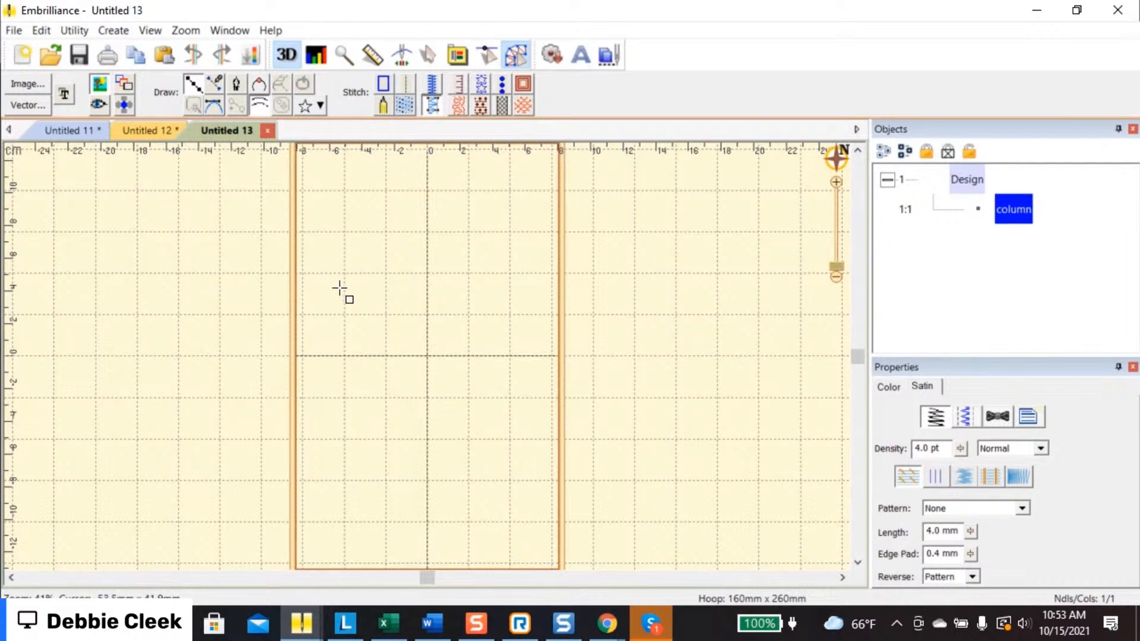
{"action": "left_click", "coordinate": [326, 320]}
{"action": "left_click", "coordinate": [346, 371]}
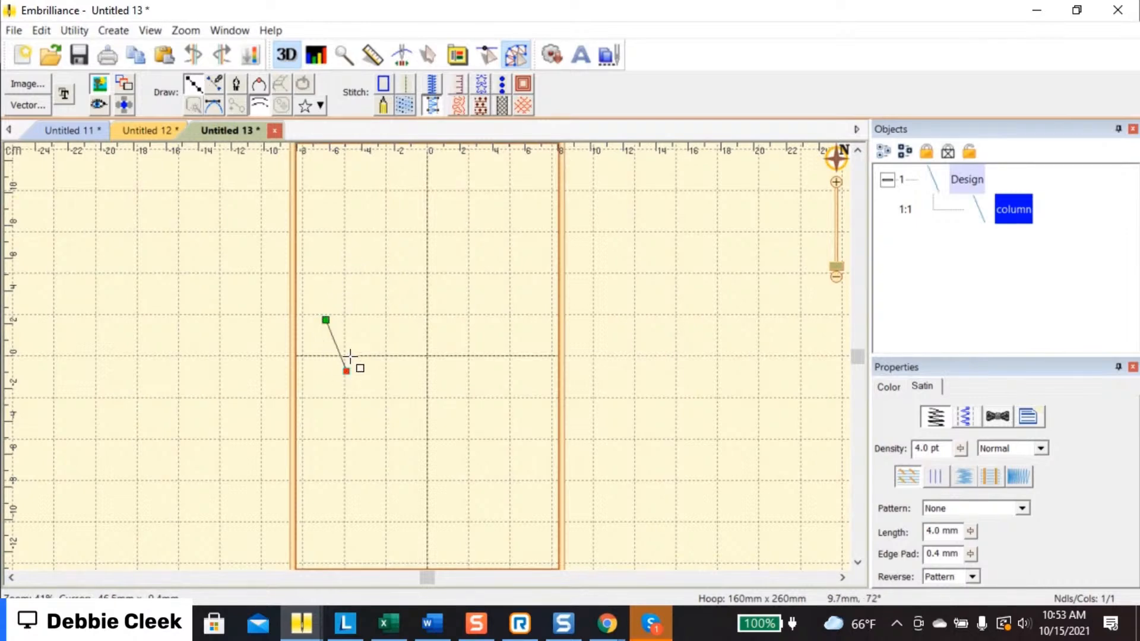
{"action": "left_click", "coordinate": [378, 325]}
{"action": "left_click", "coordinate": [395, 372]}
{"action": "left_click", "coordinate": [418, 334]}
{"action": "left_click", "coordinate": [437, 373]}
{"action": "left_click", "coordinate": [452, 343]}
{"action": "left_click", "coordinate": [465, 371]}
{"action": "left_click", "coordinate": [477, 338]}
{"action": "left_click", "coordinate": [511, 372]}
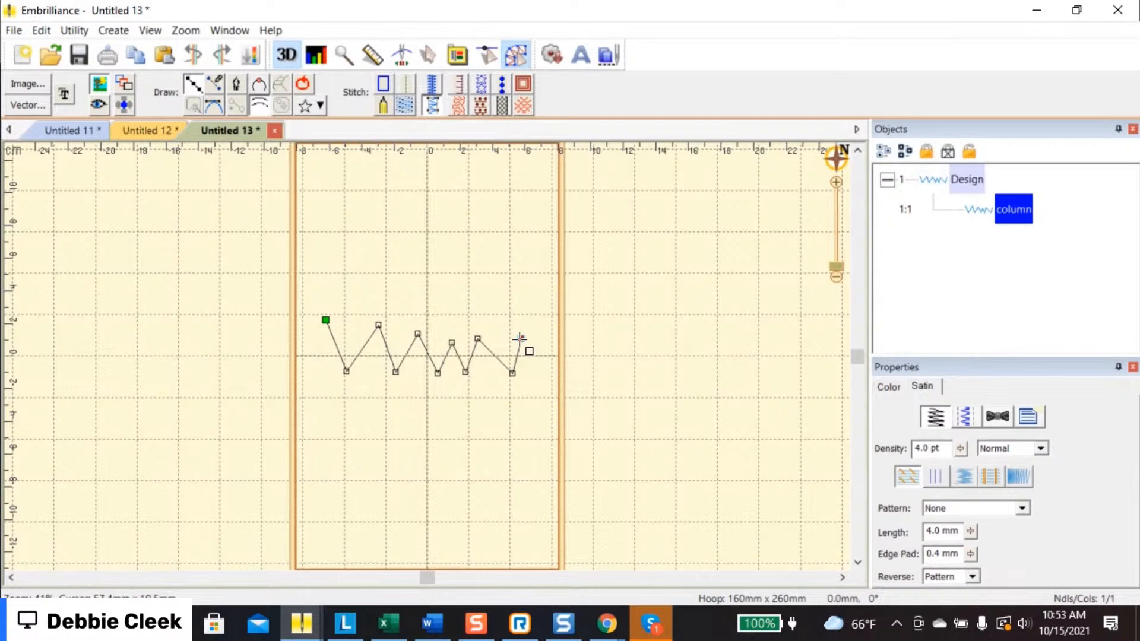
{"action": "double_click", "coordinate": [519, 339]}
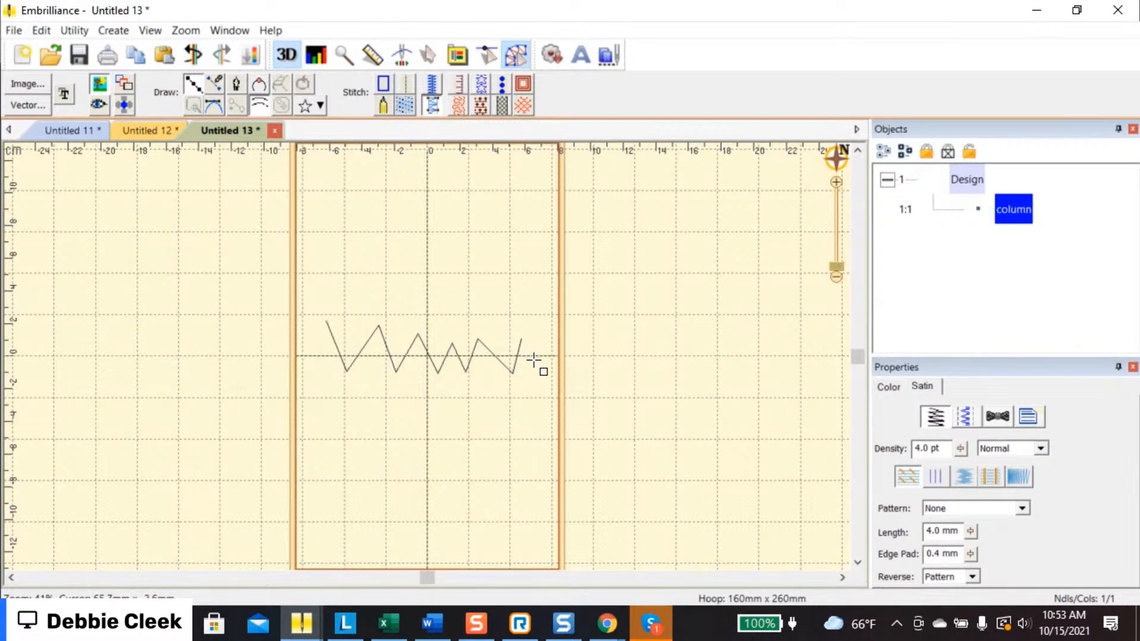
Draw the column's second side as a five-point curved arc bowing below the zigzag from its right end to its left
{"action": "left_click", "coordinate": [535, 360]}
{"action": "left_click", "coordinate": [458, 444]}
{"action": "left_click", "coordinate": [379, 444]}
{"action": "left_click", "coordinate": [319, 381]}
{"action": "left_click", "coordinate": [319, 355]}
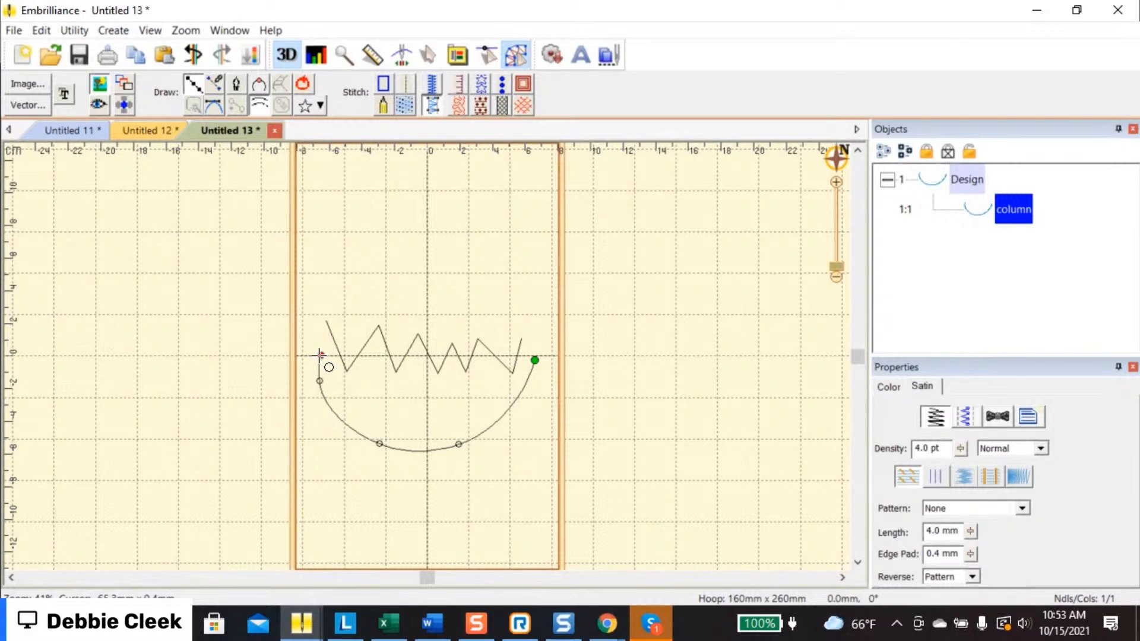
{"action": "key", "text": "Return"}
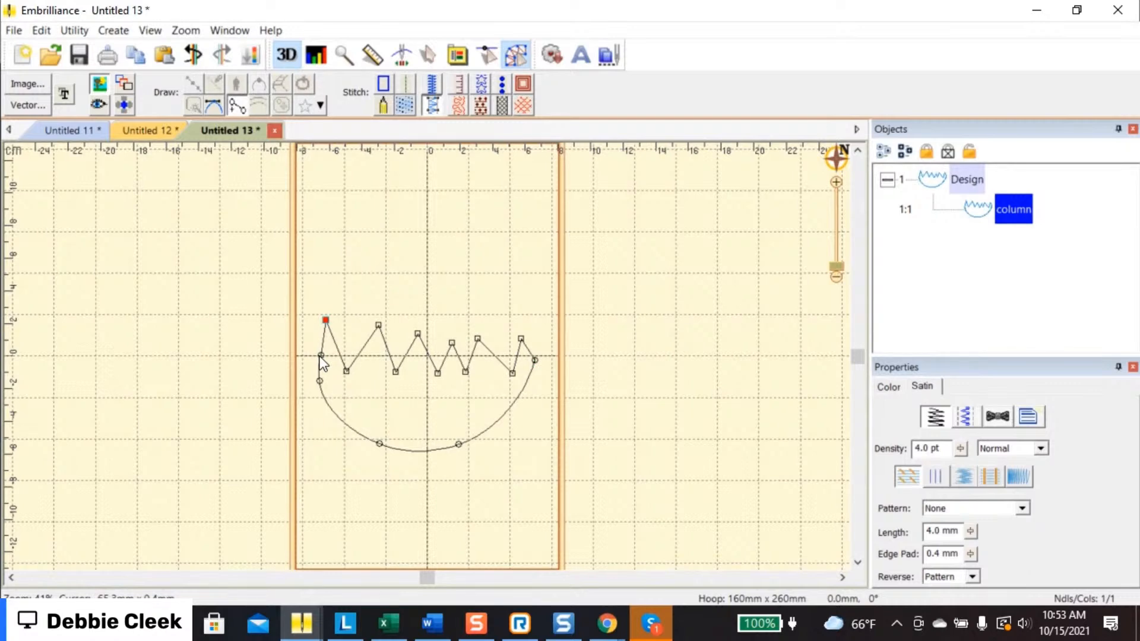
Add inclination lines between the arc and the zigzag across the column's width, and generate its satin stitches
{"action": "left_click_drag", "start_coordinate": [352, 358], "coordinate": [401, 359]}
{"action": "left_click_drag", "start_coordinate": [462, 444], "coordinate": [445, 350]}
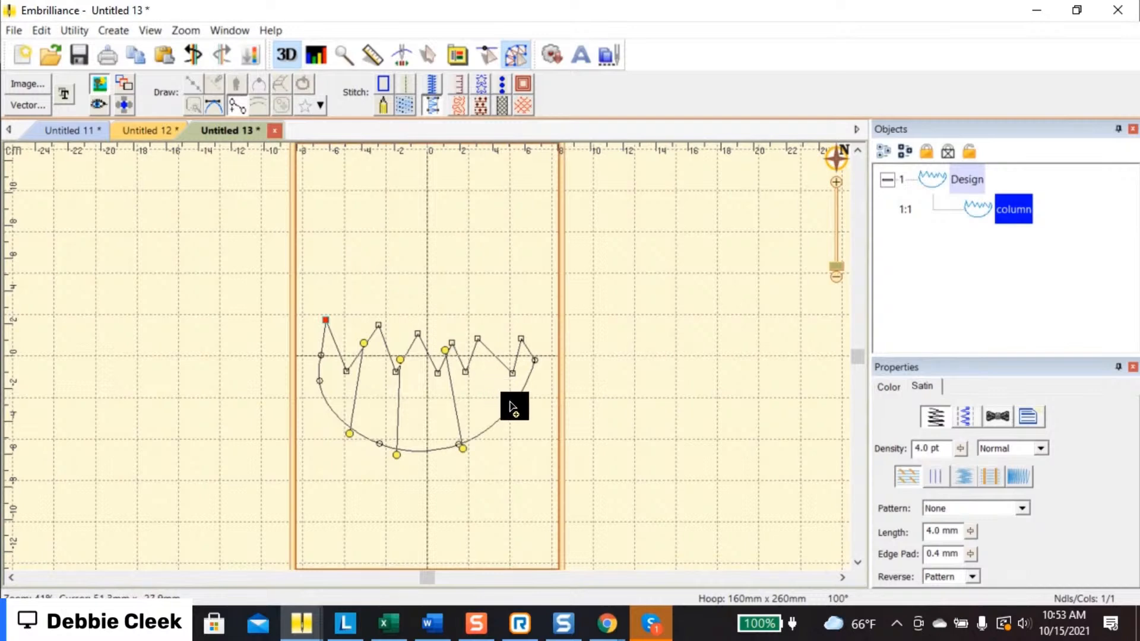
{"action": "left_click_drag", "start_coordinate": [514, 410], "coordinate": [495, 354]}
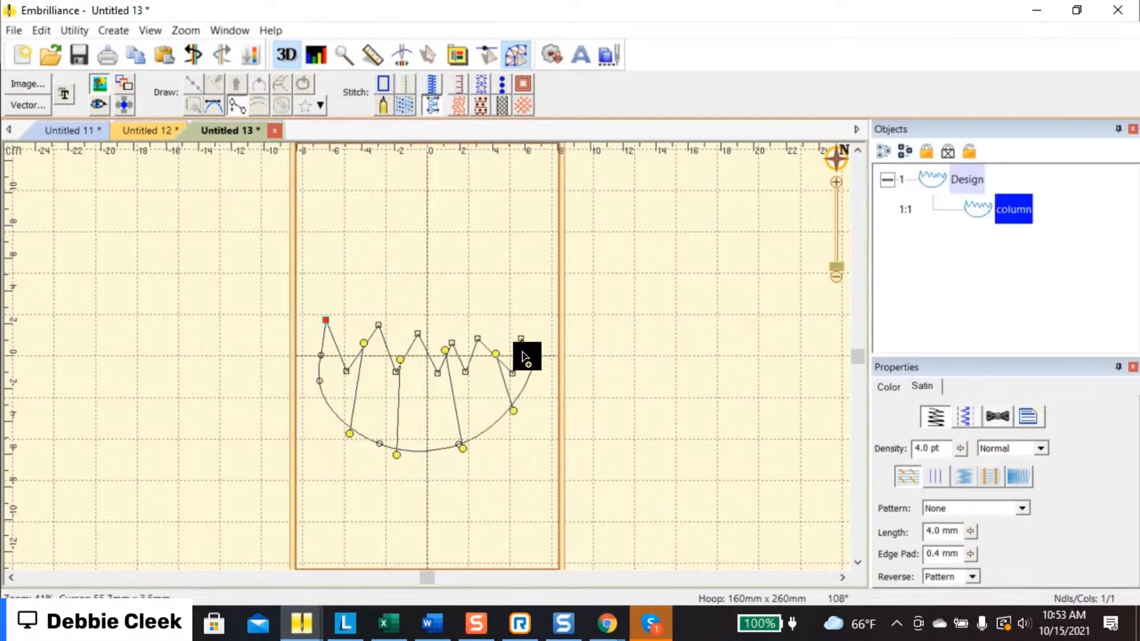
{"action": "key", "text": "Return"}
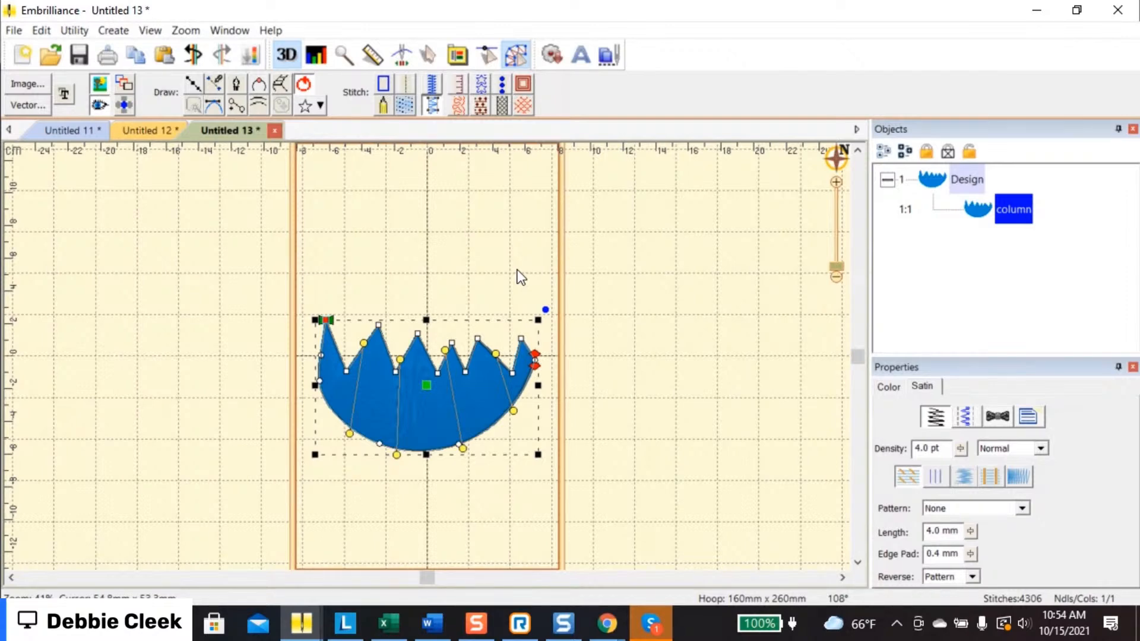
In a new blank design, start a straight-segment line with the programmed motif stitch and set its type to Candlewick
{"action": "left_click", "coordinate": [24, 54]}
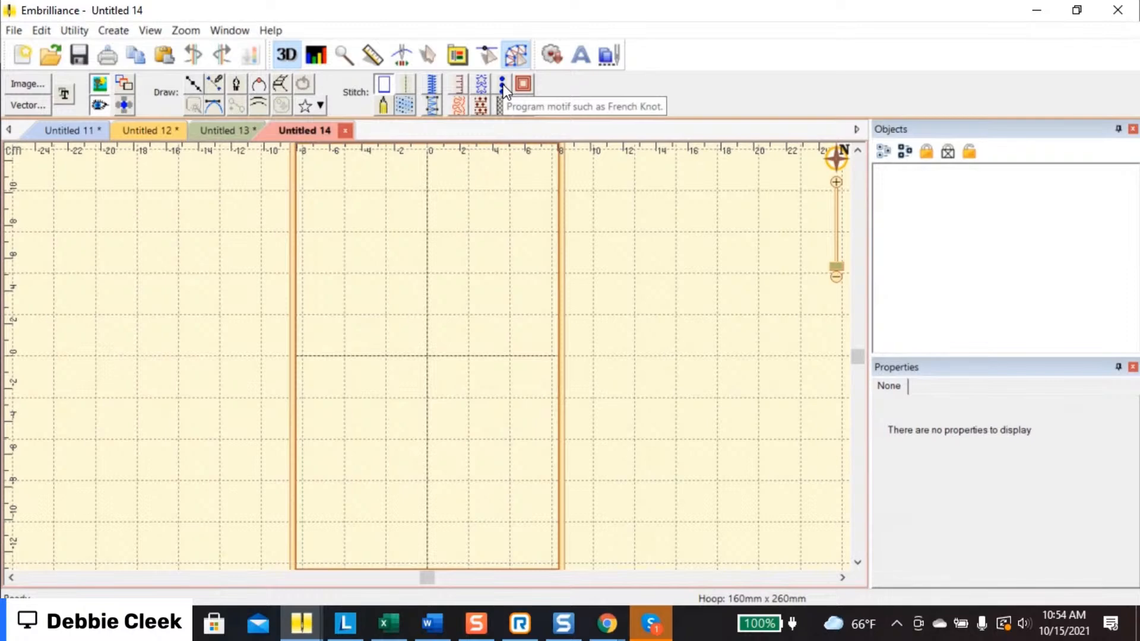
{"action": "left_click", "coordinate": [192, 83]}
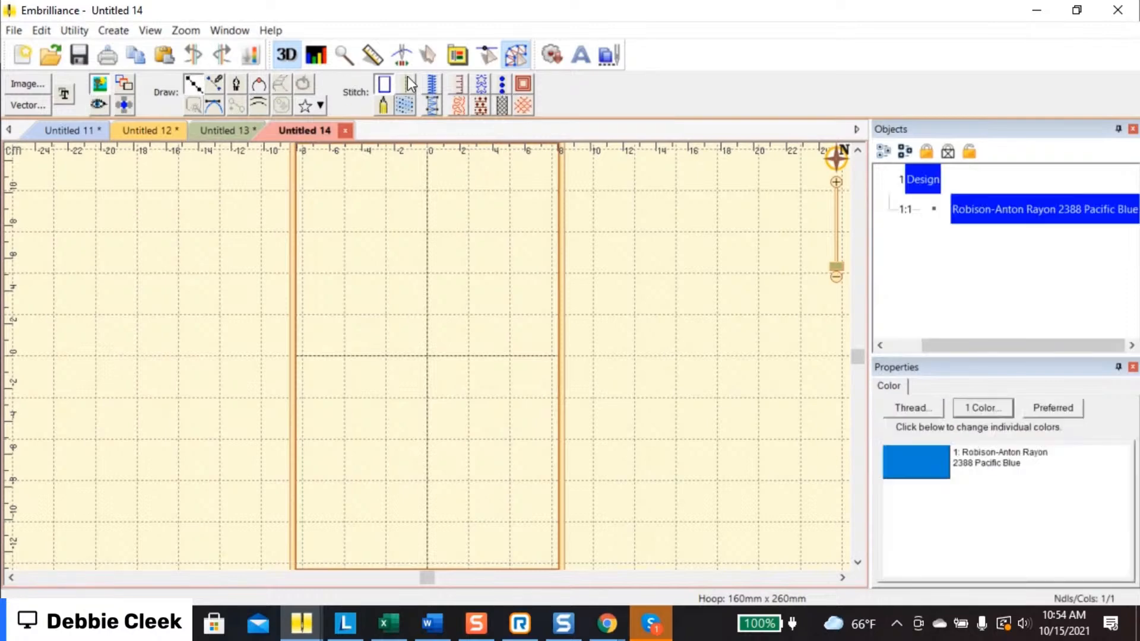
{"action": "left_click", "coordinate": [500, 87]}
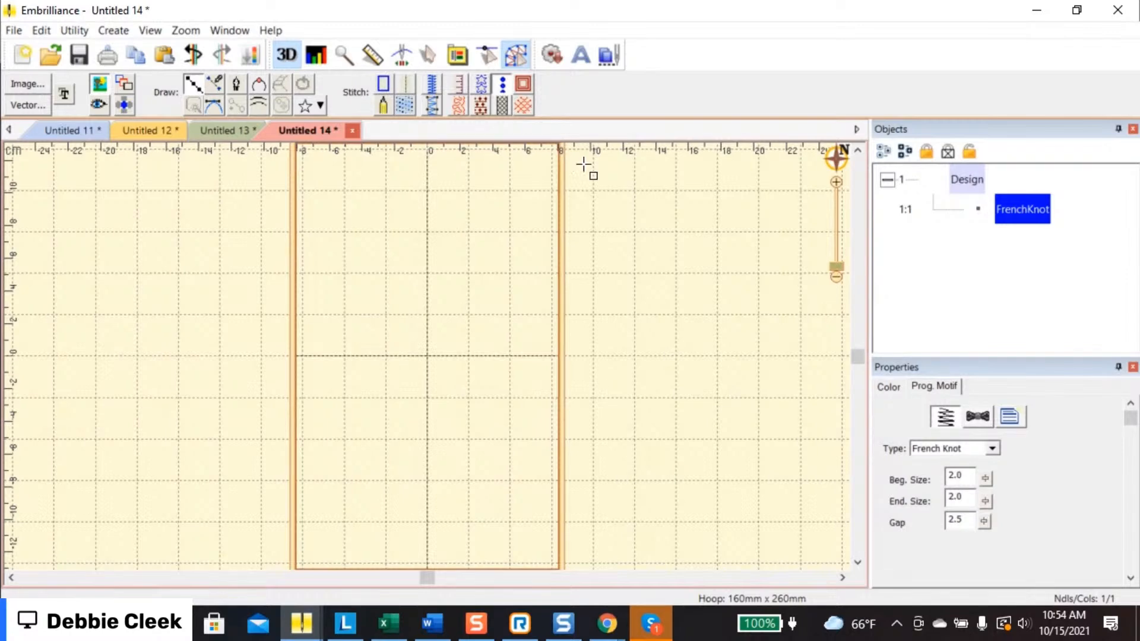
{"action": "left_click", "coordinate": [995, 448]}
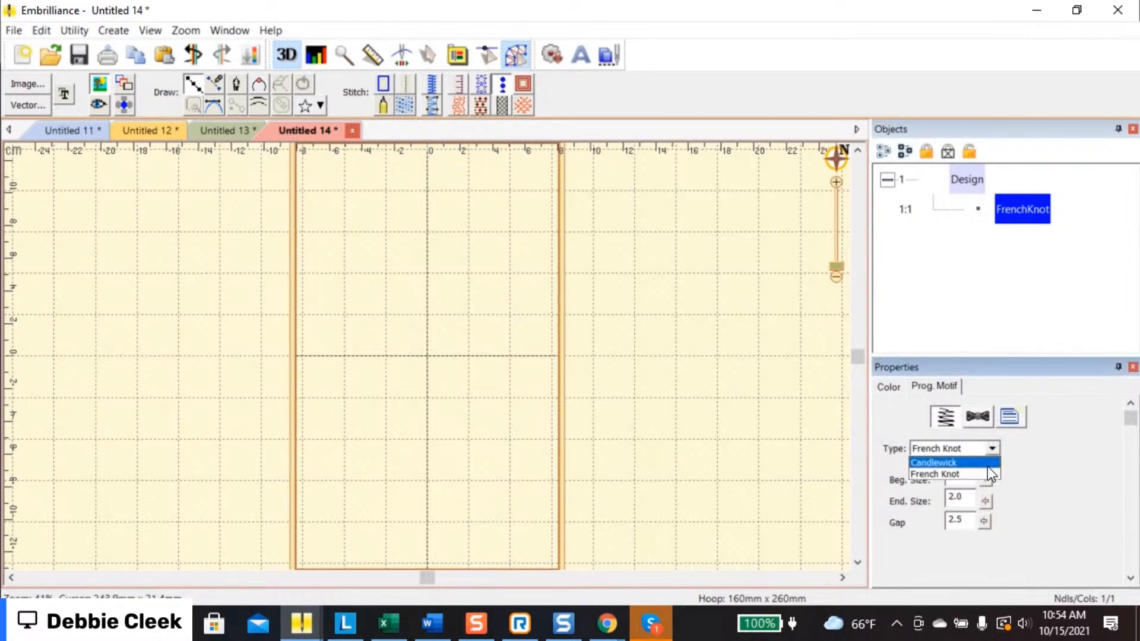
{"action": "left_click", "coordinate": [988, 465]}
Draw a six-point zigzag descending from the hoop's upper left to just below its centre, and generate the candlewick stitches
{"action": "left_click", "coordinate": [362, 193]}
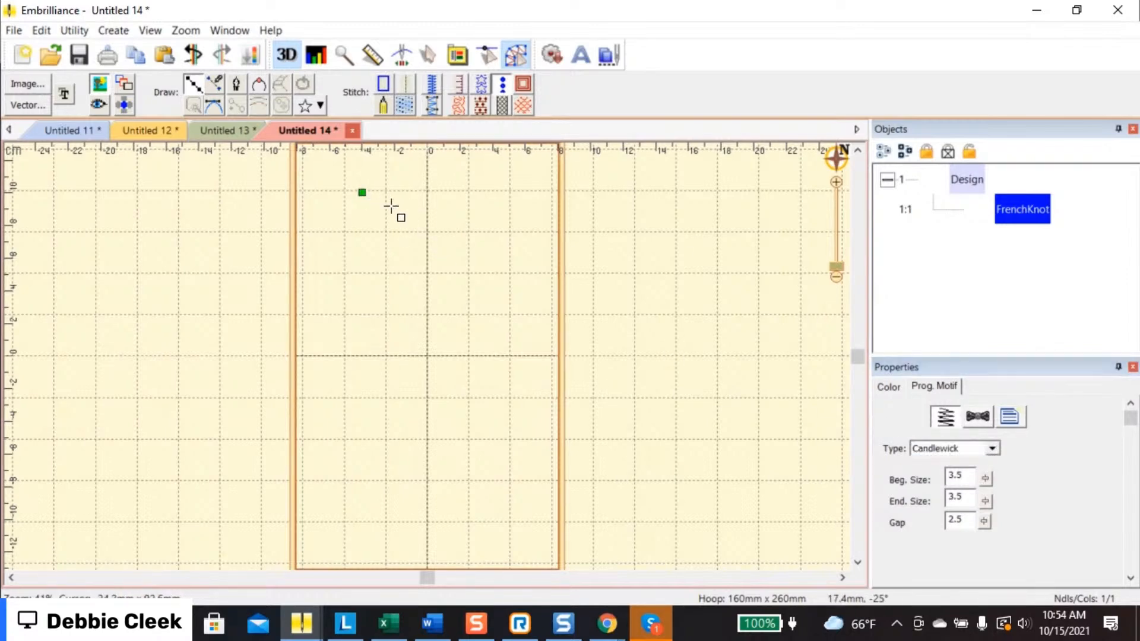
{"action": "left_click", "coordinate": [435, 242]}
{"action": "left_click", "coordinate": [391, 293]}
{"action": "left_click", "coordinate": [465, 343]}
{"action": "left_click", "coordinate": [415, 360]}
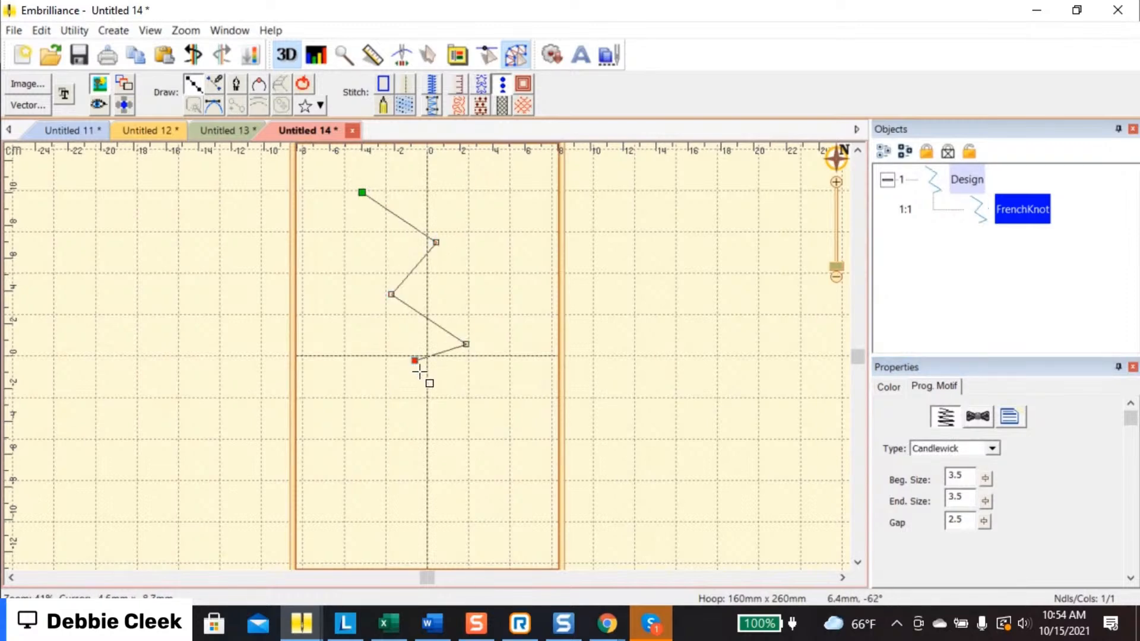
{"action": "left_click", "coordinate": [461, 409]}
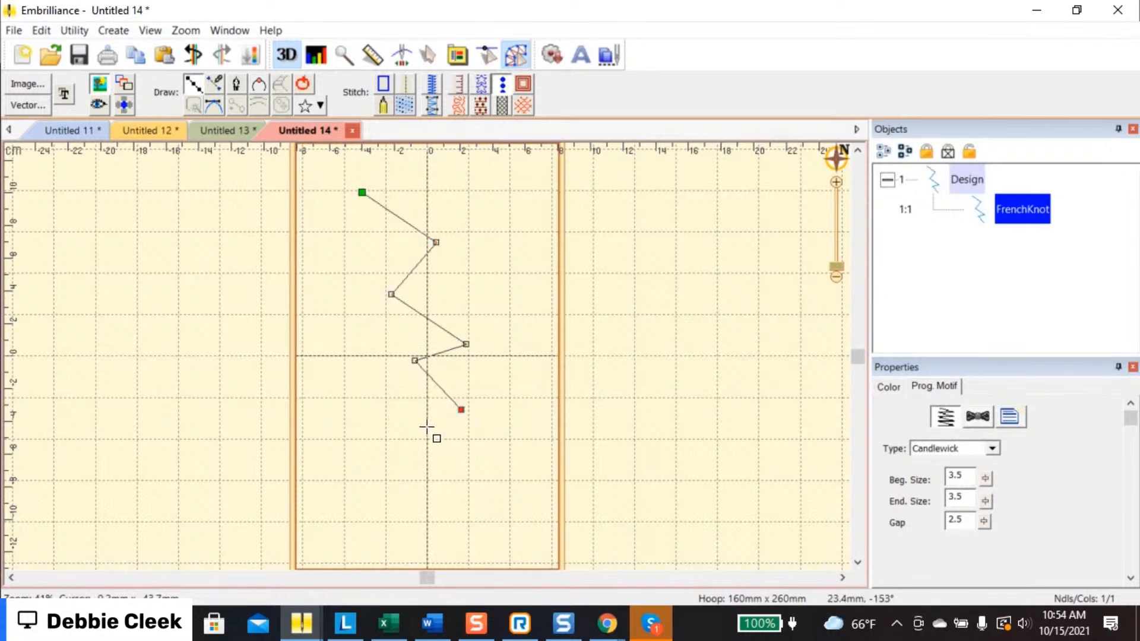
{"action": "key", "text": "Return"}
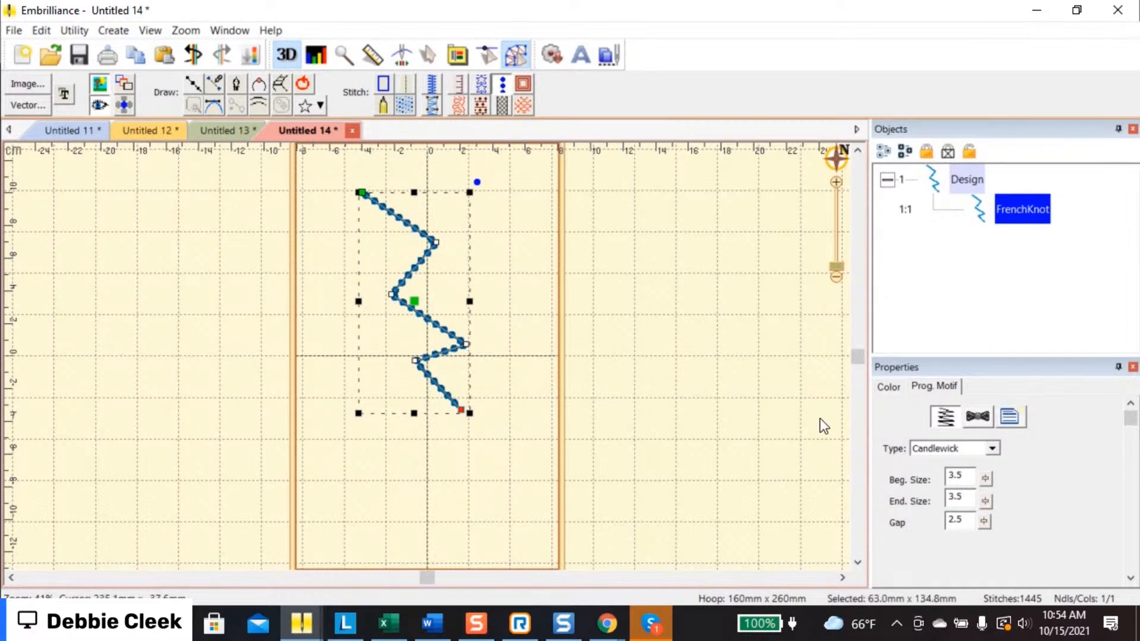
Set the candlewick beginning size to 7.0, try an end size of 1.5 with gap 5.5, and raise the end size to 7.0
{"action": "left_click", "coordinate": [985, 520]}
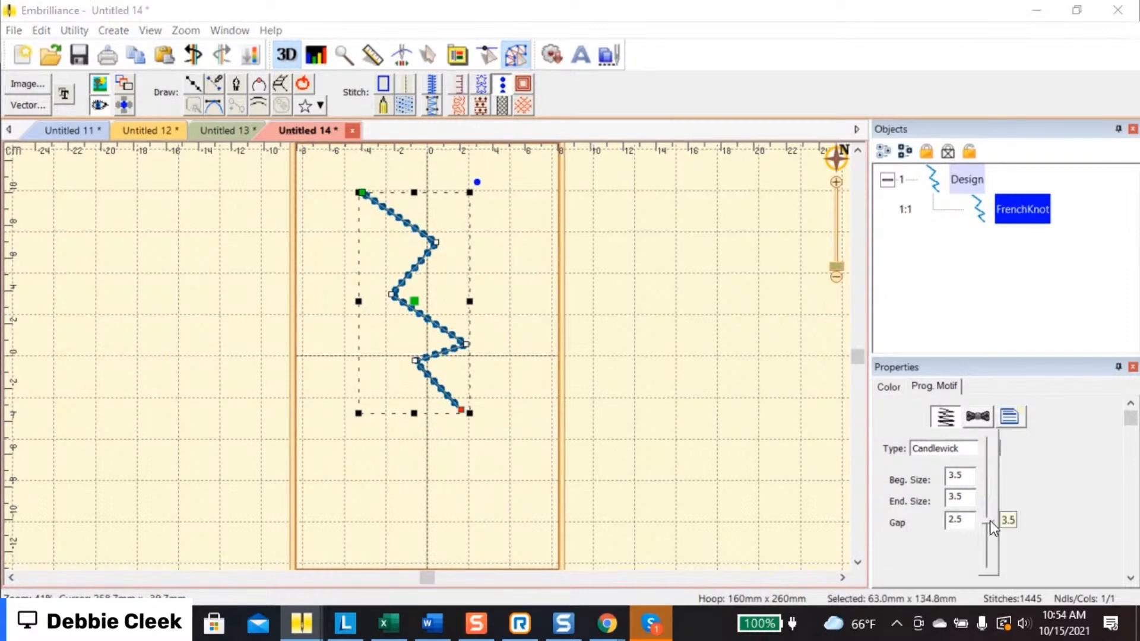
{"action": "left_click_drag", "start_coordinate": [1002, 440], "coordinate": [1002, 437]}
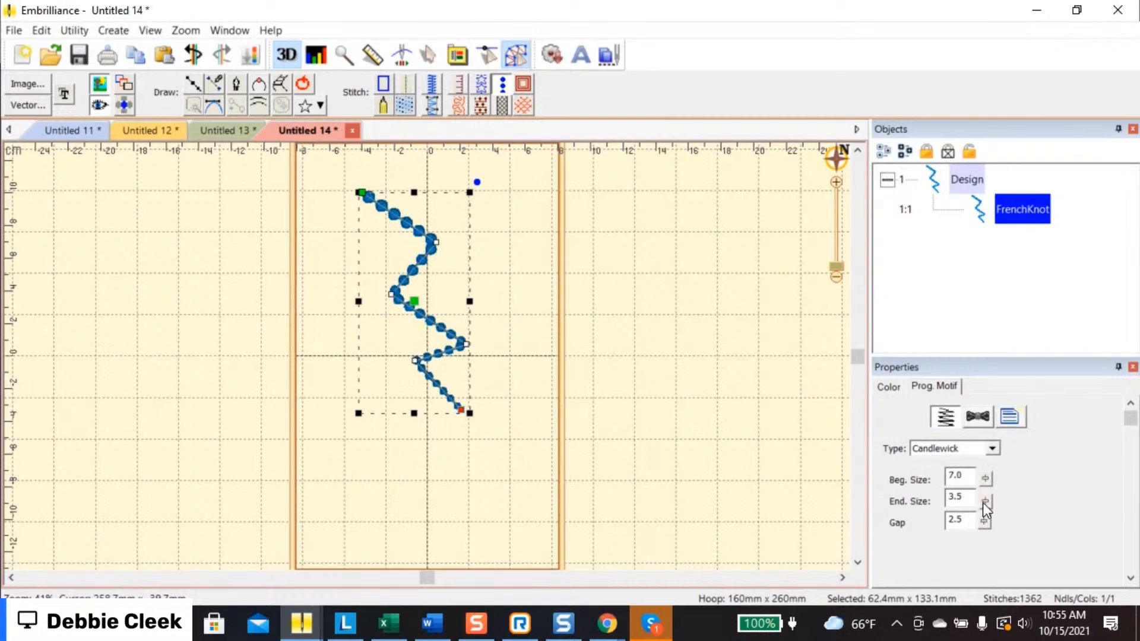
{"action": "left_click_drag", "start_coordinate": [983, 504], "coordinate": [990, 572]}
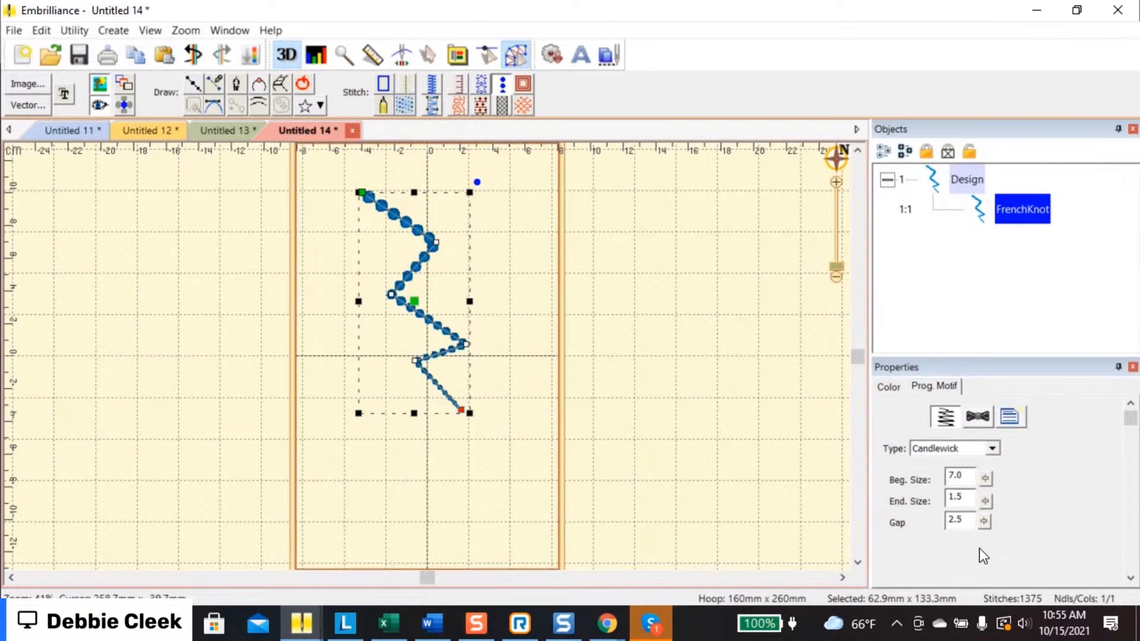
{"action": "mouse_move", "coordinate": [981, 522]}
{"action": "left_mouse_down"}
{"action": "mouse_move", "coordinate": [989, 529]}
{"action": "mouse_move", "coordinate": [988, 517]}
{"action": "left_mouse_up"}
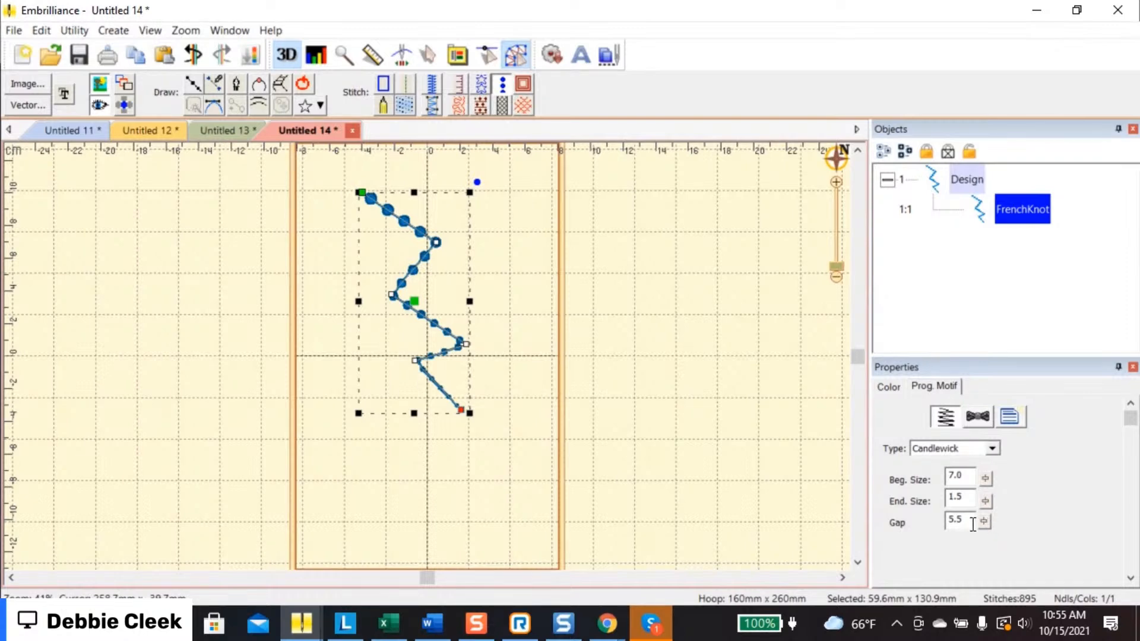
{"action": "left_click_drag", "start_coordinate": [985, 502], "coordinate": [987, 565]}
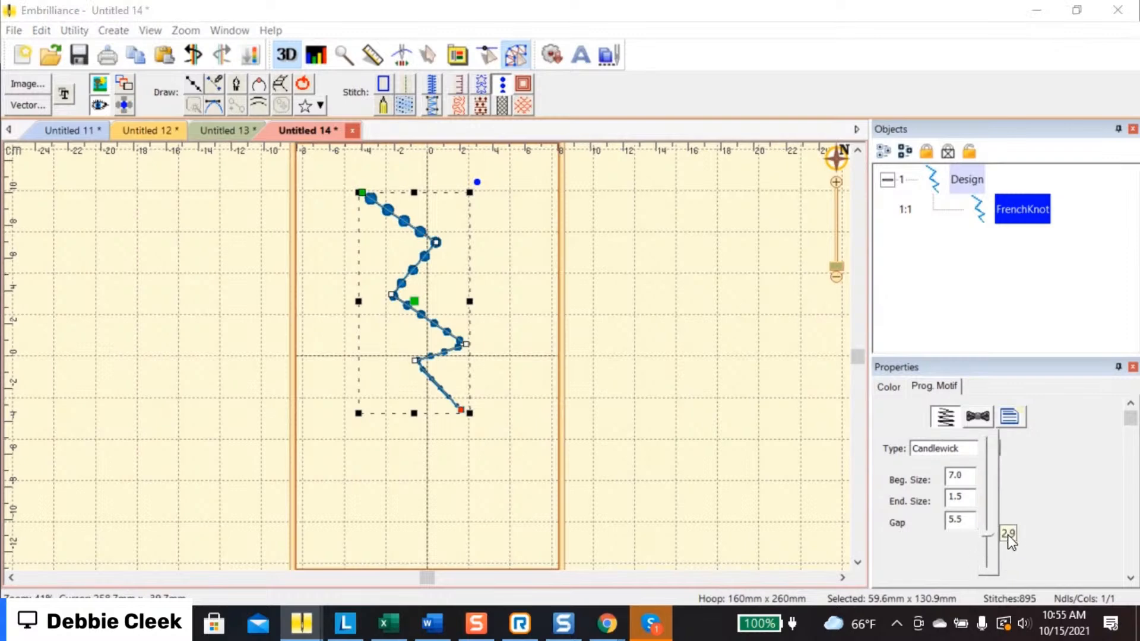
{"action": "left_click_drag", "start_coordinate": [993, 443], "coordinate": [991, 437]}
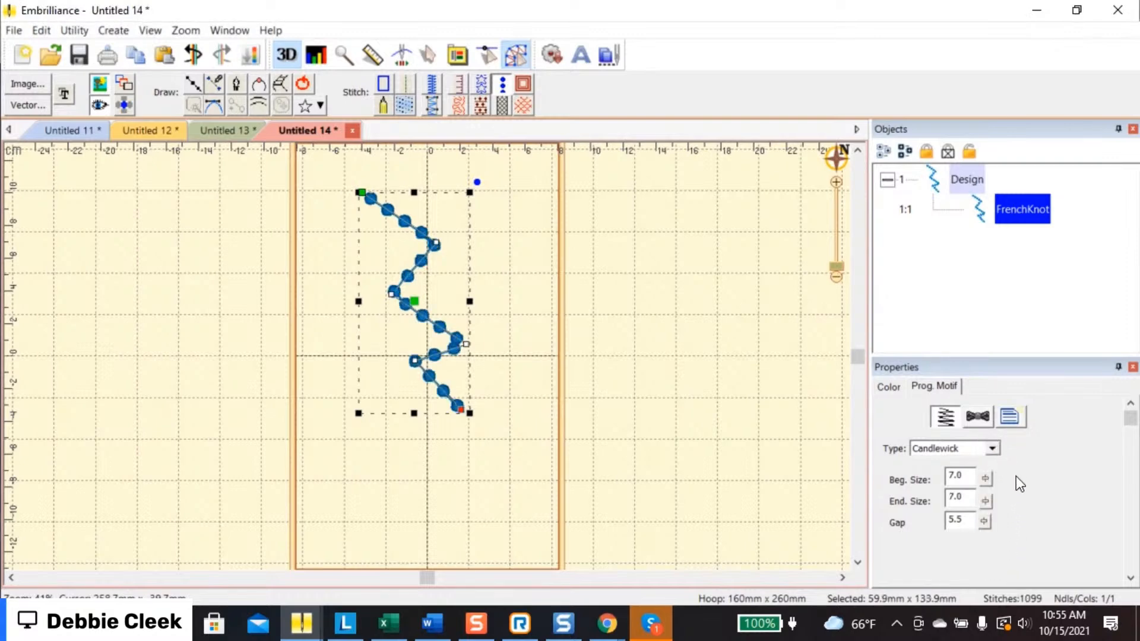
Change the zigzag's motif type to French Knot and set both its beginning and end sizes to 4.5
{"action": "left_click", "coordinate": [993, 449]}
{"action": "left_click", "coordinate": [984, 473]}
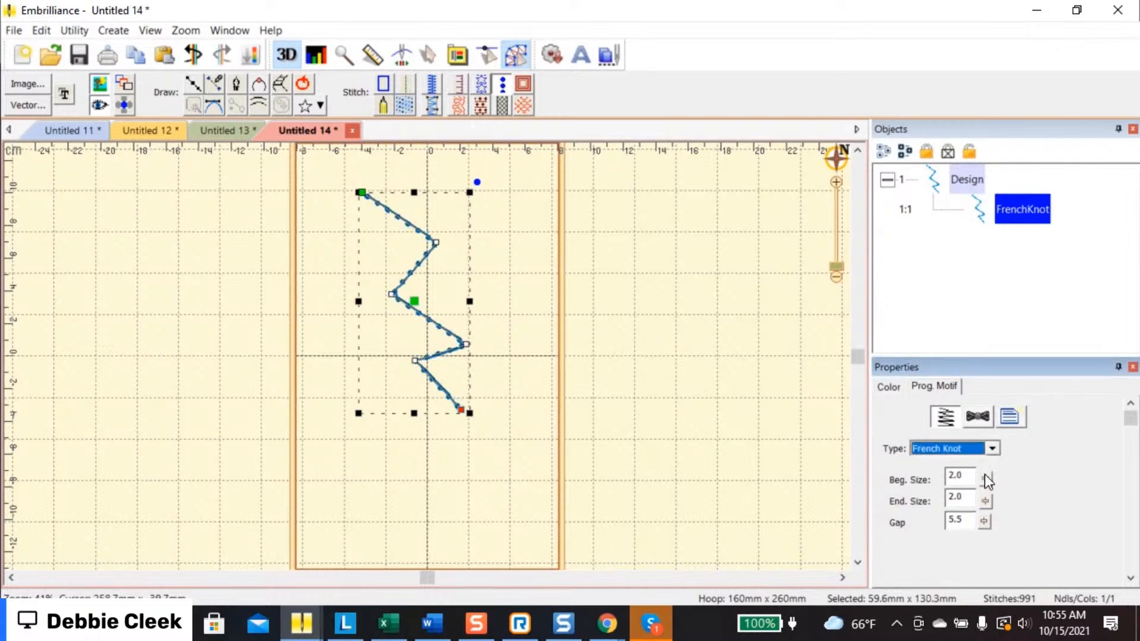
{"action": "left_click_drag", "start_coordinate": [984, 480], "coordinate": [988, 544]}
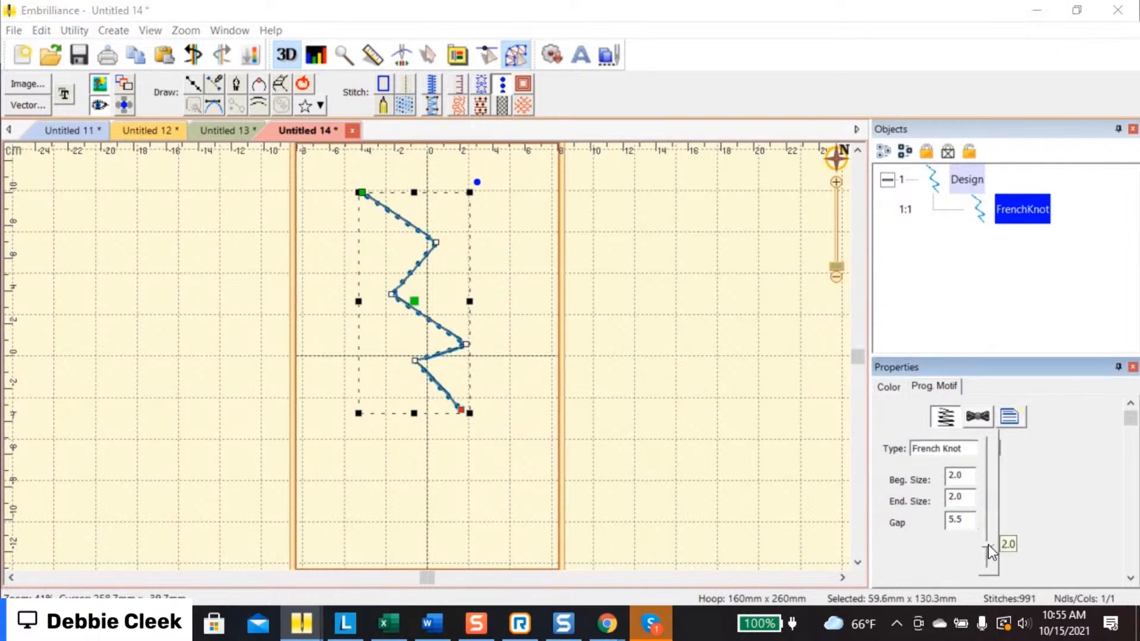
{"action": "left_click_drag", "start_coordinate": [1002, 454], "coordinate": [996, 437]}
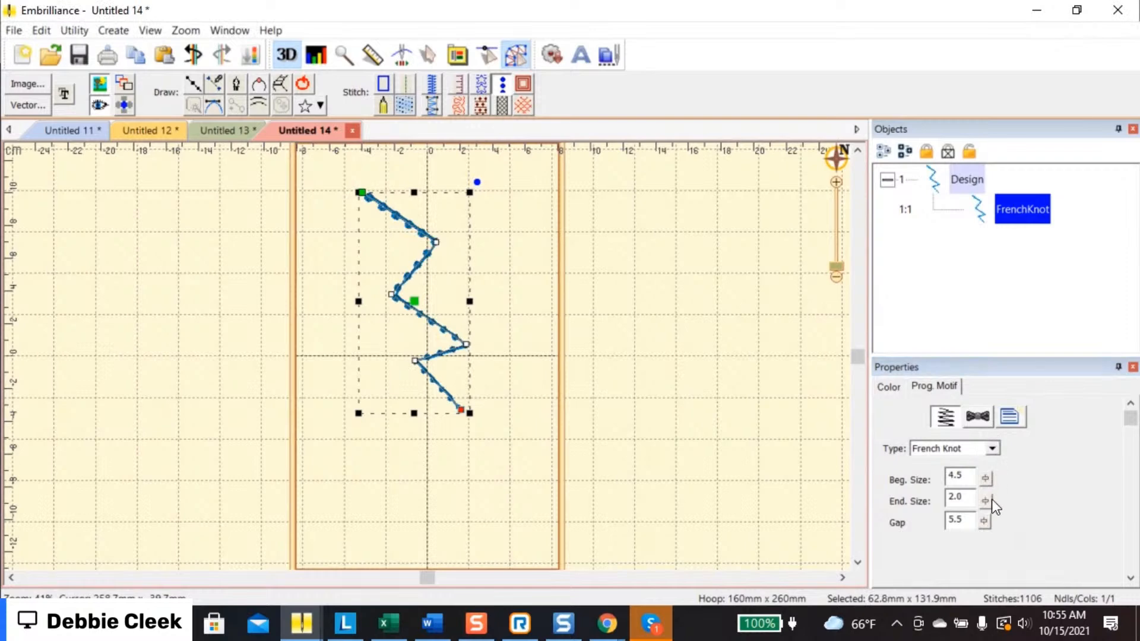
{"action": "left_click_drag", "start_coordinate": [985, 500], "coordinate": [988, 542]}
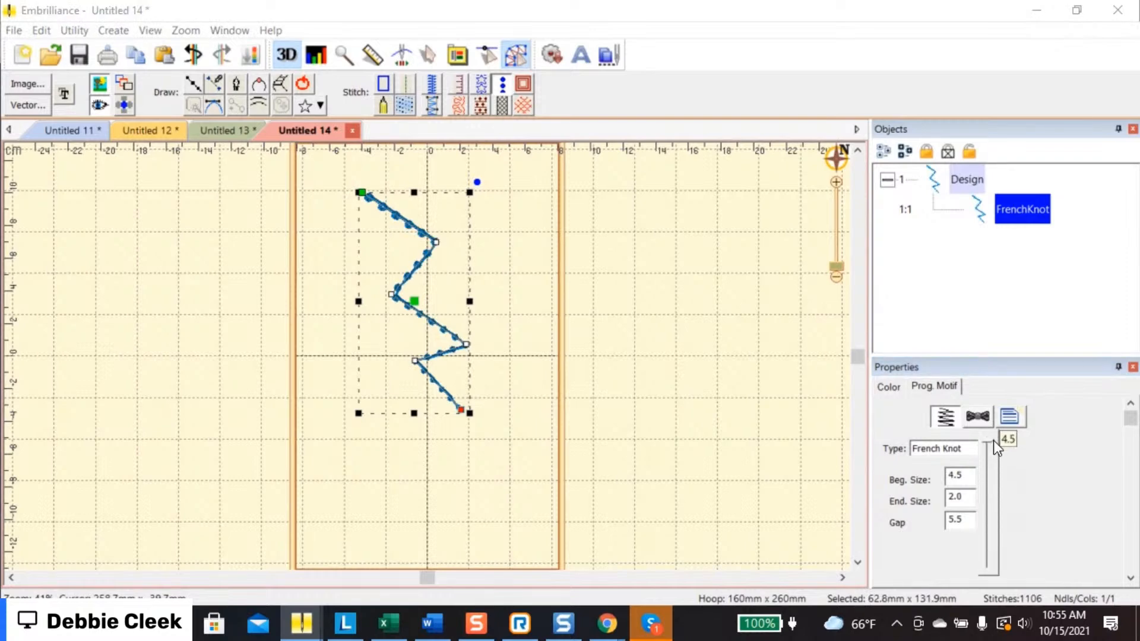
{"action": "left_click_drag", "start_coordinate": [993, 443], "coordinate": [994, 444]}
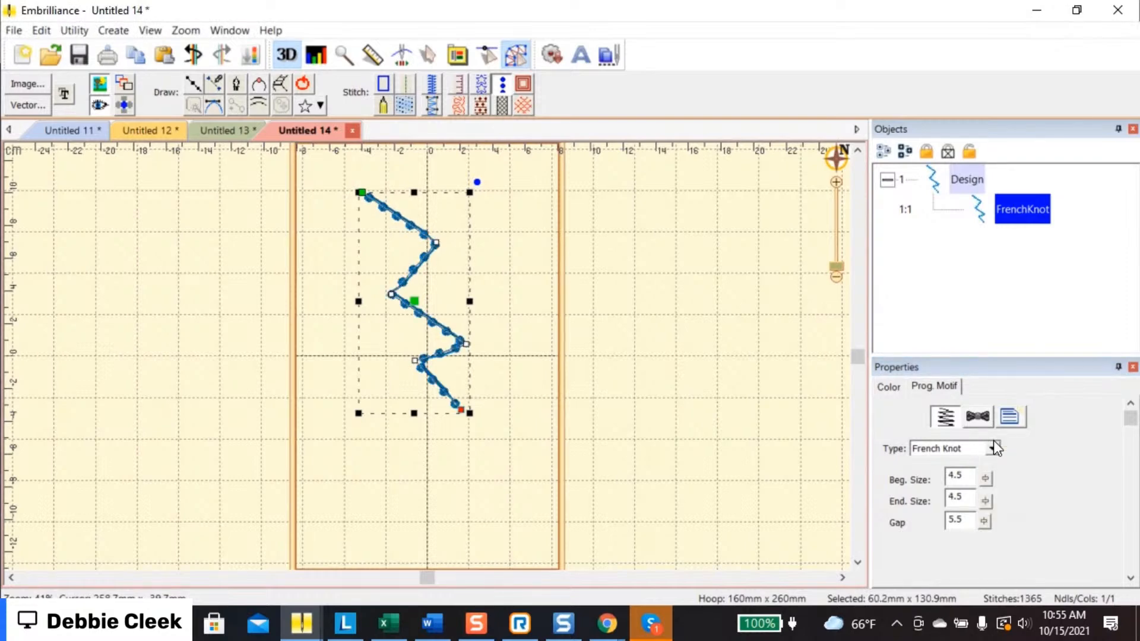
Deselect the French knot zigzag to view its stitching, and delete the zigzag from the design
{"action": "left_click", "coordinate": [676, 477]}
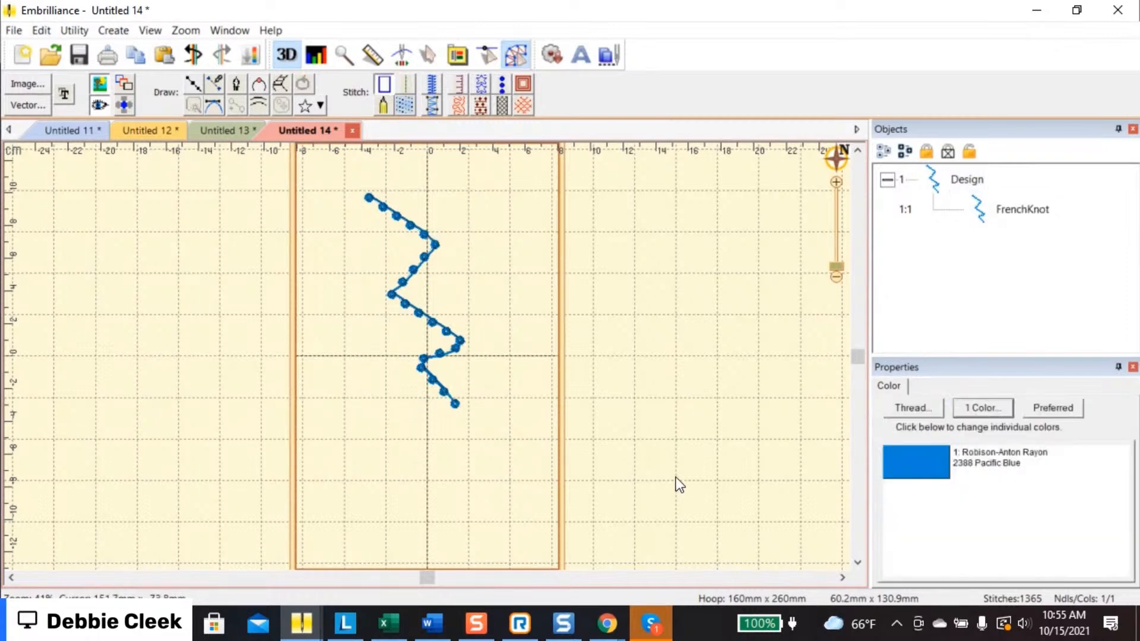
{"action": "left_click", "coordinate": [447, 352]}
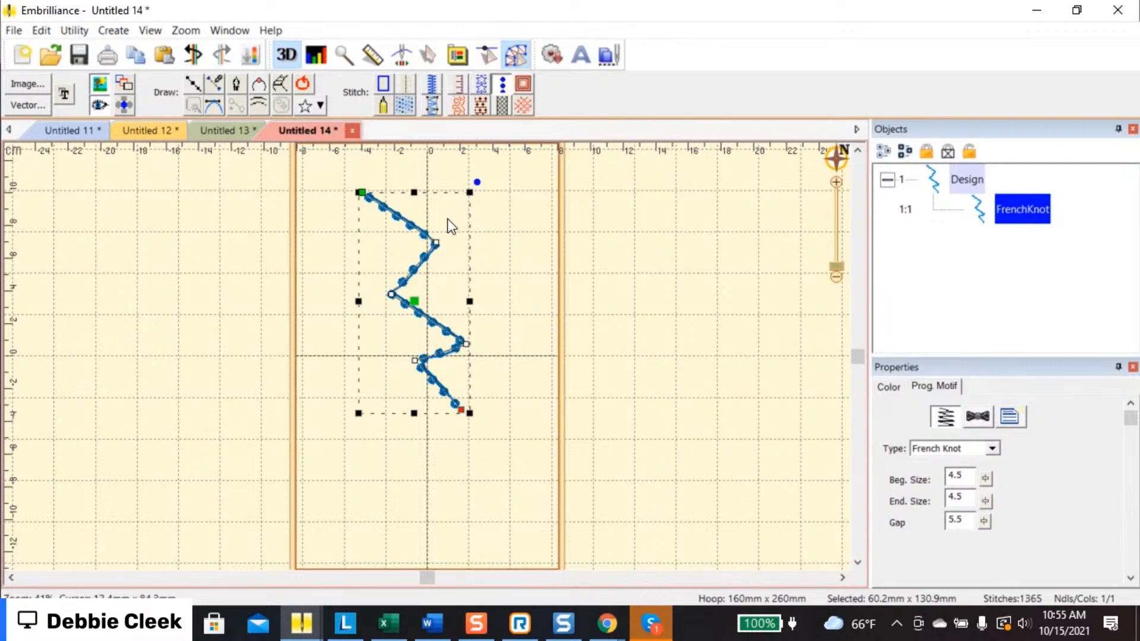
{"action": "key", "text": "Delete"}
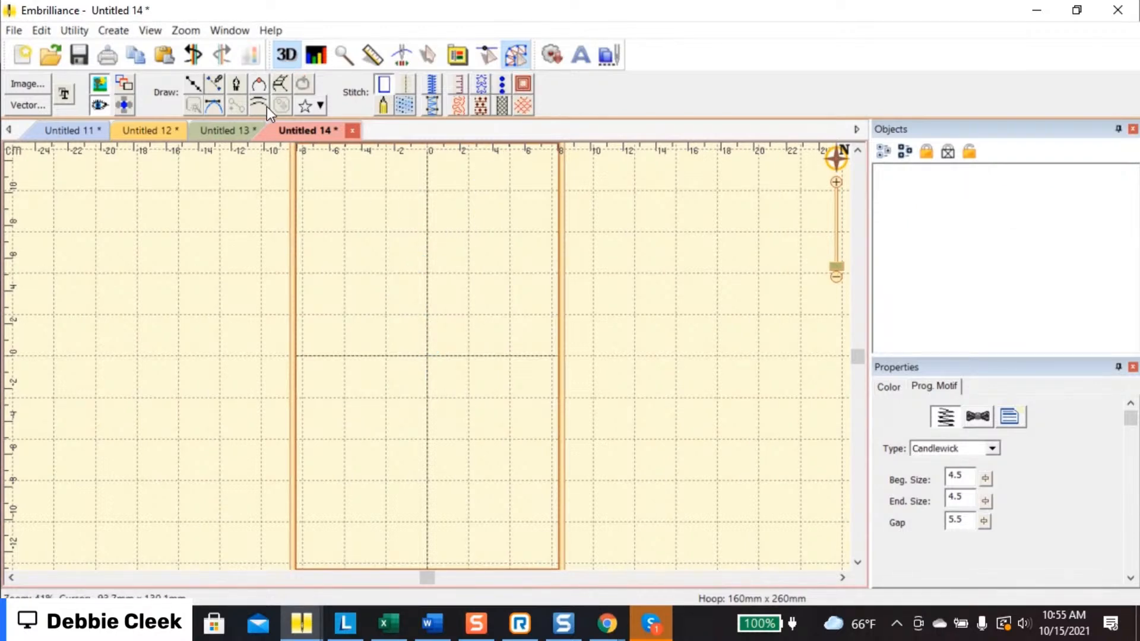
Draw a five-pointed star shape about 112 mm wide and 107 mm high, and move it to the hoop's centre
{"action": "left_click", "coordinate": [316, 108]}
{"action": "scroll", "coordinate": [356, 262], "scroll_direction": "up", "scroll_amount": 1}
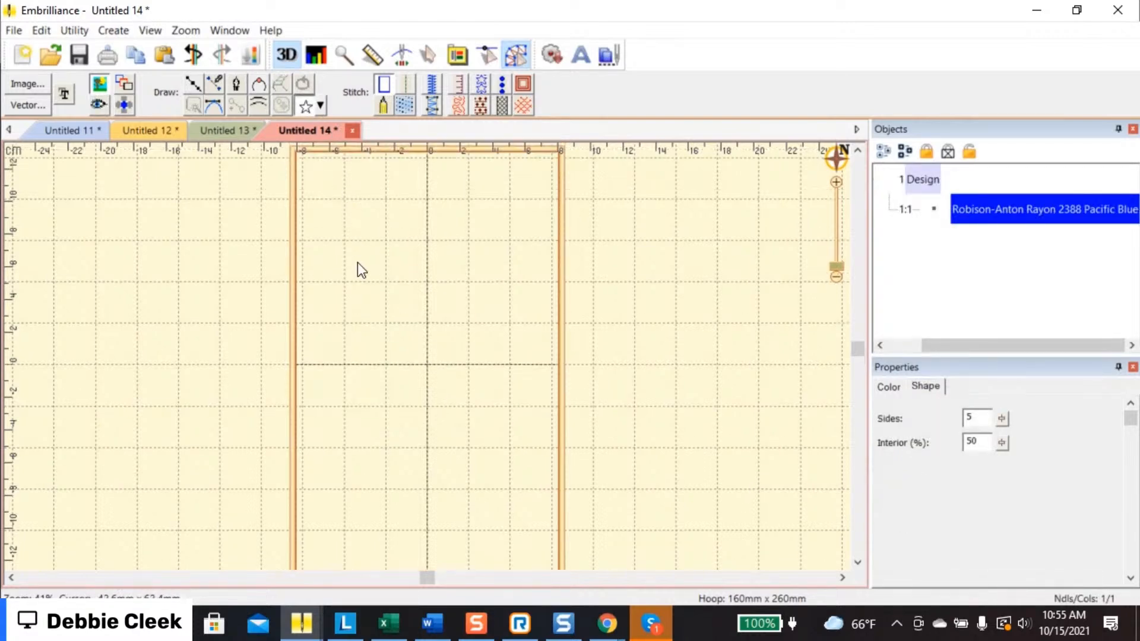
{"action": "left_click_drag", "start_coordinate": [349, 240], "coordinate": [390, 319]}
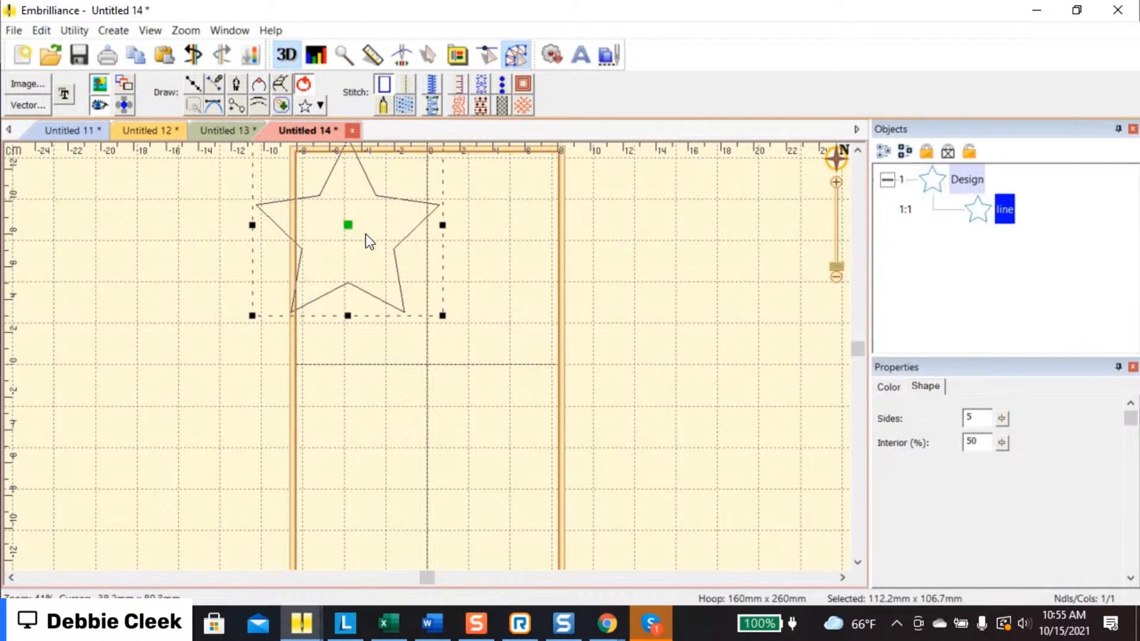
{"action": "left_click_drag", "start_coordinate": [351, 227], "coordinate": [429, 357]}
Apply Contour stitching to the star with a 20% gradient, and turn off Skip shape
{"action": "left_click", "coordinate": [523, 85]}
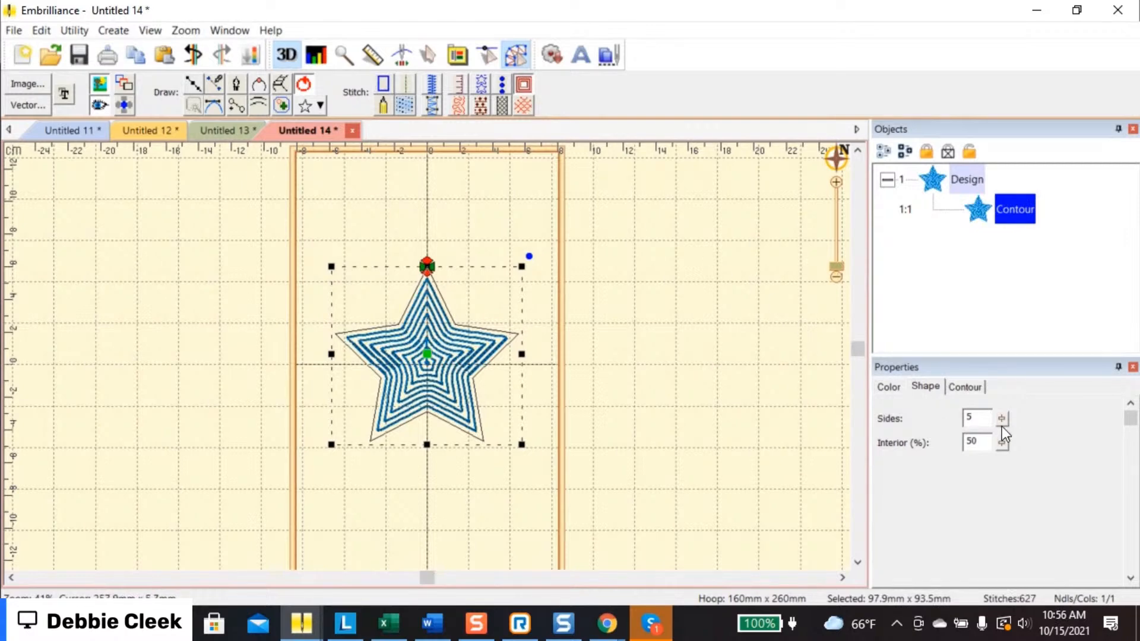
{"action": "left_click", "coordinate": [963, 387]}
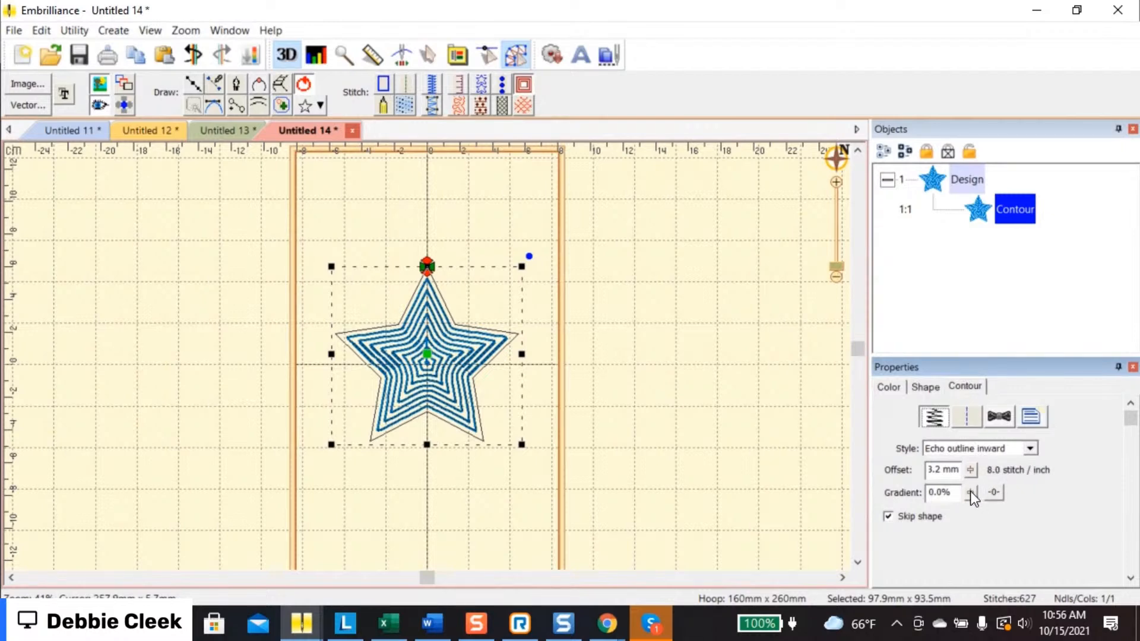
{"action": "left_click_drag", "start_coordinate": [971, 491], "coordinate": [973, 533]}
{"action": "left_click_drag", "start_coordinate": [973, 522], "coordinate": [973, 462]}
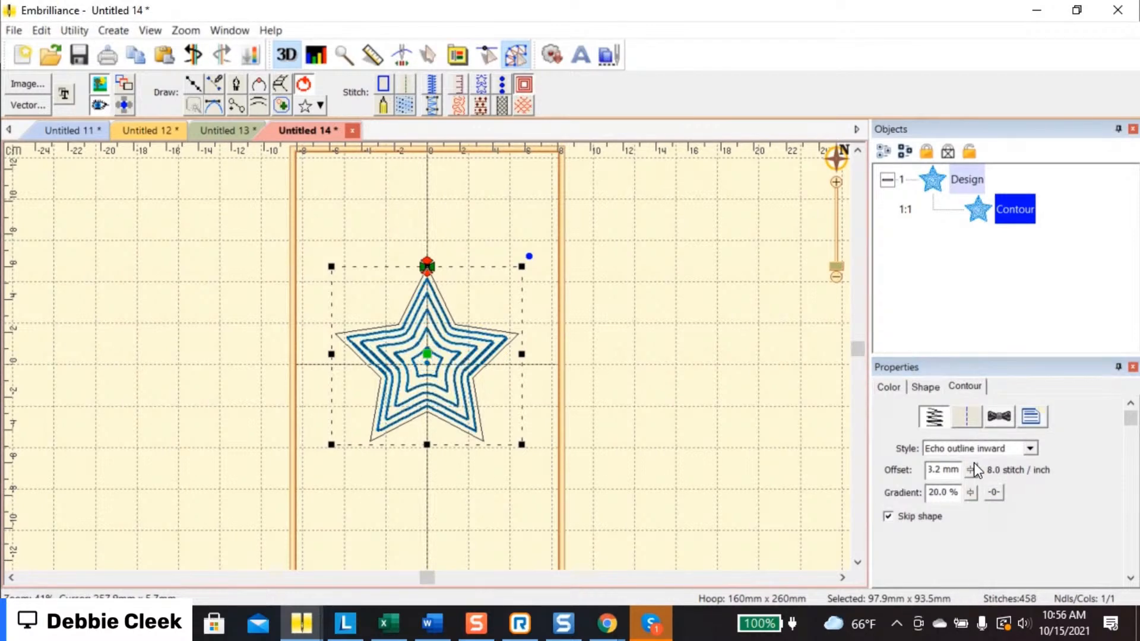
{"action": "left_click", "coordinate": [888, 515]}
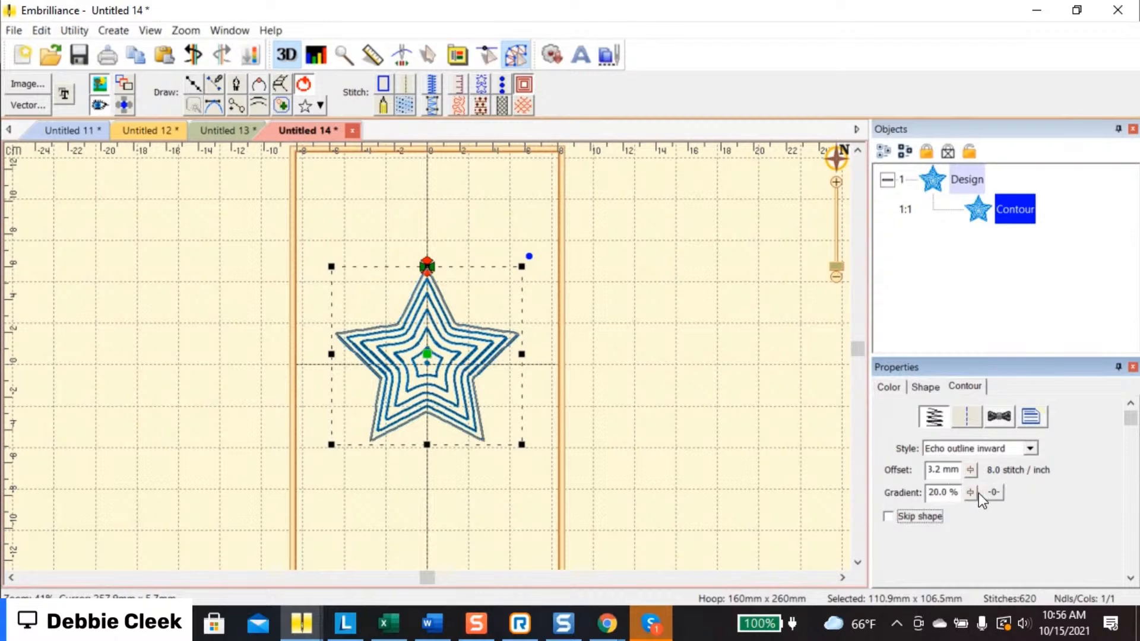
Try a contour gradient of -20%, settle it at -3.5%, and increase the contour offset to 7.2 mm
{"action": "left_click_drag", "start_coordinate": [970, 491], "coordinate": [978, 596]}
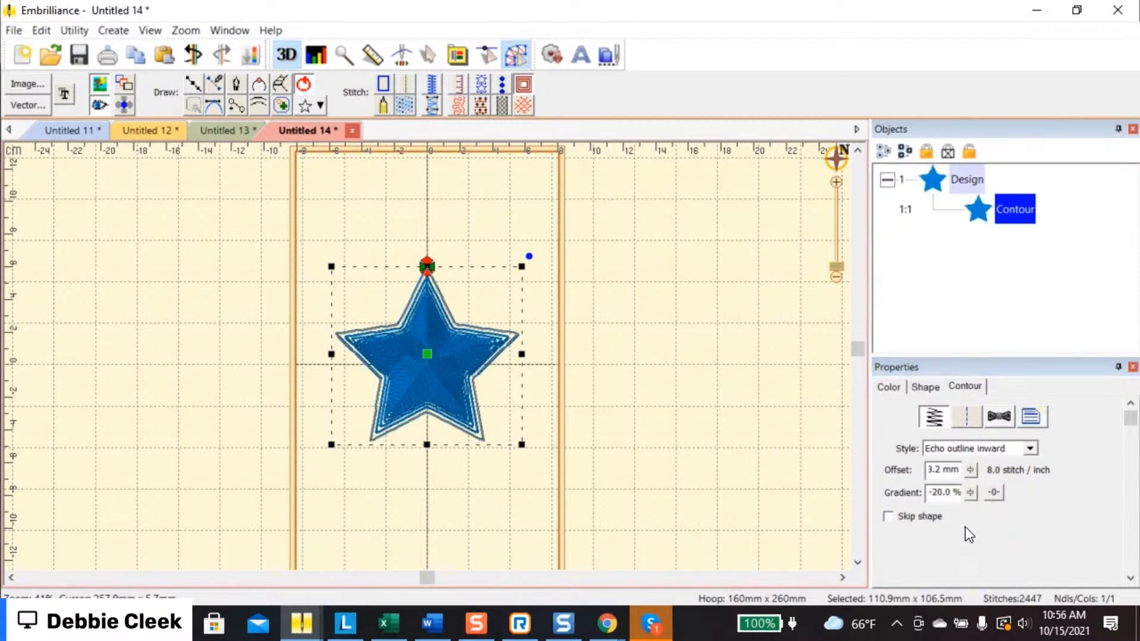
{"action": "left_click_drag", "start_coordinate": [973, 495], "coordinate": [978, 543]}
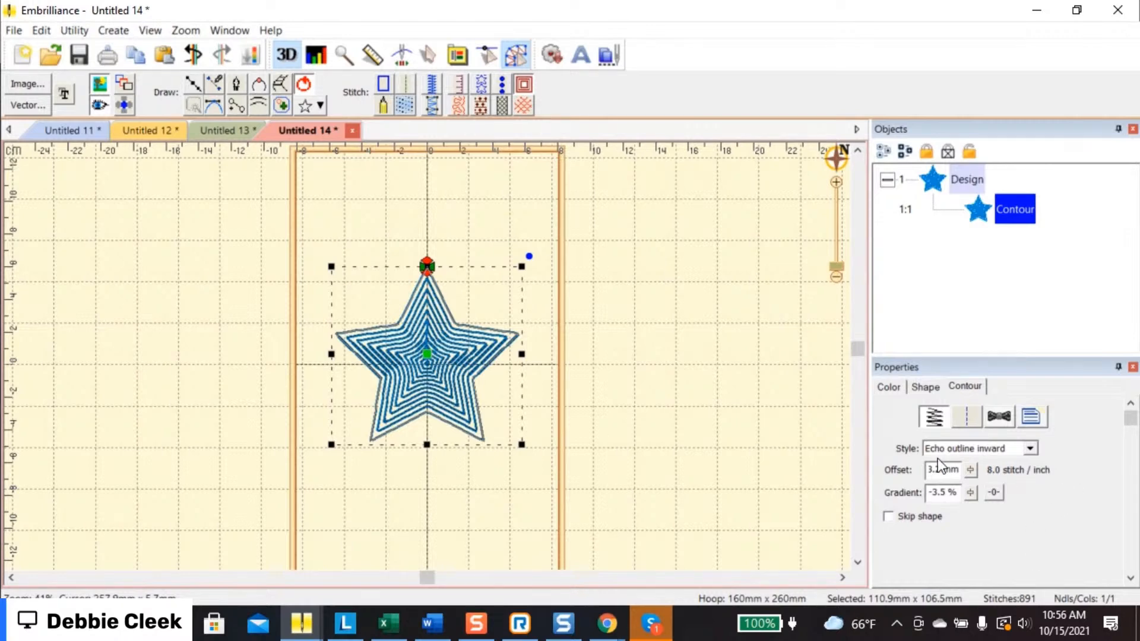
{"action": "left_click_drag", "start_coordinate": [971, 469], "coordinate": [977, 551]}
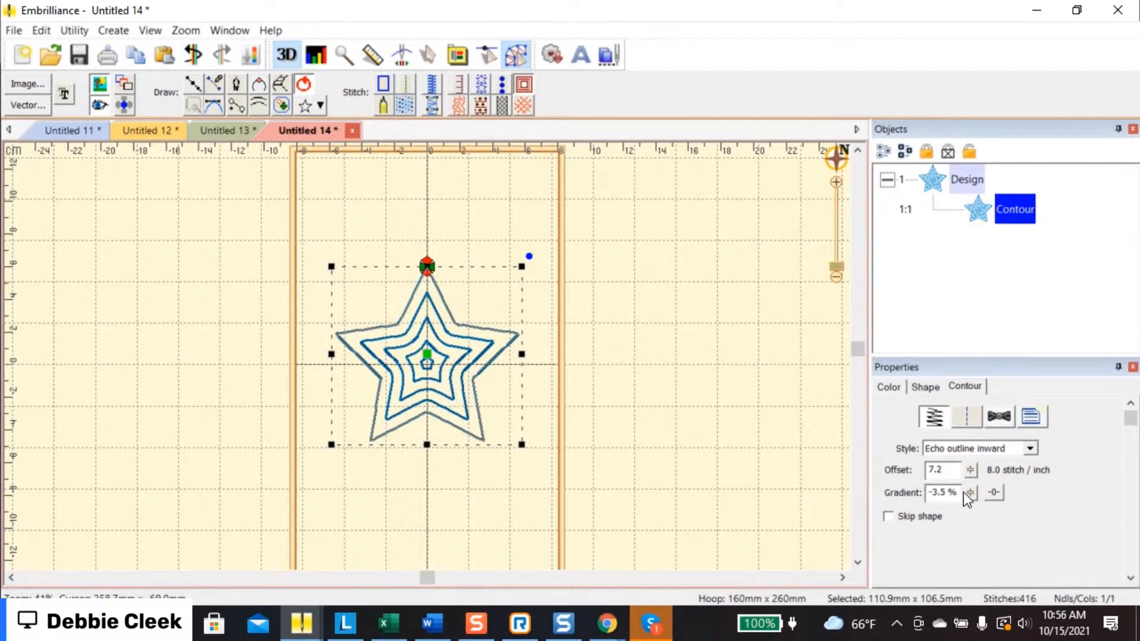
Change the star's contour style to Echo outline outward, and check the options available for the contour object
{"action": "left_click", "coordinate": [1032, 449]}
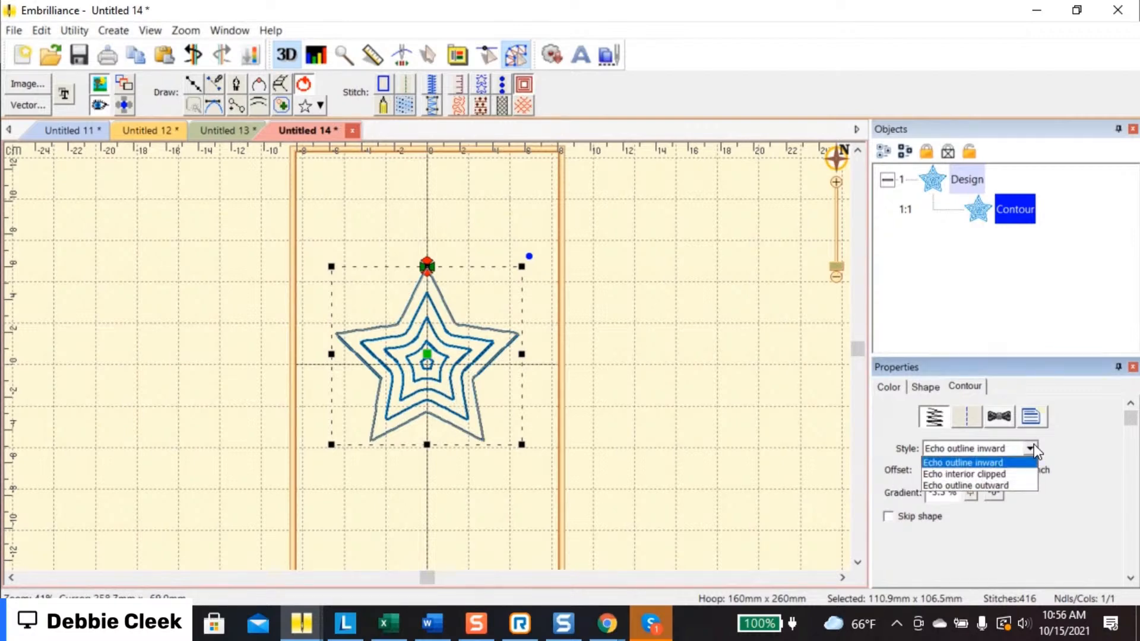
{"action": "left_click", "coordinate": [1009, 484]}
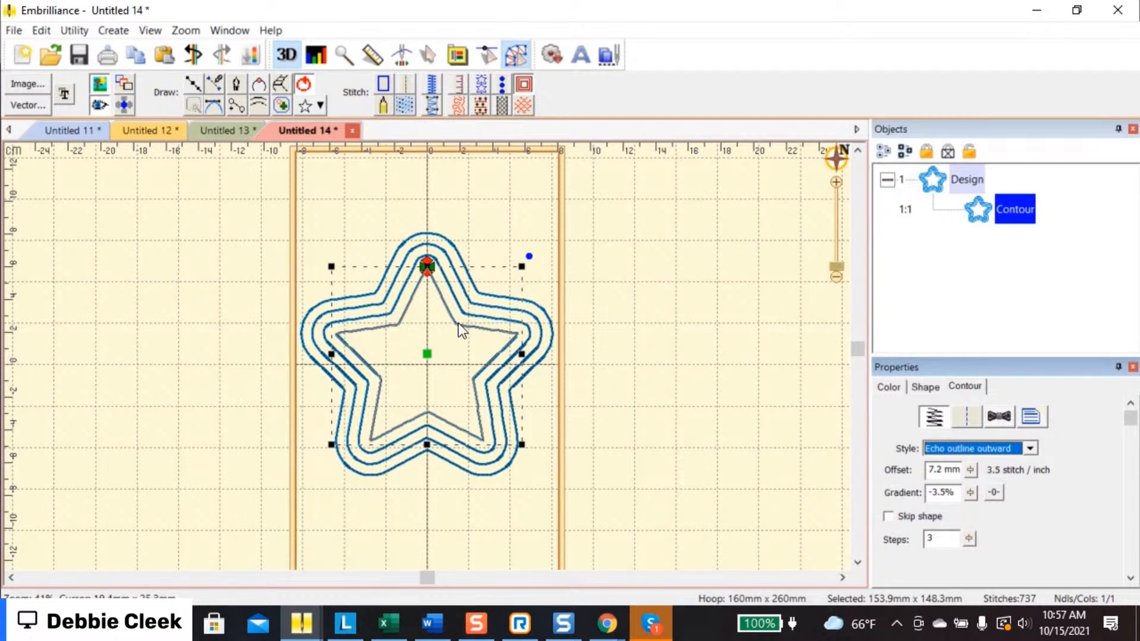
{"action": "right_click", "coordinate": [496, 319]}
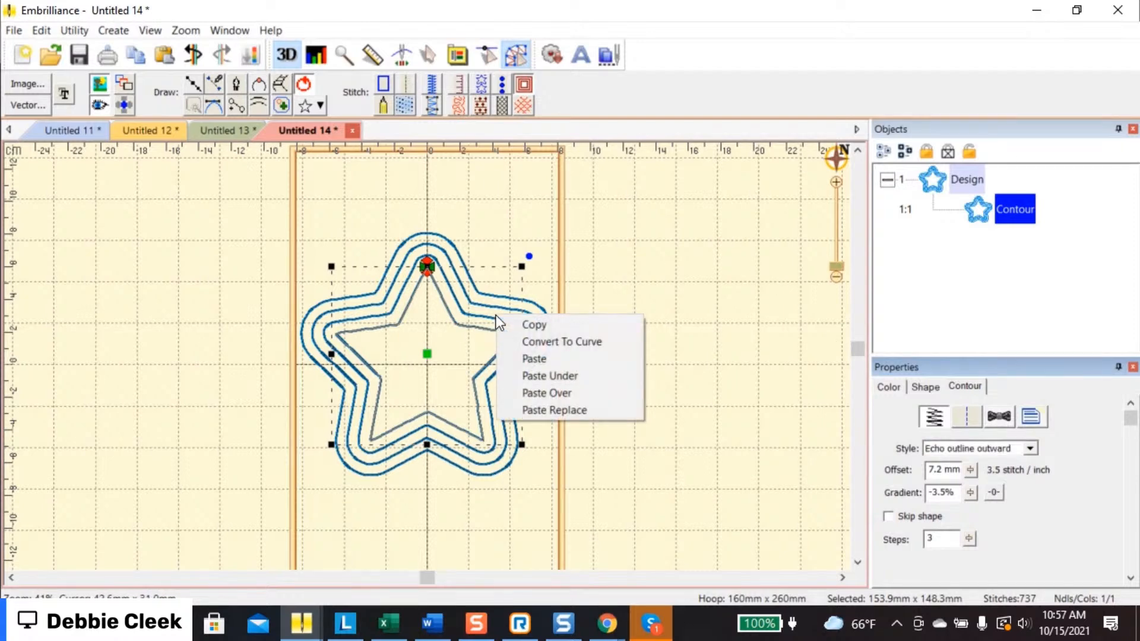
{"action": "left_click", "coordinate": [751, 422]}
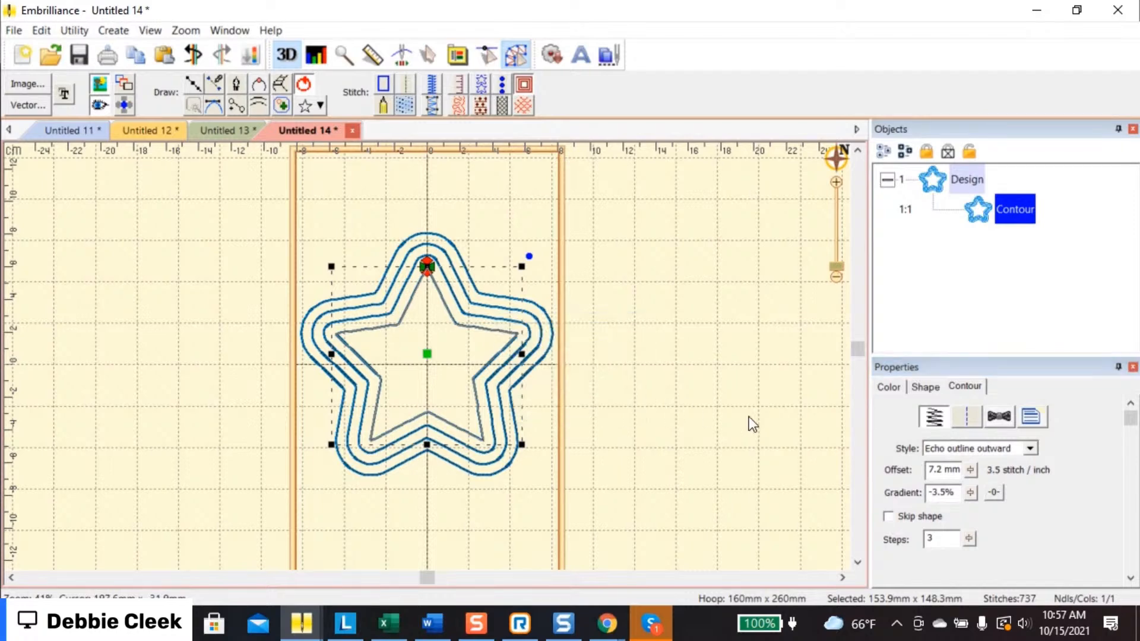
Examine the star contour object's selection, its properties and the editing commands available for it
{"action": "left_click", "coordinate": [530, 368]}
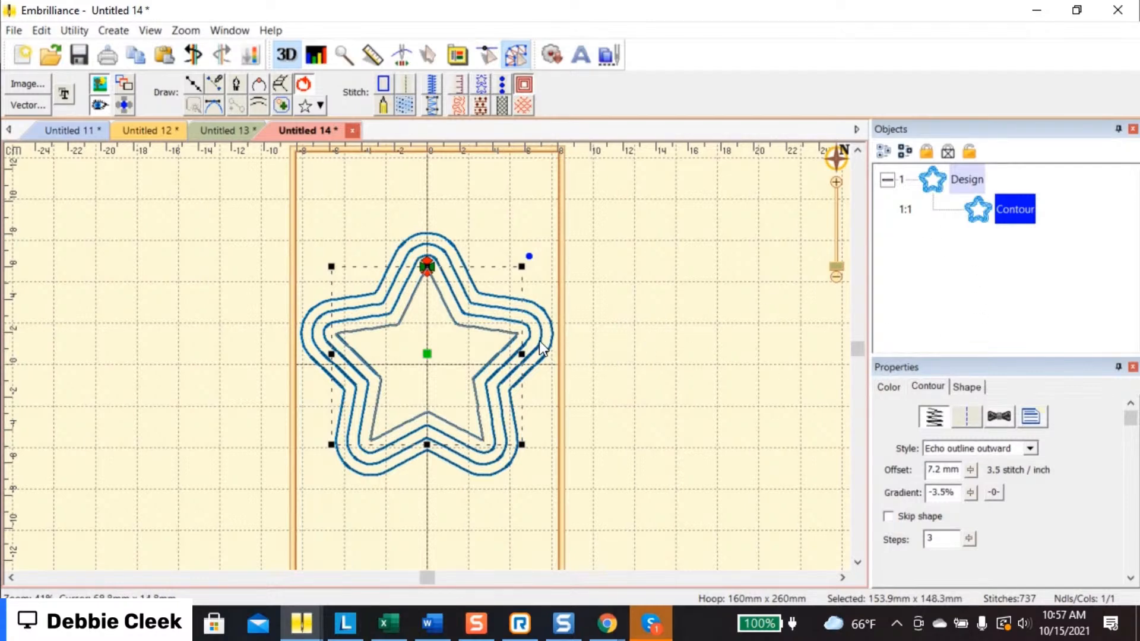
{"action": "left_click", "coordinate": [934, 185]}
{"action": "left_click", "coordinate": [1020, 210]}
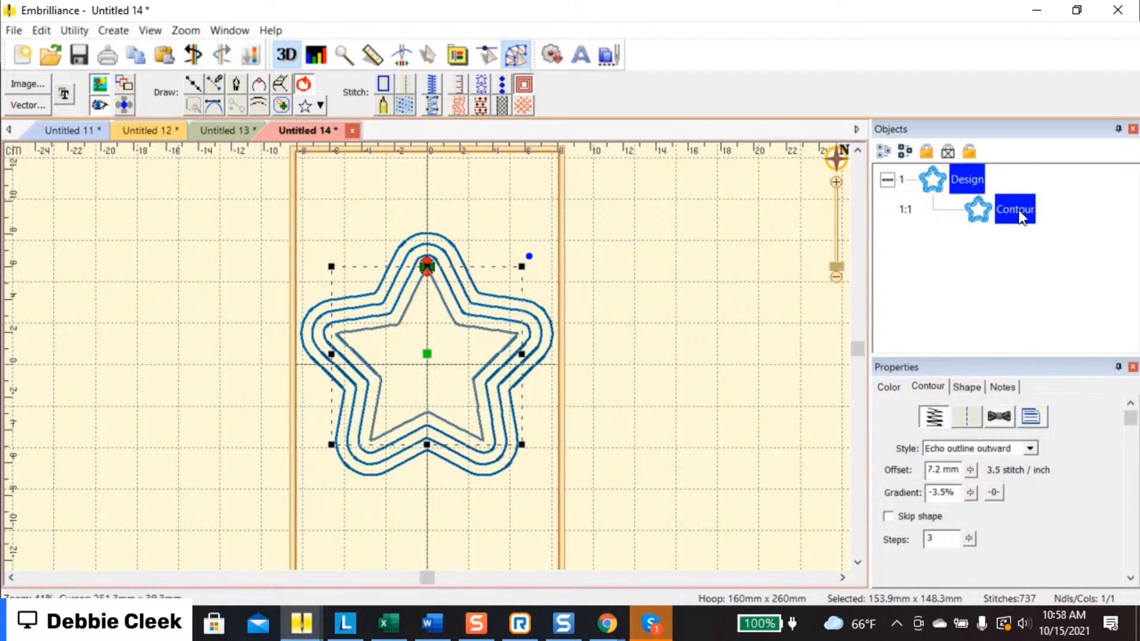
{"action": "left_click", "coordinate": [650, 293]}
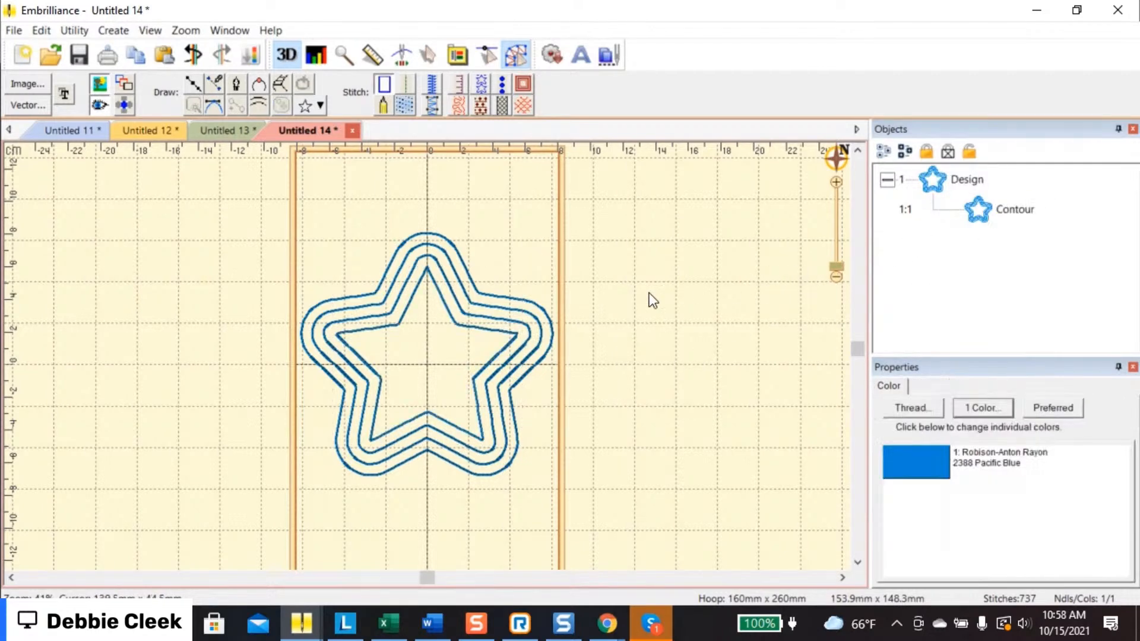
{"action": "left_click", "coordinate": [519, 351]}
{"action": "right_click", "coordinate": [519, 351]}
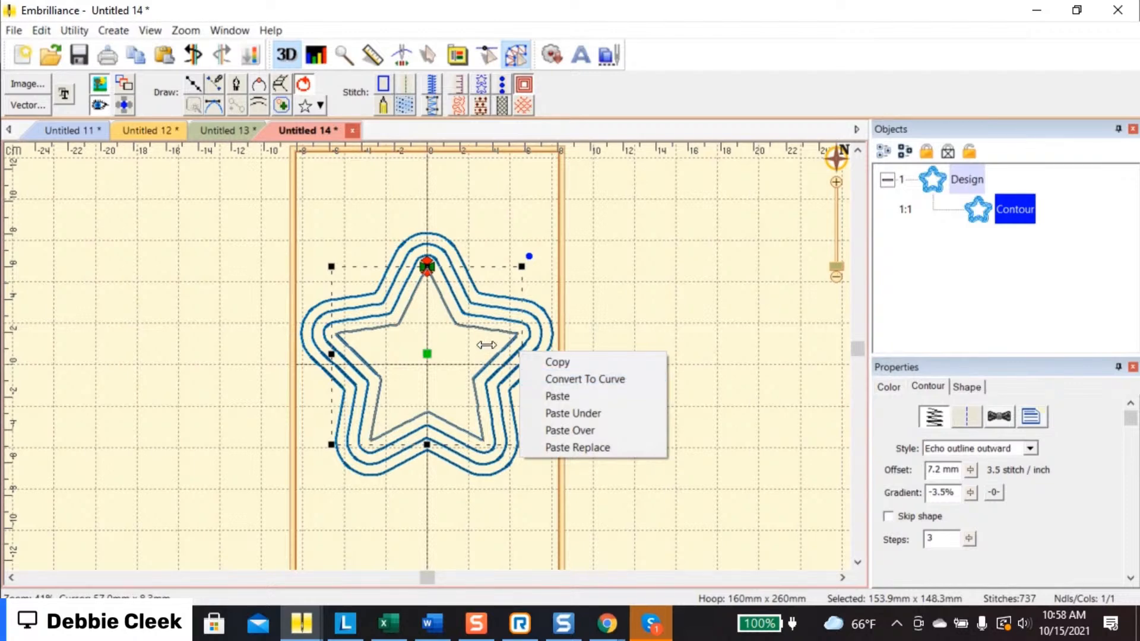
{"action": "left_click", "coordinate": [503, 217]}
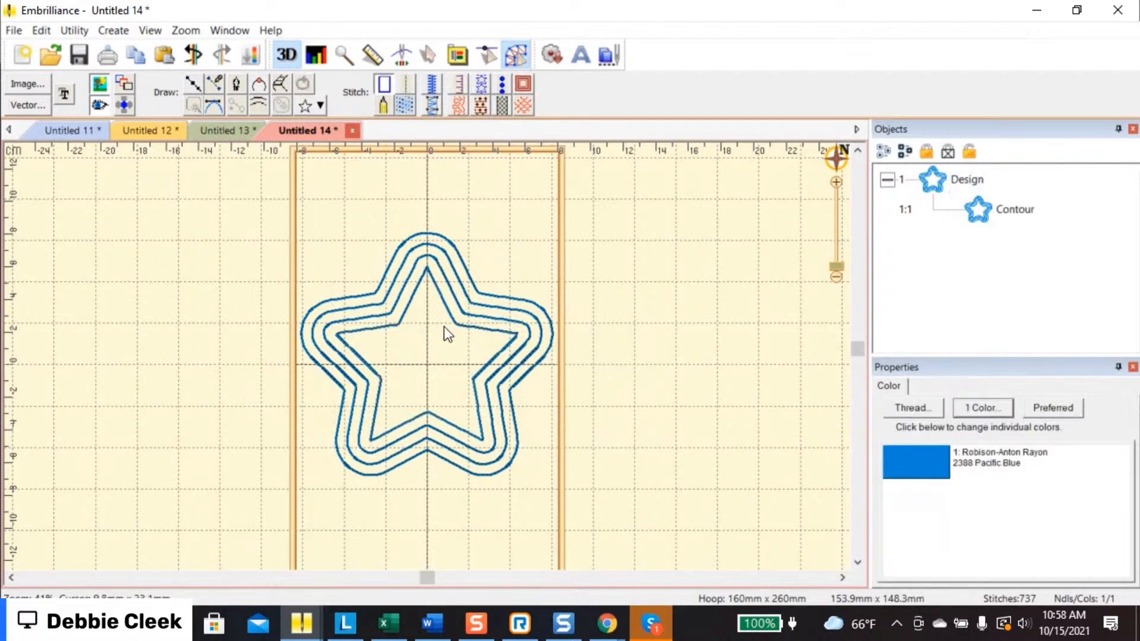
{"action": "left_click", "coordinate": [463, 325]}
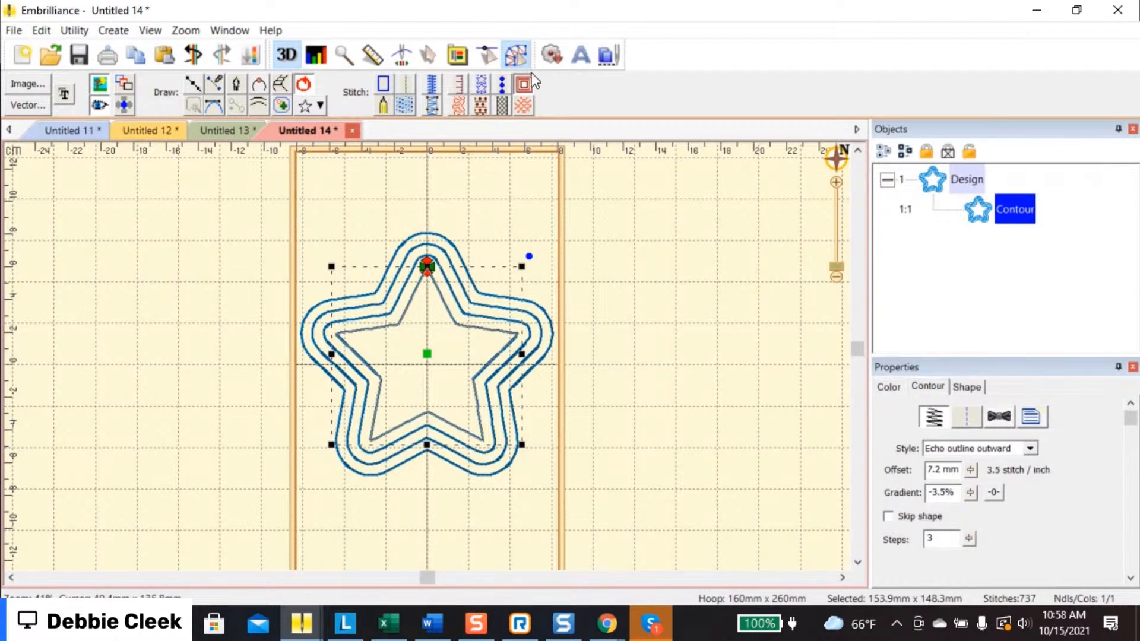
Create a new design and draw a smooth wavy line of six curve points, about 83 mm wide and 224 mm high
{"action": "left_click", "coordinate": [521, 57]}
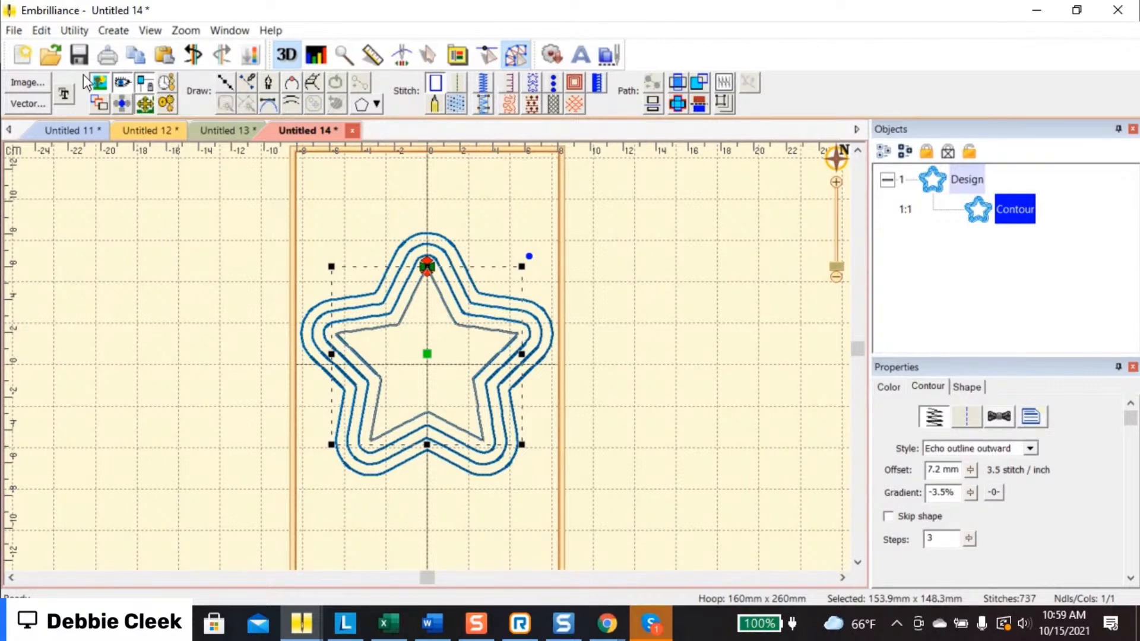
{"action": "left_click", "coordinate": [23, 57]}
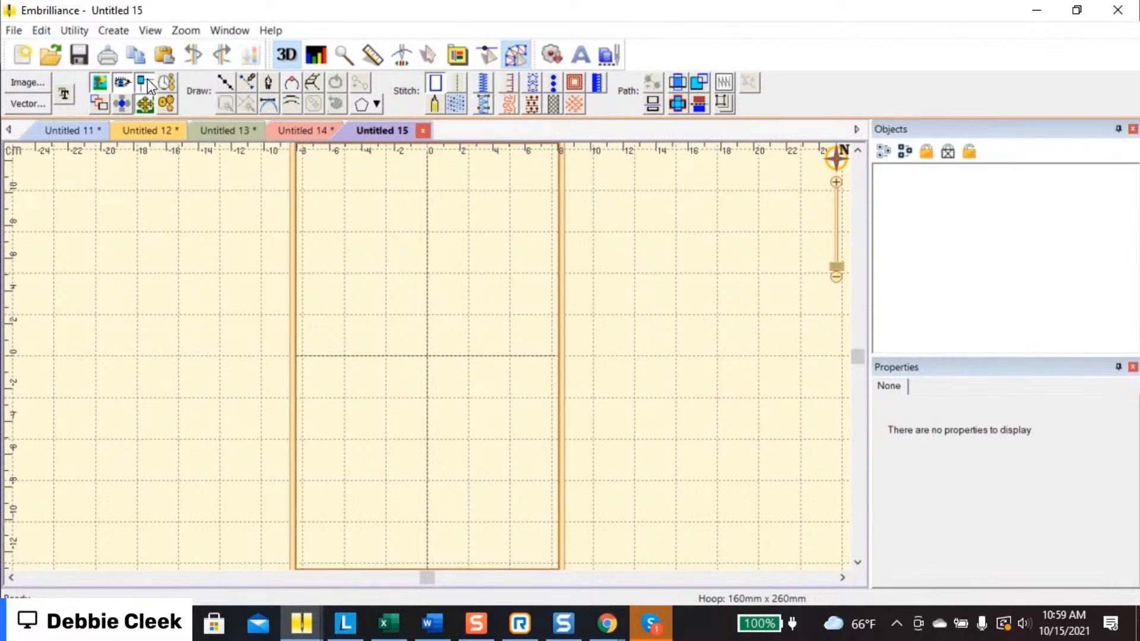
{"action": "left_click", "coordinate": [148, 83]}
{"action": "left_click", "coordinate": [224, 88]}
{"action": "left_click", "coordinate": [367, 175]}
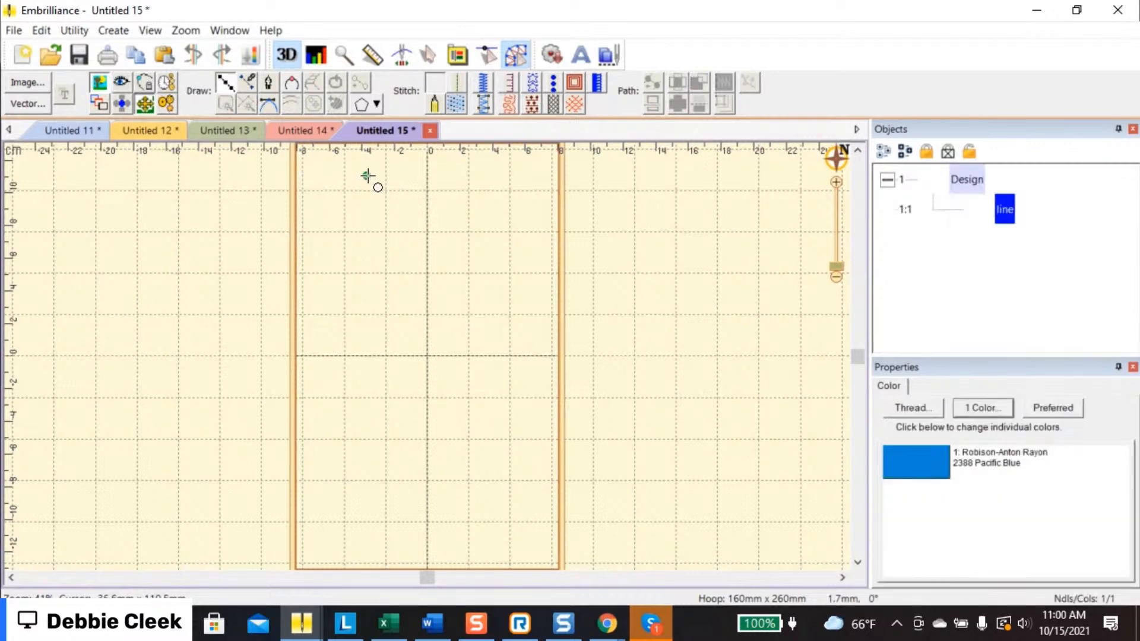
{"action": "left_click", "coordinate": [435, 219]}
{"action": "left_click", "coordinate": [374, 305]}
{"action": "left_click", "coordinate": [486, 417]}
{"action": "left_click", "coordinate": [404, 489]}
{"action": "double_click", "coordinate": [502, 535]}
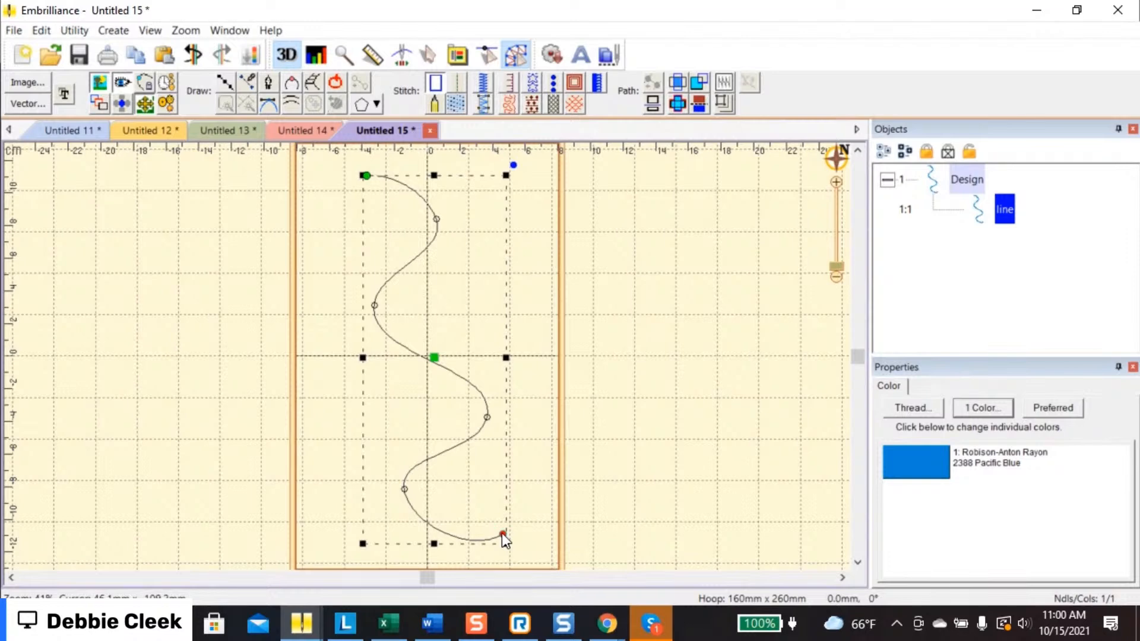
Switch back to corner points and draw a second line as a straight-segment zigzag of six points in the hoop's upper right area
{"action": "left_click", "coordinate": [143, 98]}
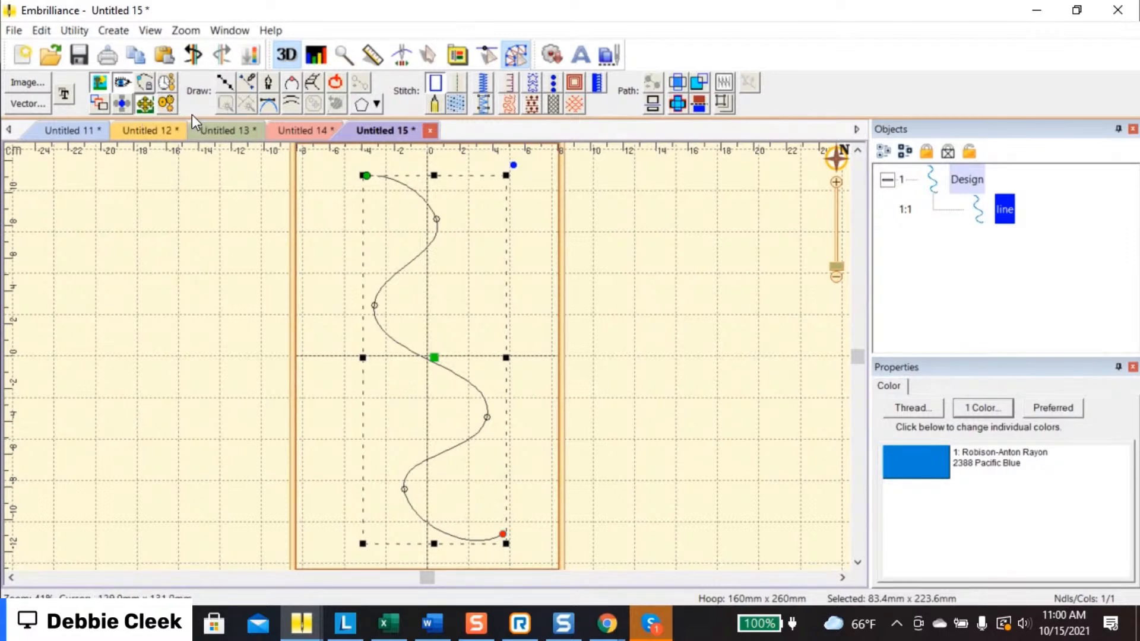
{"action": "left_click", "coordinate": [147, 77]}
{"action": "left_click", "coordinate": [228, 82]}
{"action": "left_click", "coordinate": [431, 318]}
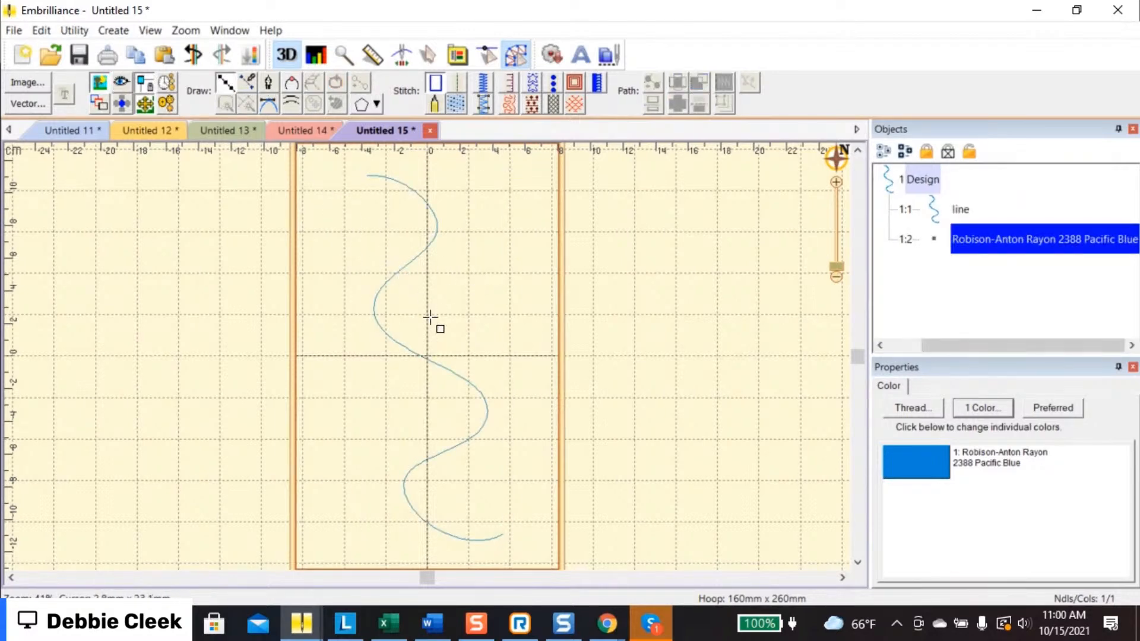
{"action": "left_click", "coordinate": [508, 264]}
{"action": "left_click", "coordinate": [464, 213]}
{"action": "left_click", "coordinate": [504, 153]}
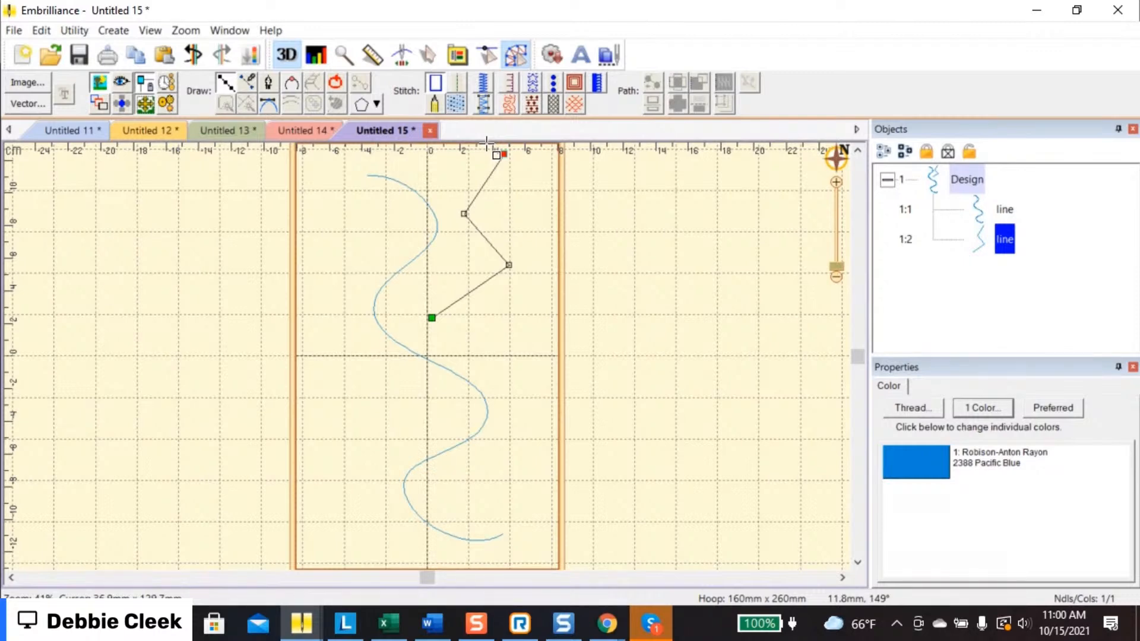
{"action": "left_click", "coordinate": [145, 105]}
{"action": "left_click", "coordinate": [515, 299]}
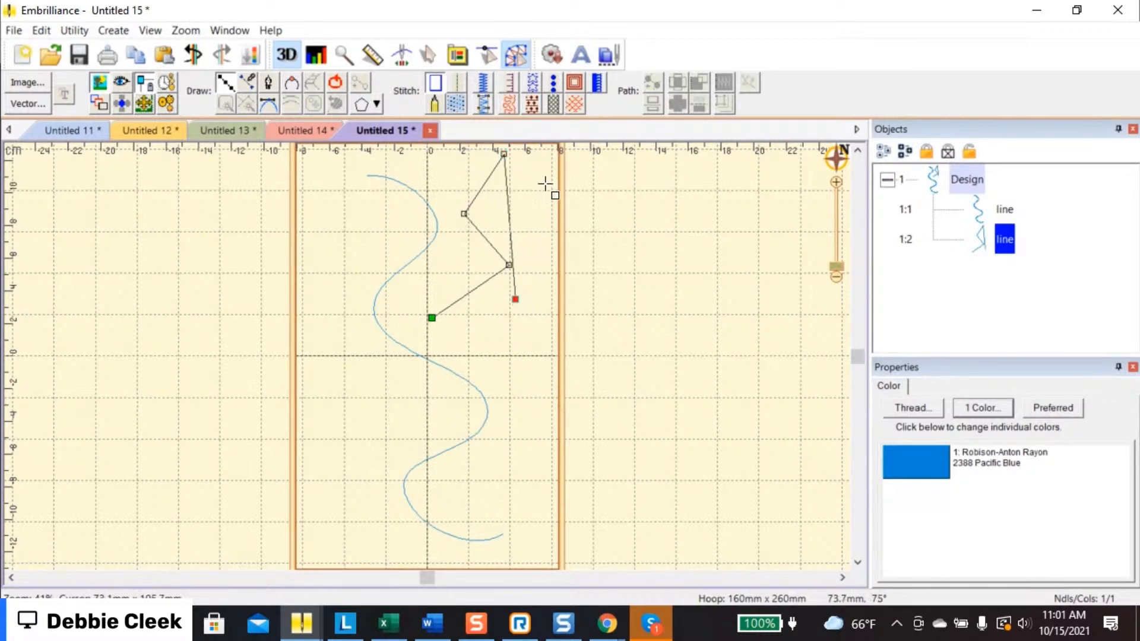
{"action": "left_click", "coordinate": [545, 142]}
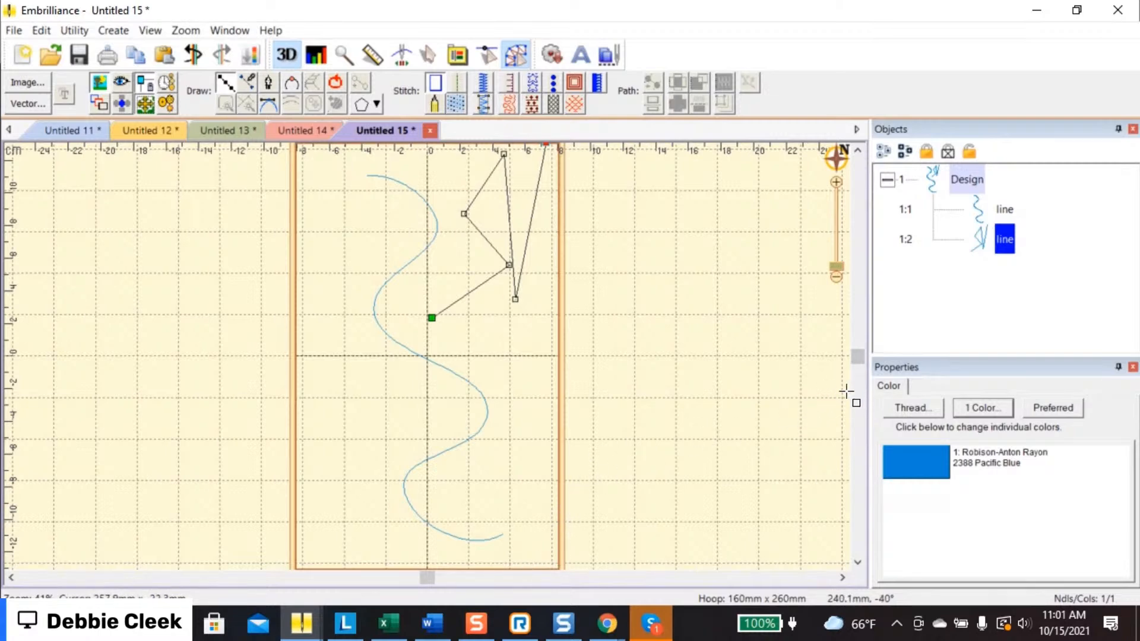
Examine the two drawn lines up close, between the design's centre and the hoop's upper edge
{"action": "left_click_drag", "start_coordinate": [836, 268], "coordinate": [836, 249]}
{"action": "scroll", "coordinate": [639, 148], "scroll_direction": "up", "scroll_amount": 2}
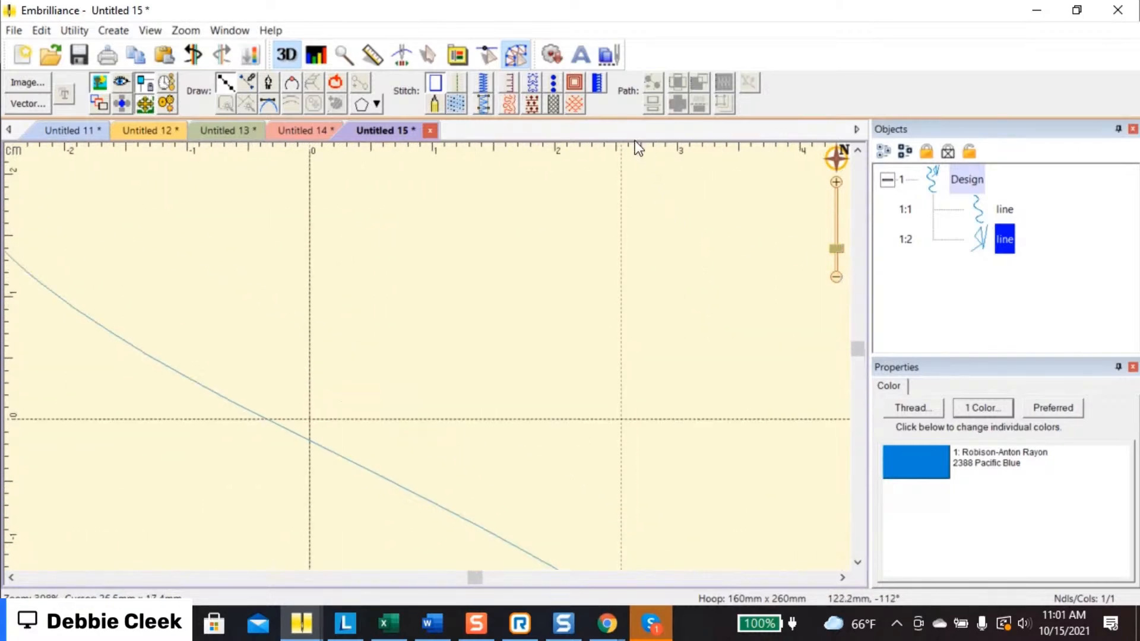
{"action": "scroll", "coordinate": [633, 146], "scroll_direction": "up", "scroll_amount": 12}
{"action": "scroll", "coordinate": [636, 152], "scroll_direction": "up", "scroll_amount": 12}
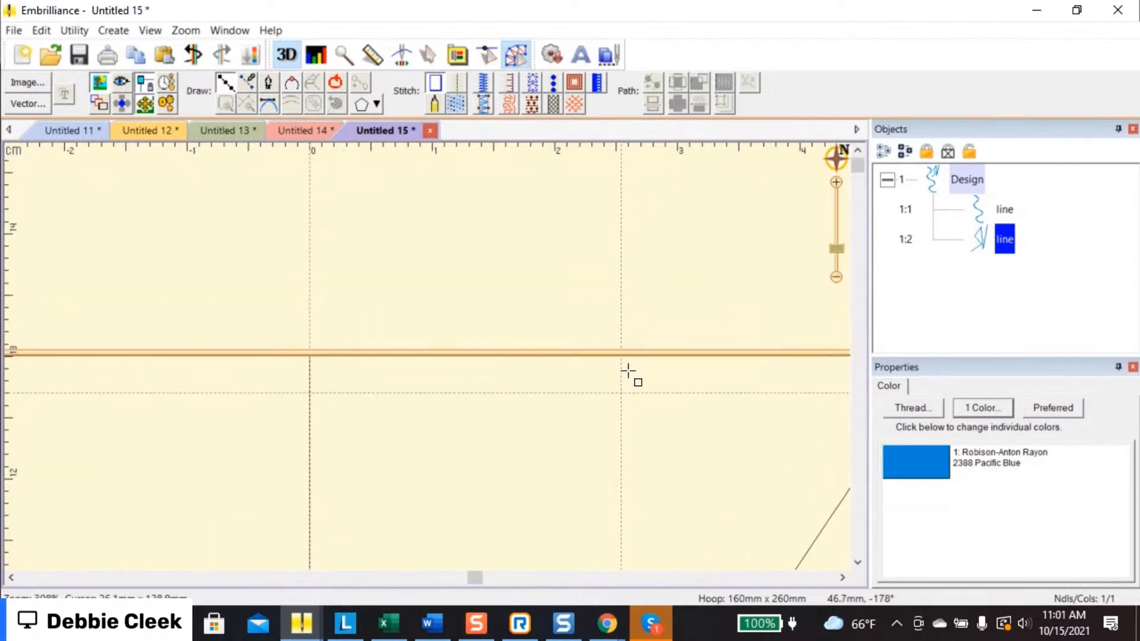
{"action": "scroll", "coordinate": [587, 561], "scroll_direction": "down", "scroll_amount": 8}
{"action": "scroll", "coordinate": [588, 564], "scroll_direction": "down", "scroll_amount": 10}
{"action": "scroll", "coordinate": [596, 559], "scroll_direction": "down", "scroll_amount": 5}
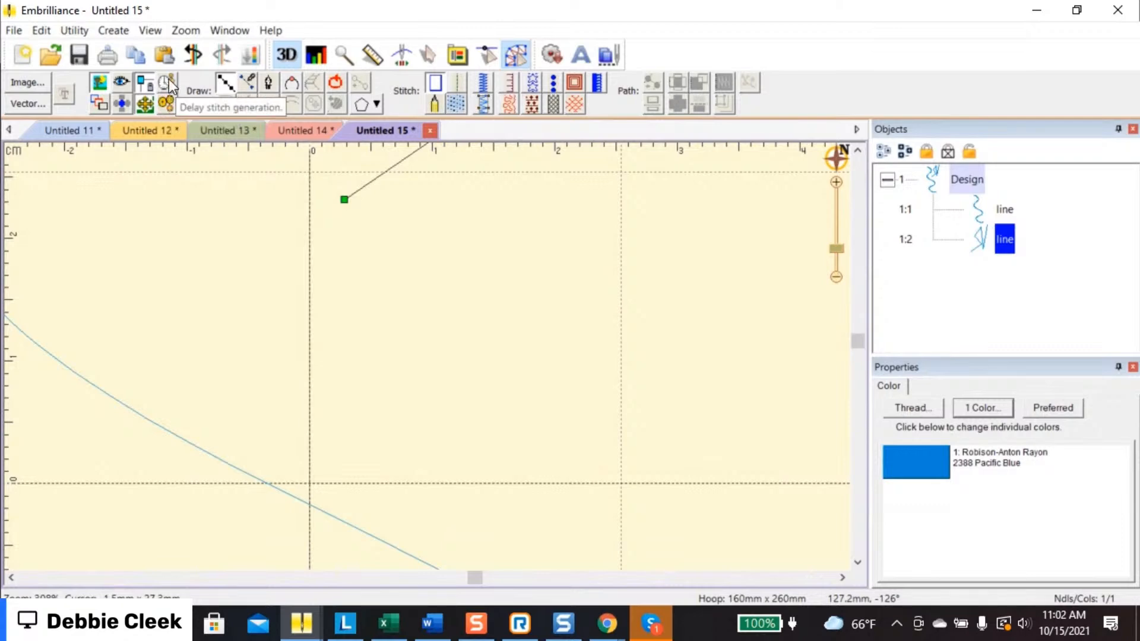
{"action": "left_click", "coordinate": [225, 81]}
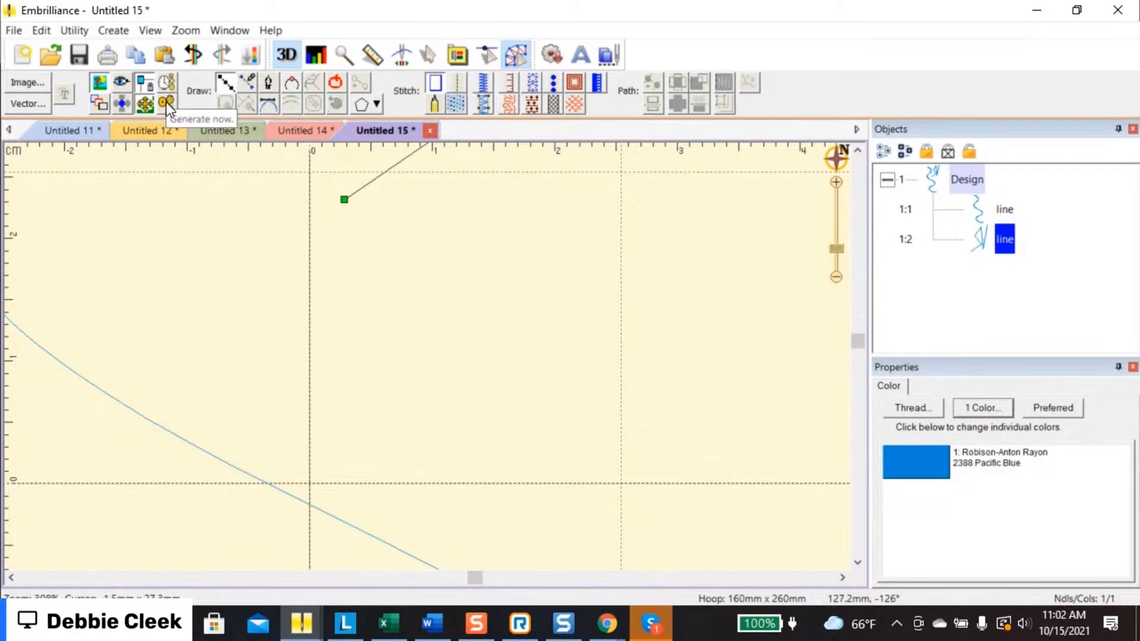
Create a new design and draw a circle about 81 mm in diameter near the hoop's centre
{"action": "left_click", "coordinate": [25, 53]}
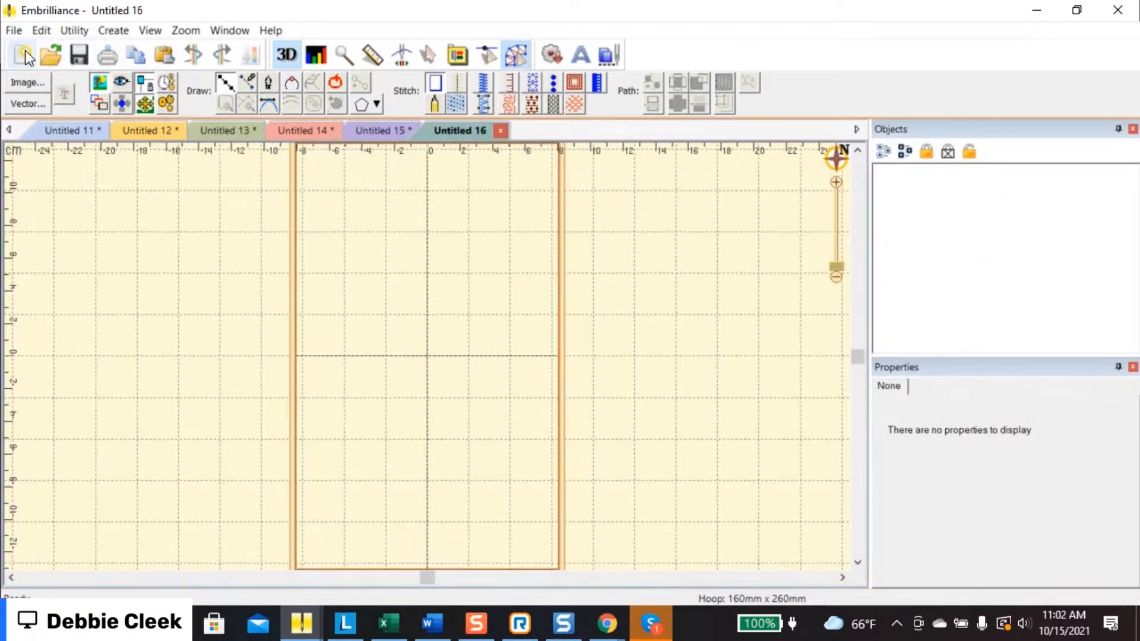
{"action": "left_click", "coordinate": [377, 102]}
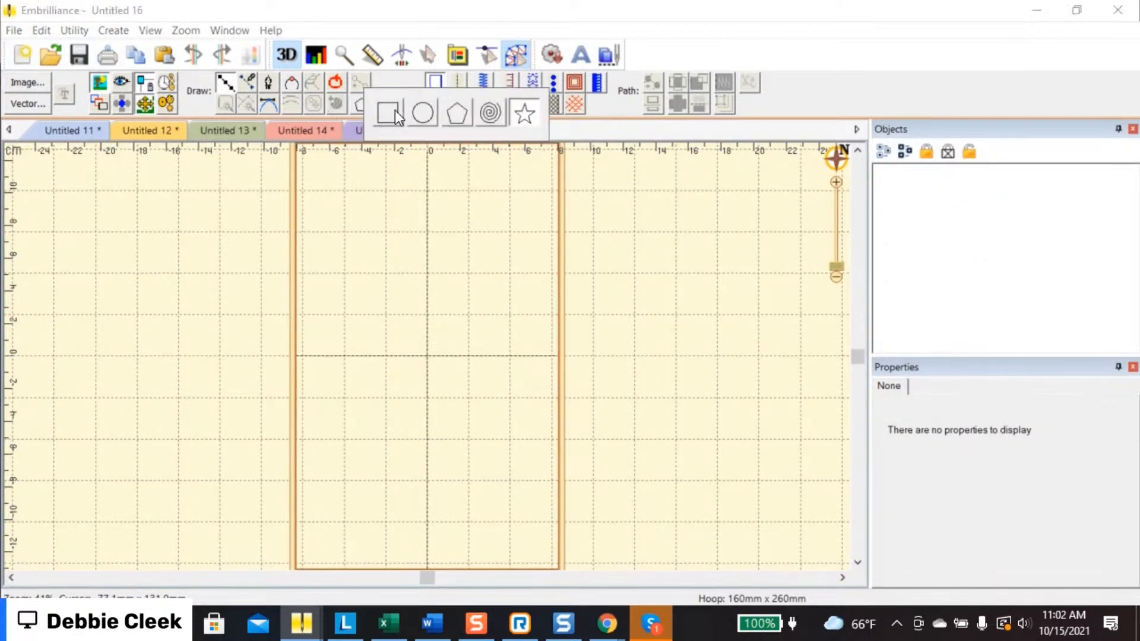
{"action": "left_click", "coordinate": [423, 113]}
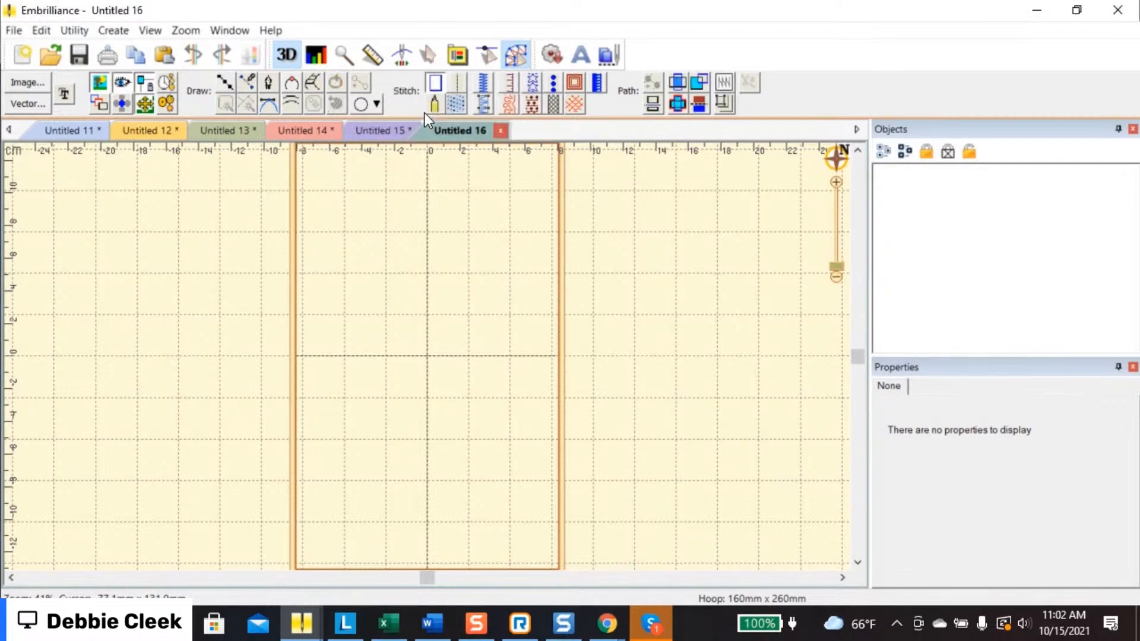
{"action": "left_click_drag", "start_coordinate": [378, 280], "coordinate": [454, 364]}
{"action": "left_click", "coordinate": [377, 104]}
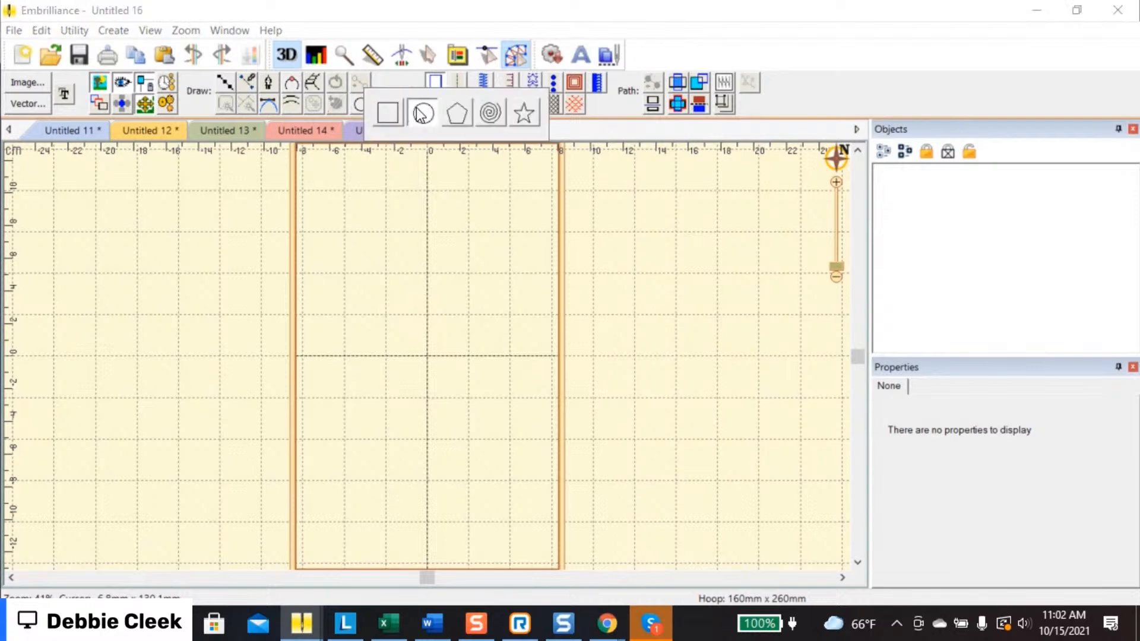
{"action": "left_click", "coordinate": [423, 113]}
{"action": "left_click_drag", "start_coordinate": [363, 280], "coordinate": [493, 412]}
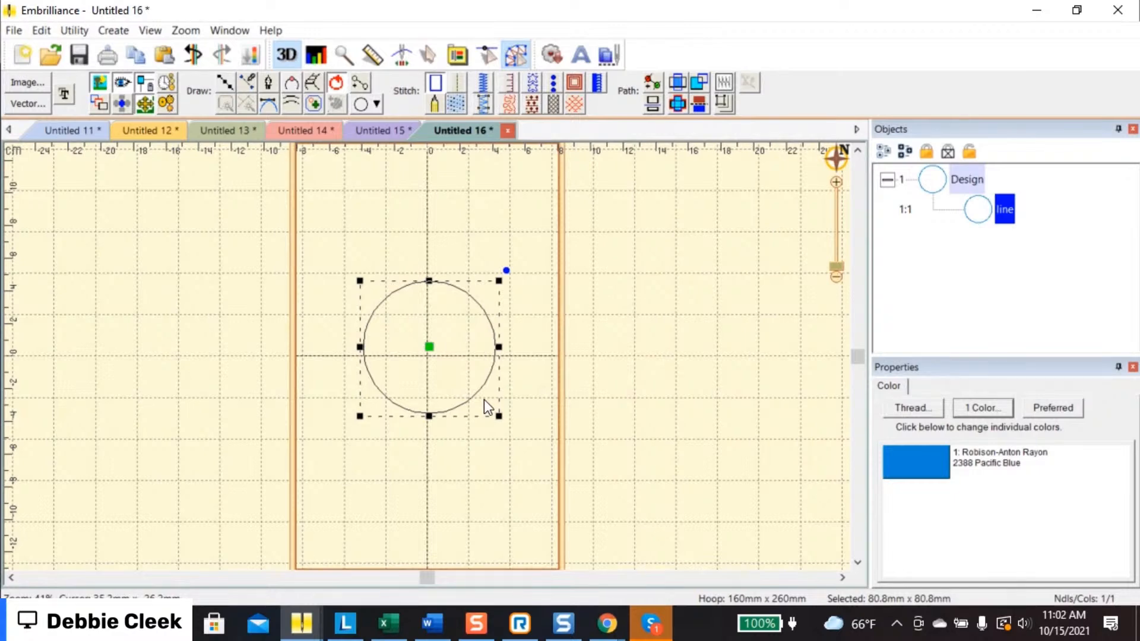
Apply the Edge stitch type to the circle and inspect its stitching up close
{"action": "left_click", "coordinate": [596, 84]}
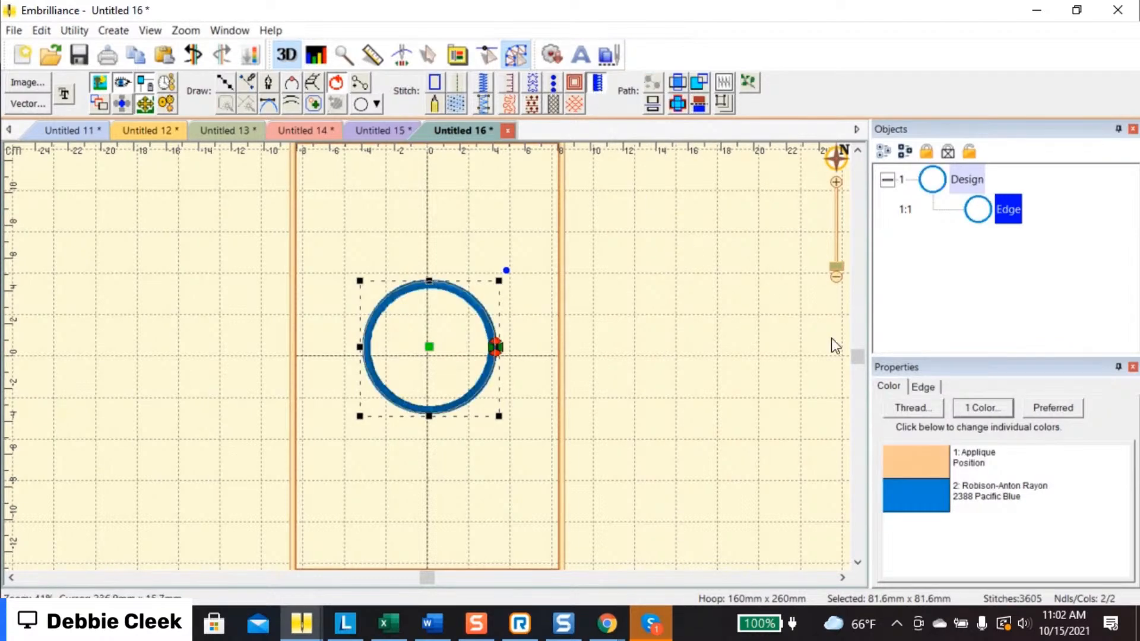
{"action": "left_click_drag", "start_coordinate": [842, 268], "coordinate": [839, 257]}
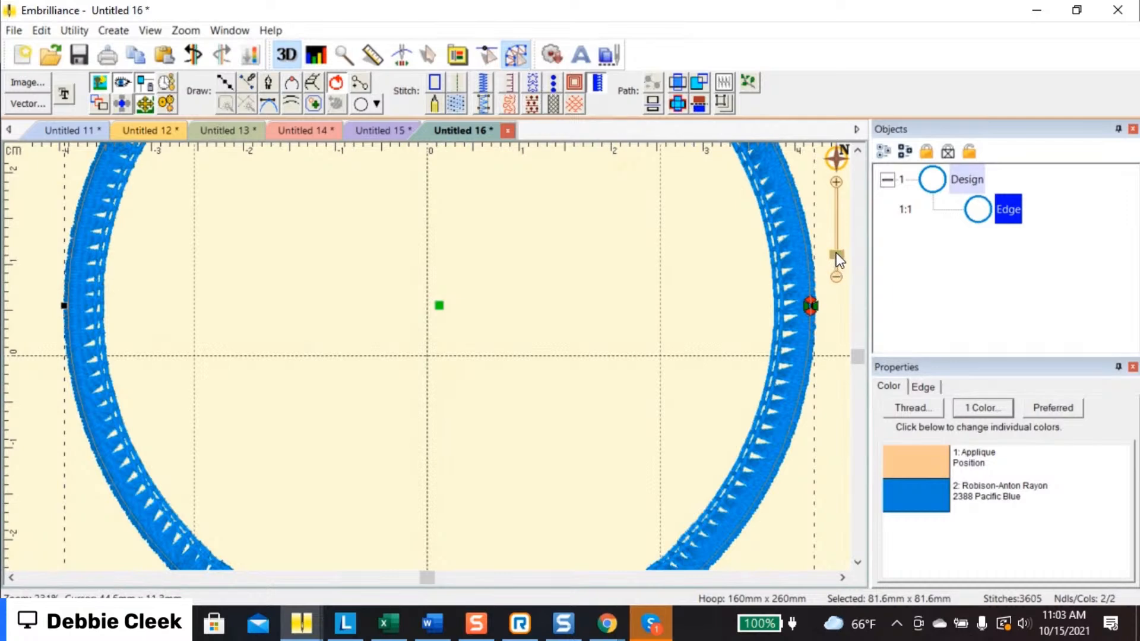
{"action": "left_click_drag", "start_coordinate": [837, 257], "coordinate": [835, 261]}
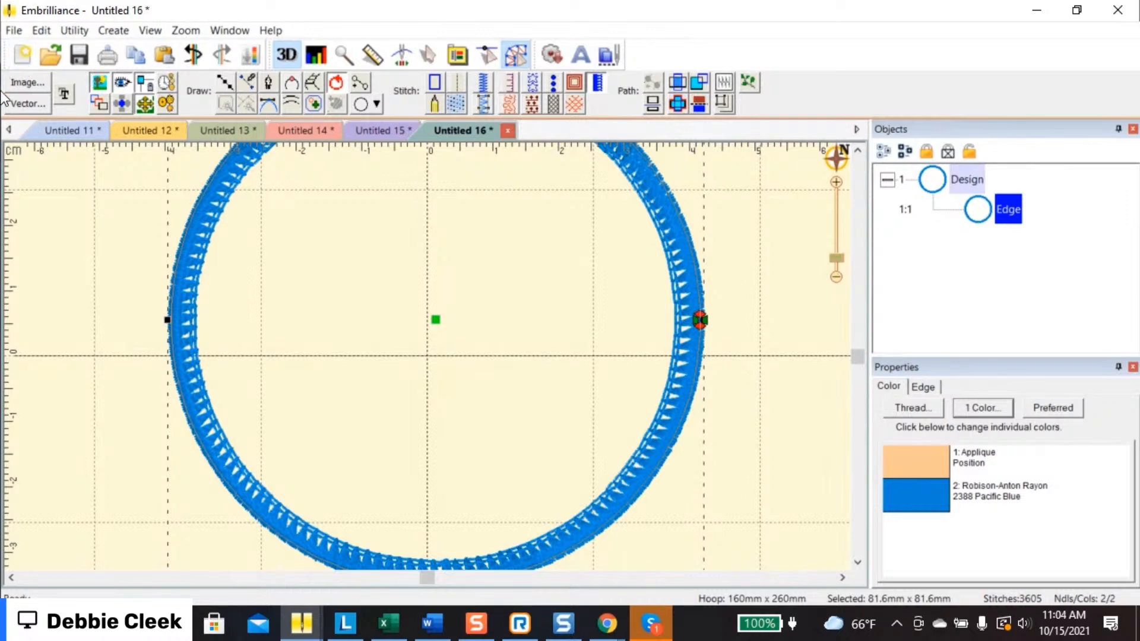
{"action": "left_click", "coordinate": [24, 55]}
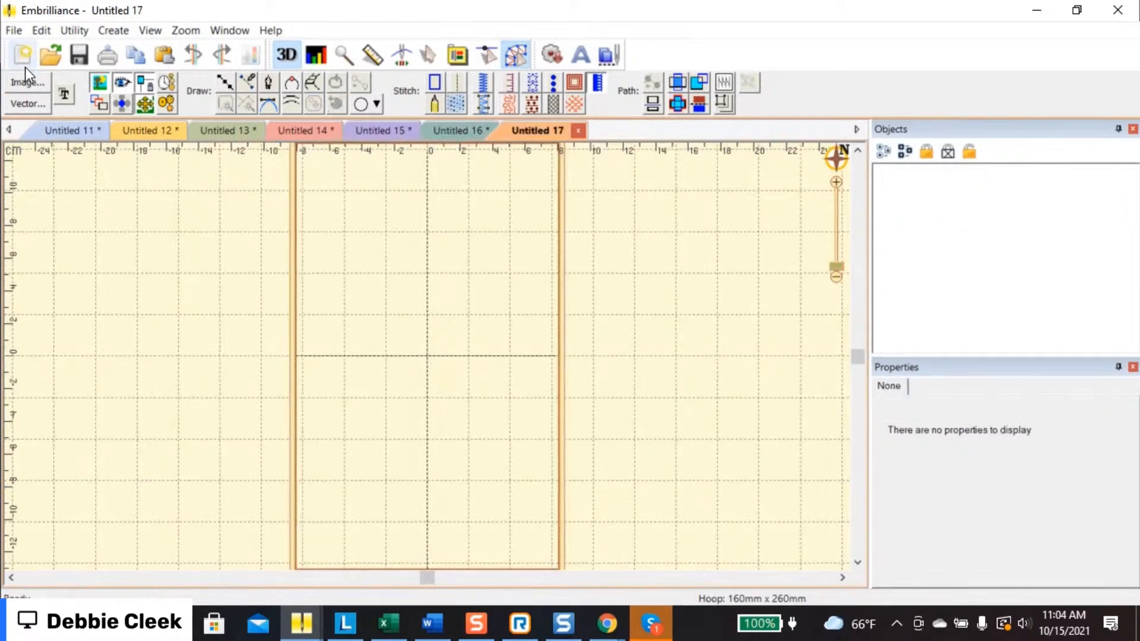
{"action": "left_click", "coordinate": [64, 95]}
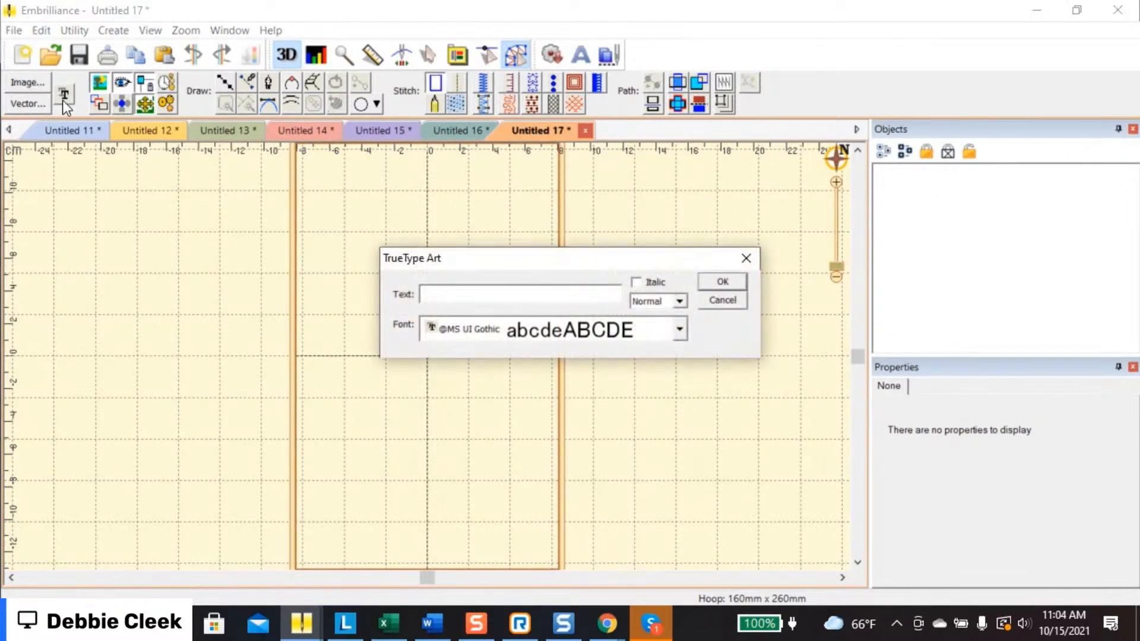
{"action": "left_click", "coordinate": [683, 325]}
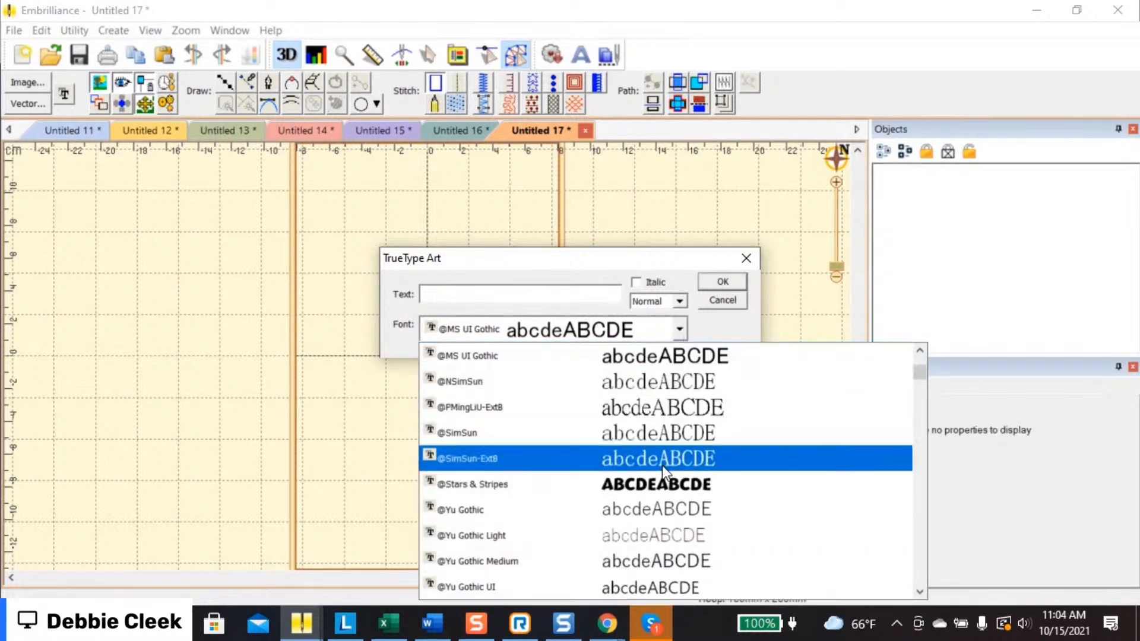
{"action": "left_click", "coordinate": [658, 482]}
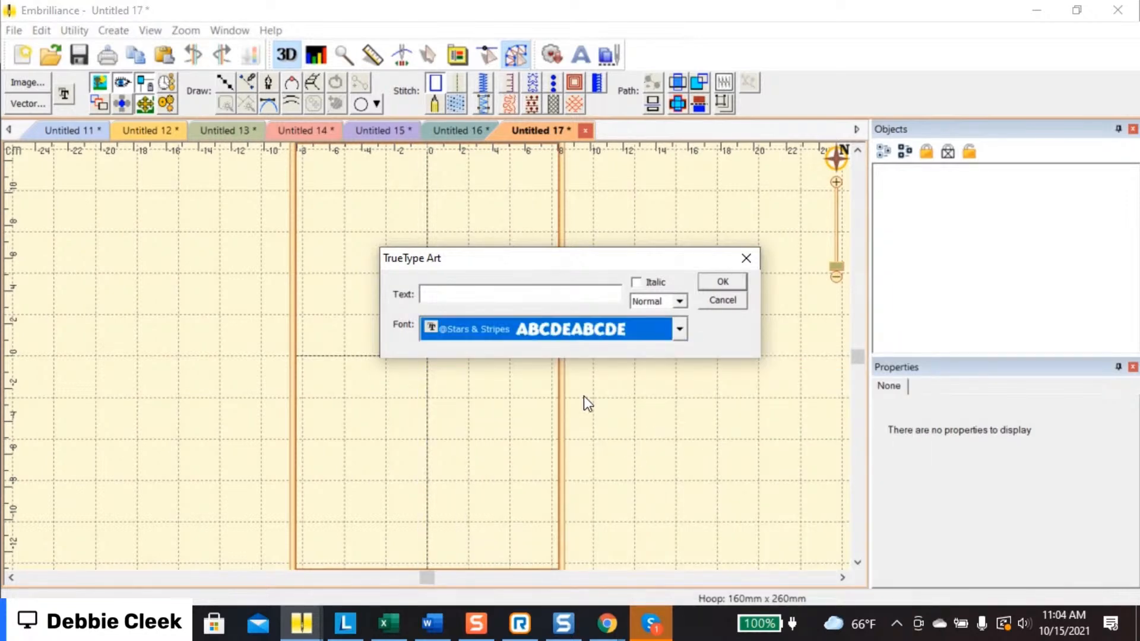
{"action": "left_click", "coordinate": [513, 300]}
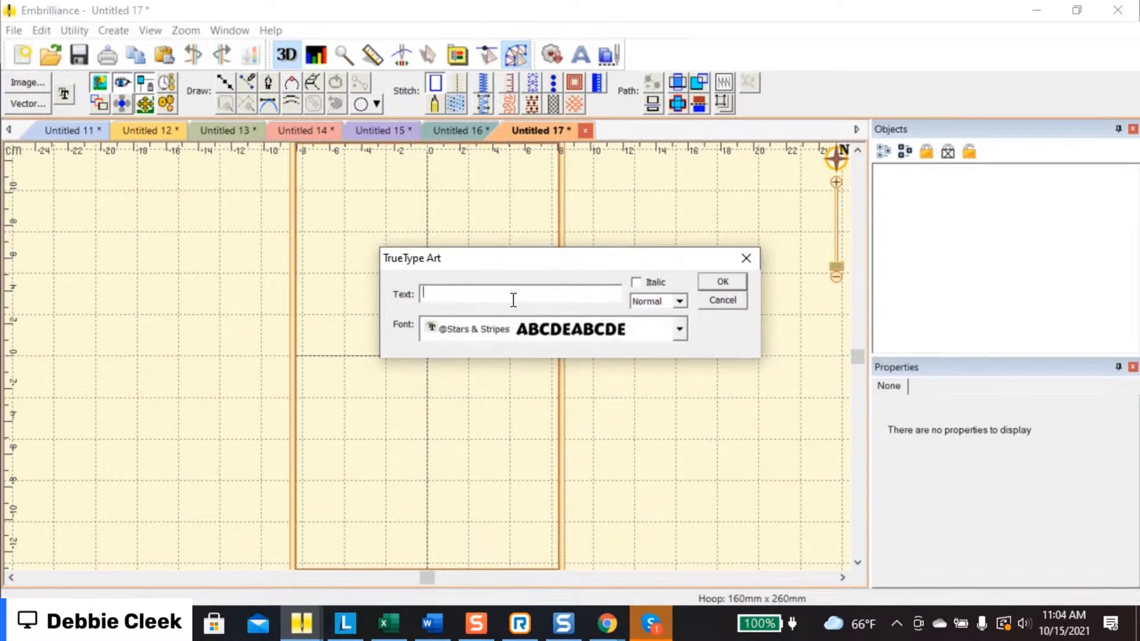
{"action": "type", "text": "H"}
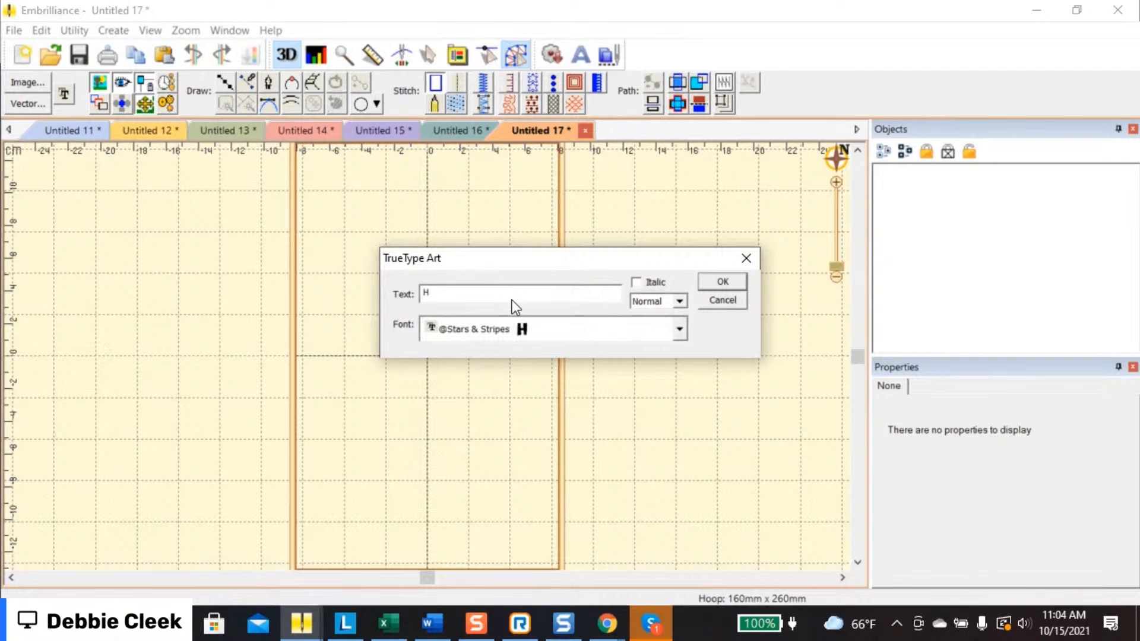
{"action": "left_click", "coordinate": [710, 282]}
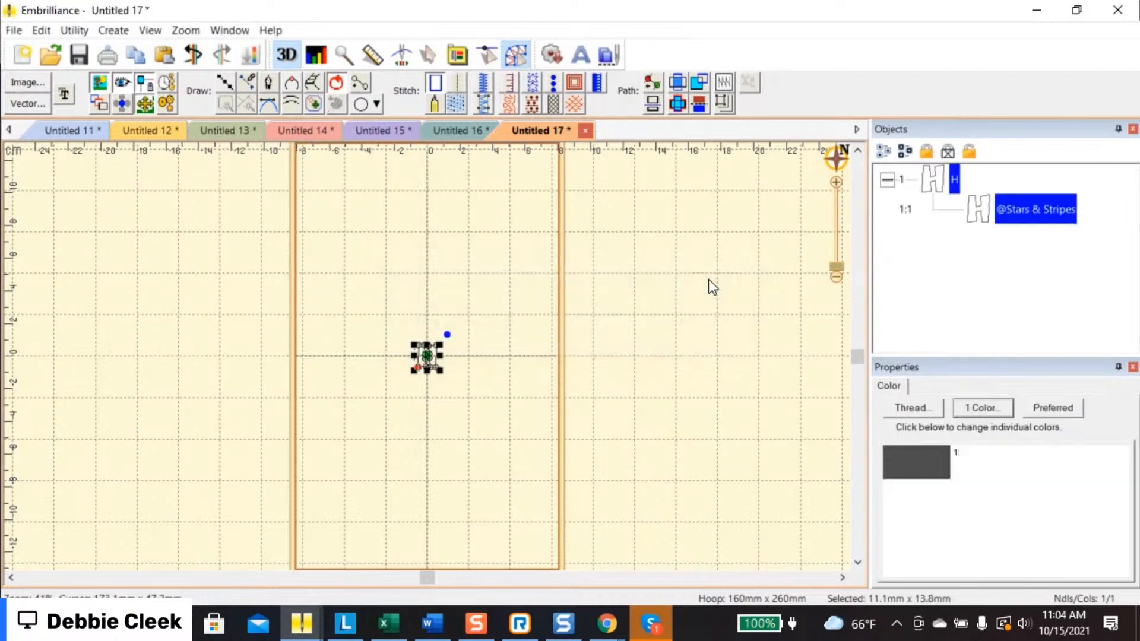
{"action": "left_click_drag", "start_coordinate": [441, 343], "coordinate": [529, 234]}
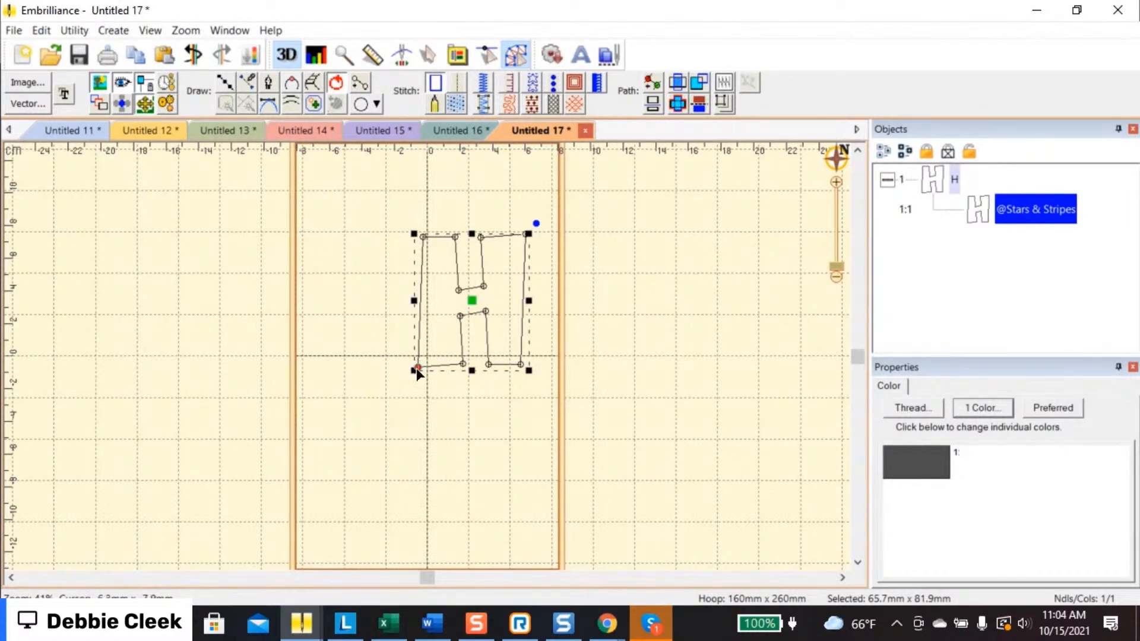
Enlarge the letter H to about 115 by 143 mm and split it with a horizontal cut line through its crossbar
{"action": "left_click_drag", "start_coordinate": [414, 370], "coordinate": [334, 434]}
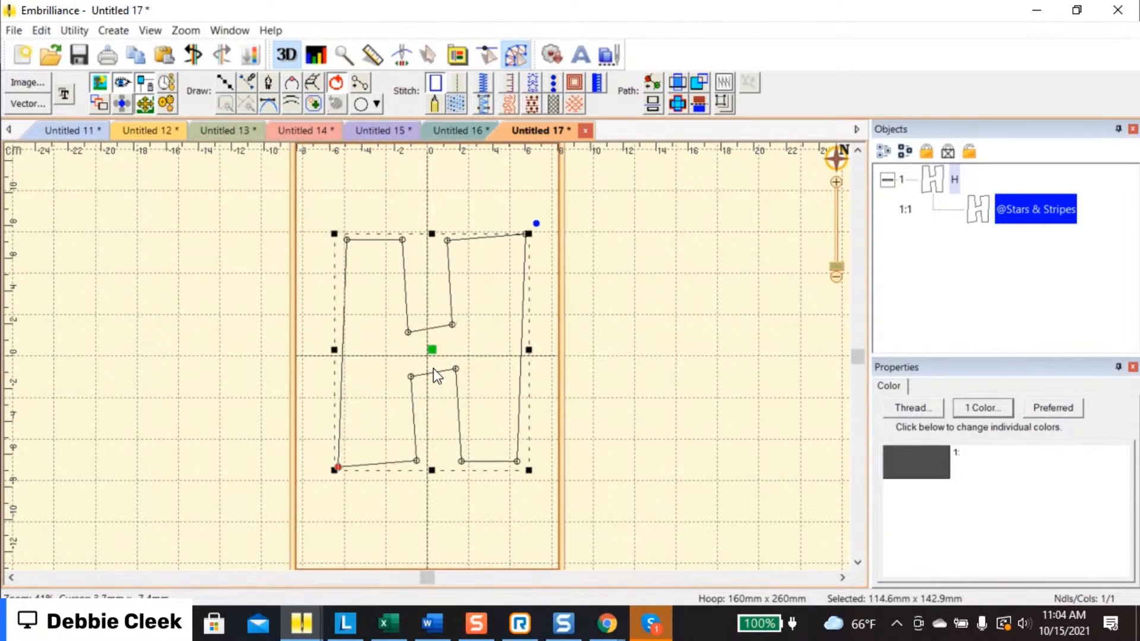
{"action": "left_click", "coordinate": [652, 84]}
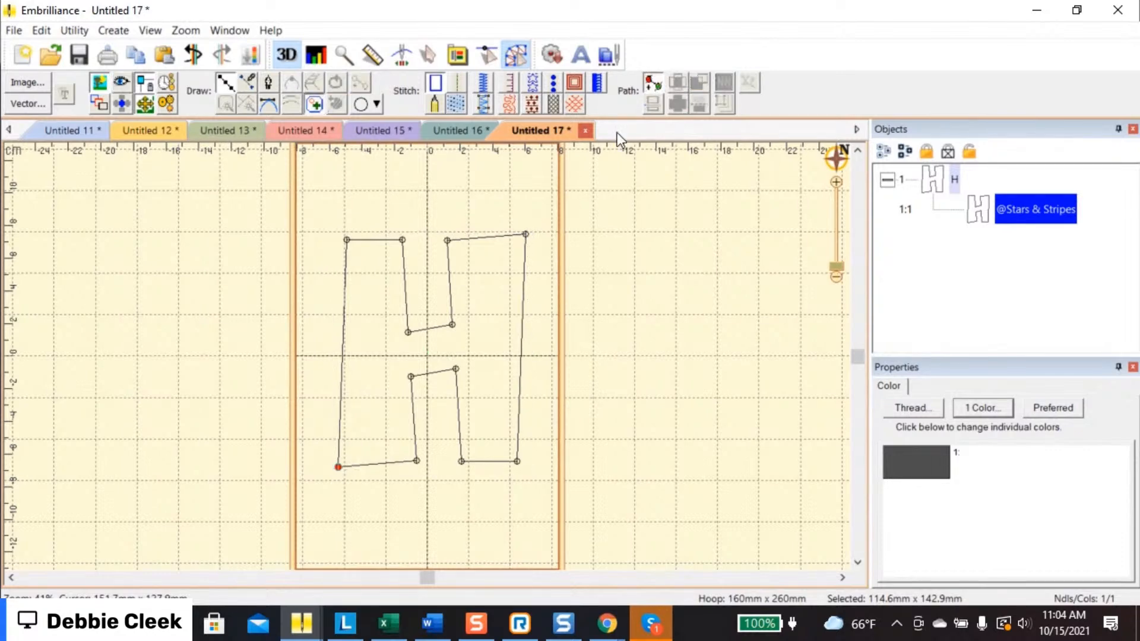
{"action": "left_click", "coordinate": [328, 356]}
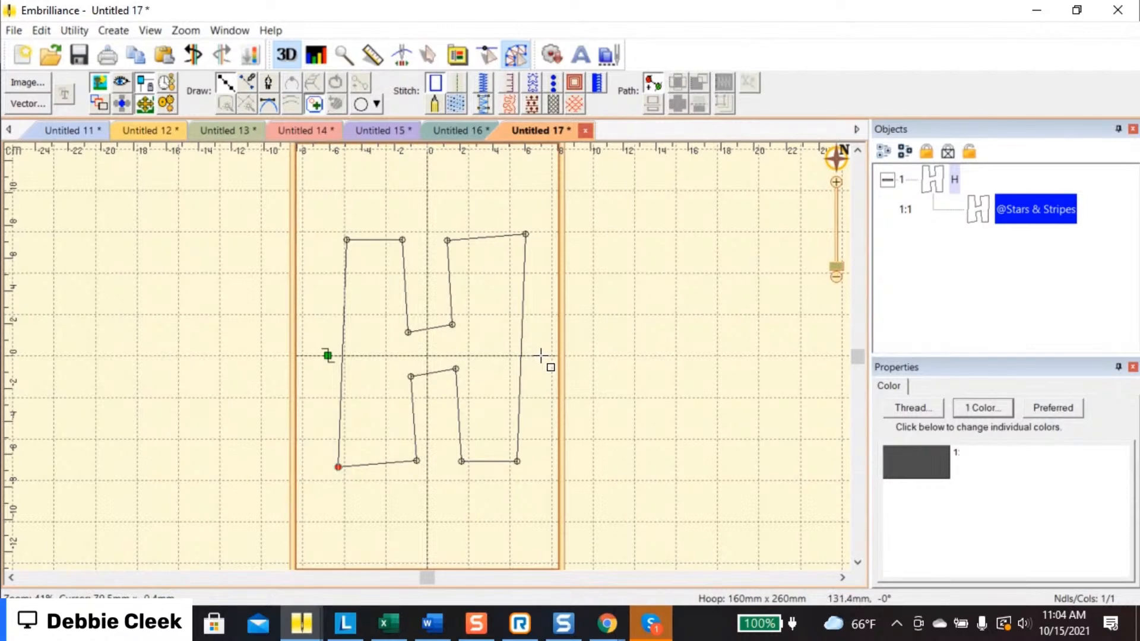
{"action": "left_click", "coordinate": [542, 356]}
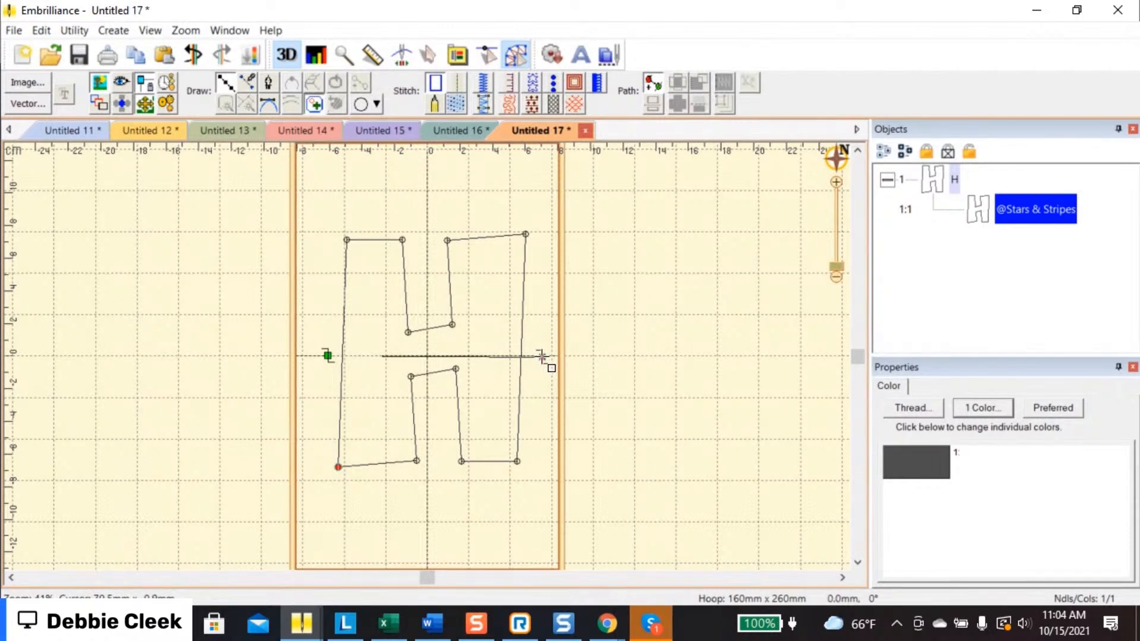
{"action": "key", "text": "Return"}
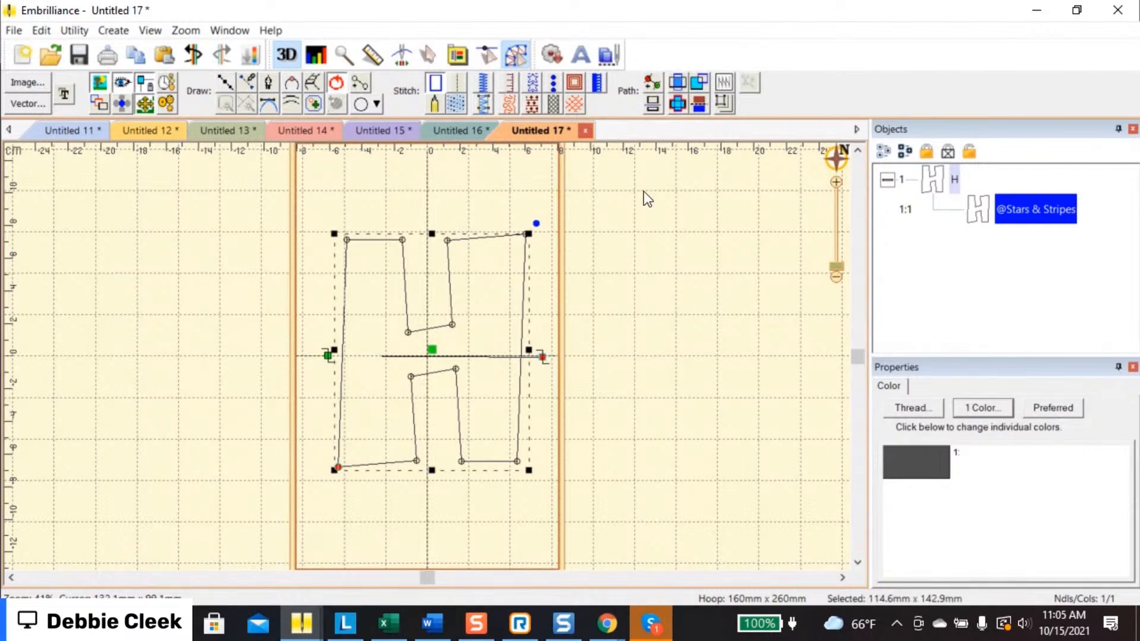
{"action": "left_click", "coordinate": [651, 104]}
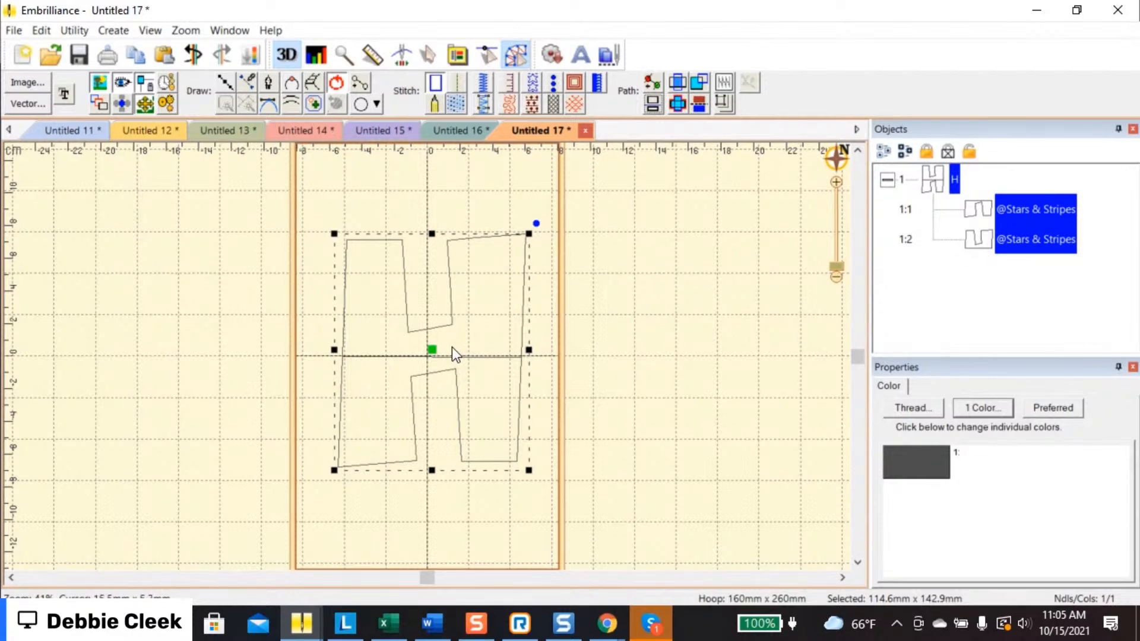
Separate the two halves of the H by moving the upper one up and the lower one down
{"action": "left_click", "coordinate": [590, 309]}
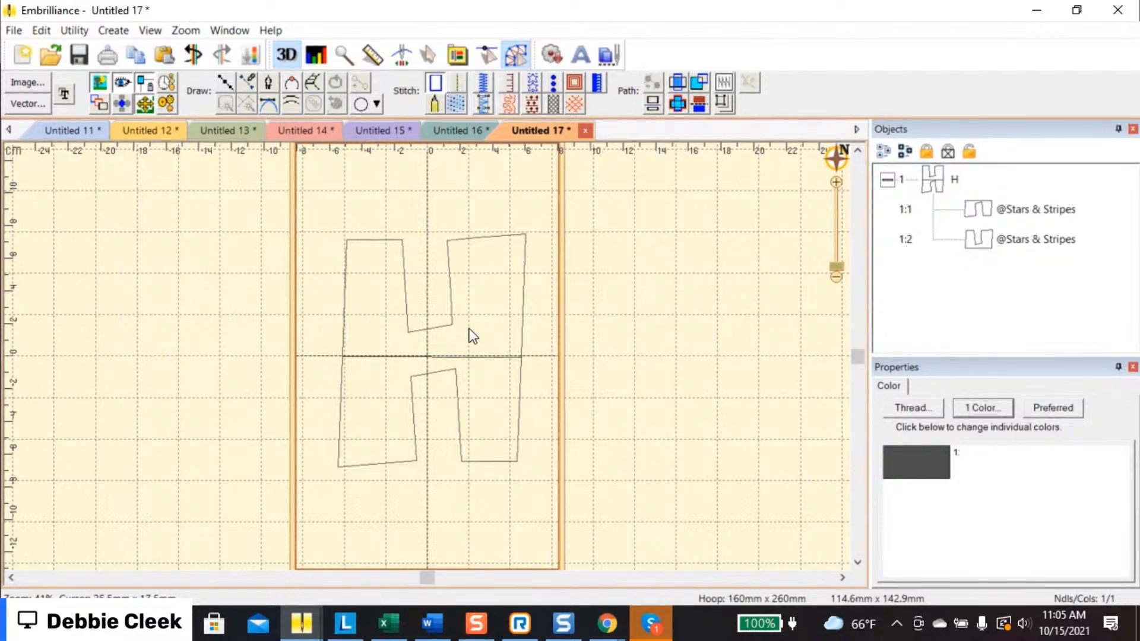
{"action": "left_click", "coordinate": [429, 330]}
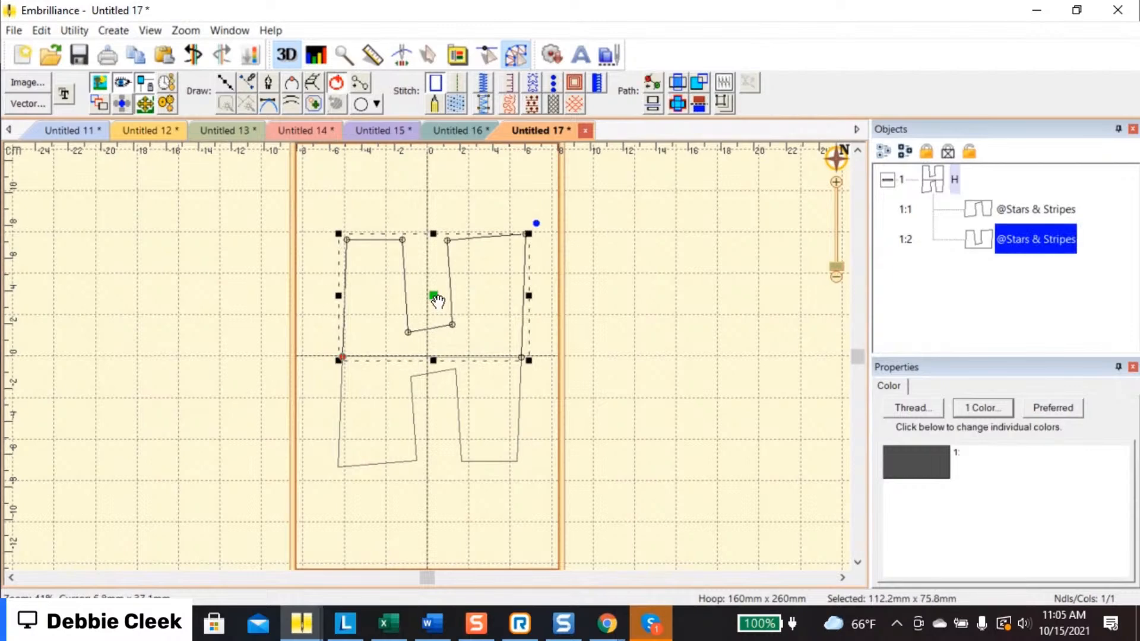
{"action": "left_click_drag", "start_coordinate": [438, 300], "coordinate": [441, 266]}
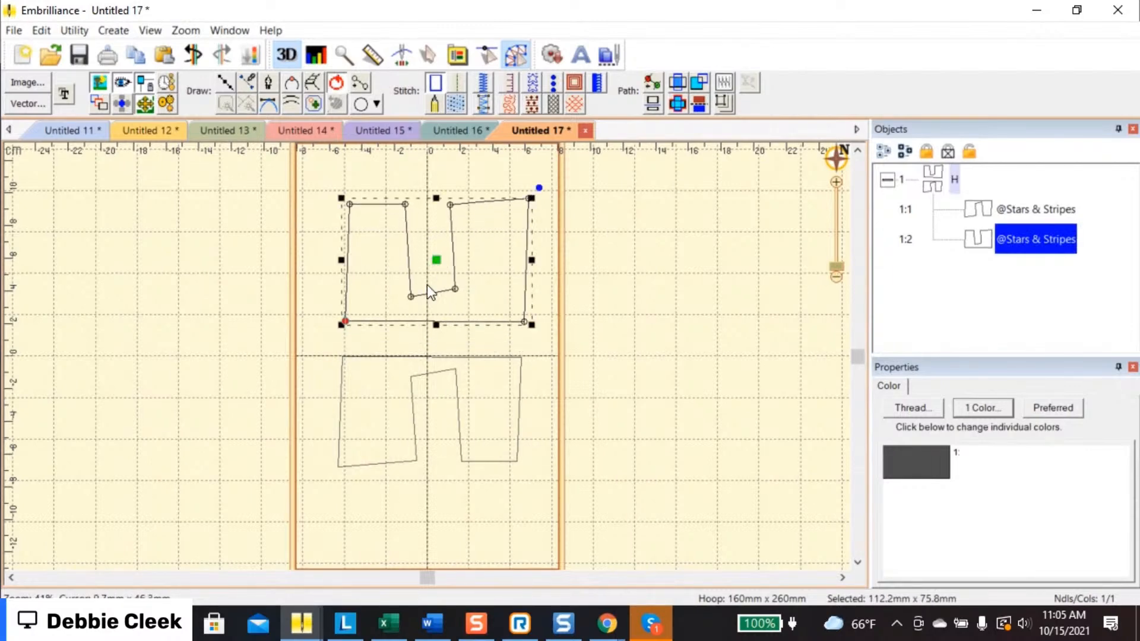
{"action": "left_click", "coordinate": [428, 378]}
{"action": "left_click", "coordinate": [431, 373]}
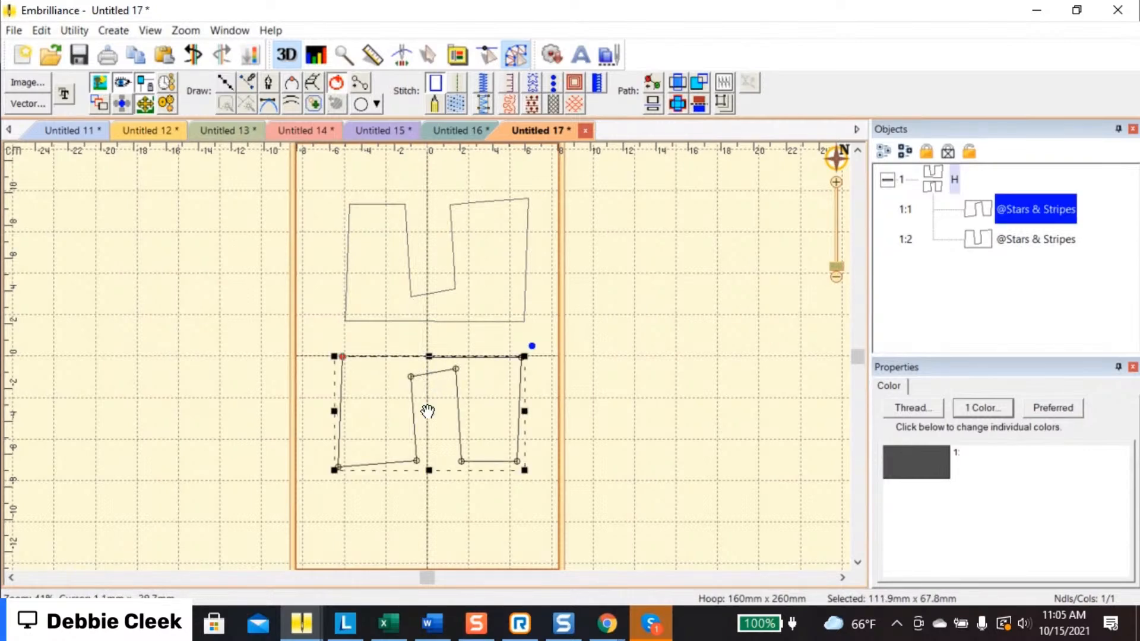
{"action": "left_click_drag", "start_coordinate": [427, 412], "coordinate": [427, 453]}
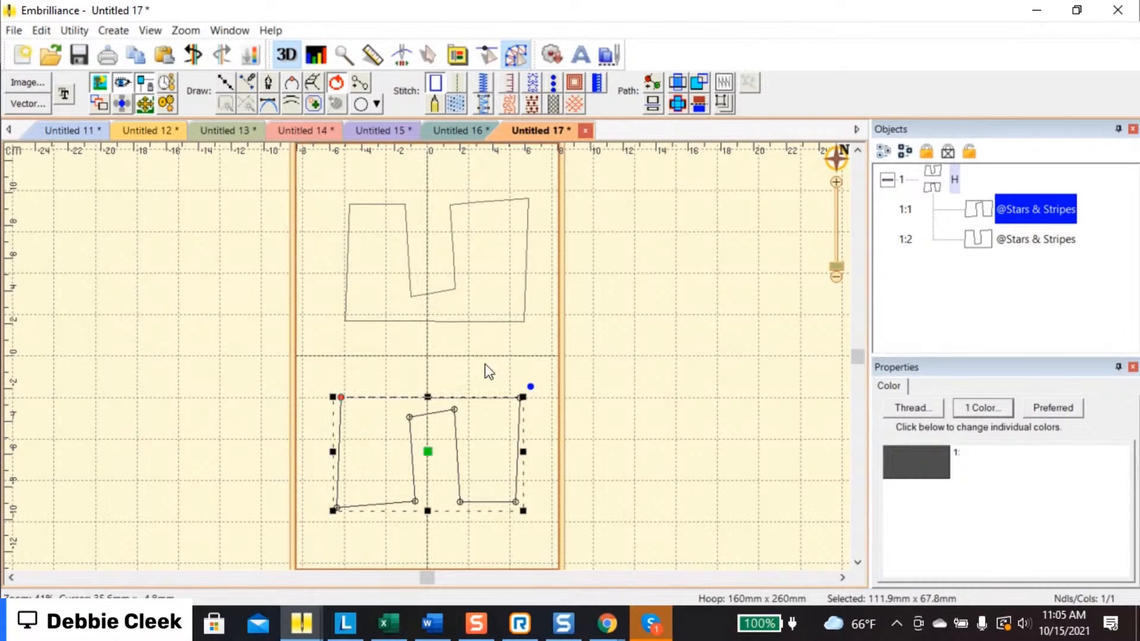
{"action": "left_click", "coordinate": [553, 341]}
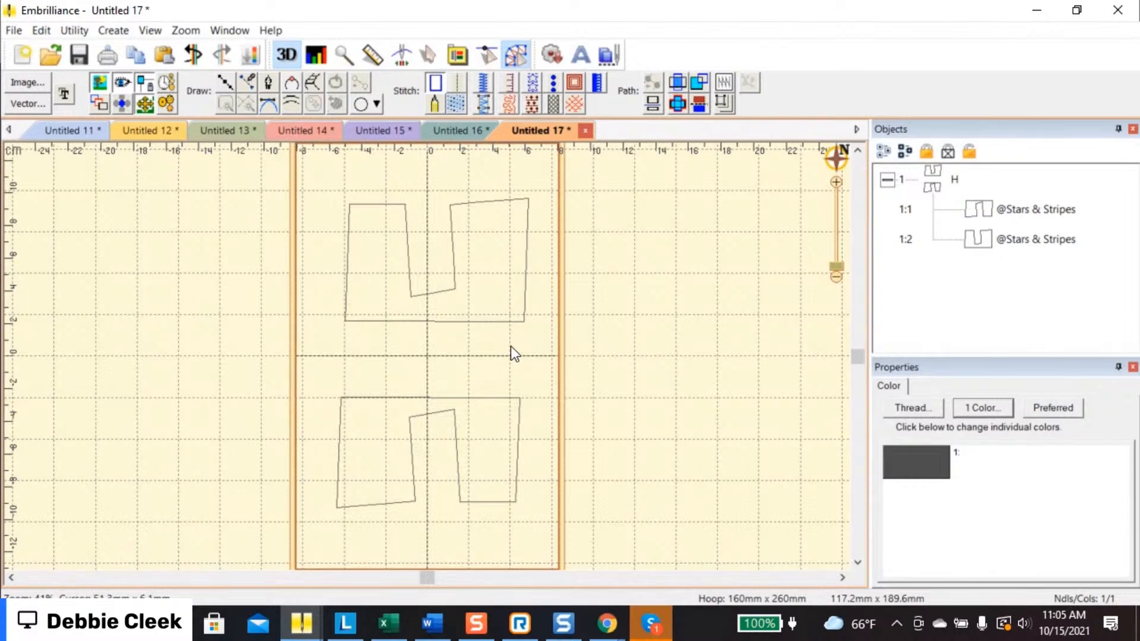
Convert both halves of the H to Applique with a Satin border
{"action": "left_click", "coordinate": [510, 323]}
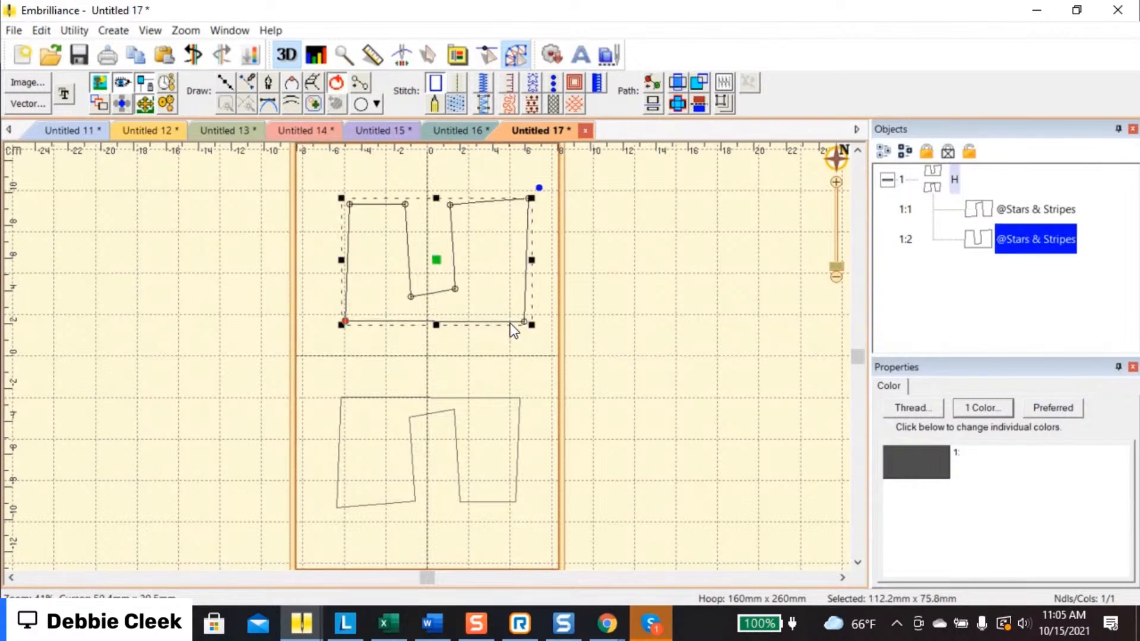
{"action": "left_click", "coordinate": [506, 84]}
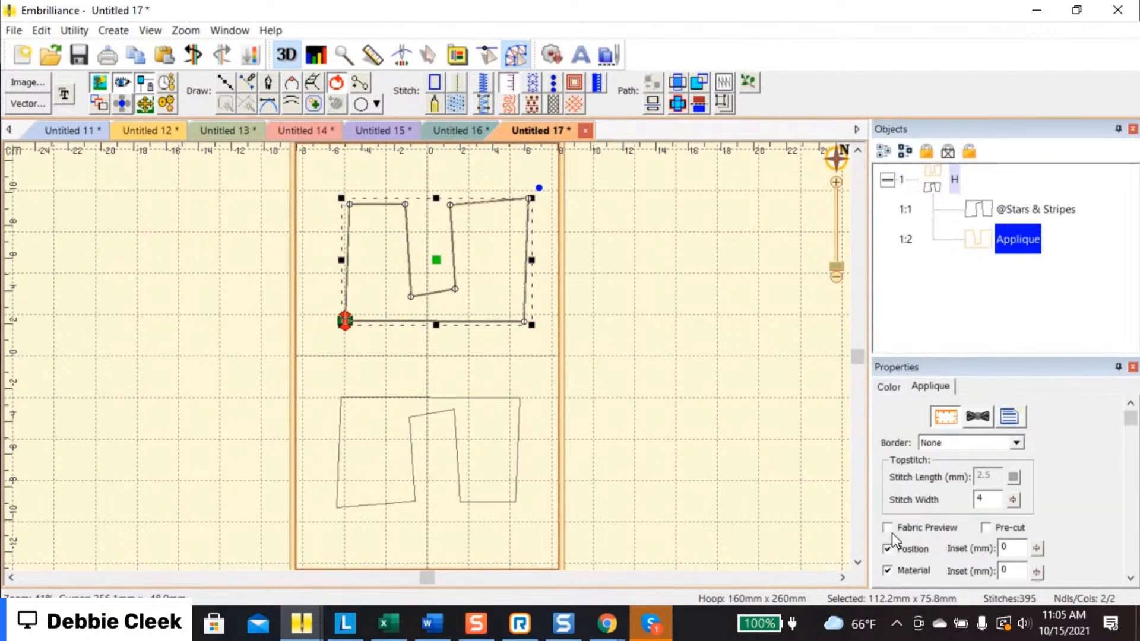
{"action": "left_click", "coordinate": [1016, 444]}
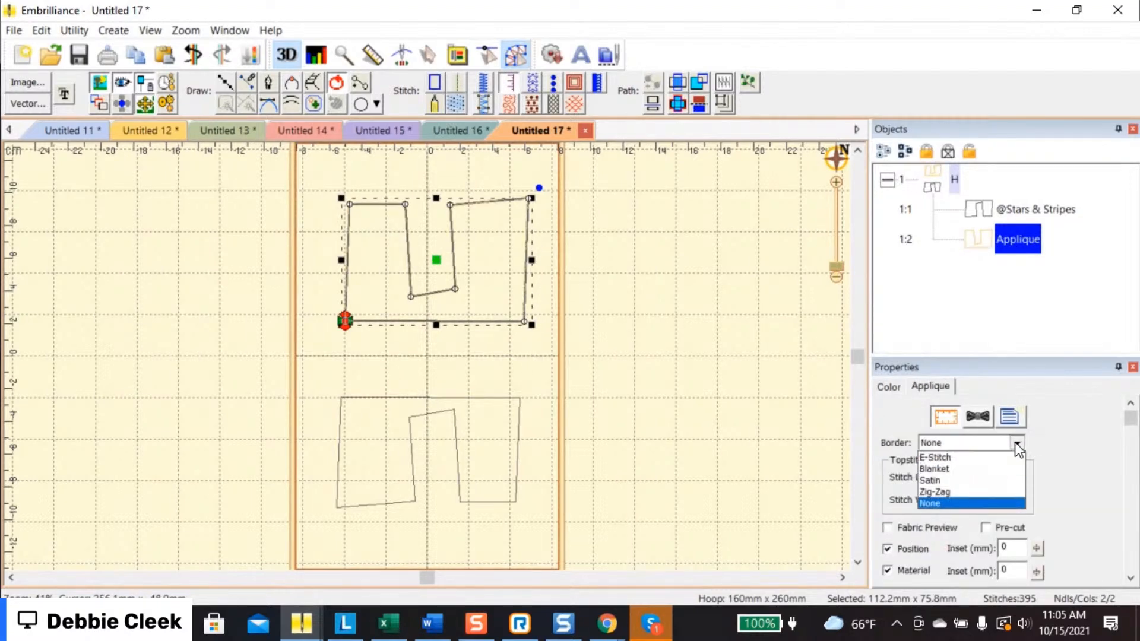
{"action": "left_click", "coordinate": [995, 480]}
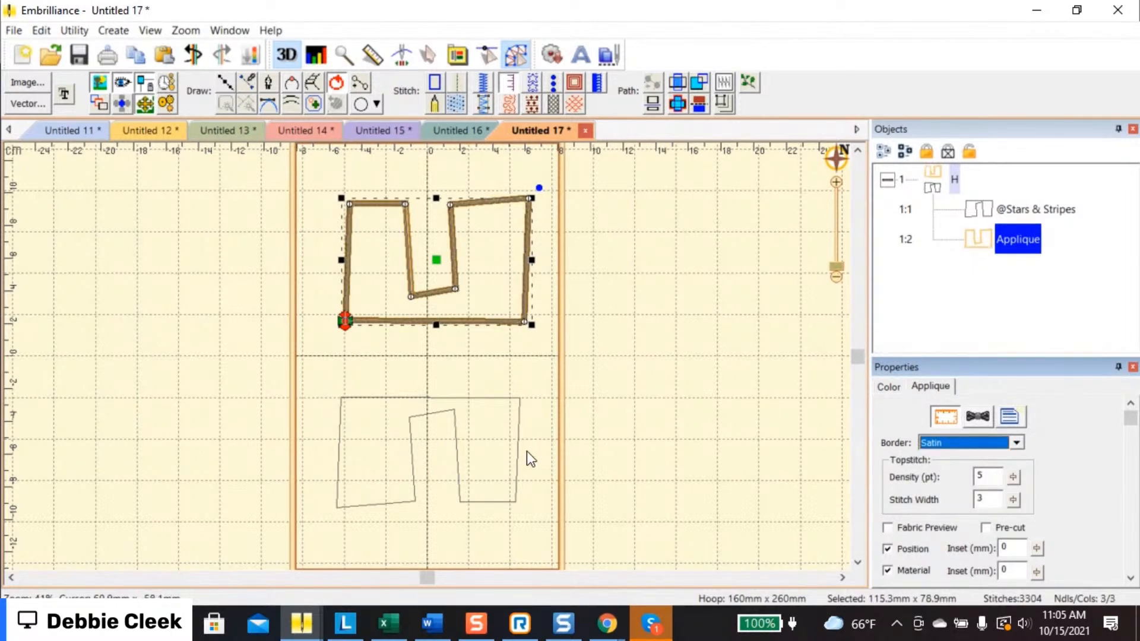
{"action": "left_click", "coordinate": [517, 439]}
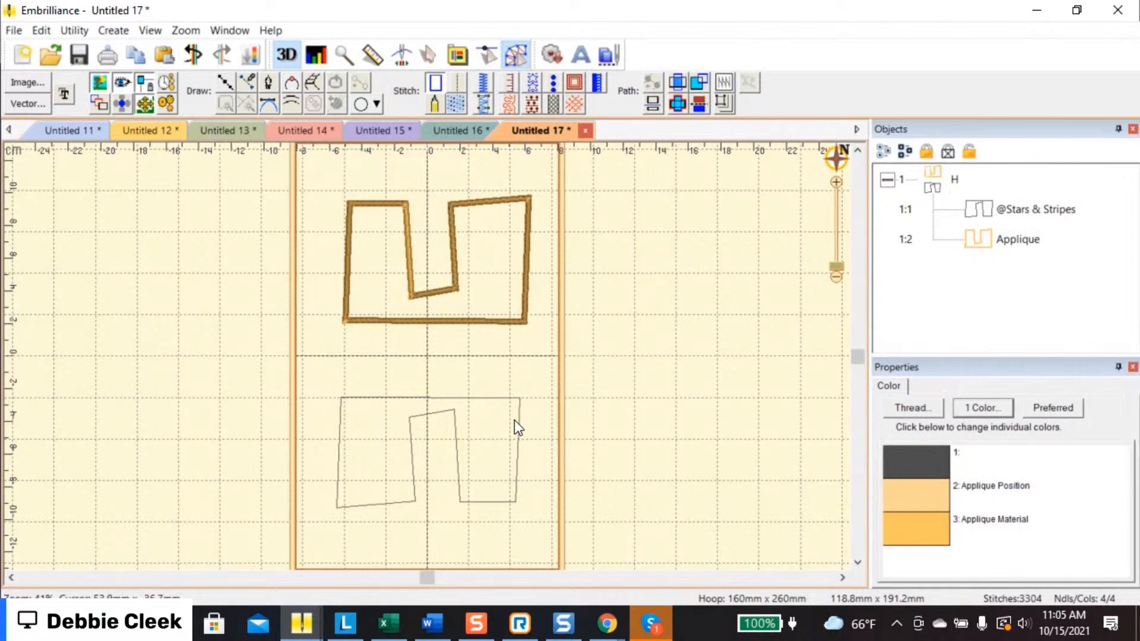
{"action": "left_click", "coordinate": [518, 441]}
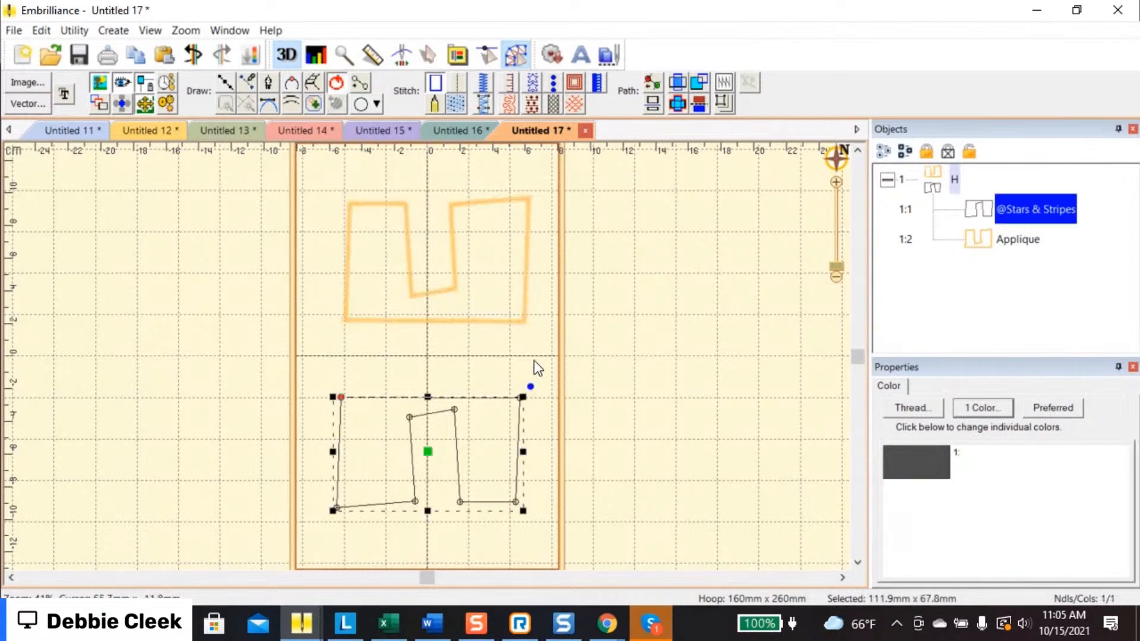
{"action": "left_click", "coordinate": [508, 84]}
{"action": "left_click", "coordinate": [606, 396]}
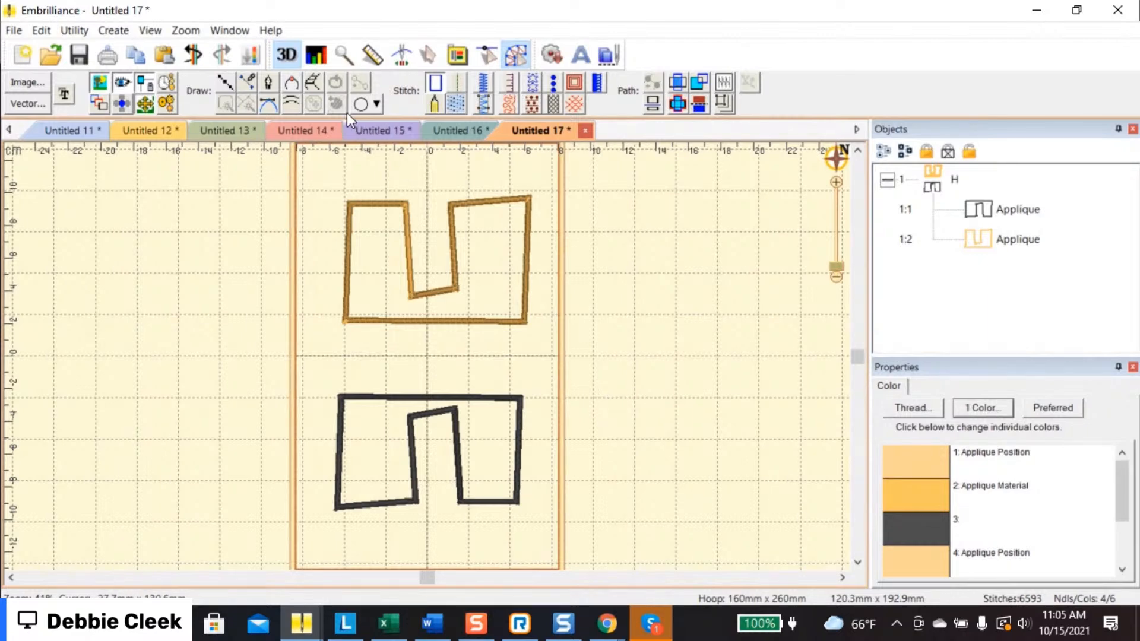
Create a new design and draw a circle about 65 by 68 mm in the hoop's upper-left area
{"action": "left_click", "coordinate": [23, 54]}
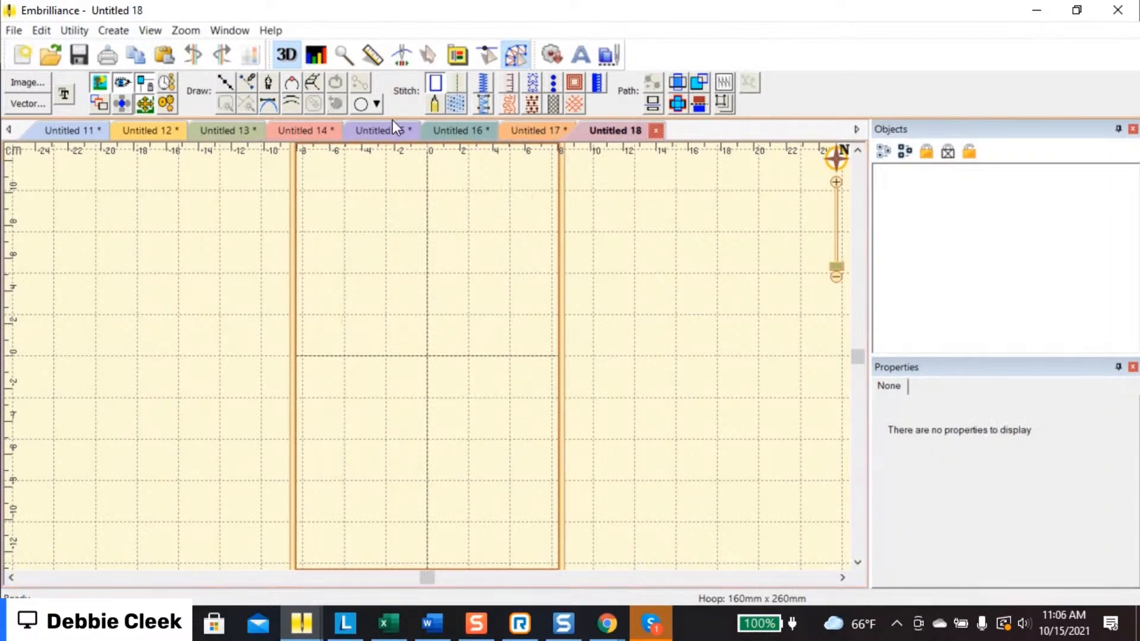
{"action": "left_click", "coordinate": [678, 82]}
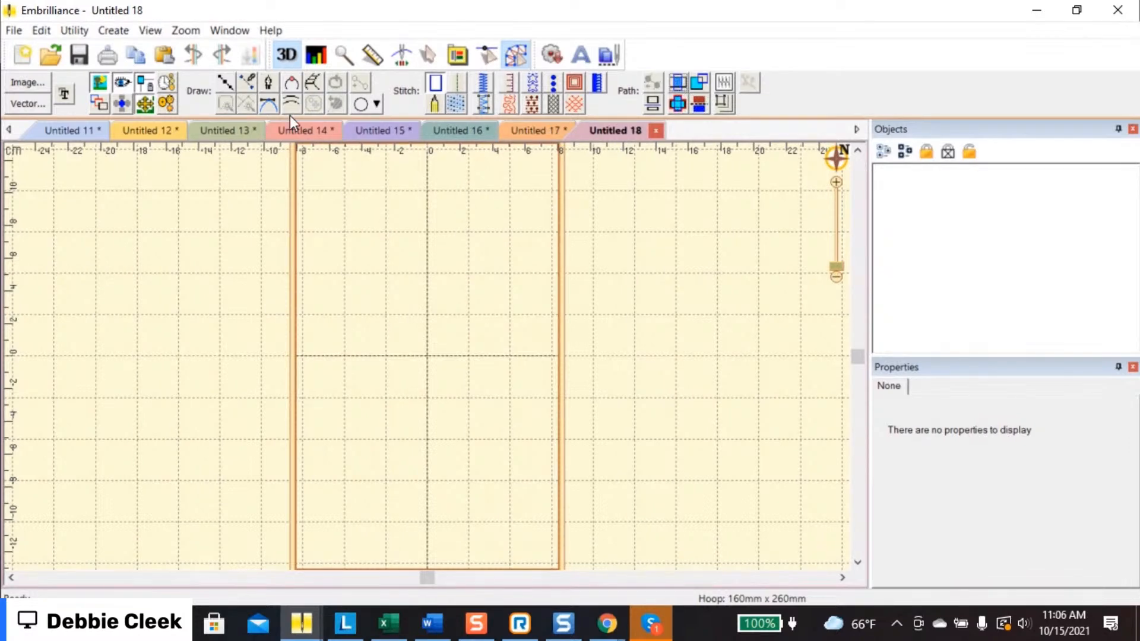
{"action": "left_click", "coordinate": [364, 103]}
{"action": "left_click_drag", "start_coordinate": [315, 210], "coordinate": [425, 321]}
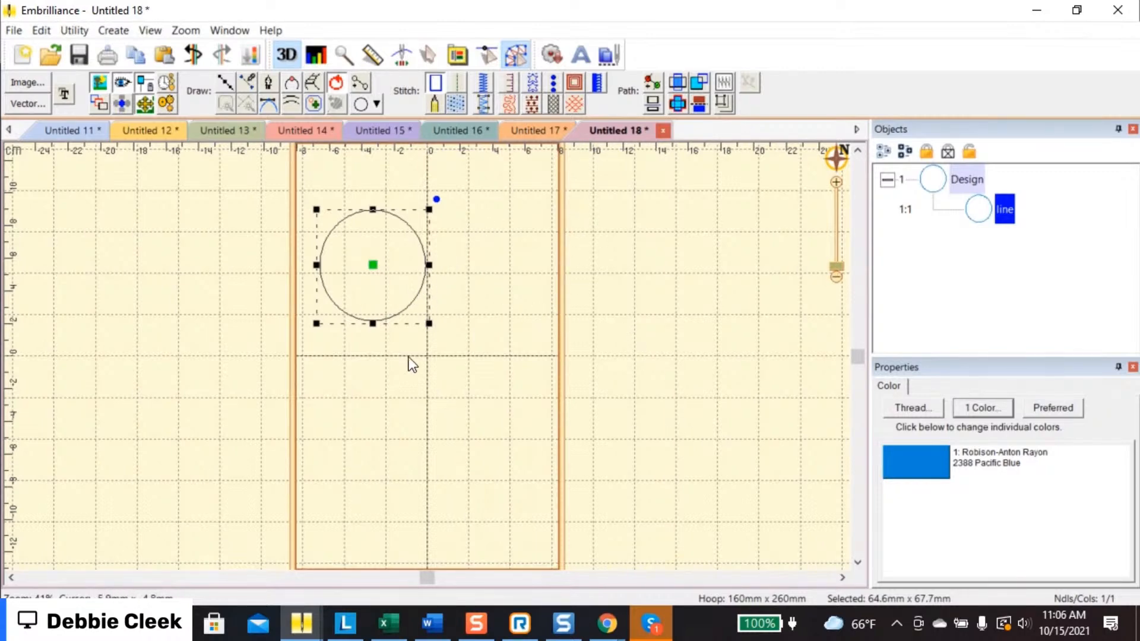
Duplicate the circle and move the copy down and to the right so that it partly overlaps the original
{"action": "right_click", "coordinate": [383, 266]}
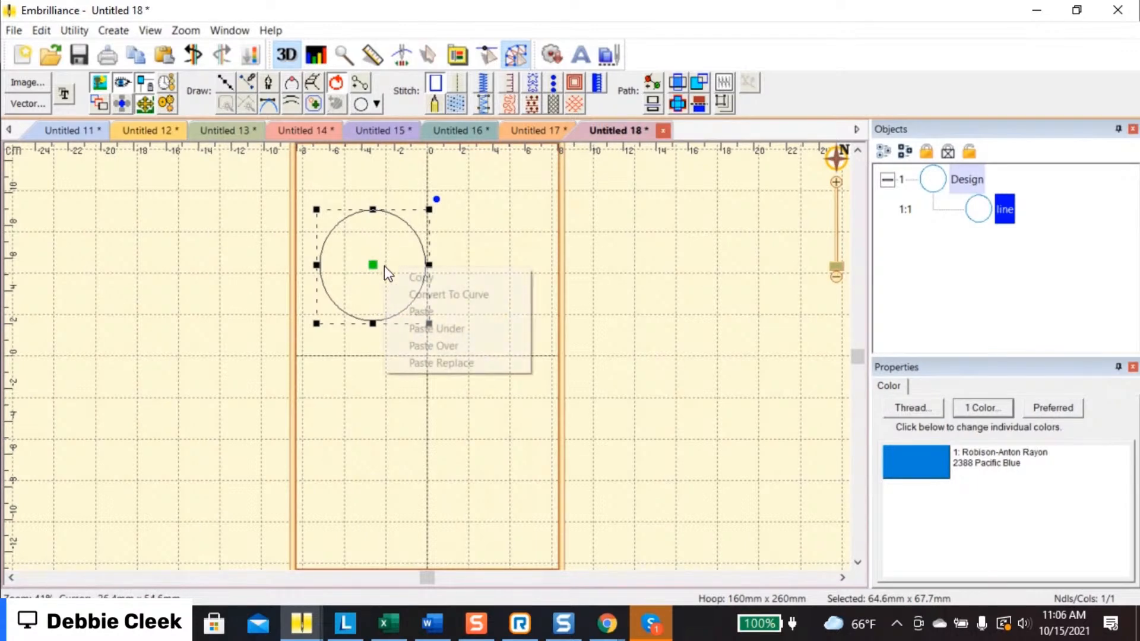
{"action": "left_click", "coordinate": [398, 278]}
{"action": "right_click", "coordinate": [390, 273]}
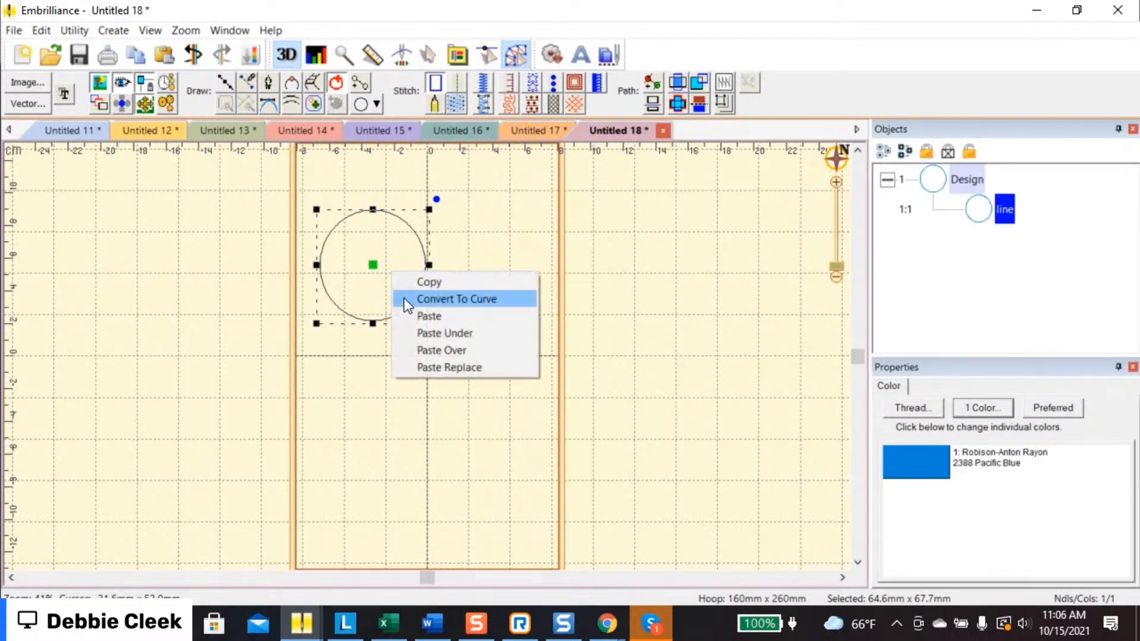
{"action": "left_click", "coordinate": [407, 311]}
{"action": "left_click_drag", "start_coordinate": [374, 267], "coordinate": [419, 330]}
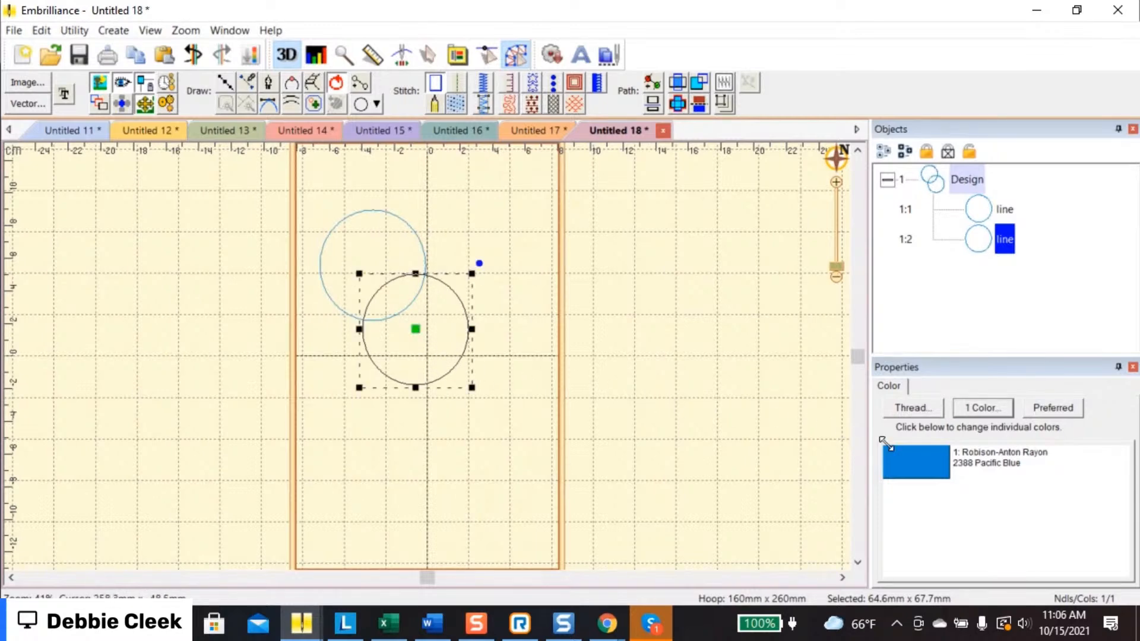
Set the copied circle's thread color to Robison-Anton Rayon 2329 Saffron
{"action": "left_click", "coordinate": [898, 462]}
{"action": "left_click_drag", "start_coordinate": [696, 404], "coordinate": [703, 328]}
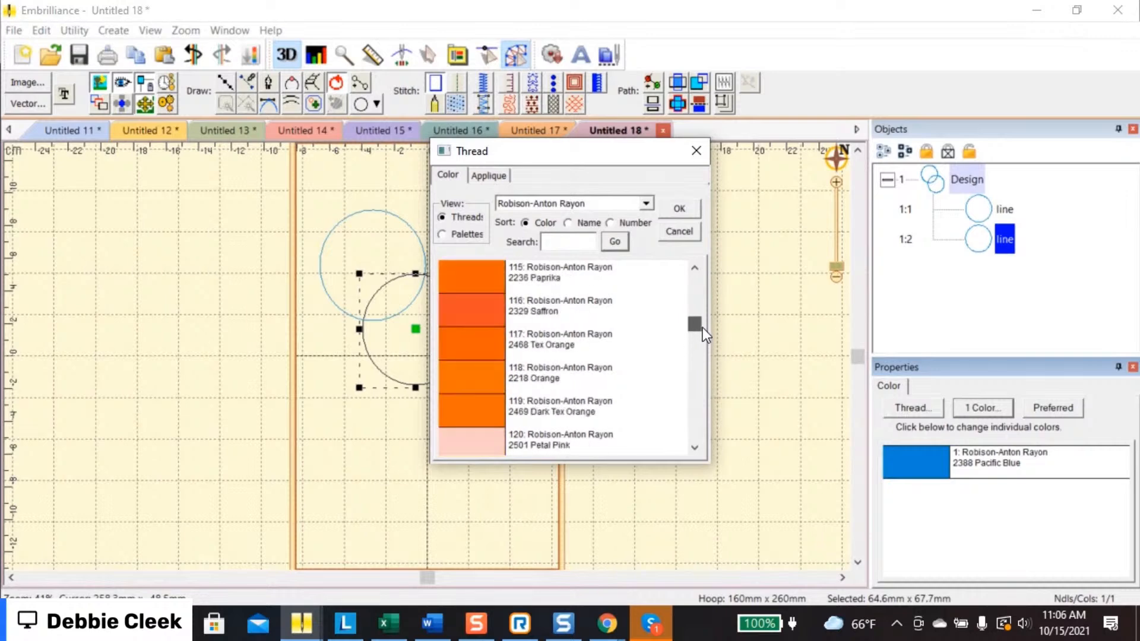
{"action": "left_click", "coordinate": [500, 304]}
{"action": "left_click", "coordinate": [675, 211]}
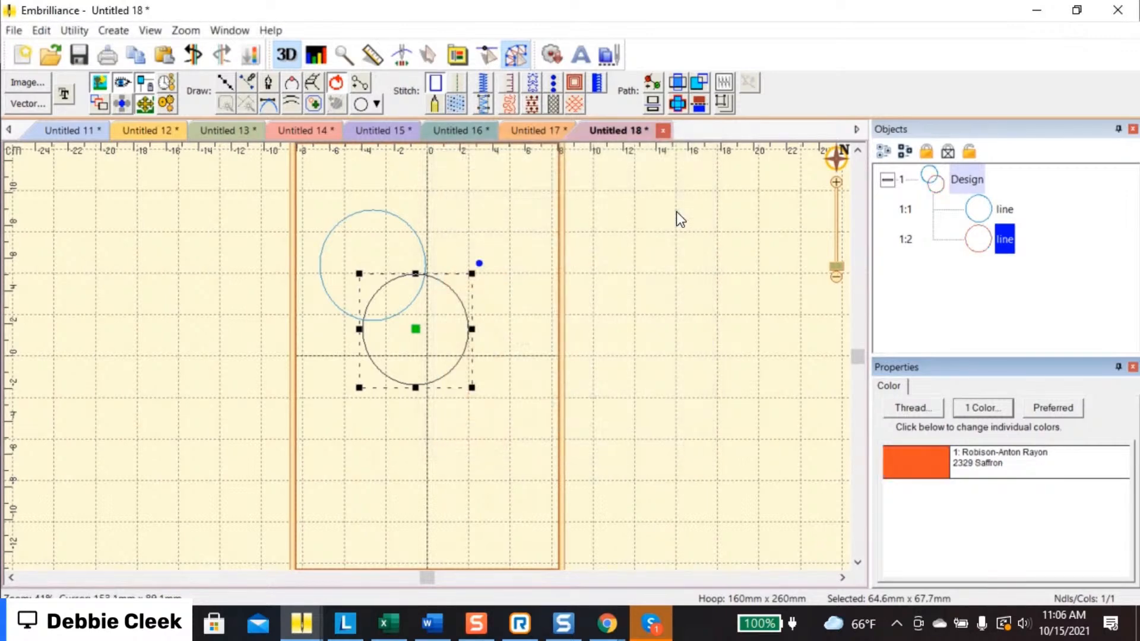
{"action": "left_click", "coordinate": [550, 286]}
Select both circles and create a new shape from their intersection
{"action": "left_click_drag", "start_coordinate": [303, 190], "coordinate": [413, 265]}
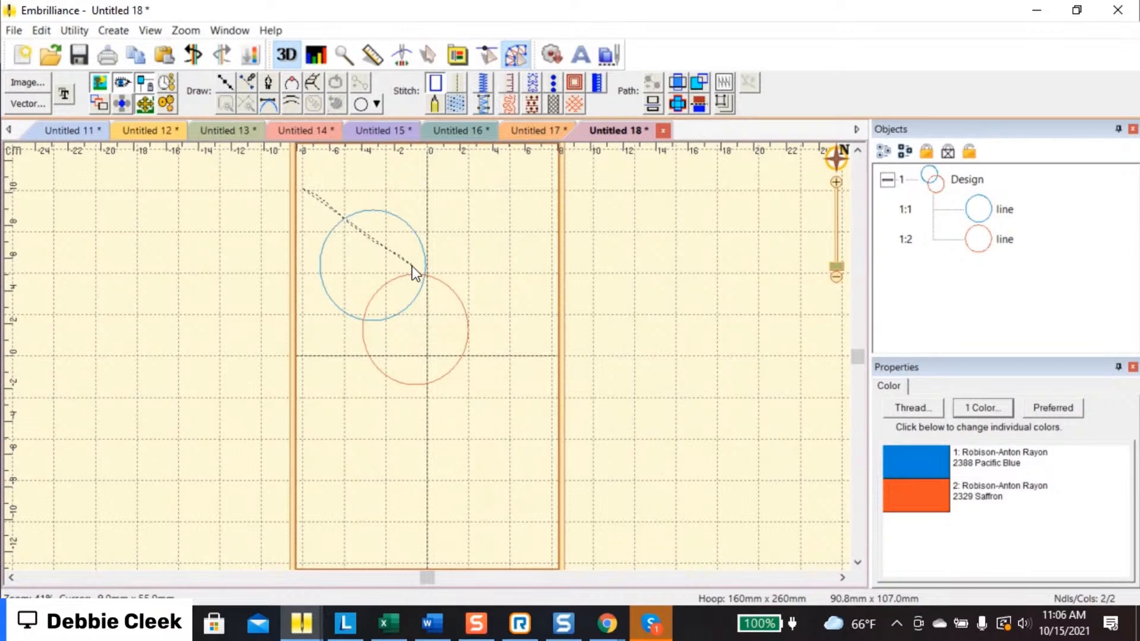
{"action": "left_click", "coordinate": [885, 151]}
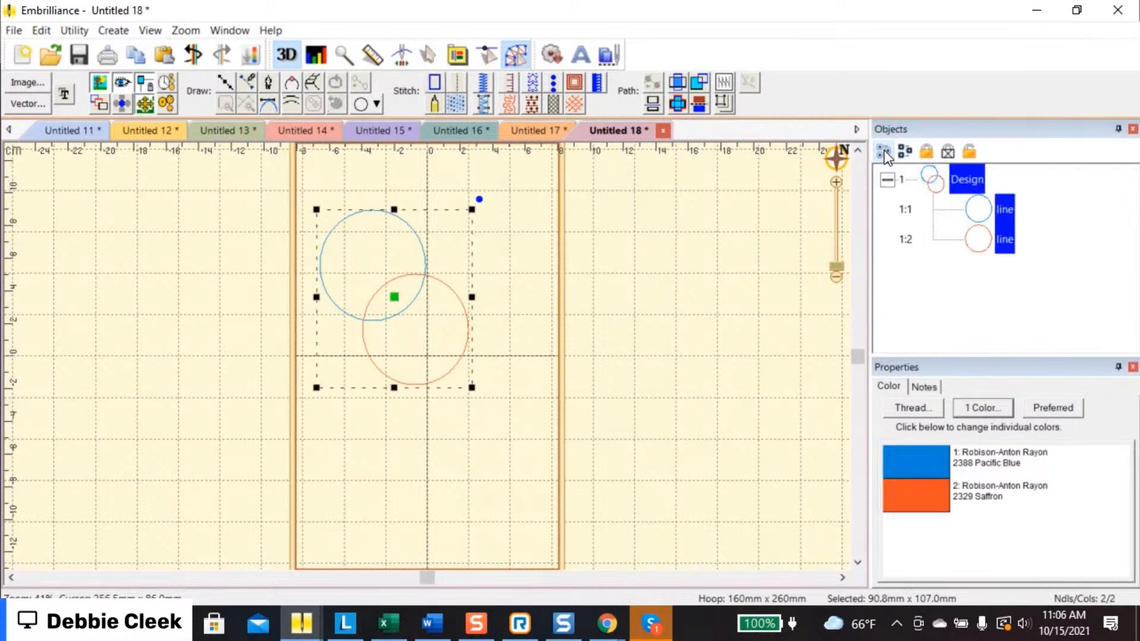
{"action": "left_click", "coordinate": [678, 86]}
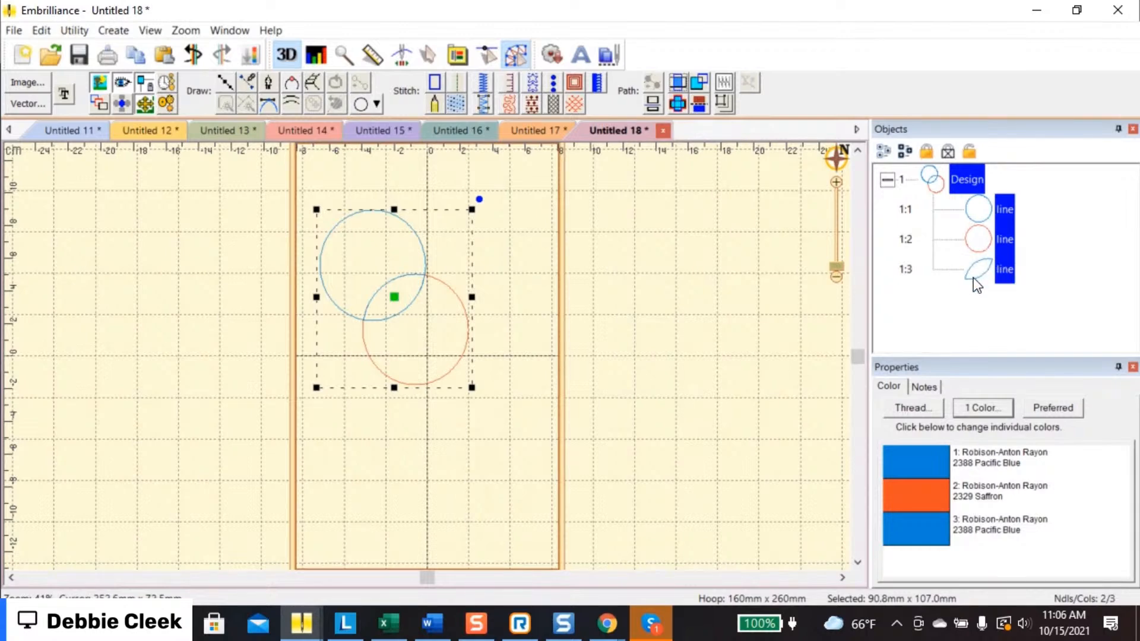
Select the original circle and the intersection shape in turn to examine the separate pieces
{"action": "left_click", "coordinate": [407, 269]}
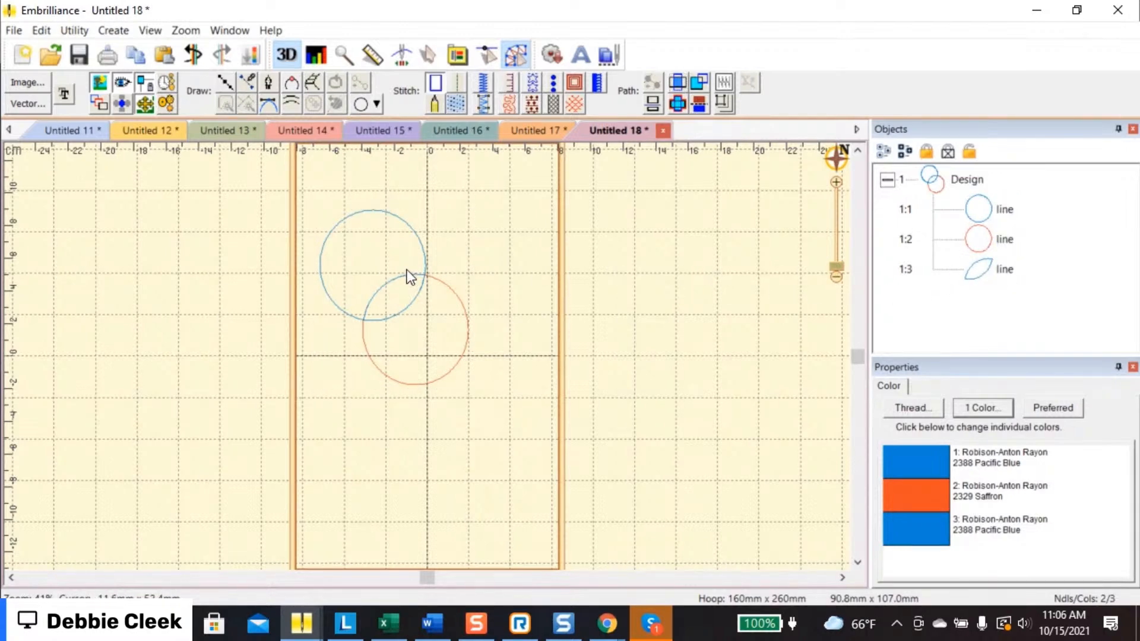
{"action": "left_click", "coordinate": [393, 222]}
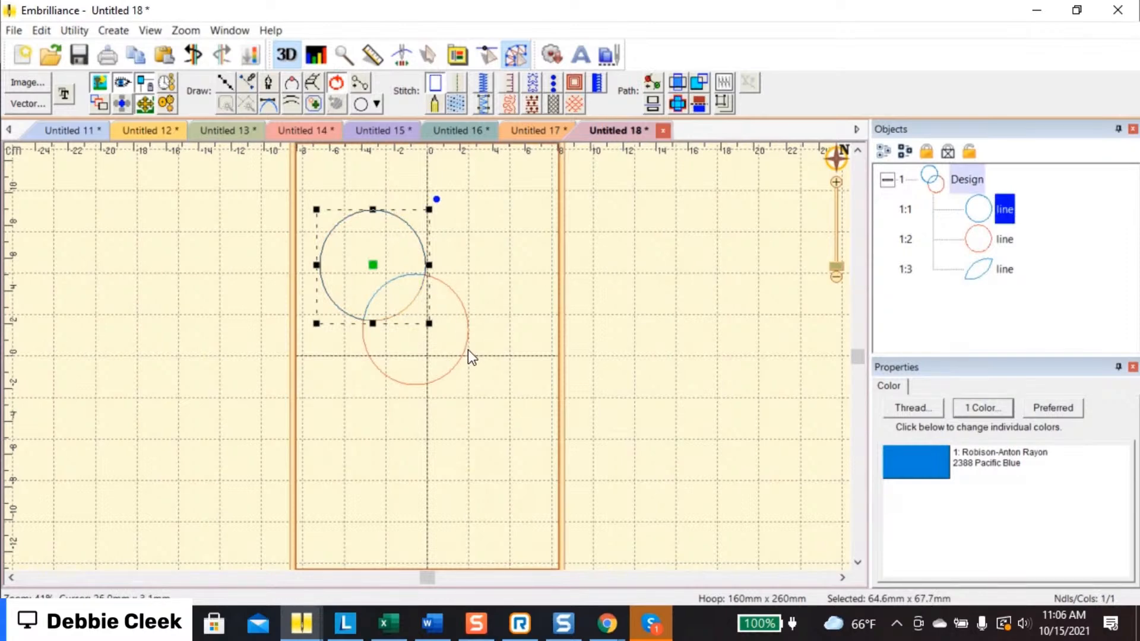
{"action": "left_click", "coordinate": [392, 328]}
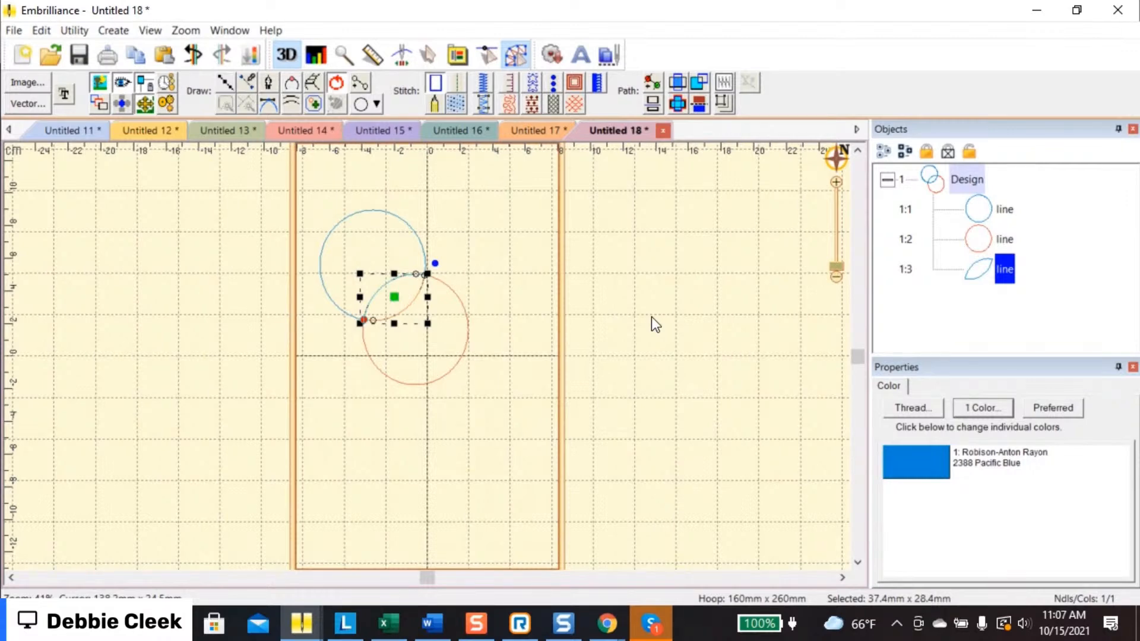
Copy the two overlapping circles into a new design and create a union shape from them
{"action": "left_click", "coordinate": [994, 211]}
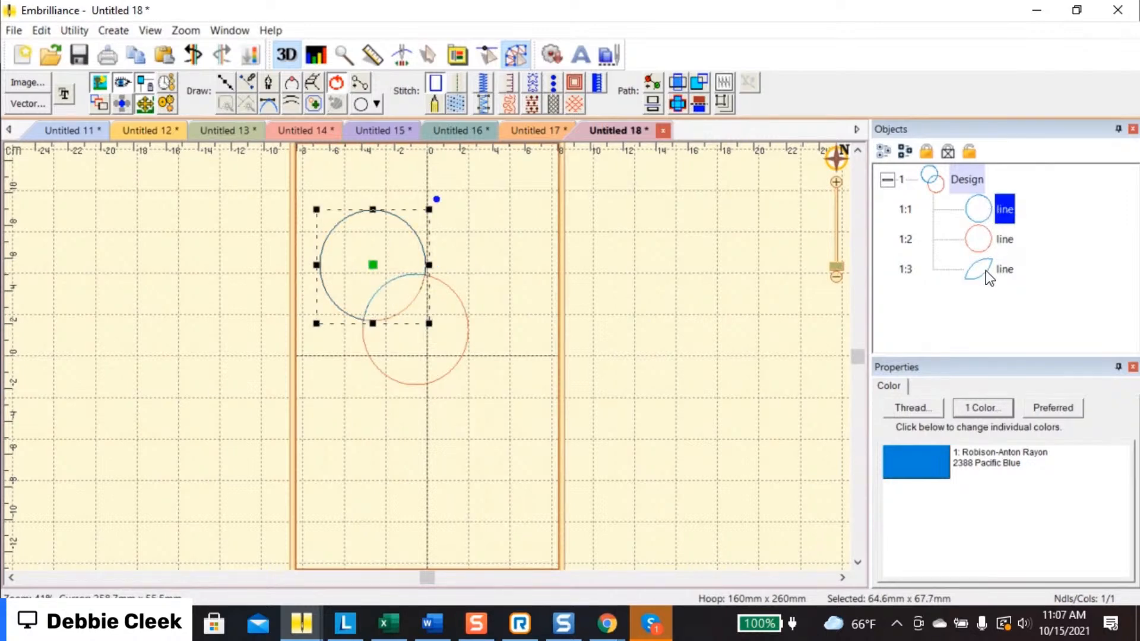
{"action": "left_click", "coordinate": [993, 240], "text": "ctrl"}
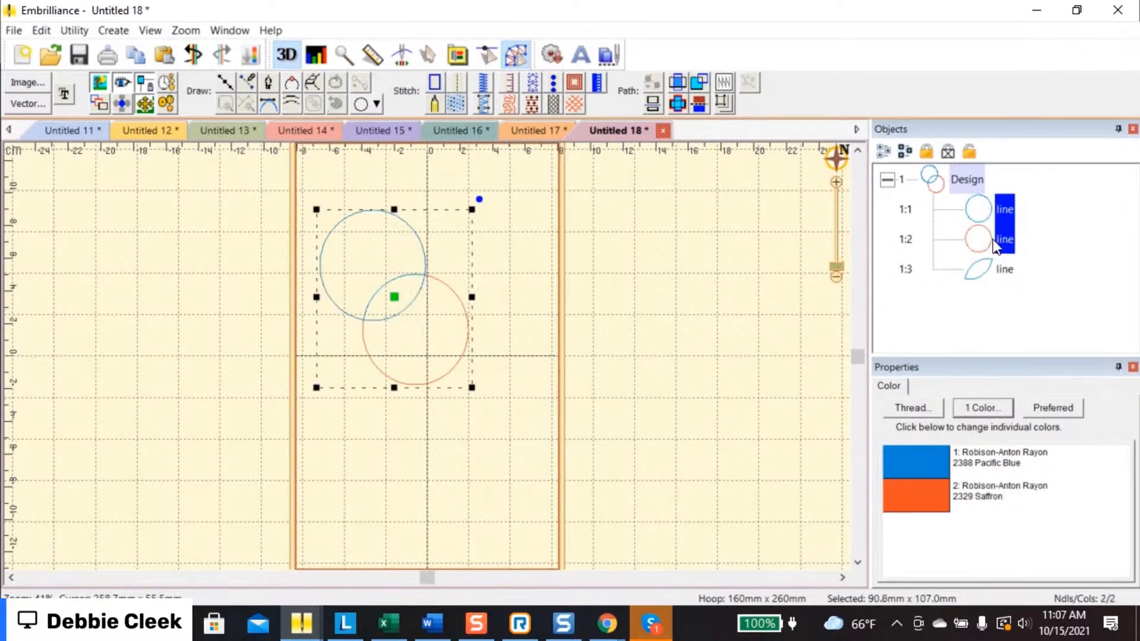
{"action": "right_click", "coordinate": [407, 272]}
{"action": "left_click", "coordinate": [434, 280]}
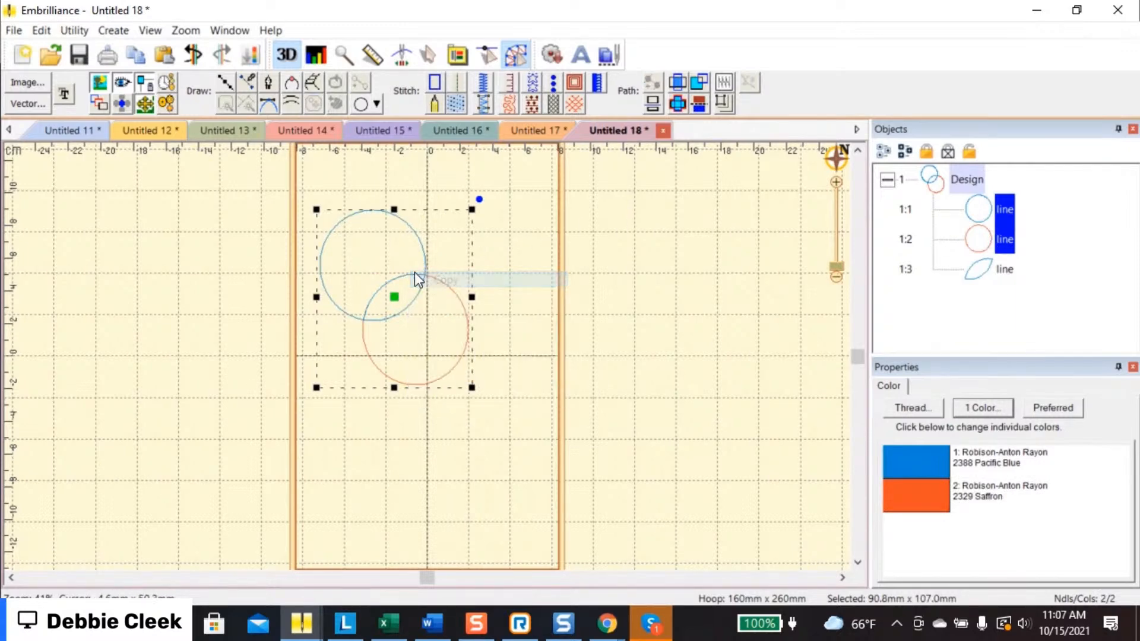
{"action": "left_click", "coordinate": [26, 49]}
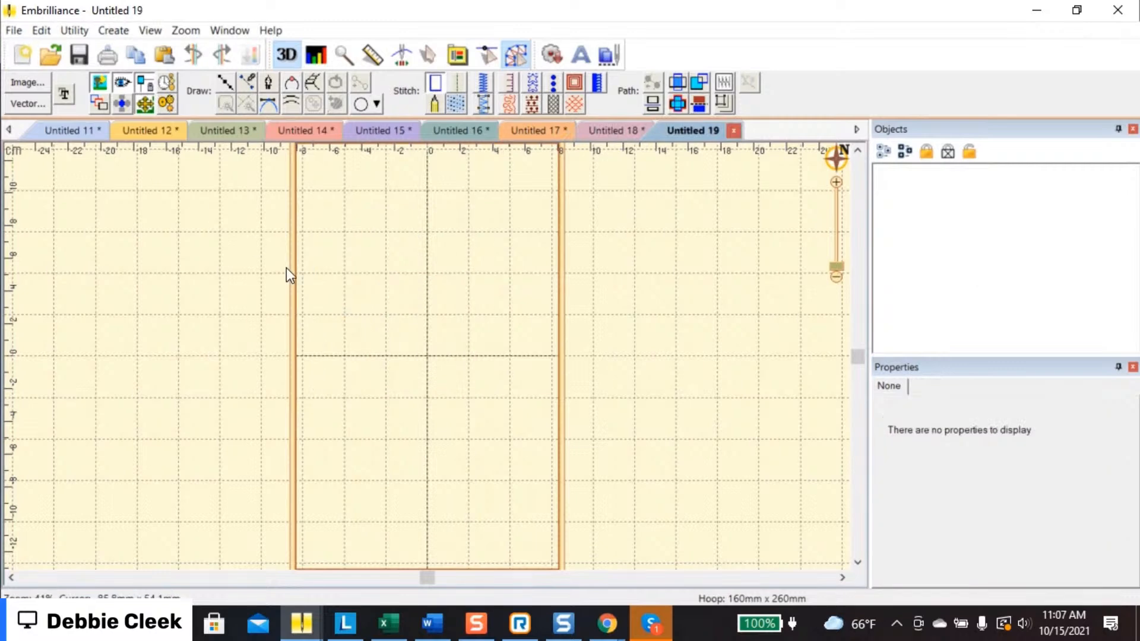
{"action": "right_click", "coordinate": [393, 297]}
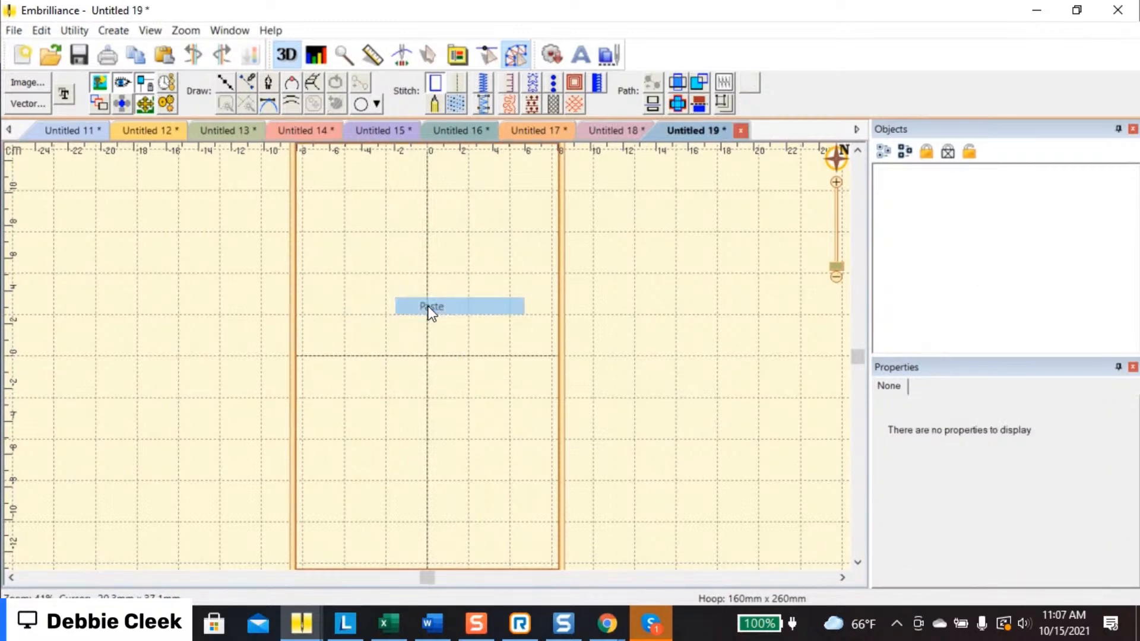
{"action": "left_click", "coordinate": [429, 305]}
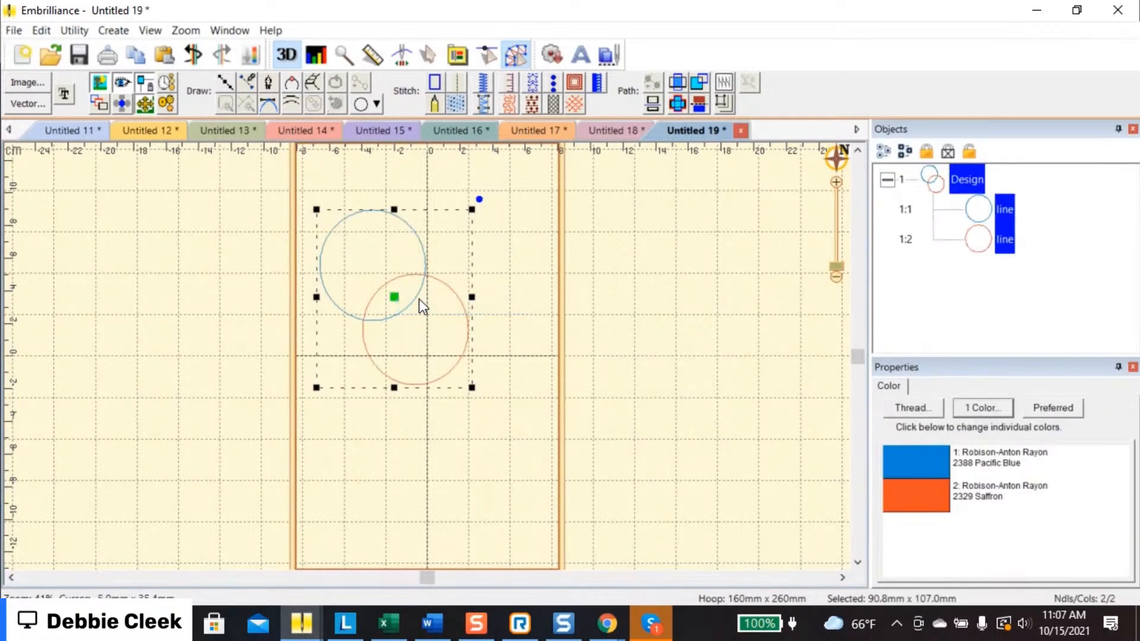
{"action": "left_click", "coordinate": [683, 102]}
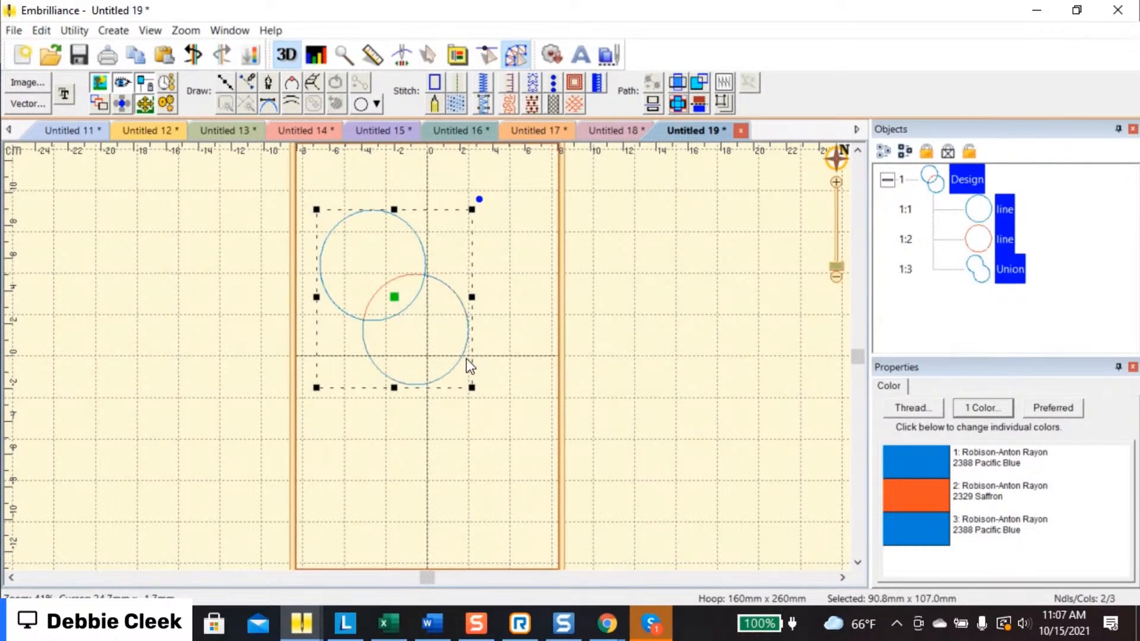
Paste the two circles again and move the new Saffron circle up and to the right so it overlaps the other shapes
{"action": "right_click", "coordinate": [511, 277]}
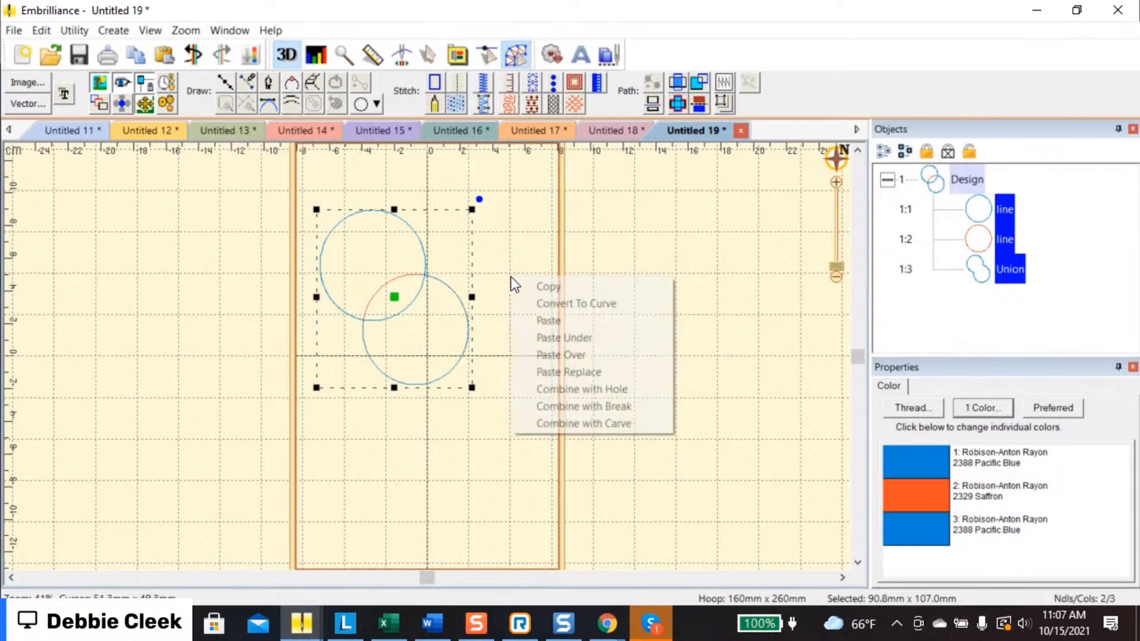
{"action": "left_click", "coordinate": [540, 320]}
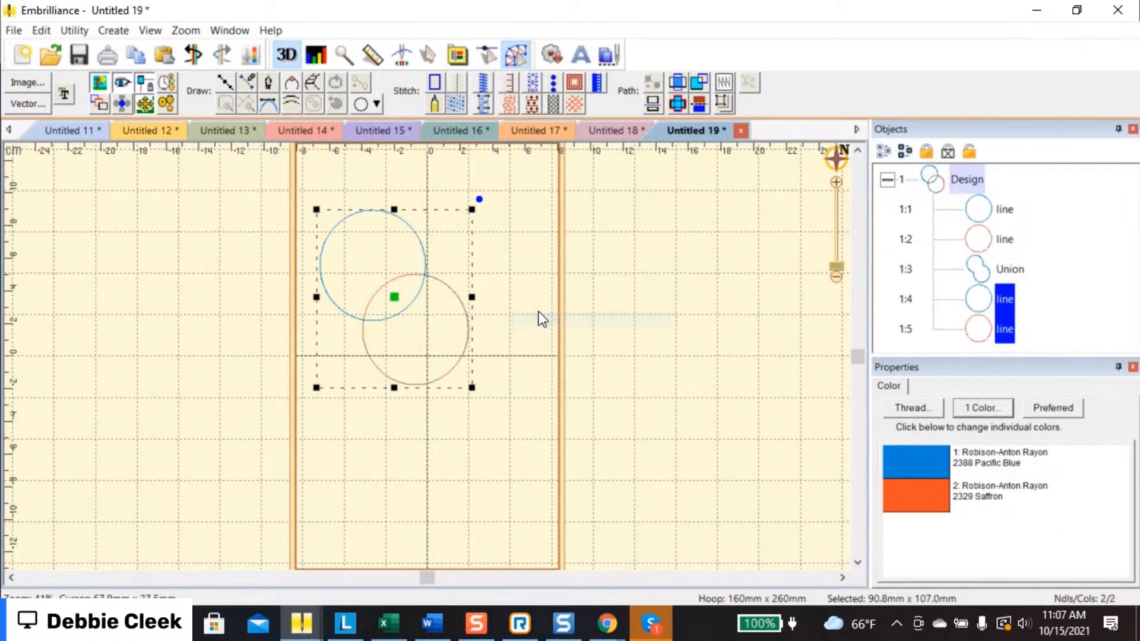
{"action": "left_click", "coordinate": [464, 305]}
{"action": "left_click", "coordinate": [467, 311]}
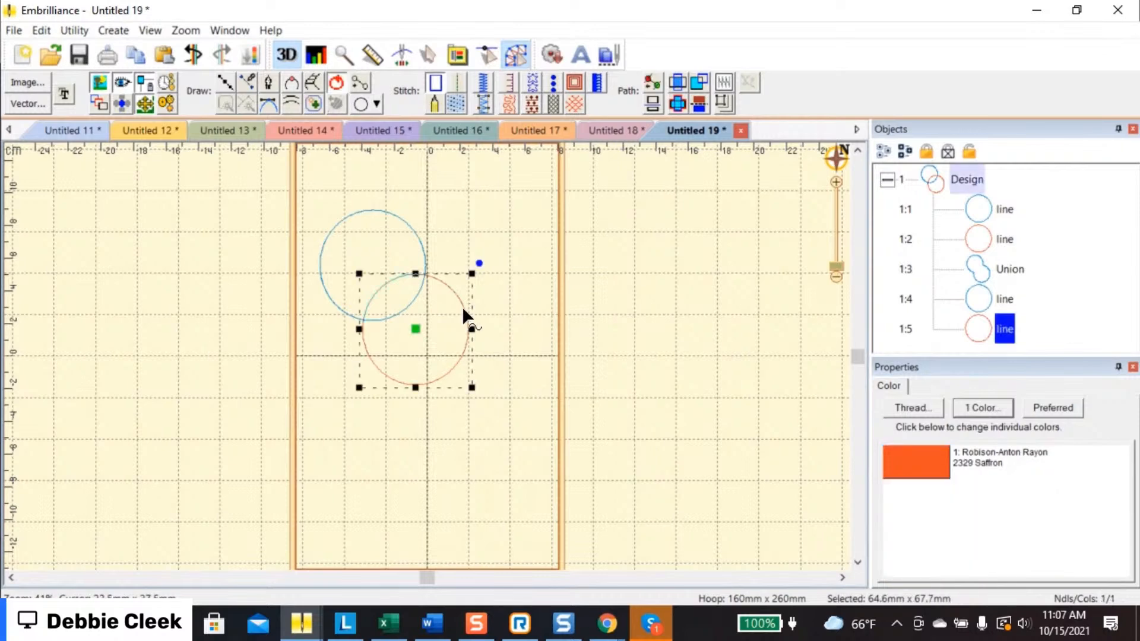
{"action": "left_click_drag", "start_coordinate": [418, 334], "coordinate": [456, 266]}
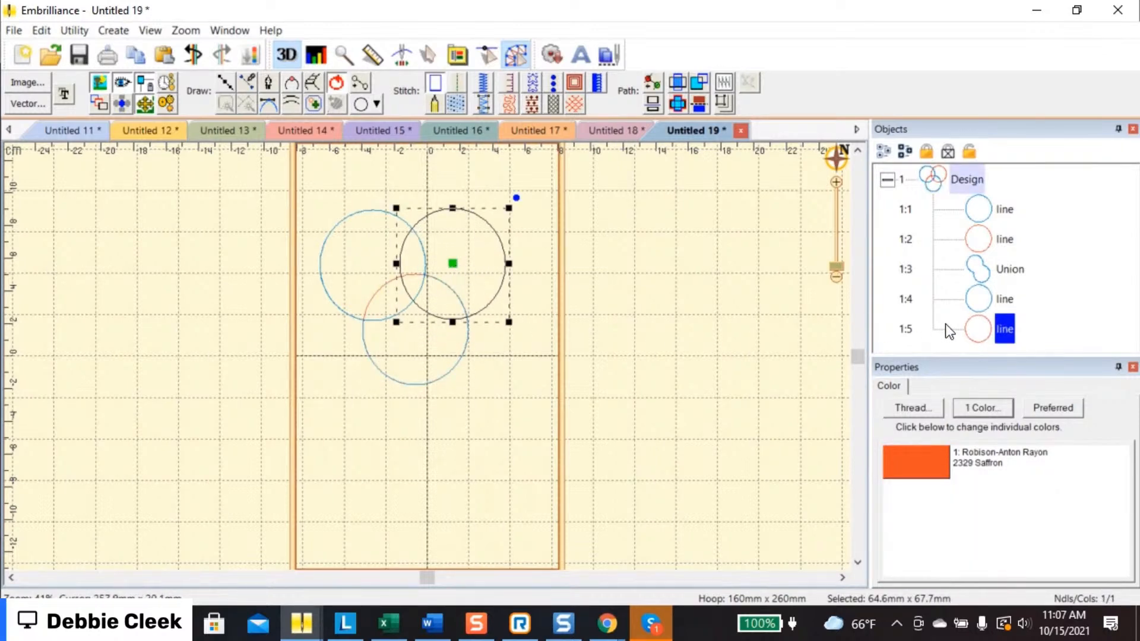
Select every object in the design and create one union shape from all three overlapping circles
{"action": "left_click", "coordinate": [878, 153]}
{"action": "left_click", "coordinate": [678, 102]}
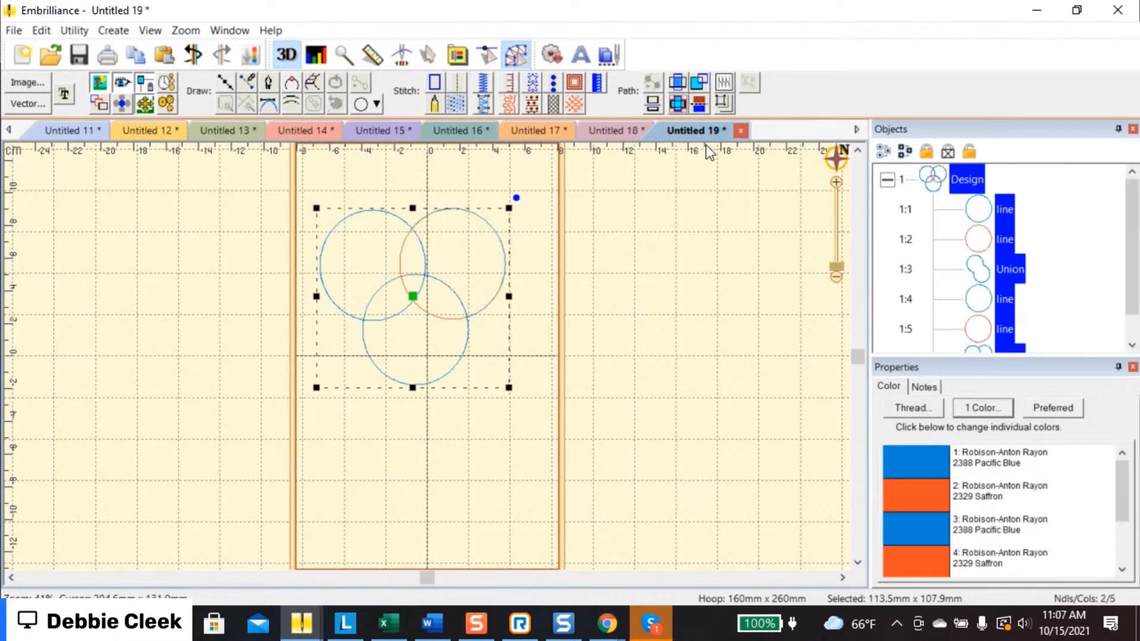
{"action": "left_click_drag", "start_coordinate": [1136, 252], "coordinate": [1137, 276]}
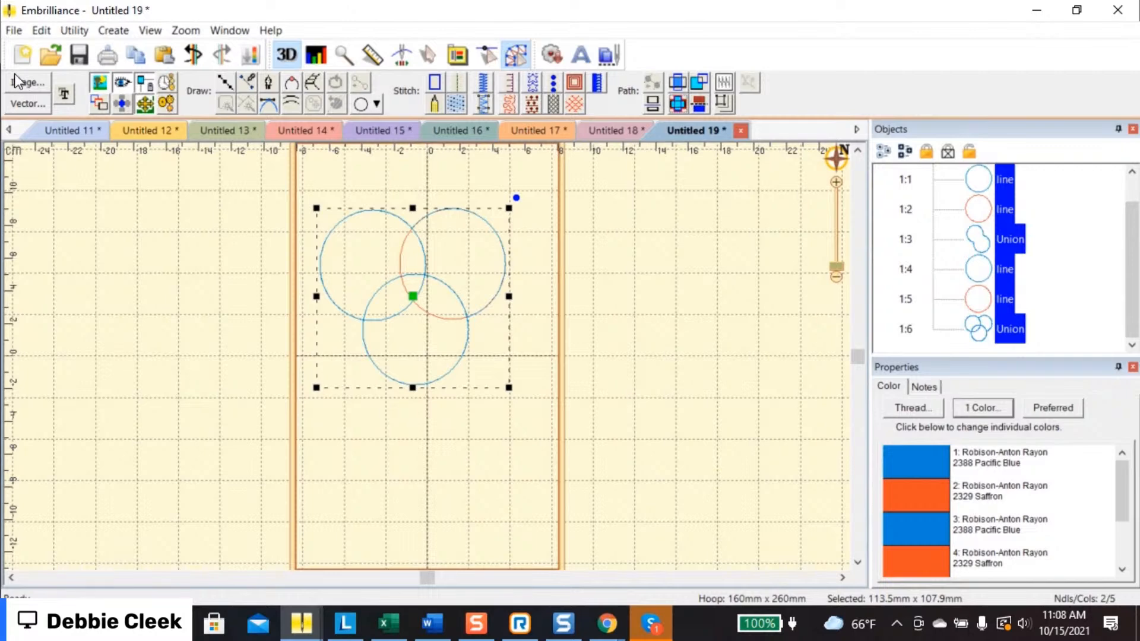
Create another new design, paste the two circles and move them down and right toward the hoop center
{"action": "left_click", "coordinate": [20, 57]}
{"action": "right_click", "coordinate": [354, 276]}
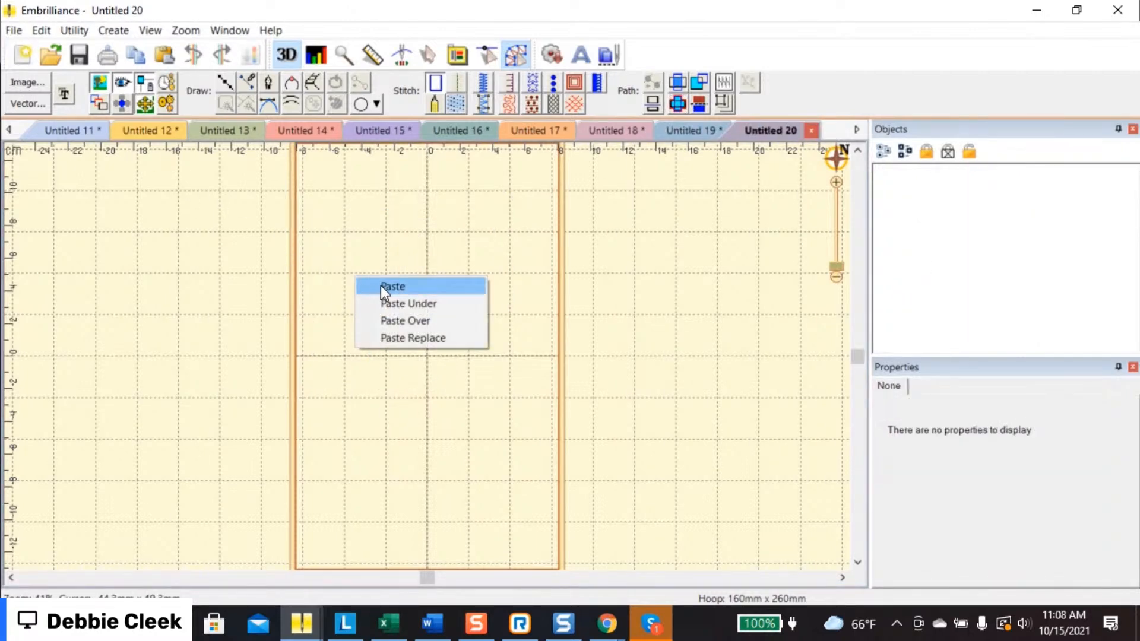
{"action": "left_click", "coordinate": [380, 286]}
{"action": "left_click_drag", "start_coordinate": [394, 300], "coordinate": [422, 348]}
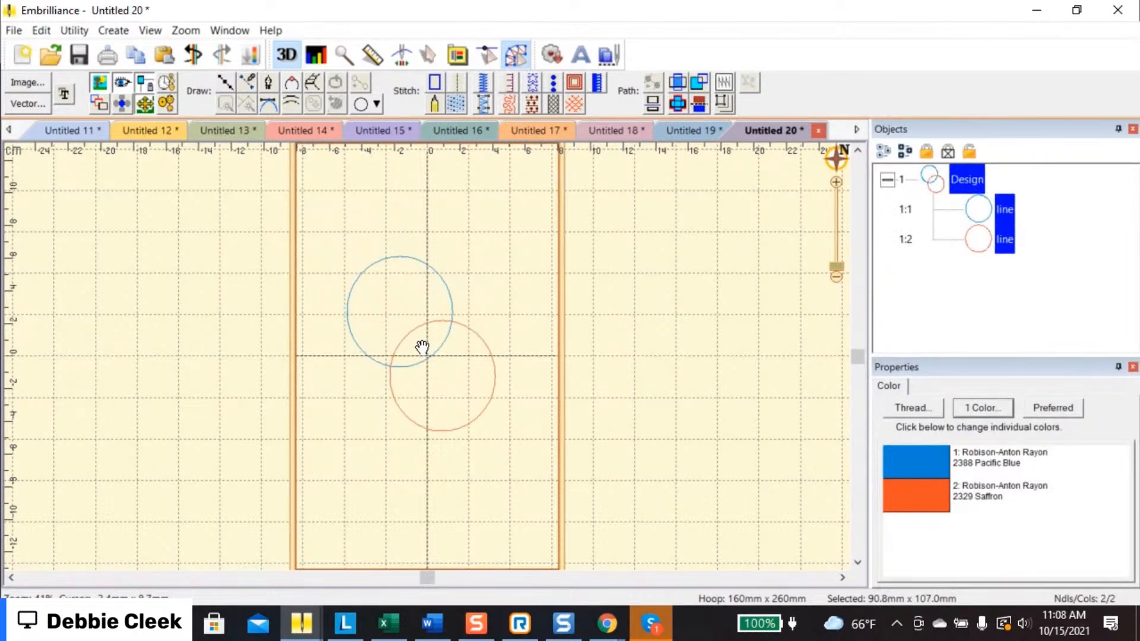
Subtract the Saffron circle from the Pacific Blue circle, keeping only the cut blue shape
{"action": "left_click", "coordinate": [835, 265]}
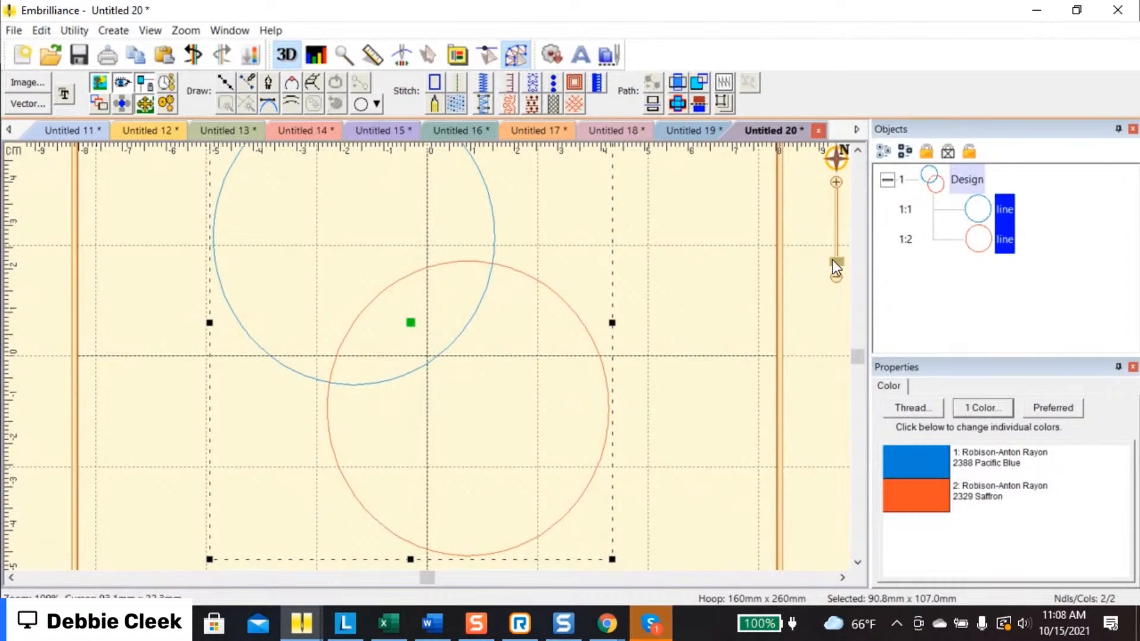
{"action": "scroll", "coordinate": [835, 263], "scroll_direction": "down", "scroll_amount": 2}
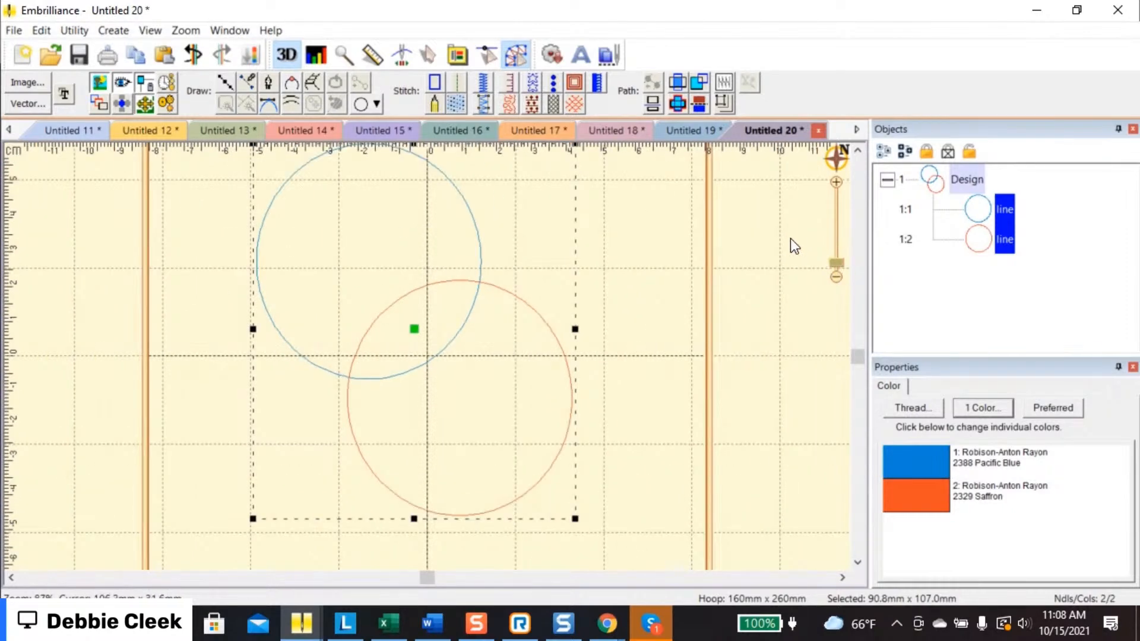
{"action": "left_click", "coordinate": [699, 85]}
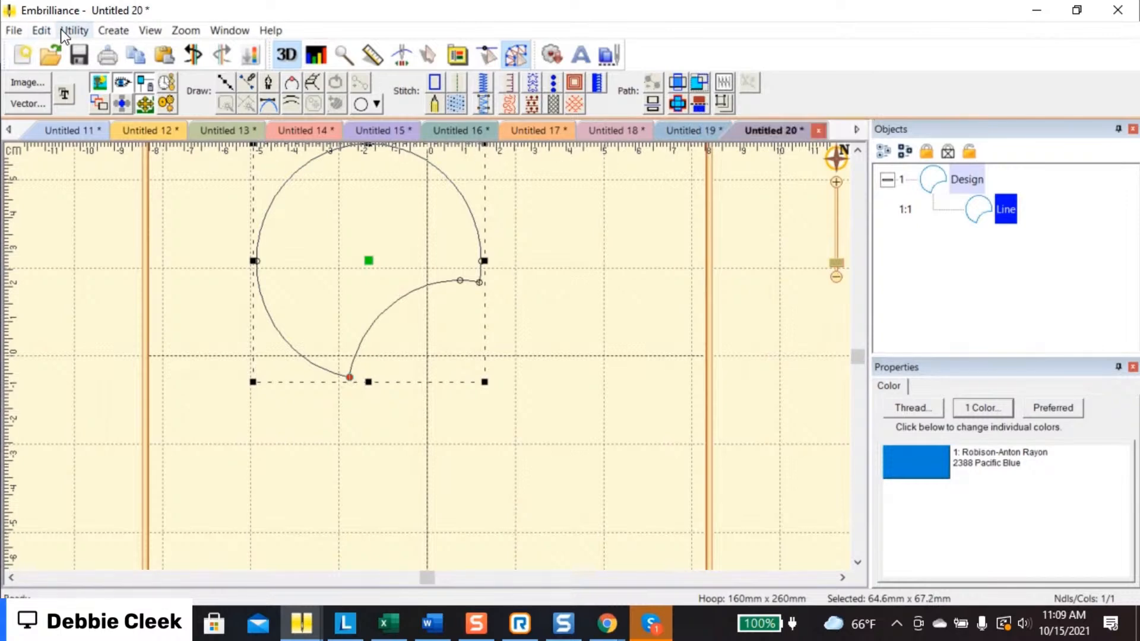
Paste the two circles into a fresh design and shift the pair slightly down and right to center them
{"action": "left_click", "coordinate": [14, 57]}
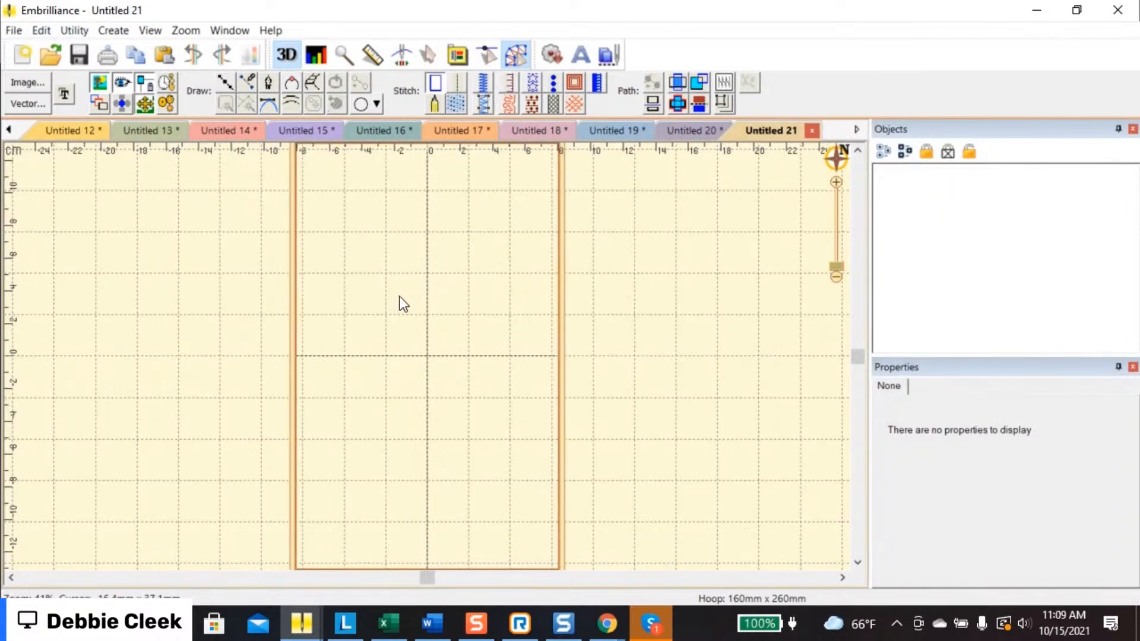
{"action": "right_click", "coordinate": [400, 297]}
{"action": "left_click", "coordinate": [423, 305]}
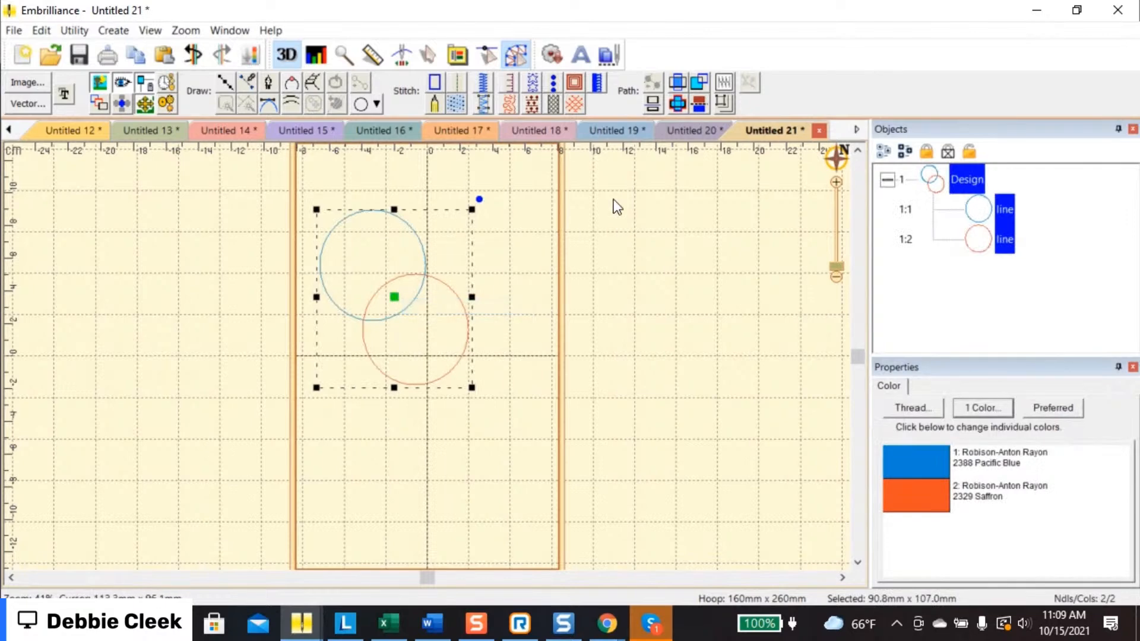
{"action": "left_click_drag", "start_coordinate": [395, 298], "coordinate": [419, 331]}
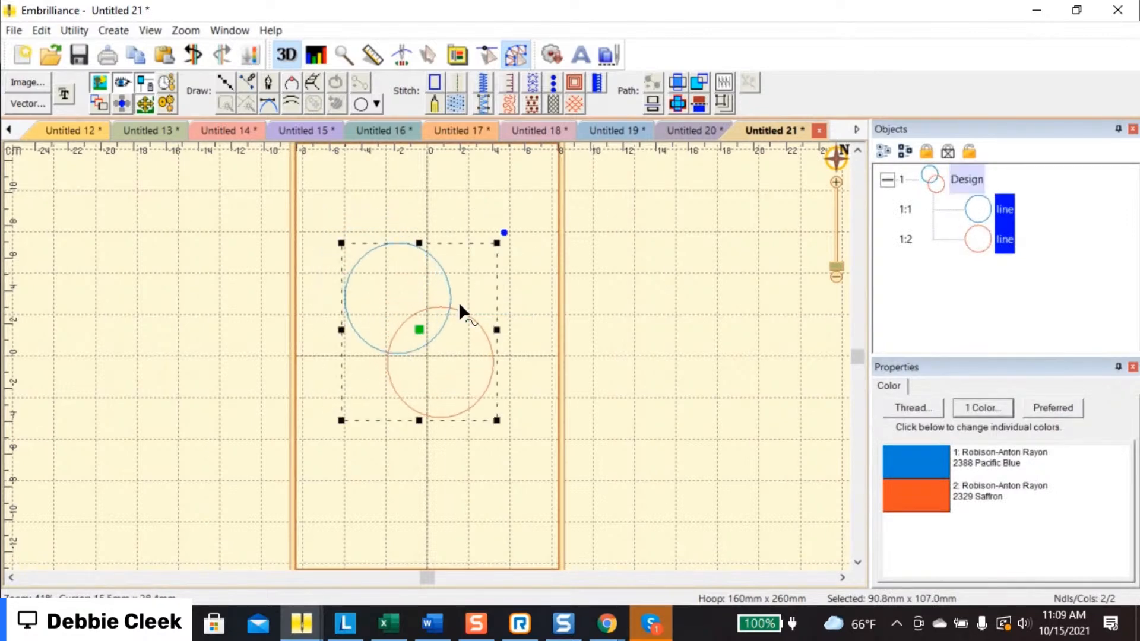
Remove the part of the blue circle hidden beneath the Saffron circle and move the Saffron circle away to expose the cut
{"action": "left_click", "coordinate": [699, 112]}
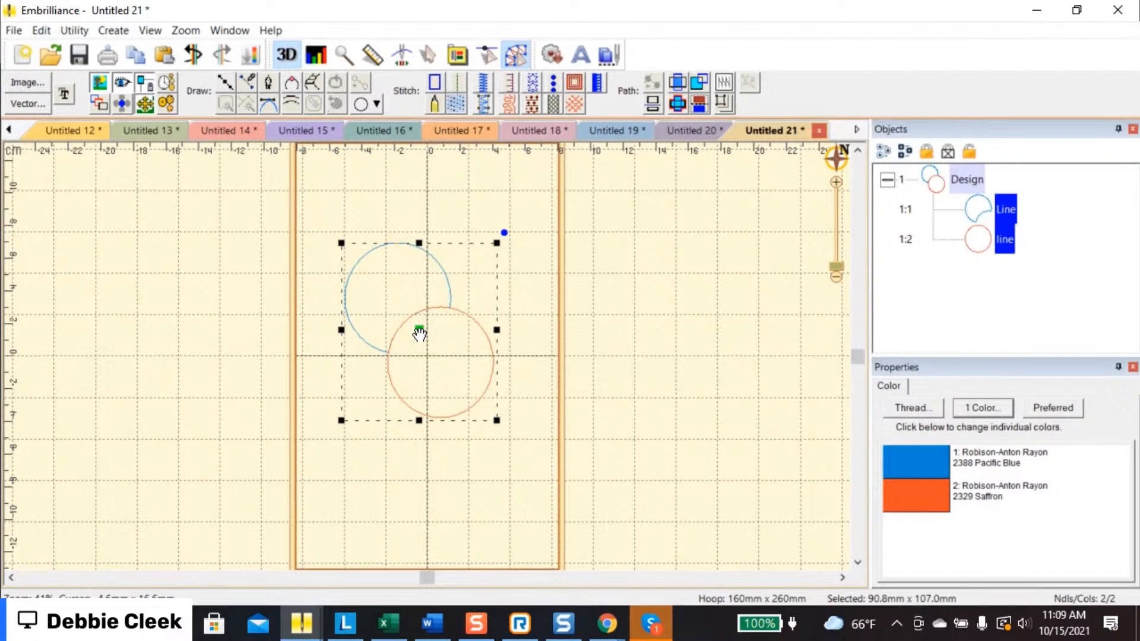
{"action": "mouse_move", "coordinate": [419, 335]}
{"action": "left_mouse_down"}
{"action": "mouse_move", "coordinate": [429, 348]}
{"action": "mouse_move", "coordinate": [428, 333]}
{"action": "left_mouse_up"}
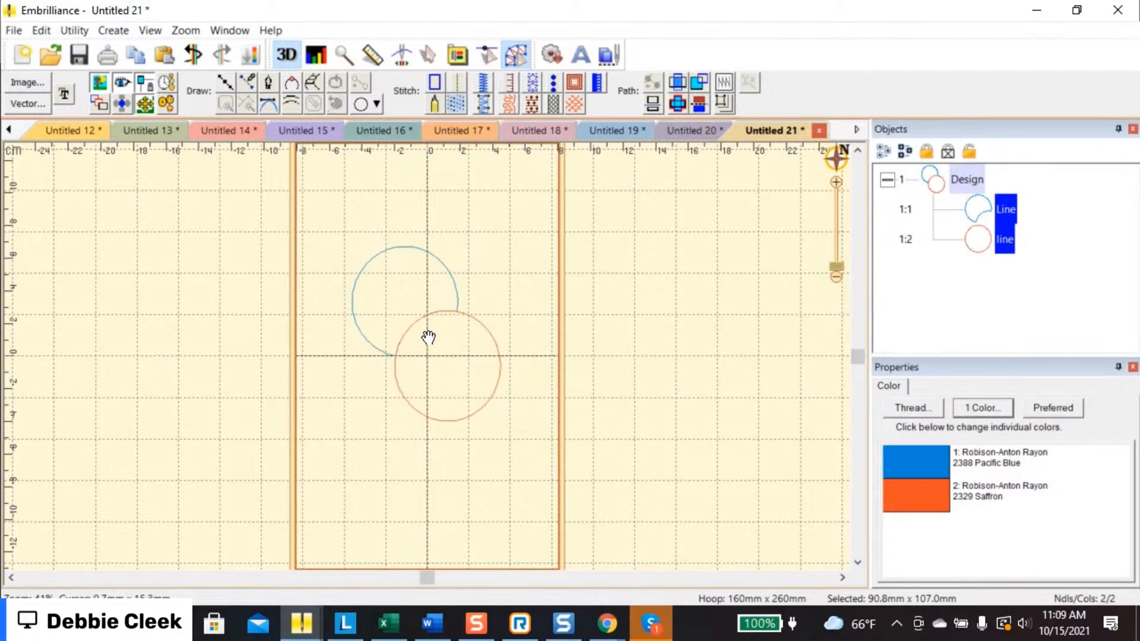
{"action": "left_click", "coordinate": [447, 337]}
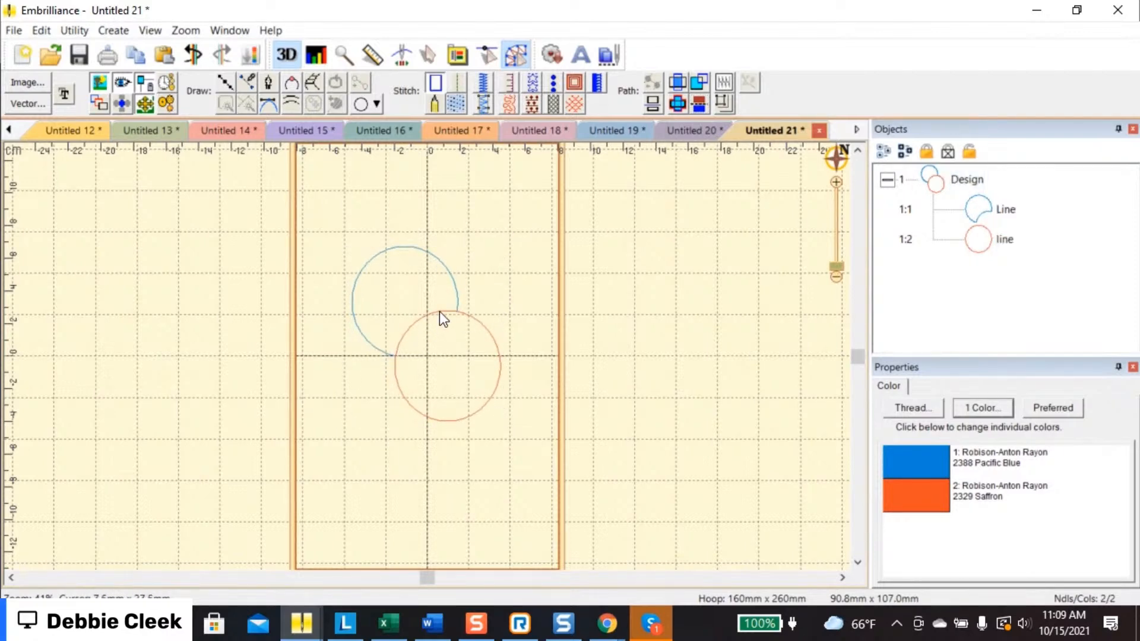
{"action": "left_click", "coordinate": [439, 311]}
{"action": "left_click_drag", "start_coordinate": [448, 366], "coordinate": [457, 388]}
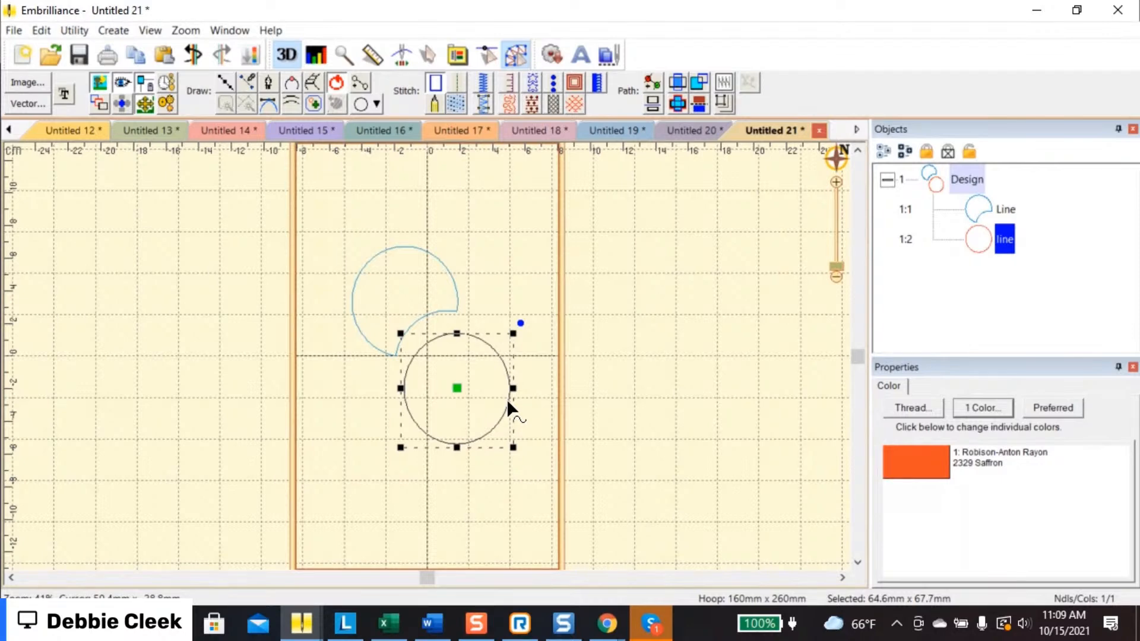
Create a new design and add an ABC lettering object to the hoop
{"action": "left_click", "coordinate": [23, 54]}
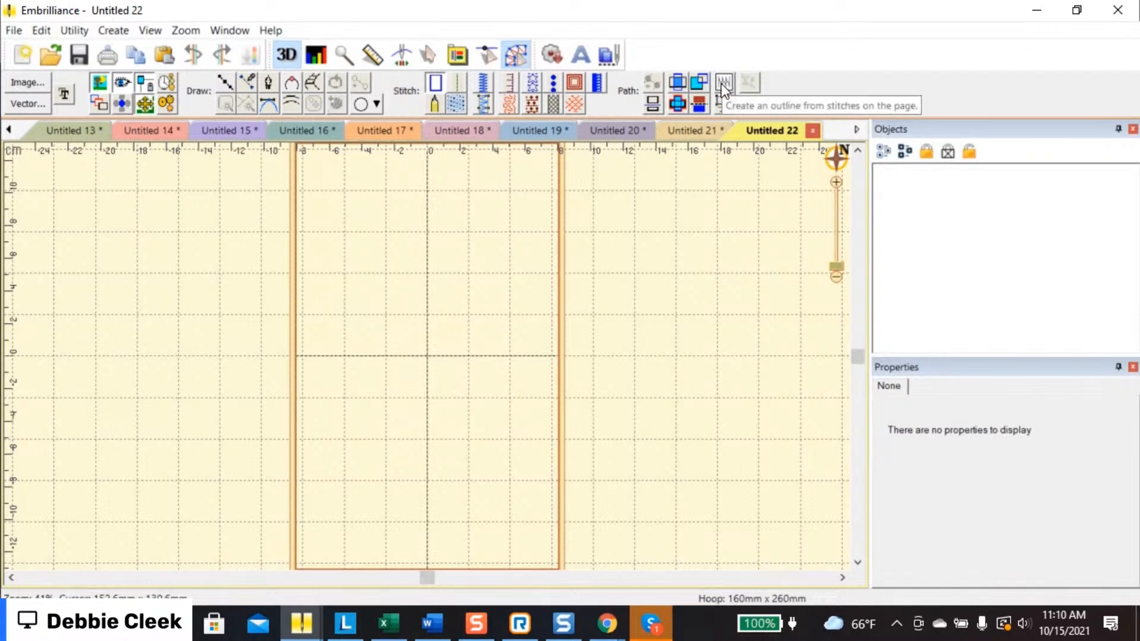
{"action": "left_click", "coordinate": [581, 55]}
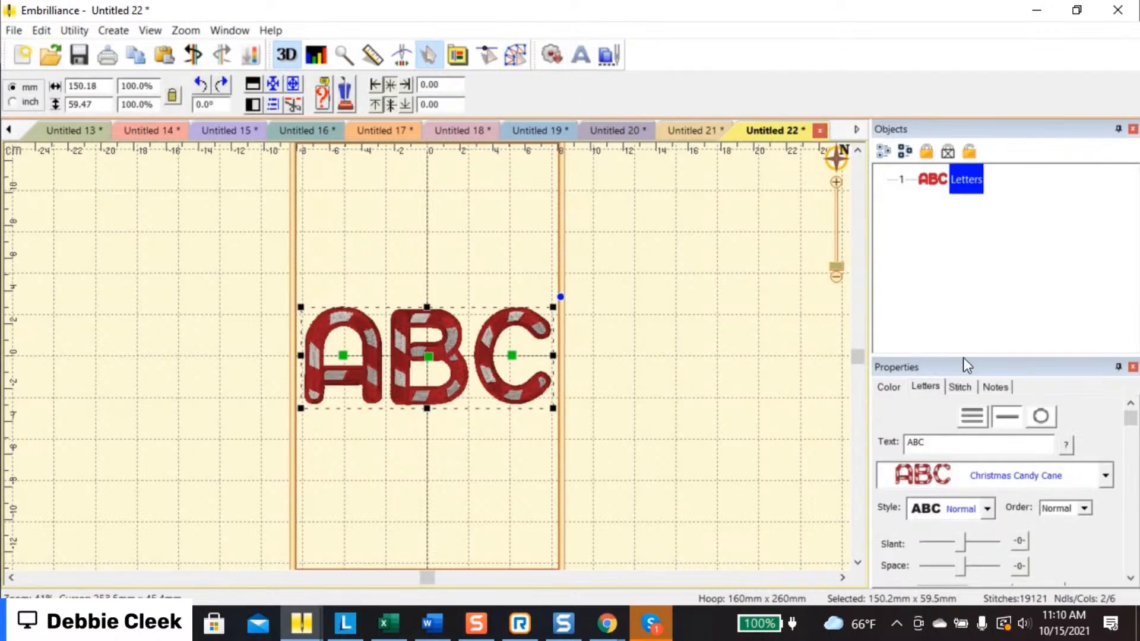
Change the ABC lettering's font to Merrowly Bonny and hide the hoop
{"action": "left_click", "coordinate": [1105, 475]}
{"action": "scroll", "coordinate": [1108, 416], "scroll_direction": "down", "scroll_amount": 10}
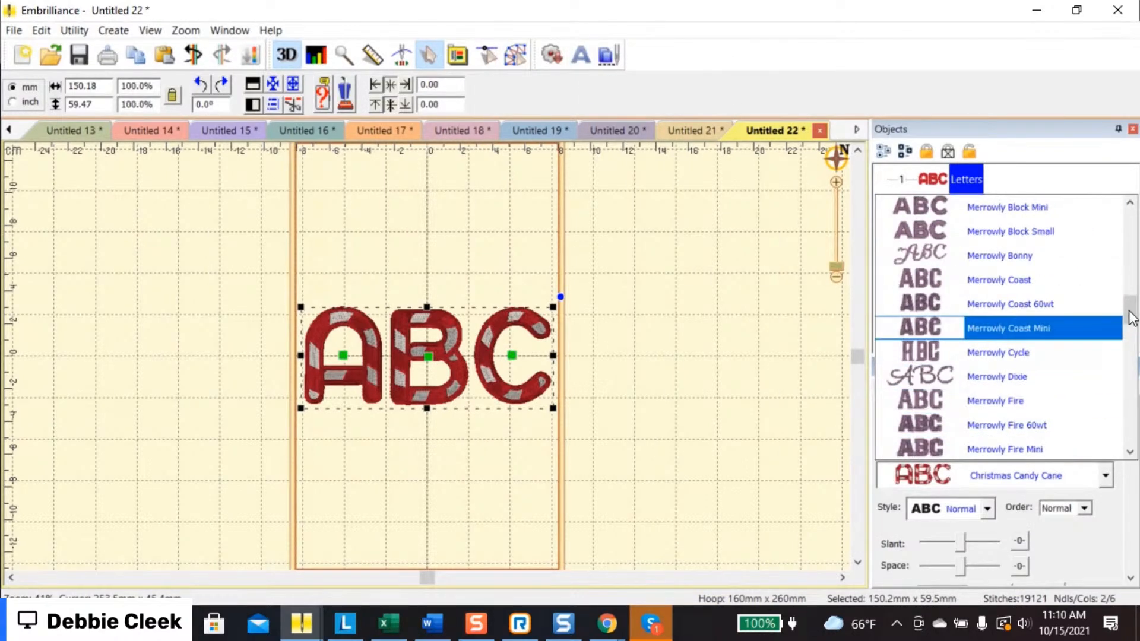
{"action": "left_click_drag", "start_coordinate": [1131, 317], "coordinate": [1120, 276]}
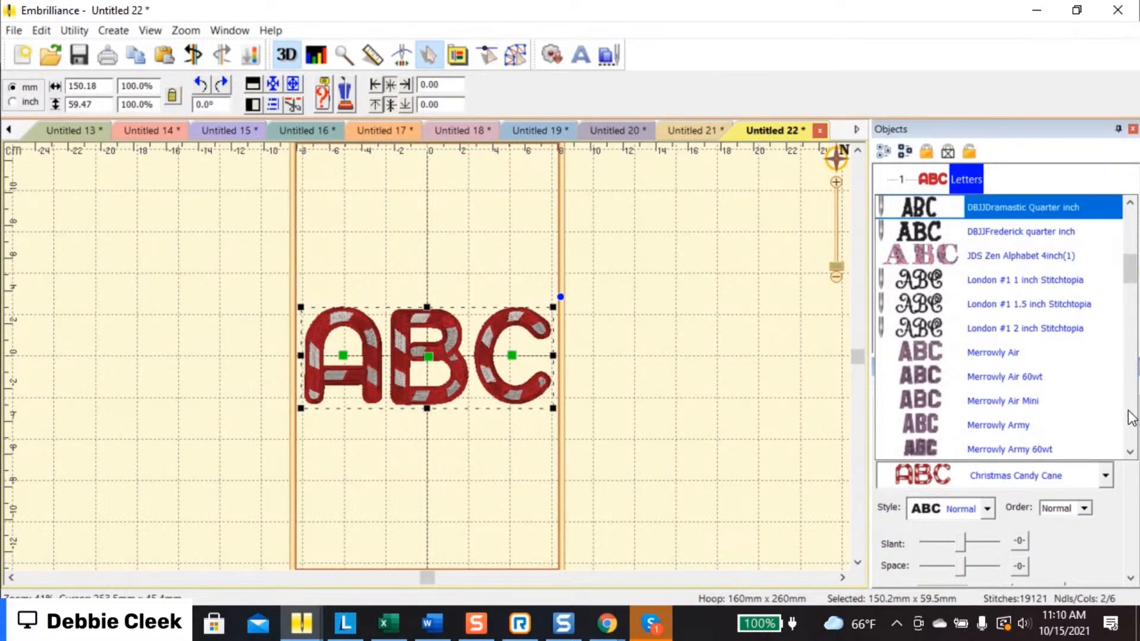
{"action": "left_click", "coordinate": [1129, 453]}
{"action": "left_click_drag", "start_coordinate": [1129, 452], "coordinate": [1130, 455]}
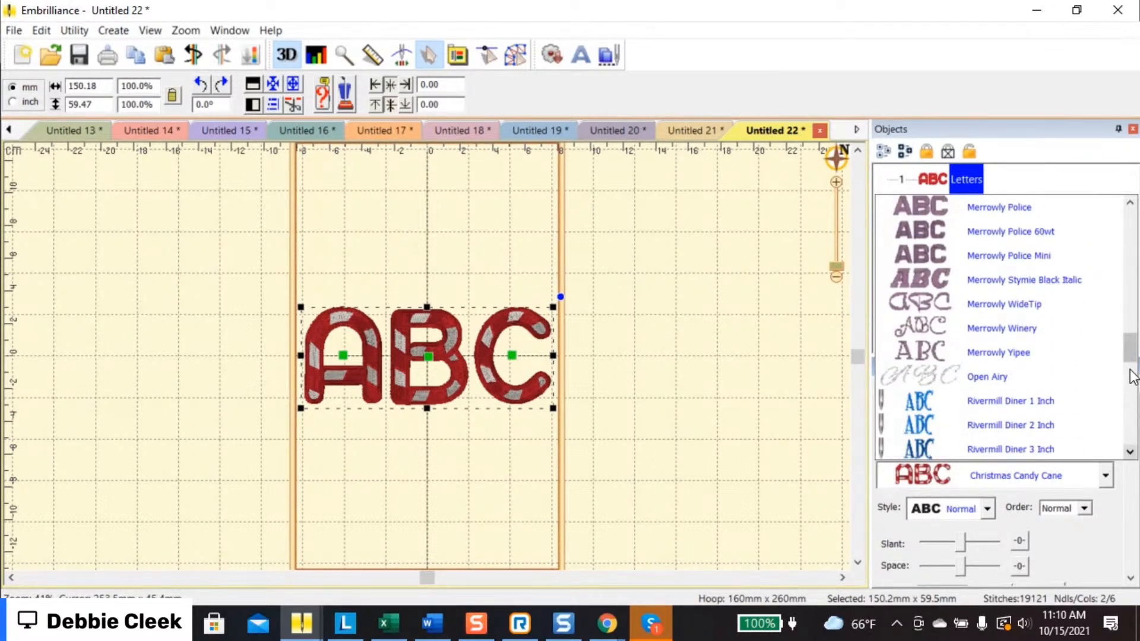
{"action": "left_click_drag", "start_coordinate": [1131, 352], "coordinate": [1129, 221]}
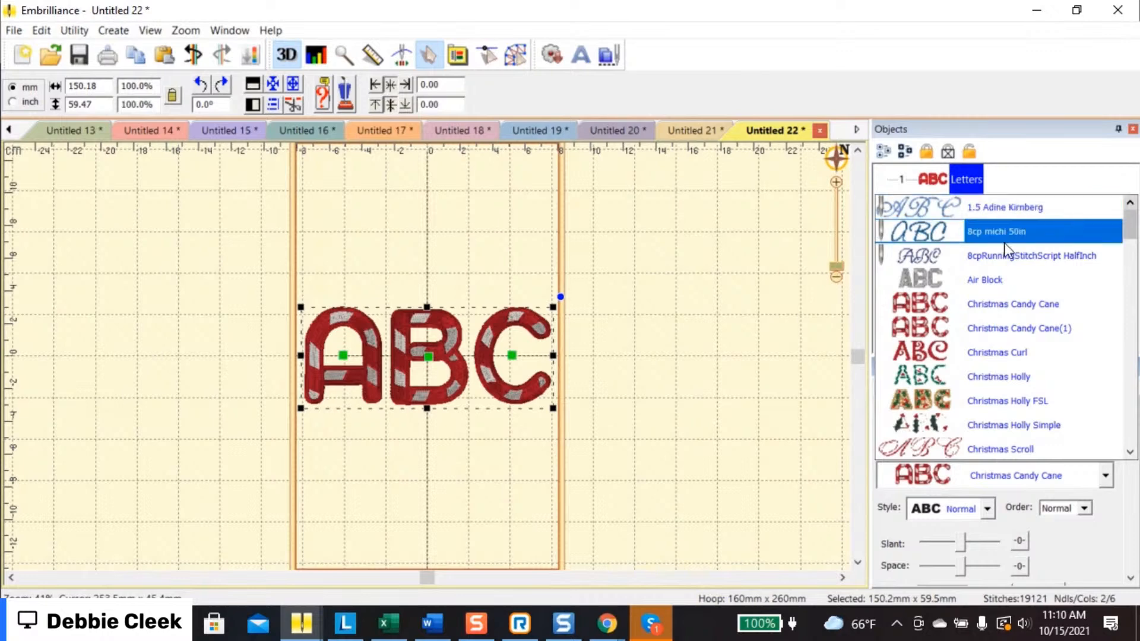
{"action": "left_click_drag", "start_coordinate": [1133, 225], "coordinate": [1118, 311]}
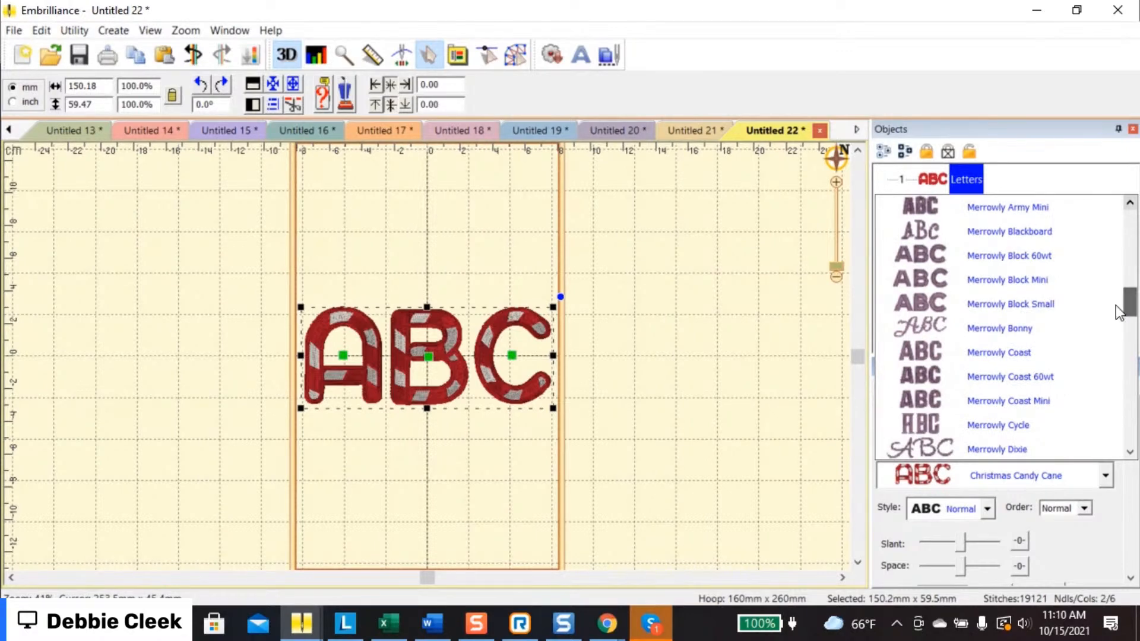
{"action": "left_click", "coordinate": [1051, 330]}
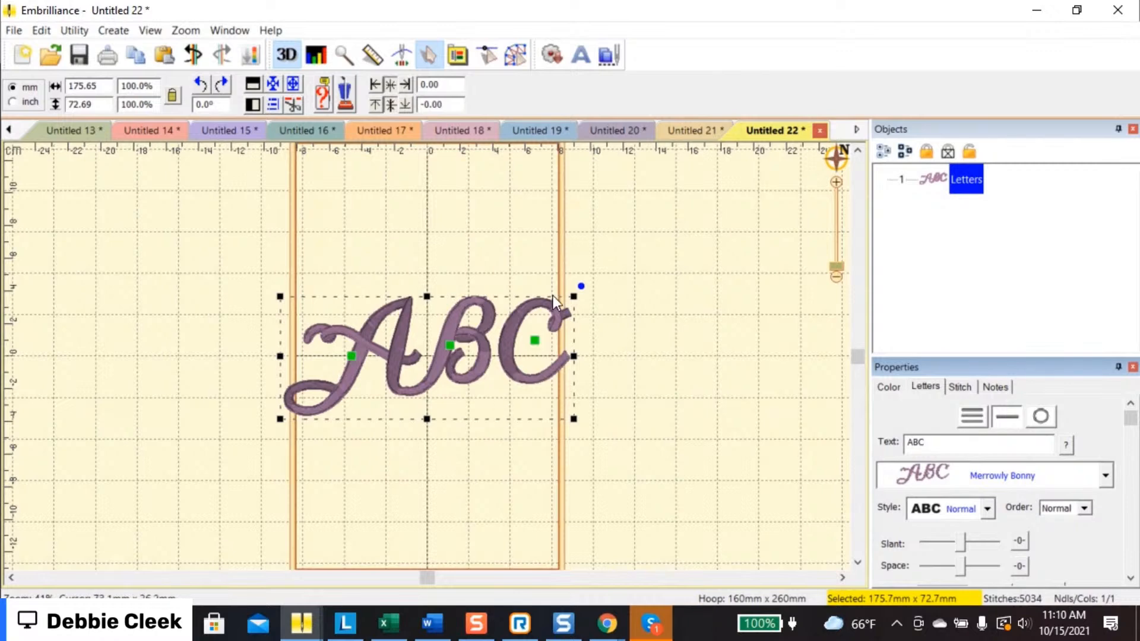
{"action": "left_click", "coordinate": [151, 33]}
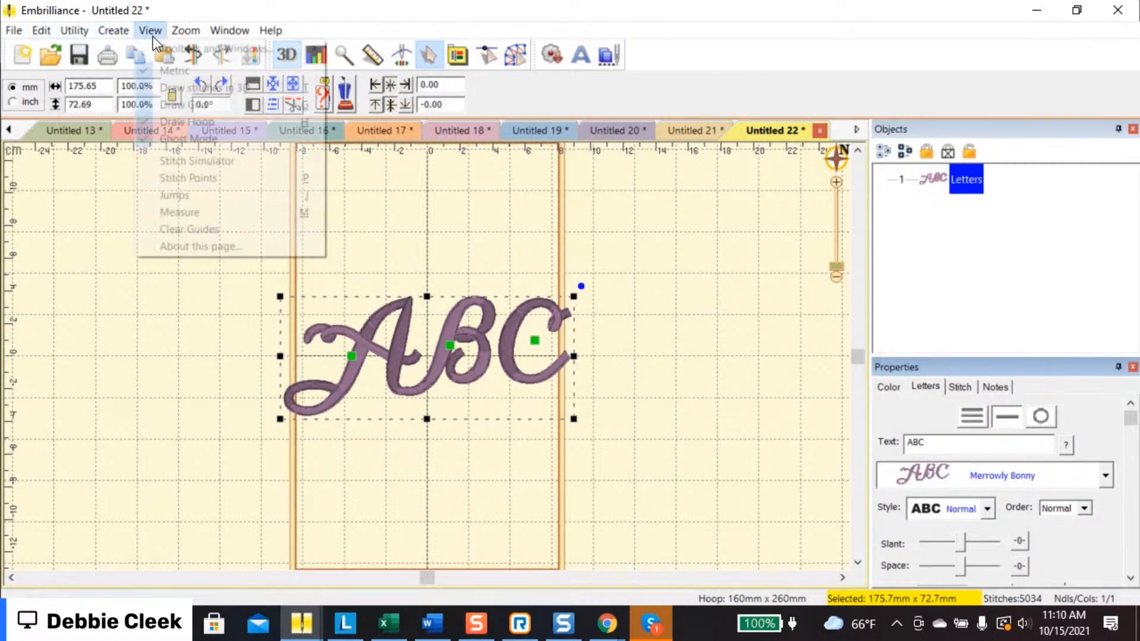
{"action": "left_click", "coordinate": [150, 118]}
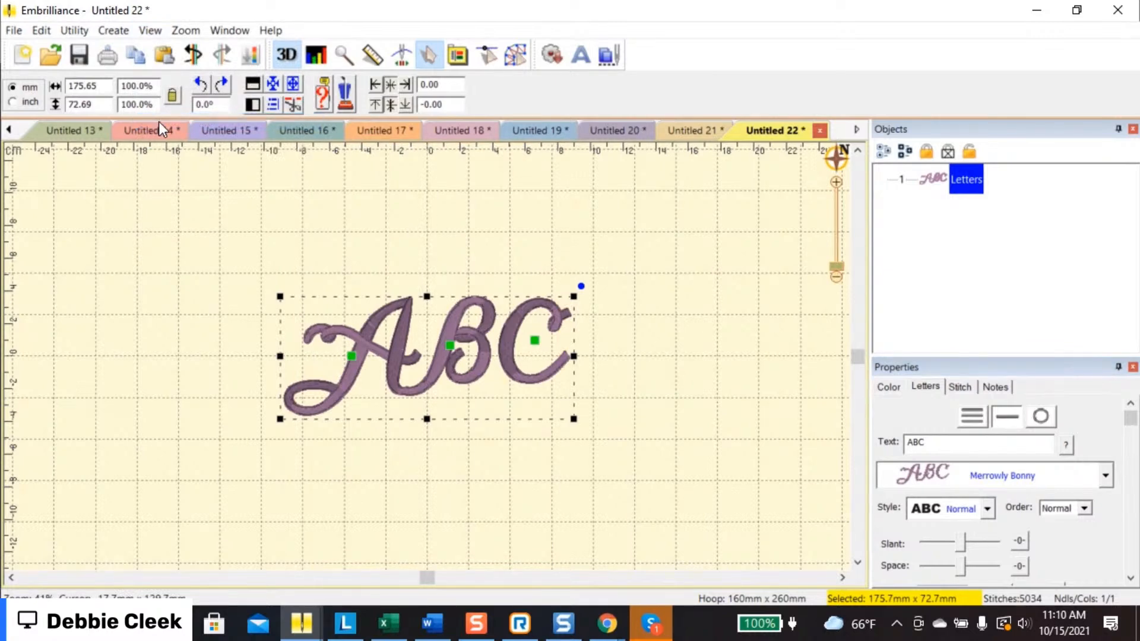
Switch to stitch creation mode and generate stitch outlines from the ABC lettering object
{"action": "left_click", "coordinate": [511, 59]}
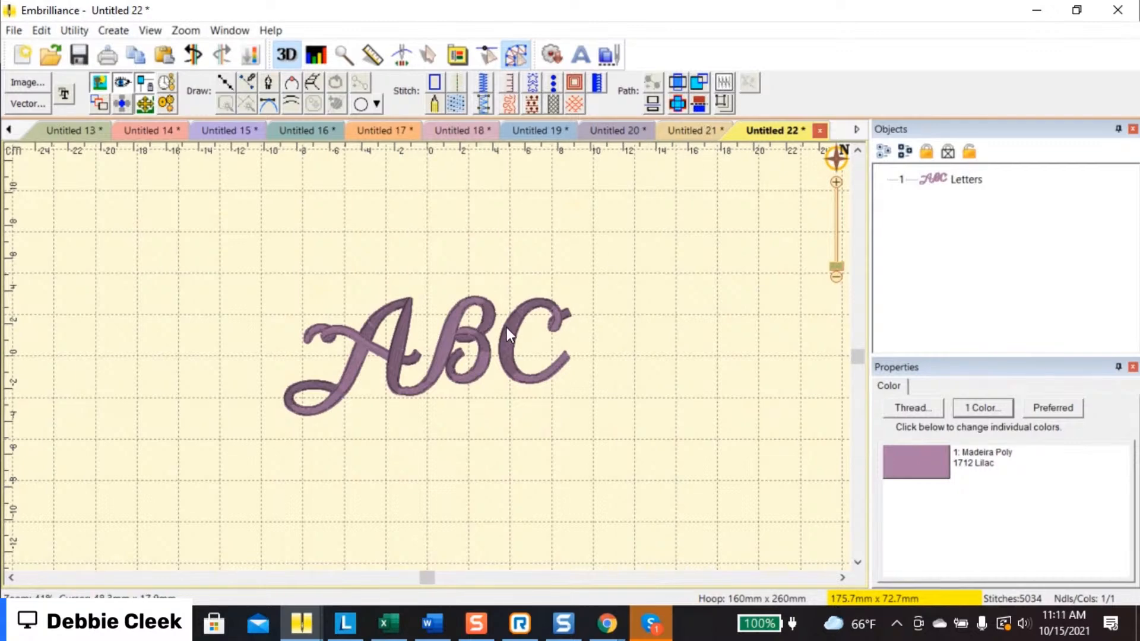
{"action": "left_click", "coordinate": [882, 153]}
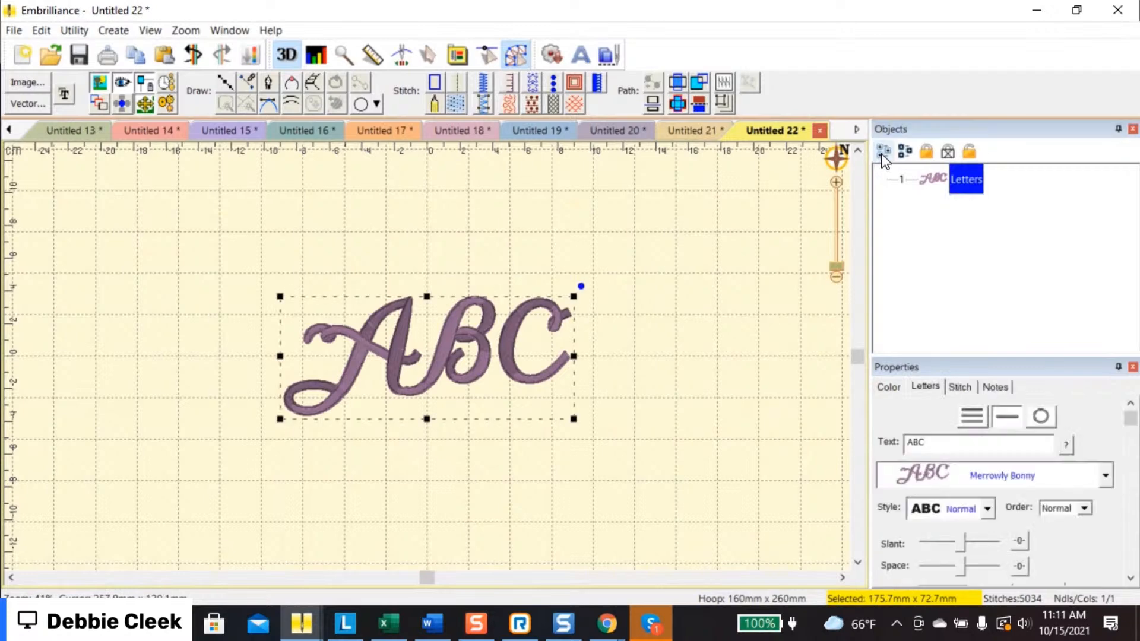
{"action": "left_click", "coordinate": [728, 83]}
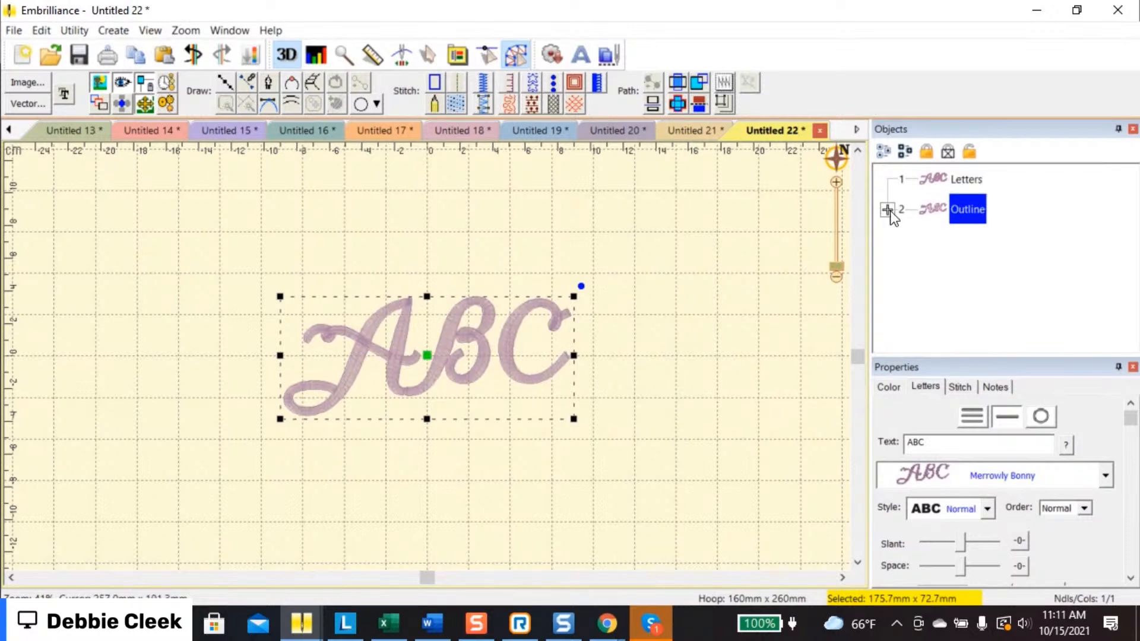
Duplicate the three letter outlines within the Outline group and convert the copies to run stitches
{"action": "right_click", "coordinate": [452, 340]}
{"action": "left_click", "coordinate": [472, 348]}
{"action": "right_click", "coordinate": [472, 348]}
{"action": "left_click", "coordinate": [493, 373]}
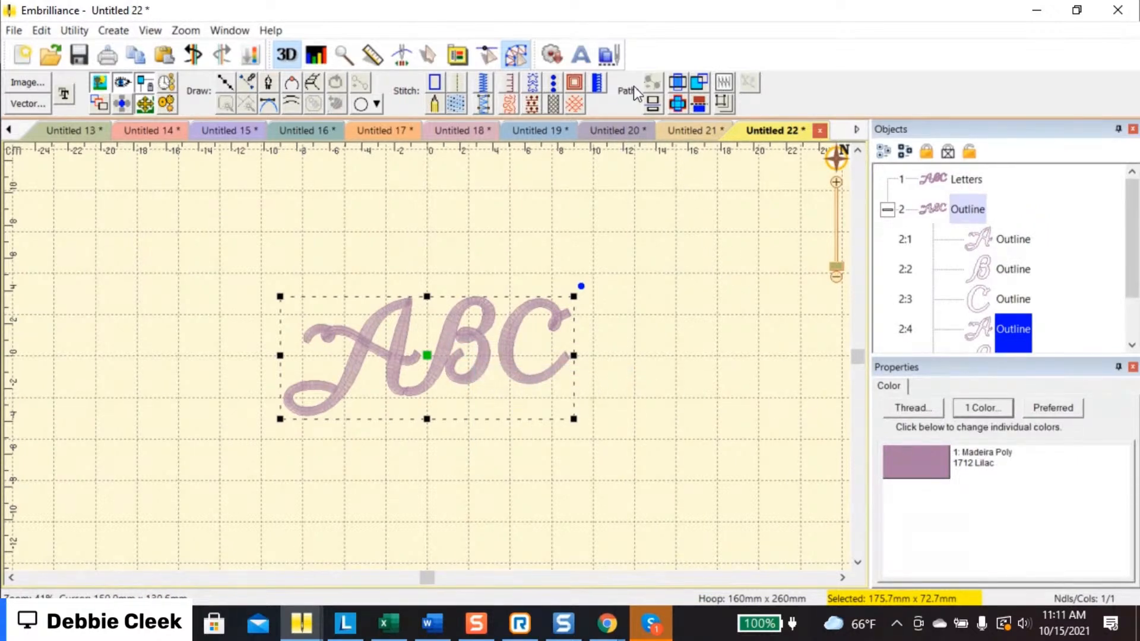
{"action": "left_click", "coordinate": [459, 82]}
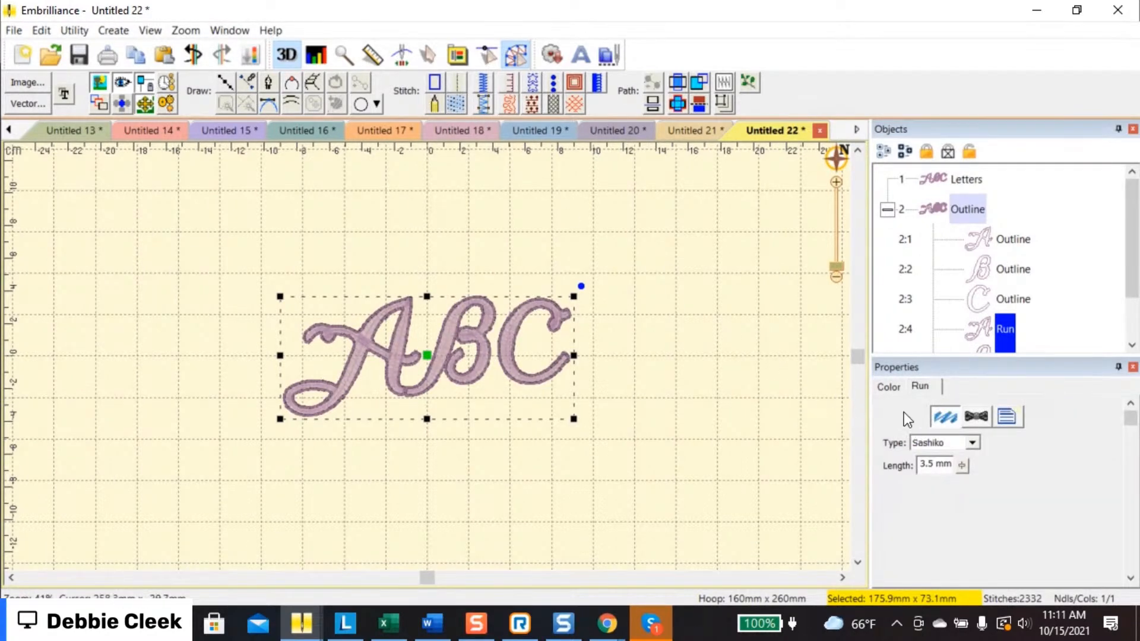
Recolor the run-stitch outlines with Madeira Poly 1709 Shocking Pink
{"action": "left_click", "coordinate": [891, 387]}
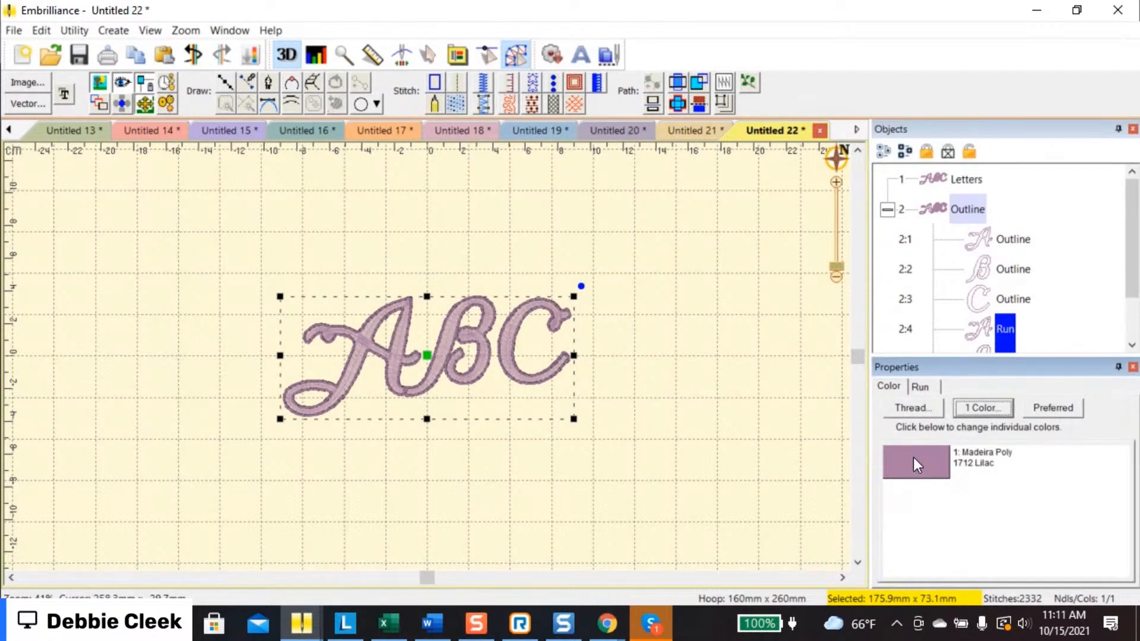
{"action": "left_click", "coordinate": [913, 457]}
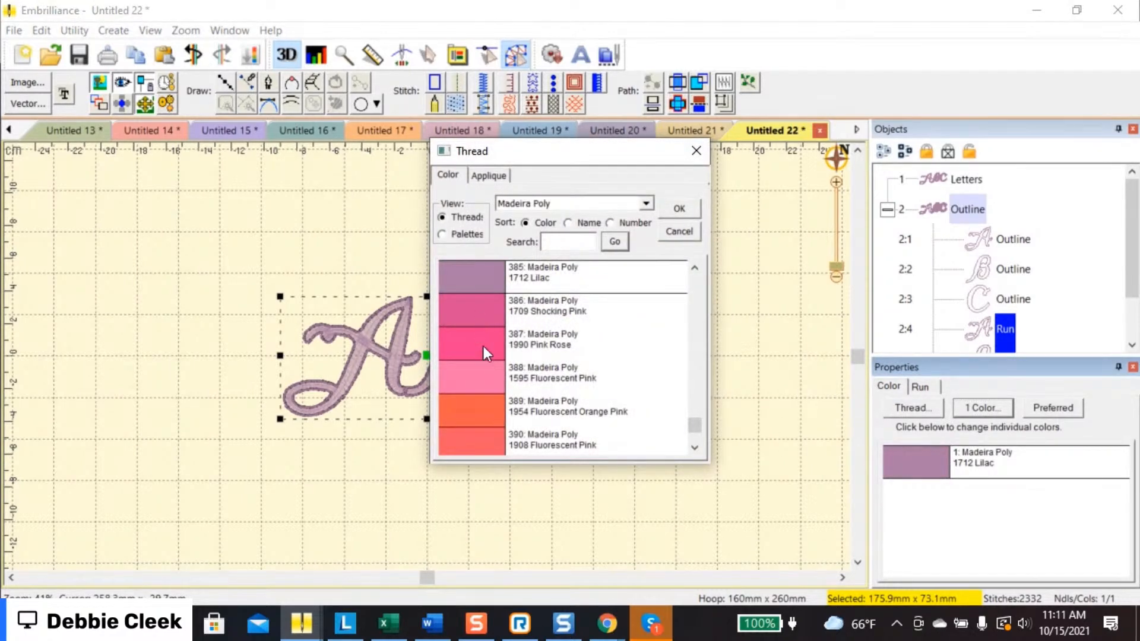
{"action": "left_click", "coordinate": [479, 315]}
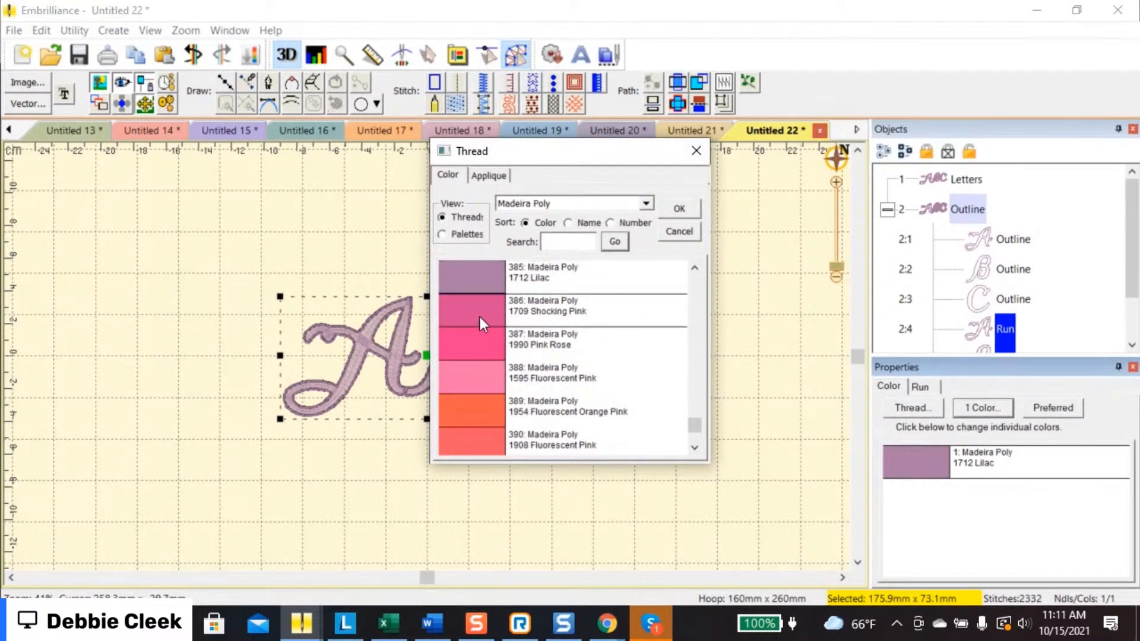
{"action": "left_click", "coordinate": [669, 212]}
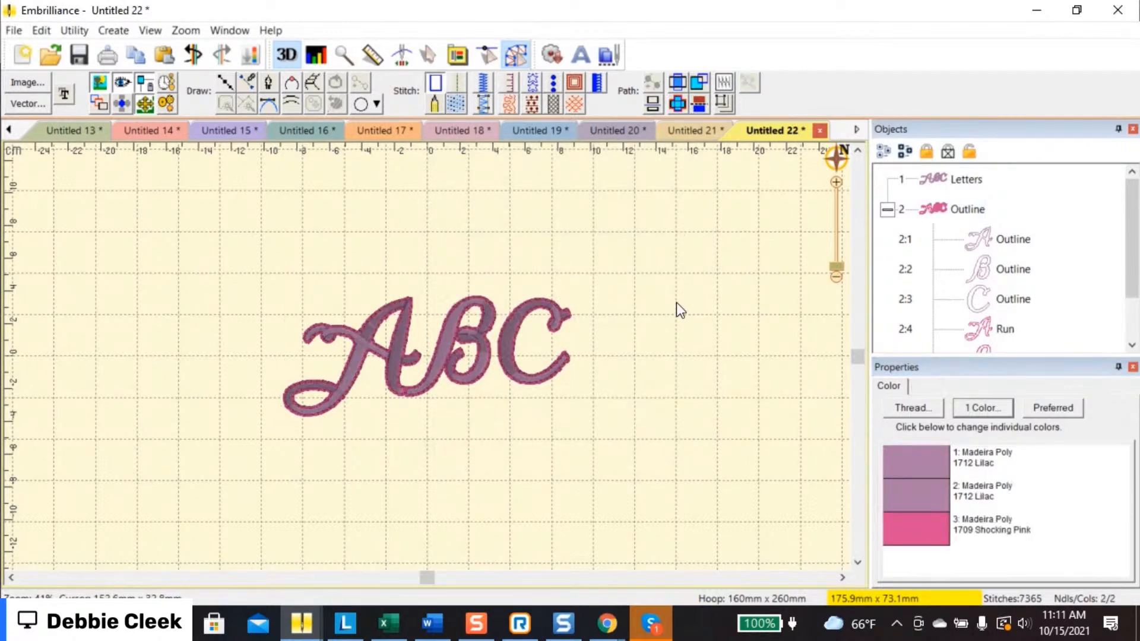
Inflate the three unstitched A, B and C outlines by 5.1 mm with softened corners and Remove holes enabled
{"action": "left_click", "coordinate": [1007, 245]}
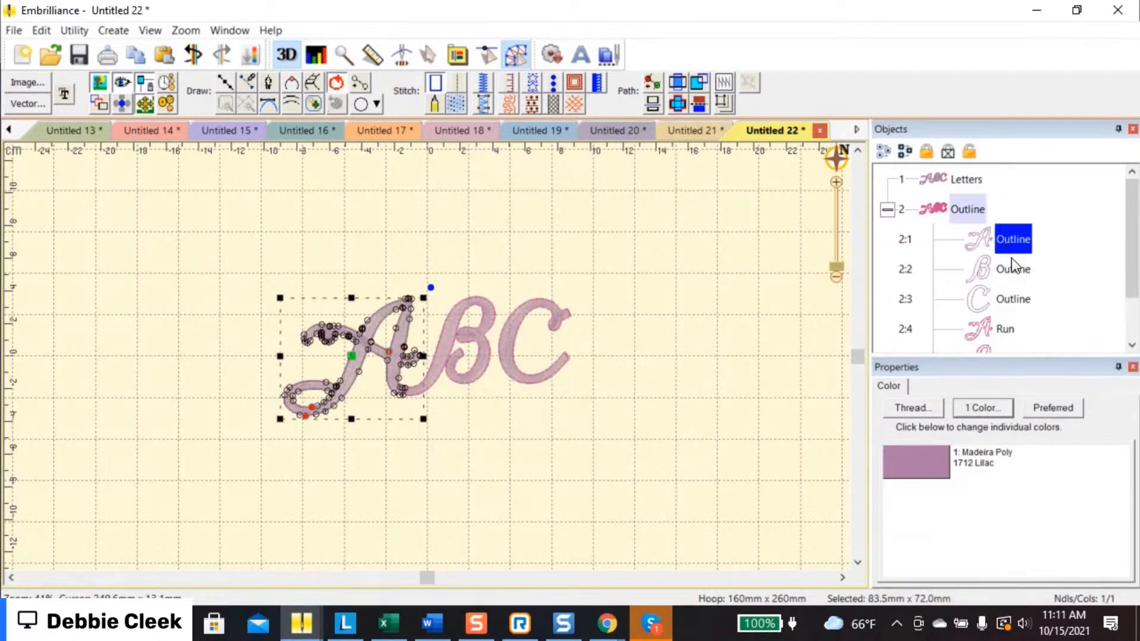
{"action": "left_click", "coordinate": [1017, 268]}
{"action": "left_click", "coordinate": [1022, 249]}
{"action": "left_click", "coordinate": [1018, 294], "text": "ctrl"}
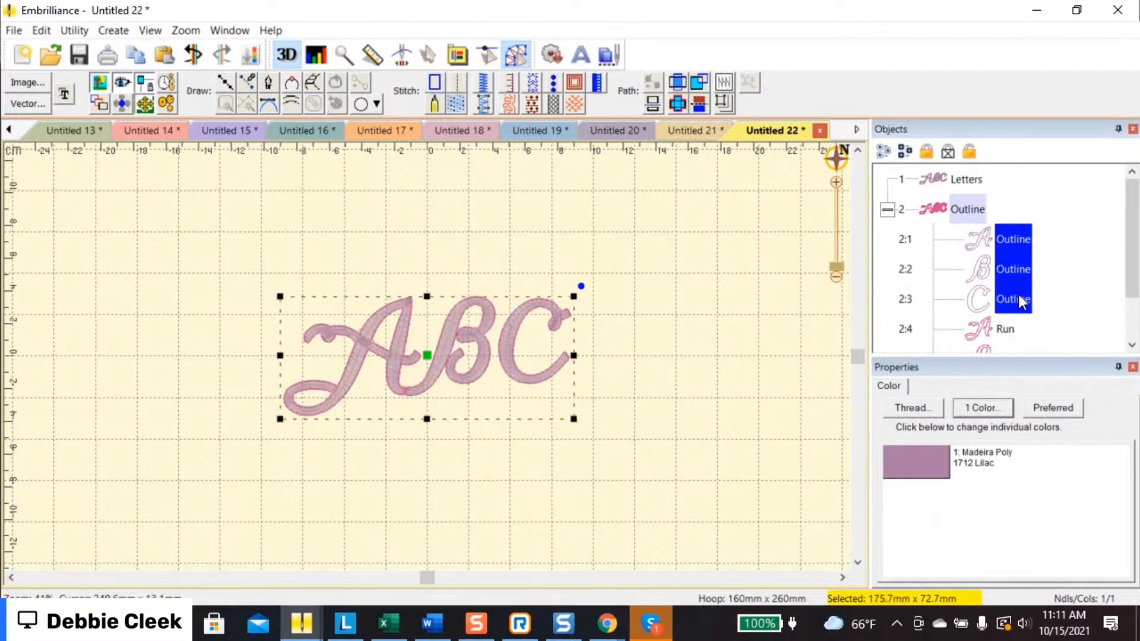
{"action": "left_click", "coordinate": [725, 99]}
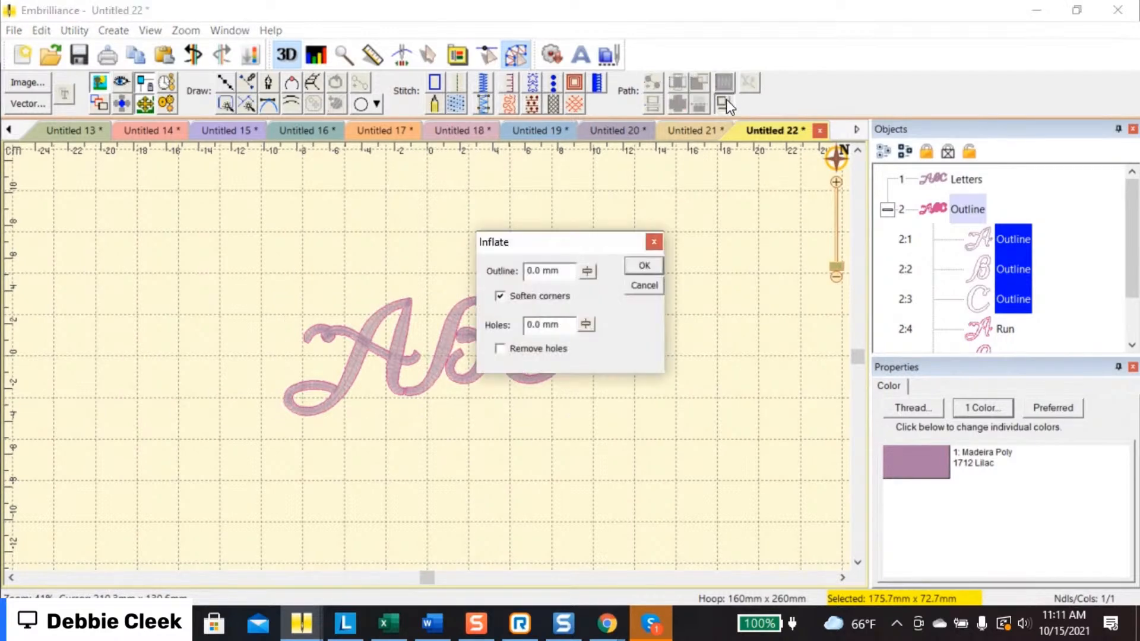
{"action": "left_click_drag", "start_coordinate": [560, 248], "coordinate": [701, 193]}
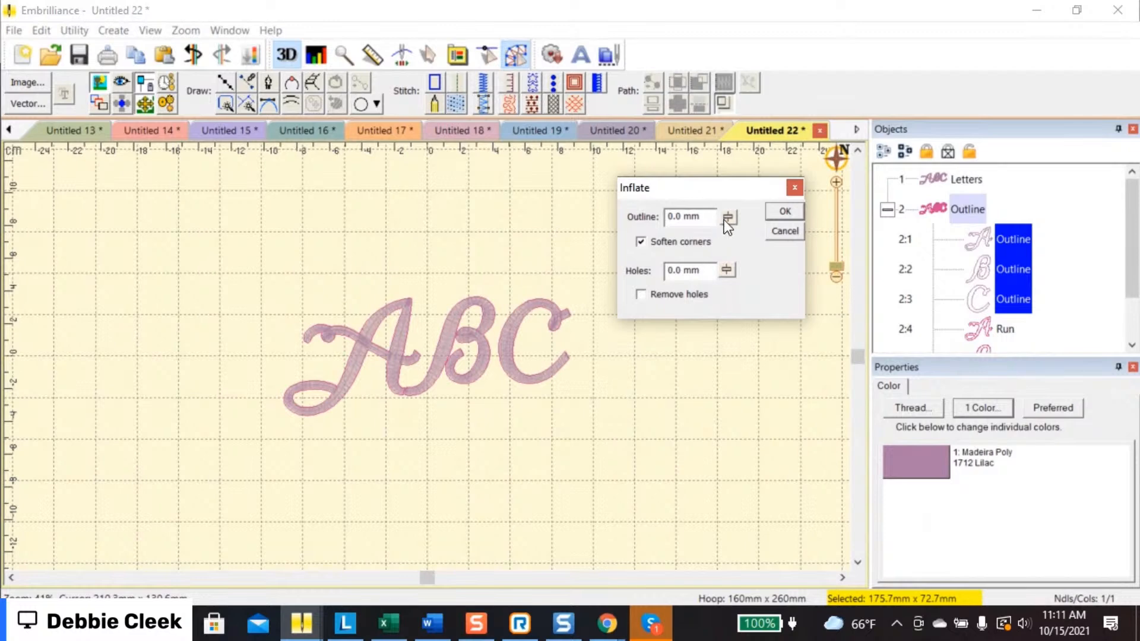
{"action": "mouse_move", "coordinate": [725, 218]}
{"action": "left_mouse_down"}
{"action": "mouse_move", "coordinate": [729, 252]}
{"action": "mouse_move", "coordinate": [732, 220]}
{"action": "left_mouse_up"}
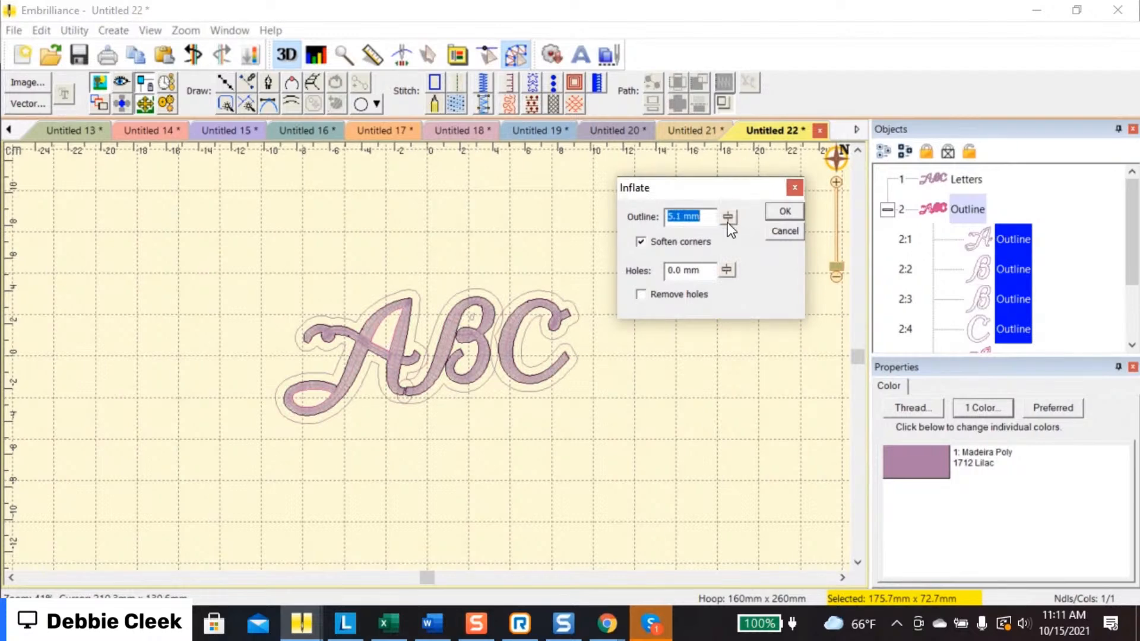
{"action": "left_click", "coordinate": [640, 295]}
{"action": "left_click", "coordinate": [787, 214]}
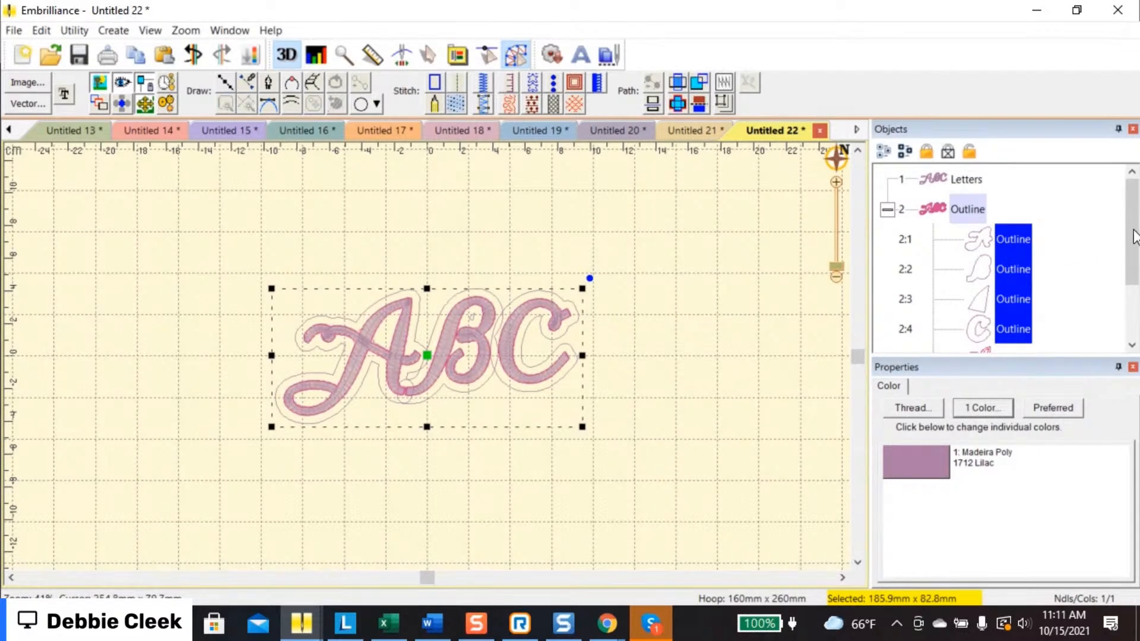
Unite the inflated outlines into one path around the lettering and delete the four separate inflated outlines
{"action": "left_click_drag", "start_coordinate": [1132, 233], "coordinate": [1137, 286]}
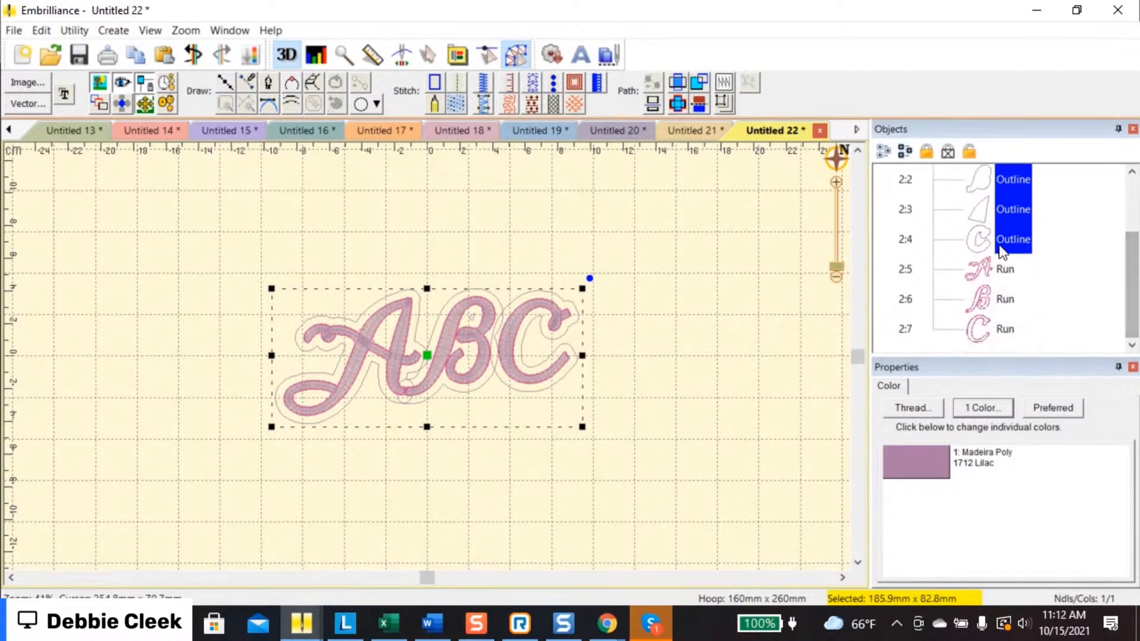
{"action": "left_click", "coordinate": [681, 101]}
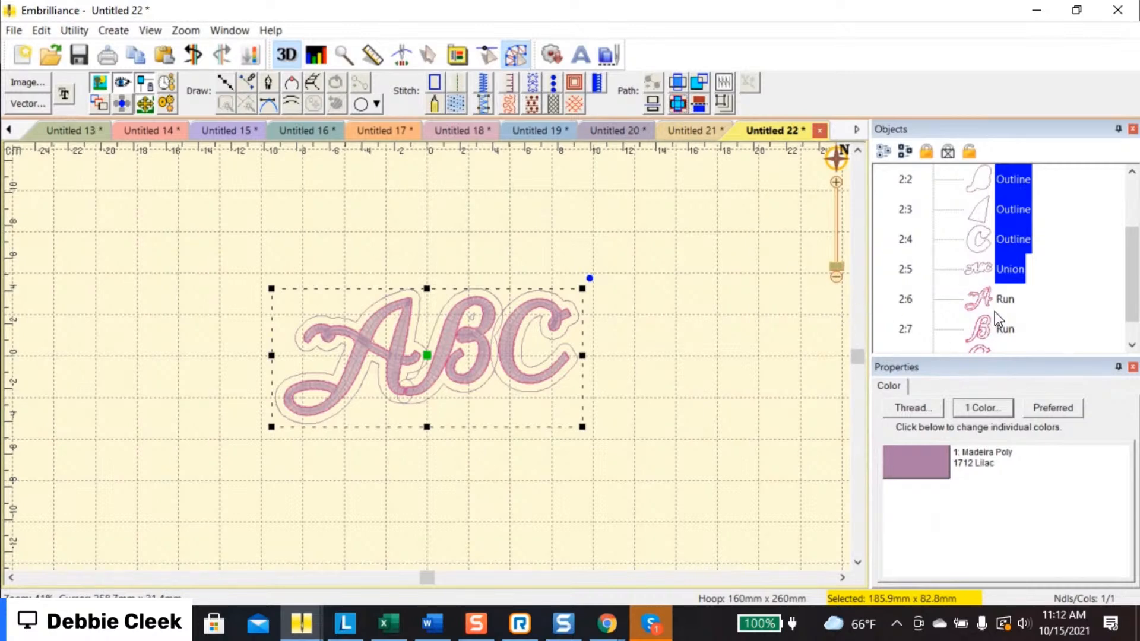
{"action": "left_click", "coordinate": [1039, 234]}
{"action": "left_click", "coordinate": [1016, 241]}
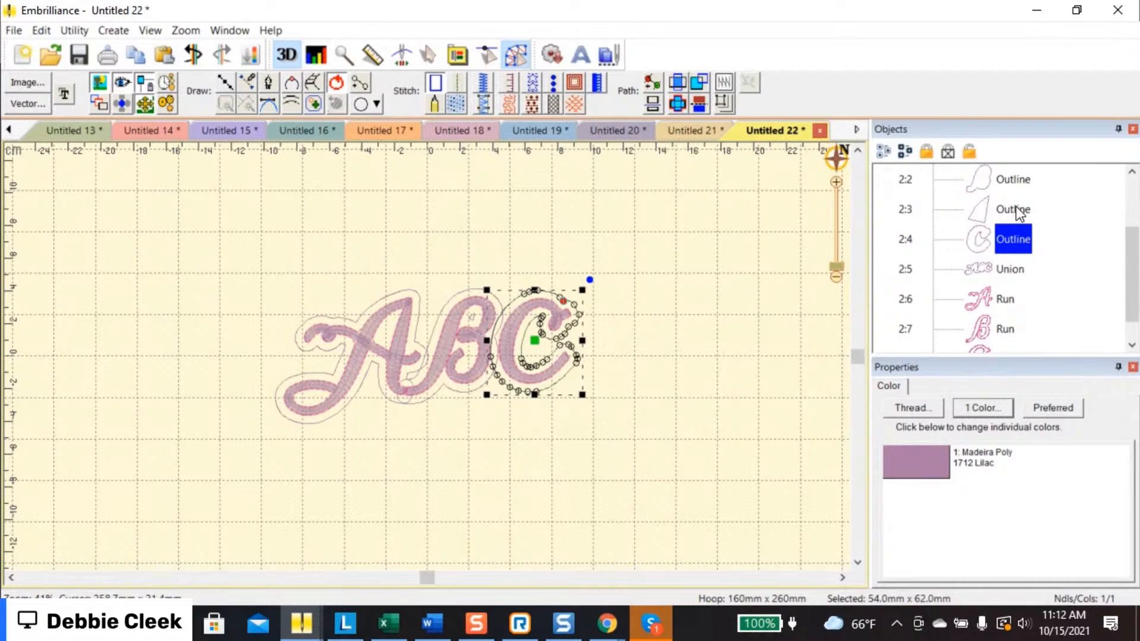
{"action": "left_click", "coordinate": [1016, 208], "text": "ctrl"}
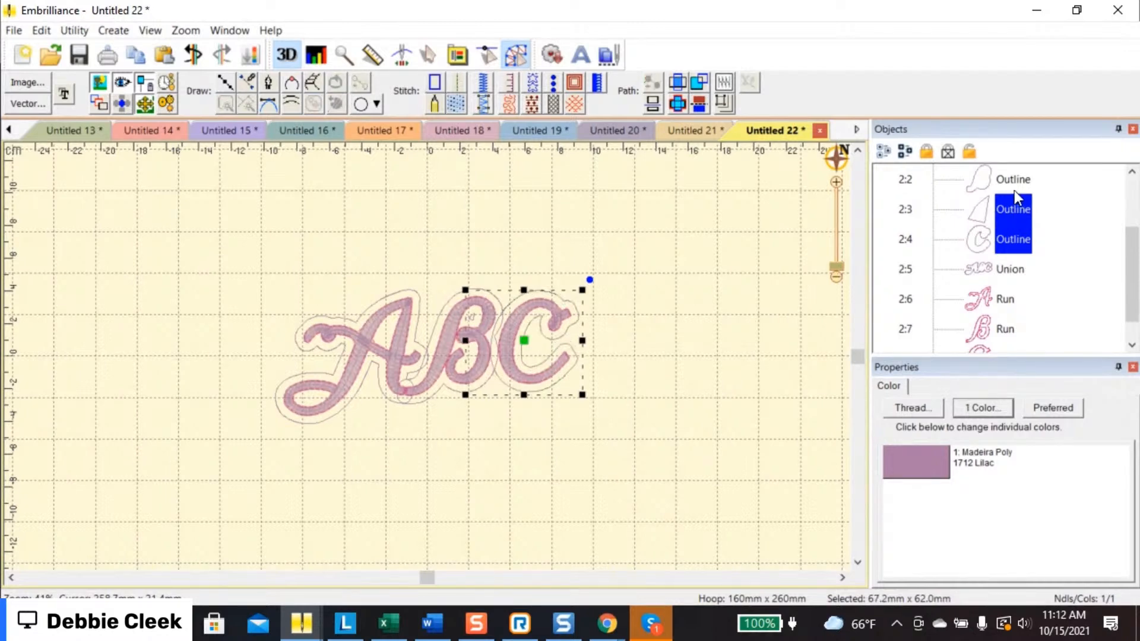
{"action": "left_click", "coordinate": [1131, 171]}
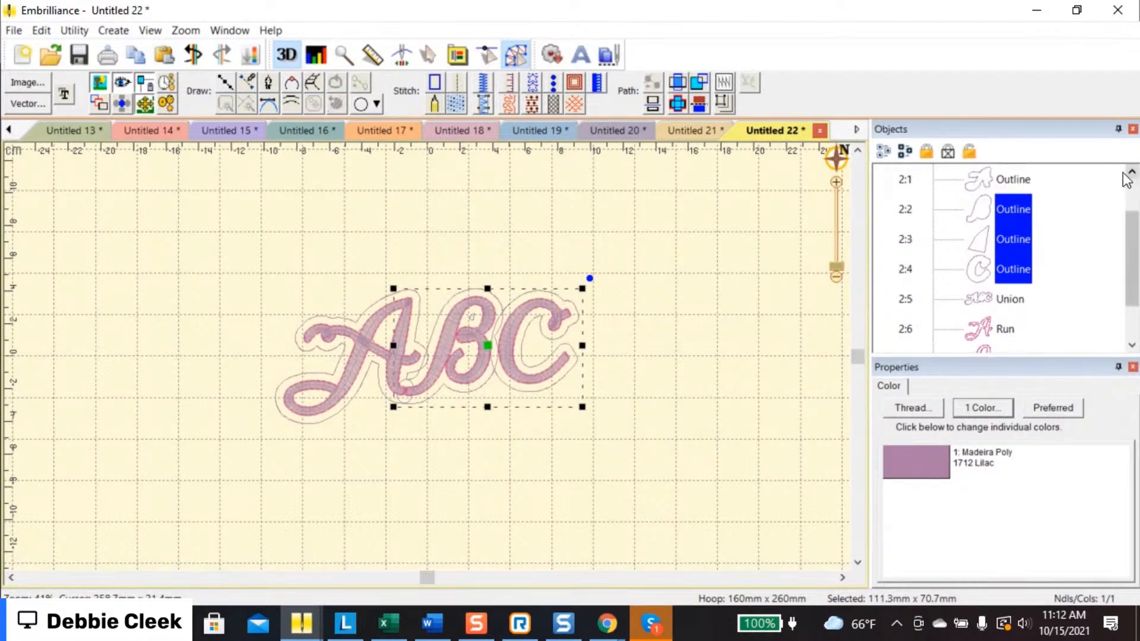
{"action": "left_click", "coordinate": [1025, 179], "text": "ctrl"}
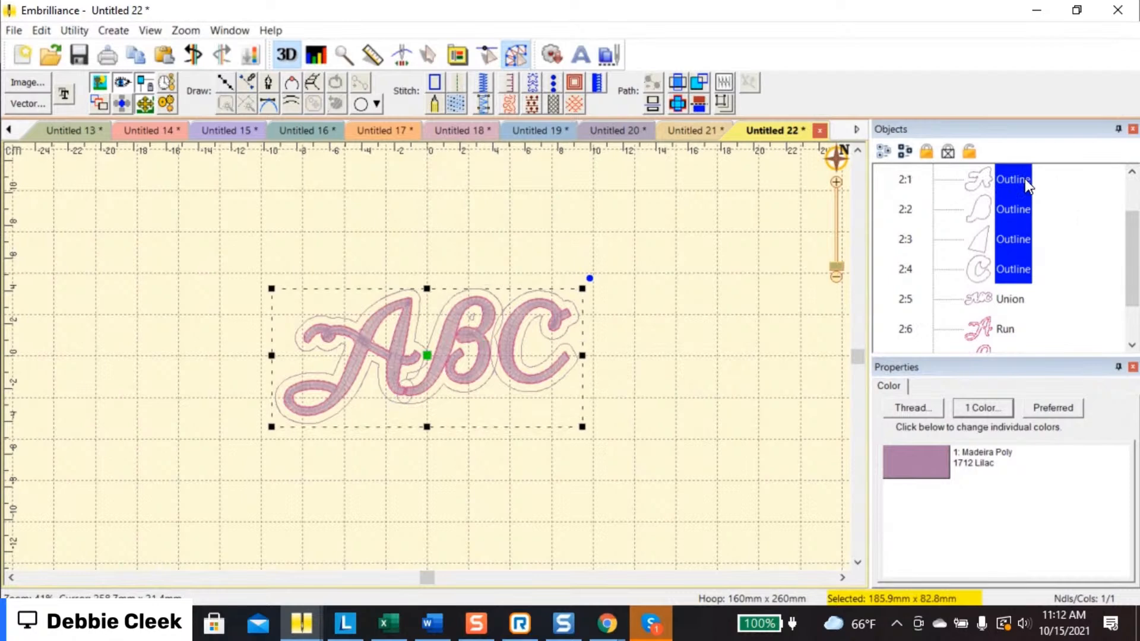
{"action": "left_click", "coordinate": [1131, 171]}
{"action": "key", "text": "Delete"}
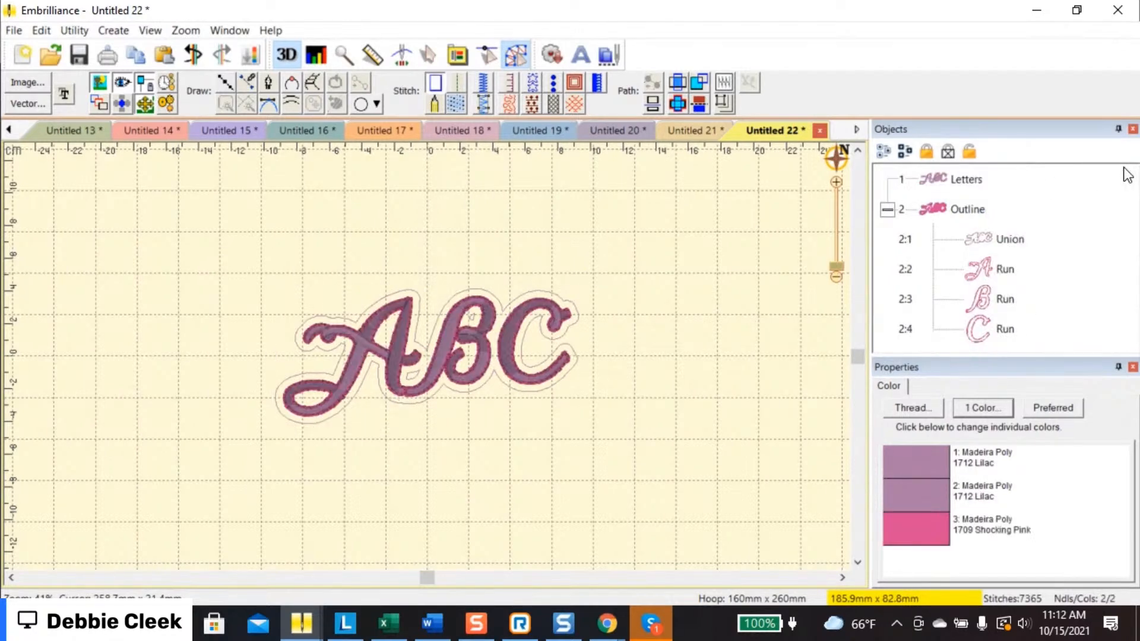
Separate the small hole between the A and the B from the union outline and delete it
{"action": "left_click", "coordinate": [422, 370]}
{"action": "right_click", "coordinate": [421, 370]}
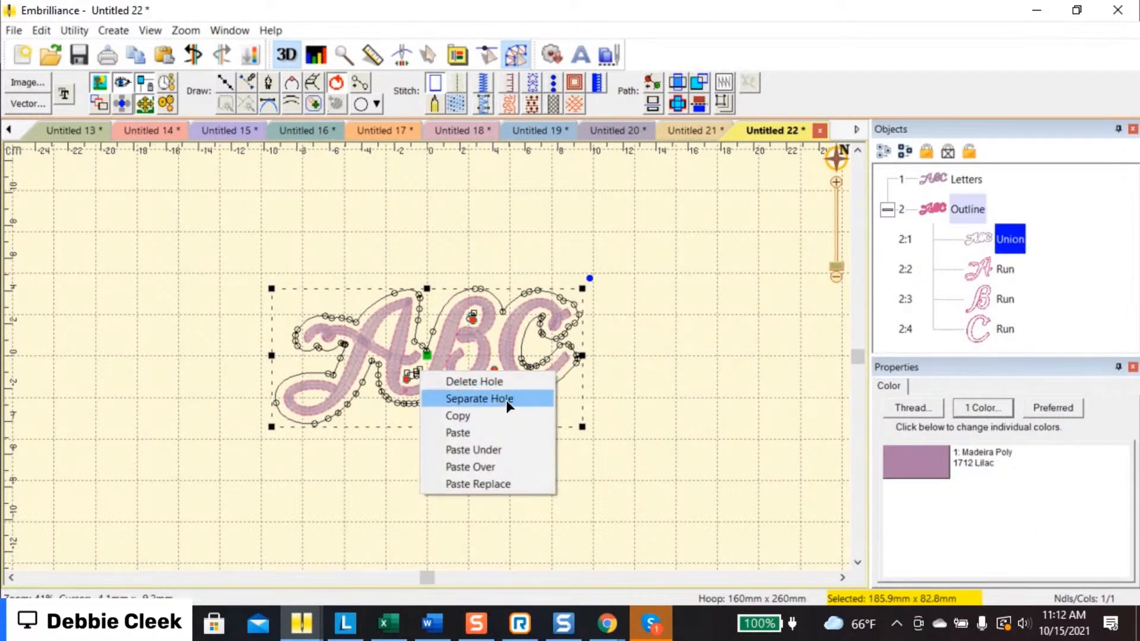
{"action": "left_click", "coordinate": [505, 400]}
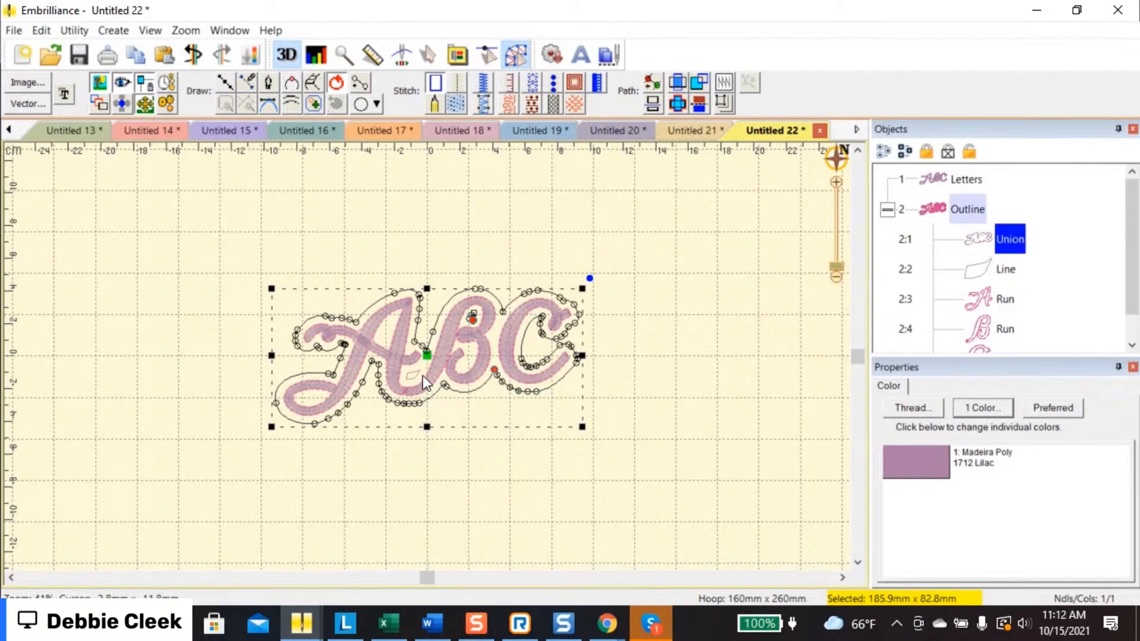
{"action": "key", "text": "Escape"}
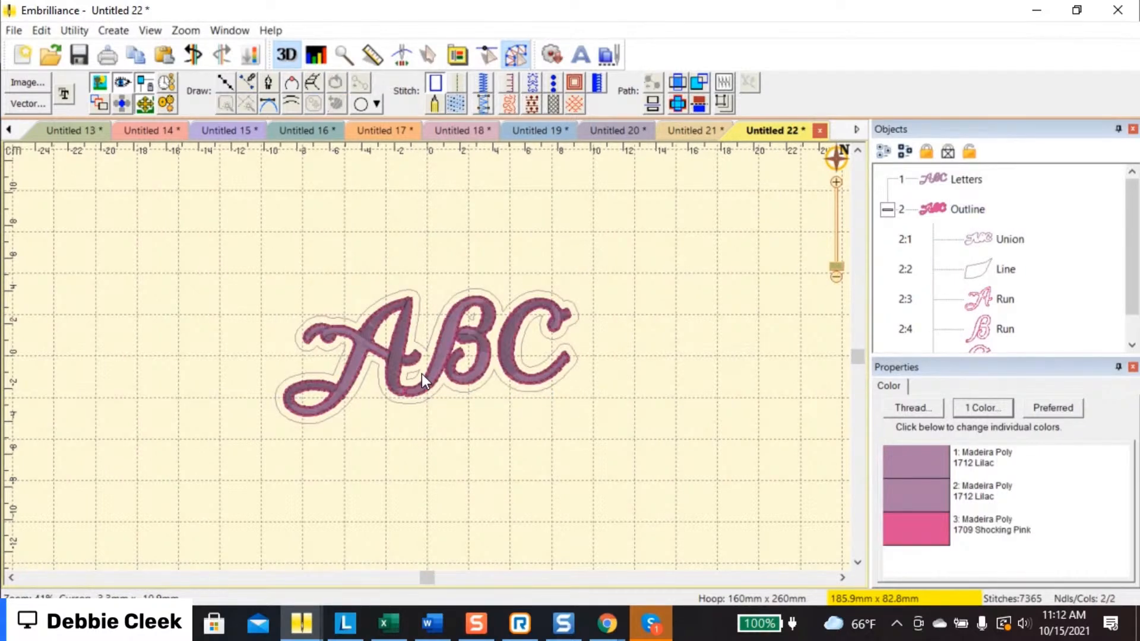
{"action": "left_click", "coordinate": [419, 372]}
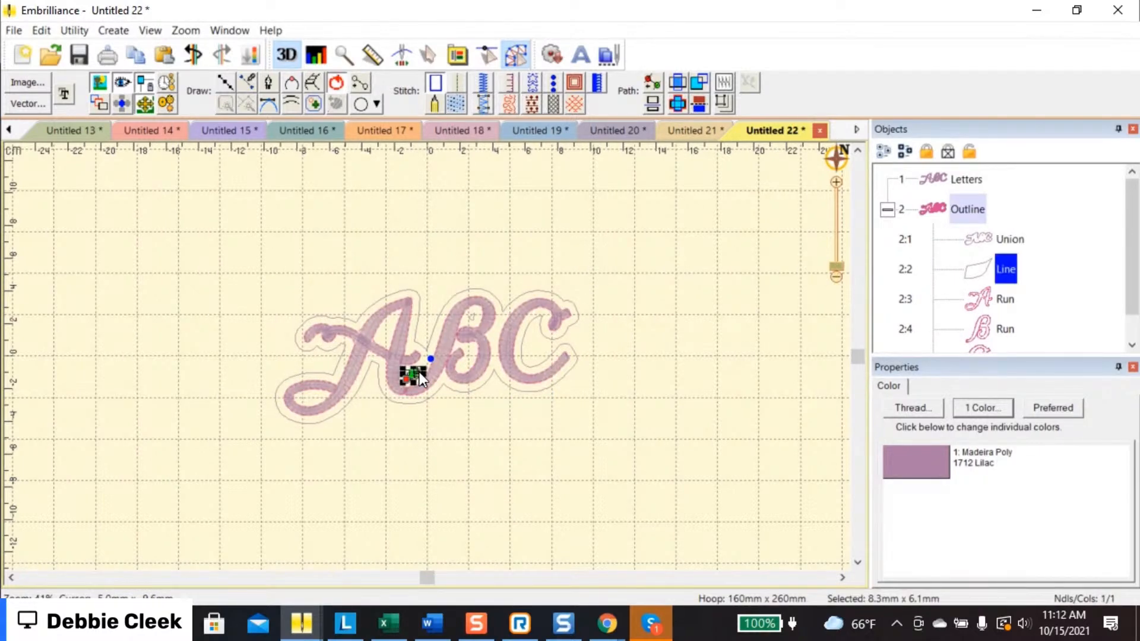
{"action": "key", "text": "Delete"}
Separate the remaining small hole in the upper loop of the B from the union outline and delete it
{"action": "left_click", "coordinate": [501, 306]}
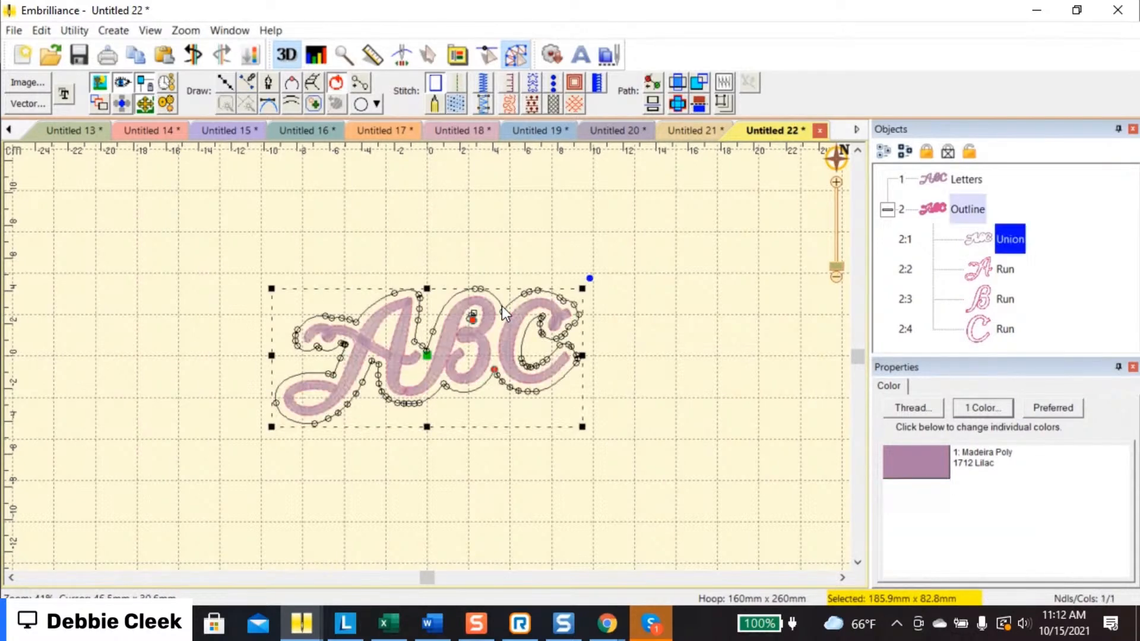
{"action": "right_click", "coordinate": [473, 317]}
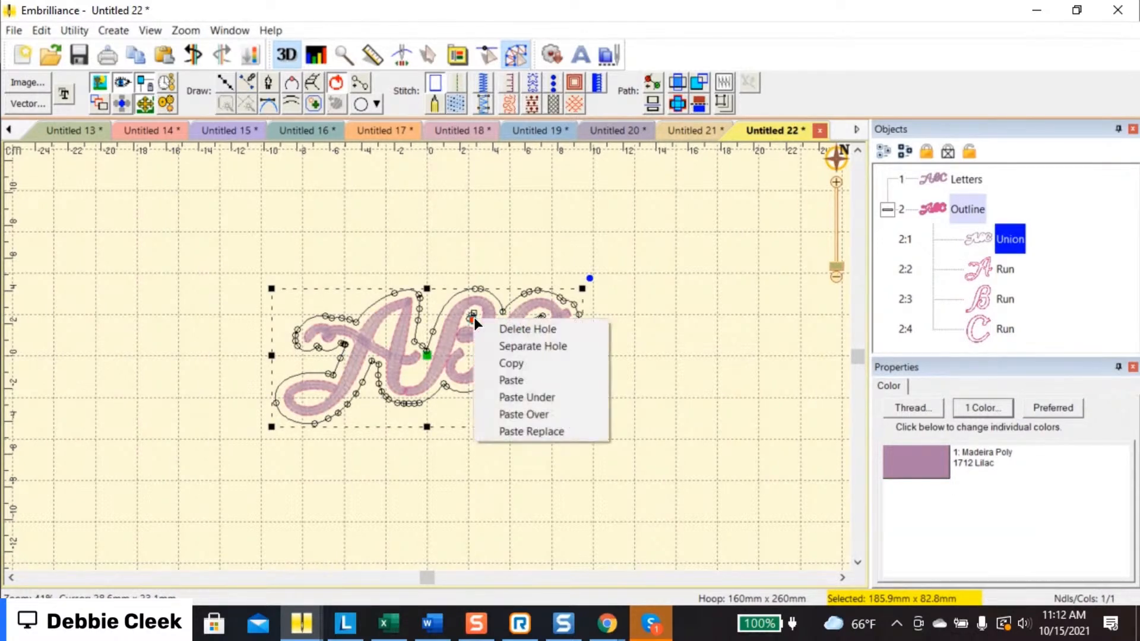
{"action": "left_click", "coordinate": [492, 347]}
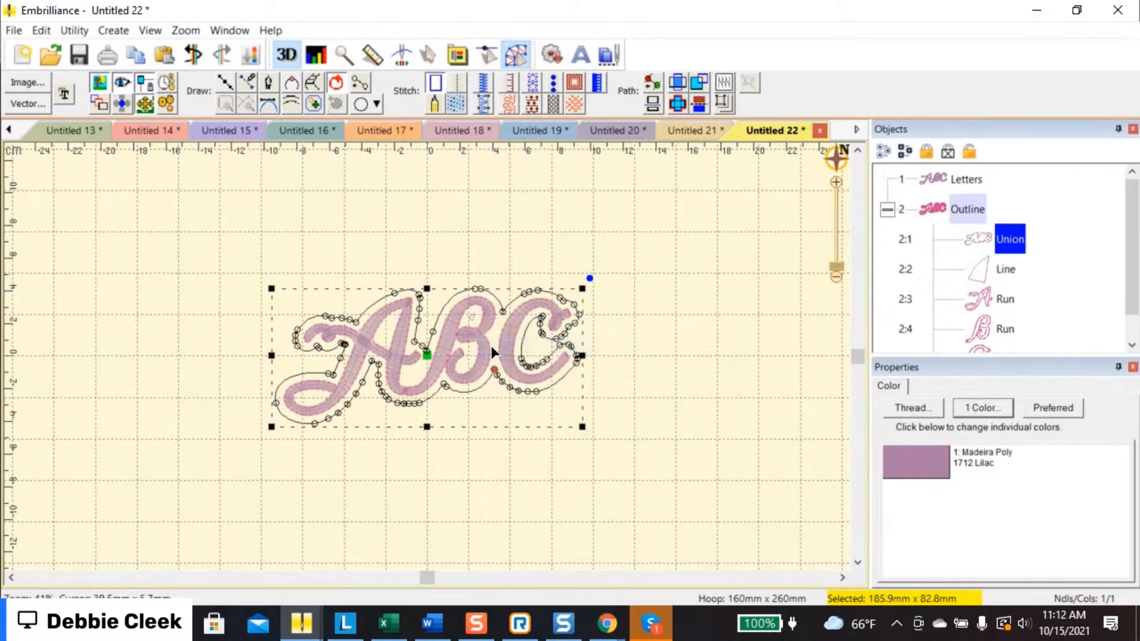
{"action": "left_click", "coordinate": [472, 316]}
{"action": "key", "text": "Delete"}
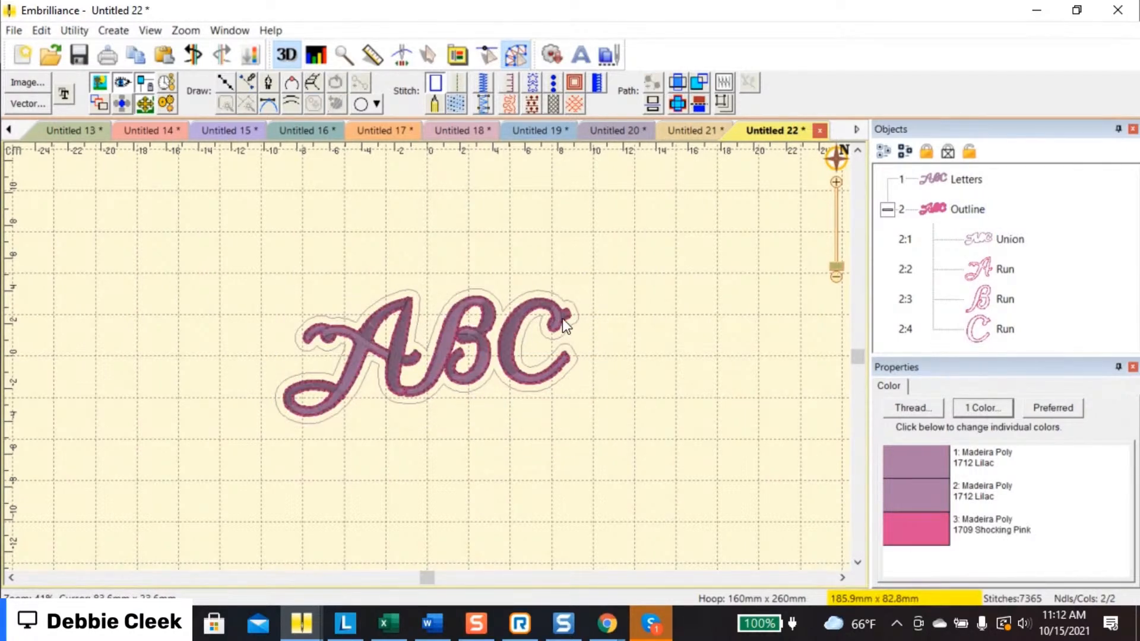
Convert the cleaned union outline around the lettering to an applique, leaving nothing selected
{"action": "left_click", "coordinate": [574, 322]}
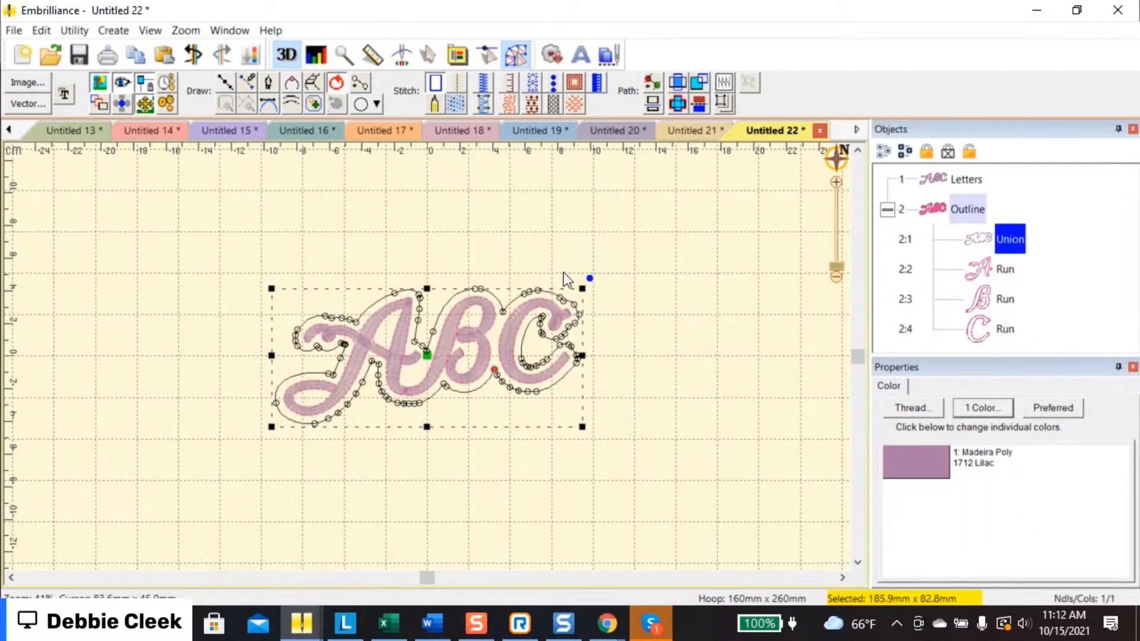
{"action": "left_click", "coordinate": [510, 83]}
{"action": "left_click", "coordinate": [648, 284]}
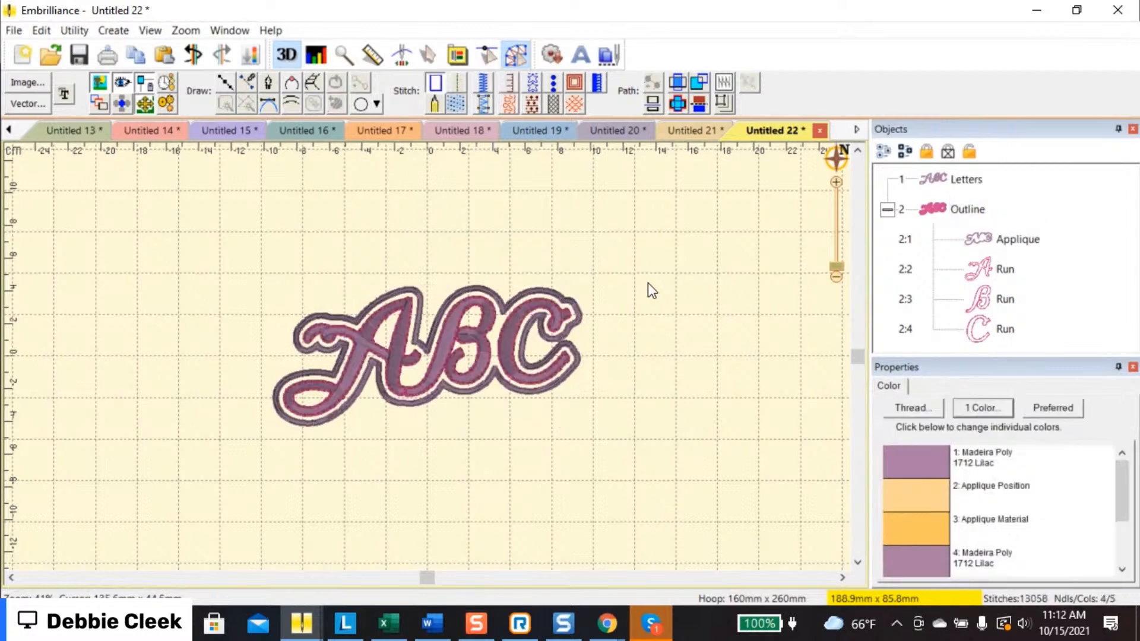